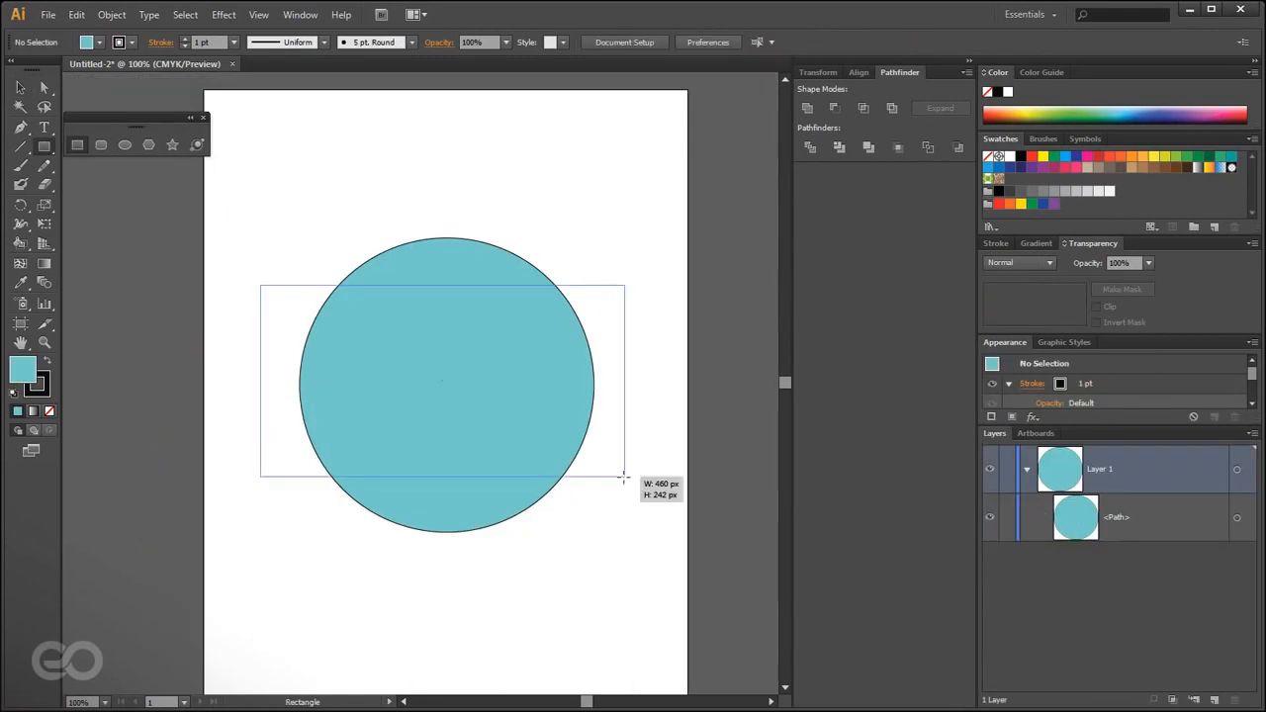
- Draw a rectangle about 460 by 242 px across the middle of the teal circle
{"action": "left_click_drag", "start_coordinate": [593, 452], "coordinate": [618, 480]}
{"action": "left_click", "coordinate": [484, 490], "text": "shift"}
{"action": "left_click", "coordinate": [112, 14]}
{"action": "mouse_move", "coordinate": [247, 483]}
{"action": "left_click", "coordinate": [347, 483]}
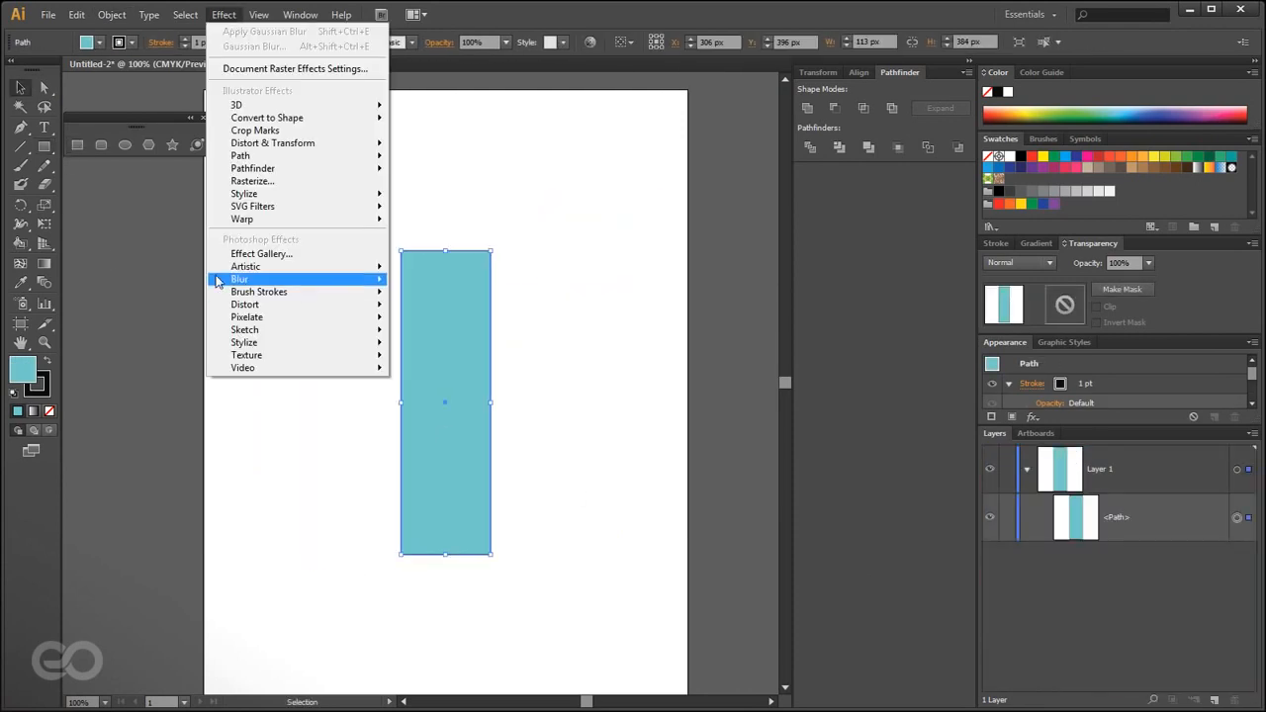
- Open a blur effect for the tall teal rectangle
{"action": "mouse_move", "coordinate": [277, 277]}
{"action": "left_click", "coordinate": [444, 280]}
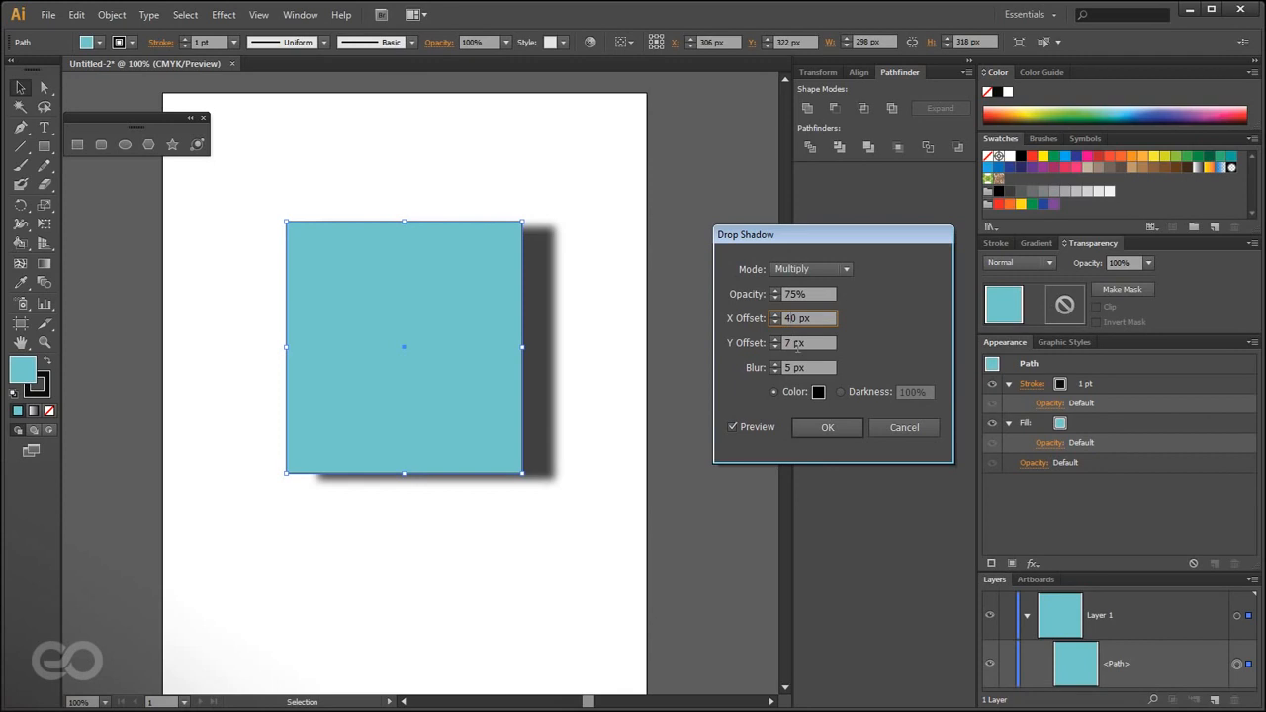
- Adjust the offset and blur values of the drop shadow on the teal square
{"action": "type", "text": "3"}
{"action": "key", "text": "Down"}
{"action": "key", "text": "Down"}
{"action": "key", "text": "Down"}
{"action": "key", "text": "Down"}
{"action": "key", "text": "Down"}
{"action": "key", "text": "shift+Down"}
{"action": "key", "text": "shift+Down"}
{"action": "key", "text": "Tab"}
{"action": "type", "text": "30"}
{"action": "left_click", "coordinate": [796, 318]}
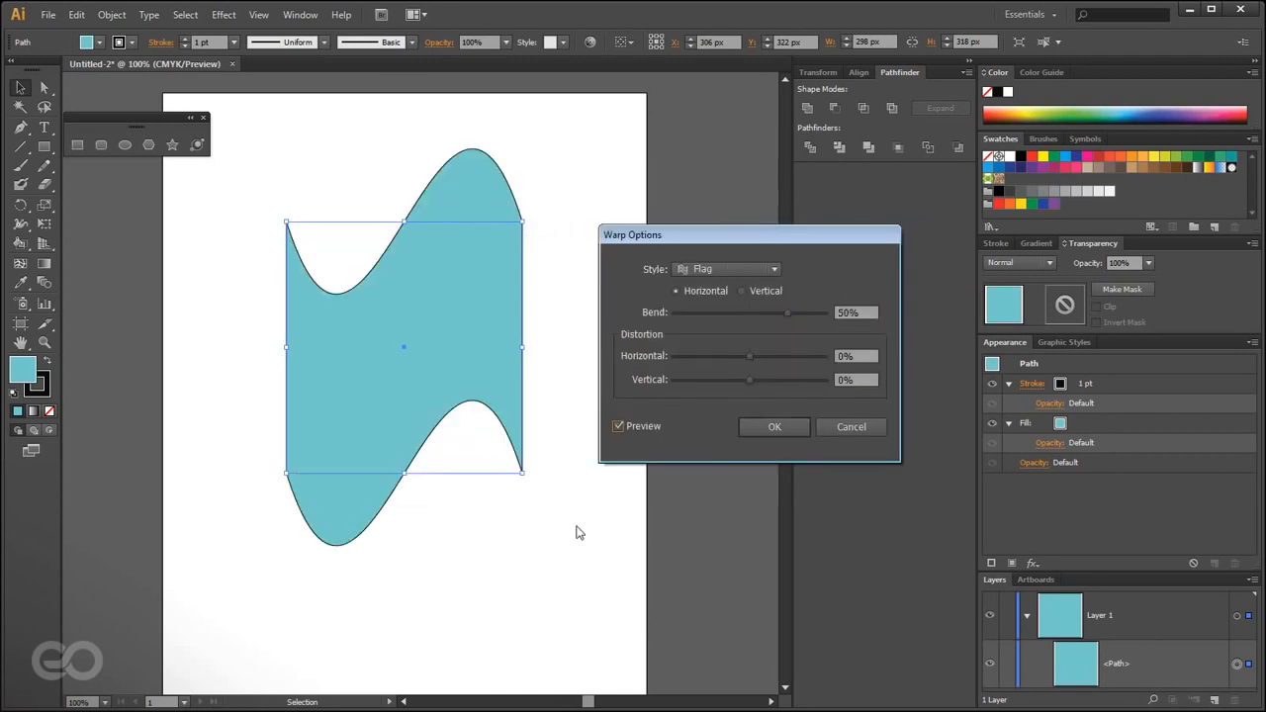
- Apply the horizontal Flag warp with 50% bend to the teal square and pull its upper-right corner point inward
{"action": "left_click", "coordinate": [762, 426]}
{"action": "key", "text": "a"}
{"action": "left_click_drag", "start_coordinate": [522, 222], "coordinate": [502, 259]}
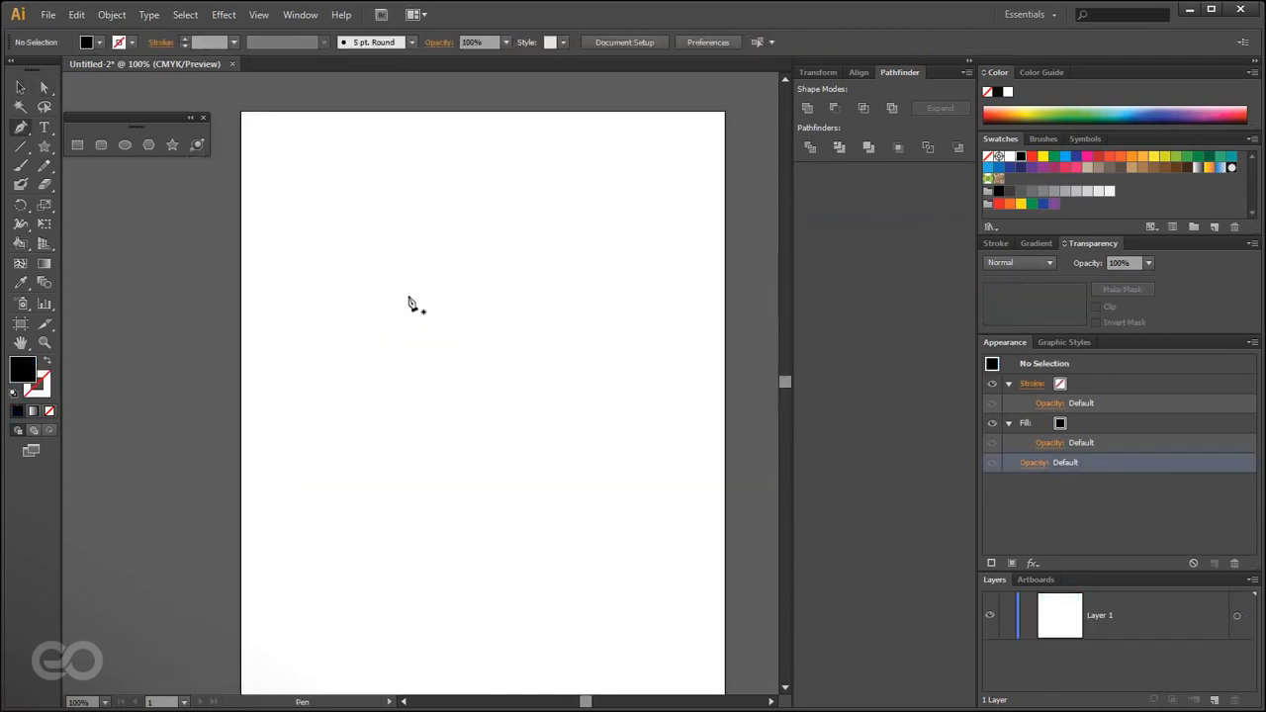
- Draw a closed, curved black shape with the Pen tool in the middle of the artboard
{"action": "left_click_drag", "start_coordinate": [472, 325], "coordinate": [522, 446]}
{"action": "left_click_drag", "start_coordinate": [432, 460], "coordinate": [395, 458]}
{"action": "left_click", "coordinate": [319, 534]}
{"action": "left_click_drag", "start_coordinate": [521, 597], "coordinate": [610, 510]}
{"action": "left_click_drag", "start_coordinate": [594, 278], "coordinate": [563, 240]}
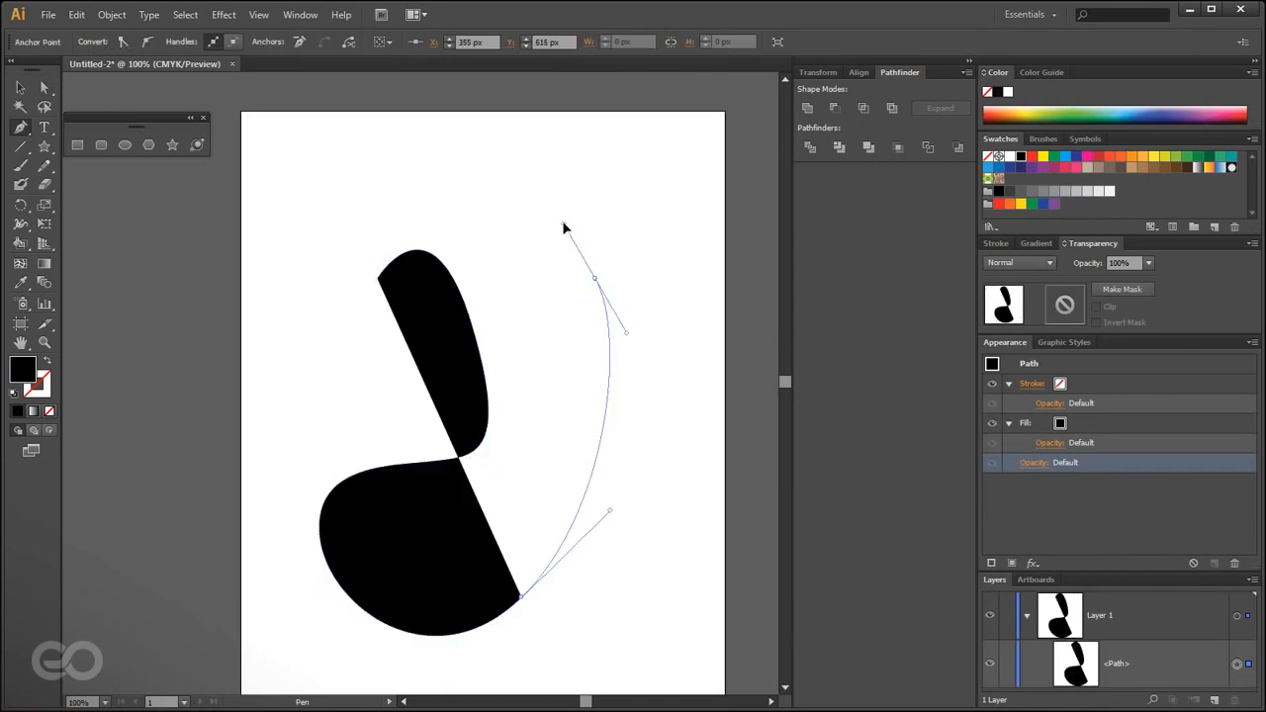
{"action": "left_click_drag", "start_coordinate": [415, 224], "coordinate": [389, 226]}
{"action": "left_click_drag", "start_coordinate": [326, 309], "coordinate": [362, 370]}
{"action": "left_click_drag", "start_coordinate": [391, 310], "coordinate": [395, 284]}
{"action": "left_click", "coordinate": [378, 278]}
- Reshape the black shape's outline by moving its anchor points and curve handles with Direct Selection
{"action": "key", "text": "a"}
{"action": "left_click_drag", "start_coordinate": [594, 278], "coordinate": [499, 291]}
{"action": "left_click_drag", "start_coordinate": [432, 460], "coordinate": [425, 437]}
{"action": "left_click_drag", "start_coordinate": [522, 446], "coordinate": [482, 366]}
{"action": "left_click_drag", "start_coordinate": [521, 597], "coordinate": [528, 608]}
{"action": "left_click_drag", "start_coordinate": [319, 534], "coordinate": [318, 579]}
{"action": "left_click_drag", "start_coordinate": [499, 290], "coordinate": [531, 274]}
{"action": "left_click_drag", "start_coordinate": [564, 324], "coordinate": [610, 368]}
{"action": "left_click_drag", "start_coordinate": [473, 325], "coordinate": [484, 303]}
{"action": "left_click", "coordinate": [326, 308]}
{"action": "left_click_drag", "start_coordinate": [295, 248], "coordinate": [319, 214]}
{"action": "left_click_drag", "start_coordinate": [416, 223], "coordinate": [436, 210]}
{"action": "left_click", "coordinate": [484, 303]}
{"action": "left_click", "coordinate": [389, 312]}
{"action": "left_click_drag", "start_coordinate": [387, 334], "coordinate": [394, 358]}
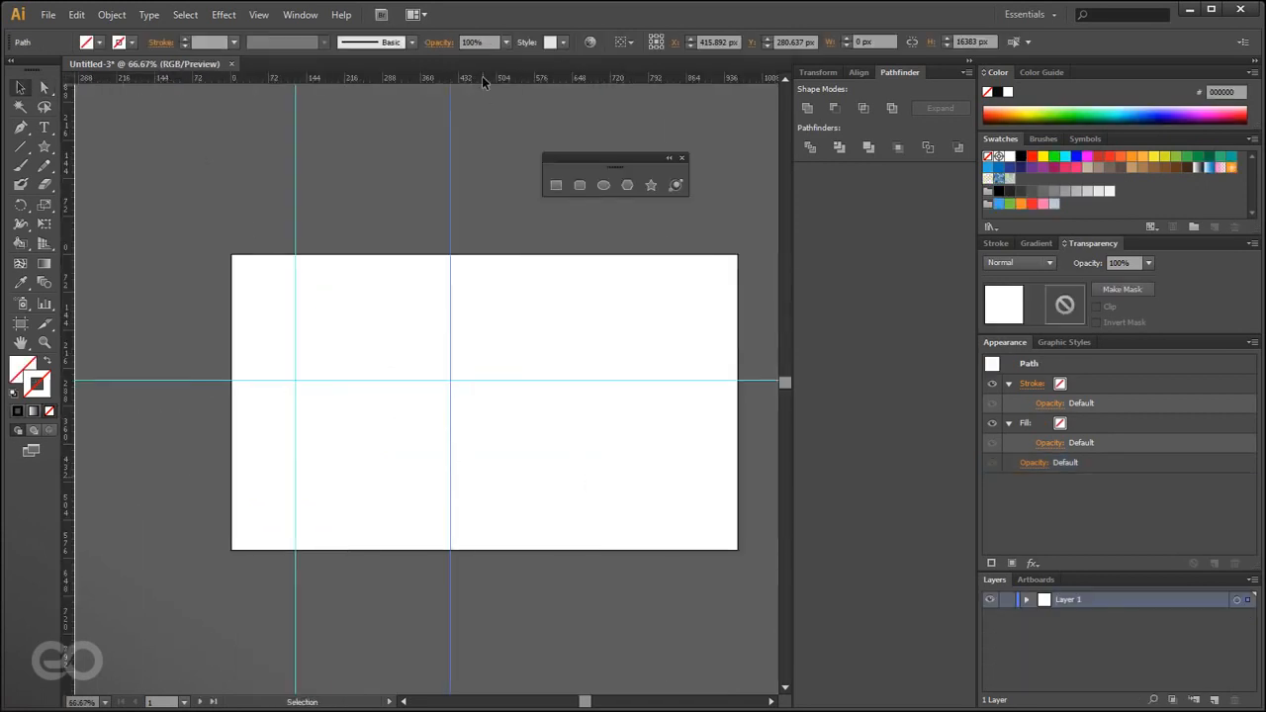
- Show the document grid and open the Reflect transformation for the rotated magenta crescent
{"action": "left_click", "coordinate": [258, 14]}
{"action": "left_click", "coordinate": [273, 541]}
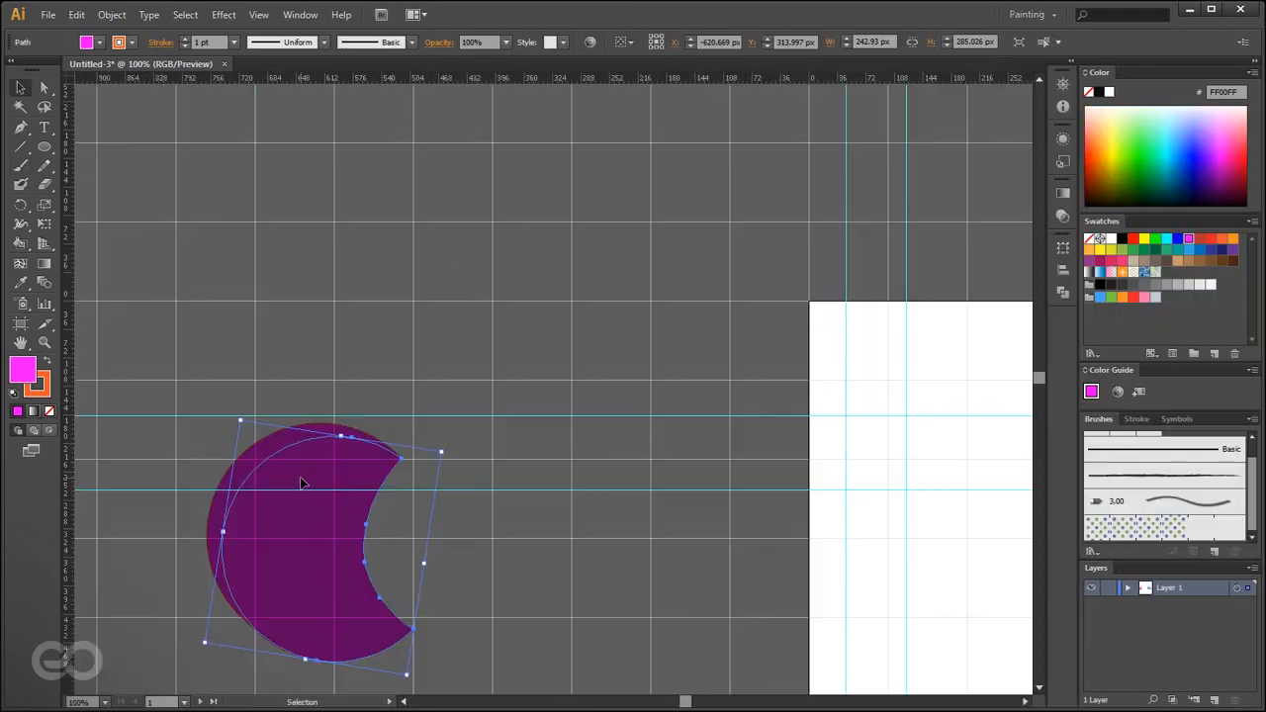
{"action": "right_click", "coordinate": [302, 483]}
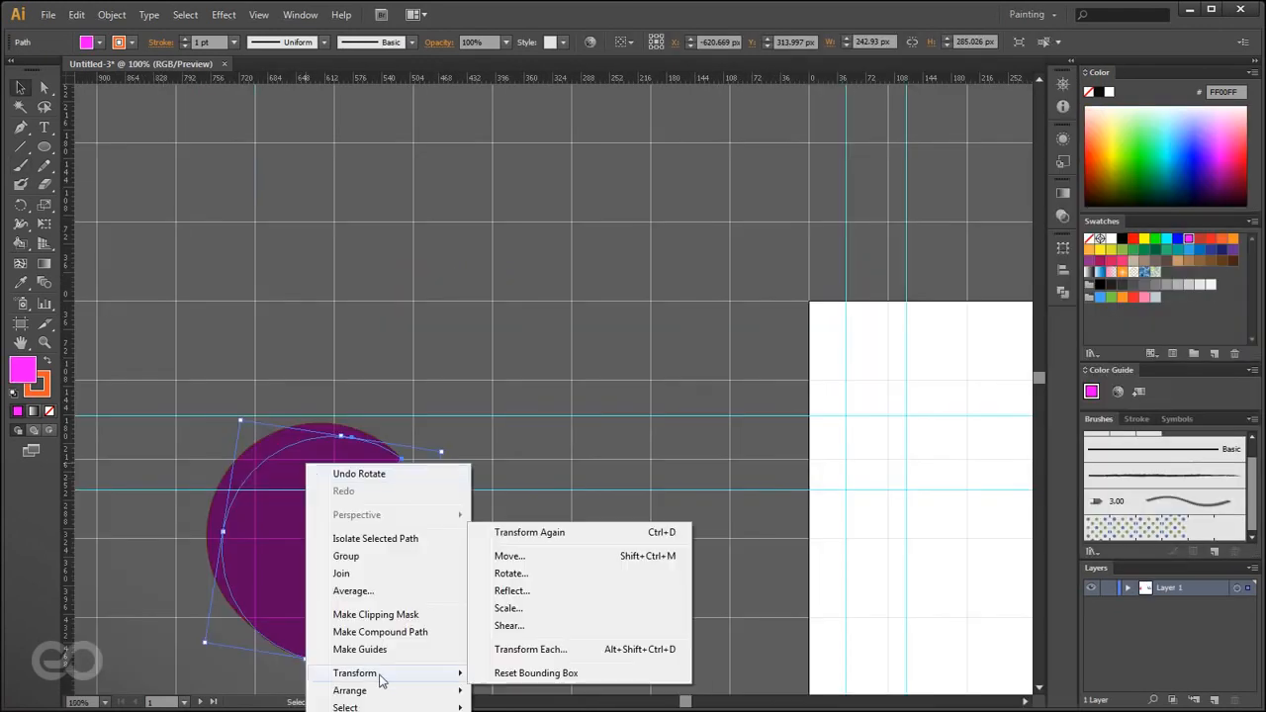
{"action": "left_click", "coordinate": [612, 590]}
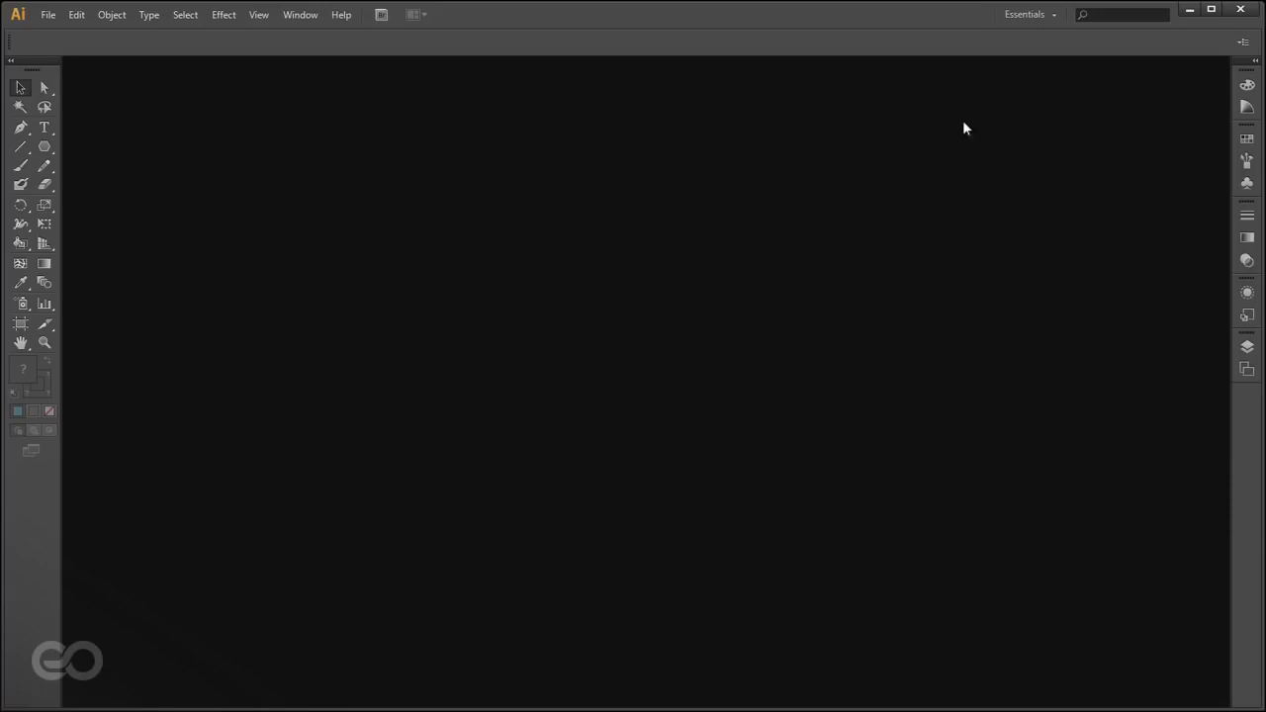
- Choose the Essentials workspace and reset it to its default layout
{"action": "left_click", "coordinate": [1025, 20]}
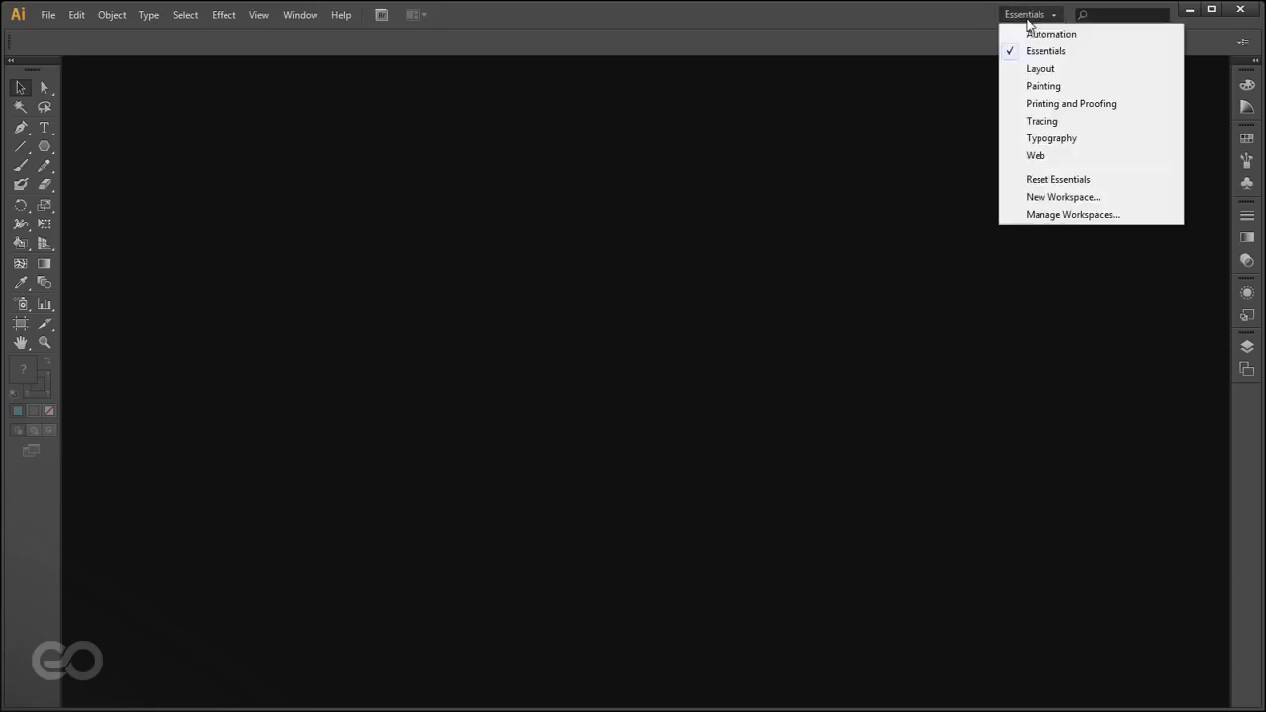
{"action": "left_click", "coordinate": [1038, 51]}
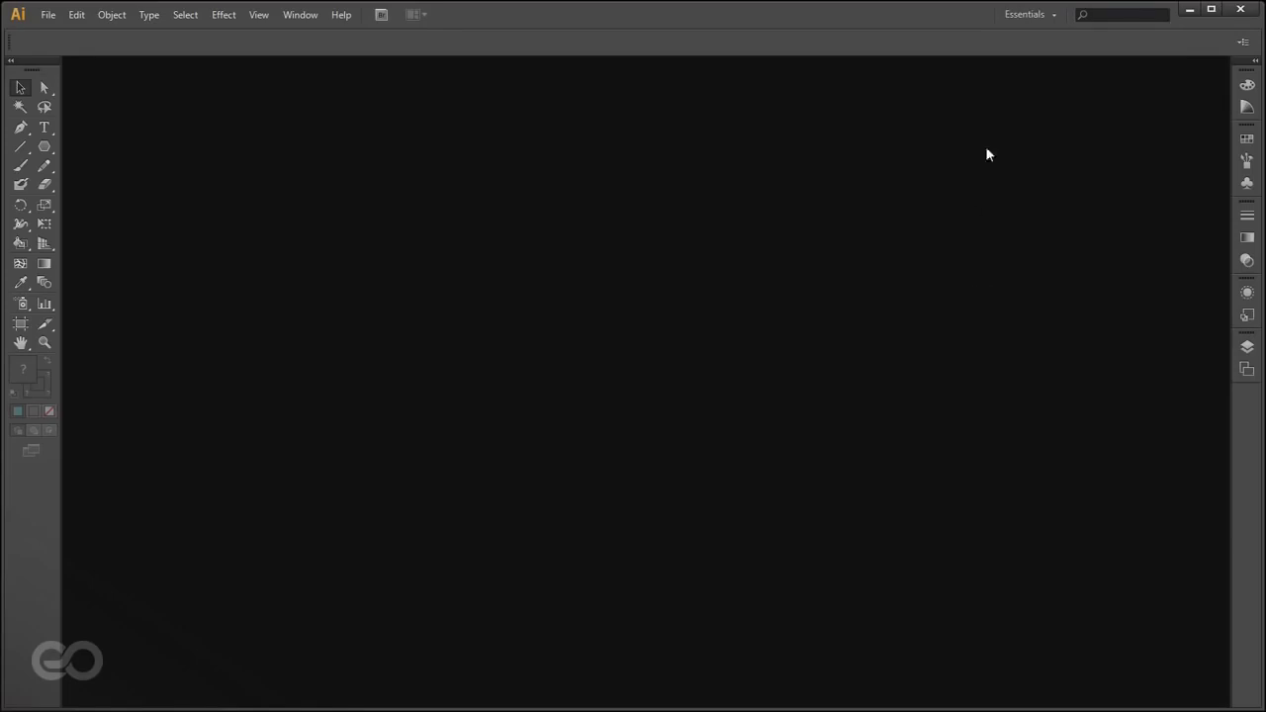
{"action": "left_click", "coordinate": [1026, 20]}
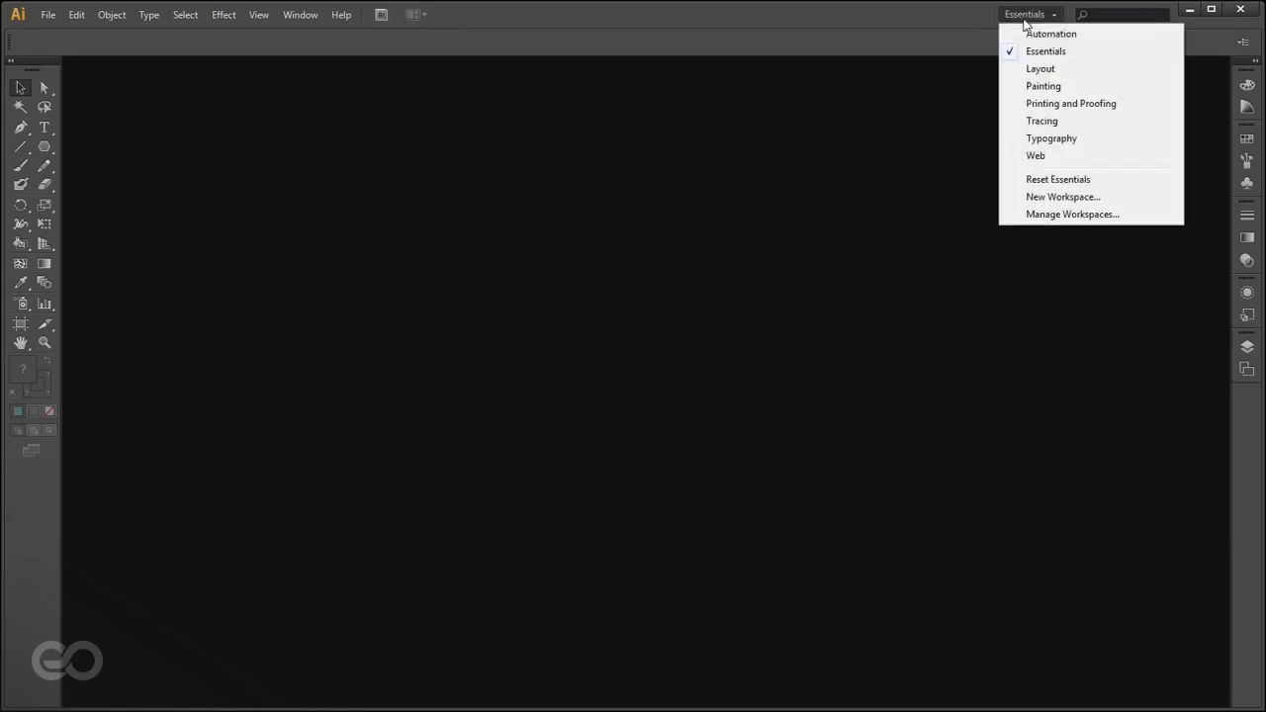
{"action": "left_click", "coordinate": [1030, 182]}
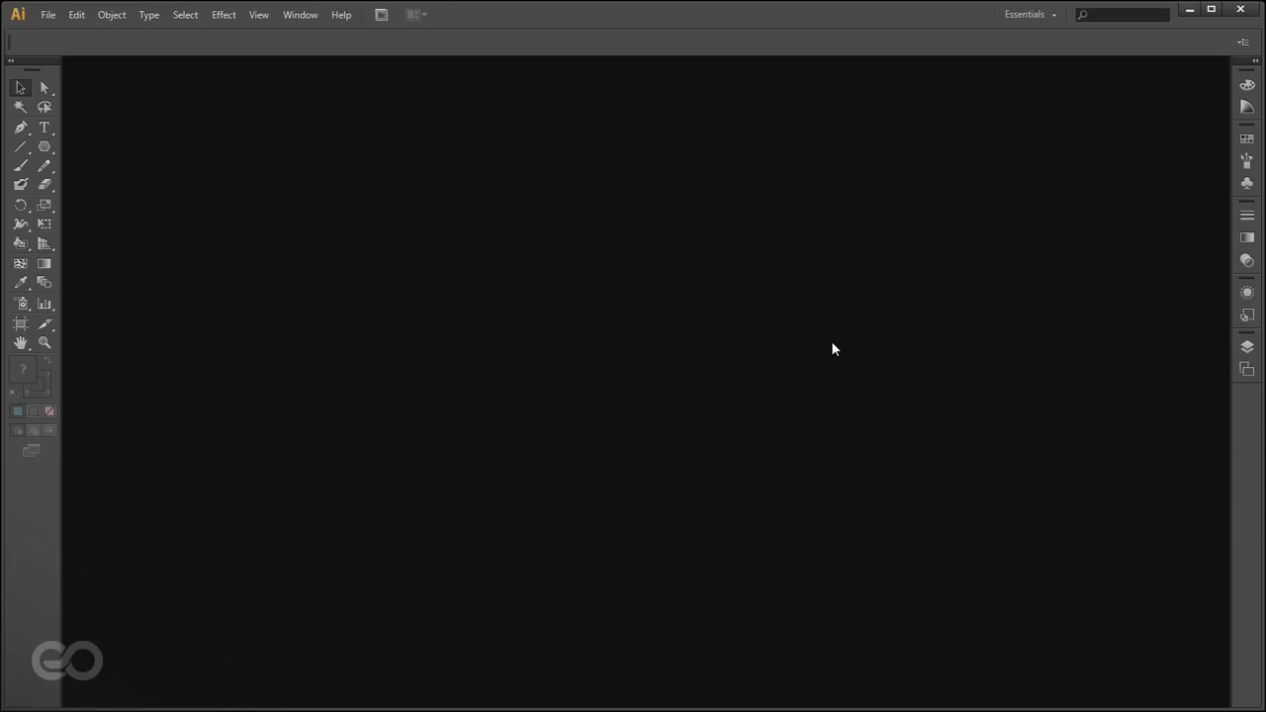
- Create a new Letter-size portrait document, 612 by 792 px, with one artboard and CMYK color
{"action": "left_click", "coordinate": [41, 17]}
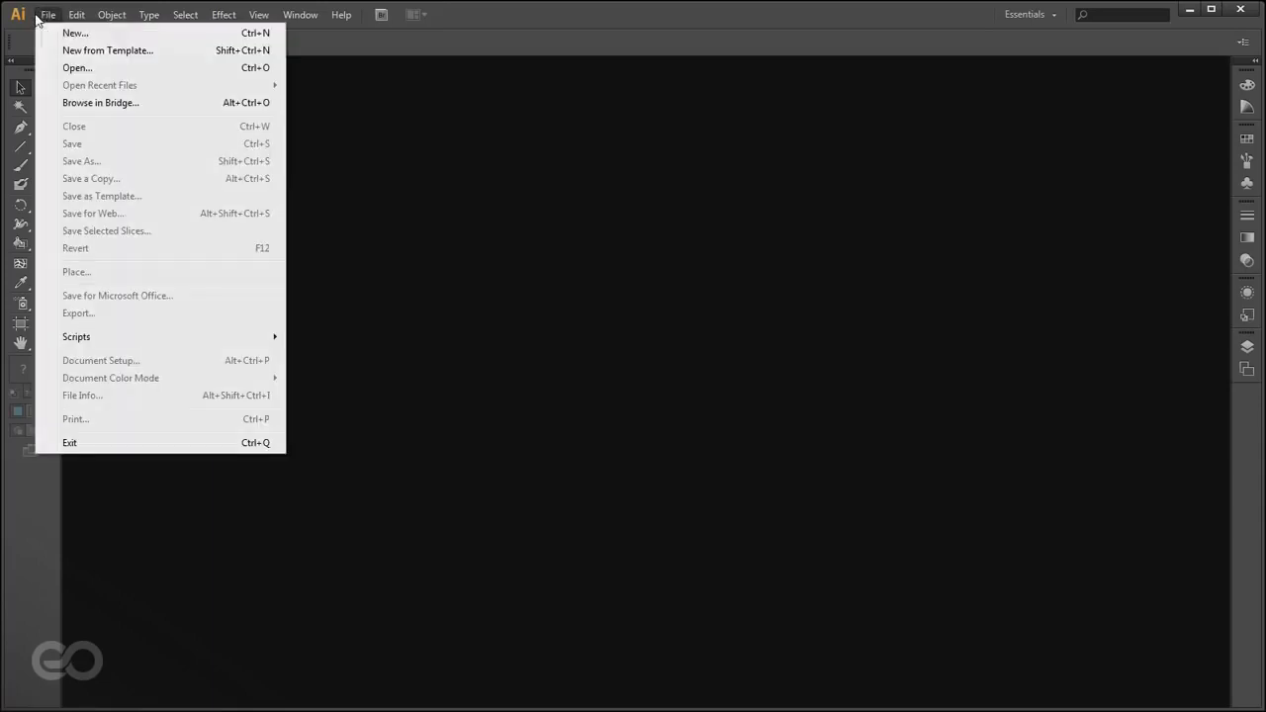
{"action": "left_click", "coordinate": [49, 36]}
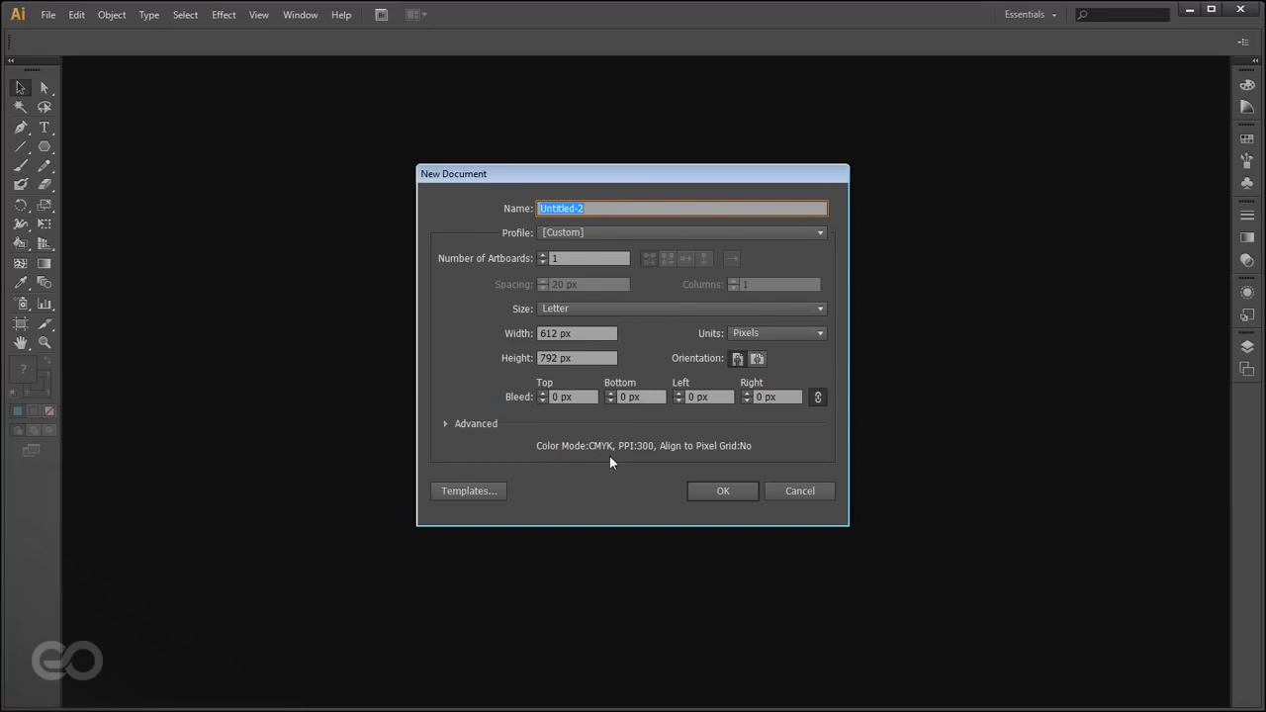
{"action": "left_click", "coordinate": [701, 490]}
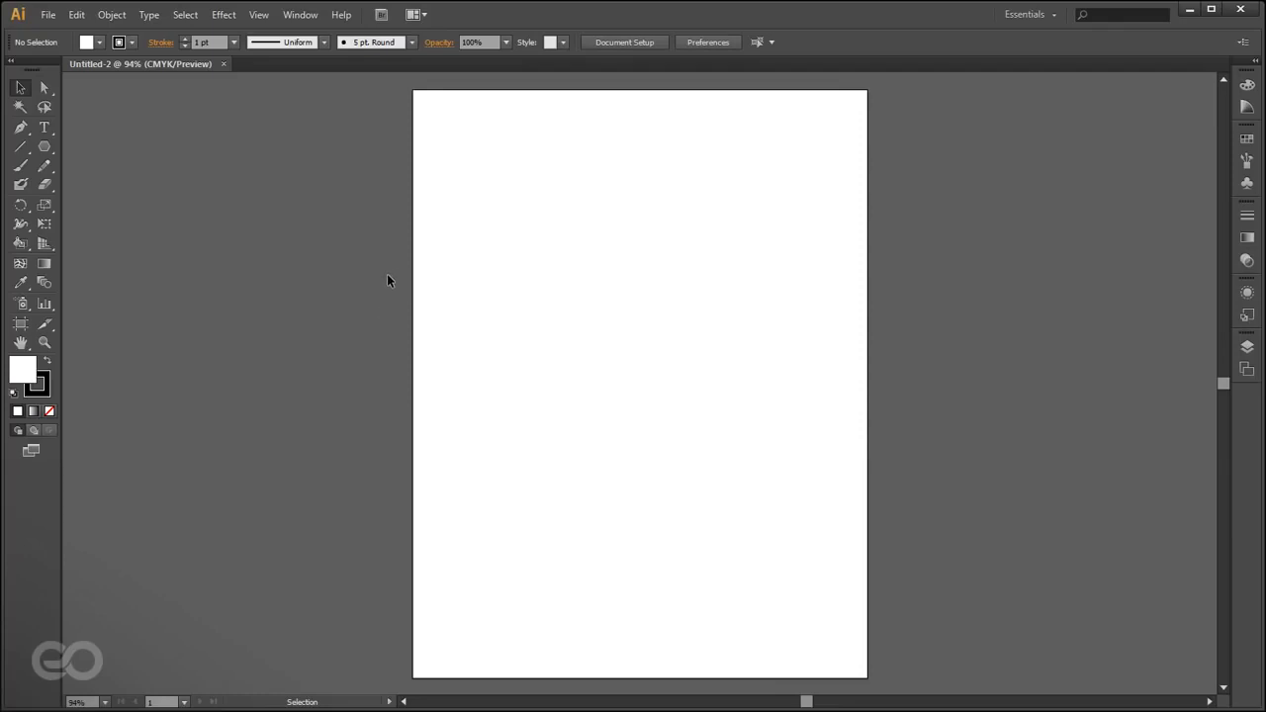
- Detach the shape tool group as a floating palette and place it just beside the toolbox
{"action": "left_click", "coordinate": [52, 146]}
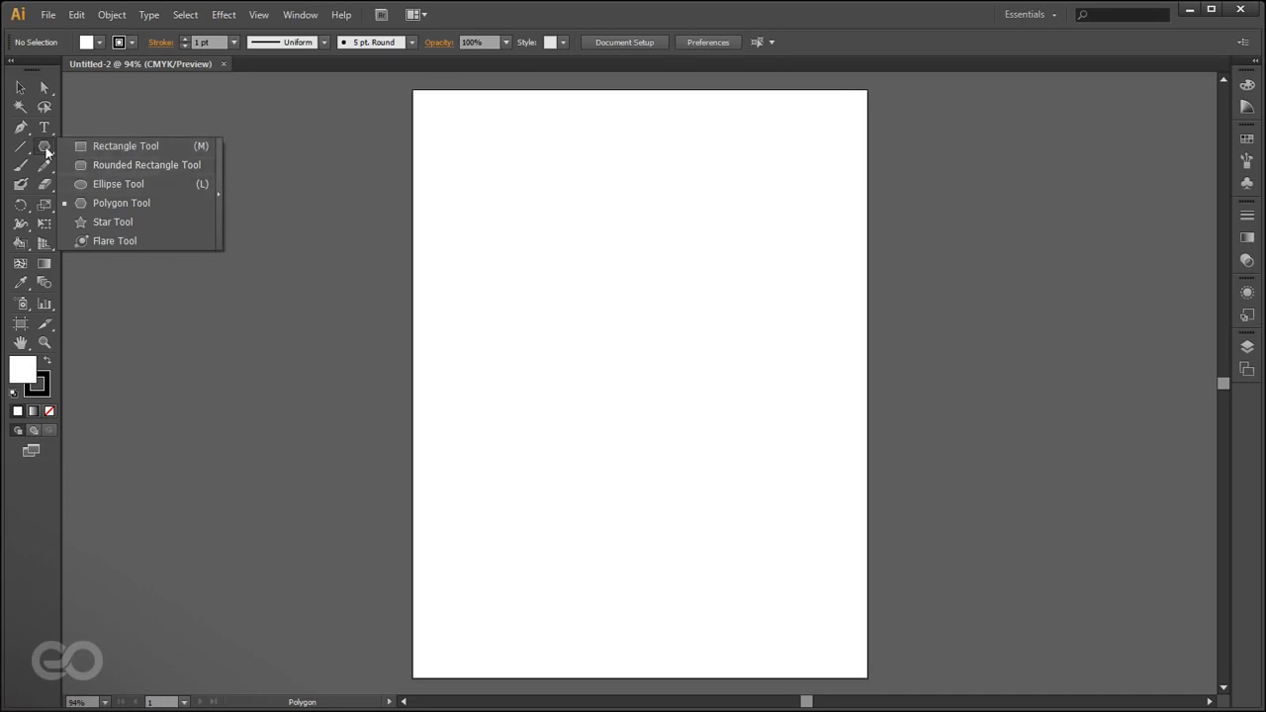
{"action": "left_click", "coordinate": [47, 151]}
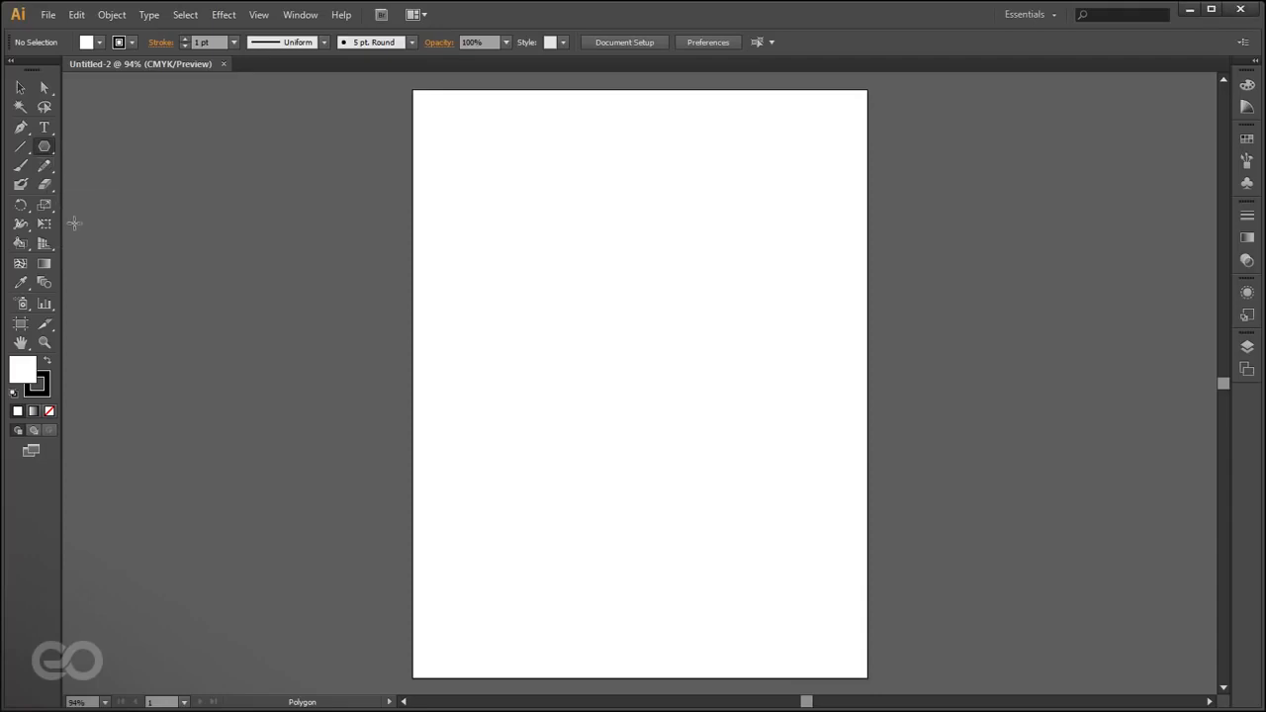
{"action": "left_click", "coordinate": [46, 149]}
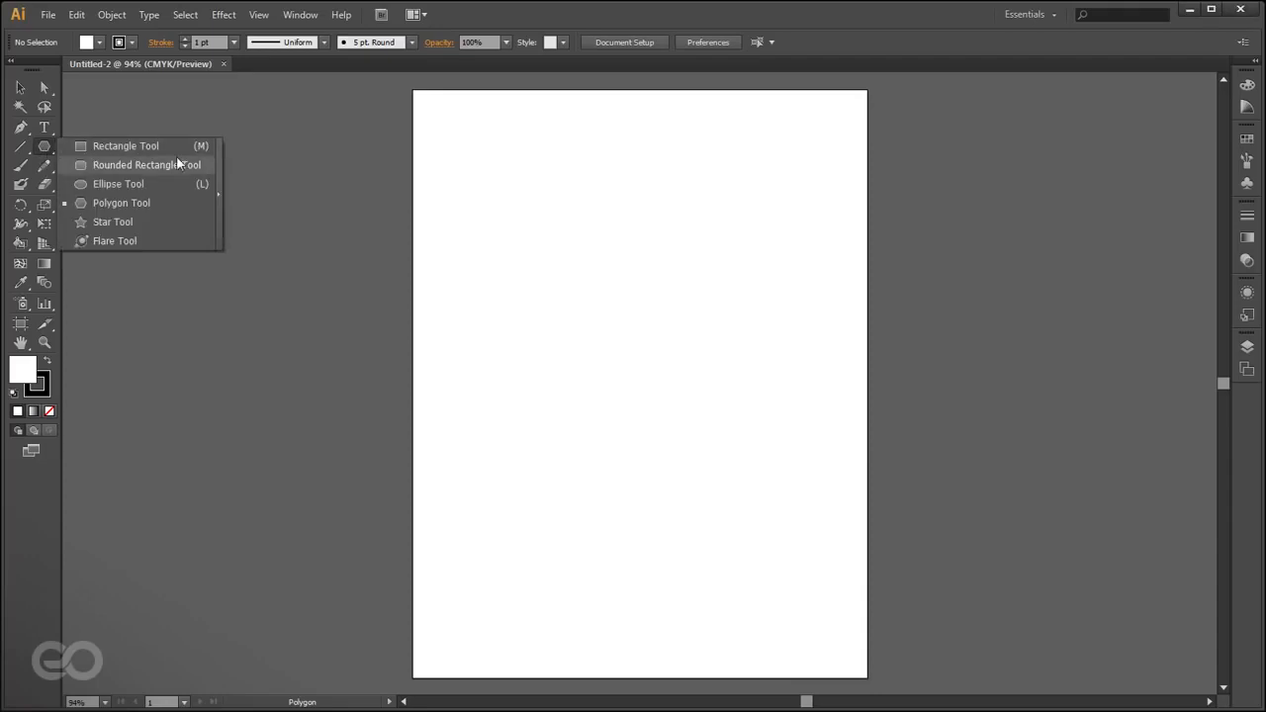
{"action": "left_click", "coordinate": [215, 191]}
{"action": "left_click_drag", "start_coordinate": [127, 158], "coordinate": [145, 89]}
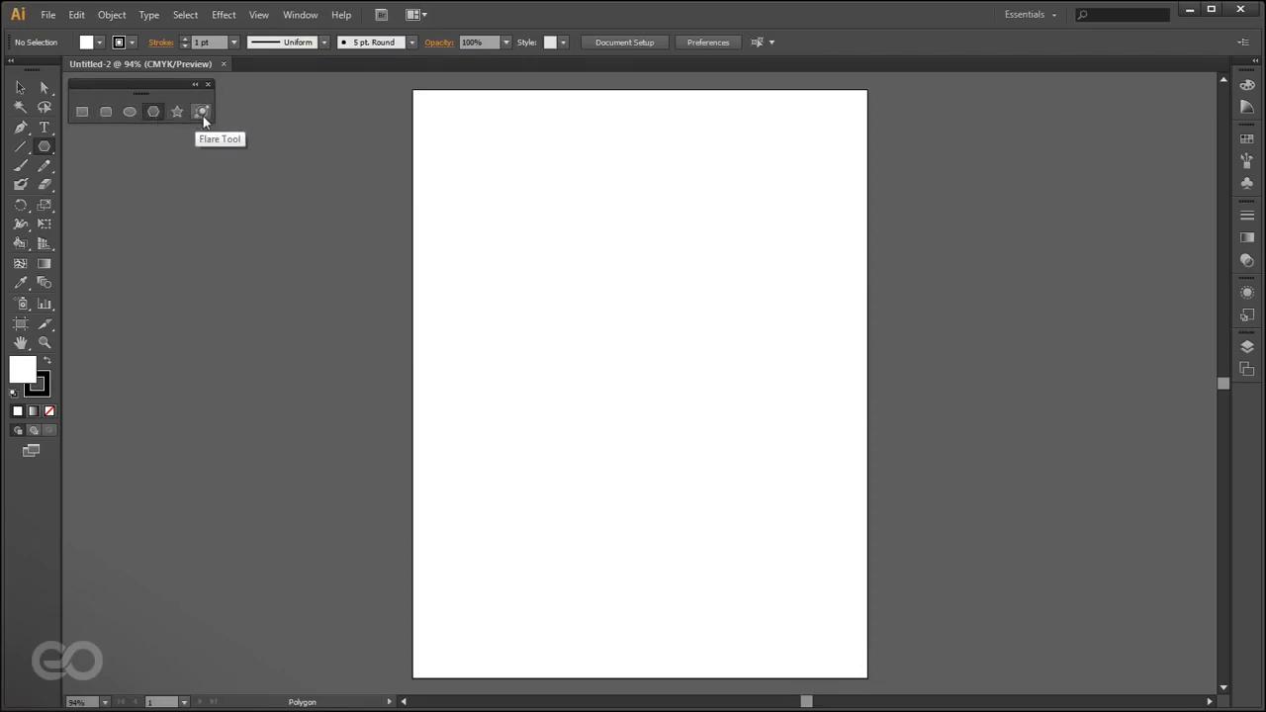
- Draw two rectangles on the artboard, an upper one about 349 by 247 px and a lower one about 353 by 272 px
{"action": "left_click", "coordinate": [81, 113]}
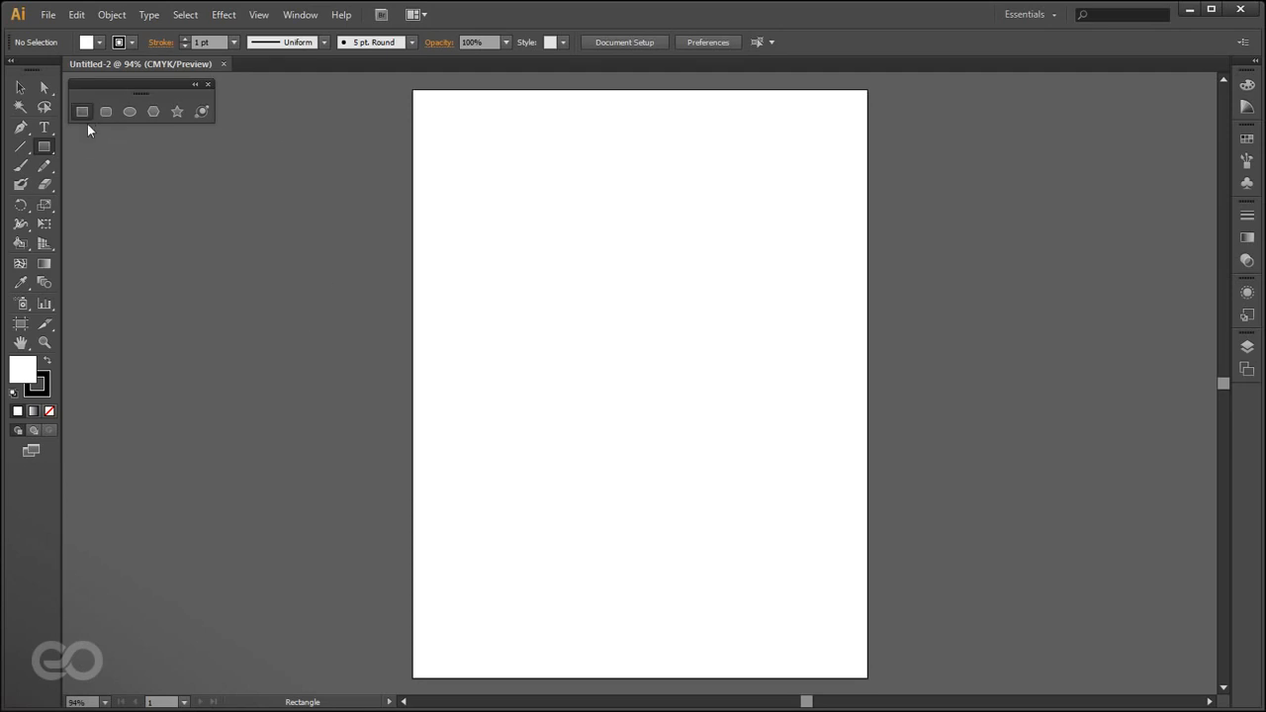
{"action": "left_click_drag", "start_coordinate": [454, 191], "coordinate": [712, 373]}
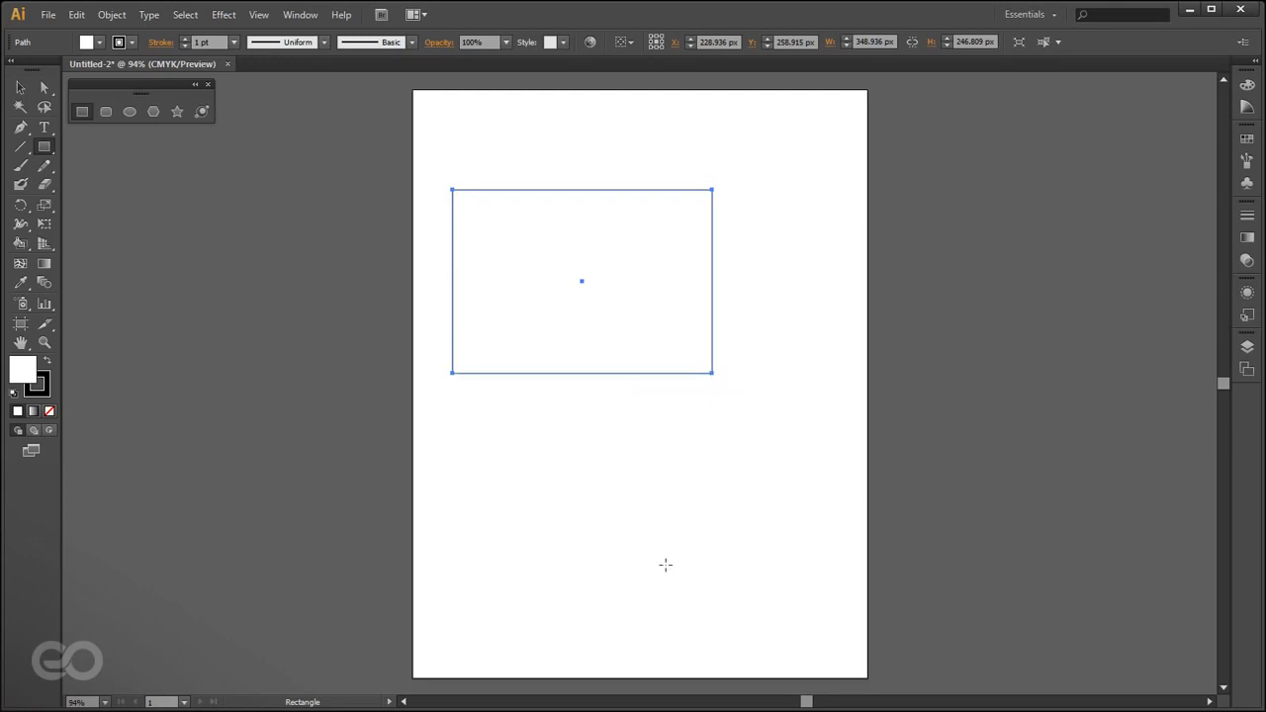
{"action": "left_click_drag", "start_coordinate": [480, 635], "coordinate": [742, 432]}
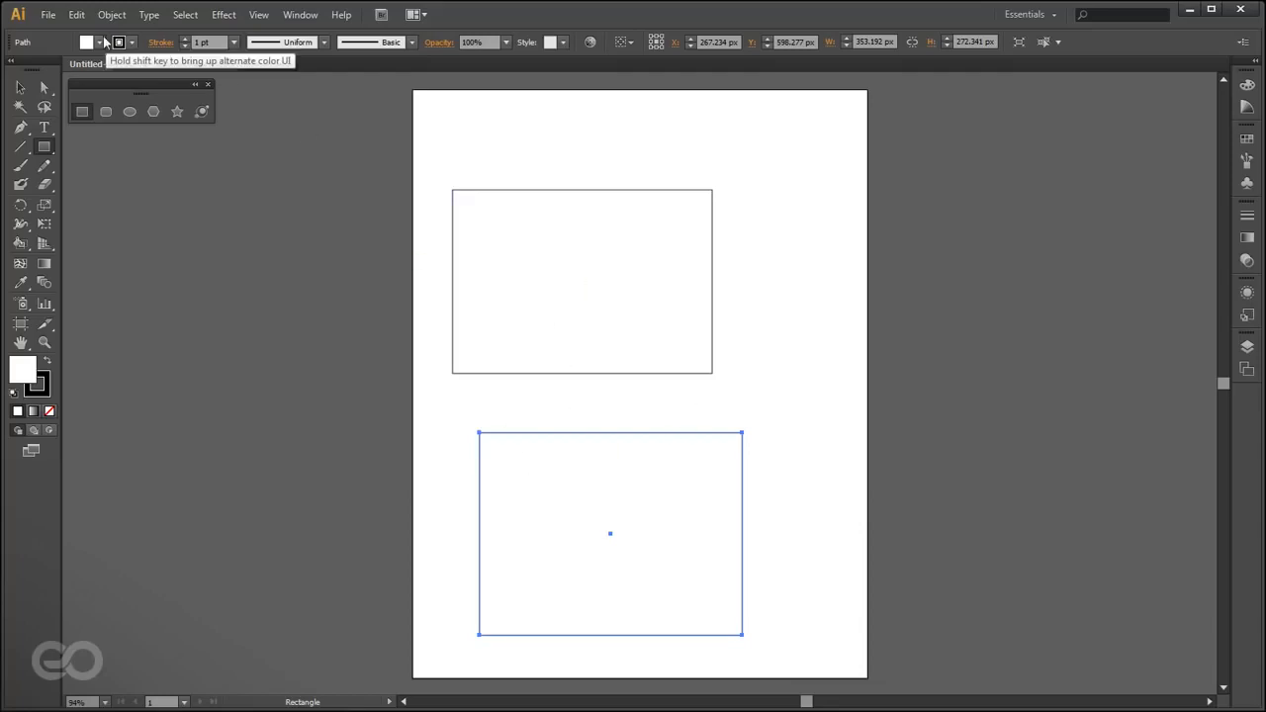
- Undo both rectangles to empty the artboard
{"action": "left_click", "coordinate": [76, 14]}
{"action": "left_click", "coordinate": [187, 39]}
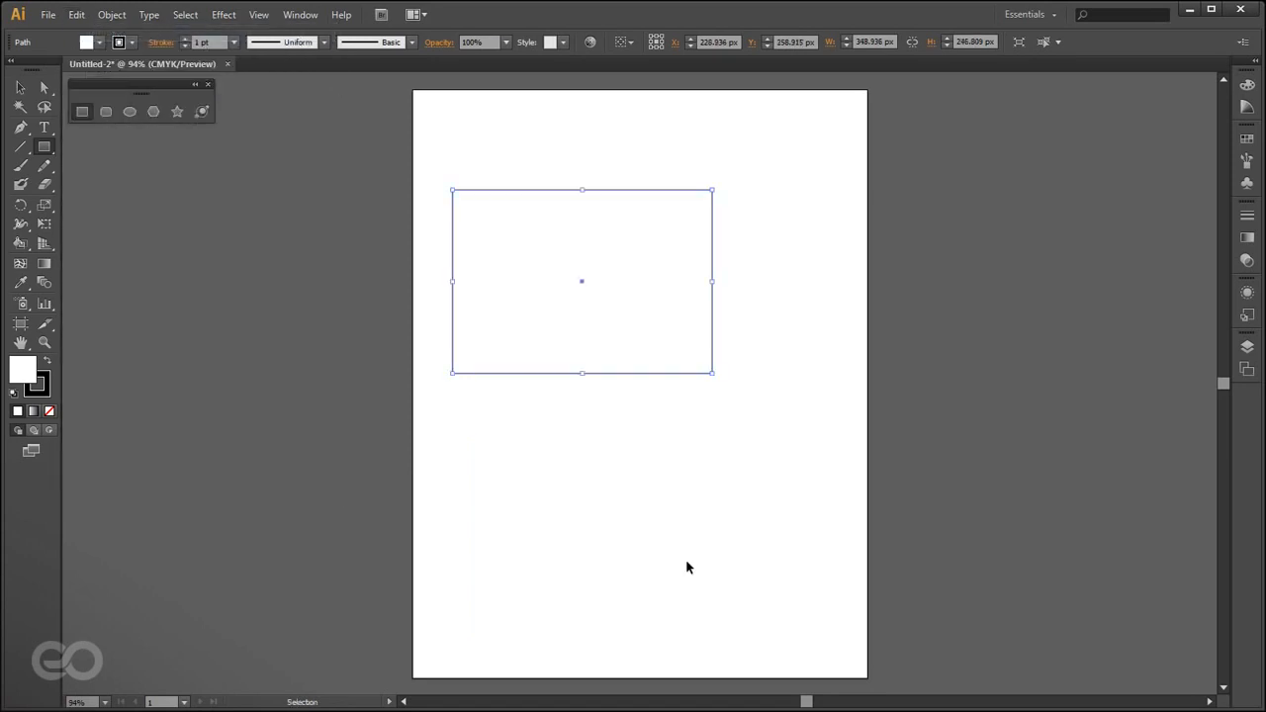
{"action": "key", "text": "ctrl+z"}
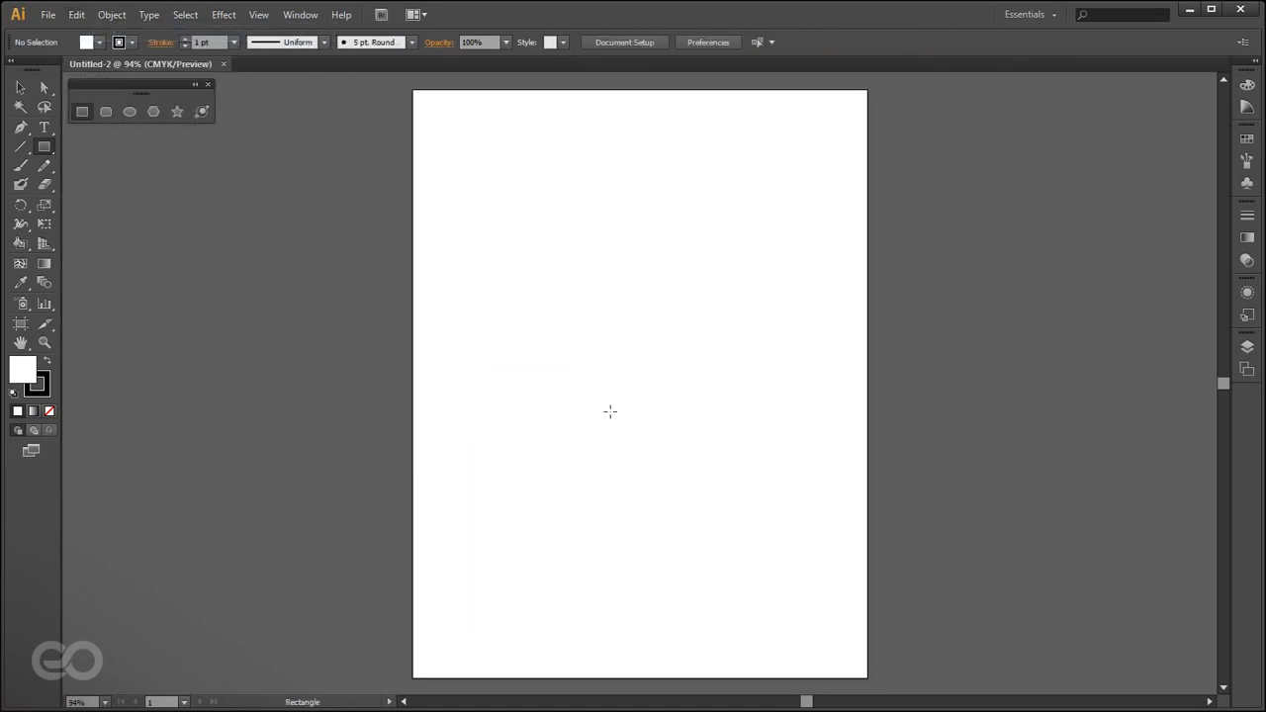
- Draw a rectangle from its center, about 138 by 119 px, near the artboard's upper-left corner
{"action": "left_click_drag", "start_coordinate": [479, 204], "coordinate": [692, 409]}
{"action": "mouse_move", "coordinate": [687, 398]}
{"action": "left_mouse_down"}
{"action": "mouse_move", "coordinate": [659, 375]}
{"action": "mouse_move", "coordinate": [679, 254]}
{"action": "mouse_move", "coordinate": [514, 416]}
{"action": "mouse_move", "coordinate": [663, 286]}
{"action": "mouse_move", "coordinate": [602, 368]}
{"action": "mouse_move", "coordinate": [698, 306]}
{"action": "mouse_move", "coordinate": [679, 331]}
{"action": "mouse_move", "coordinate": [693, 326]}
{"action": "mouse_move", "coordinate": [667, 303]}
{"action": "mouse_move", "coordinate": [551, 379]}
{"action": "mouse_move", "coordinate": [631, 379]}
{"action": "mouse_move", "coordinate": [701, 413]}
{"action": "mouse_move", "coordinate": [678, 560]}
{"action": "mouse_move", "coordinate": [637, 543]}
{"action": "mouse_move", "coordinate": [554, 271]}
{"action": "mouse_move", "coordinate": [614, 273]}
{"action": "mouse_move", "coordinate": [633, 319]}
{"action": "mouse_move", "coordinate": [667, 339]}
{"action": "mouse_move", "coordinate": [712, 288]}
{"action": "mouse_move", "coordinate": [649, 324]}
{"action": "mouse_move", "coordinate": [670, 391]}
{"action": "mouse_move", "coordinate": [610, 300]}
{"action": "mouse_move", "coordinate": [586, 351]}
{"action": "mouse_move", "coordinate": [622, 350]}
{"action": "mouse_move", "coordinate": [642, 313]}
{"action": "mouse_move", "coordinate": [630, 288]}
{"action": "mouse_move", "coordinate": [624, 359]}
{"action": "mouse_move", "coordinate": [763, 406]}
{"action": "mouse_move", "coordinate": [710, 429]}
{"action": "mouse_move", "coordinate": [505, 228]}
{"action": "mouse_move", "coordinate": [531, 249]}
{"action": "left_mouse_up"}
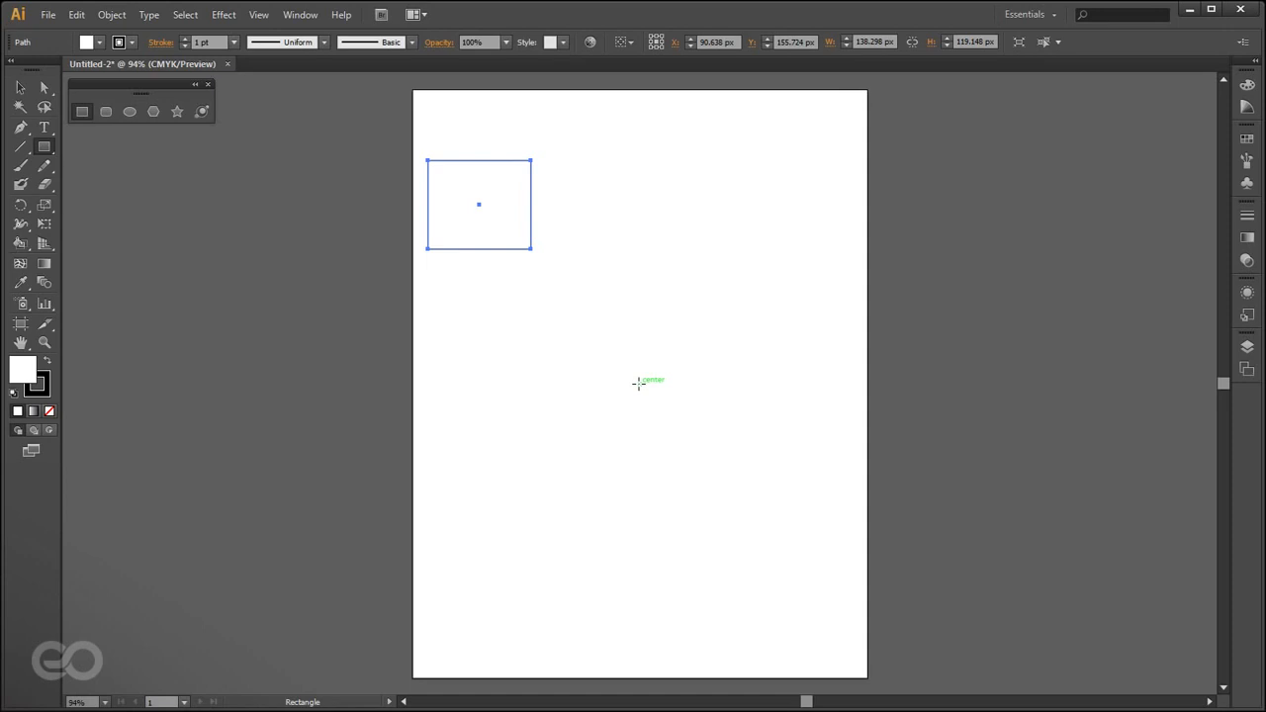
- Draw a square about 119 px wide outward from the artboard's center and delete it
{"action": "mouse_move", "coordinate": [639, 382]}
{"action": "left_mouse_down"}
{"action": "mouse_move", "coordinate": [744, 526]}
{"action": "mouse_move", "coordinate": [778, 546]}
{"action": "mouse_move", "coordinate": [805, 525]}
{"action": "mouse_move", "coordinate": [772, 512]}
{"action": "mouse_move", "coordinate": [647, 390]}
{"action": "mouse_move", "coordinate": [770, 557]}
{"action": "mouse_move", "coordinate": [713, 410]}
{"action": "mouse_move", "coordinate": [683, 424]}
{"action": "mouse_move", "coordinate": [700, 432]}
{"action": "left_mouse_up"}
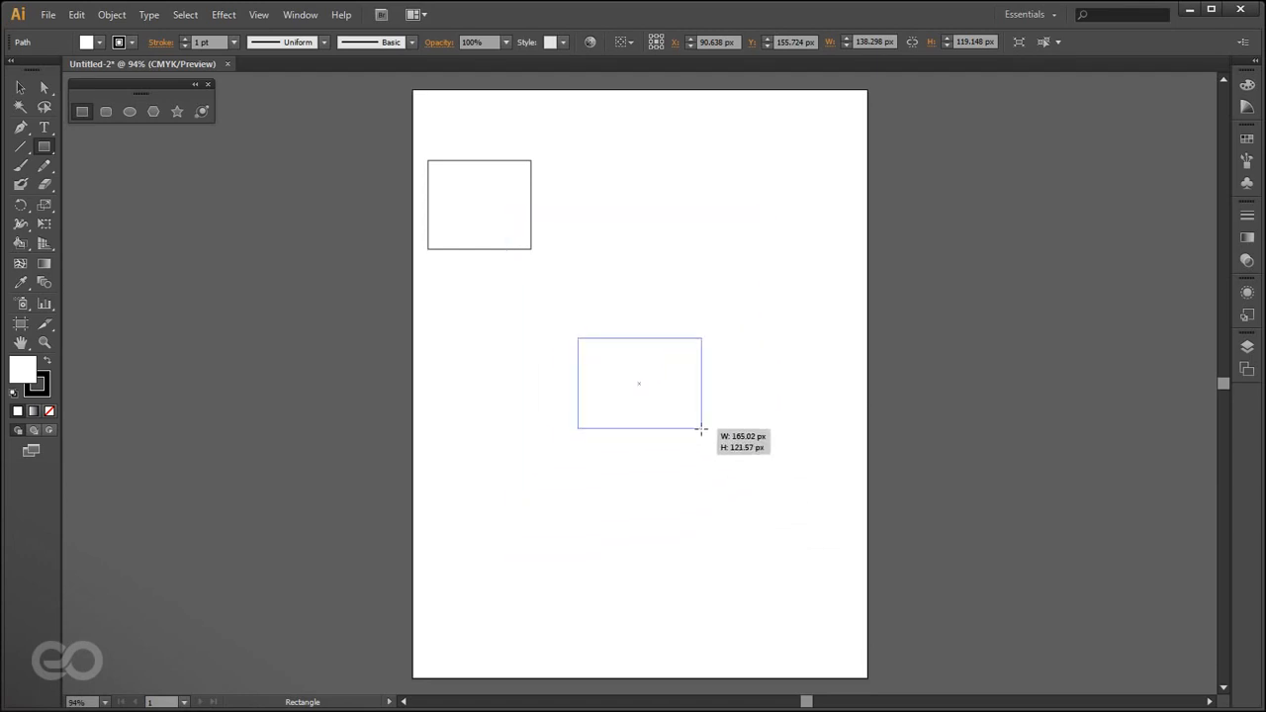
{"action": "key", "text": "shift"}
{"action": "mouse_move", "coordinate": [701, 432]}
{"action": "left_mouse_down"}
{"action": "mouse_move", "coordinate": [763, 439]}
{"action": "mouse_move", "coordinate": [656, 379]}
{"action": "mouse_move", "coordinate": [763, 510]}
{"action": "mouse_move", "coordinate": [653, 460]}
{"action": "mouse_move", "coordinate": [626, 415]}
{"action": "mouse_move", "coordinate": [741, 485]}
{"action": "mouse_move", "coordinate": [692, 421]}
{"action": "mouse_move", "coordinate": [712, 444]}
{"action": "mouse_move", "coordinate": [718, 487]}
{"action": "mouse_move", "coordinate": [676, 418]}
{"action": "mouse_move", "coordinate": [694, 453]}
{"action": "mouse_move", "coordinate": [683, 428]}
{"action": "left_mouse_up"}
{"action": "key", "text": "Delete"}
- Draw a circle about 117 px wide below the rectangle, and undo both the circle and the square's deletion
{"action": "left_click", "coordinate": [130, 111]}
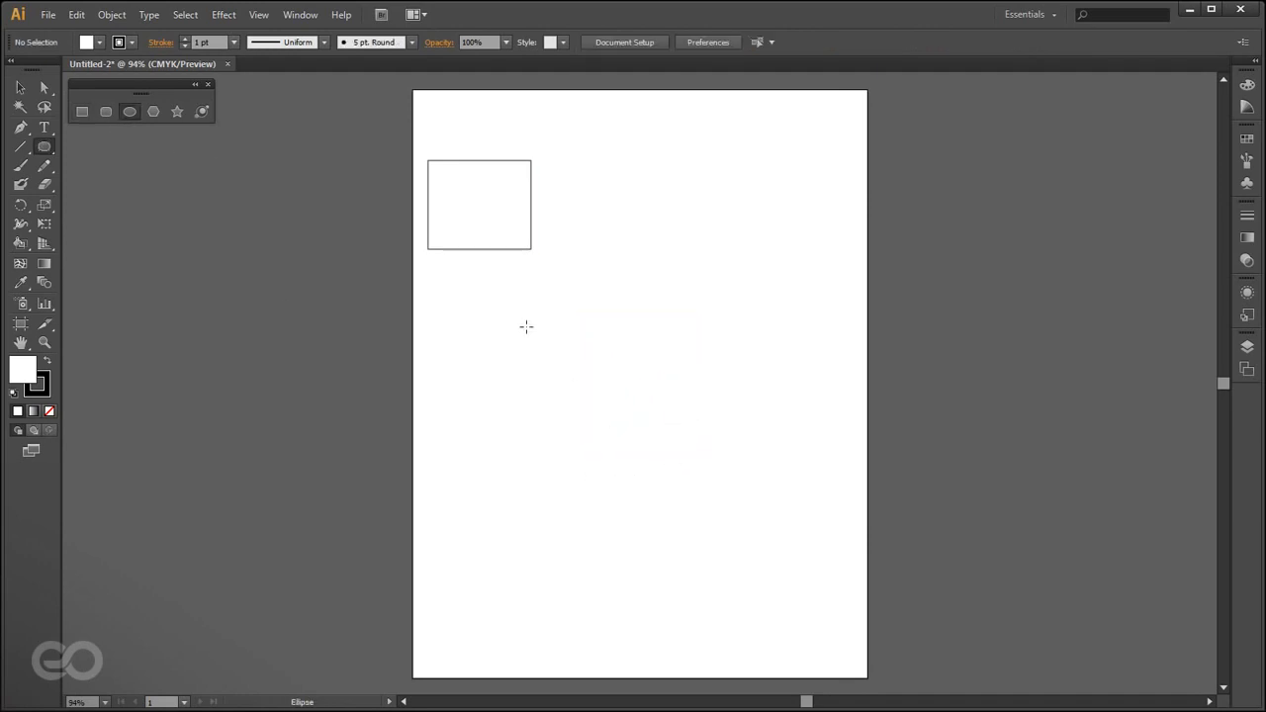
{"action": "left_click_drag", "start_coordinate": [505, 308], "coordinate": [548, 351]}
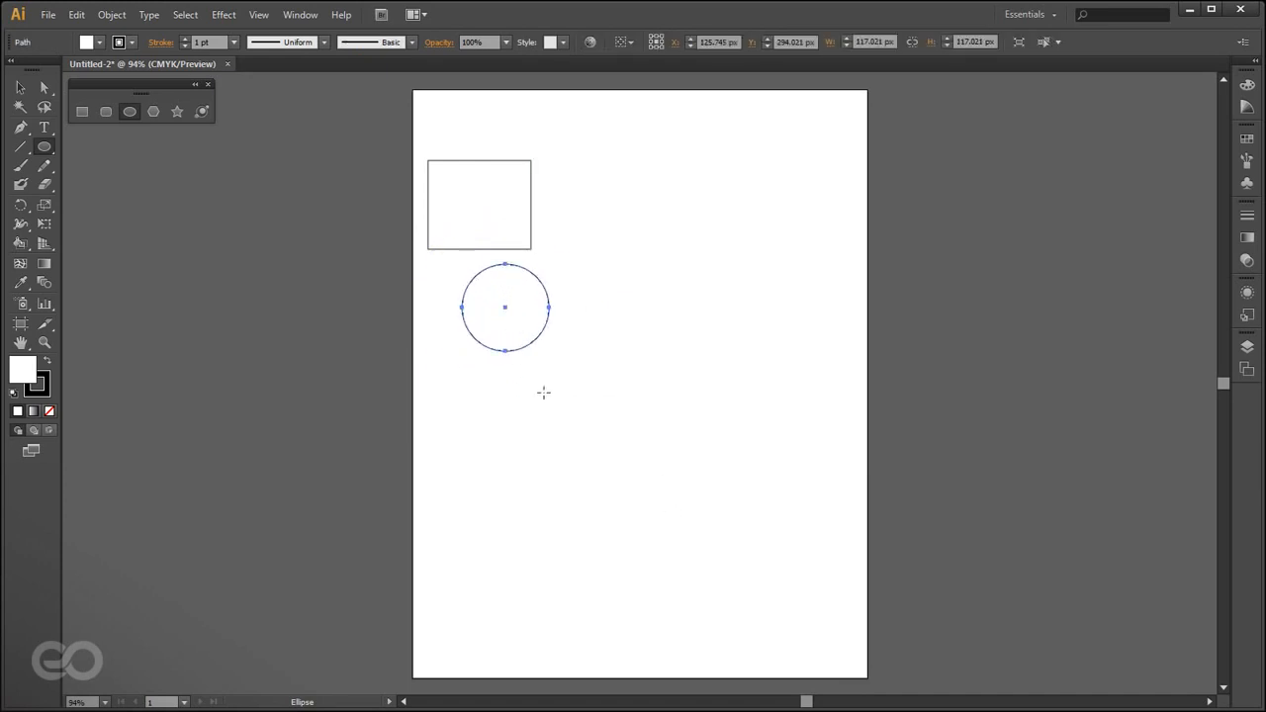
{"action": "key", "text": "ctrl+z"}
{"action": "key", "text": "ctrl+z"}
- Select the rectangle and the square together and delete them
{"action": "key", "text": "v"}
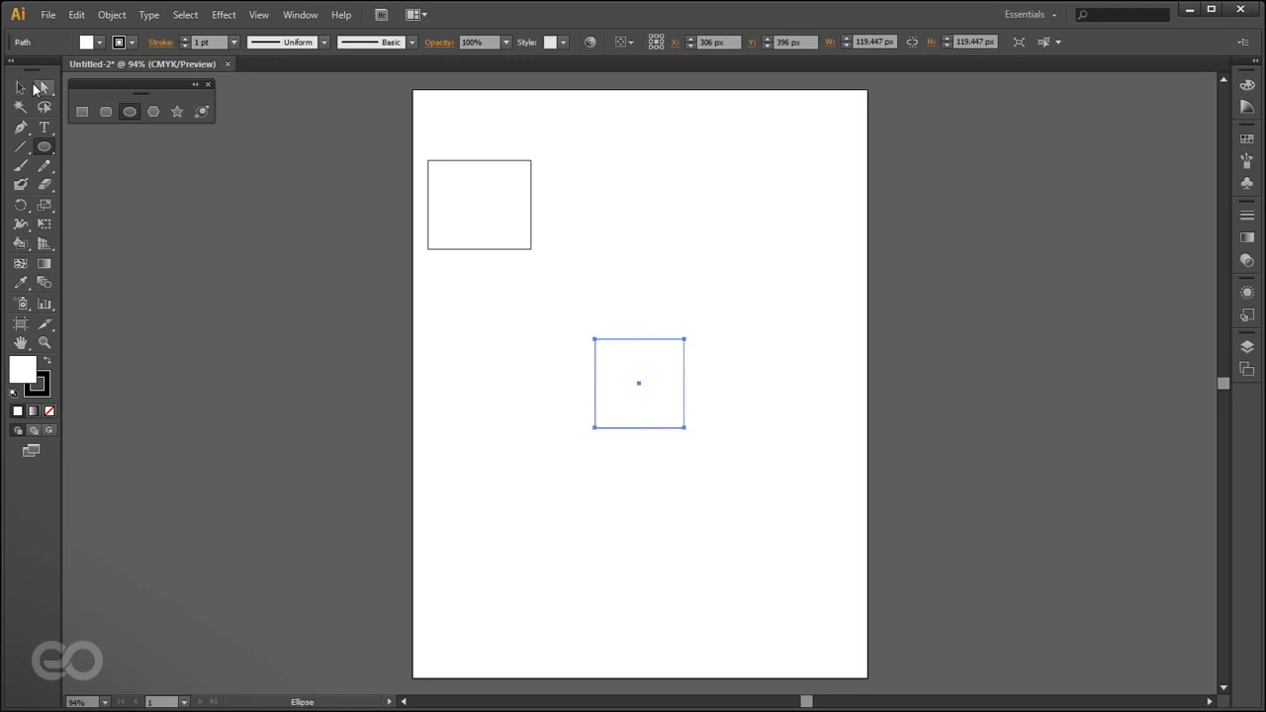
{"action": "left_click_drag", "start_coordinate": [314, 117], "coordinate": [780, 537]}
{"action": "key", "text": "Delete"}
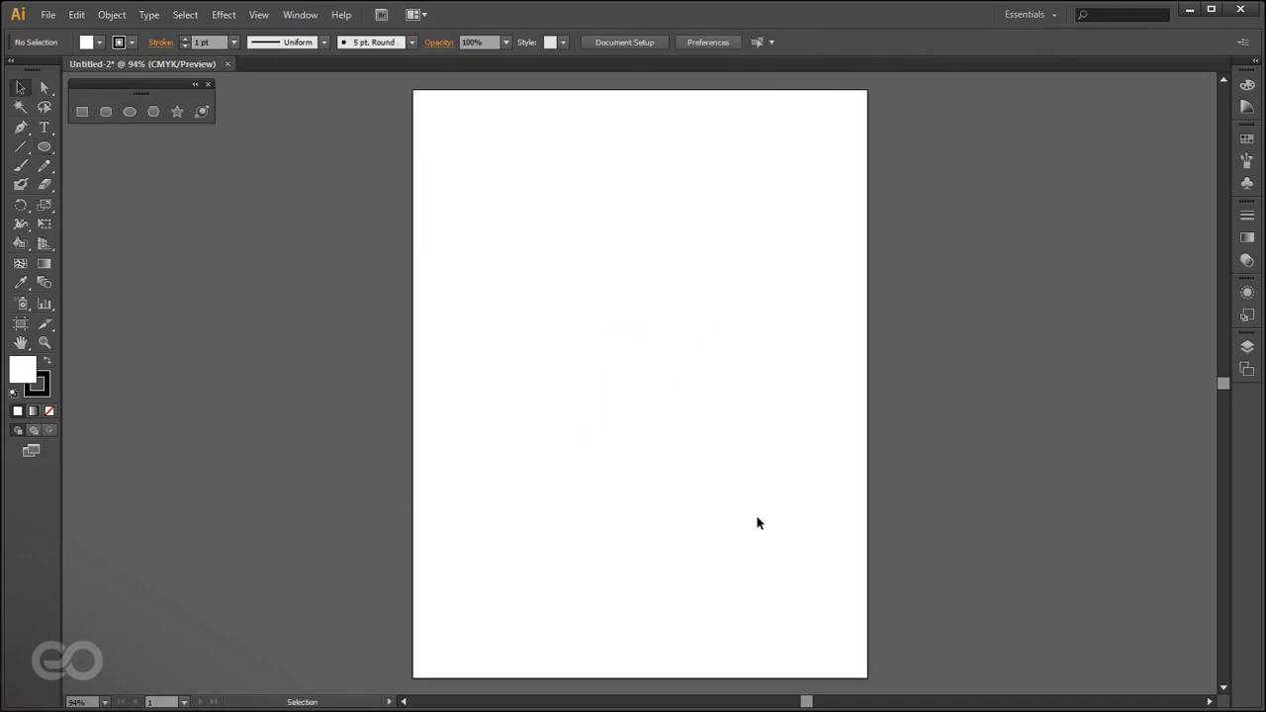
- Draw a polygon in the artboard's upper-left area, adding and removing sides until it is a triangle about 196 by 187 px
{"action": "left_click", "coordinate": [152, 111]}
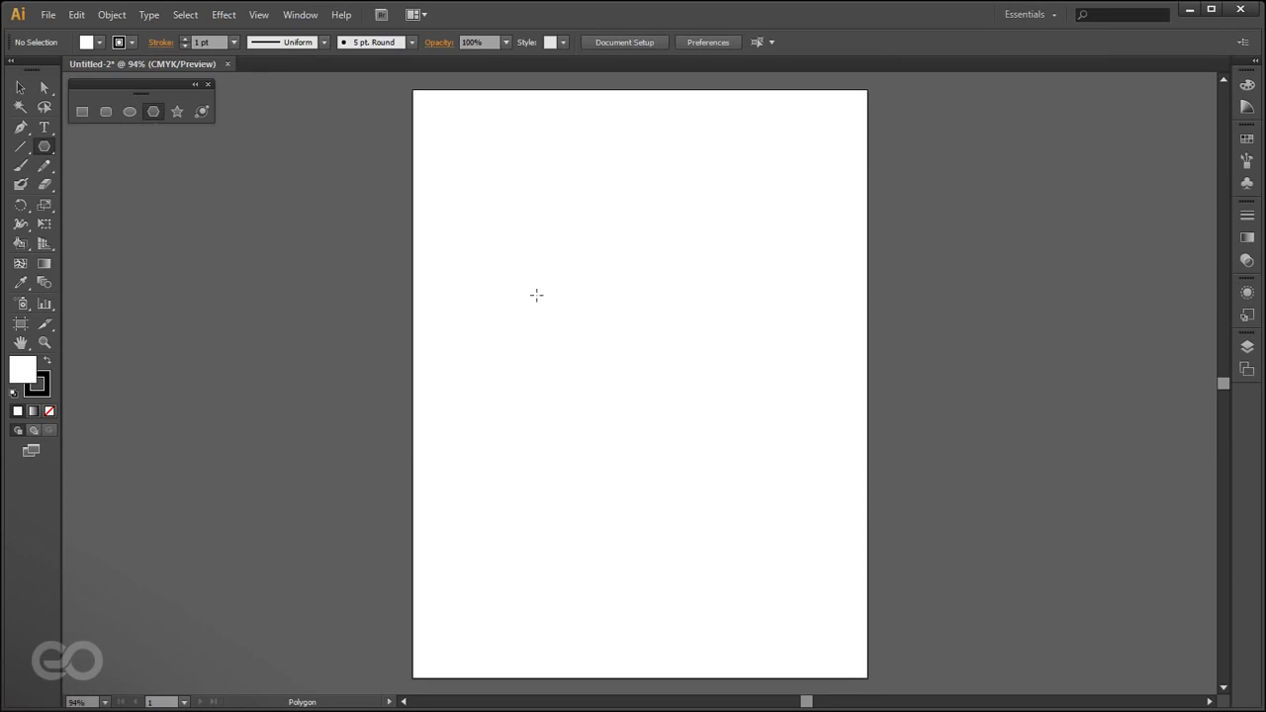
{"action": "mouse_move", "coordinate": [486, 286]}
{"action": "left_mouse_down"}
{"action": "mouse_move", "coordinate": [658, 438]}
{"action": "mouse_move", "coordinate": [606, 347]}
{"action": "mouse_move", "coordinate": [611, 362]}
{"action": "mouse_move", "coordinate": [503, 313]}
{"action": "mouse_move", "coordinate": [532, 343]}
{"action": "mouse_move", "coordinate": [543, 426]}
{"action": "mouse_move", "coordinate": [545, 339]}
{"action": "mouse_move", "coordinate": [482, 243]}
{"action": "mouse_move", "coordinate": [532, 277]}
{"action": "mouse_move", "coordinate": [534, 360]}
{"action": "mouse_move", "coordinate": [515, 399]}
{"action": "mouse_move", "coordinate": [515, 385]}
{"action": "left_mouse_up"}
{"action": "key", "text": "Up"}
{"action": "key", "text": "Up"}
{"action": "key", "text": "Up"}
{"action": "key", "text": "Up"}
{"action": "key", "text": "Up"}
{"action": "key", "text": "Up"}
{"action": "key", "text": "Up"}
{"action": "key", "text": "Up"}
{"action": "key", "text": "Up"}
{"action": "key", "text": "Up"}
{"action": "key", "text": "Down"}
{"action": "key", "text": "Down"}
{"action": "key", "text": "Down"}
{"action": "key", "text": "Down"}
{"action": "key", "text": "Down"}
{"action": "key", "text": "Down"}
{"action": "key", "text": "Down"}
{"action": "key", "text": "Down"}
{"action": "key", "text": "Down"}
{"action": "key", "text": "Down"}
{"action": "key", "text": "Down"}
{"action": "key", "text": "Down"}
{"action": "key", "text": "Down"}
{"action": "key", "text": "Up"}
{"action": "key", "text": "Up"}
{"action": "key", "text": "Up"}
{"action": "key", "text": "Up"}
{"action": "key", "text": "Up"}
{"action": "key", "text": "Down"}
{"action": "key", "text": "Down"}
{"action": "key", "text": "Down"}
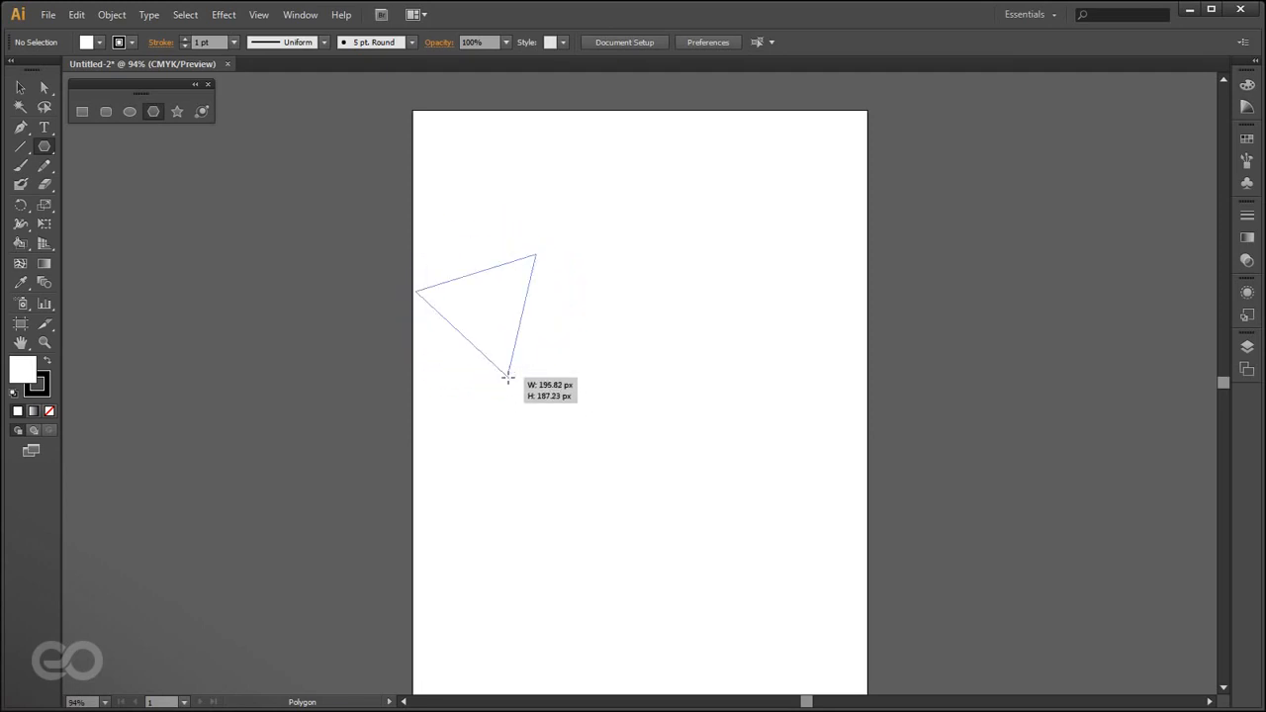
- Adjust the triangle's rotation and placement, and delete it
{"action": "left_click_drag", "start_coordinate": [509, 377], "coordinate": [436, 370]}
{"action": "mouse_move", "coordinate": [502, 272]}
{"action": "left_mouse_down"}
{"action": "mouse_move", "coordinate": [529, 404]}
{"action": "mouse_move", "coordinate": [497, 248]}
{"action": "mouse_move", "coordinate": [446, 263]}
{"action": "mouse_move", "coordinate": [493, 324]}
{"action": "mouse_move", "coordinate": [548, 350]}
{"action": "mouse_move", "coordinate": [557, 235]}
{"action": "mouse_move", "coordinate": [485, 209]}
{"action": "left_mouse_up"}
{"action": "key", "text": "Delete"}
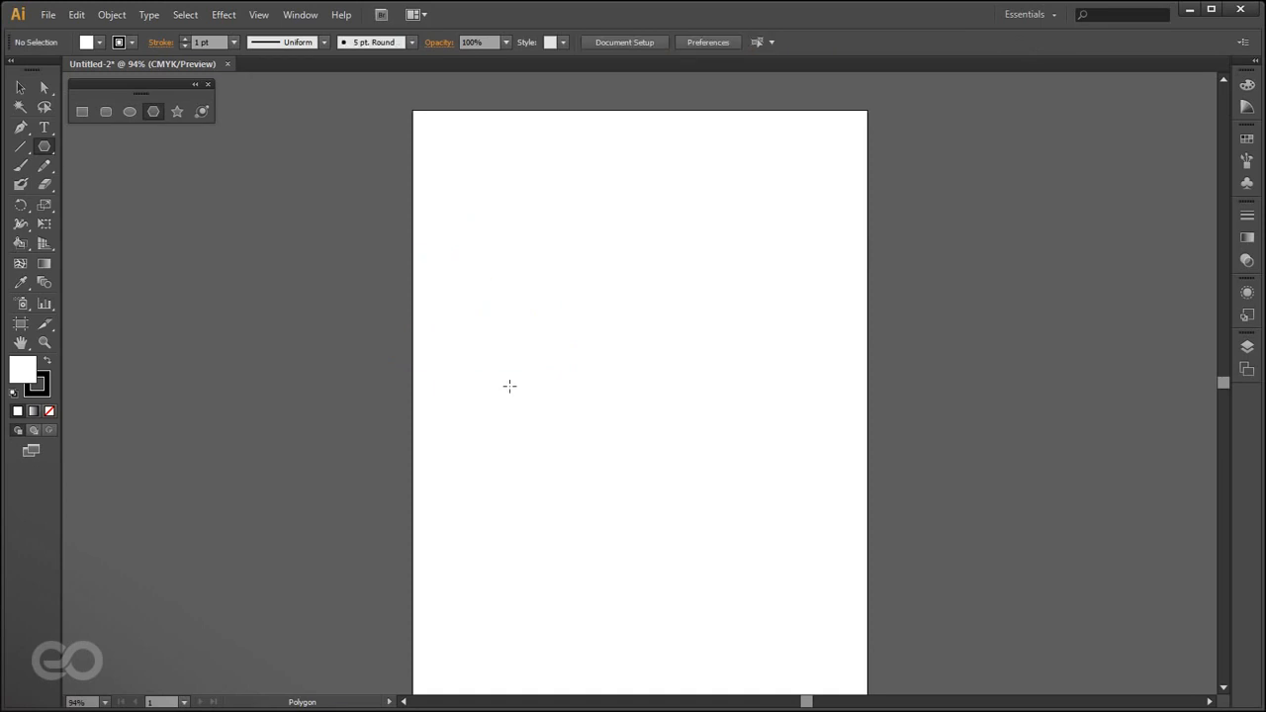
- Draw another polygon near the middle of the artboard, vary its number of sides, and delete it
{"action": "left_click_drag", "start_coordinate": [572, 376], "coordinate": [667, 336]}
{"action": "key", "text": "Down"}
{"action": "key", "text": "Down"}
{"action": "key", "text": "Up"}
{"action": "key", "text": "Down"}
{"action": "key", "text": "Delete"}
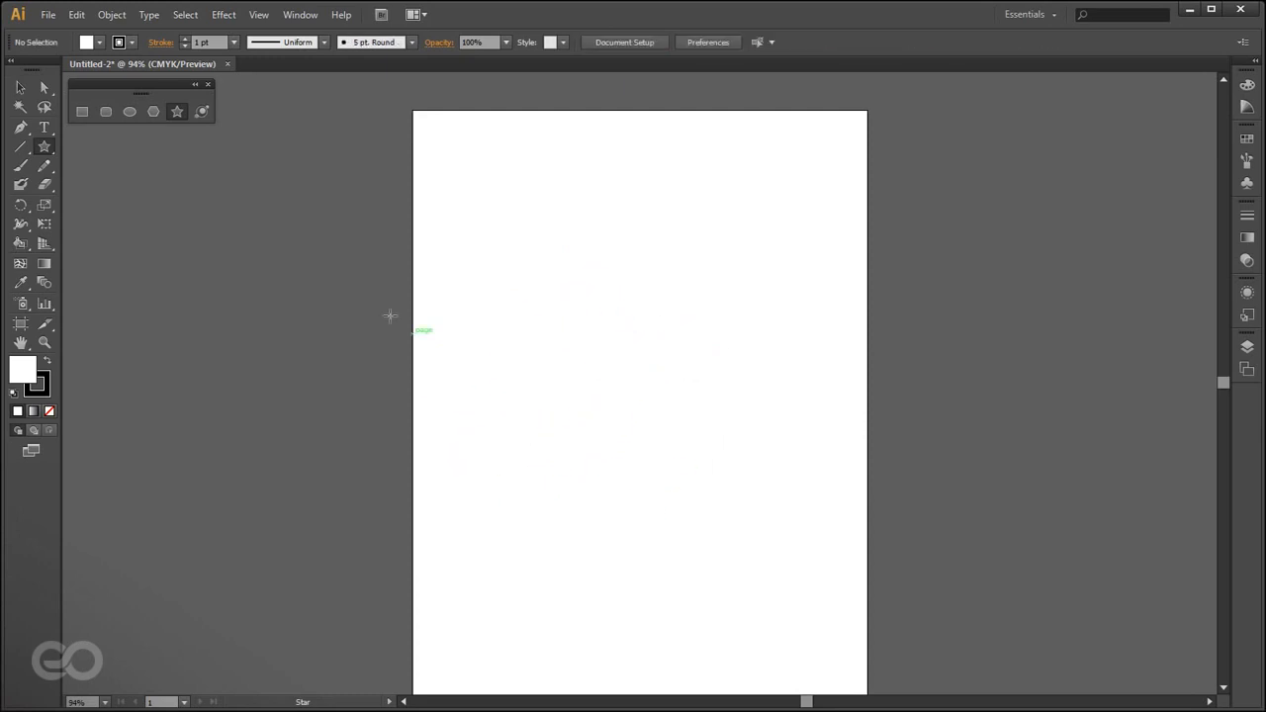
- Draw a rounded rectangle about 199 by 217 px near the artboard's middle, increasing and decreasing its corner radius while drawing
{"action": "left_click", "coordinate": [114, 111]}
{"action": "left_click_drag", "start_coordinate": [534, 355], "coordinate": [682, 514]}
{"action": "key", "text": "Up"}
{"action": "key", "text": "Up"}
{"action": "key", "text": "Up"}
{"action": "key", "text": "Up"}
{"action": "key", "text": "Up"}
{"action": "key", "text": "Up"}
{"action": "key", "text": "Up"}
{"action": "key", "text": "Up"}
{"action": "key", "text": "Down"}
{"action": "key", "text": "Down"}
{"action": "key", "text": "Down"}
{"action": "key", "text": "Down"}
{"action": "key", "text": "Down"}
{"action": "key", "text": "Down"}
{"action": "key", "text": "Down"}
{"action": "key", "text": "Down"}
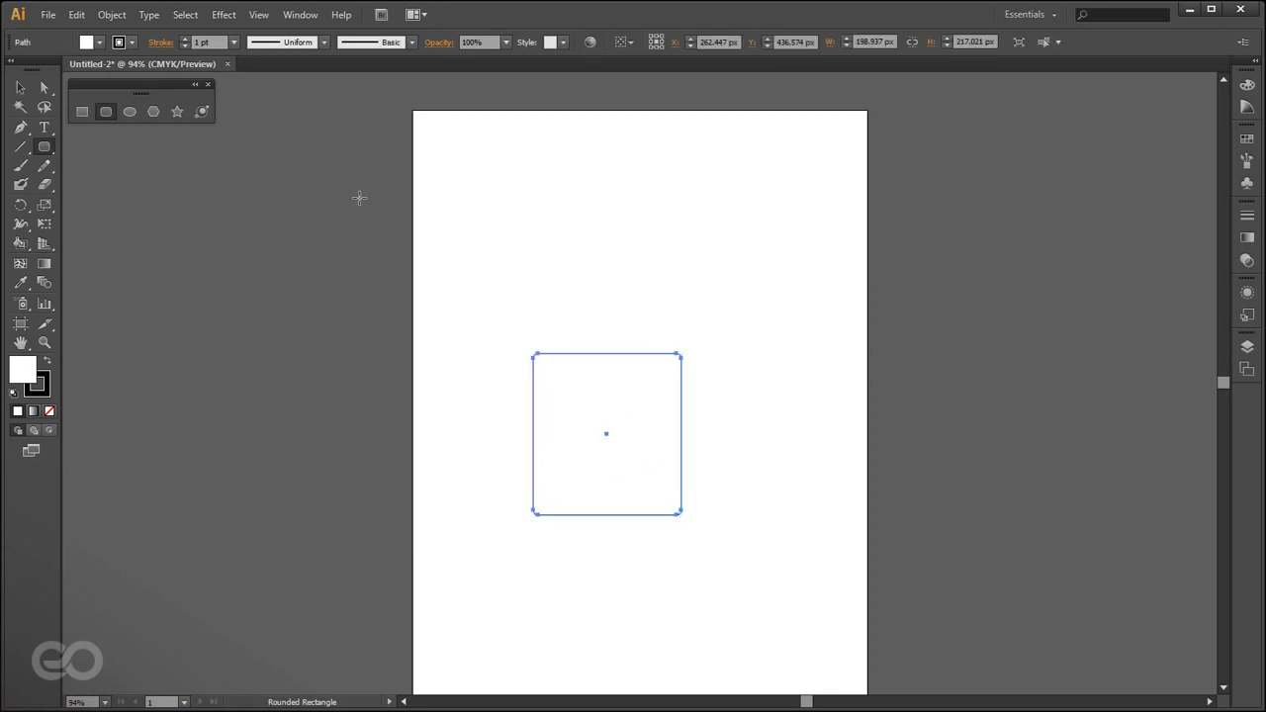
{"action": "left_click", "coordinate": [20, 87]}
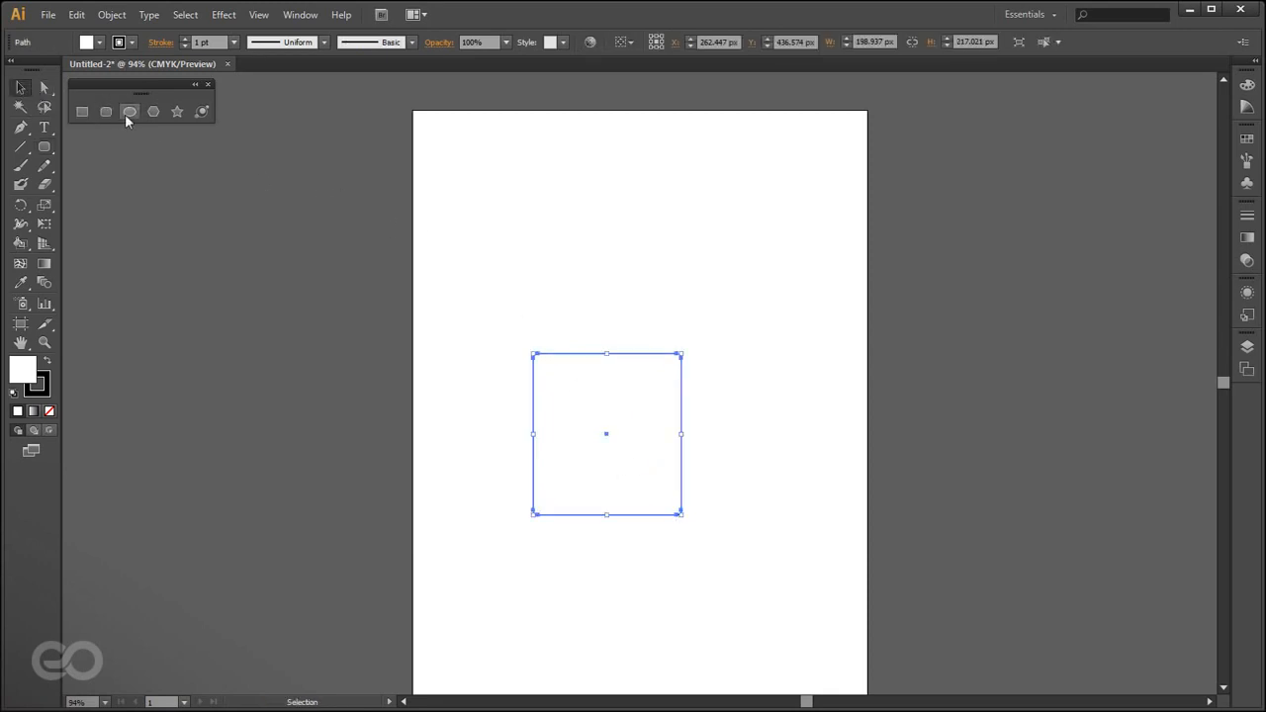
- Try a flare in the artboard's upper-left area, undo it, and delete the rounded rectangle
{"action": "left_click", "coordinate": [200, 111]}
{"action": "left_click_drag", "start_coordinate": [495, 220], "coordinate": [535, 319]}
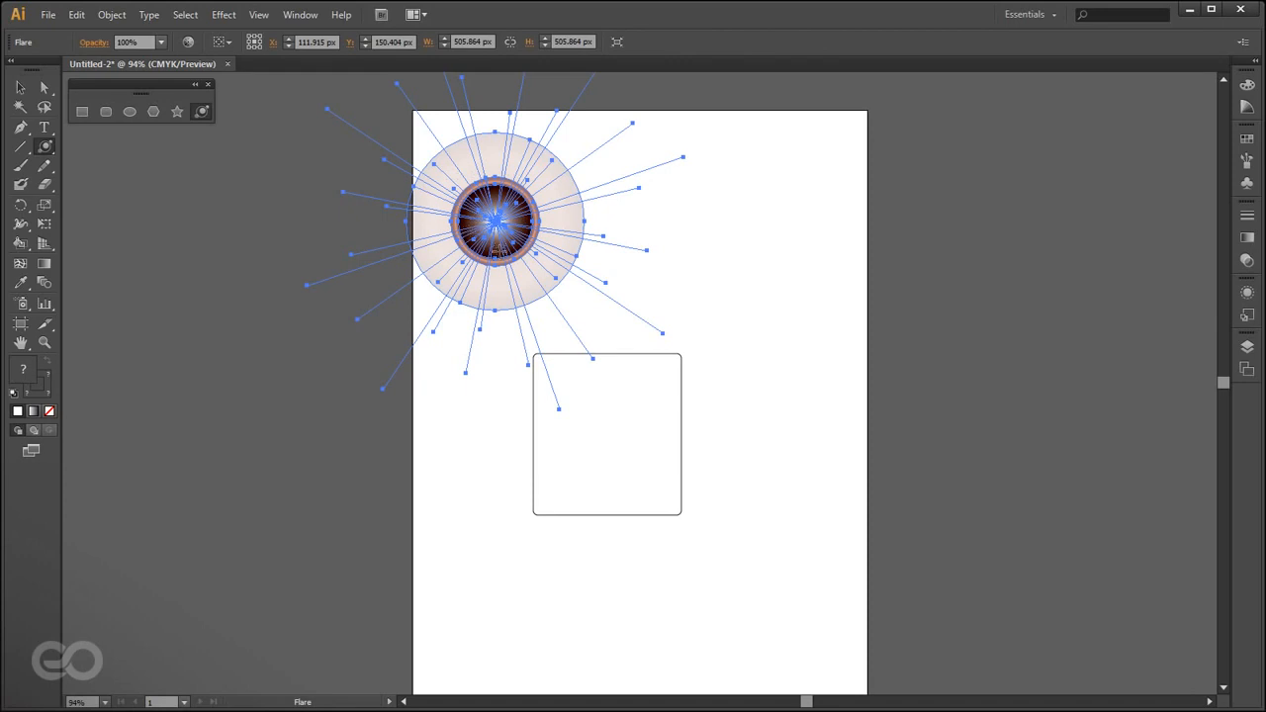
{"action": "key", "text": "ctrl+z"}
{"action": "key", "text": "v"}
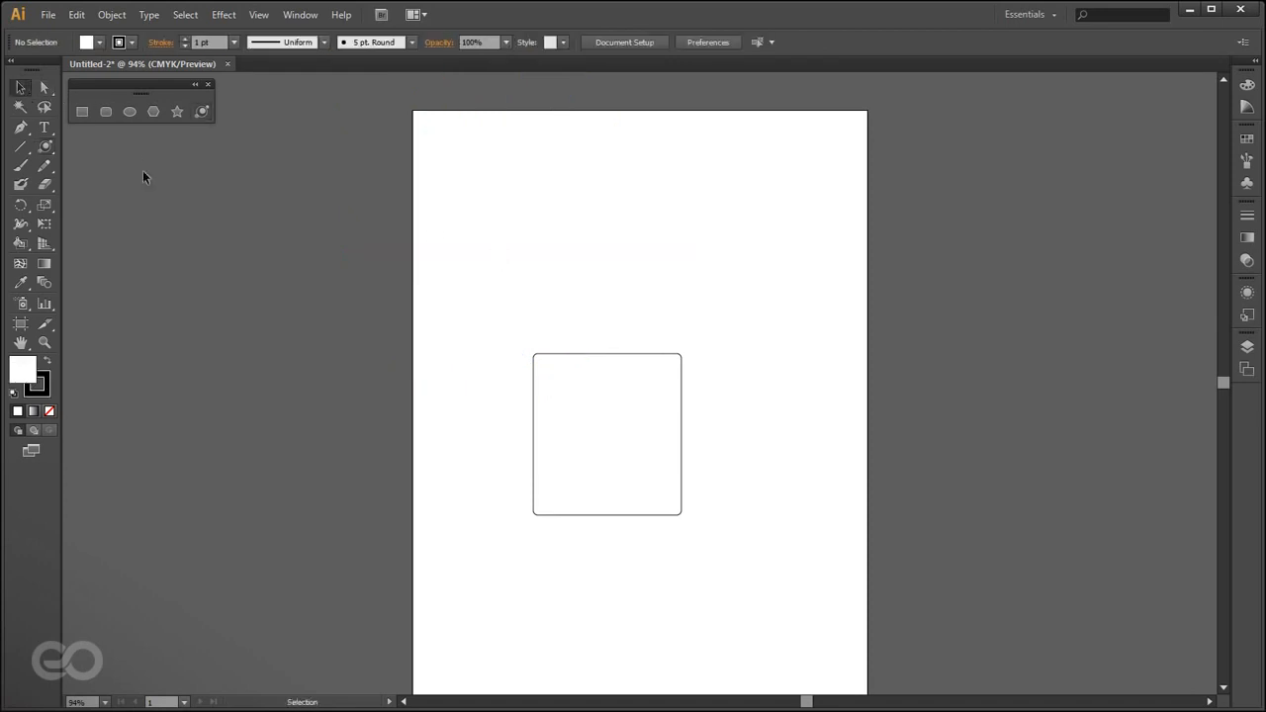
{"action": "left_click", "coordinate": [643, 355]}
{"action": "key", "text": "Delete"}
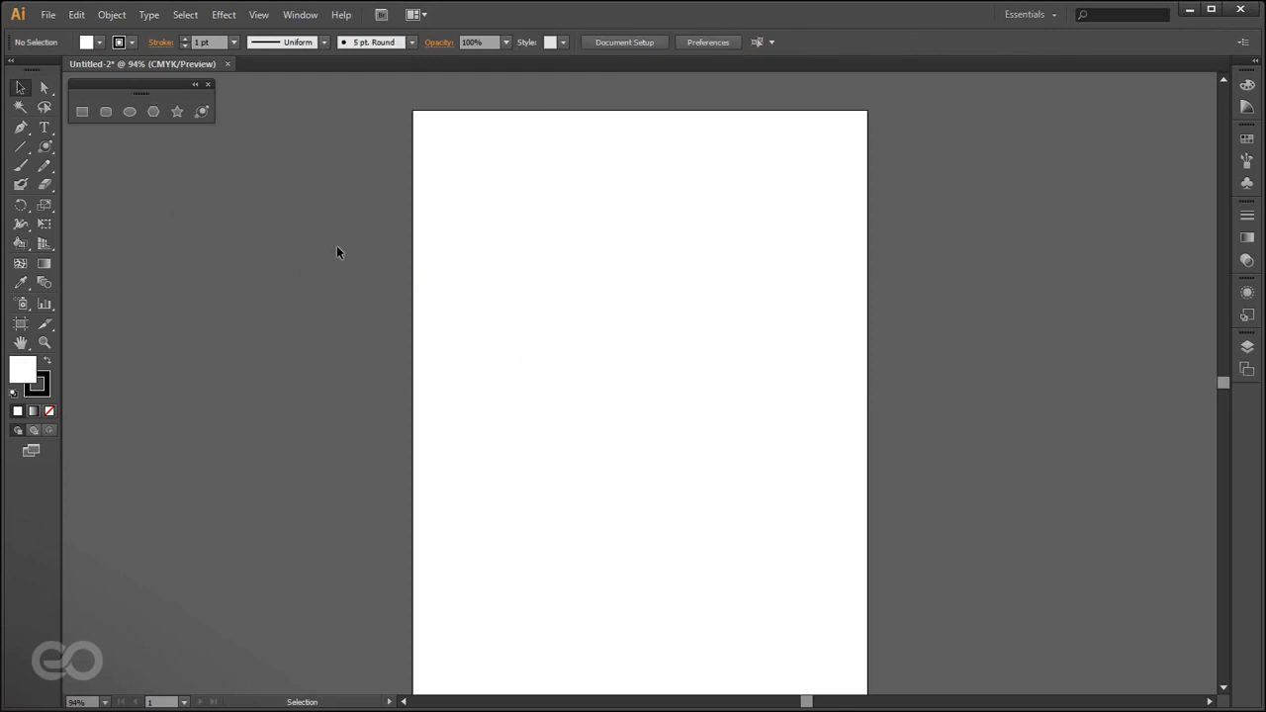
- Draw two ellipses, about 124 by 182 px and 163 by 223 px, and move the larger one clear of the smaller
{"action": "left_click", "coordinate": [129, 111]}
{"action": "left_click_drag", "start_coordinate": [485, 220], "coordinate": [577, 356]}
{"action": "left_click_drag", "start_coordinate": [531, 300], "coordinate": [652, 465]}
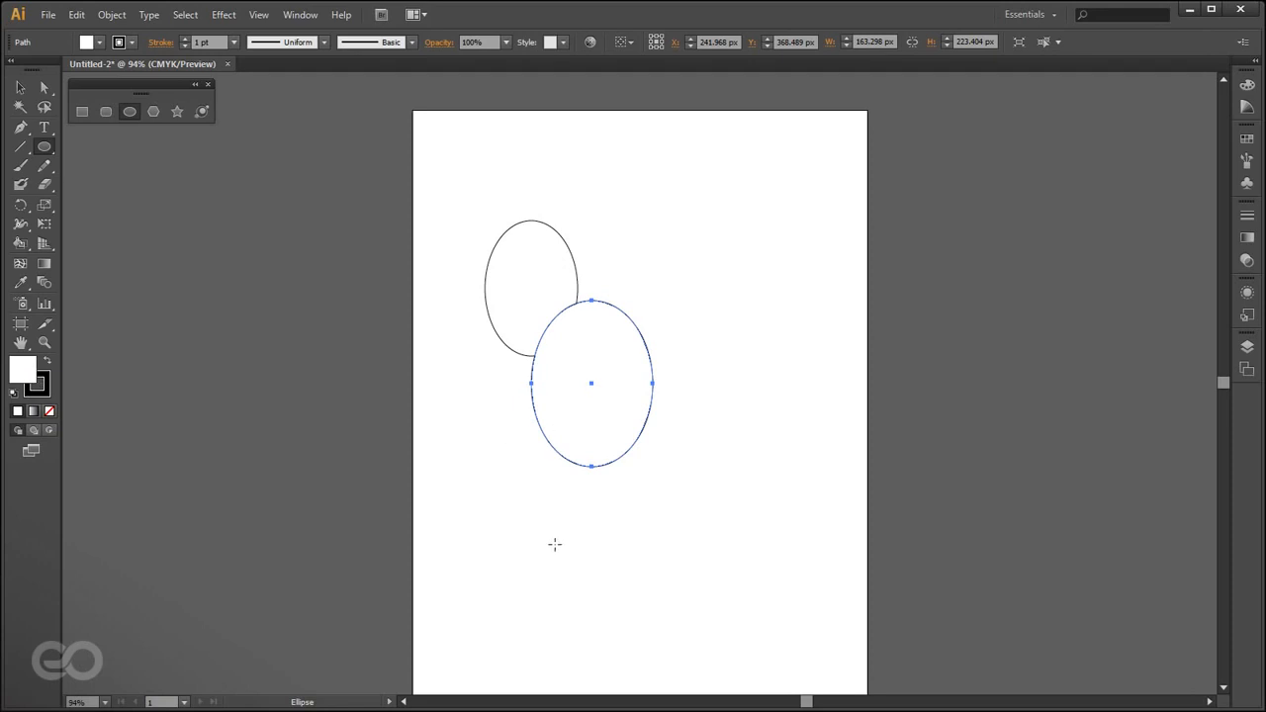
{"action": "left_click", "coordinate": [27, 88]}
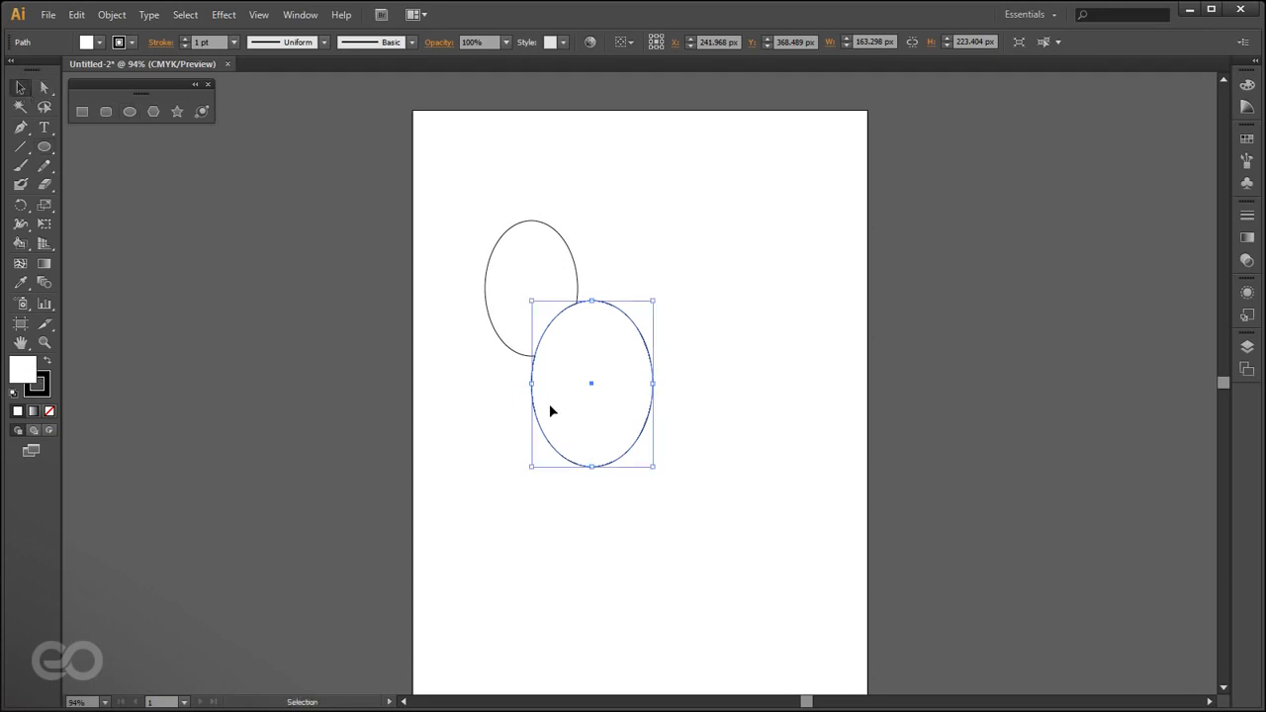
{"action": "left_click_drag", "start_coordinate": [568, 414], "coordinate": [667, 352]}
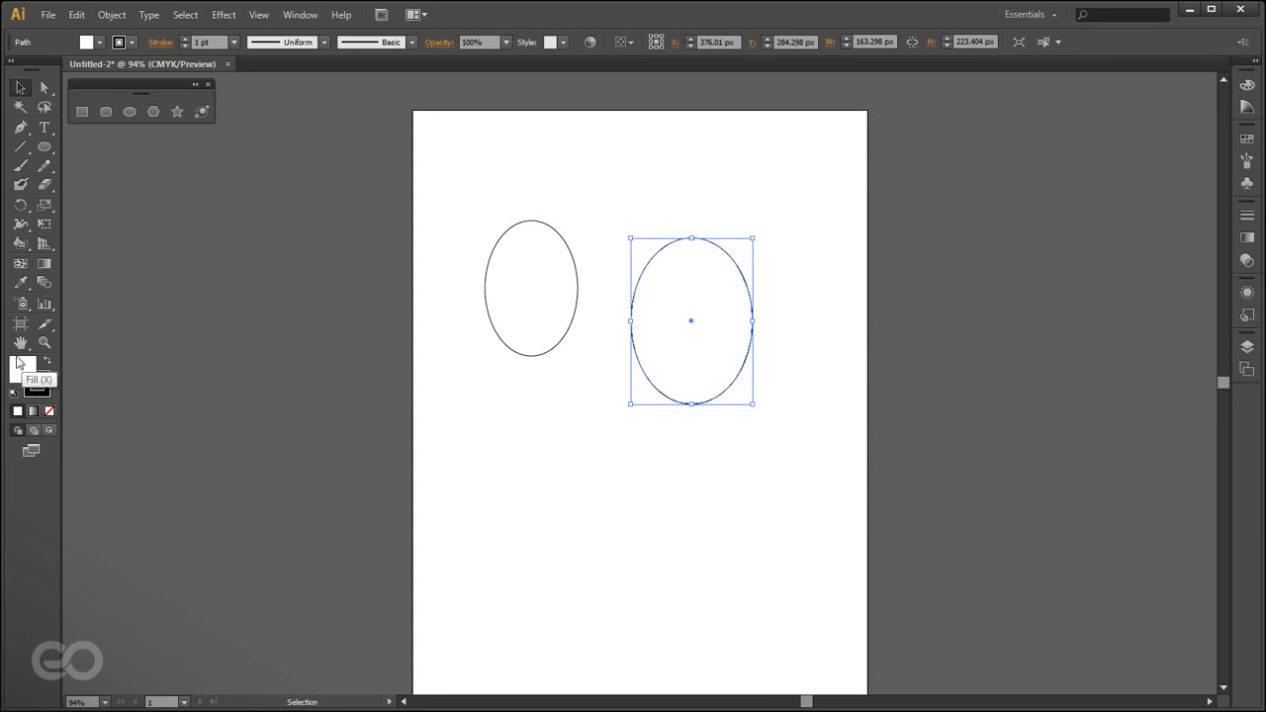
- Set the larger ellipse's fill color to red D34040
{"action": "left_click", "coordinate": [40, 390]}
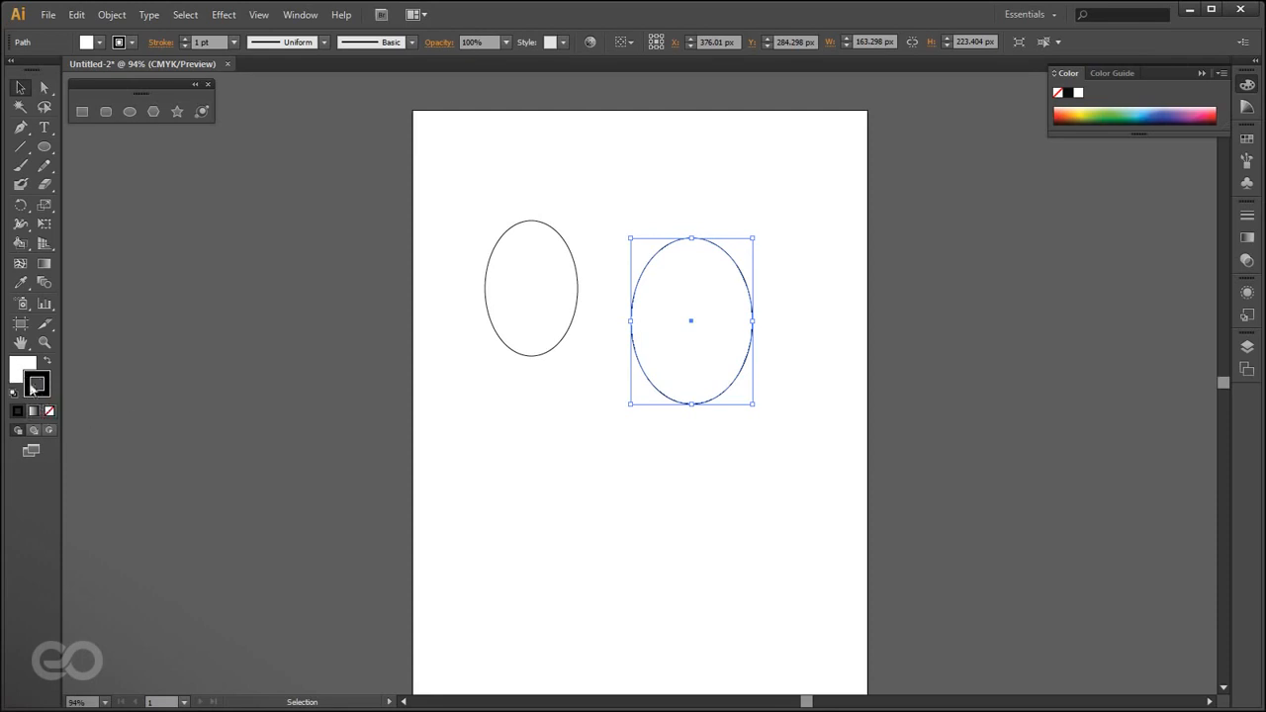
{"action": "left_click", "coordinate": [16, 370]}
{"action": "double_click", "coordinate": [24, 374]}
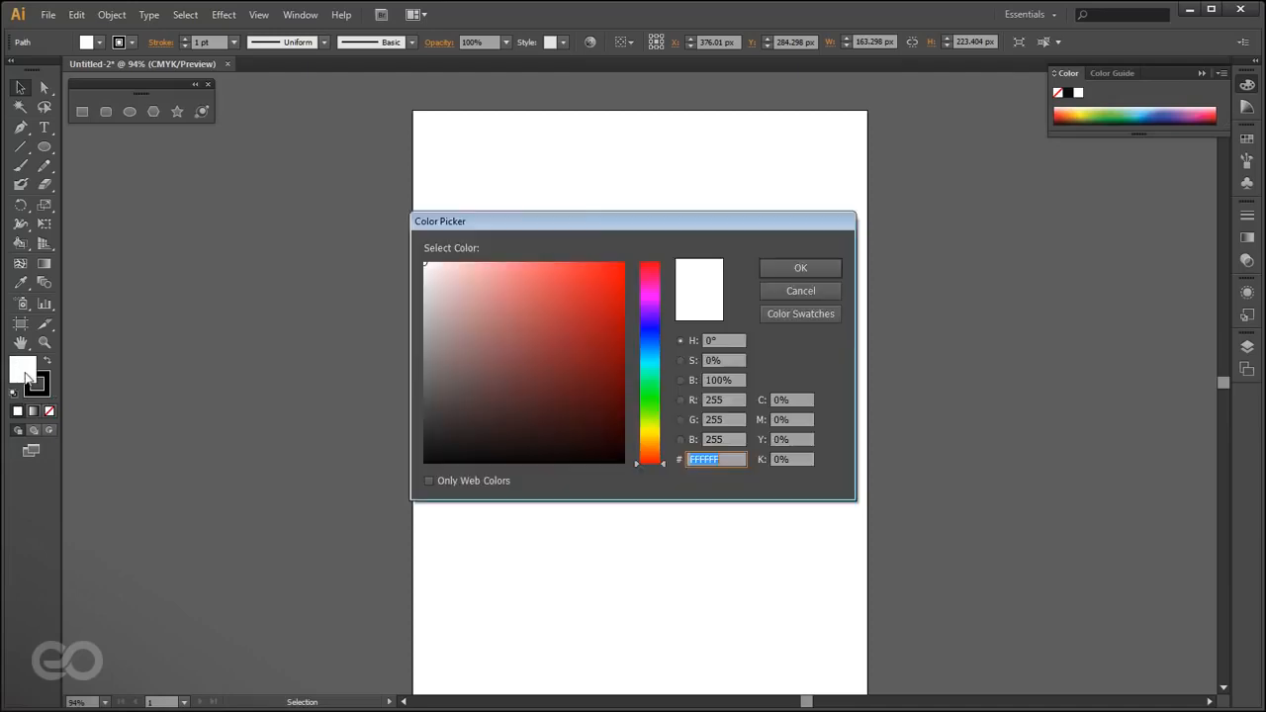
{"action": "left_click_drag", "start_coordinate": [584, 222], "coordinate": [322, 220]}
{"action": "left_click_drag", "start_coordinate": [308, 311], "coordinate": [303, 295]}
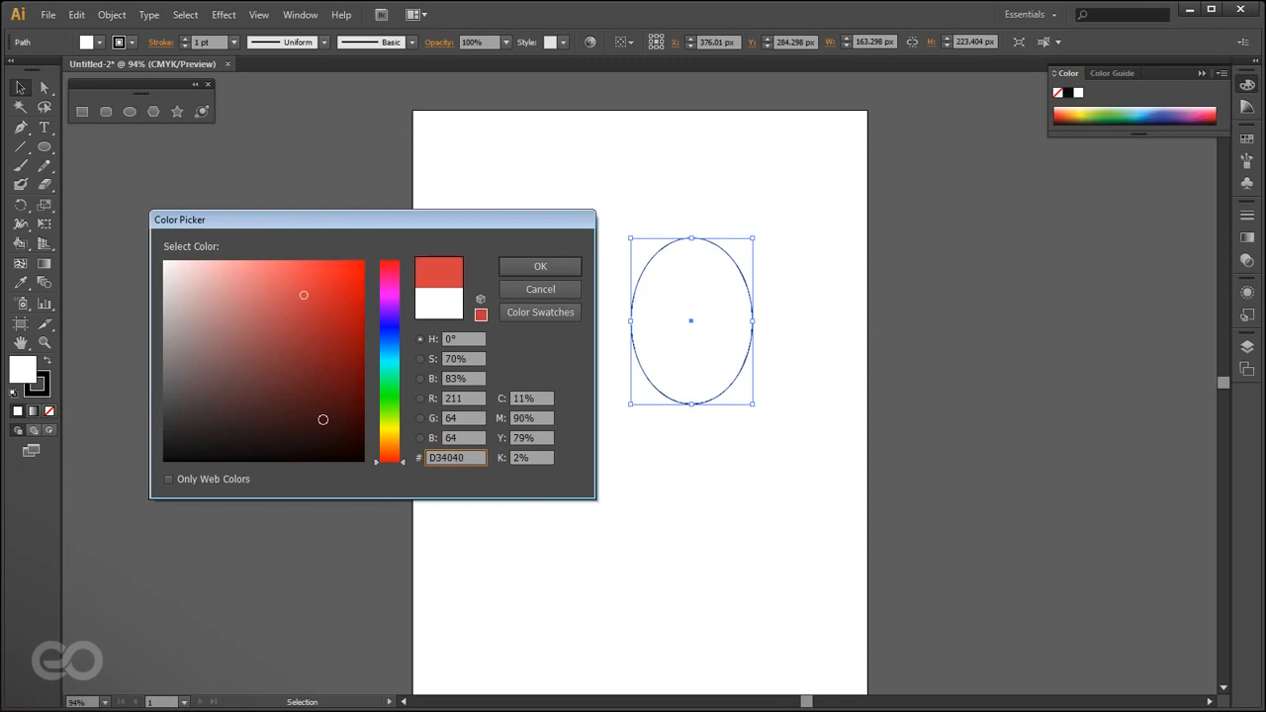
{"action": "left_click", "coordinate": [539, 269]}
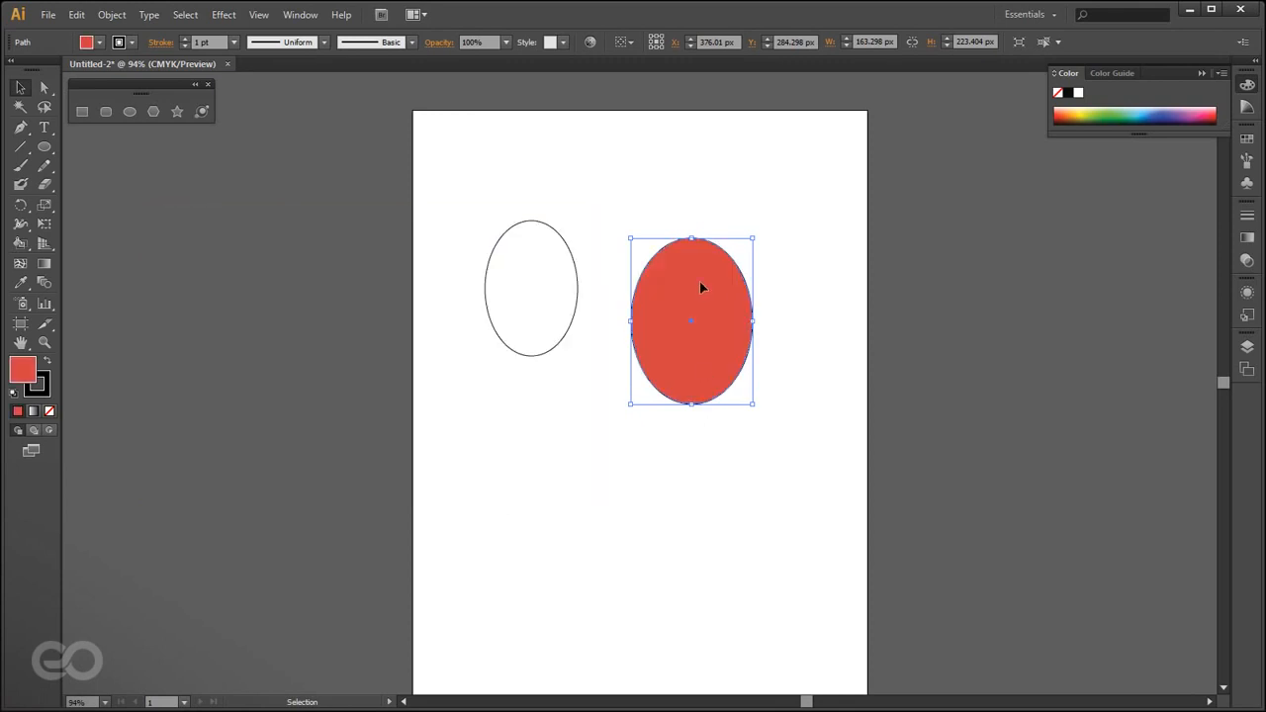
- Set the red ellipse's stroke color to pink FF85A8 and deselect the ellipse
{"action": "double_click", "coordinate": [40, 392]}
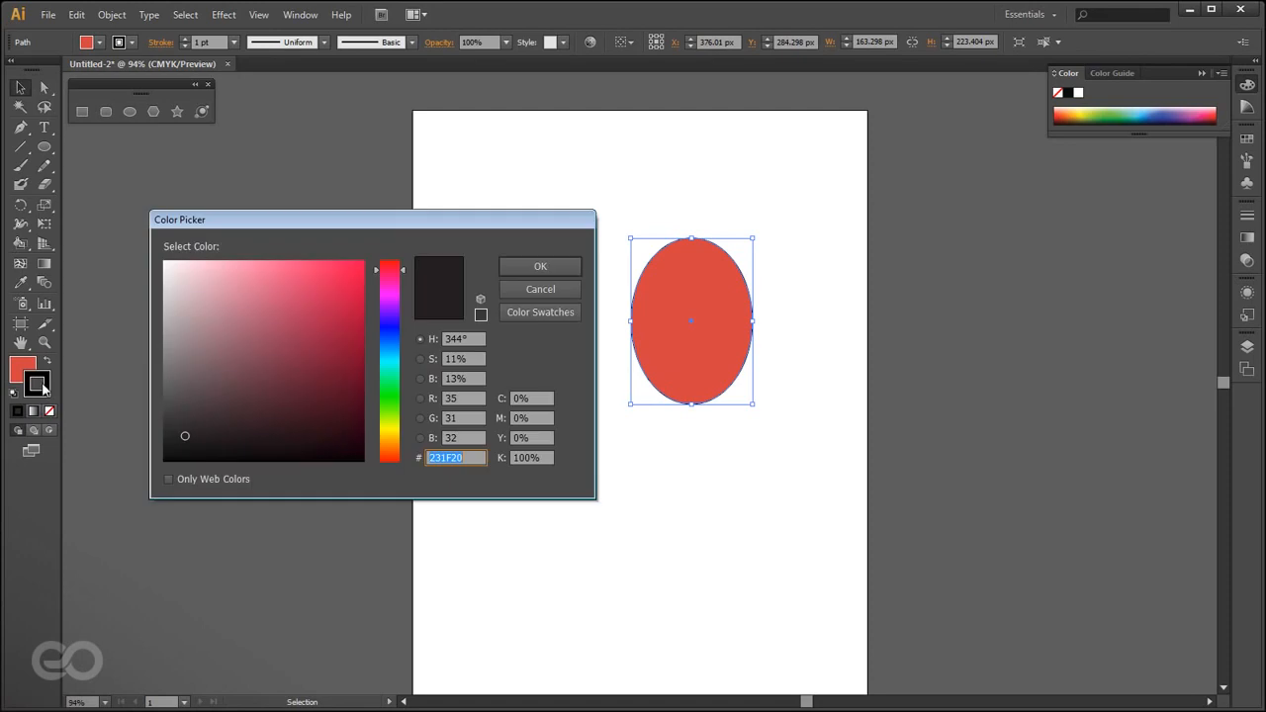
{"action": "left_click_drag", "start_coordinate": [268, 340], "coordinate": [261, 254]}
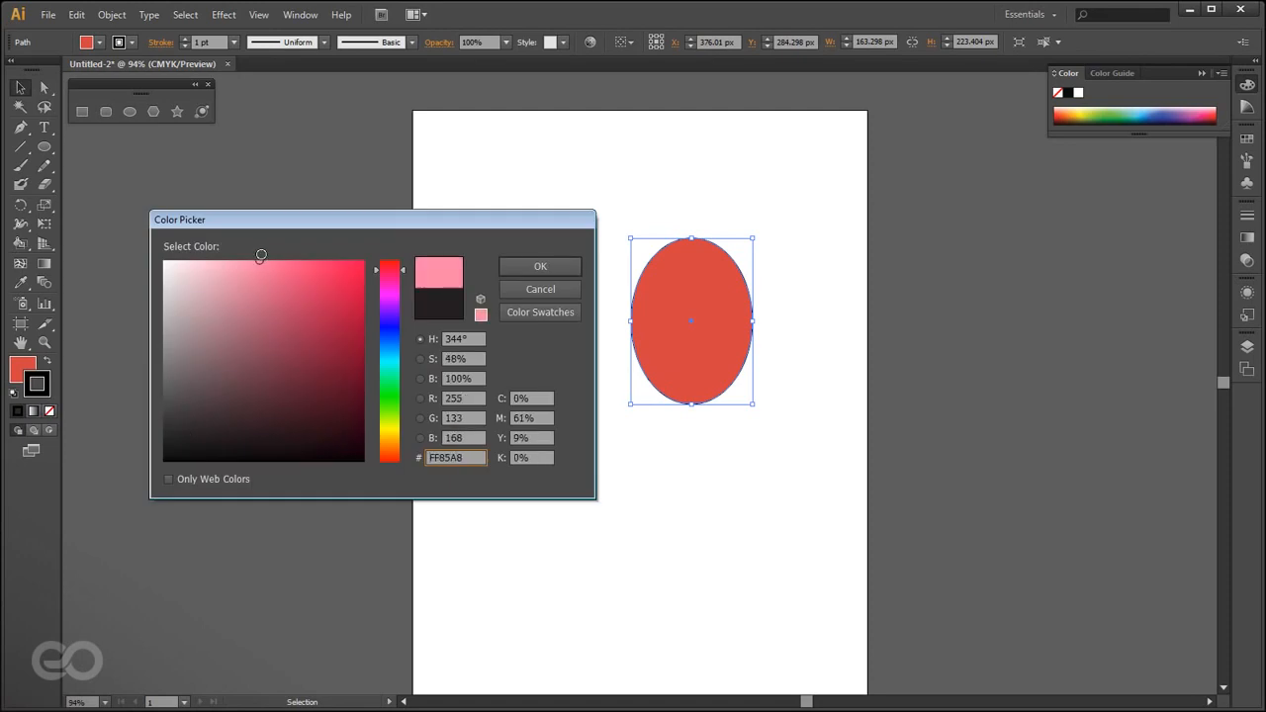
{"action": "left_click", "coordinate": [534, 268]}
{"action": "left_click", "coordinate": [650, 470]}
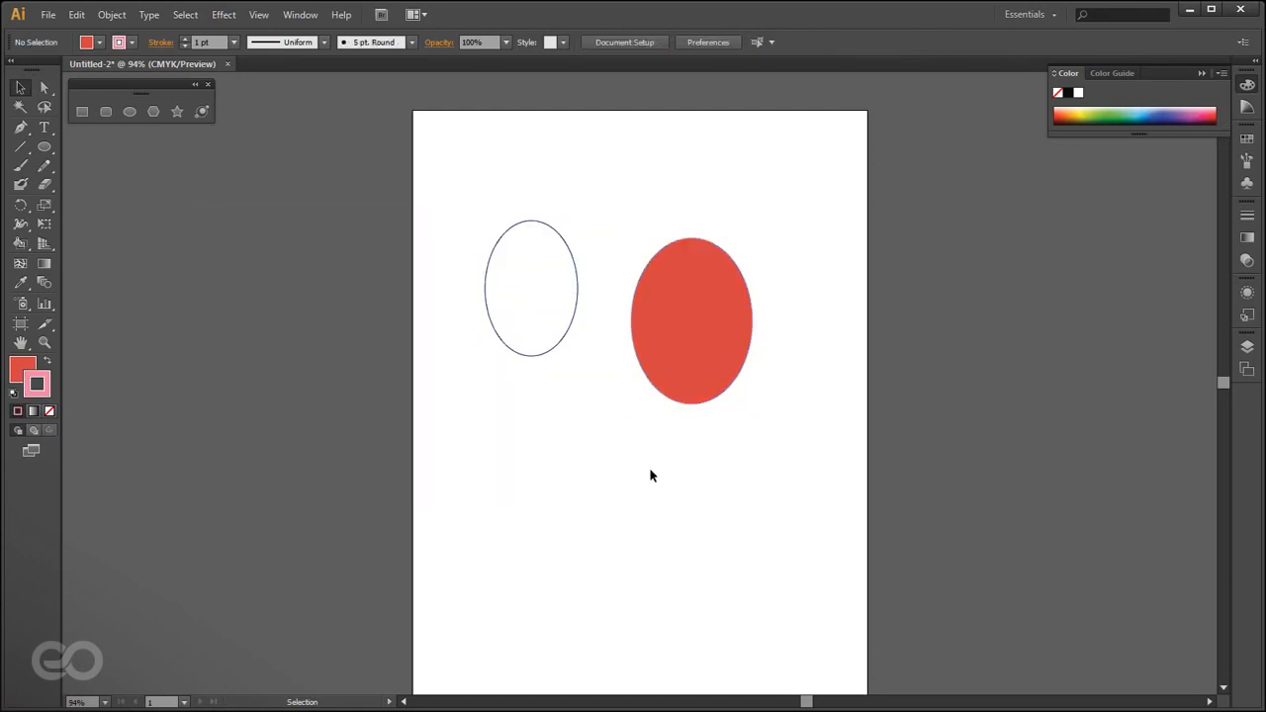
- Change the red ellipse's stroke color to blue 3E00FF and inspect the stroke along its edge up close
{"action": "left_click", "coordinate": [658, 381]}
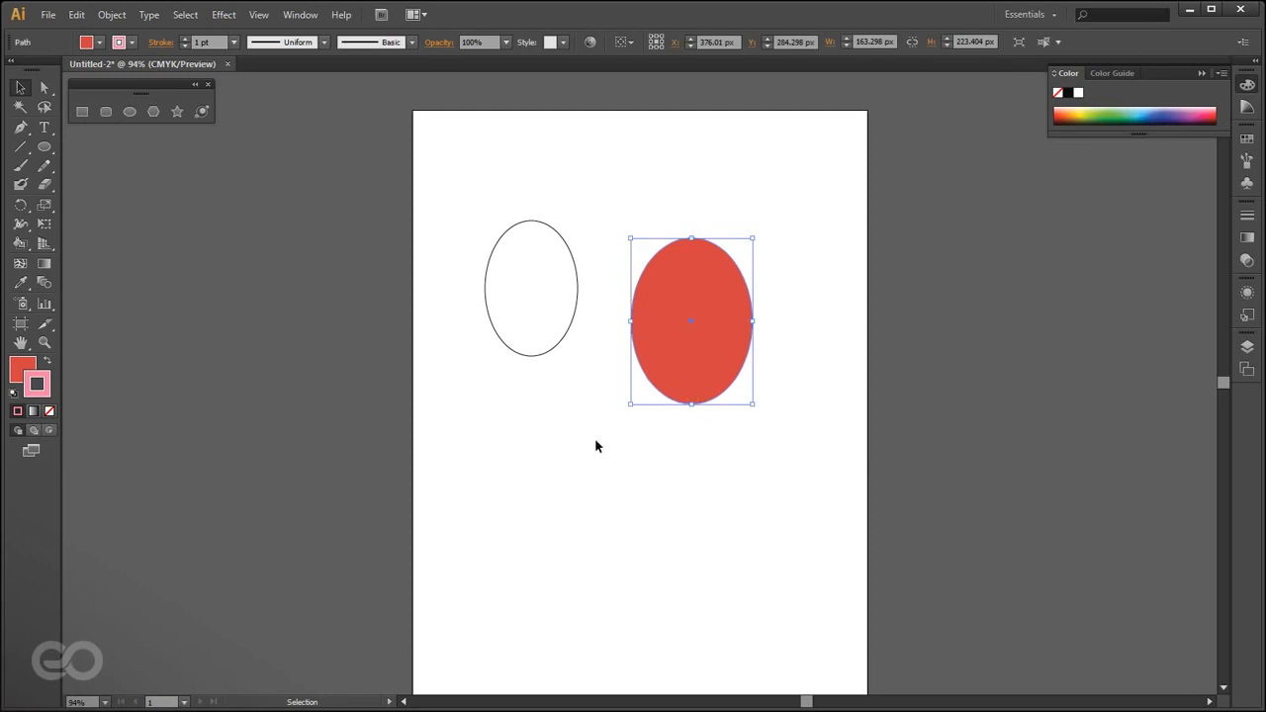
{"action": "double_click", "coordinate": [36, 392]}
{"action": "left_click_drag", "start_coordinate": [388, 345], "coordinate": [388, 319]}
{"action": "left_click", "coordinate": [353, 274]}
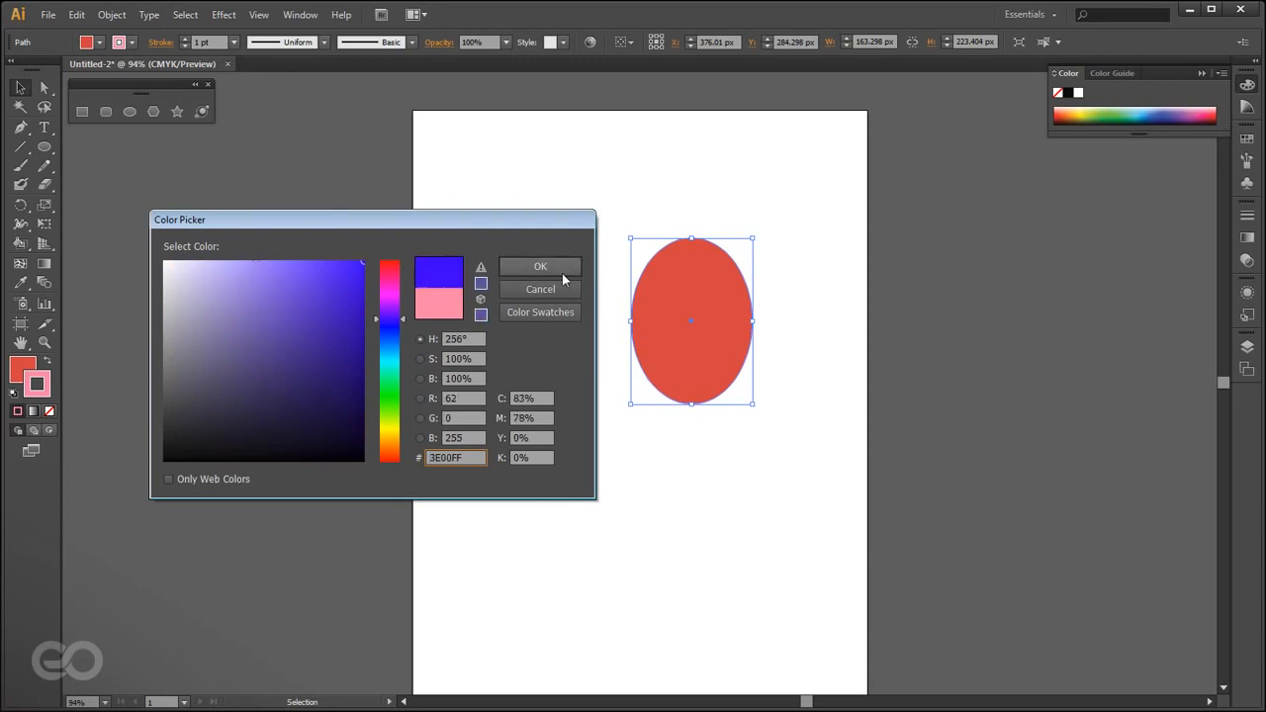
{"action": "left_click", "coordinate": [540, 267]}
{"action": "left_click", "coordinate": [672, 417]}
{"action": "scroll", "coordinate": [672, 417], "scroll_direction": "up", "scroll_amount": 11}
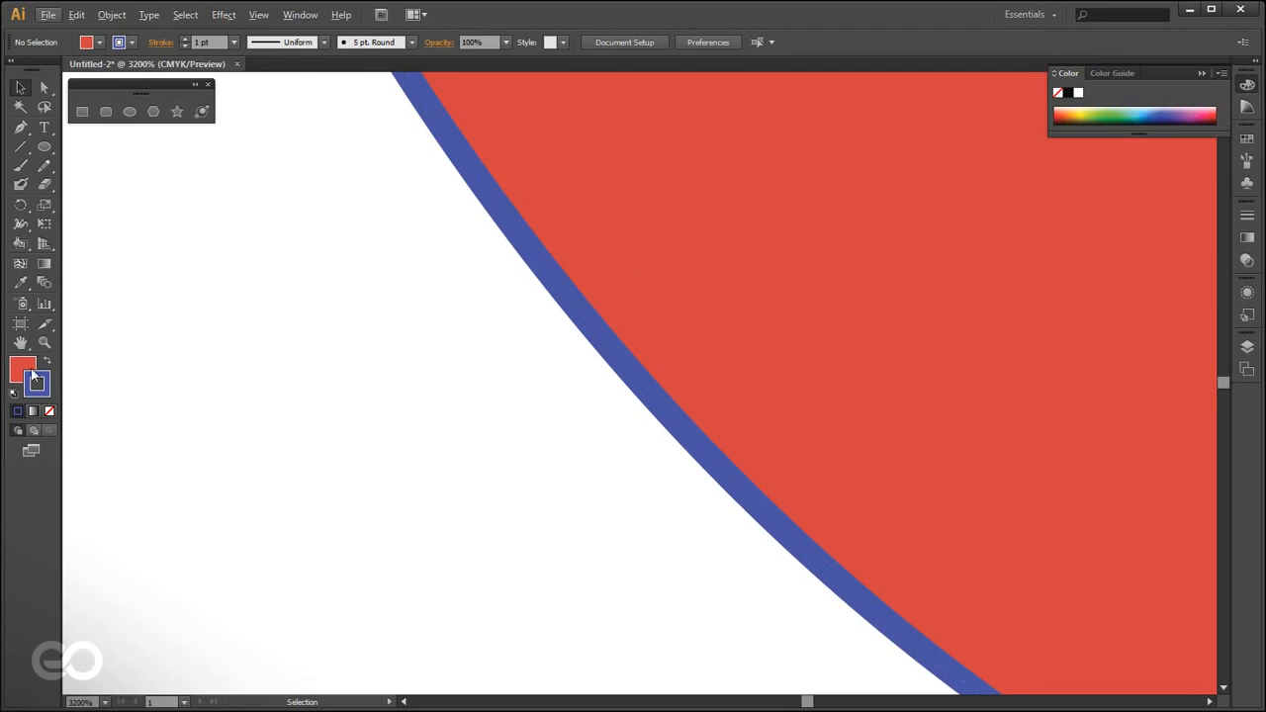
{"action": "left_click", "coordinate": [759, 319]}
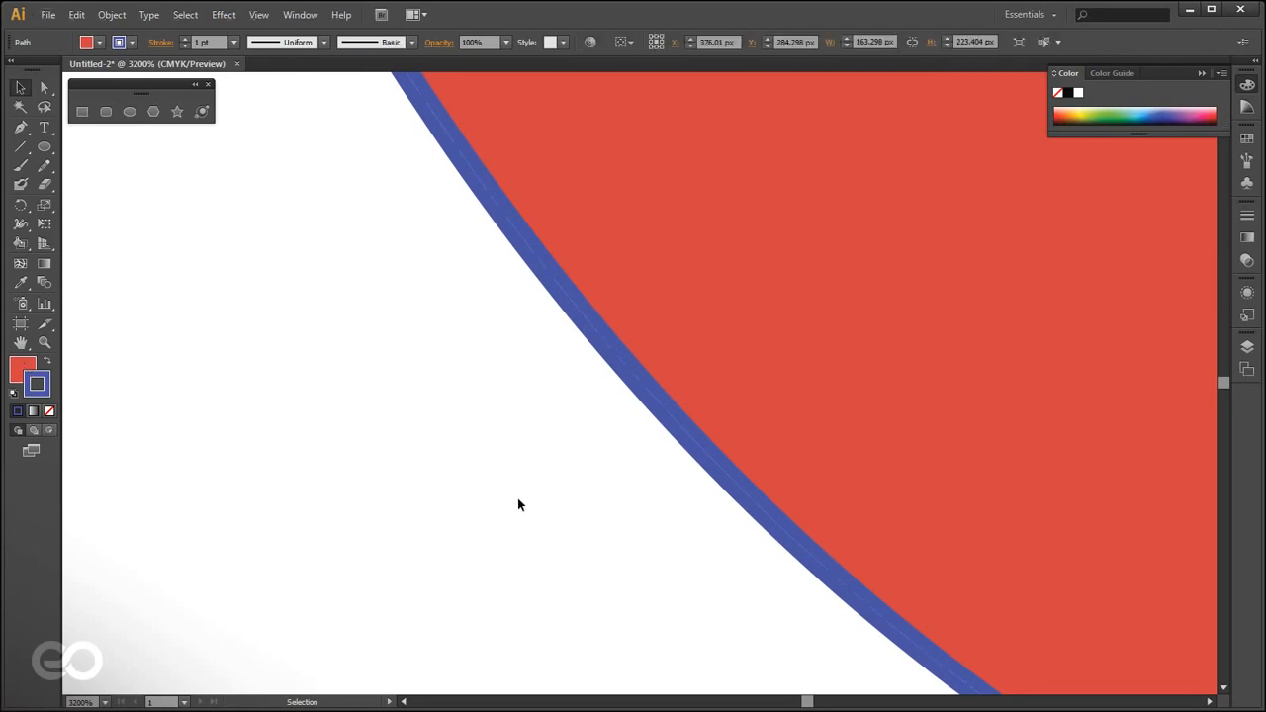
{"action": "left_click", "coordinate": [350, 498]}
{"action": "scroll", "coordinate": [396, 509], "scroll_direction": "down", "scroll_amount": 8}
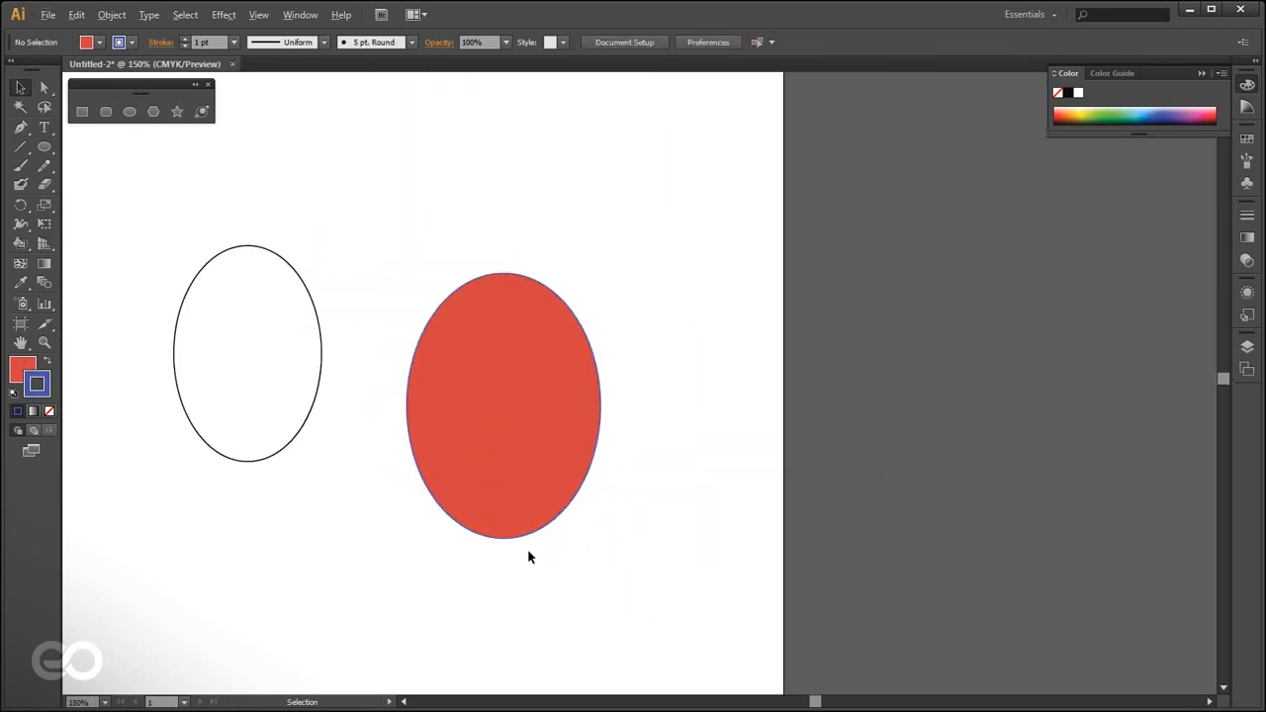
- Swap the larger ellipse's fill and stroke colors back and forth several times
{"action": "left_click", "coordinate": [481, 422]}
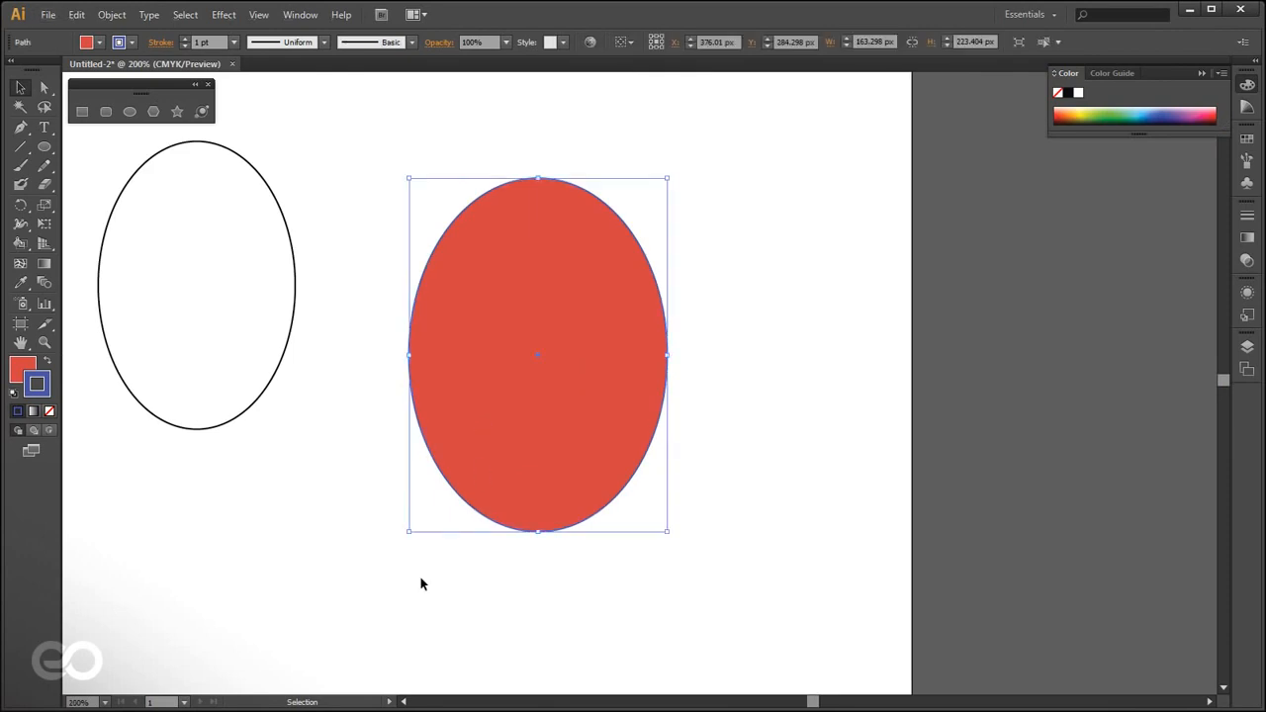
{"action": "left_click", "coordinate": [51, 363]}
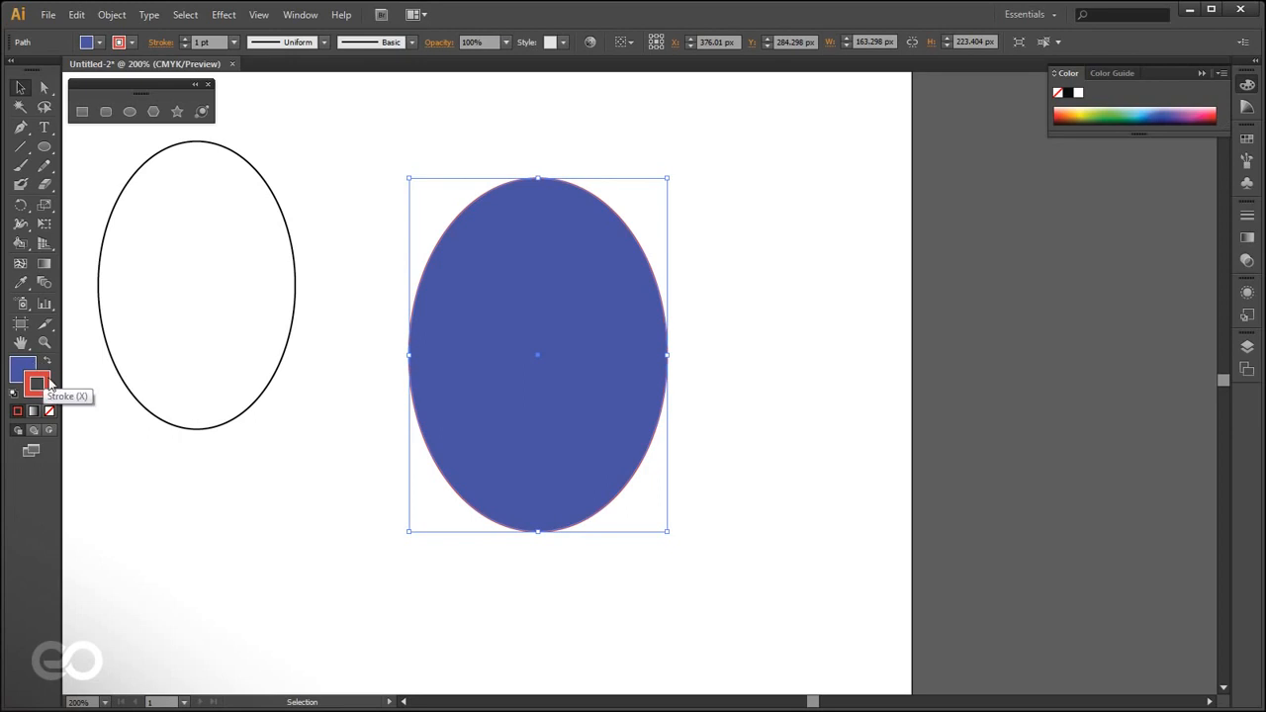
{"action": "left_click", "coordinate": [23, 366]}
{"action": "scroll", "coordinate": [409, 481], "scroll_direction": "up", "scroll_amount": 5}
{"action": "left_click", "coordinate": [46, 364]}
{"action": "left_click", "coordinate": [46, 364]}
{"action": "left_click", "coordinate": [46, 364]}
{"action": "left_click", "coordinate": [47, 364]}
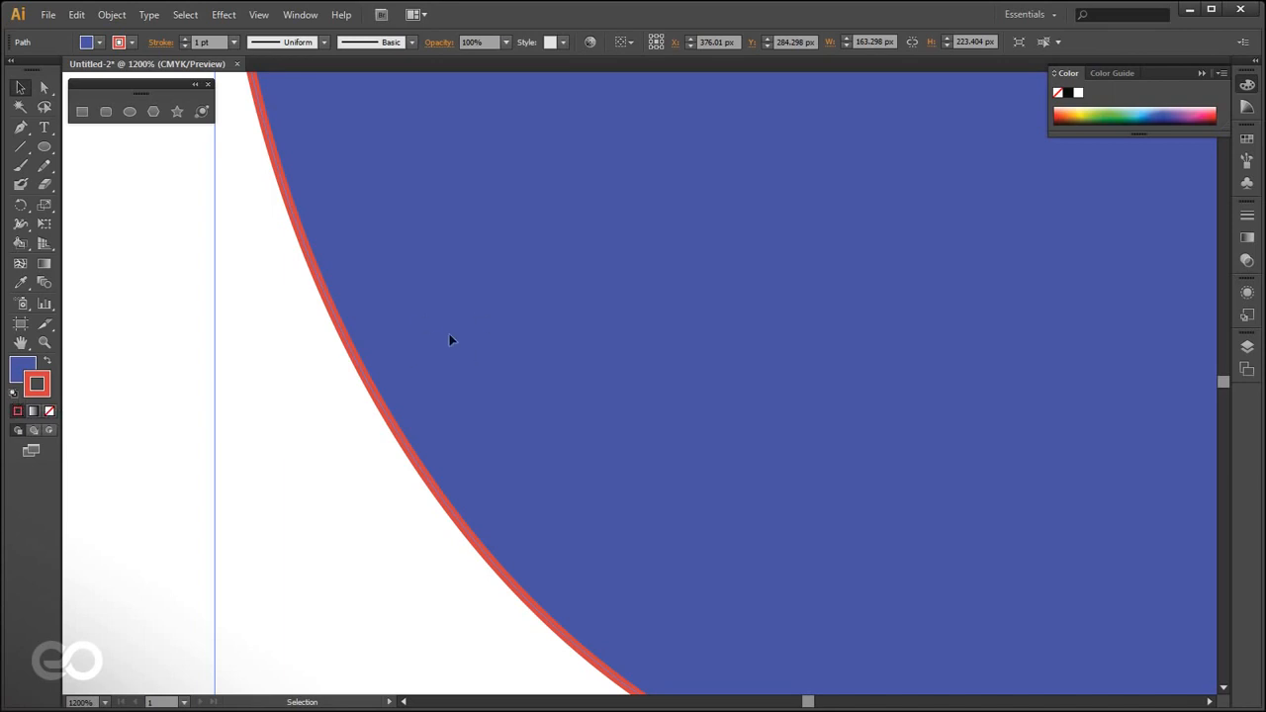
- Reset the larger ellipse to the default white fill and black stroke, and deselect it
{"action": "left_click", "coordinate": [11, 401]}
{"action": "scroll", "coordinate": [356, 449], "scroll_direction": "down", "scroll_amount": 8}
{"action": "scroll", "coordinate": [361, 453], "scroll_direction": "up", "scroll_amount": 3}
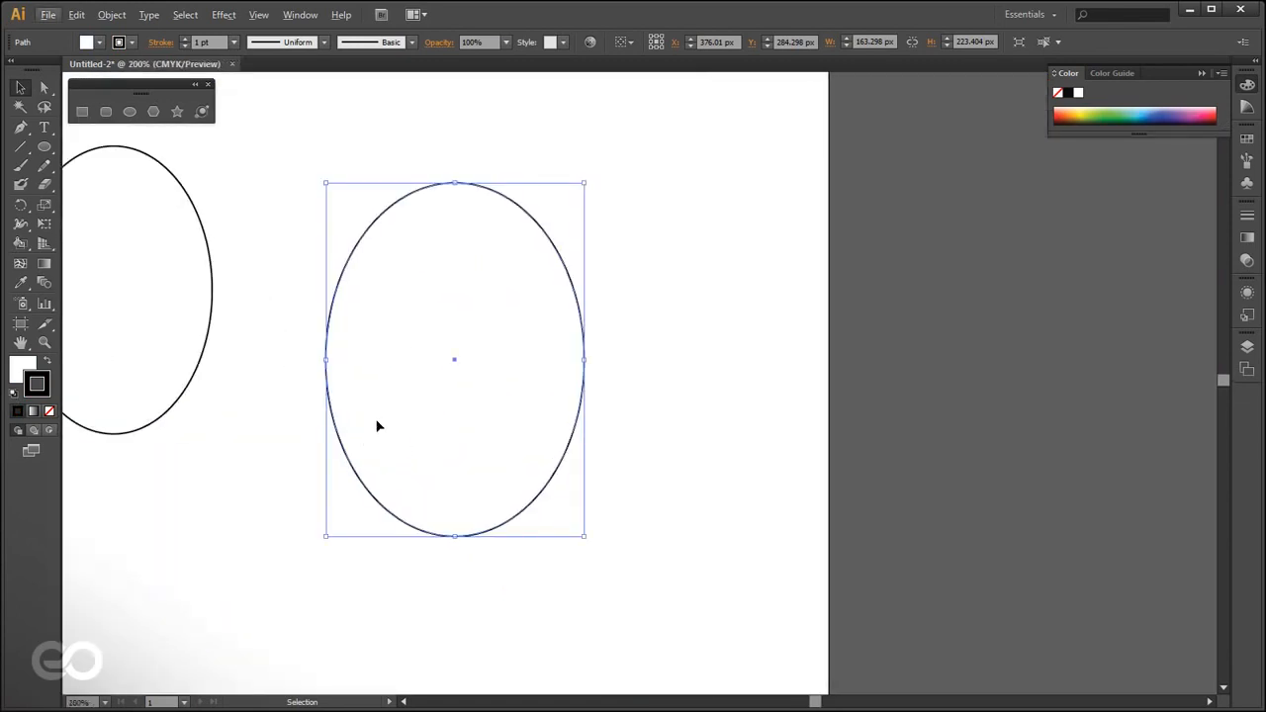
{"action": "scroll", "coordinate": [580, 621], "scroll_direction": "down", "scroll_amount": 1}
{"action": "scroll", "coordinate": [396, 600], "scroll_direction": "up", "scroll_amount": 1}
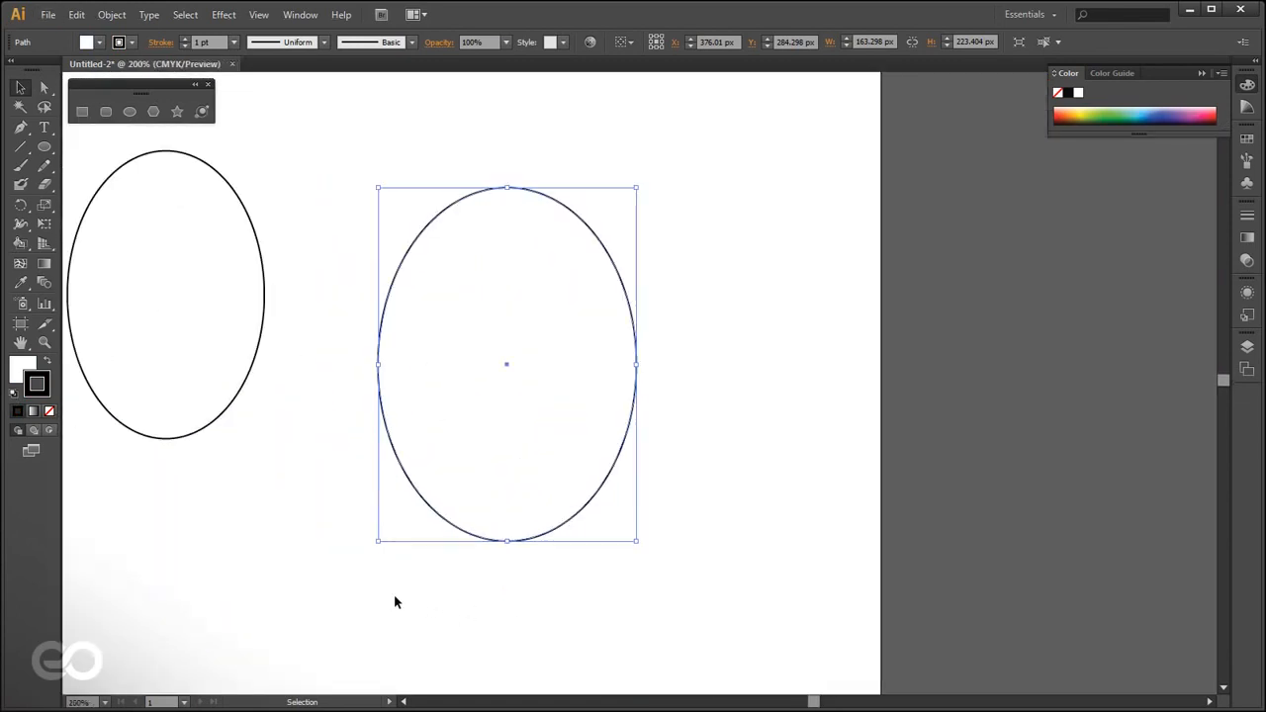
{"action": "left_click", "coordinate": [515, 596]}
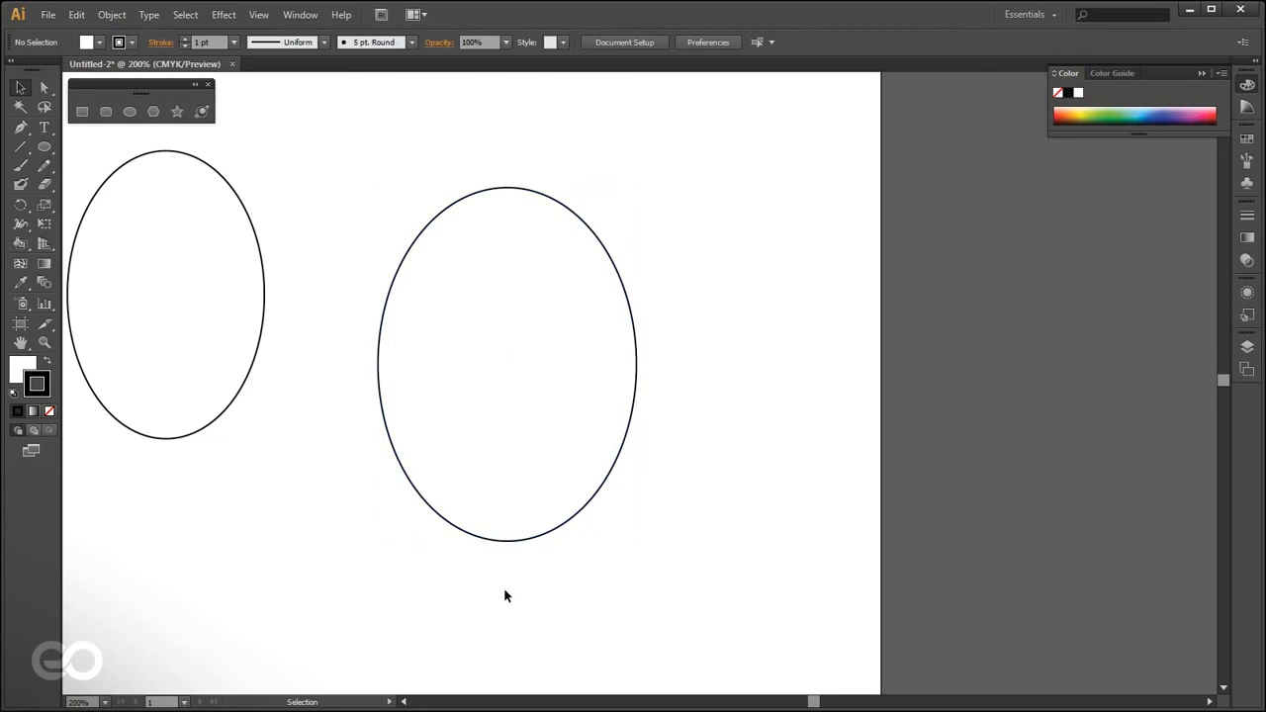
- Set the larger ellipse's stroke to None, keeping its white fill, and deselect it
{"action": "left_click", "coordinate": [494, 540]}
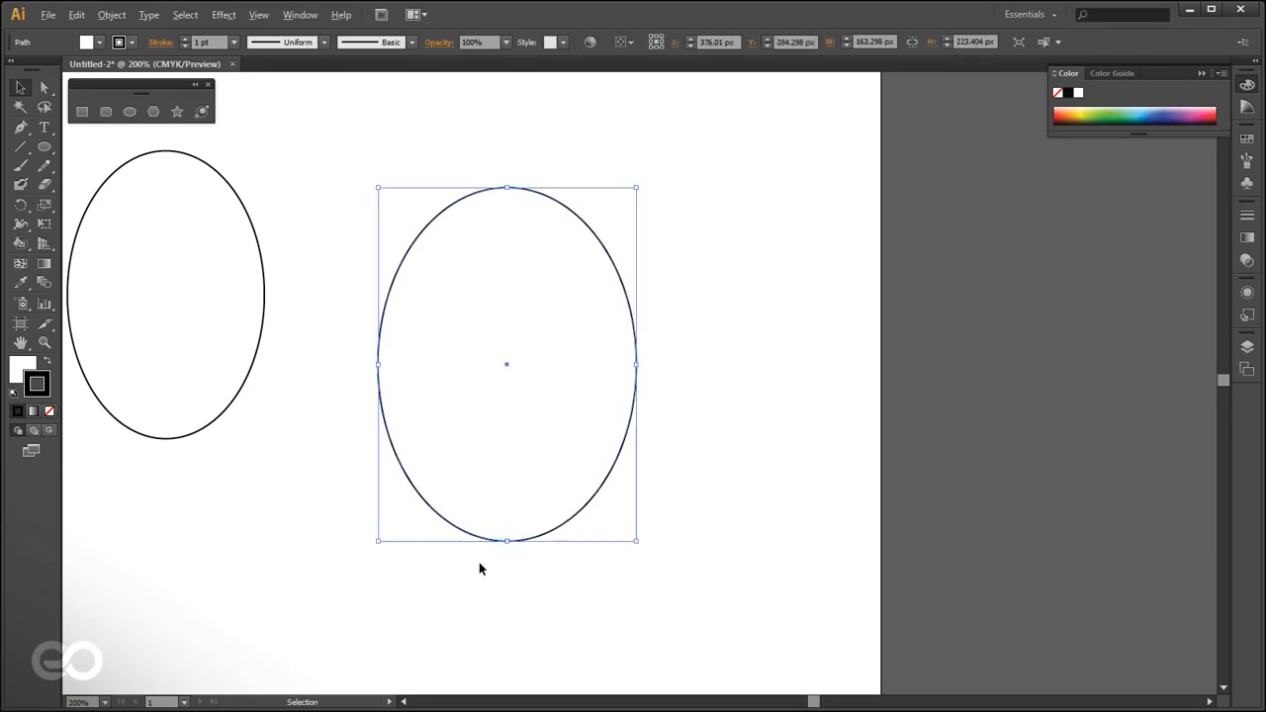
{"action": "scroll", "coordinate": [486, 562], "scroll_direction": "up", "scroll_amount": 2}
{"action": "scroll", "coordinate": [578, 625], "scroll_direction": "down", "scroll_amount": 1}
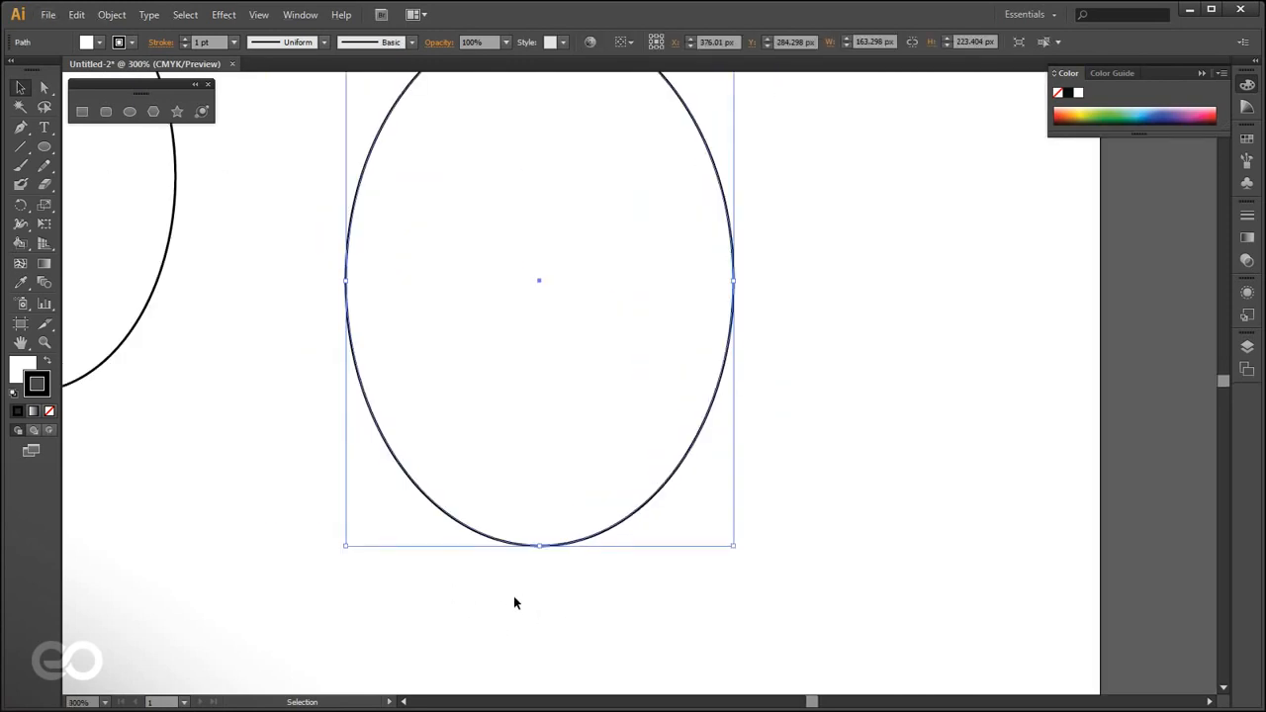
{"action": "left_click", "coordinate": [11, 370]}
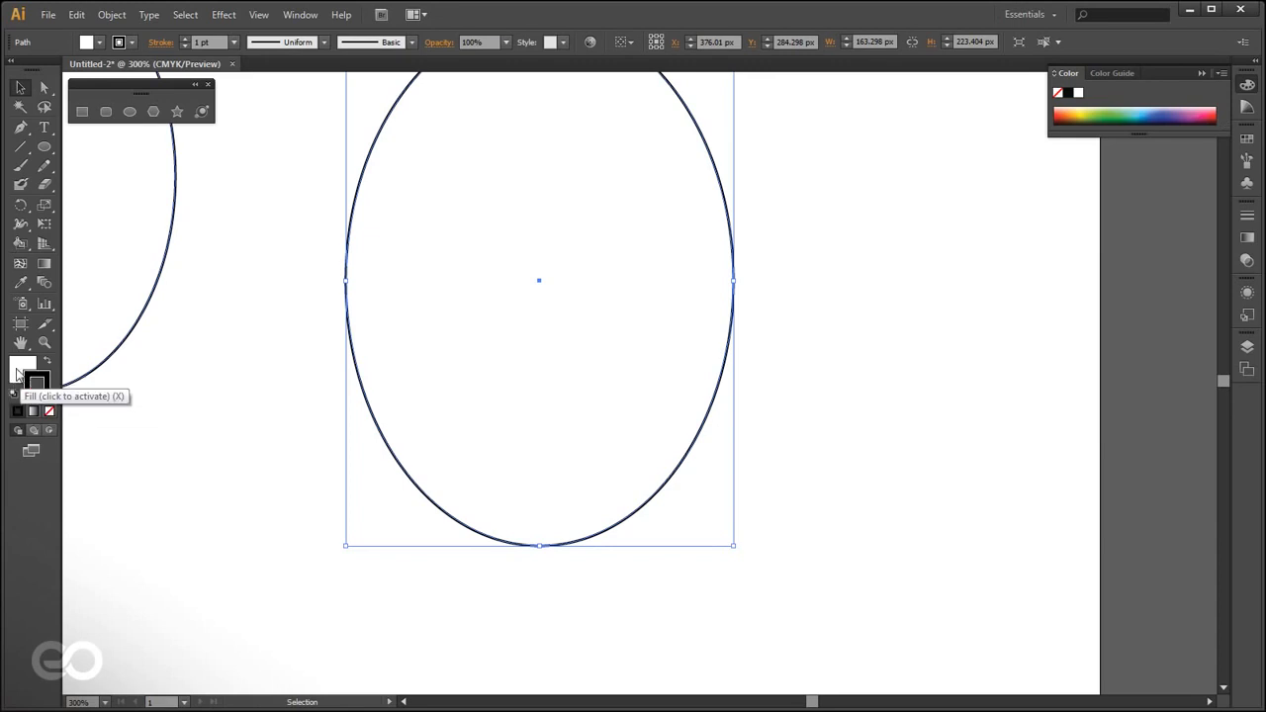
{"action": "left_click", "coordinate": [41, 388]}
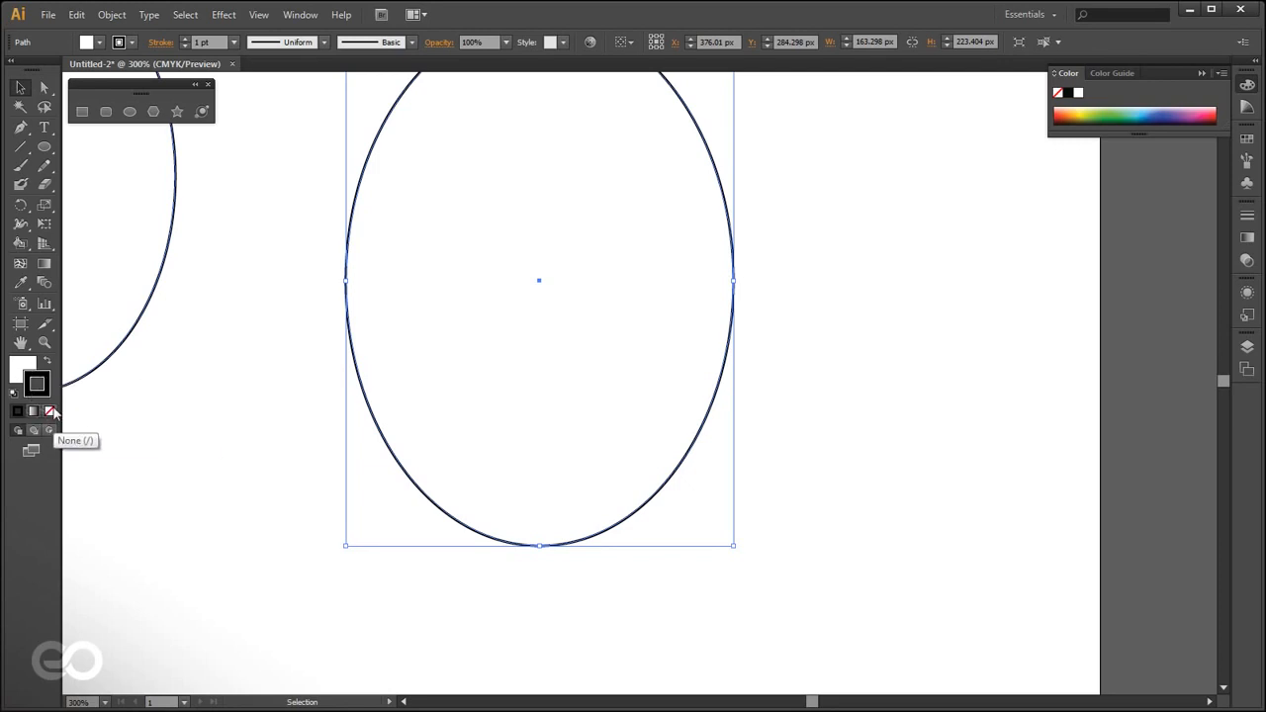
{"action": "left_click", "coordinate": [51, 415]}
{"action": "left_click", "coordinate": [426, 611]}
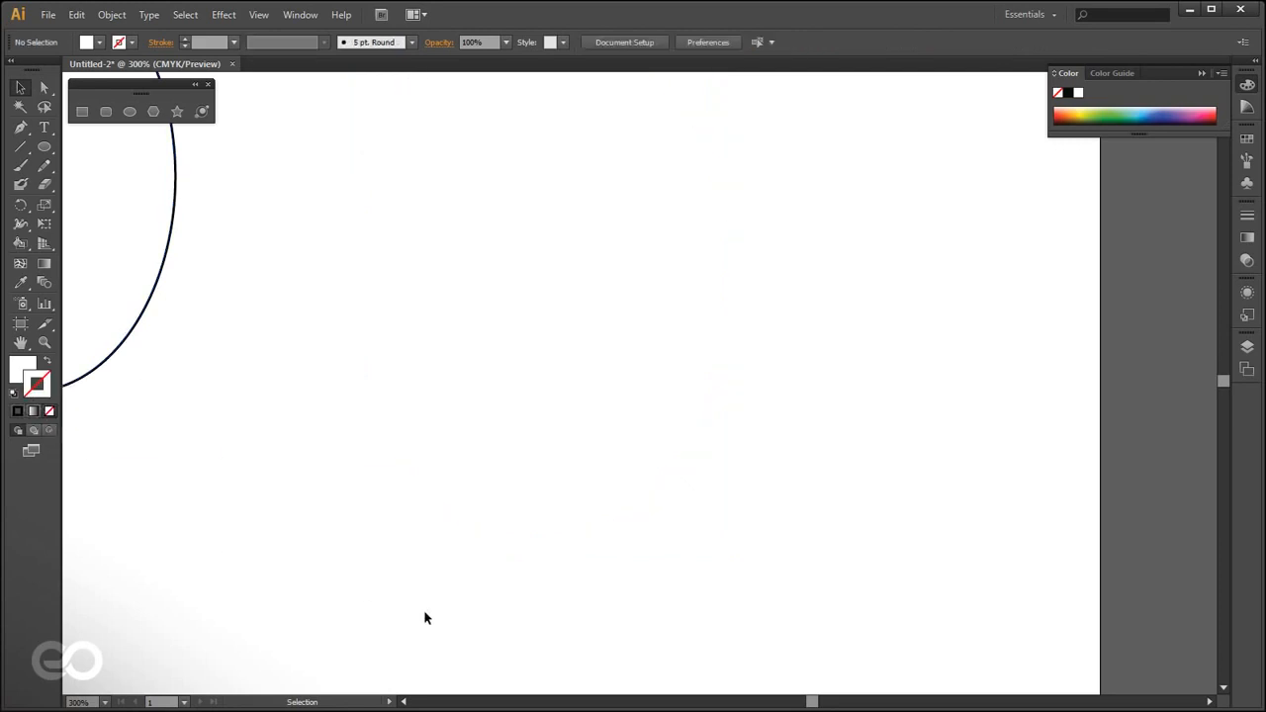
- Move the strokeless white ellipse so it partly covers the smaller outlined ellipse
{"action": "left_click", "coordinate": [486, 455]}
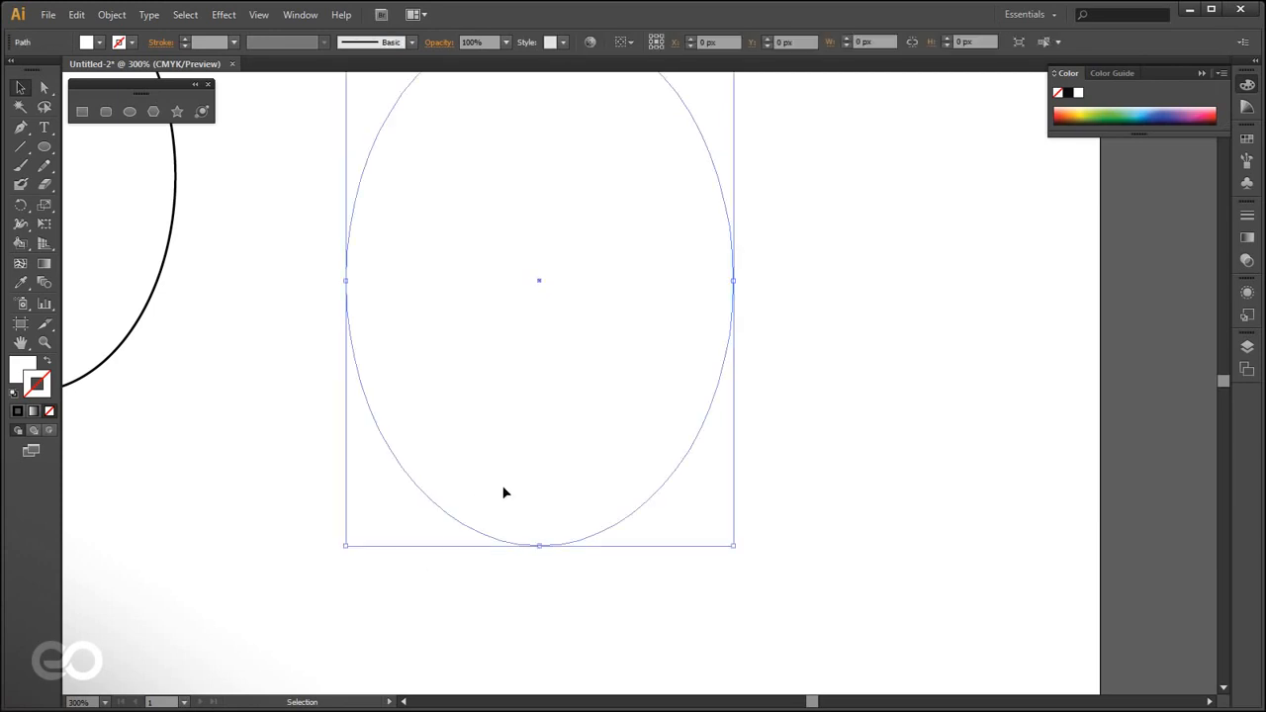
{"action": "scroll", "coordinate": [594, 606], "scroll_direction": "down", "scroll_amount": 1, "text": "alt"}
{"action": "scroll", "coordinate": [640, 624], "scroll_direction": "down", "scroll_amount": 1, "text": "alt"}
{"action": "left_click_drag", "start_coordinate": [597, 540], "coordinate": [429, 516]}
- Fill the smaller outlined ellipse with a bright pinkish red, and select the white ellipse overlapping it
{"action": "left_click", "coordinate": [300, 413]}
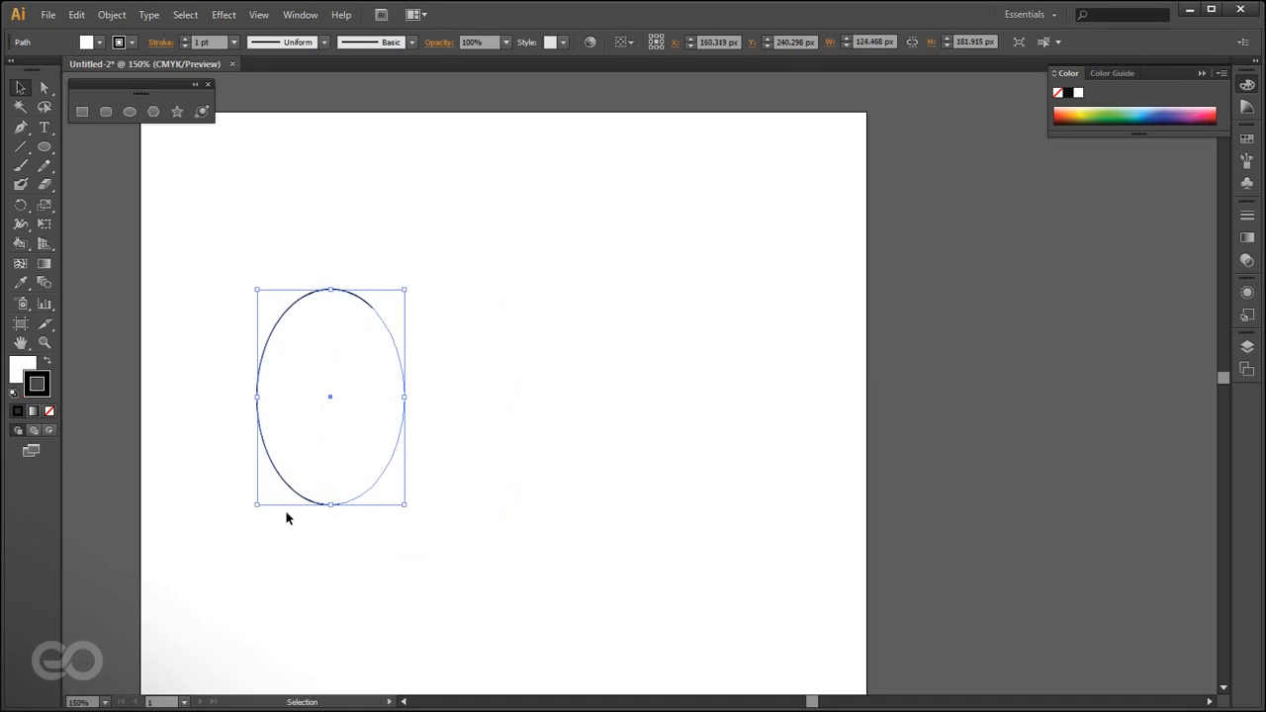
{"action": "left_click", "coordinate": [22, 372]}
{"action": "double_click", "coordinate": [21, 374]}
{"action": "left_click", "coordinate": [342, 358]}
{"action": "left_click", "coordinate": [436, 296]}
{"action": "left_click", "coordinate": [352, 282]}
{"action": "left_click", "coordinate": [559, 273]}
{"action": "left_click", "coordinate": [615, 535]}
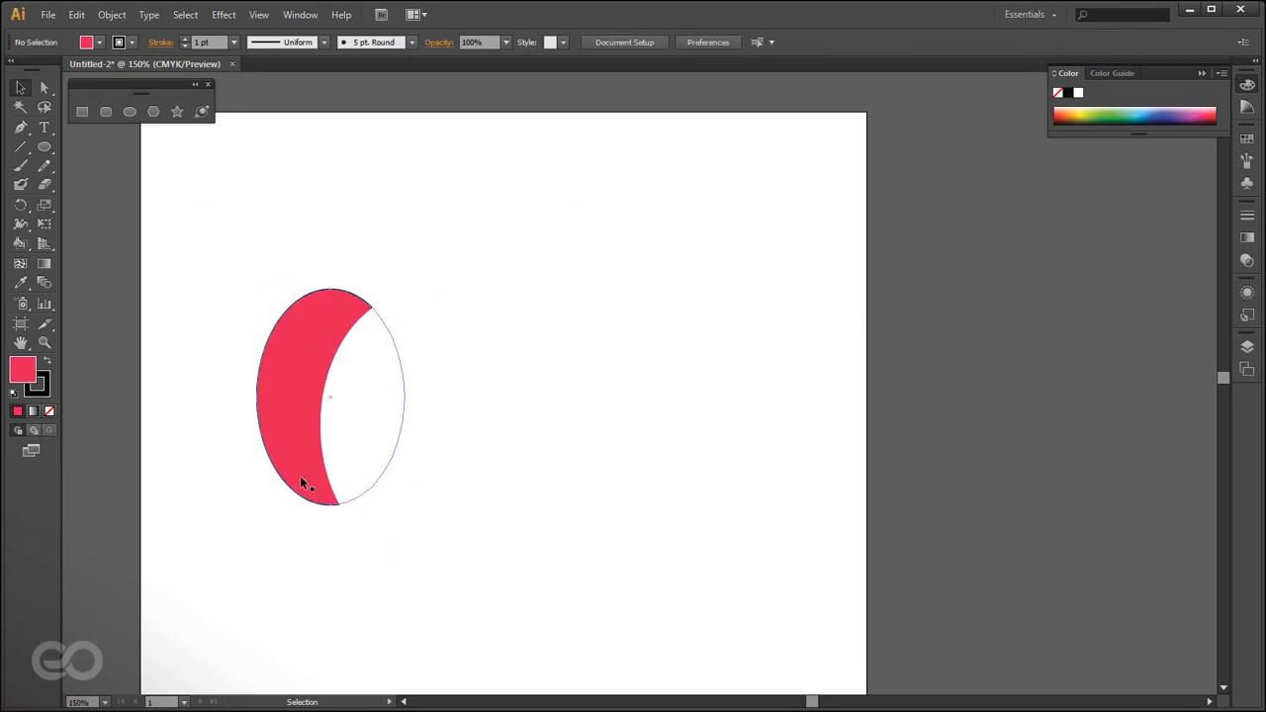
{"action": "left_click", "coordinate": [451, 419]}
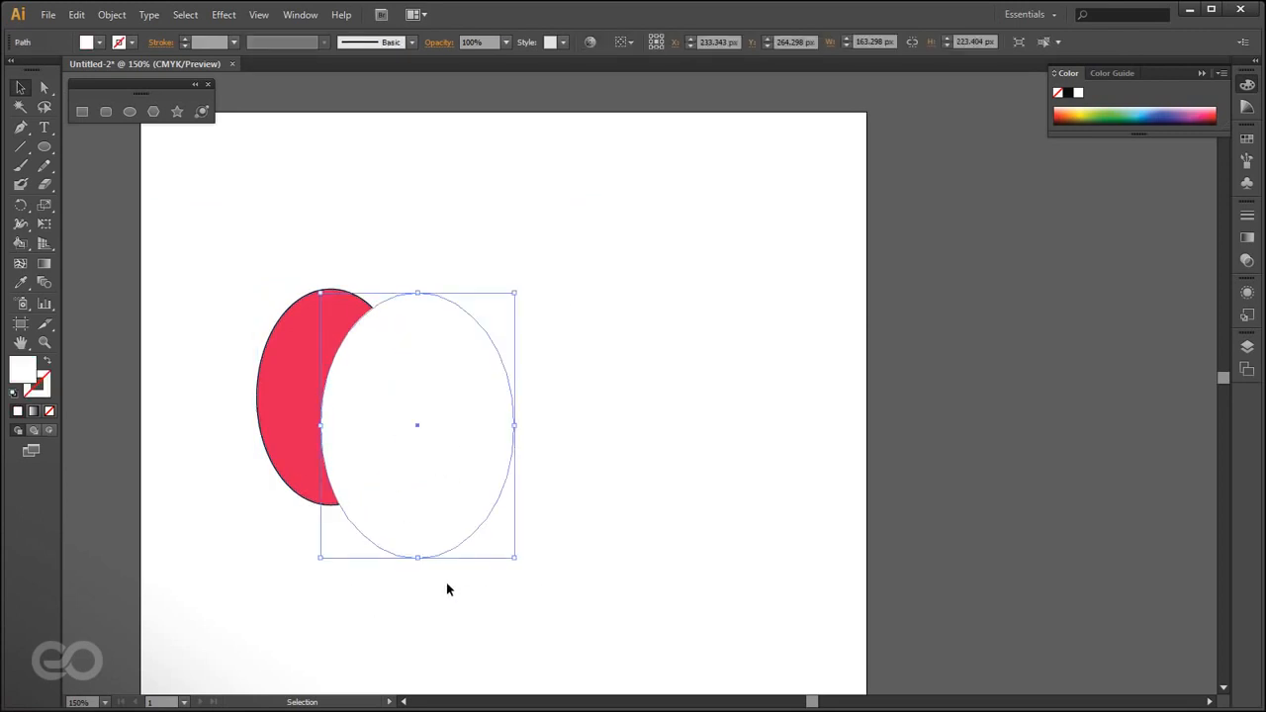
- Give the larger white ellipse a solid stroke again and set the stroke color to black, #000000
{"action": "left_click", "coordinate": [38, 384]}
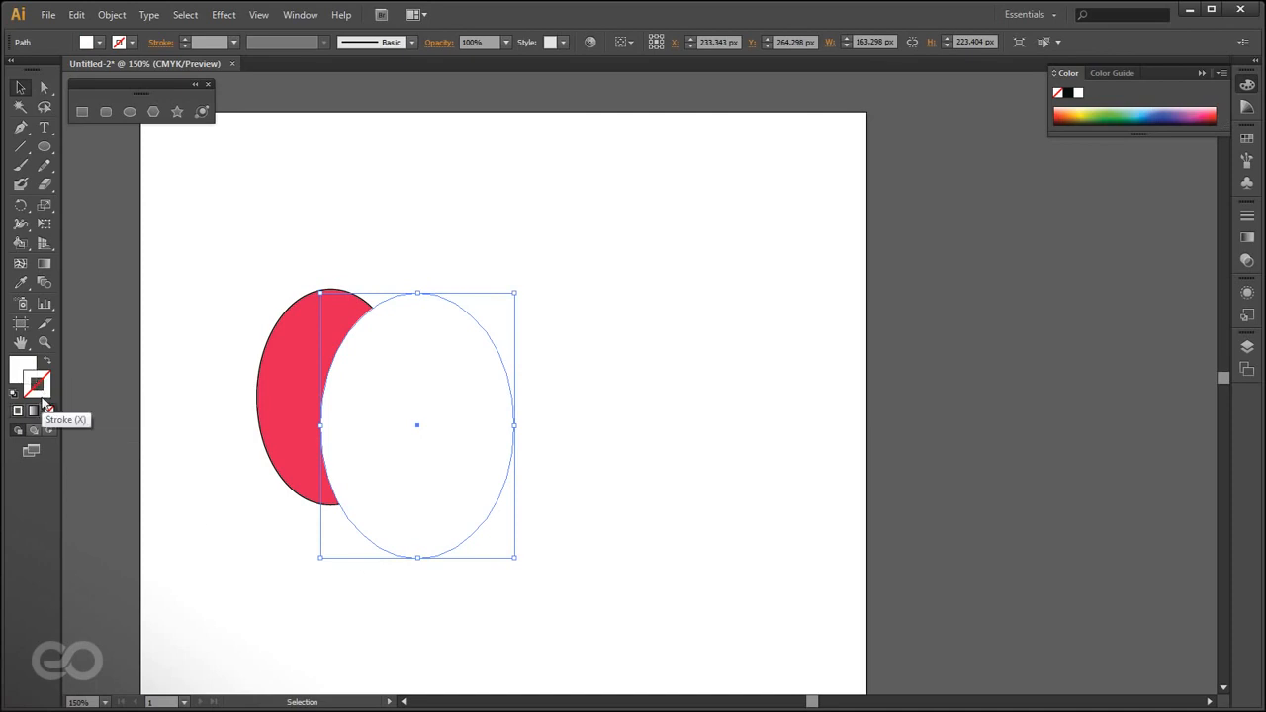
{"action": "left_click", "coordinate": [17, 410]}
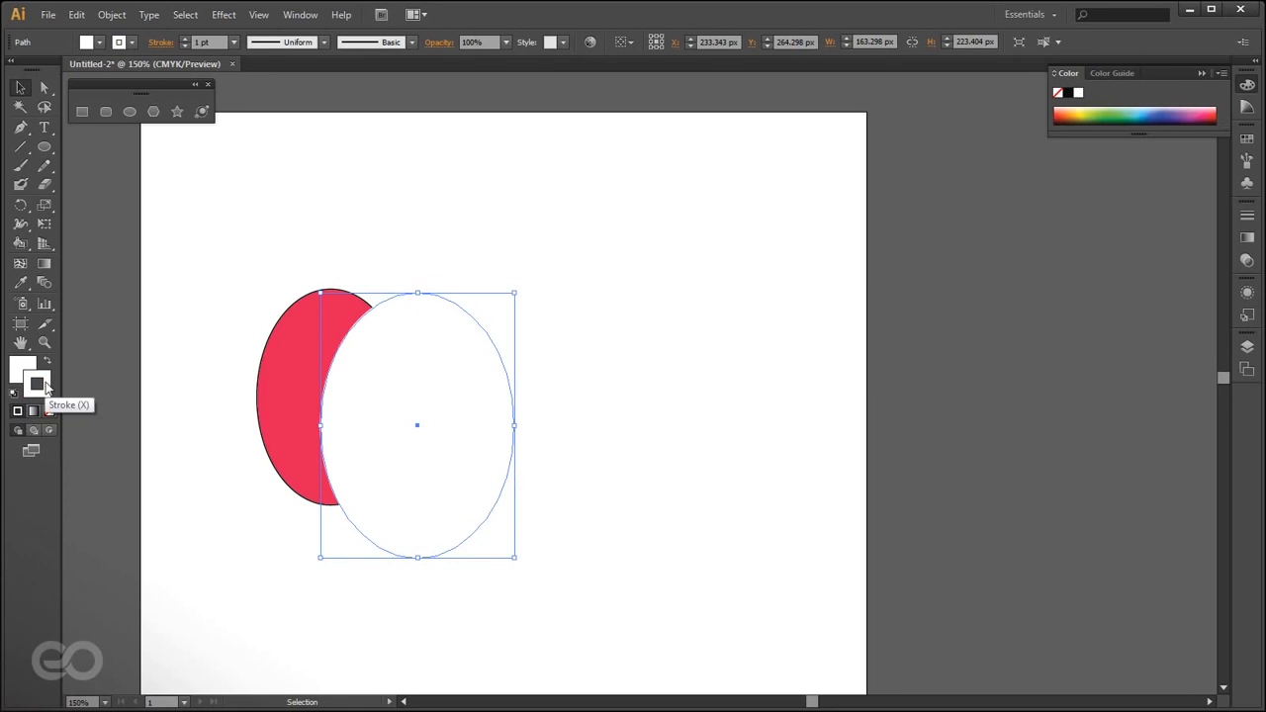
{"action": "double_click", "coordinate": [41, 383]}
{"action": "left_click_drag", "start_coordinate": [322, 302], "coordinate": [158, 480]}
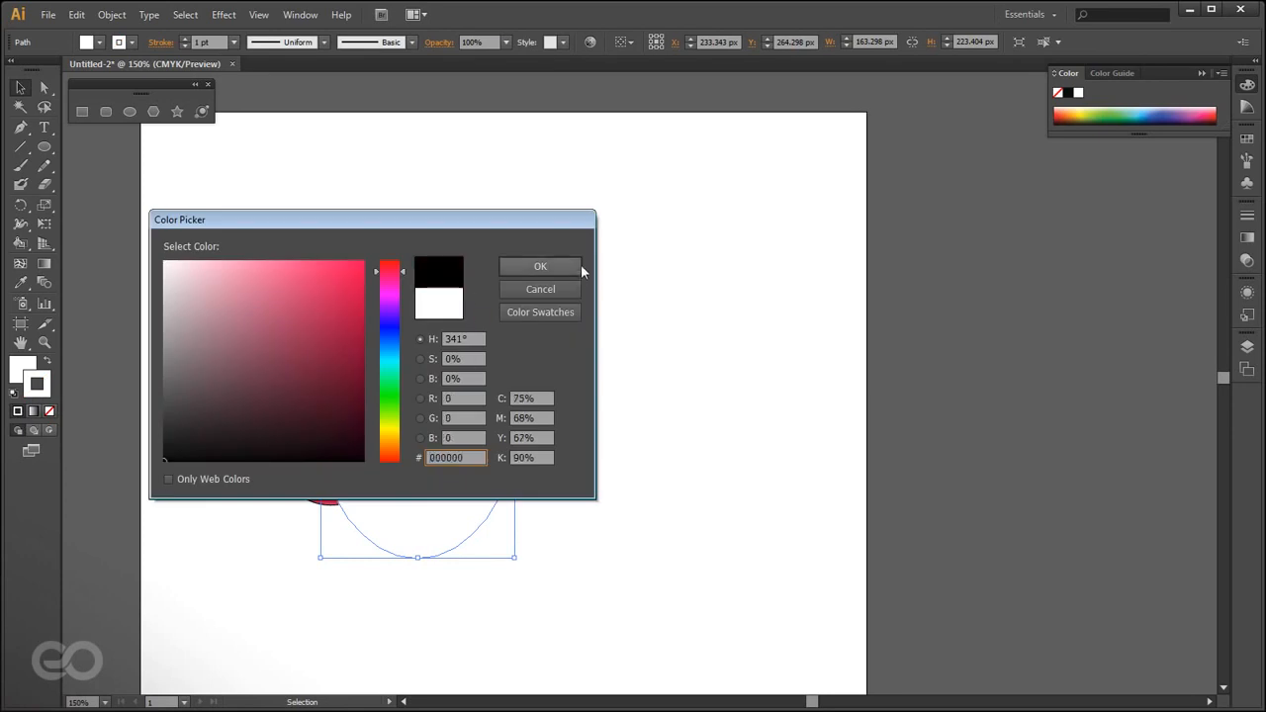
{"action": "left_click", "coordinate": [540, 267]}
- Set the larger ellipse's fill to None, keeping its black stroke, and deselect it
{"action": "left_click", "coordinate": [14, 373]}
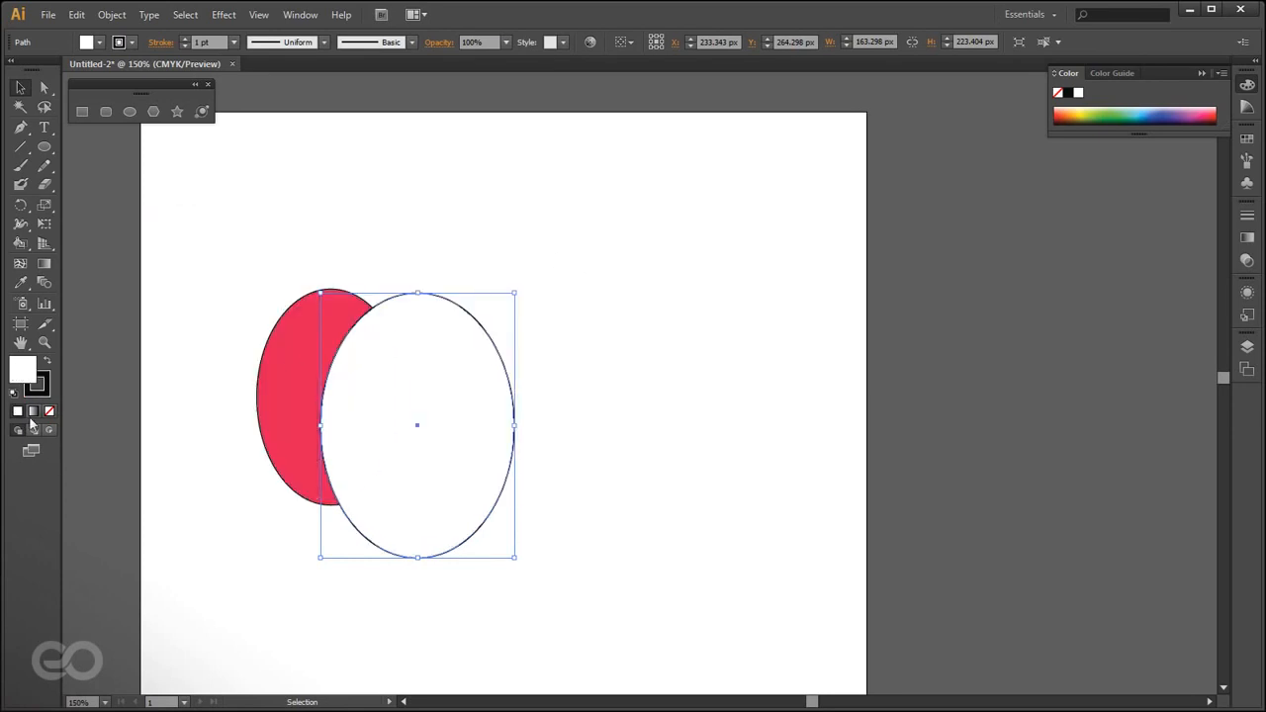
{"action": "left_click", "coordinate": [50, 411]}
{"action": "left_click", "coordinate": [188, 569]}
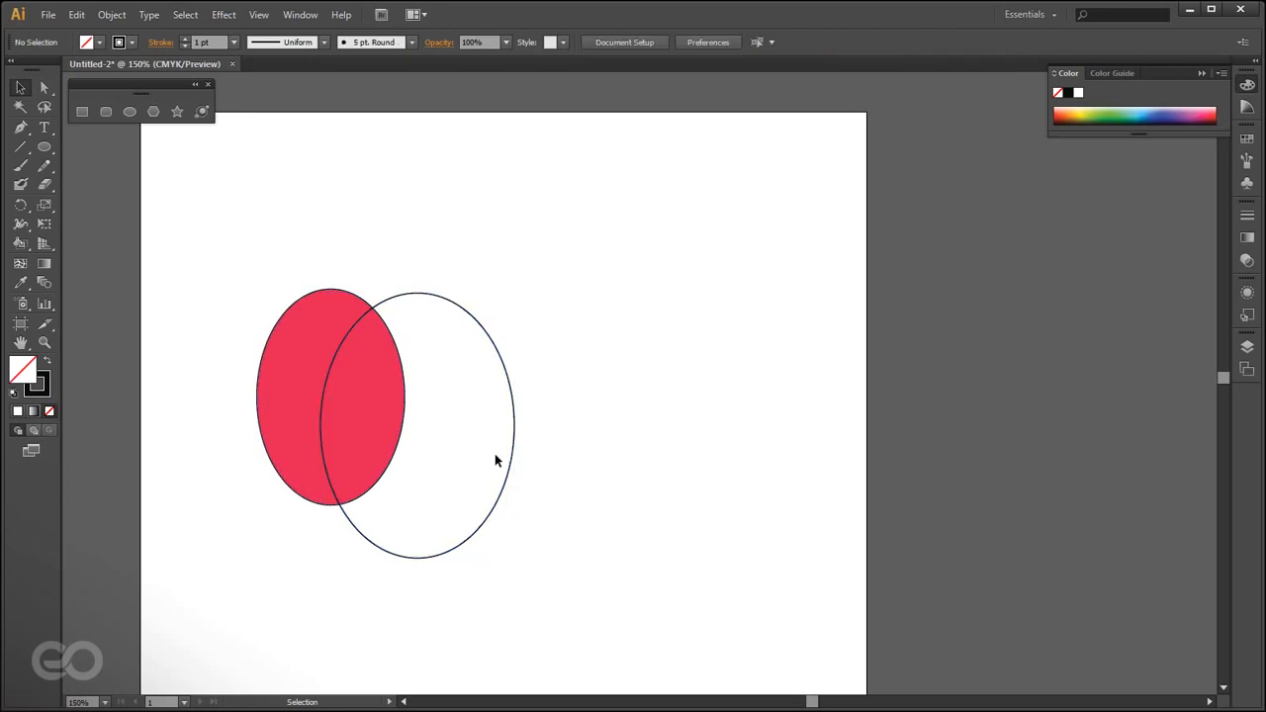
- Fill the larger ellipse with the white-to-black linear gradient and move it clear of the pinkish red ellipse
{"action": "left_click", "coordinate": [423, 559]}
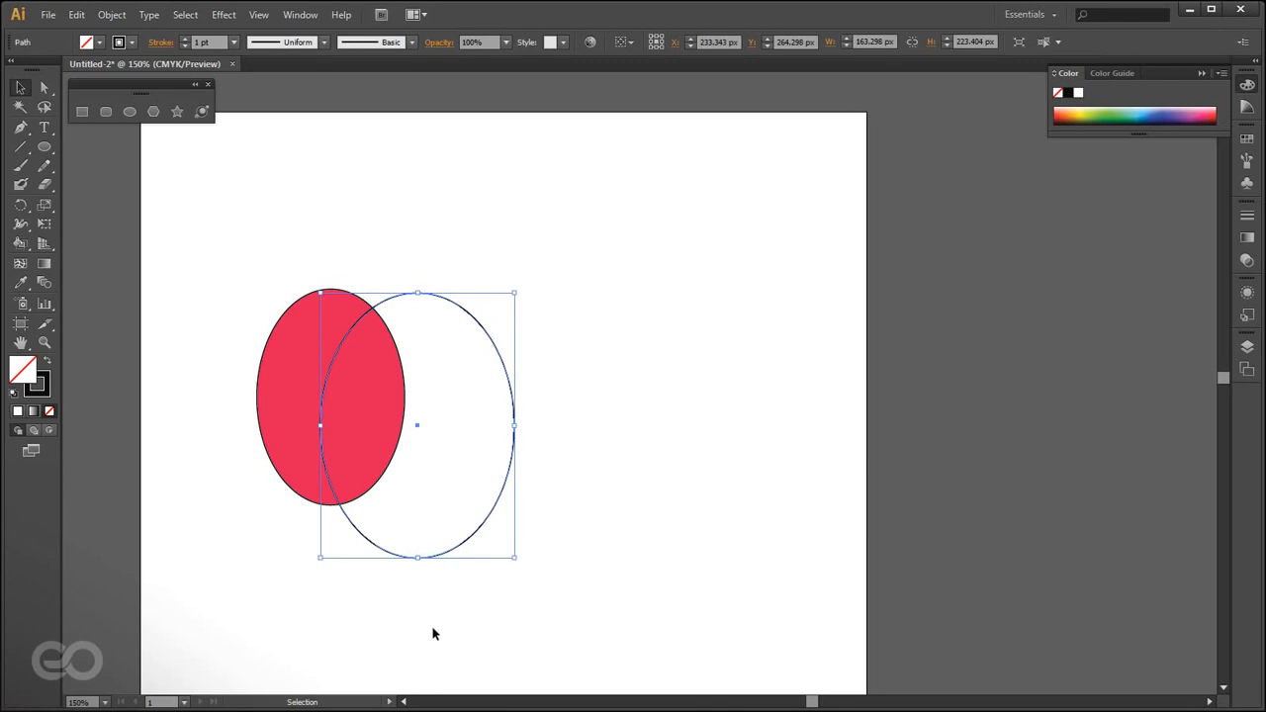
{"action": "left_click", "coordinate": [35, 414]}
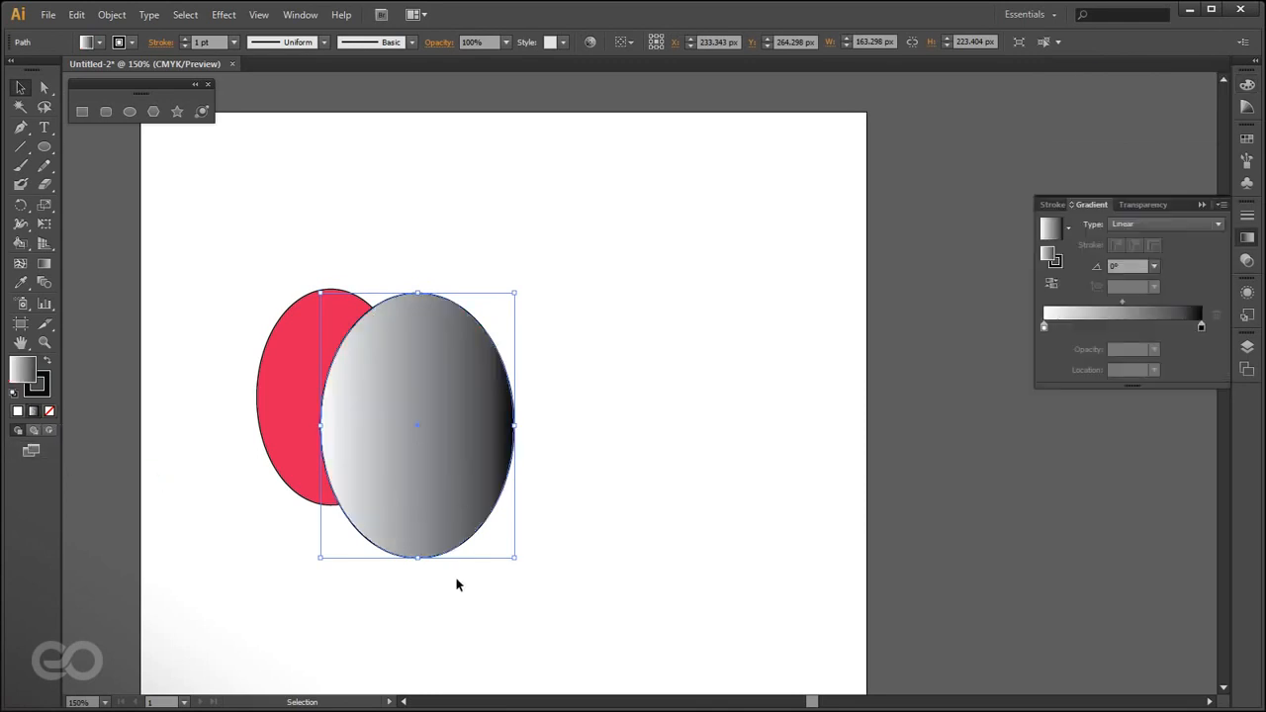
{"action": "left_click_drag", "start_coordinate": [420, 506], "coordinate": [507, 404]}
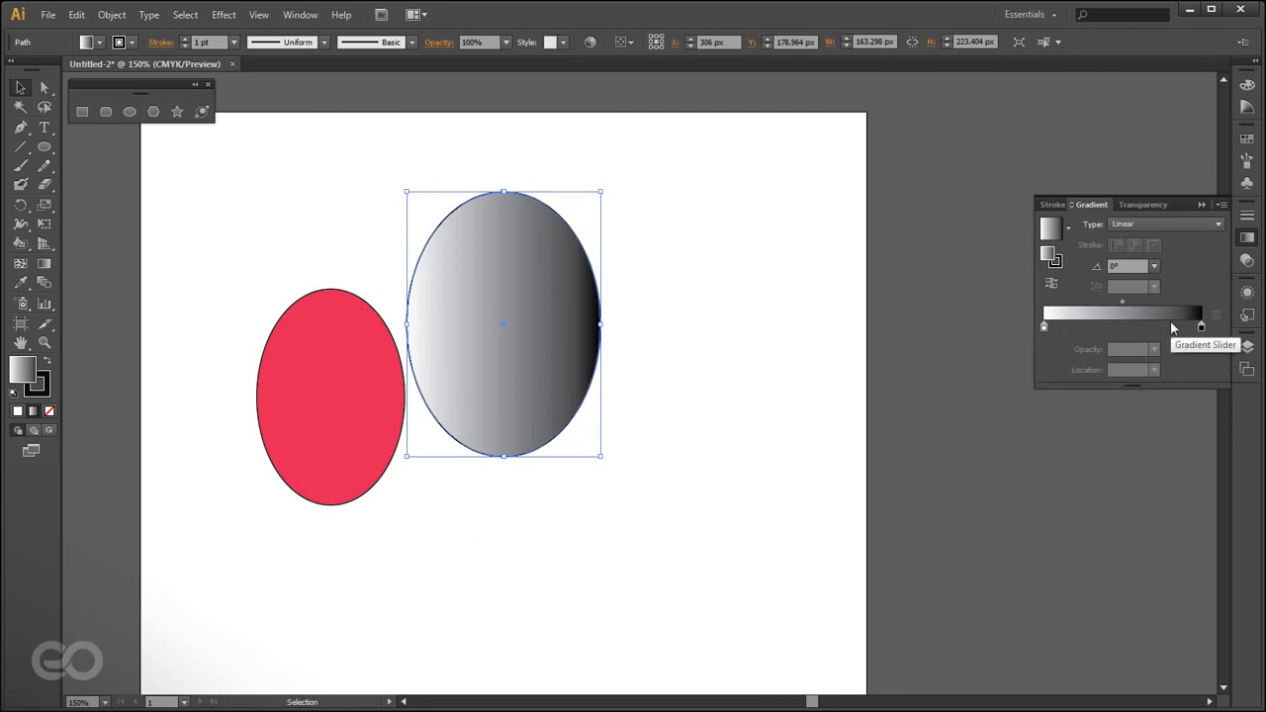
- Try the Radial gradient type on the larger ellipse, and return it to Linear
{"action": "left_click", "coordinate": [1152, 224]}
{"action": "left_click", "coordinate": [1152, 253]}
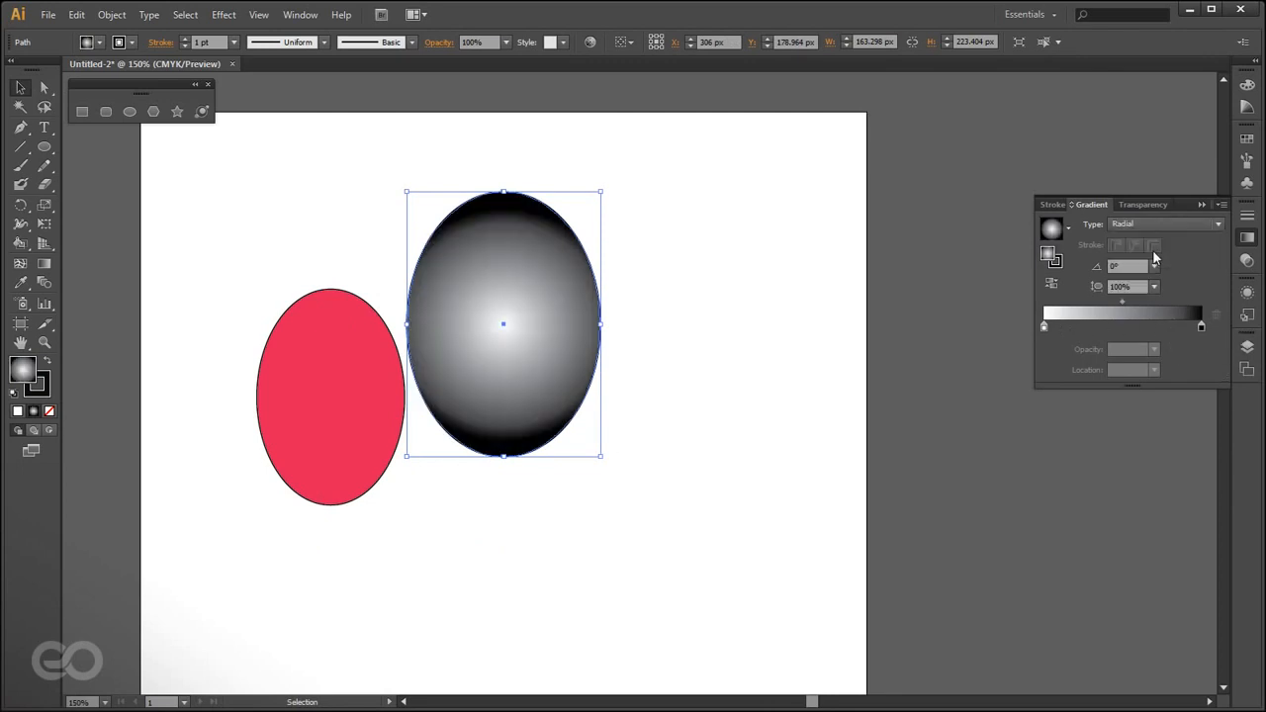
{"action": "left_click", "coordinate": [1148, 221]}
{"action": "left_click", "coordinate": [1149, 237]}
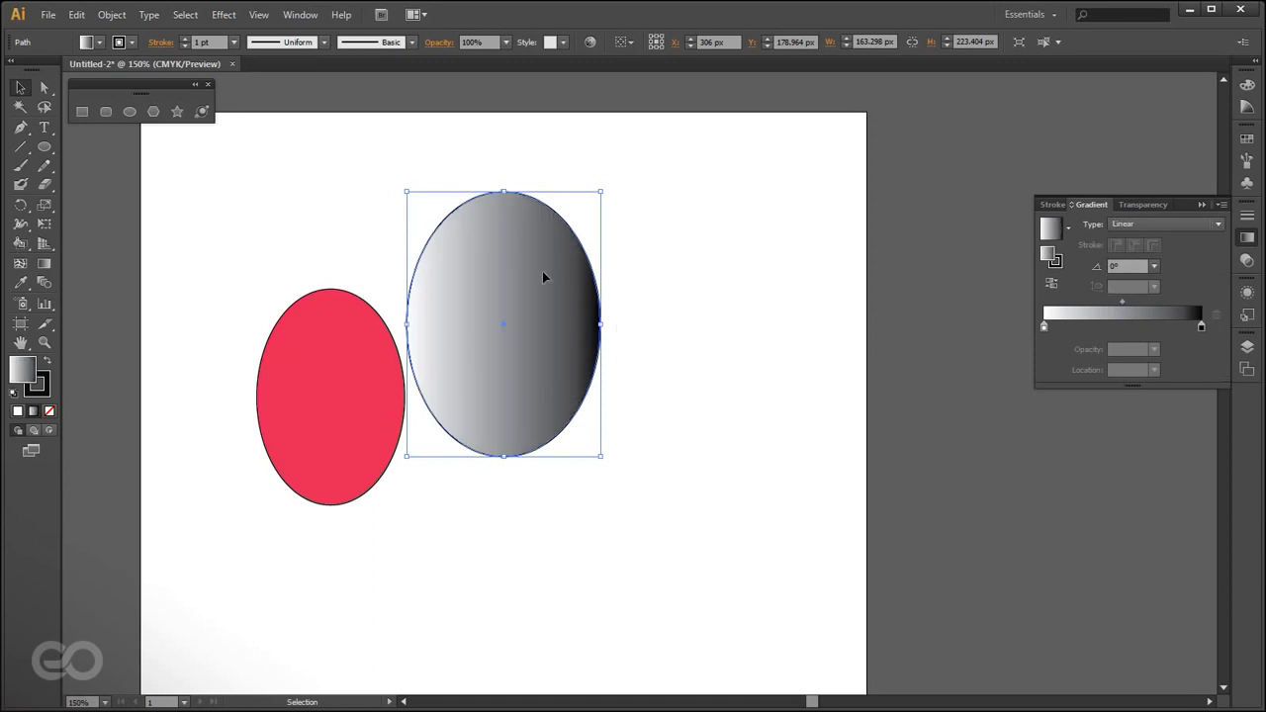
- Shorten, reposition and rotate the larger ellipse's linear gradient to a diagonal of about -59.5° with the Gradient tool
{"action": "left_click", "coordinate": [46, 265]}
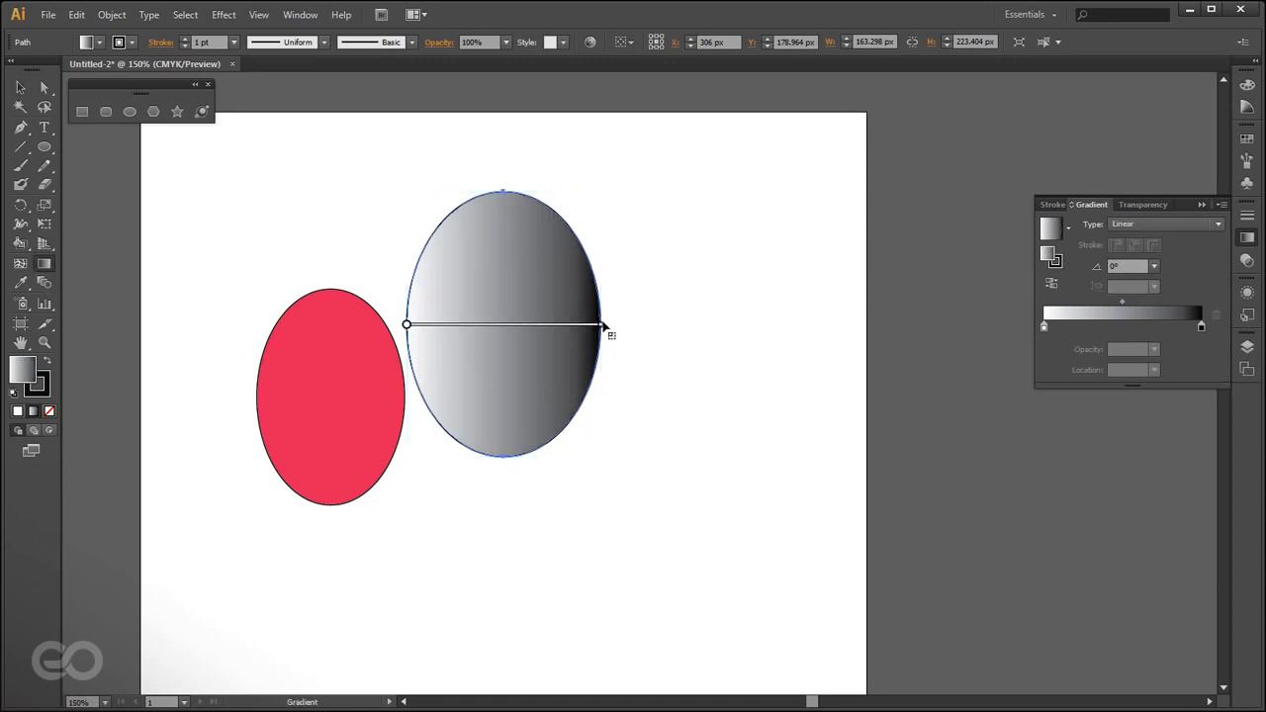
{"action": "left_click_drag", "start_coordinate": [600, 324], "coordinate": [497, 325]}
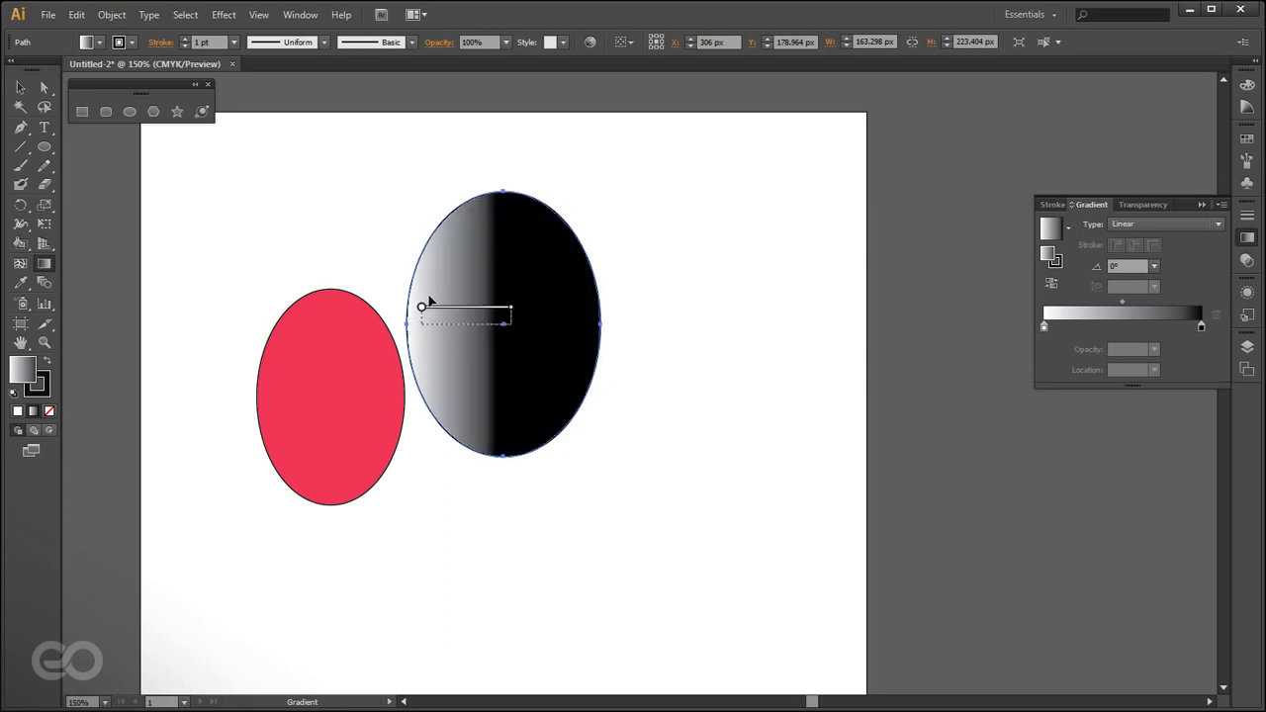
{"action": "left_click_drag", "start_coordinate": [406, 326], "coordinate": [452, 323]}
{"action": "mouse_move", "coordinate": [554, 324]}
{"action": "left_mouse_down"}
{"action": "mouse_move", "coordinate": [572, 413]}
{"action": "mouse_move", "coordinate": [529, 455]}
{"action": "left_mouse_up"}
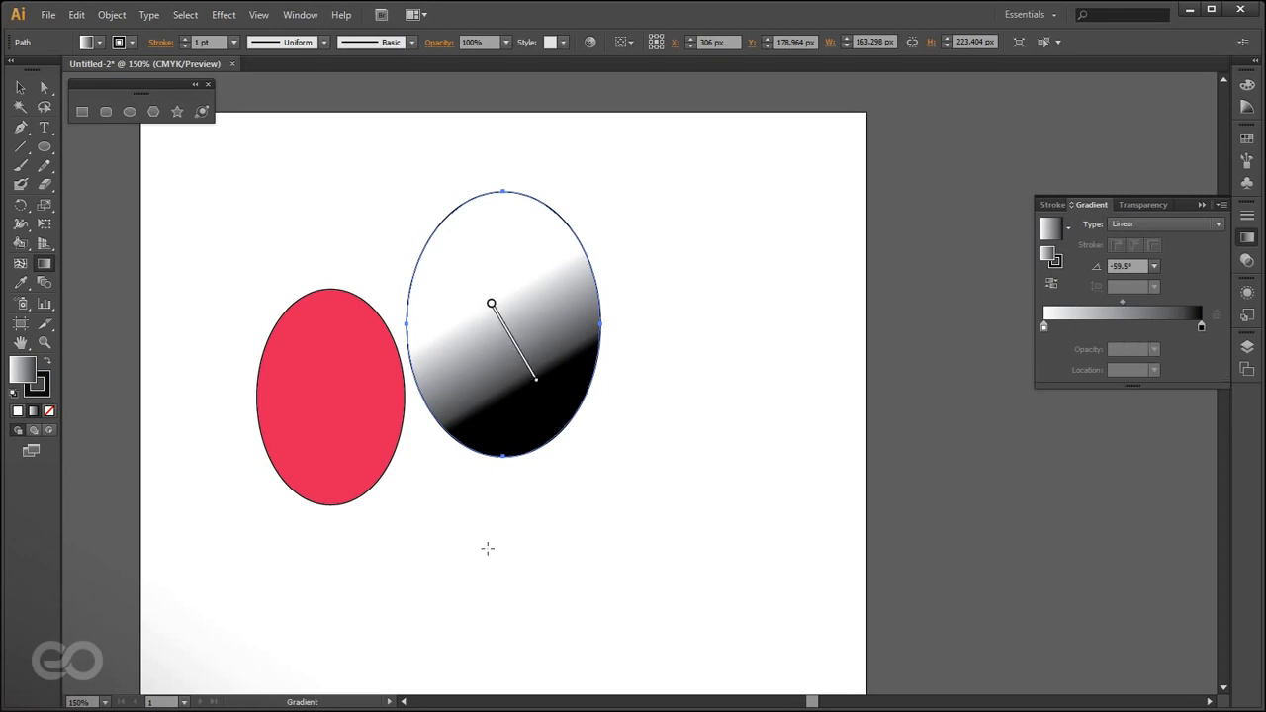
- Replace the larger ellipse's gradient with a solid white fill and deselect it
{"action": "left_click", "coordinate": [18, 412]}
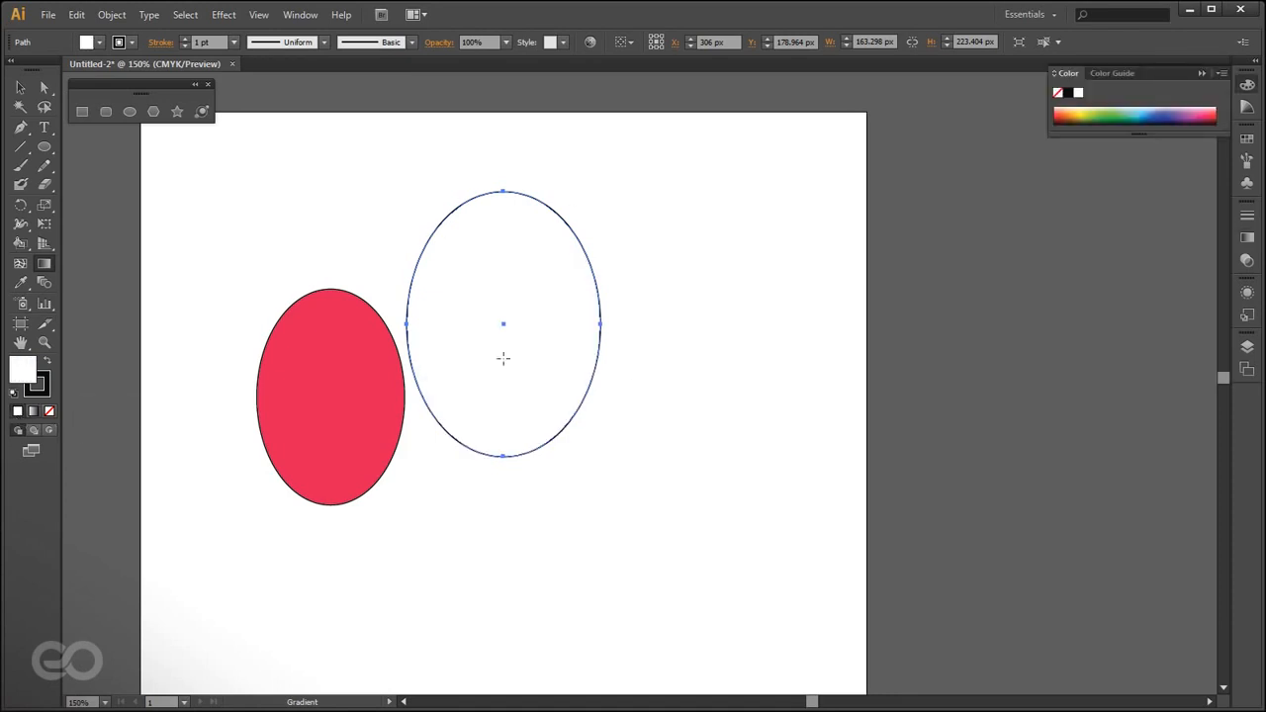
{"action": "key", "text": "v"}
{"action": "left_click", "coordinate": [505, 564]}
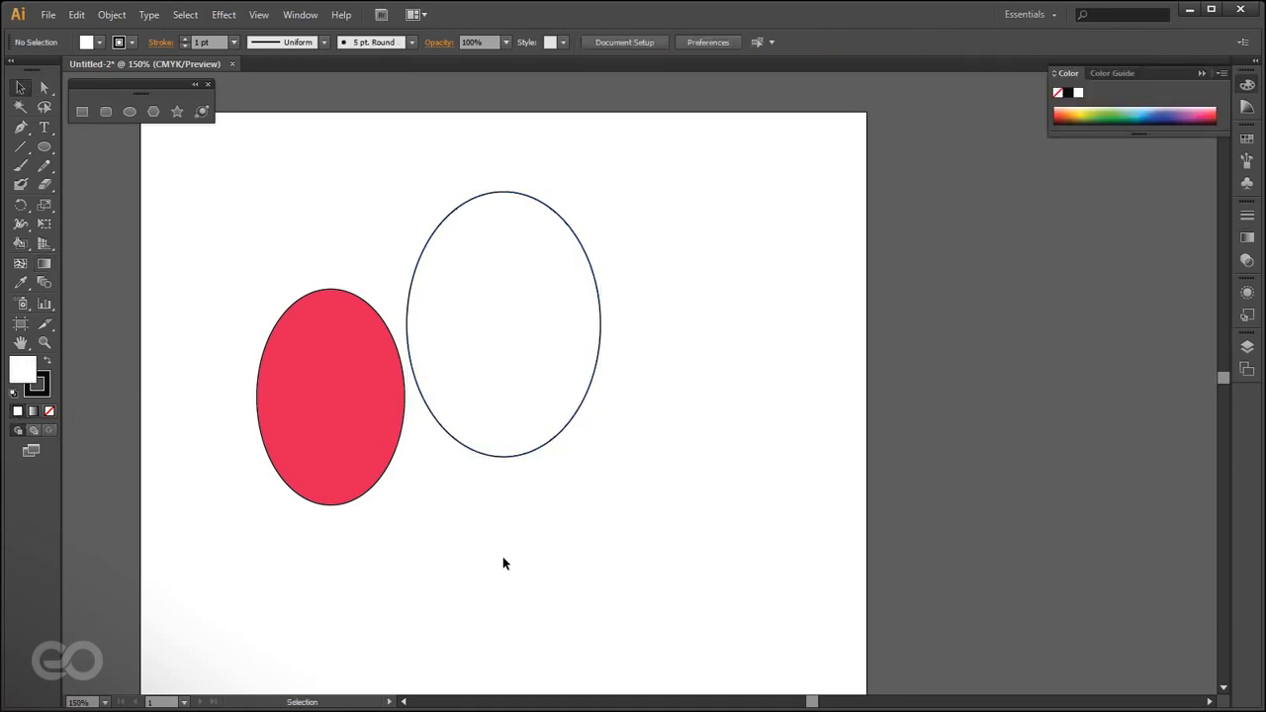
- Change the smaller ellipse's fill to green and its stroke to blue, picking both from the color spectrum
{"action": "left_click", "coordinate": [330, 416]}
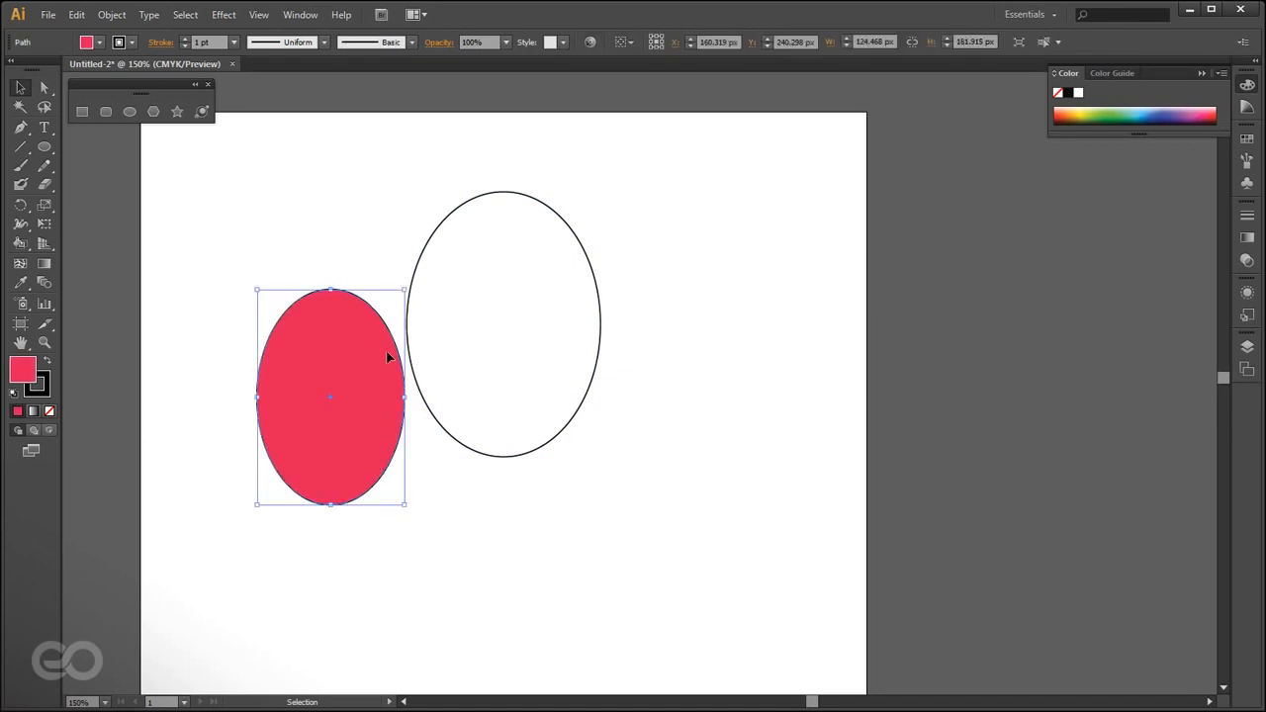
{"action": "left_click", "coordinate": [1110, 111]}
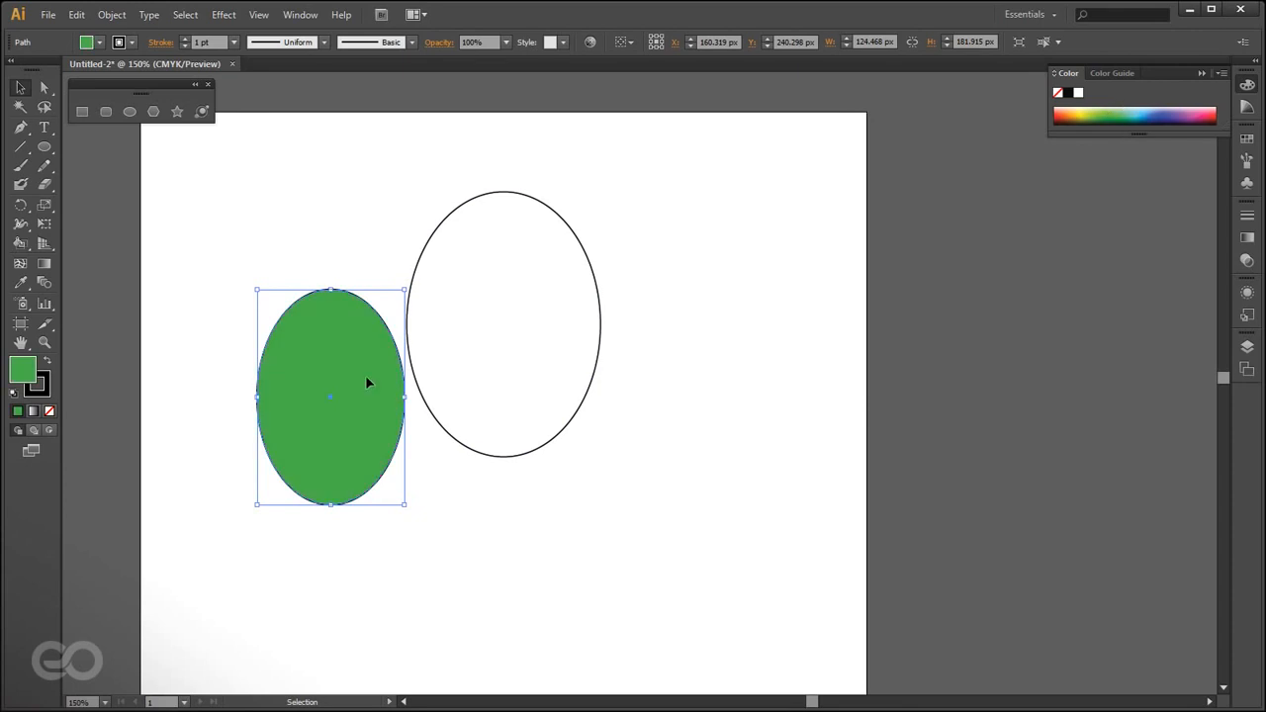
{"action": "left_click", "coordinate": [43, 390]}
{"action": "left_click", "coordinate": [1163, 111]}
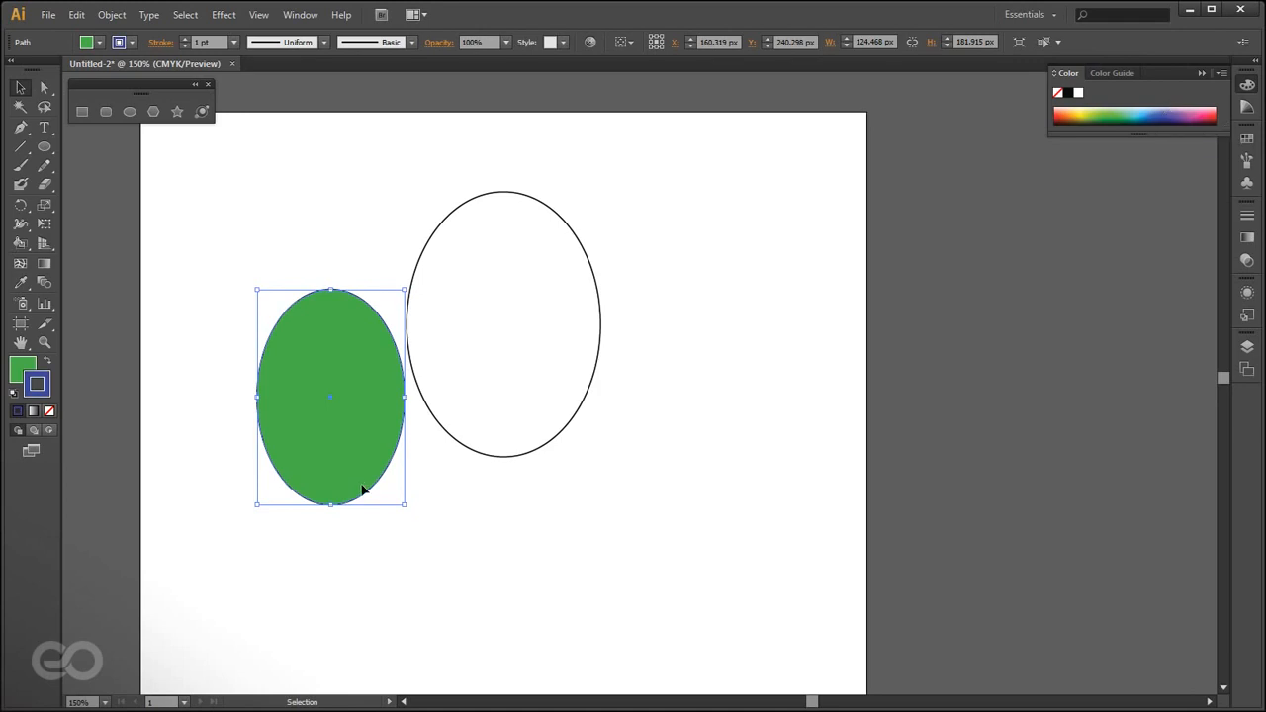
- Change the green ellipse's stroke to magenta pink, and toggle the active color between fill and stroke, ending on stroke
{"action": "scroll", "coordinate": [362, 486], "scroll_direction": "up", "scroll_amount": 7}
{"action": "left_click_drag", "start_coordinate": [1068, 108], "coordinate": [1205, 111]}
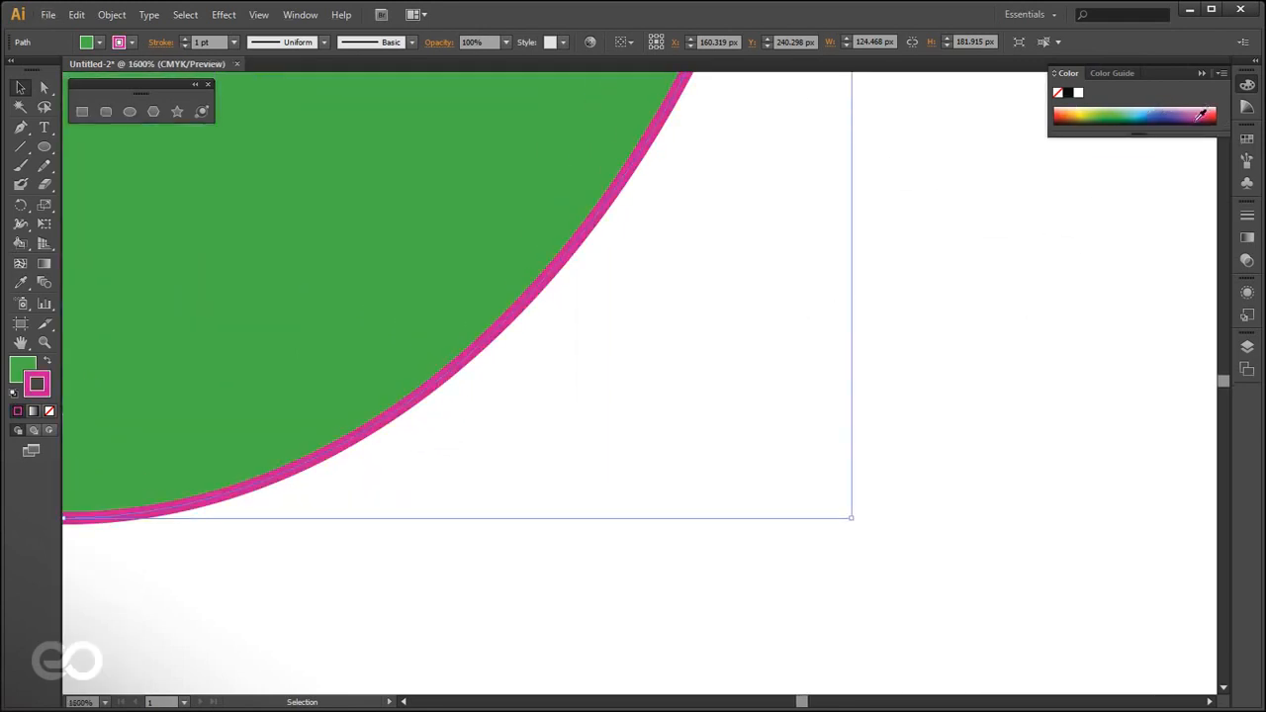
{"action": "key", "text": "x"}
{"action": "scroll", "coordinate": [663, 523], "scroll_direction": "down", "scroll_amount": 6}
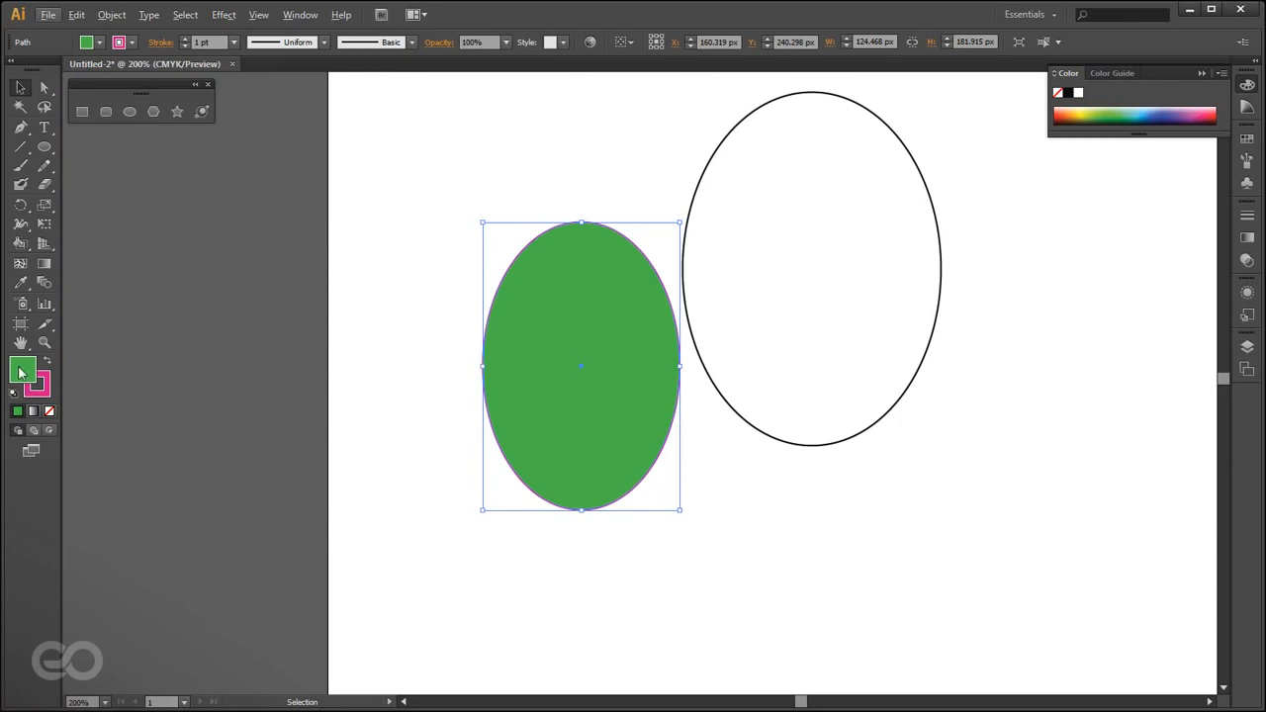
{"action": "left_click", "coordinate": [37, 391]}
{"action": "scroll", "coordinate": [343, 455], "scroll_direction": "down", "scroll_amount": 2}
{"action": "scroll", "coordinate": [557, 452], "scroll_direction": "up", "scroll_amount": 1}
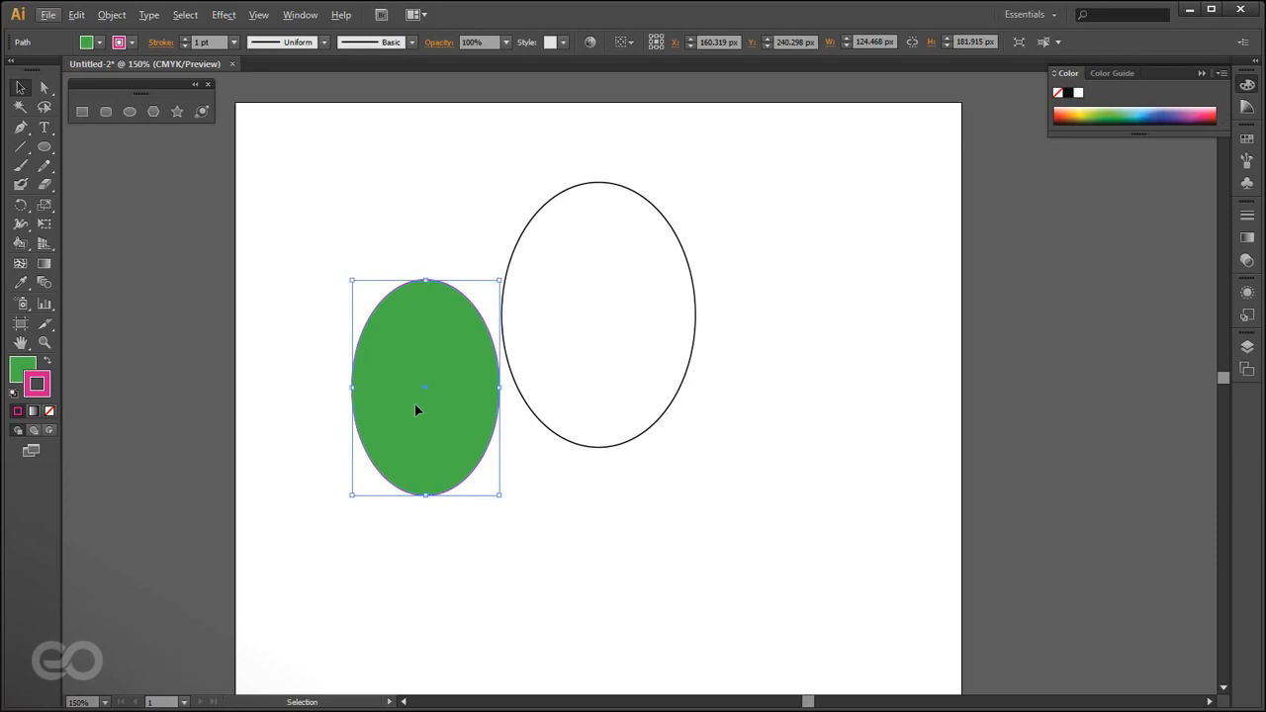
- Set the green ellipse's stroke weight to 14 pt and deselect it
{"action": "scroll", "coordinate": [365, 364], "scroll_direction": "up", "scroll_amount": 2}
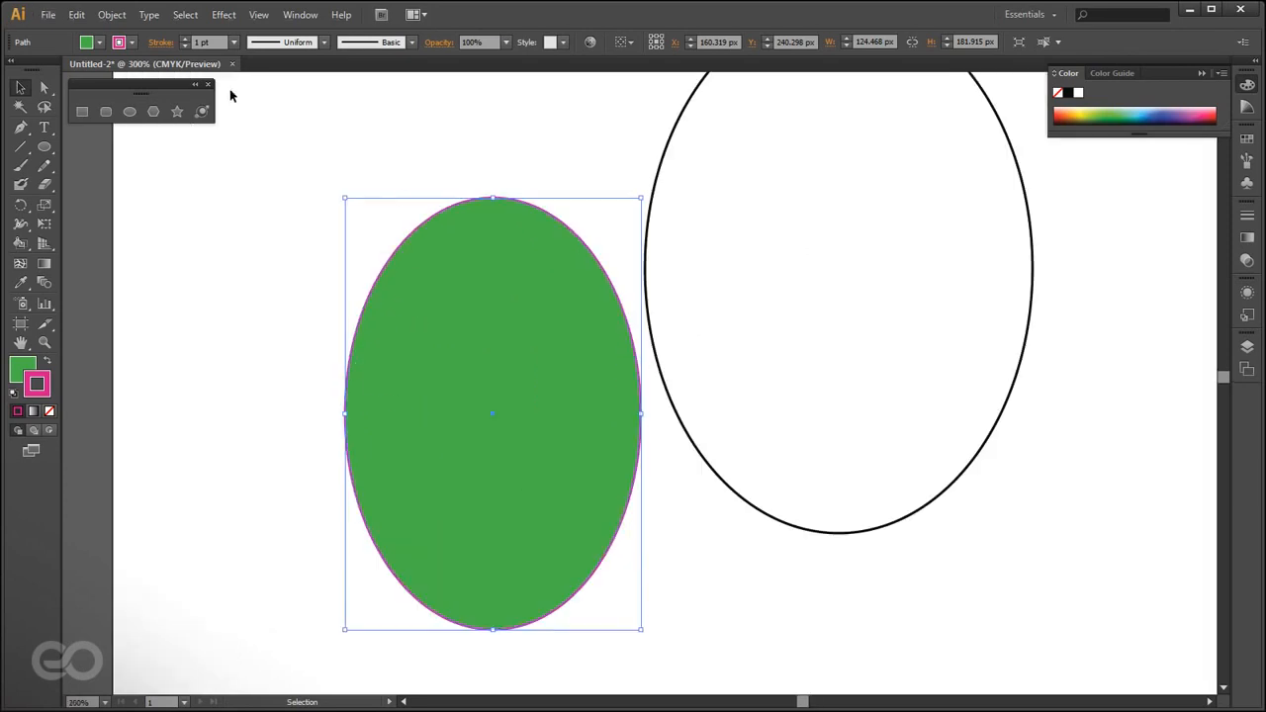
{"action": "left_click", "coordinate": [100, 43]}
{"action": "left_click", "coordinate": [100, 43]}
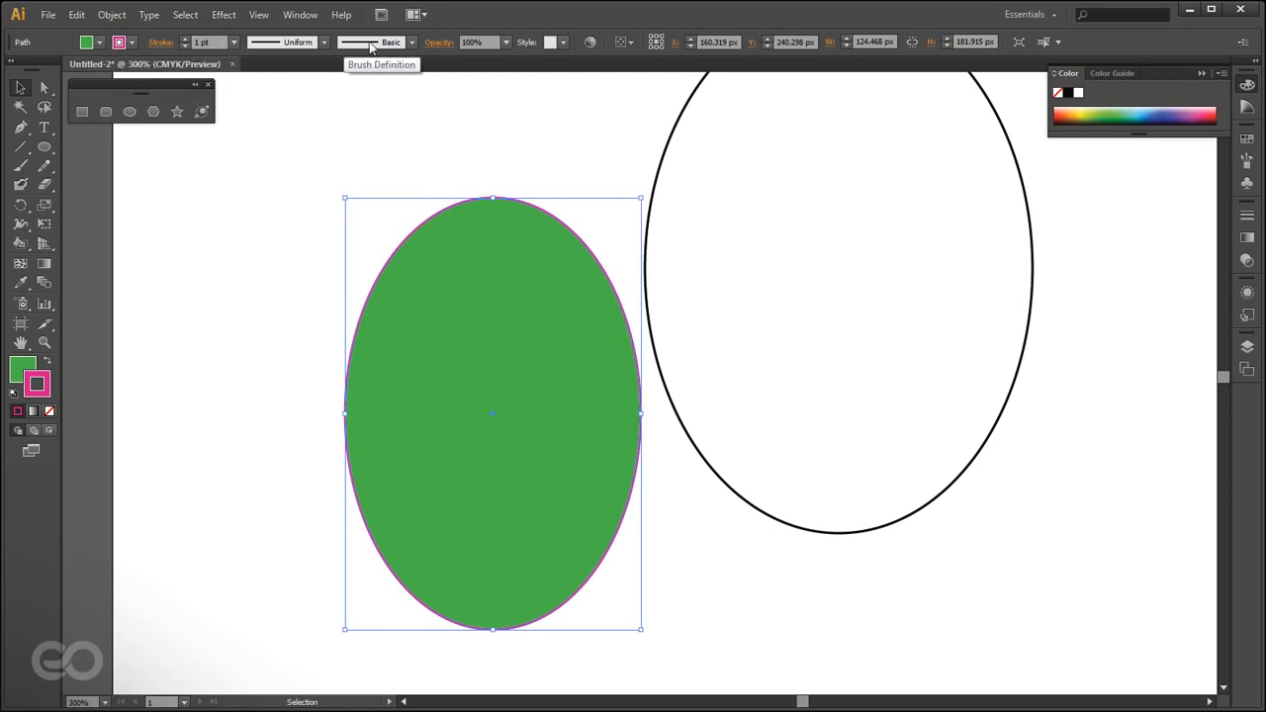
{"action": "left_click", "coordinate": [233, 41]}
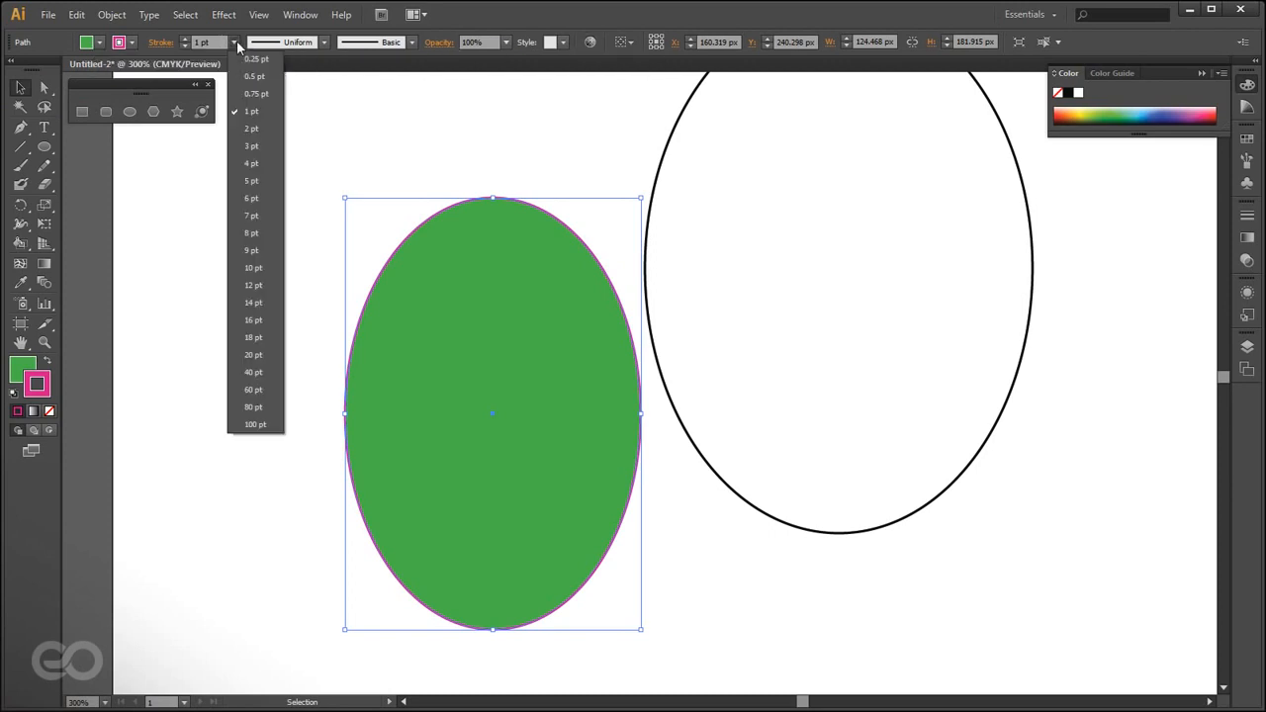
{"action": "left_click", "coordinate": [246, 301]}
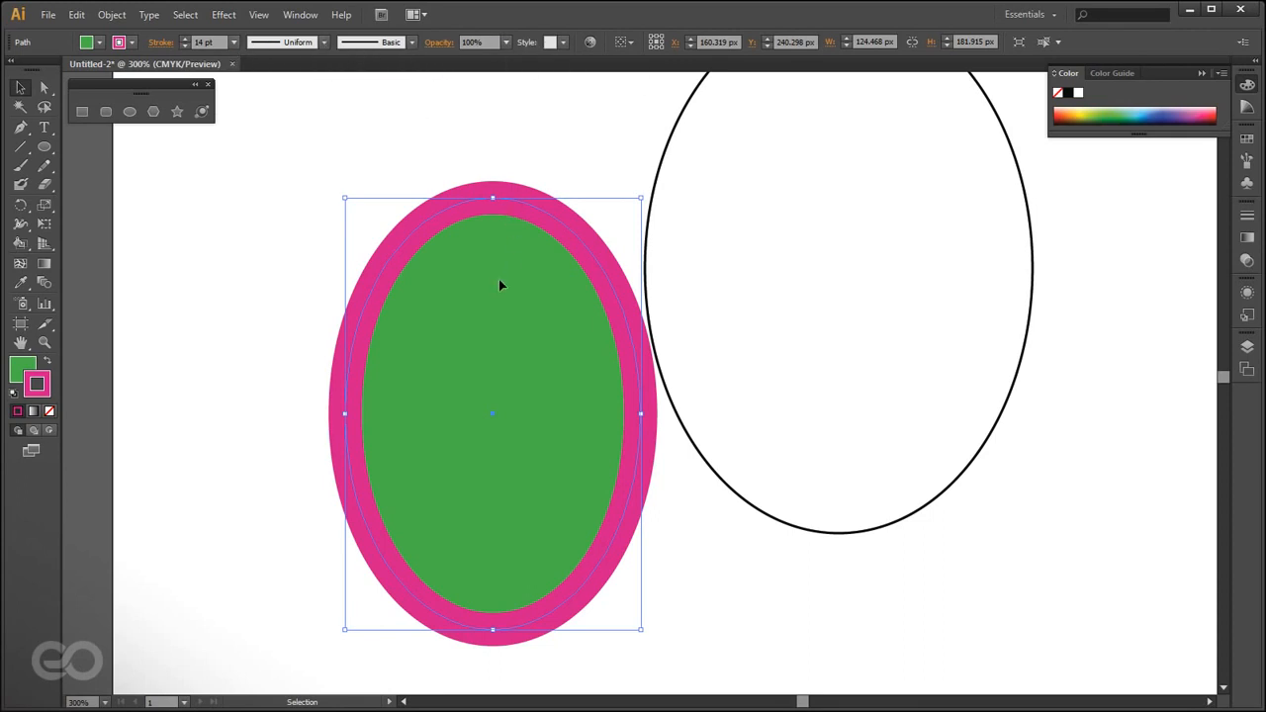
{"action": "scroll", "coordinate": [261, 301], "scroll_direction": "down", "scroll_amount": 1}
{"action": "left_click", "coordinate": [603, 551]}
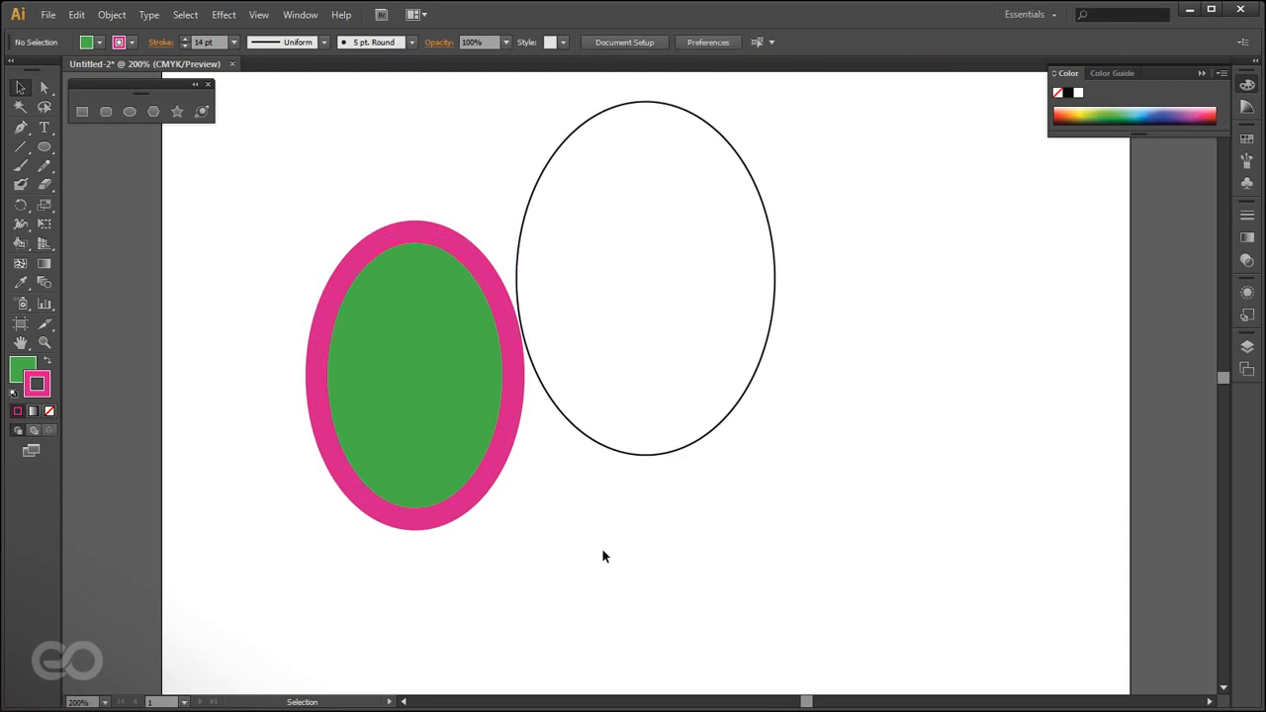
- Set the opacity of the green ellipse with the thick pink stroke to 50%
{"action": "left_click", "coordinate": [430, 424]}
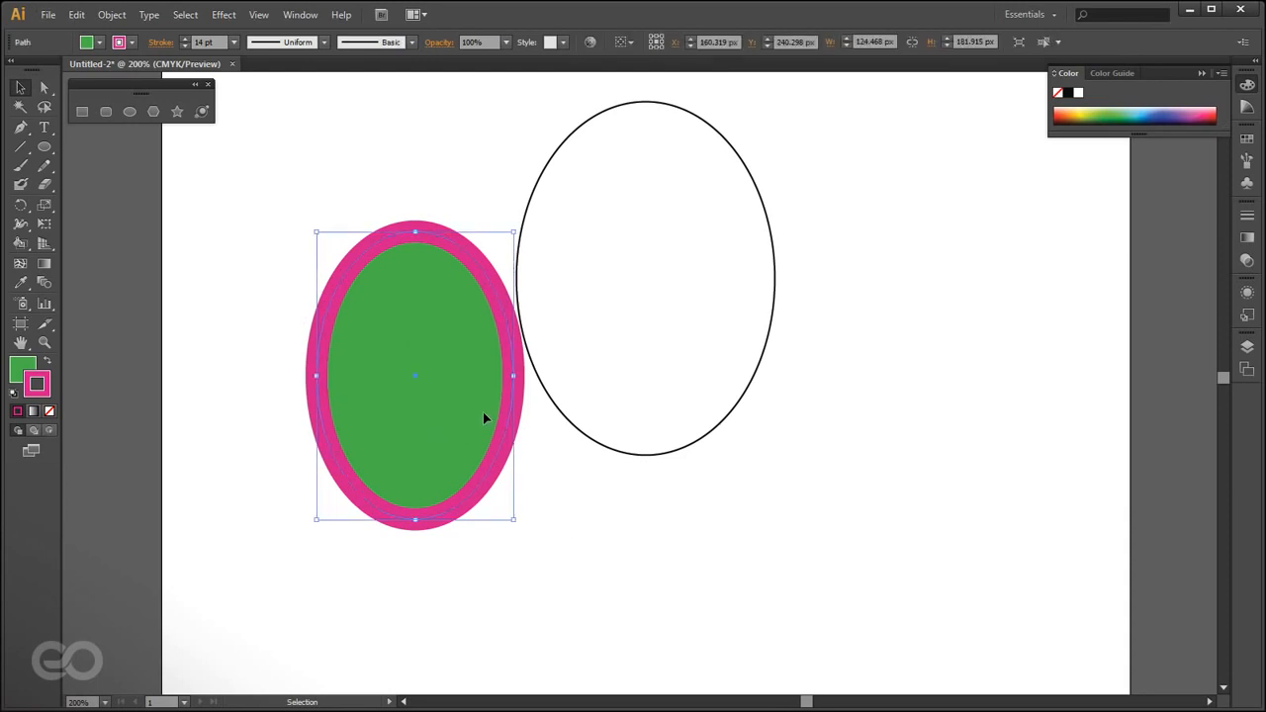
{"action": "left_click", "coordinate": [506, 42]}
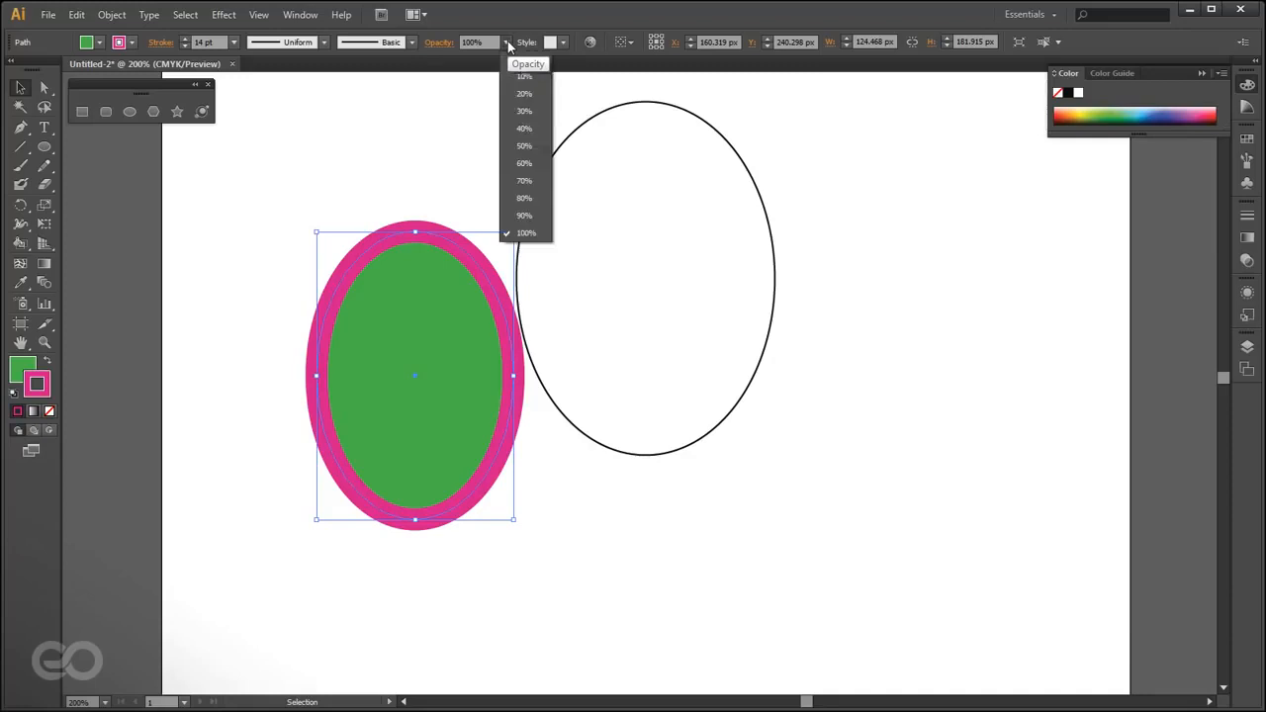
{"action": "left_click", "coordinate": [537, 164]}
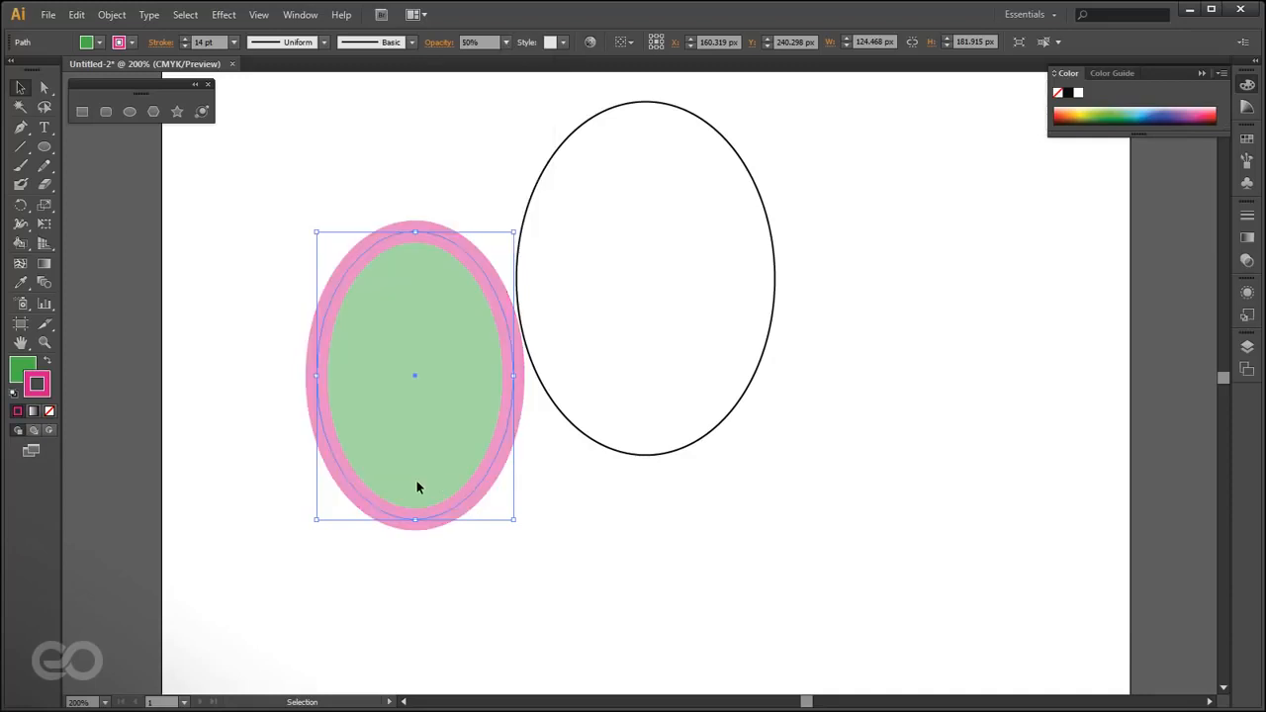
- Move the translucent green ellipse closer to the white ellipse, place the white ellipse partly over it, and deselect everything
{"action": "left_click_drag", "start_coordinate": [418, 485], "coordinate": [495, 405]}
{"action": "left_click", "coordinate": [529, 549]}
{"action": "left_click_drag", "start_coordinate": [645, 349], "coordinate": [589, 380]}
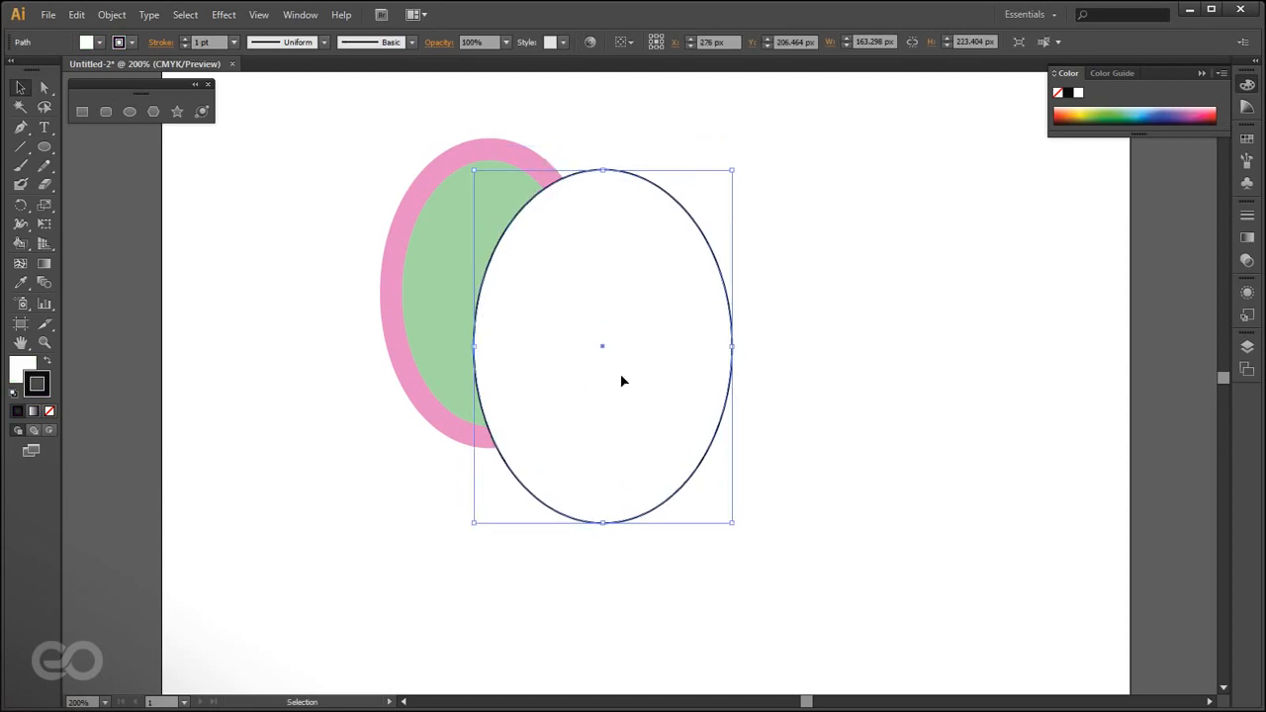
{"action": "left_click", "coordinate": [268, 295]}
{"action": "left_click", "coordinate": [444, 230]}
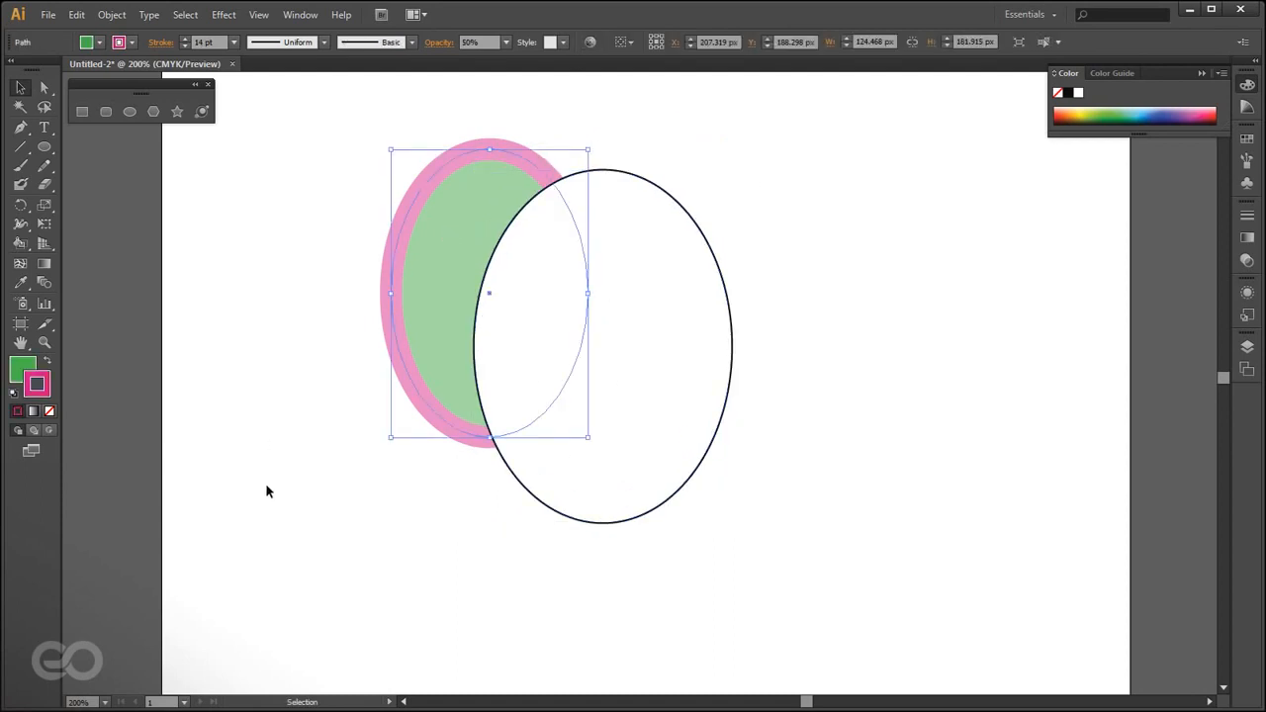
{"action": "left_click", "coordinate": [266, 483]}
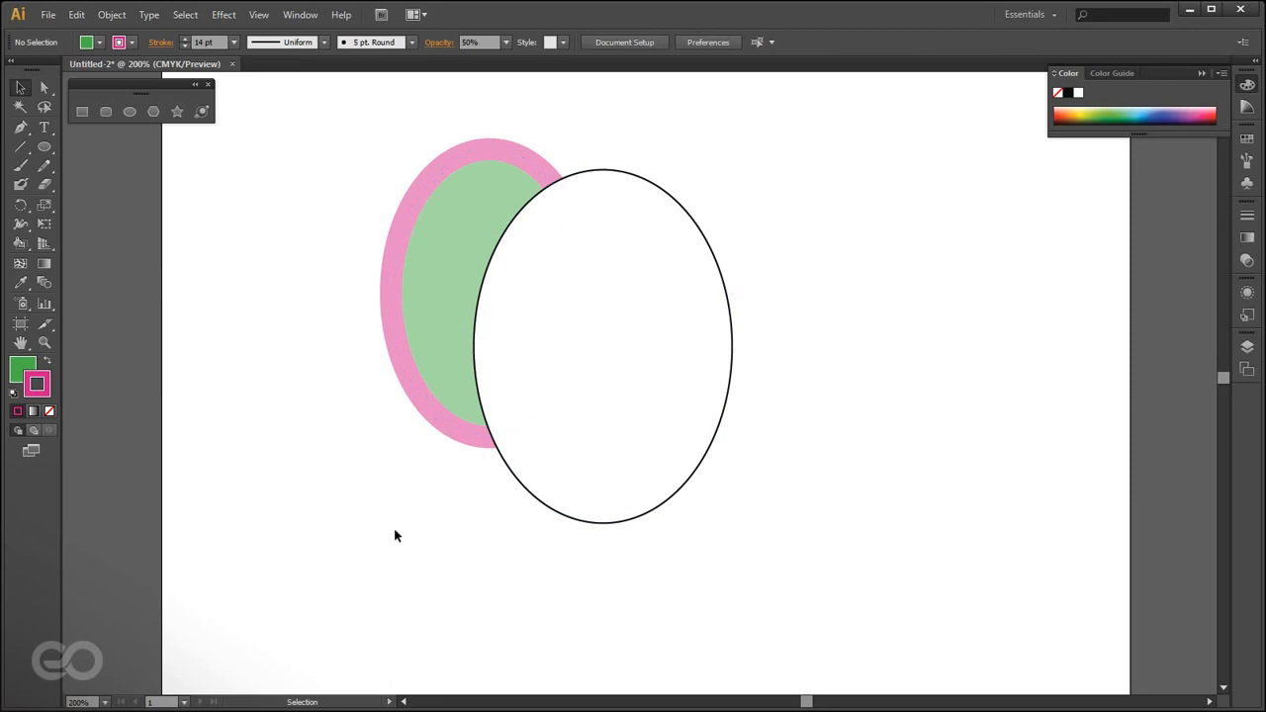
- Select the white ellipse overlapping the green one, and expand the collapsed panels to show the Layers panel
{"action": "left_click", "coordinate": [440, 283]}
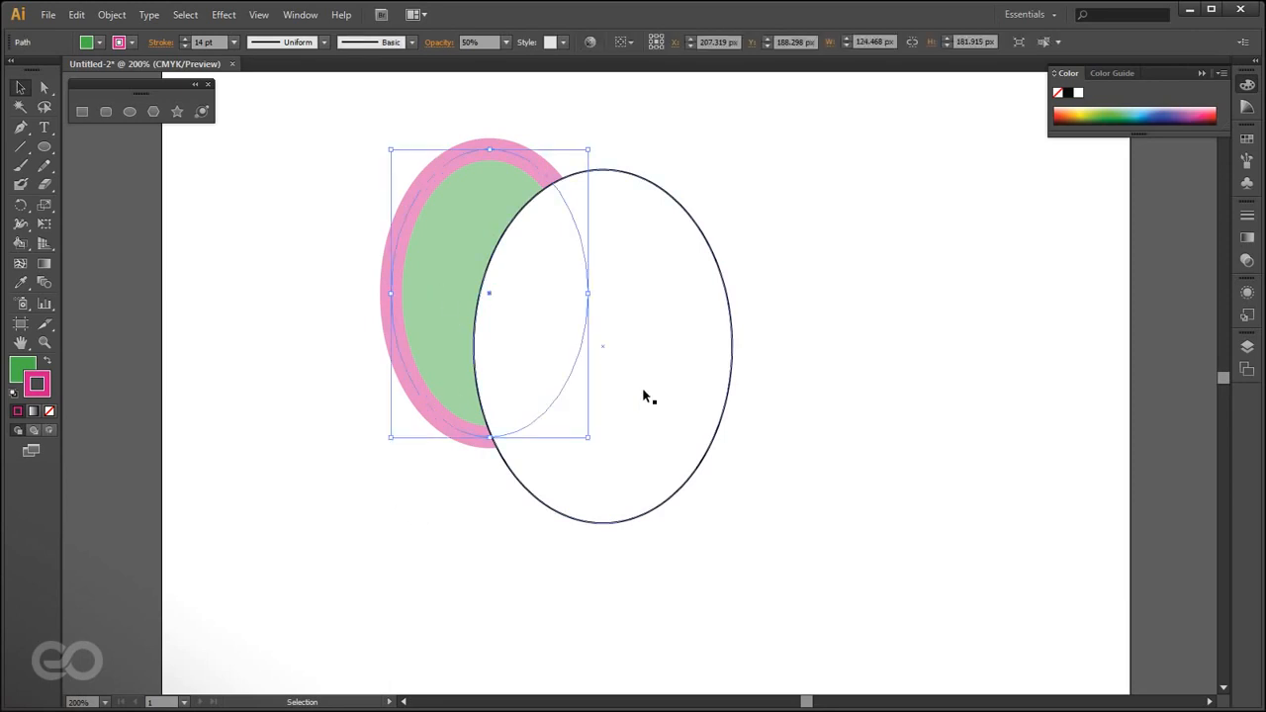
{"action": "left_click", "coordinate": [640, 381]}
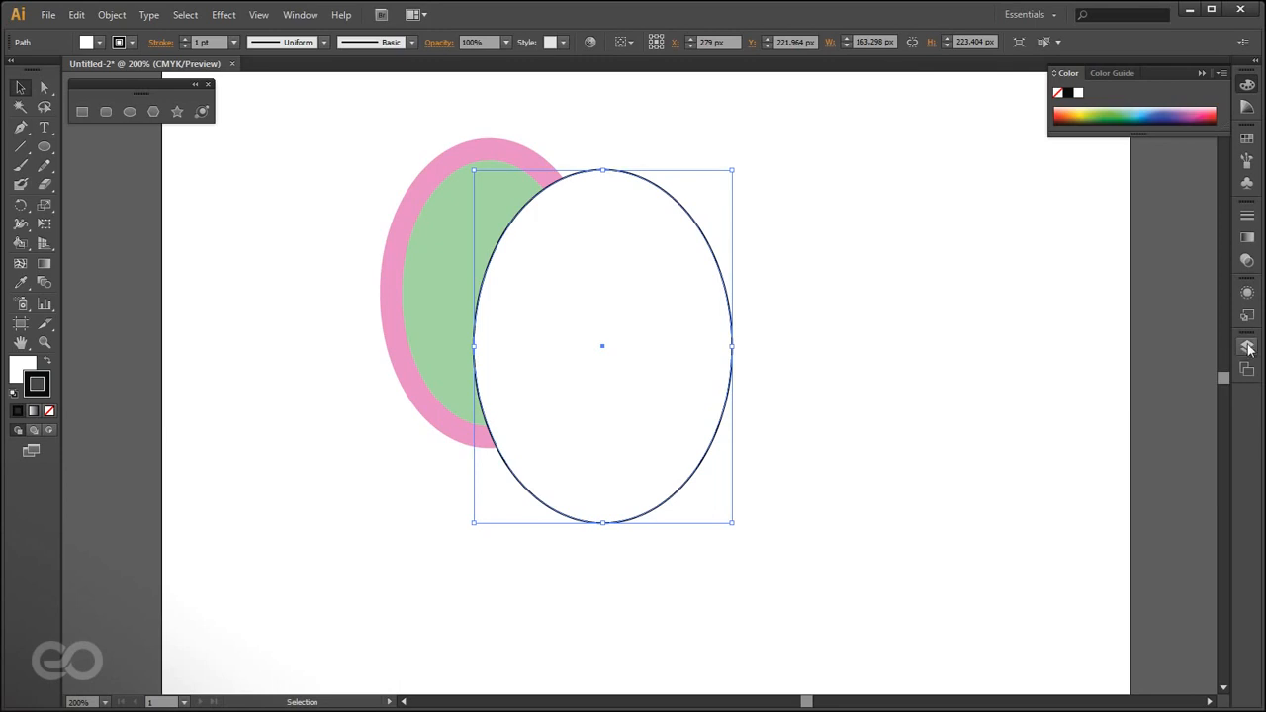
{"action": "left_click", "coordinate": [1256, 66]}
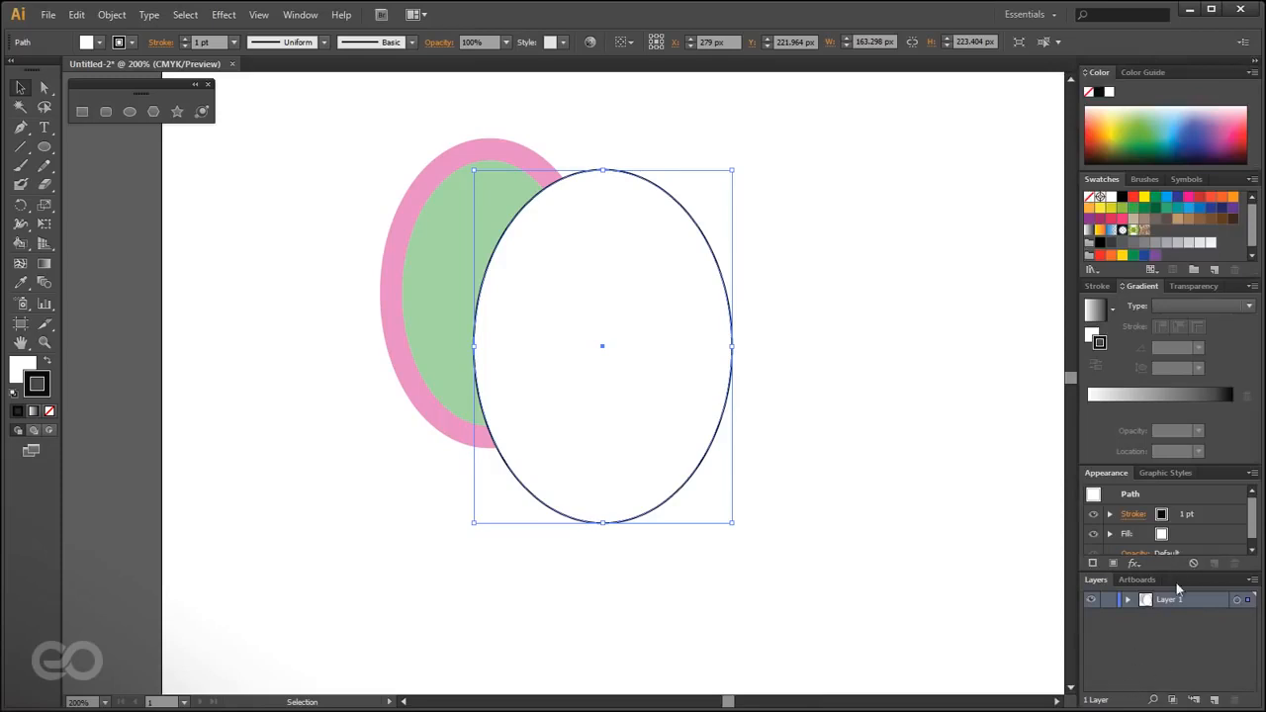
- Enlarge the Layers panel, expand Layer 1, and highlight the entries of the white and green ellipses in turn
{"action": "left_click_drag", "start_coordinate": [1179, 576], "coordinate": [1175, 470]}
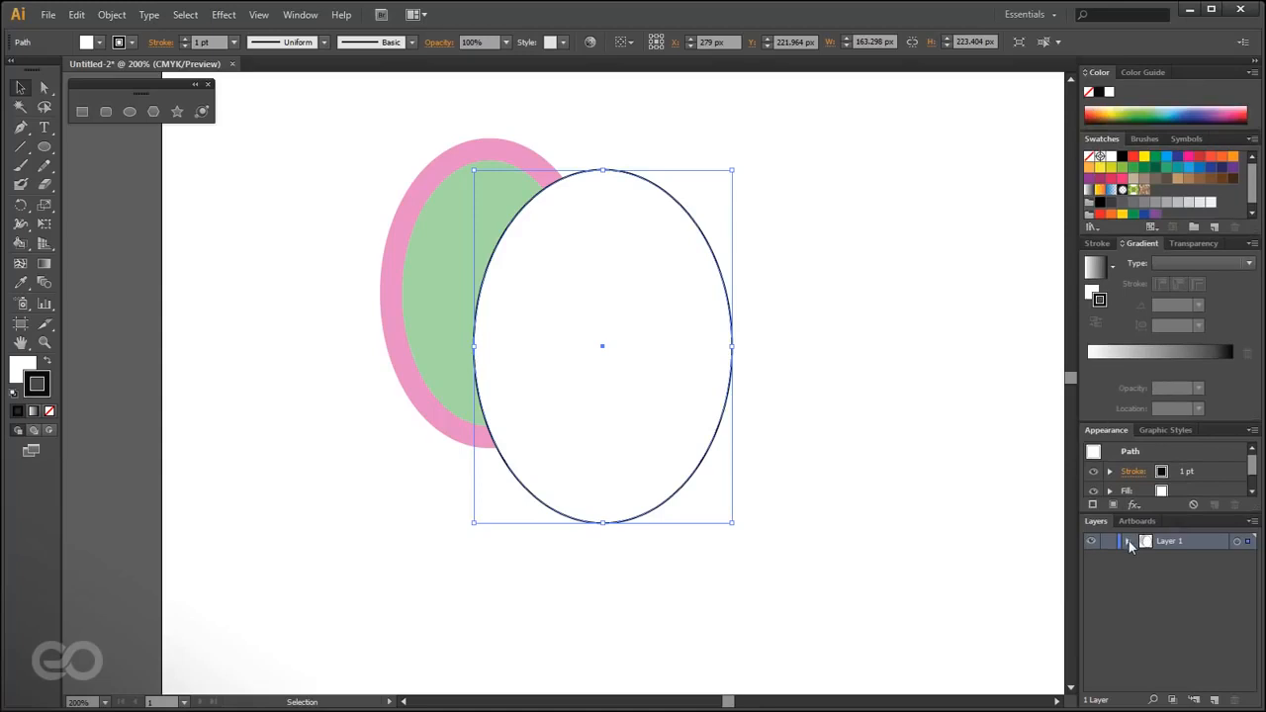
{"action": "left_click", "coordinate": [1129, 542]}
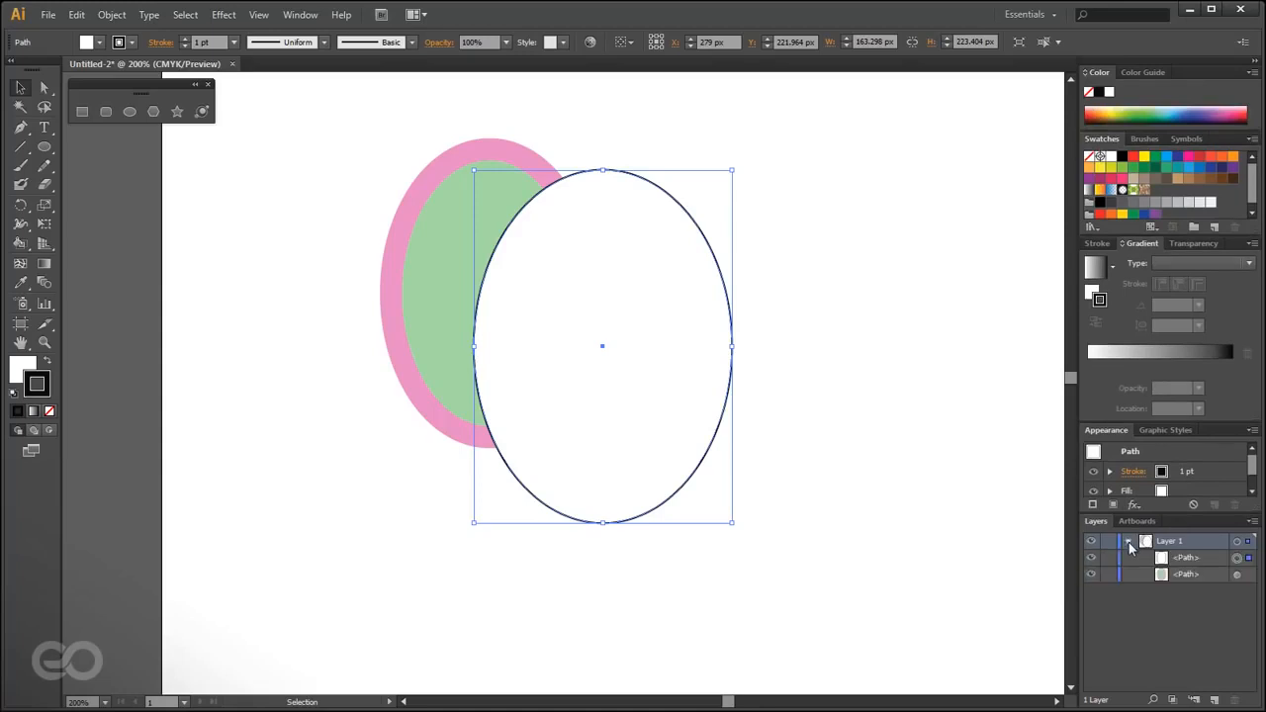
{"action": "left_click", "coordinate": [1190, 574]}
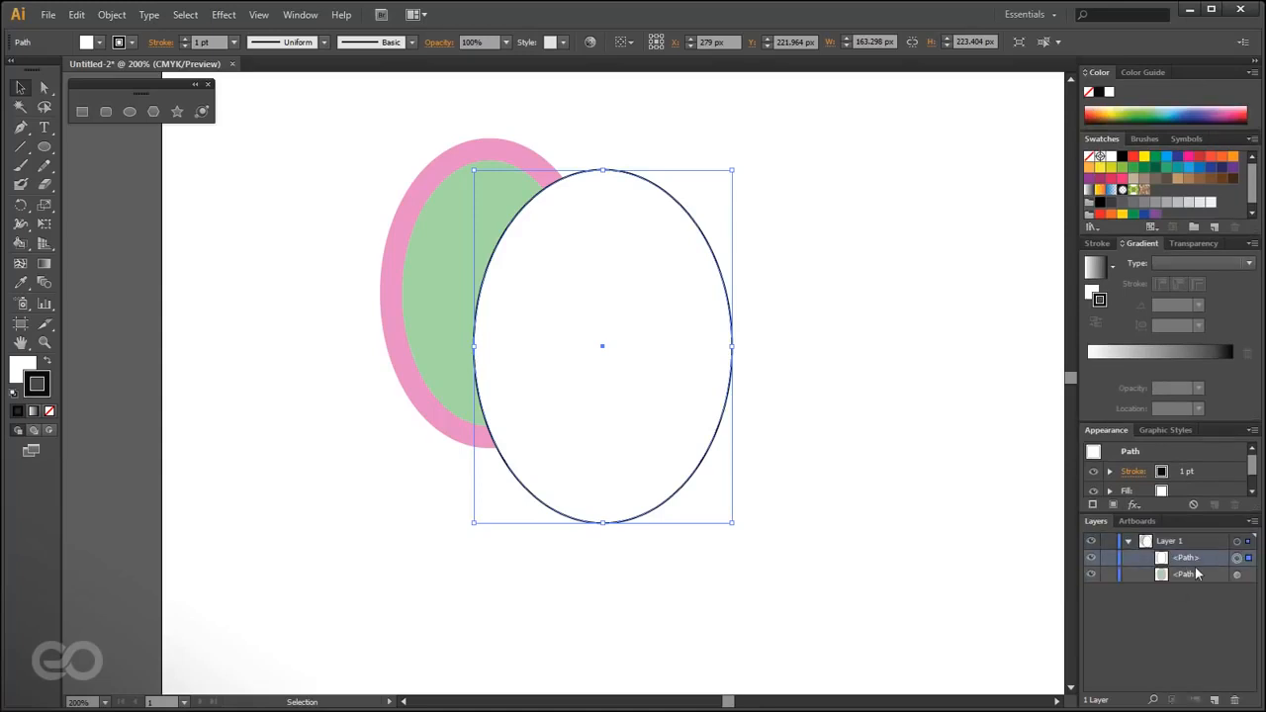
{"action": "left_click", "coordinate": [1166, 560]}
{"action": "left_click", "coordinate": [1164, 578]}
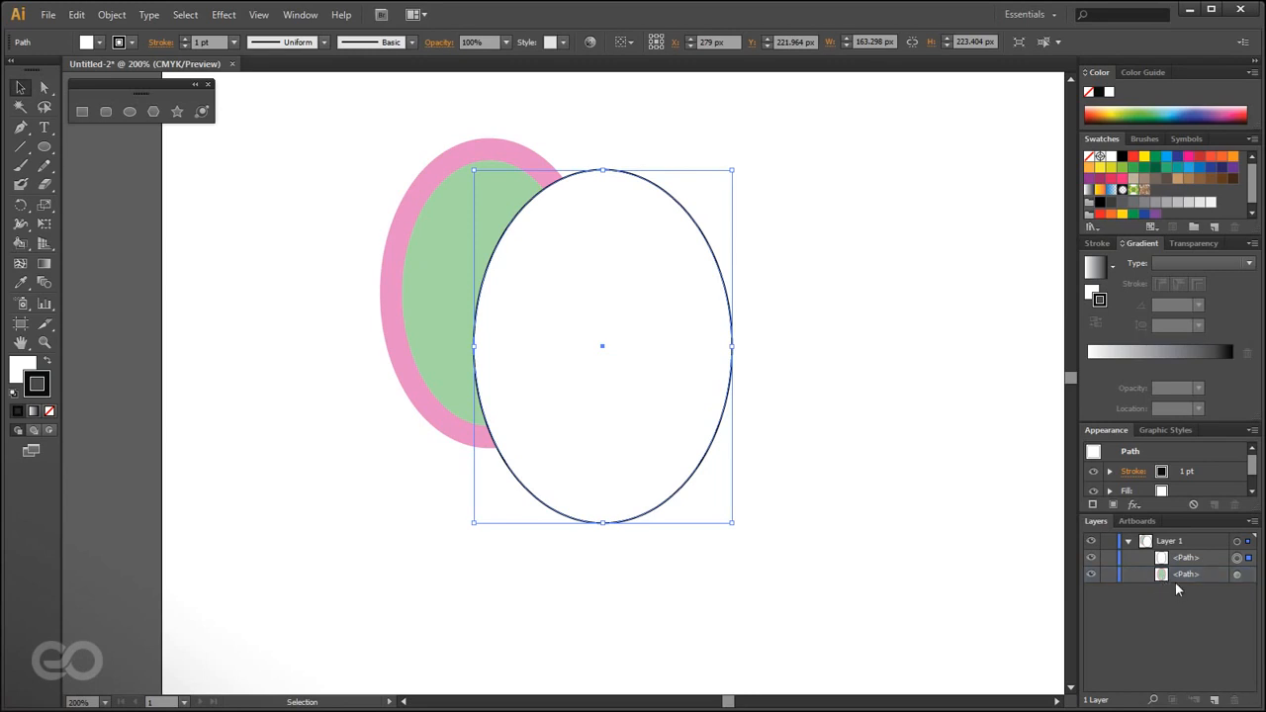
- Set the row size of the Layers panel to Large
{"action": "left_click", "coordinate": [1254, 523]}
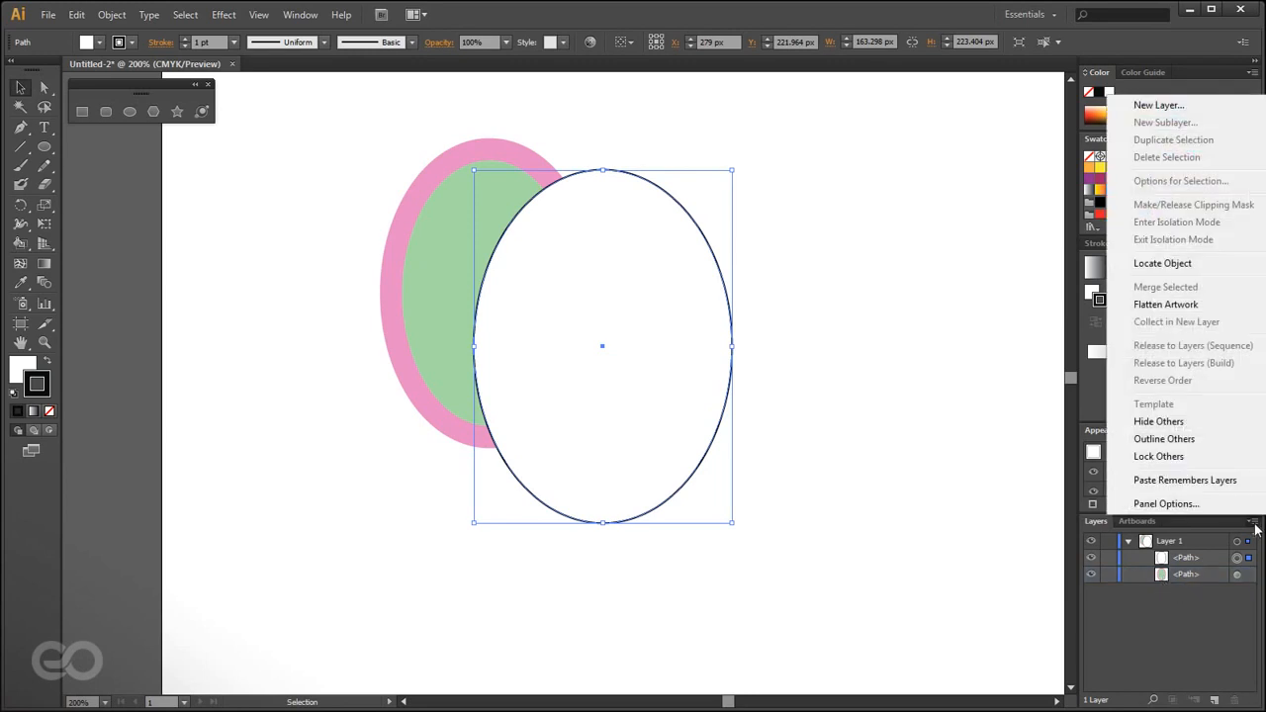
{"action": "left_click", "coordinate": [1172, 504]}
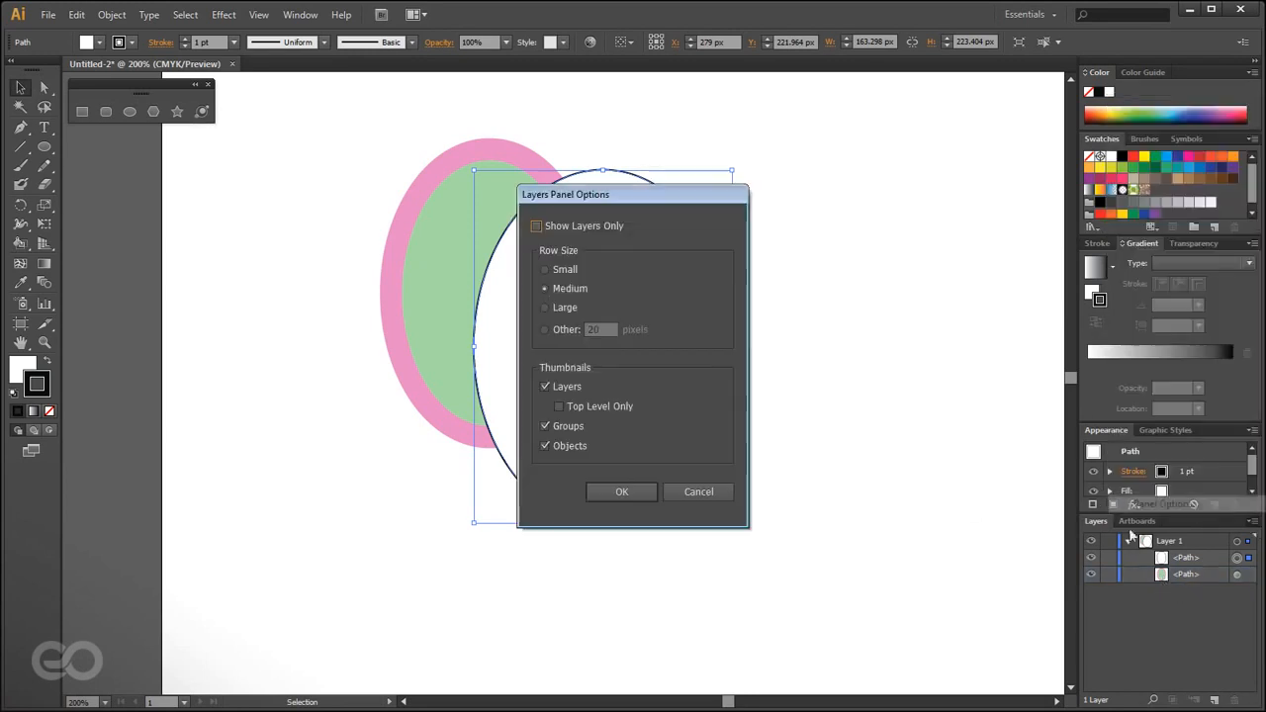
{"action": "left_click", "coordinate": [560, 309]}
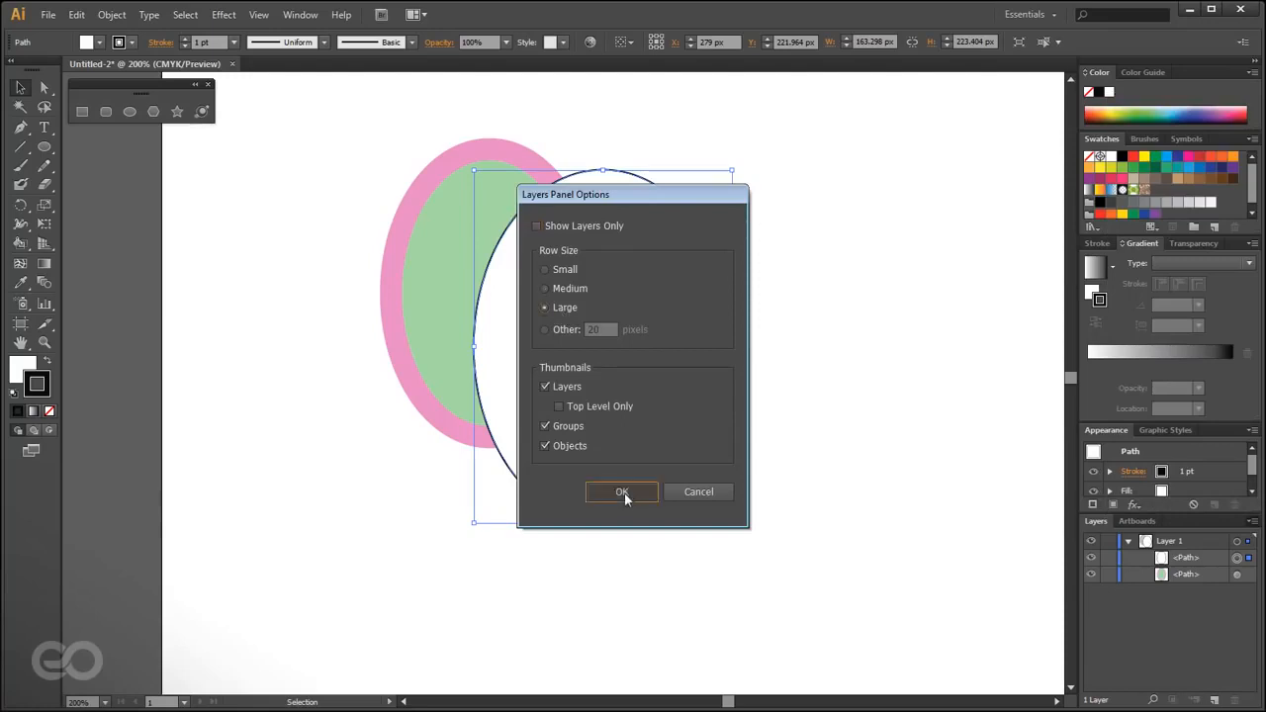
{"action": "left_click", "coordinate": [622, 493]}
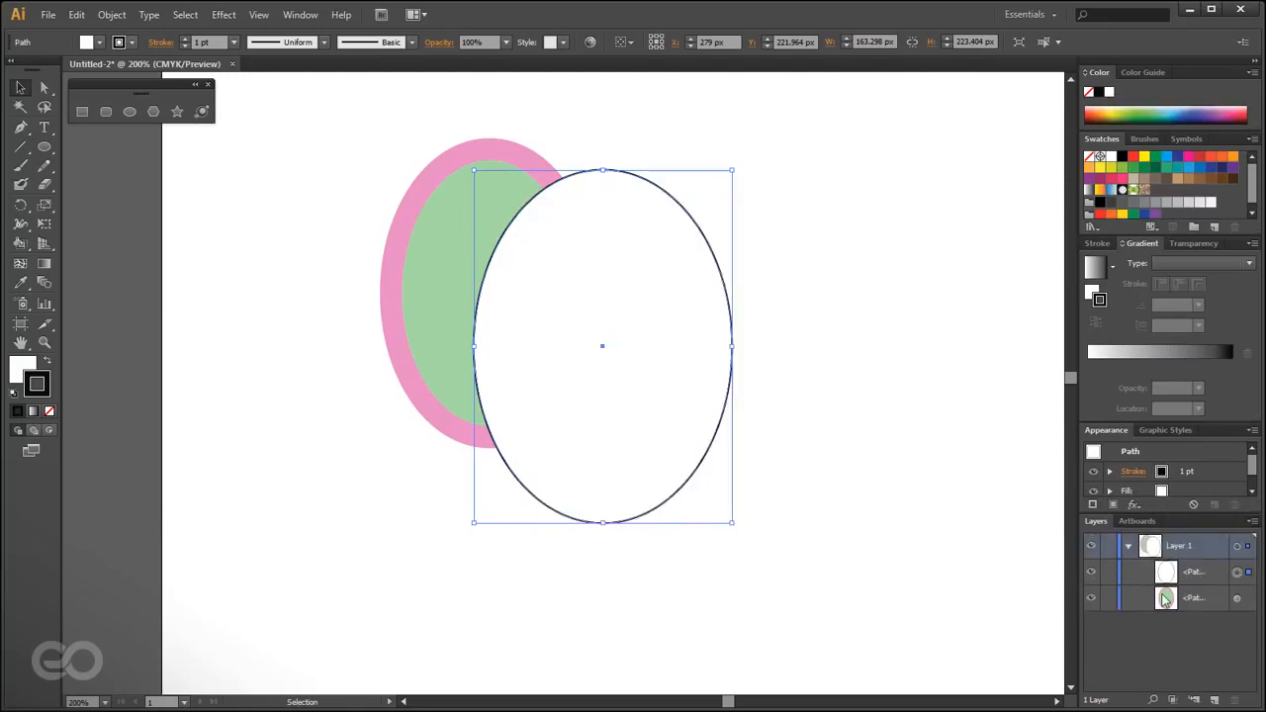
- Switch the row size of the Layers panel to the custom Other option
{"action": "left_click", "coordinate": [1252, 521]}
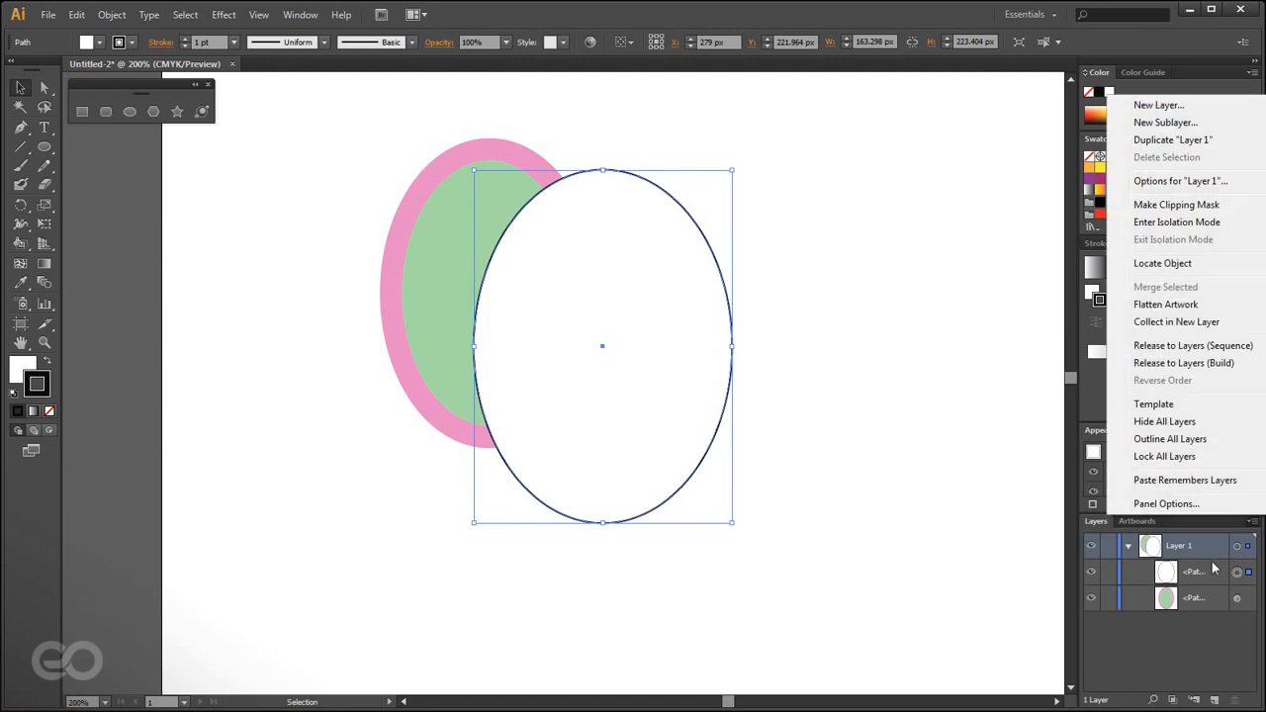
{"action": "left_click", "coordinate": [1166, 503]}
{"action": "left_click", "coordinate": [558, 328]}
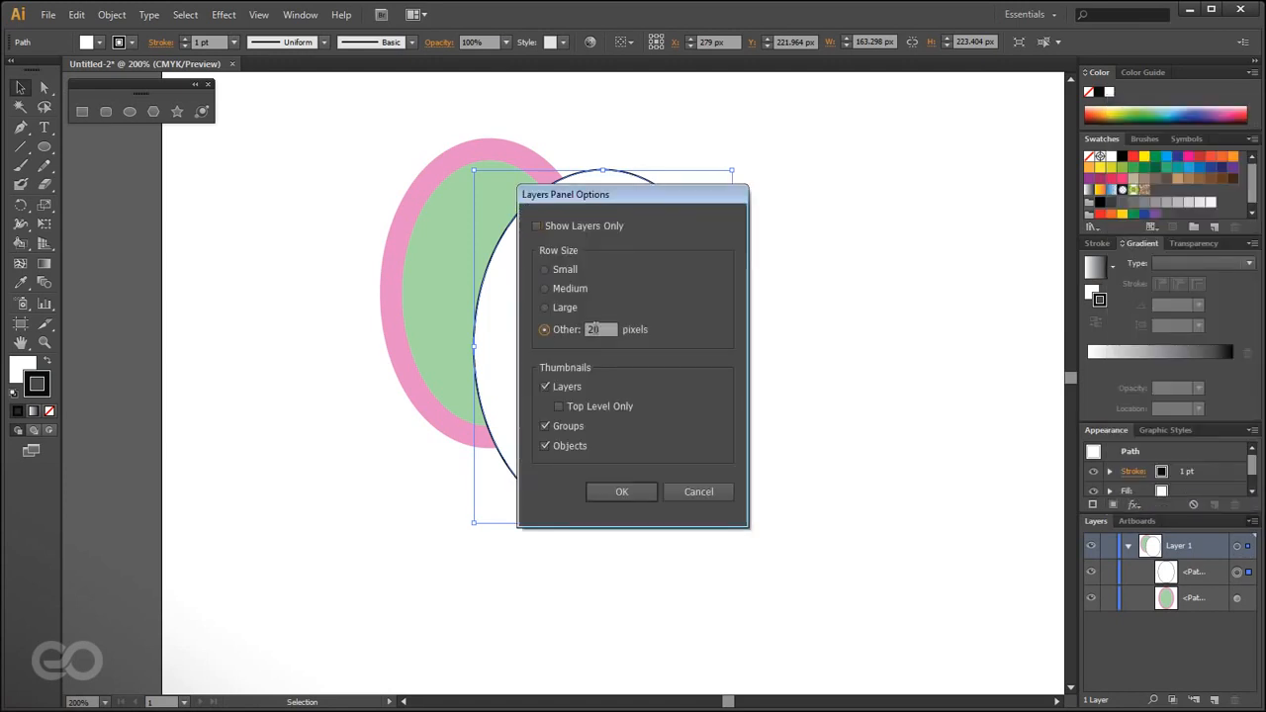
{"action": "left_click", "coordinate": [619, 491]}
- Set the custom row size of the Layers panel to 60 pixels
{"action": "left_click", "coordinate": [1253, 524]}
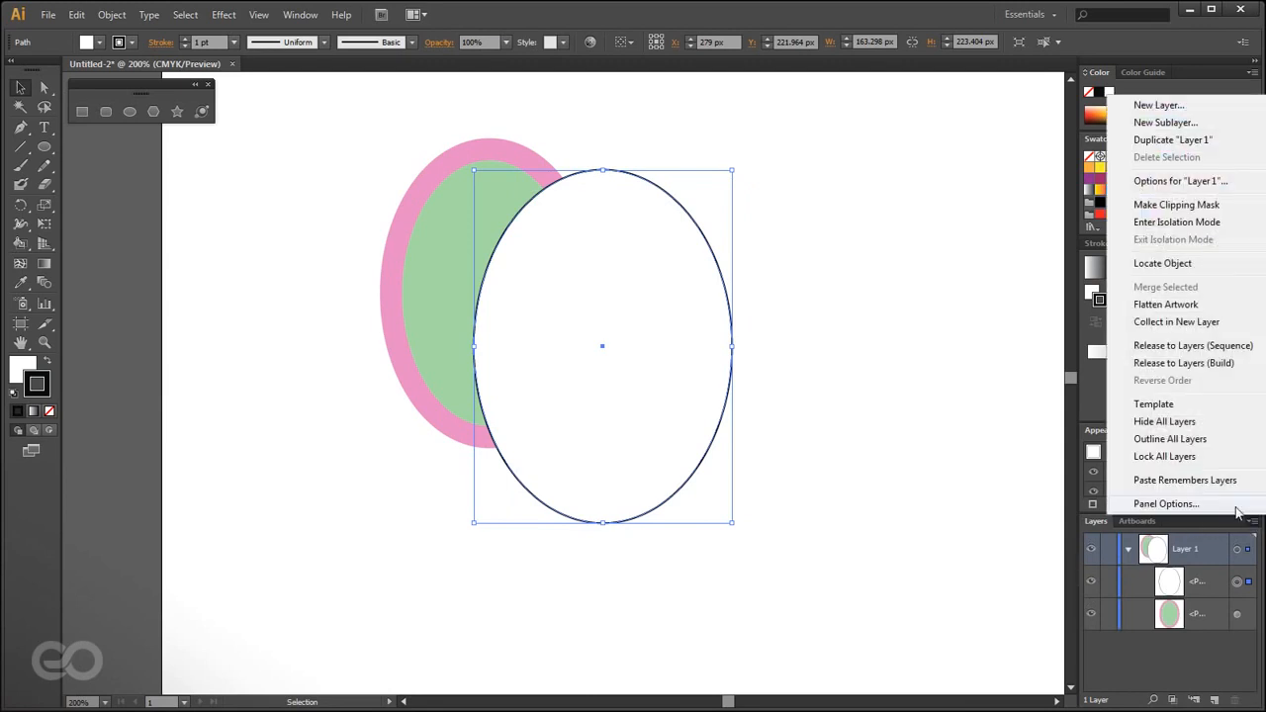
{"action": "left_click", "coordinate": [1166, 503]}
{"action": "double_click", "coordinate": [591, 330]}
{"action": "type", "text": "60"}
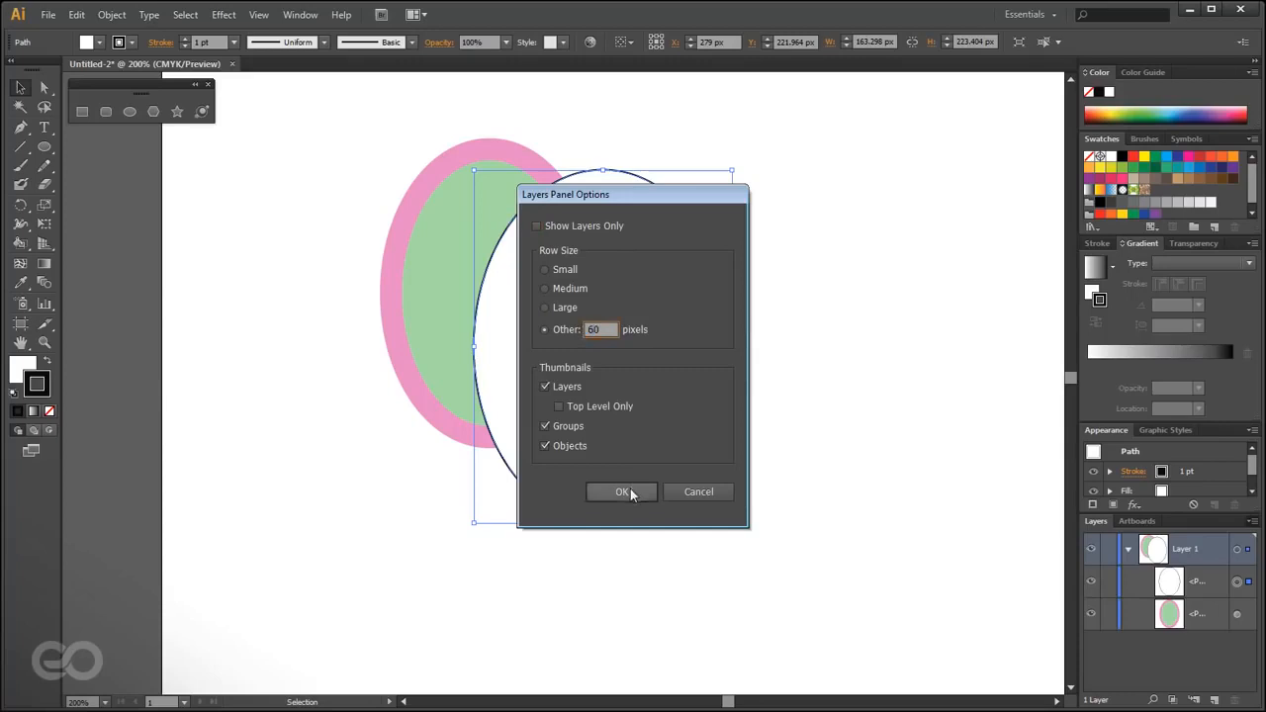
{"action": "left_click", "coordinate": [625, 491]}
- Widen the panel dock, deselect the artwork, and highlight the green and white ellipses' entries in Layer 1 in turn
{"action": "left_click_drag", "start_coordinate": [1075, 512], "coordinate": [975, 512]}
{"action": "left_click", "coordinate": [832, 568]}
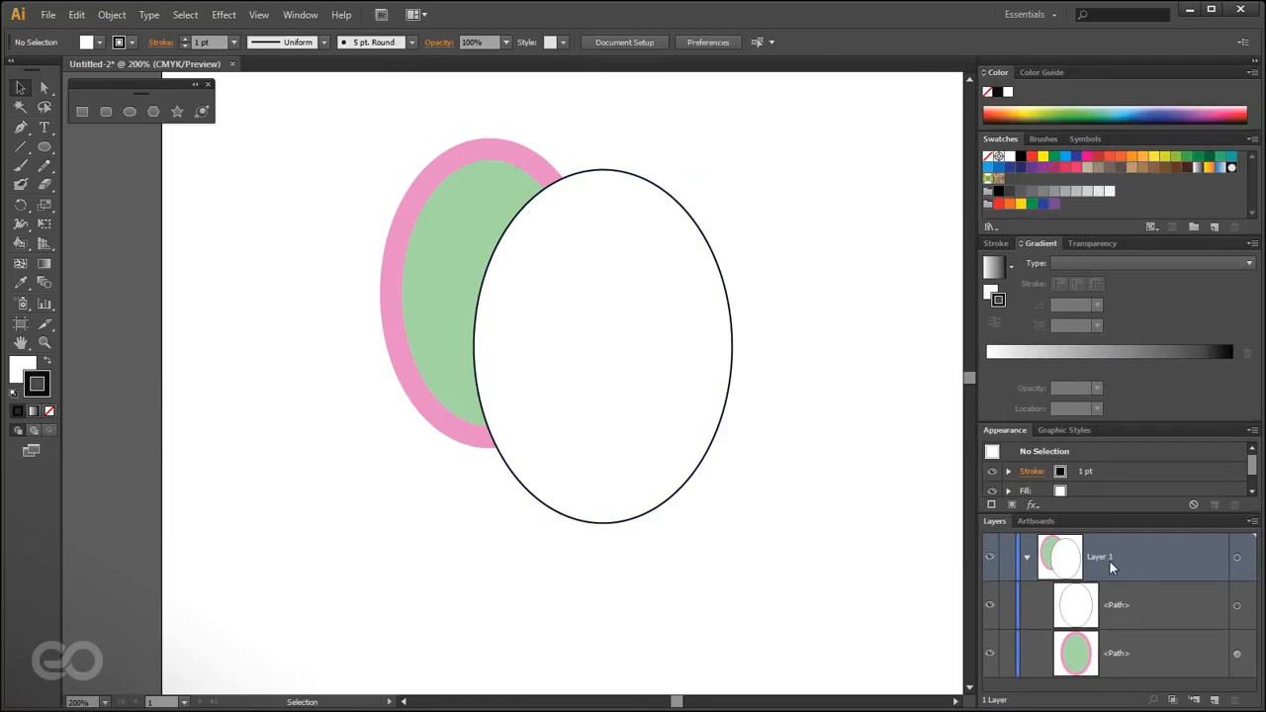
{"action": "left_click", "coordinate": [1145, 653]}
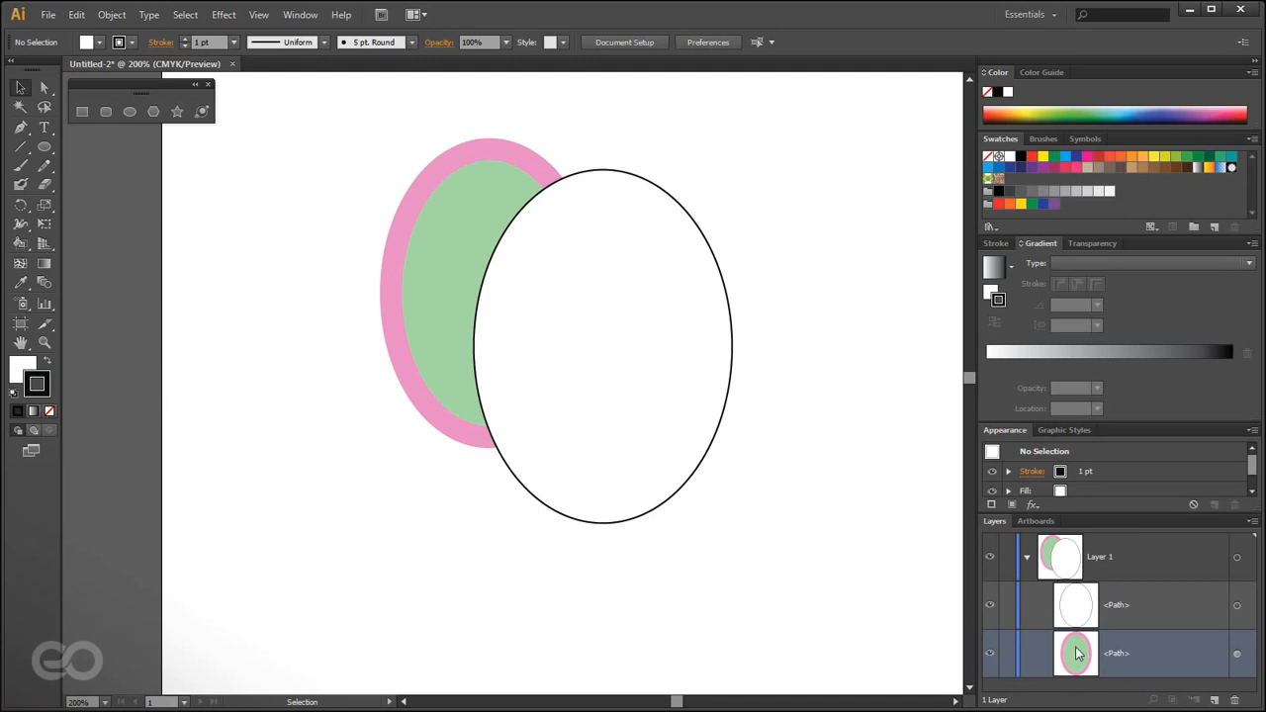
{"action": "left_click", "coordinate": [1066, 600]}
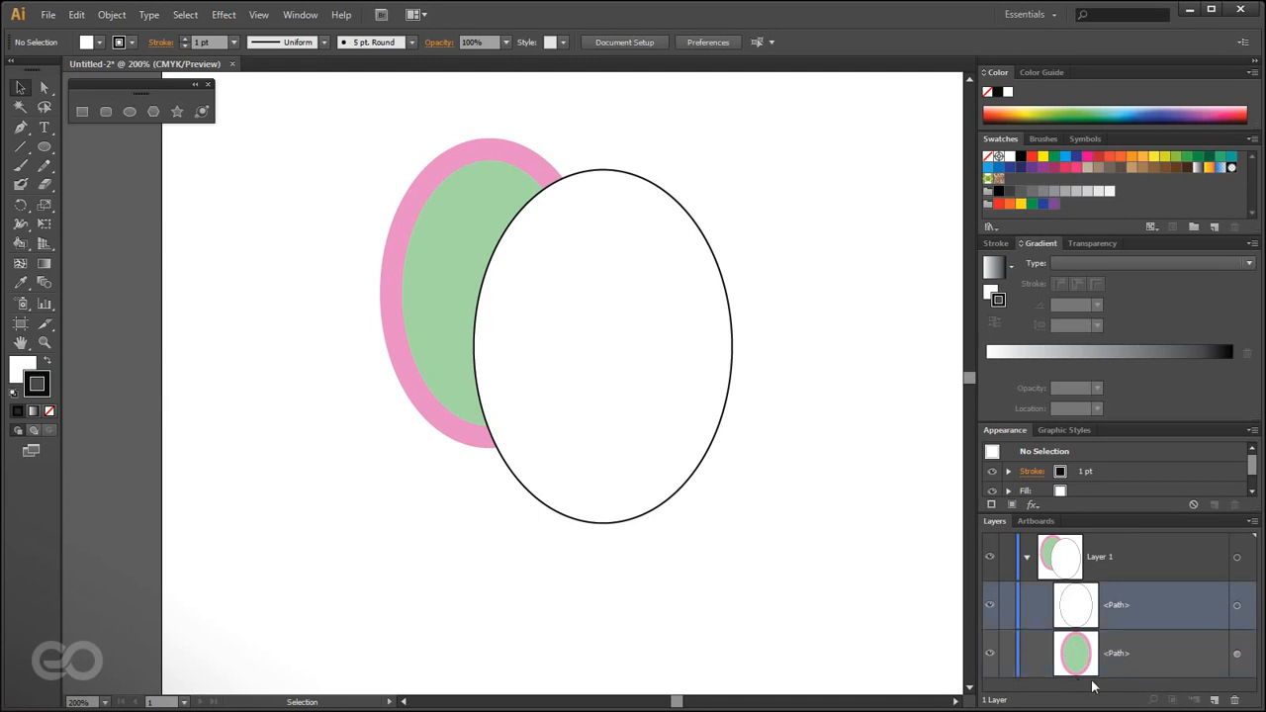
- Move the white ellipse slightly further over the green one, and restack the green ellipse's path above it in Layer 1
{"action": "left_click_drag", "start_coordinate": [611, 312], "coordinate": [583, 320]}
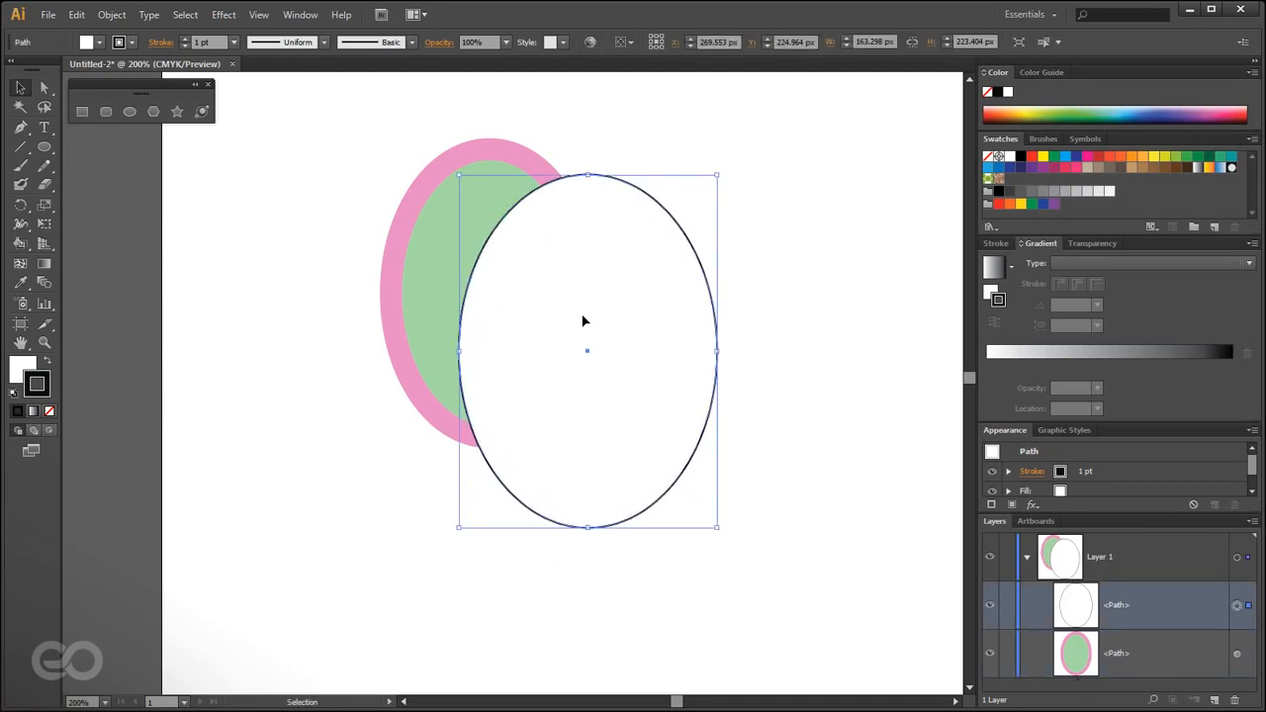
{"action": "left_click", "coordinate": [1137, 675]}
{"action": "left_click_drag", "start_coordinate": [1139, 663], "coordinate": [1136, 590]}
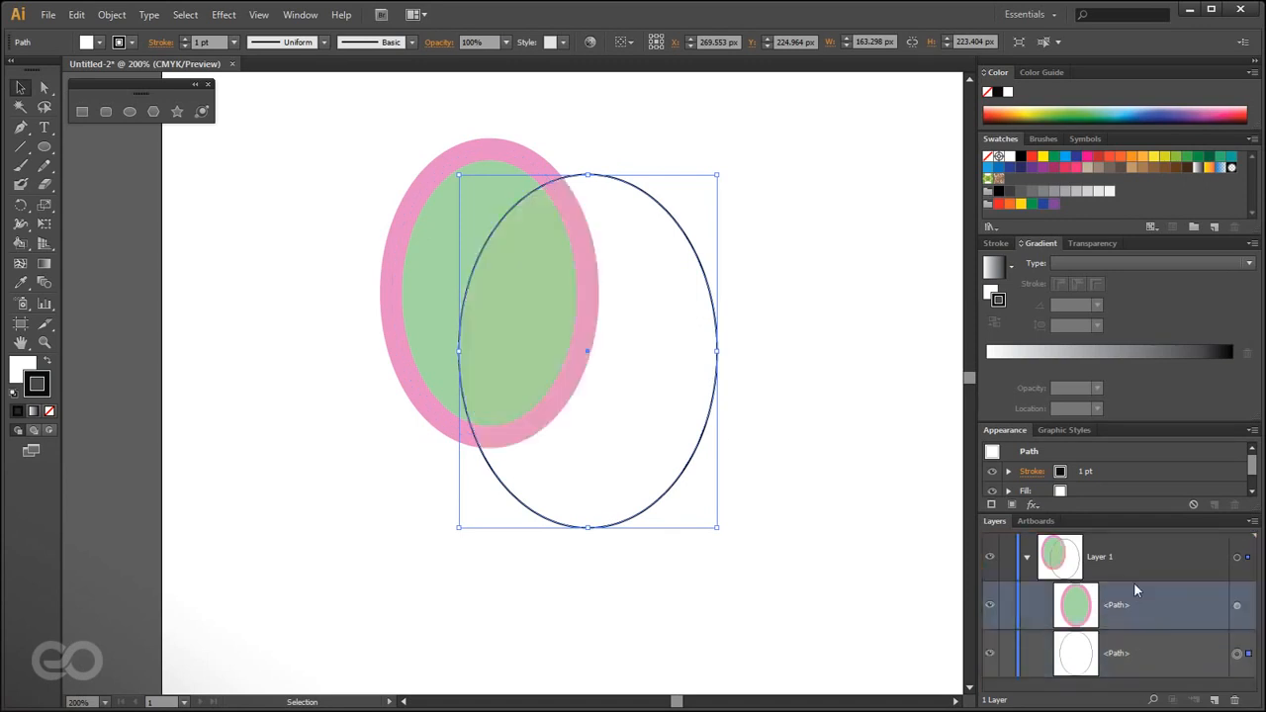
{"action": "left_click", "coordinate": [697, 605]}
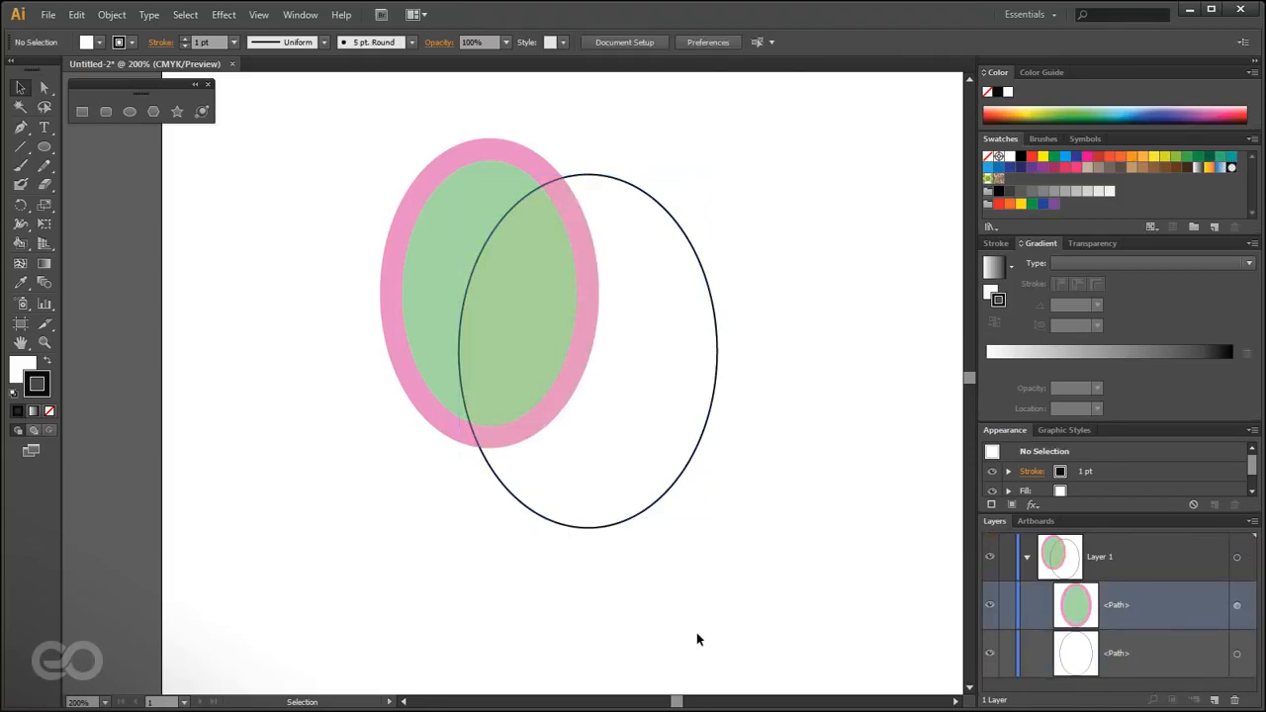
- Shift the green ellipse slightly up and to the left, and fill the white ellipse with blue
{"action": "mouse_move", "coordinate": [393, 260]}
{"action": "left_mouse_down"}
{"action": "mouse_move", "coordinate": [389, 291]}
{"action": "mouse_move", "coordinate": [401, 229]}
{"action": "left_mouse_up"}
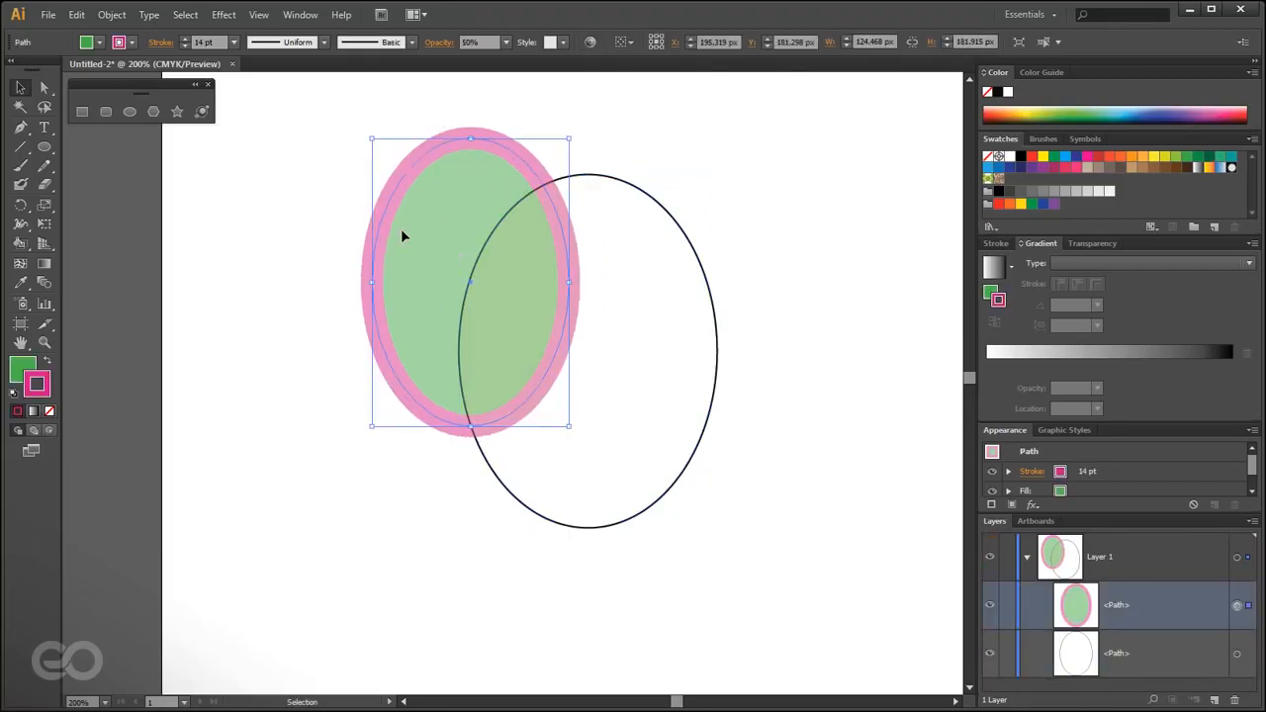
{"action": "left_click", "coordinate": [646, 510]}
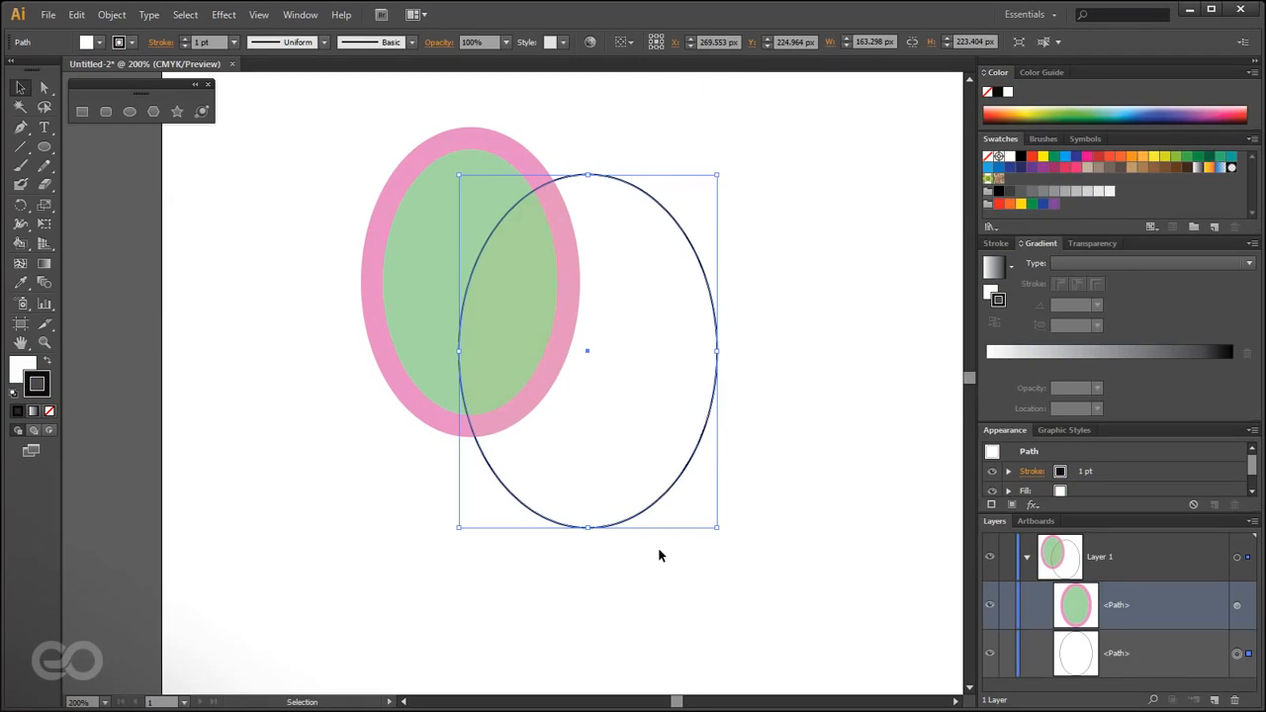
{"action": "key", "text": "x"}
{"action": "left_click", "coordinate": [1165, 104]}
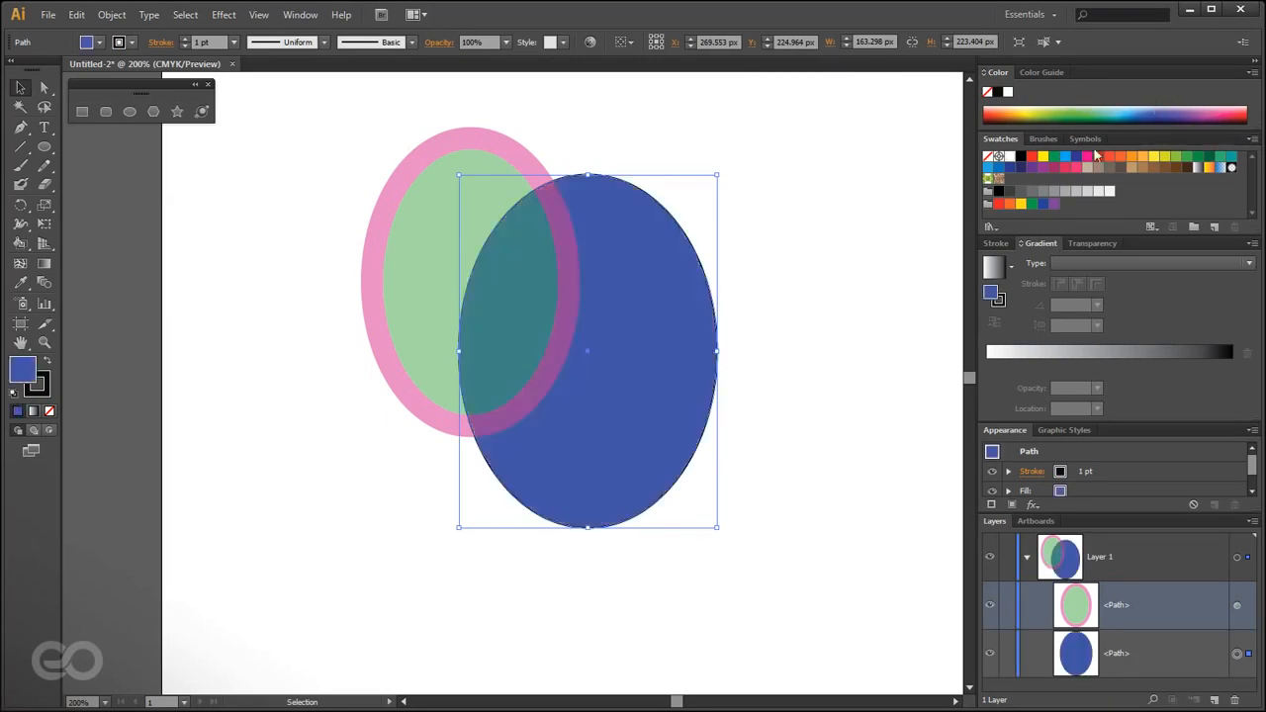
{"action": "left_click", "coordinate": [835, 453]}
- Move the green ellipse slightly higher over the blue one, select each ellipse in turn, and deselect everything
{"action": "left_click_drag", "start_coordinate": [445, 282], "coordinate": [456, 252]}
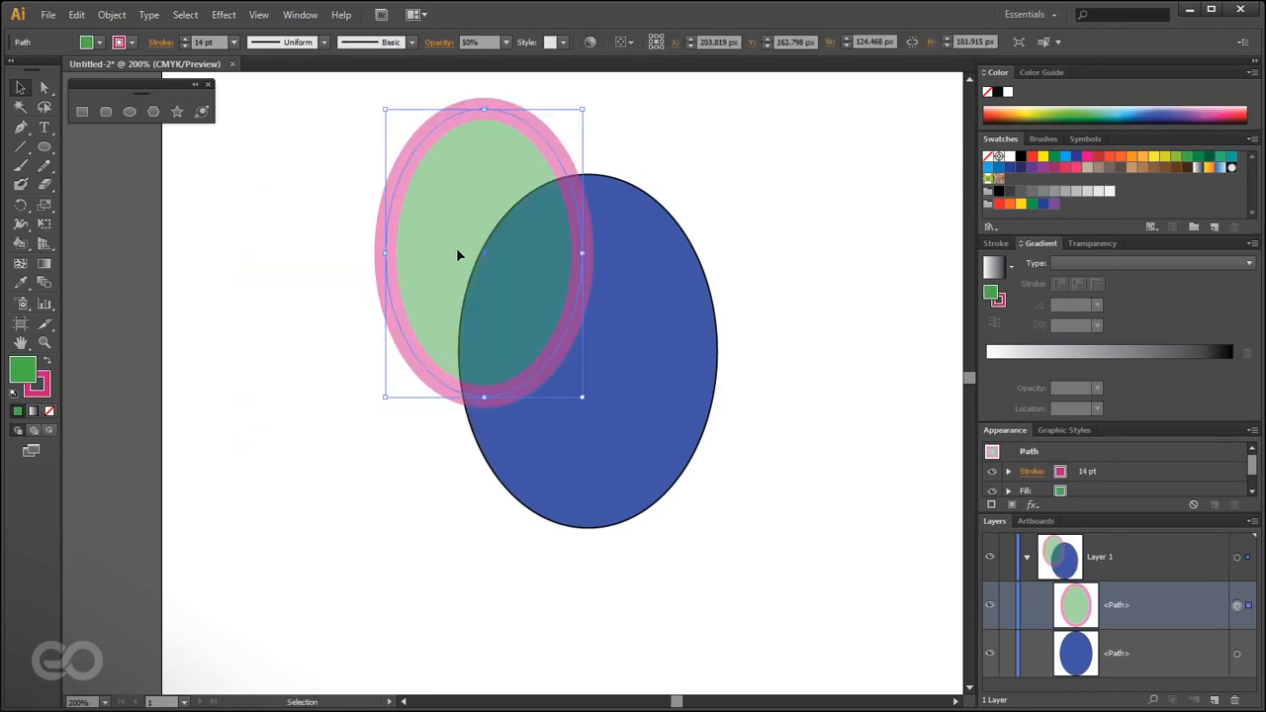
{"action": "left_click", "coordinate": [789, 259]}
{"action": "left_click", "coordinate": [683, 436]}
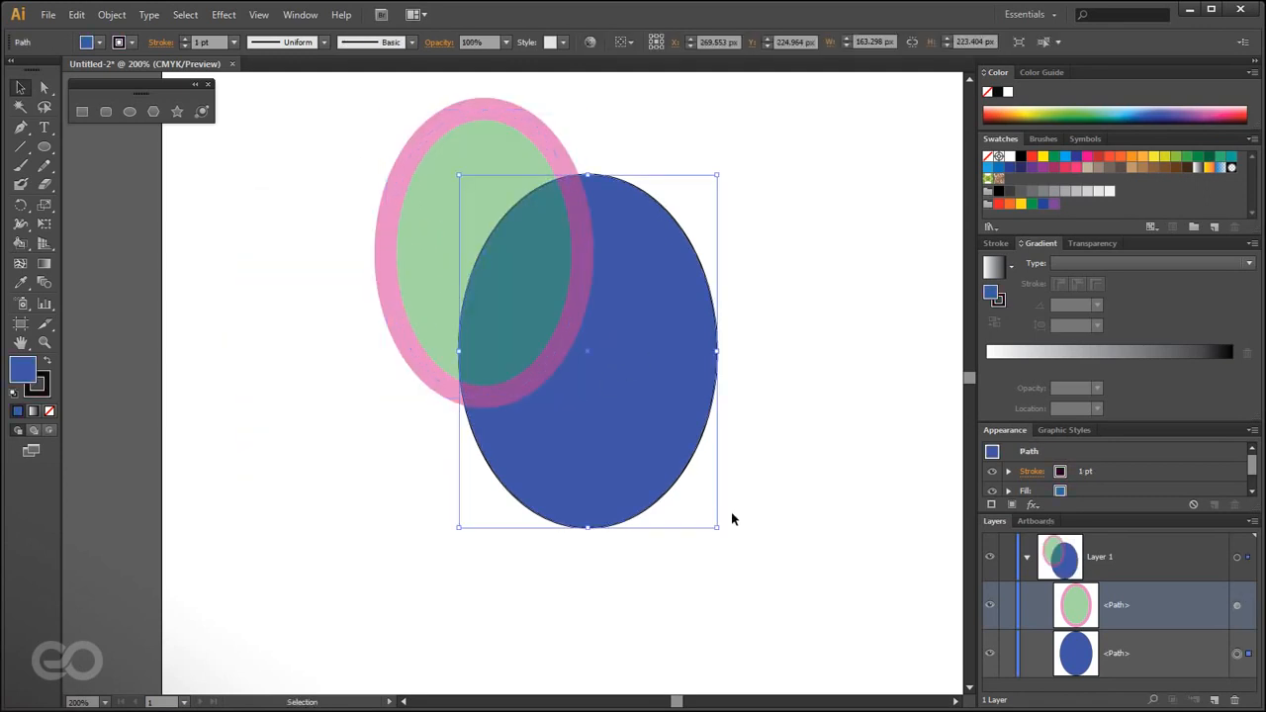
{"action": "left_click", "coordinate": [781, 551]}
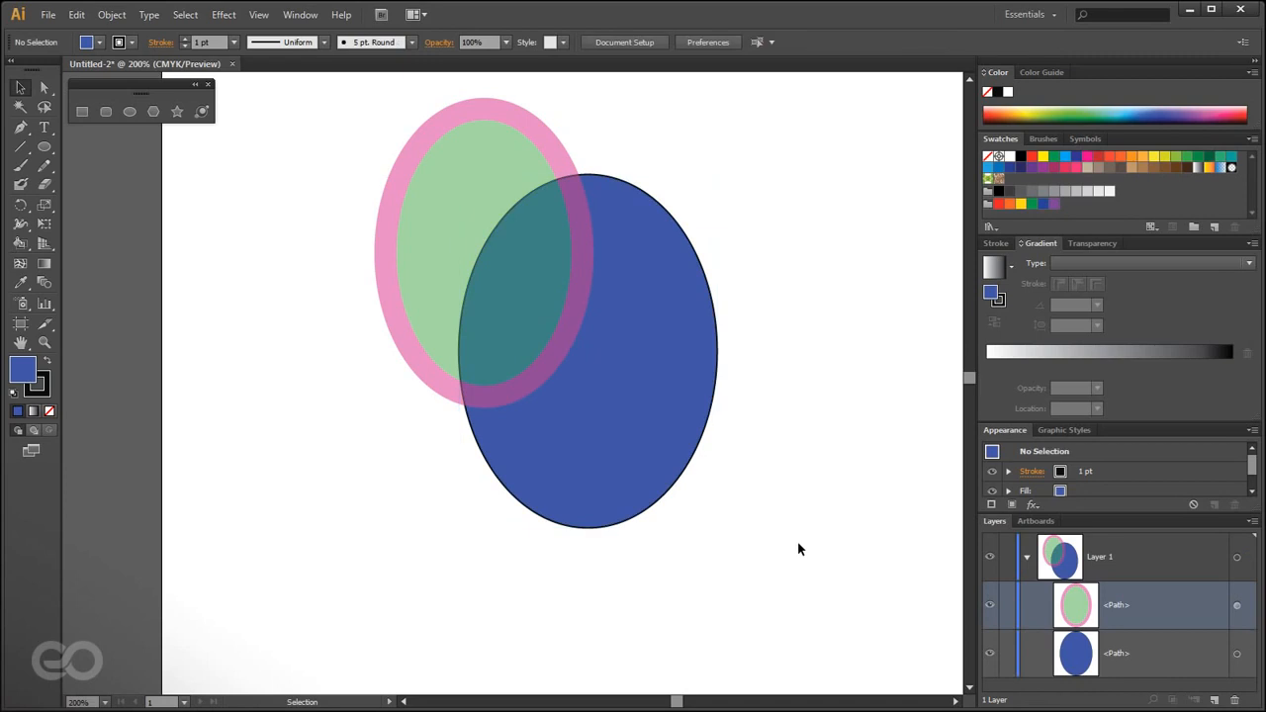
{"action": "left_click", "coordinate": [426, 191]}
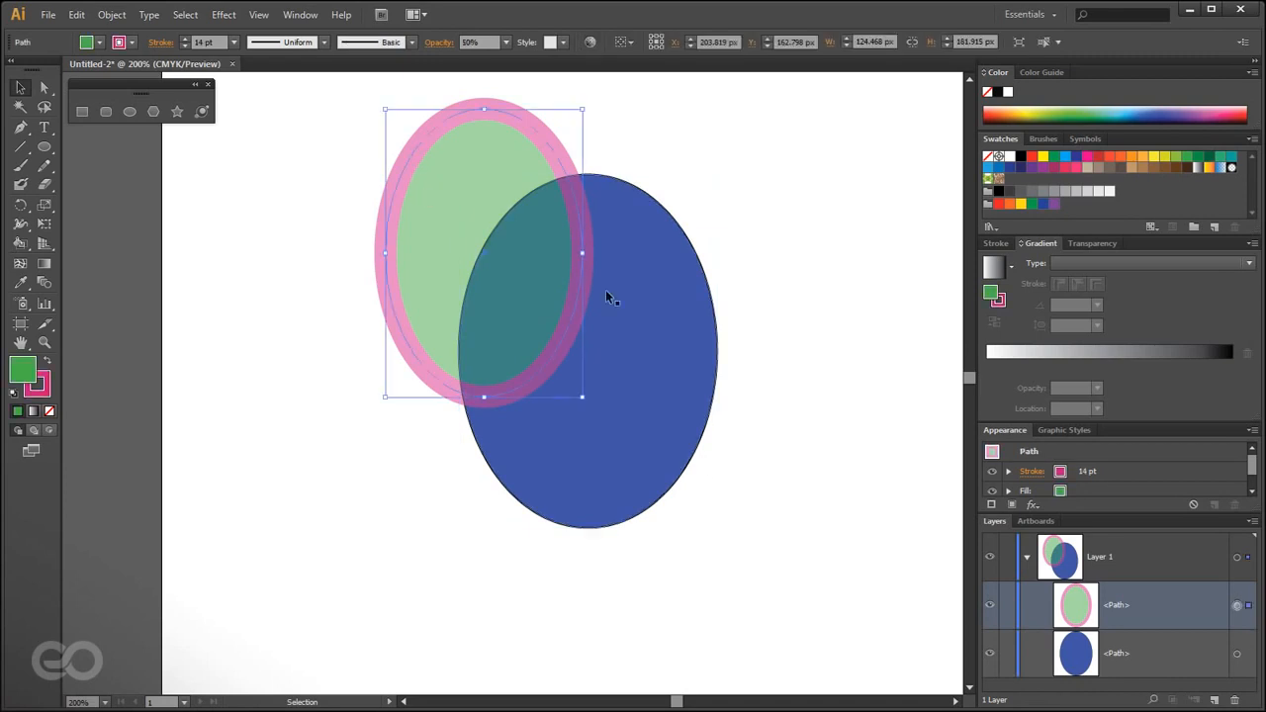
{"action": "left_click", "coordinate": [619, 319]}
{"action": "left_click", "coordinate": [797, 488]}
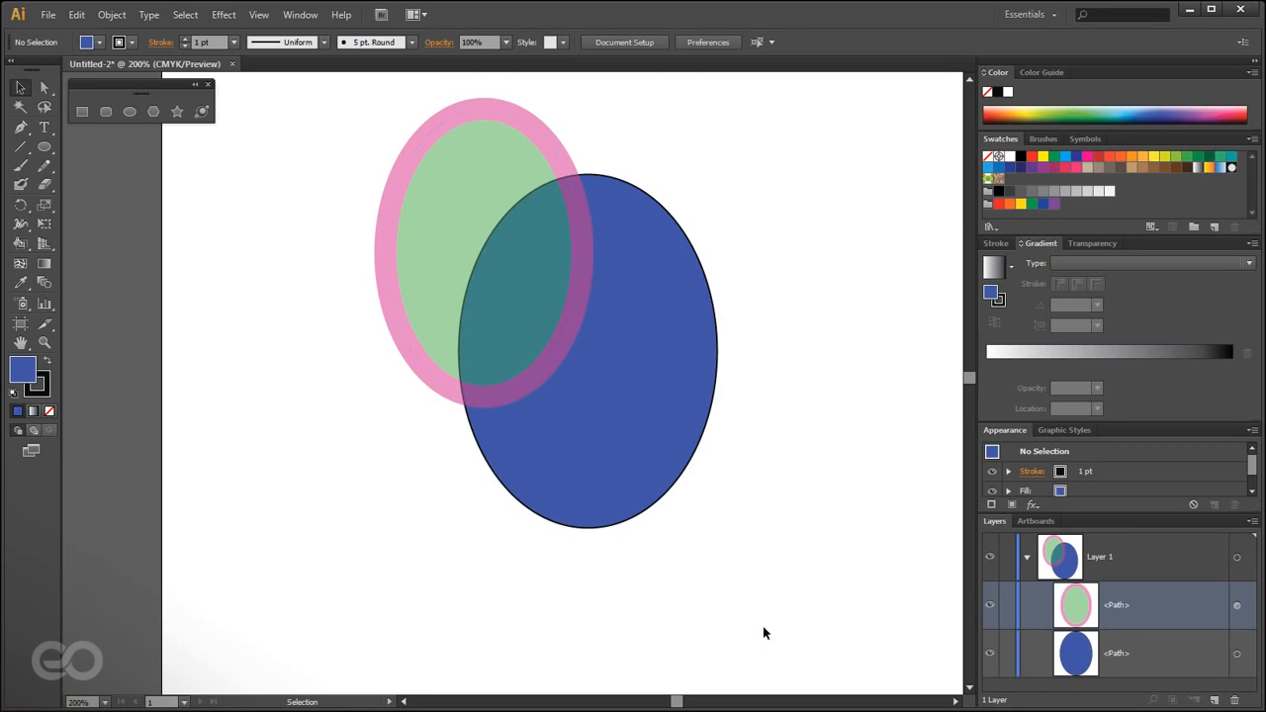
- Select the green ellipse and set its blending mode to Darken
{"action": "left_click", "coordinate": [475, 265]}
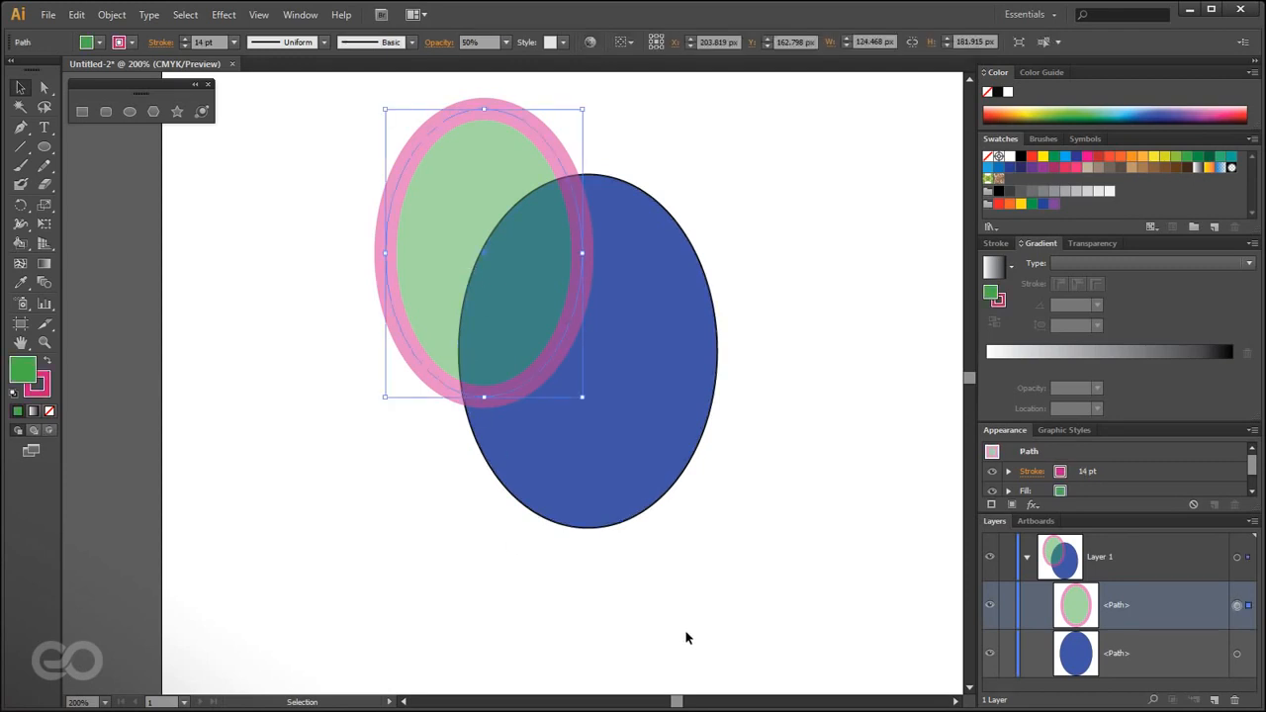
{"action": "left_click", "coordinate": [1084, 244]}
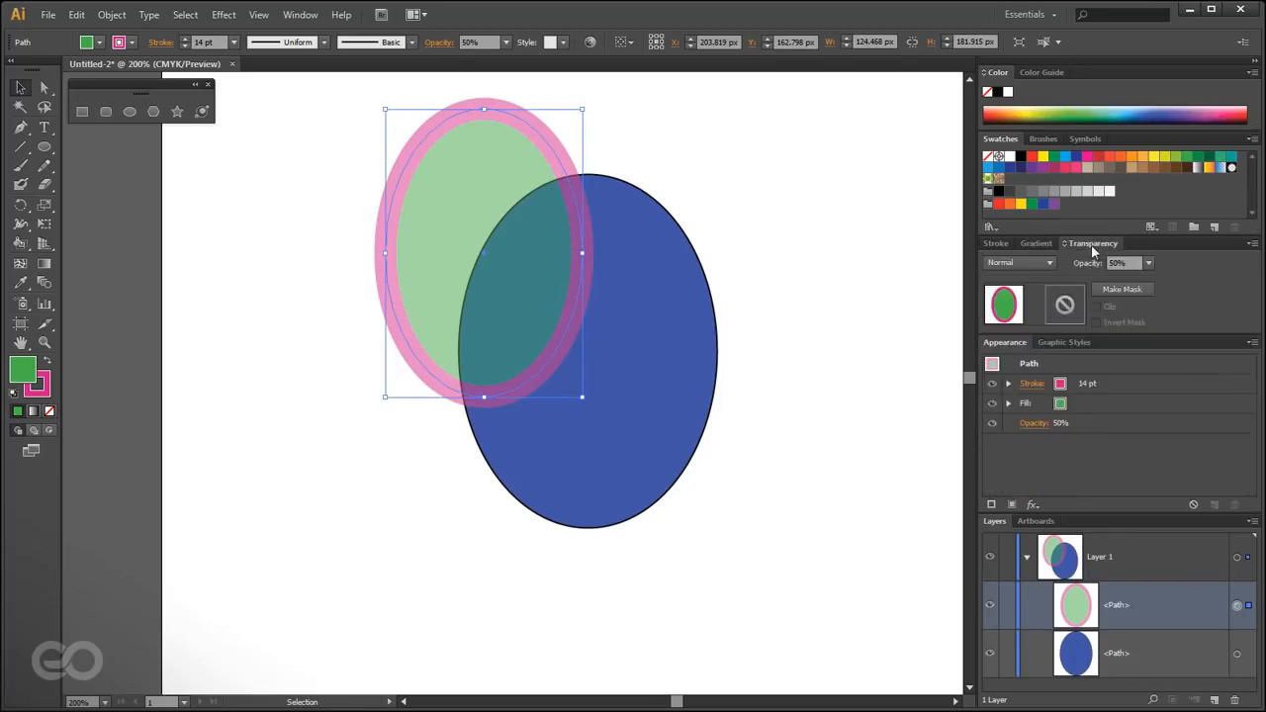
{"action": "left_click", "coordinate": [994, 263]}
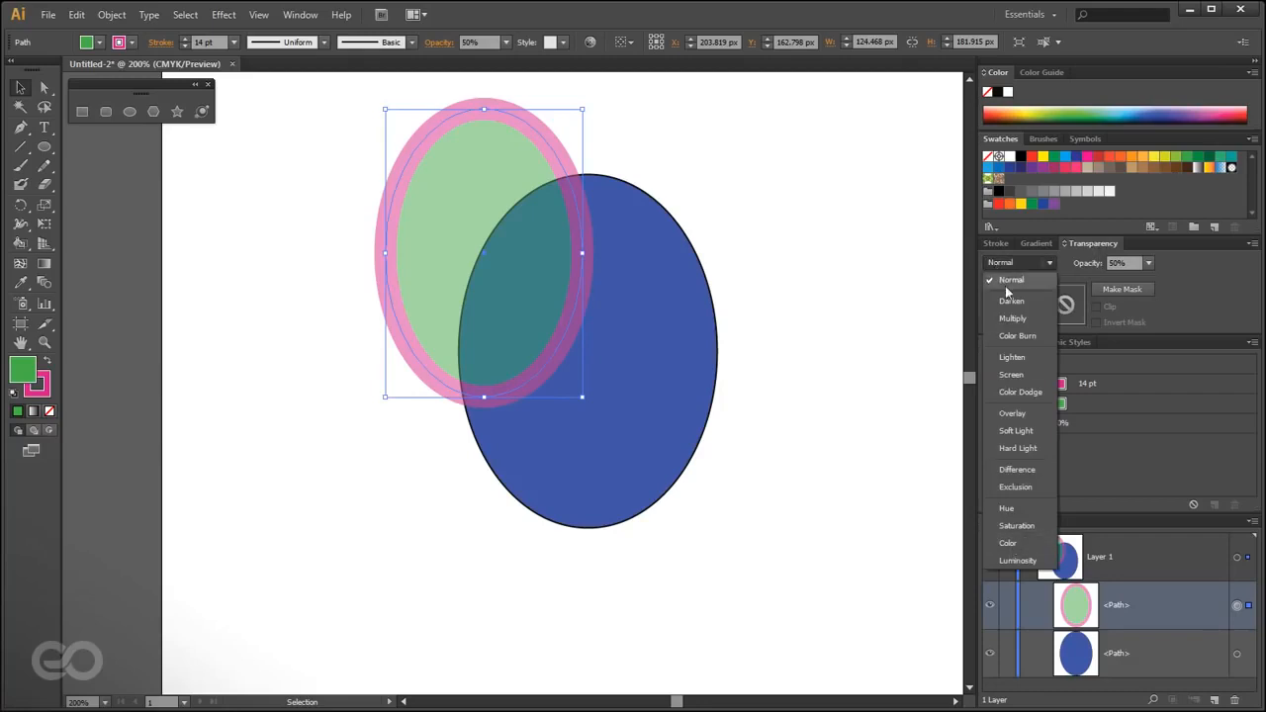
{"action": "left_click", "coordinate": [1005, 301]}
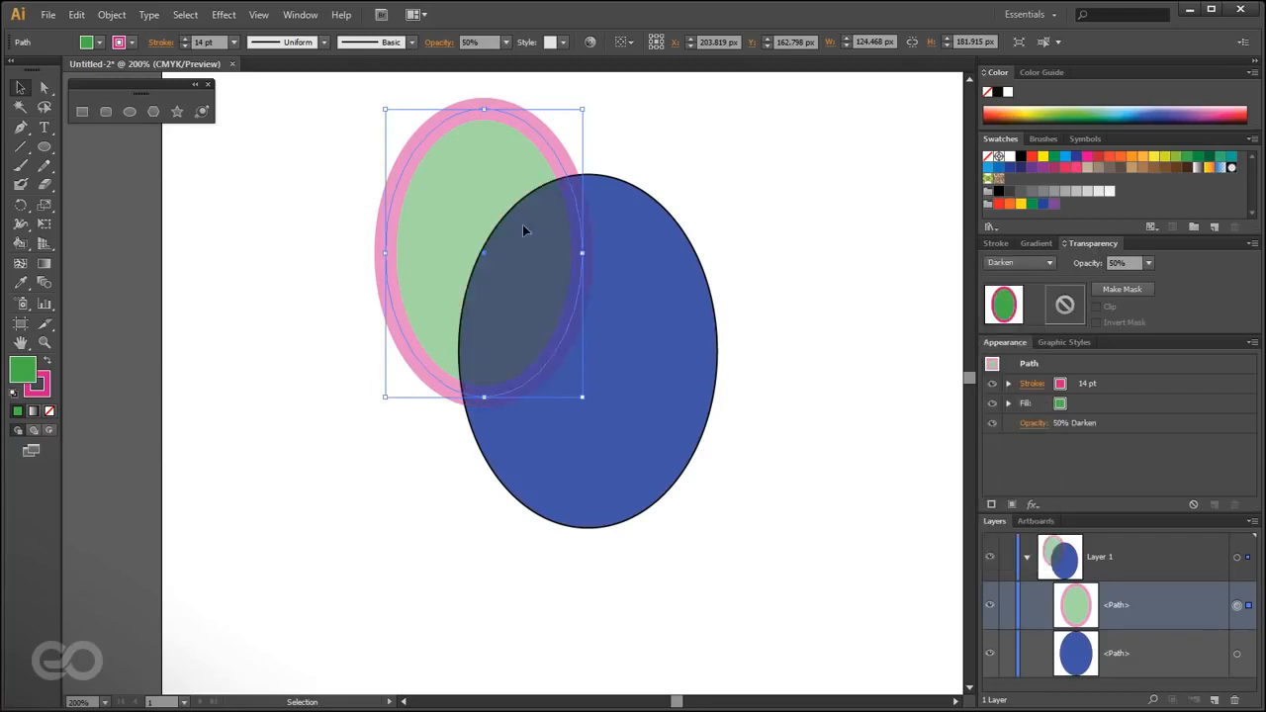
- Try the Multiply blending mode on the green ellipse, set it to Screen instead, and deselect the ellipse
{"action": "left_click", "coordinate": [1014, 263]}
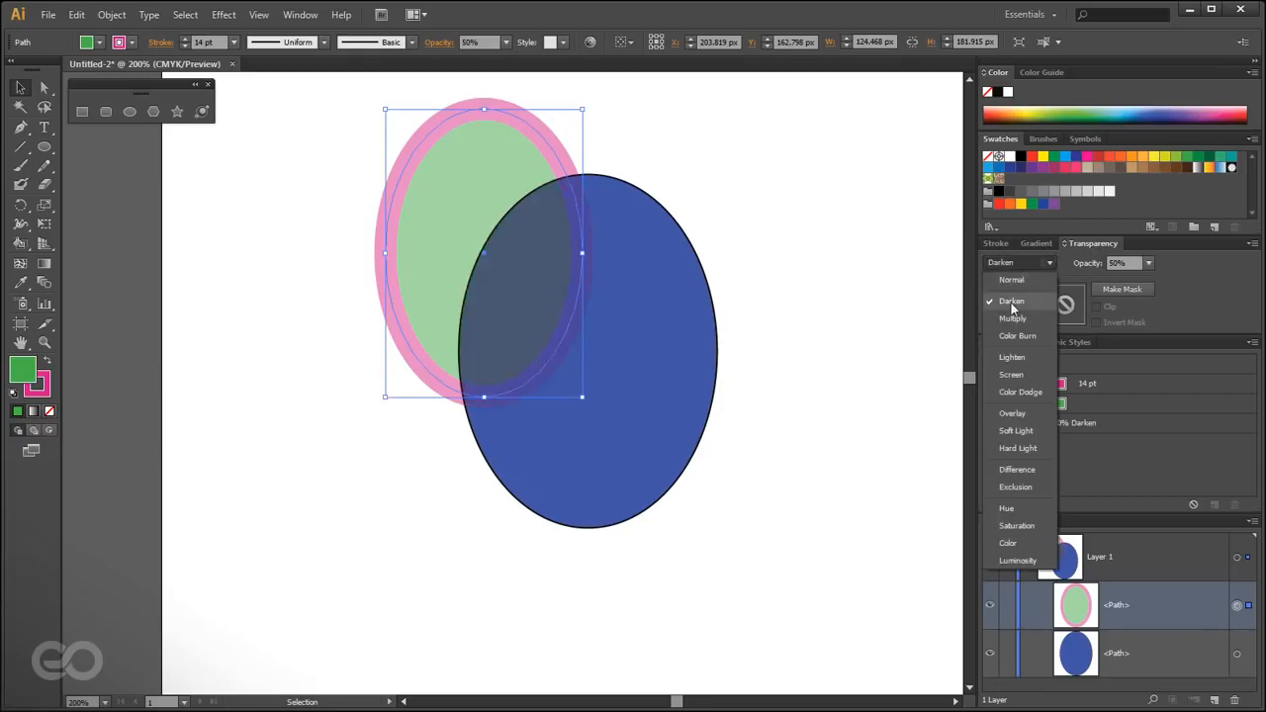
{"action": "left_click", "coordinate": [1012, 319]}
{"action": "left_click", "coordinate": [1013, 263]}
{"action": "left_click", "coordinate": [1010, 375]}
{"action": "left_click", "coordinate": [756, 327]}
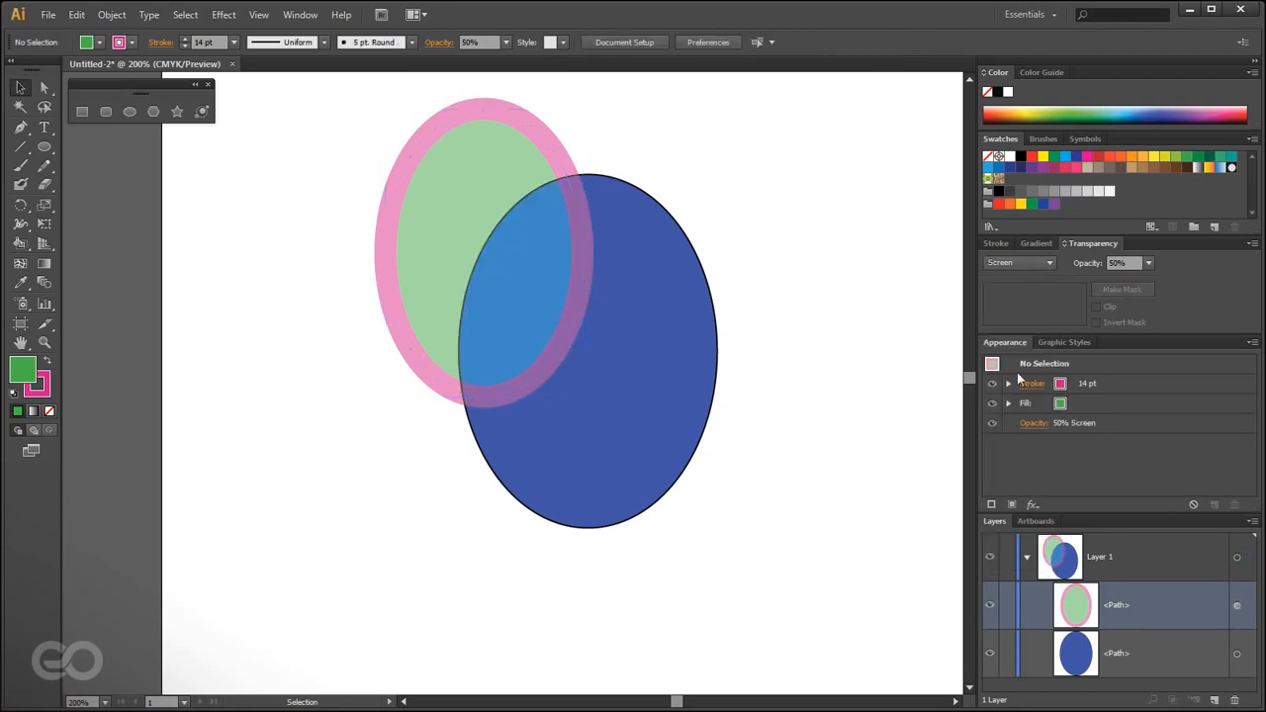
- Set the green ellipse's opacity to 100% and reposition it to overlap only the upper-left edge of the blue ellipse
{"action": "left_click_drag", "start_coordinate": [446, 294], "coordinate": [475, 314]}
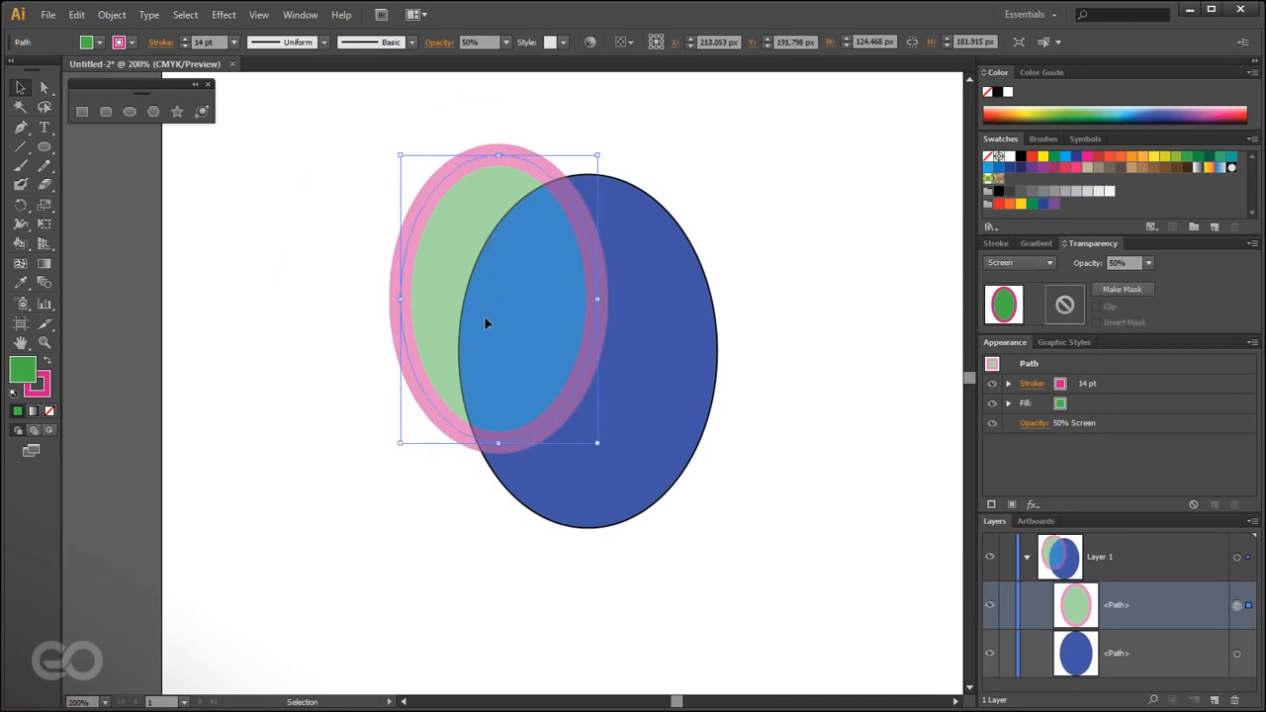
{"action": "left_click", "coordinate": [1148, 264]}
{"action": "left_click", "coordinate": [1160, 452]}
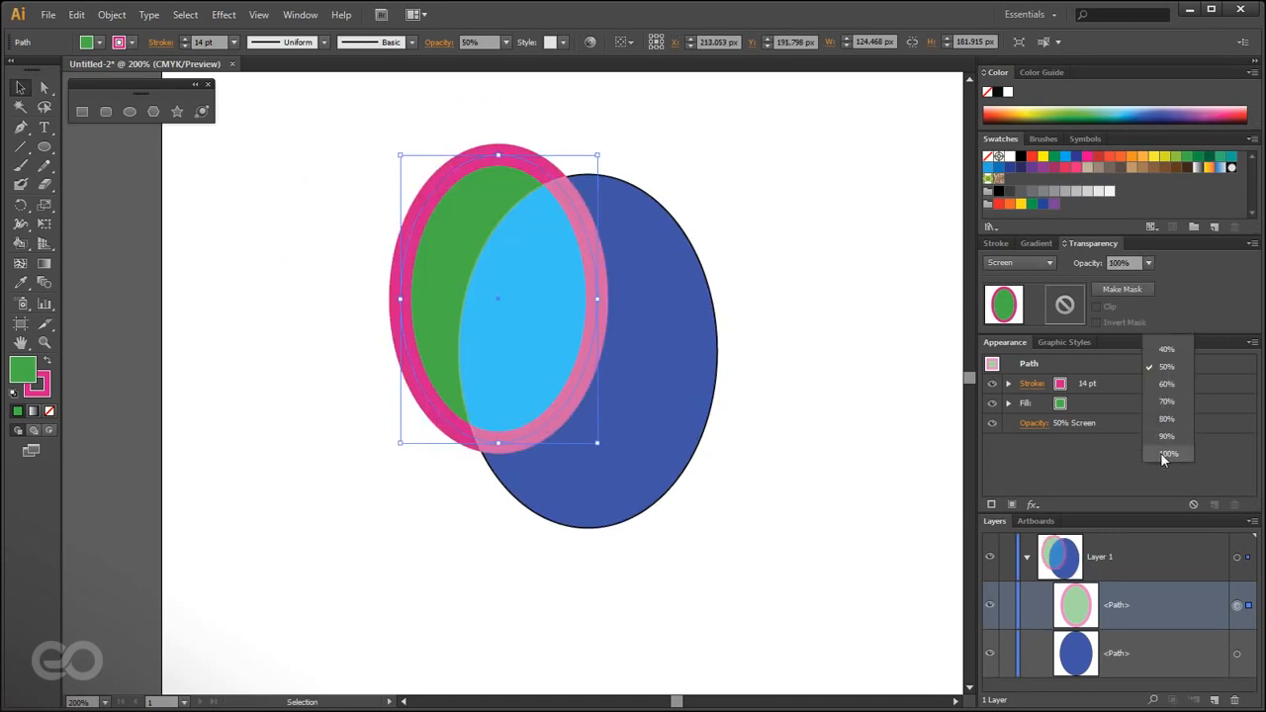
{"action": "left_click", "coordinate": [307, 287]}
{"action": "left_click_drag", "start_coordinate": [474, 290], "coordinate": [424, 188]}
{"action": "left_click", "coordinate": [830, 410]}
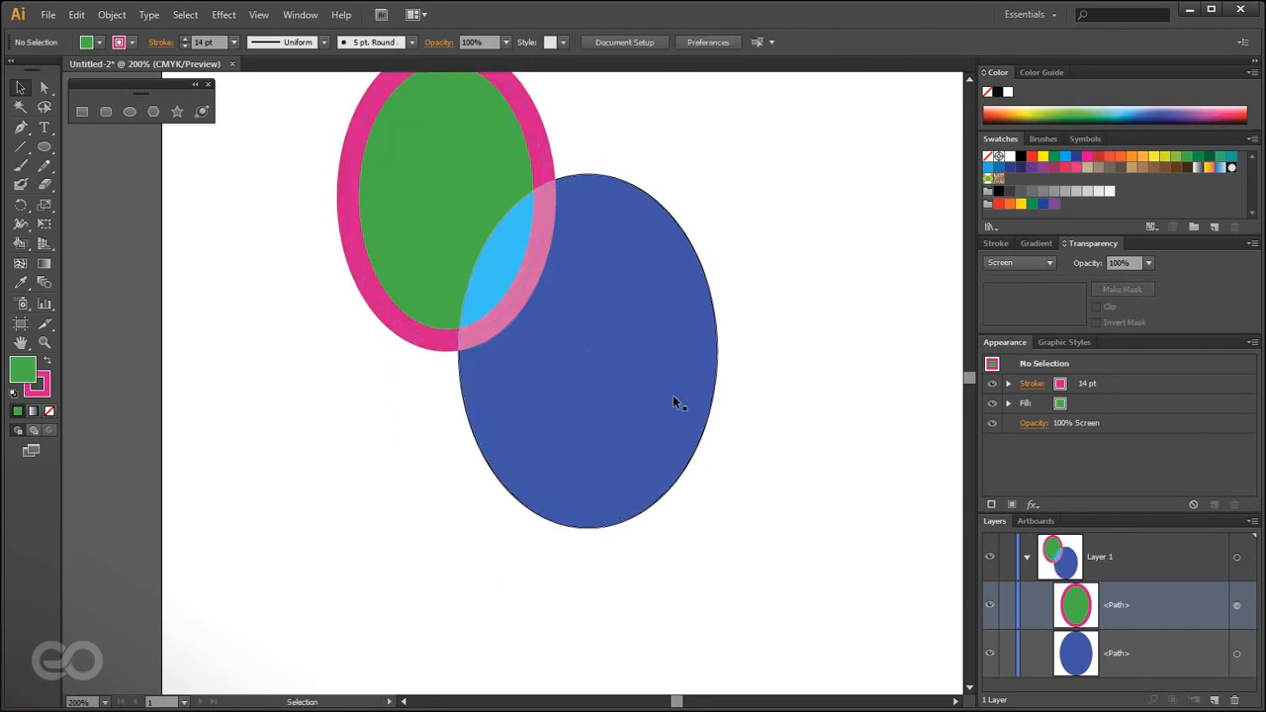
- Move the green ellipse slightly down and right so it overlaps more of the blue ellipse, and deselect it
{"action": "left_click_drag", "start_coordinate": [454, 260], "coordinate": [471, 315]}
{"action": "left_click", "coordinate": [814, 463]}
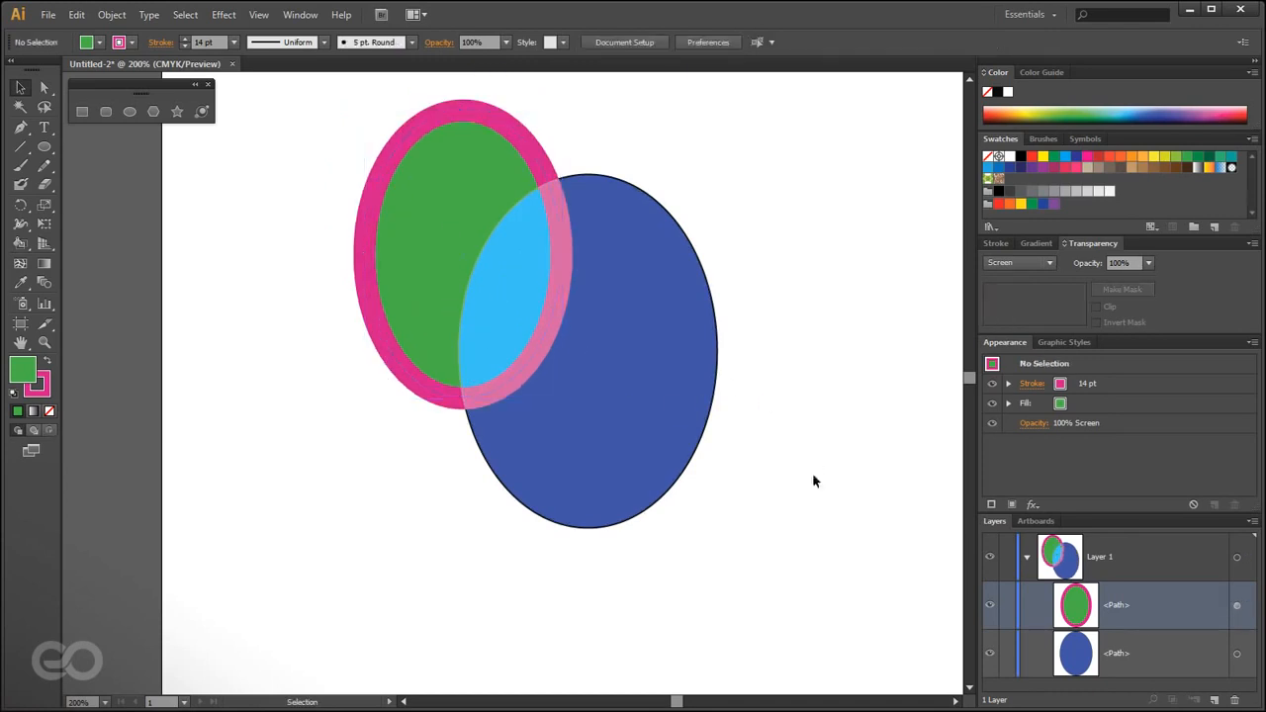
{"action": "scroll", "coordinate": [400, 575], "scroll_direction": "down", "scroll_amount": 1, "text": "alt"}
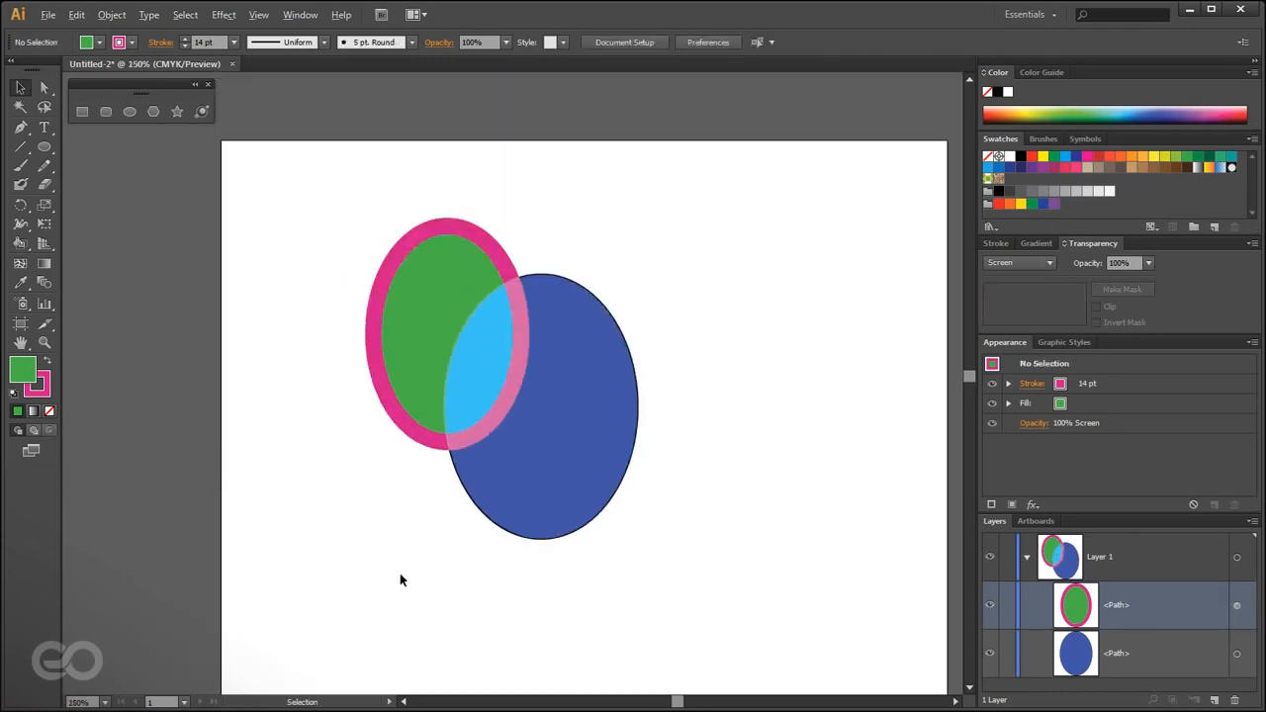
{"action": "scroll", "coordinate": [485, 389], "scroll_direction": "up", "scroll_amount": 1, "text": "alt"}
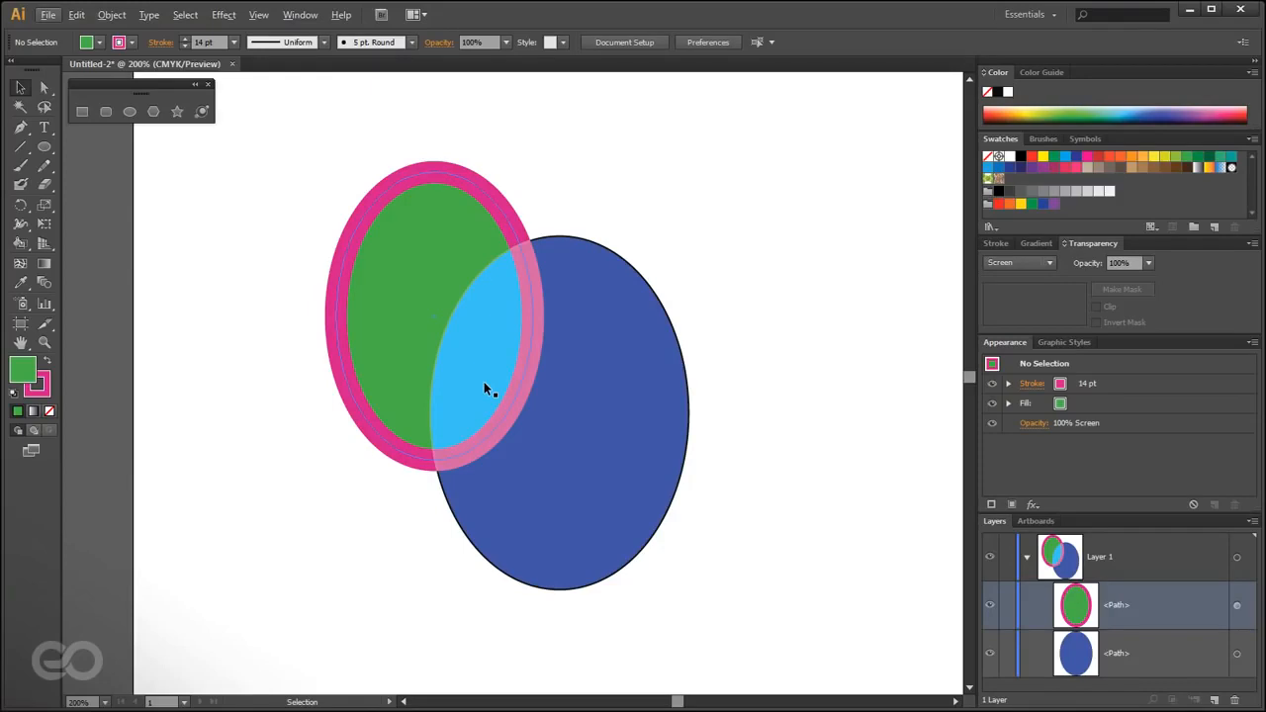
- Select the green ellipse and display the complete set of stroke options, including cap, corner, alignment and dashes
{"action": "left_click", "coordinate": [416, 382]}
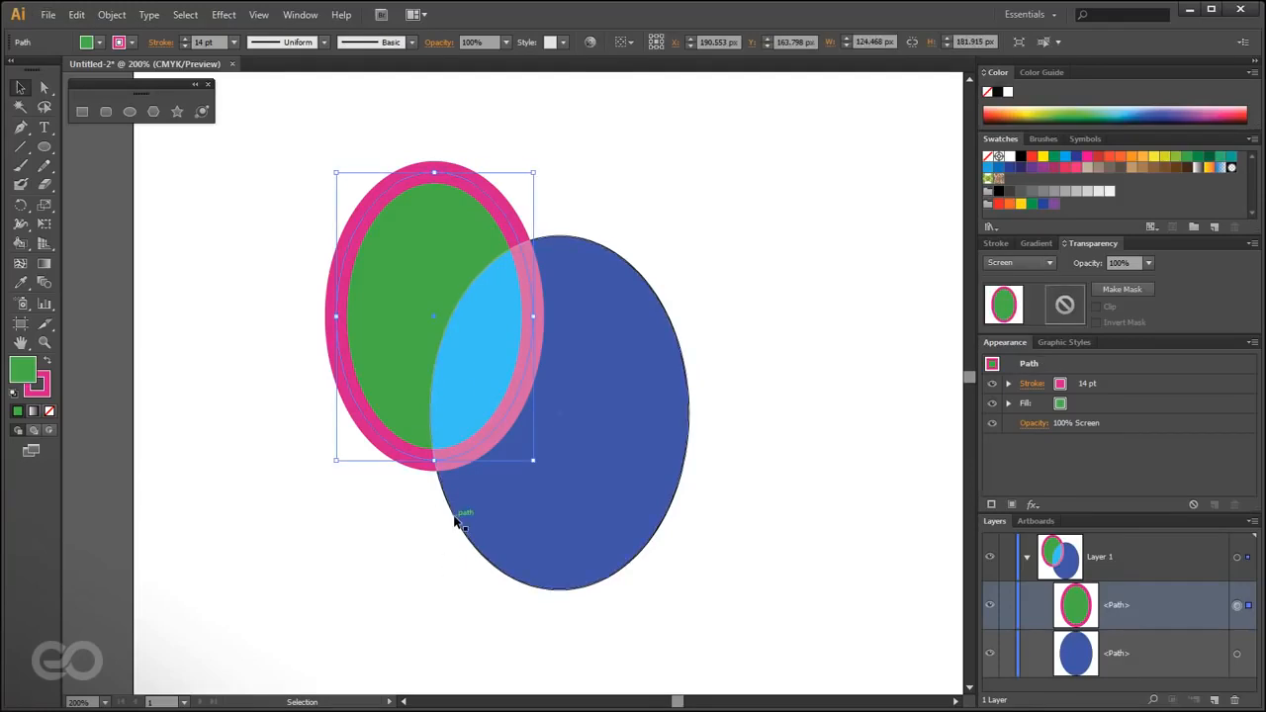
{"action": "left_click", "coordinate": [400, 578]}
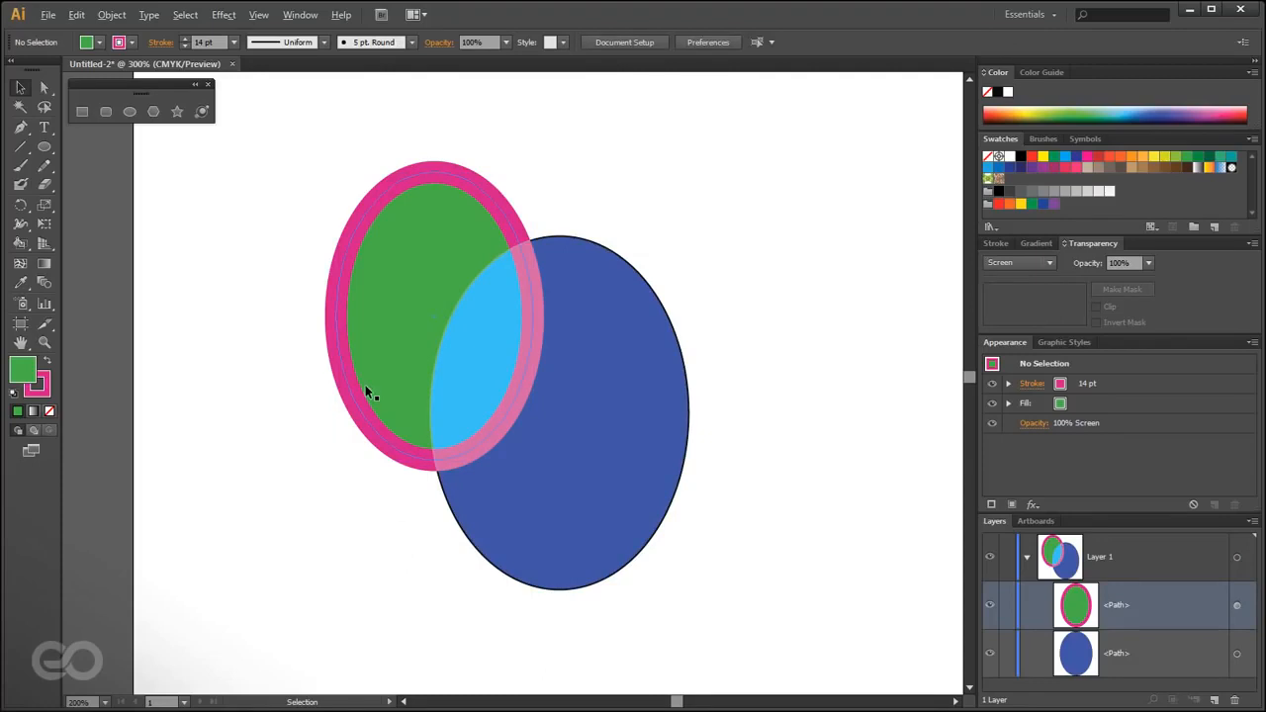
{"action": "scroll", "coordinate": [363, 559], "scroll_direction": "up", "scroll_amount": 1}
{"action": "left_click", "coordinate": [419, 364]}
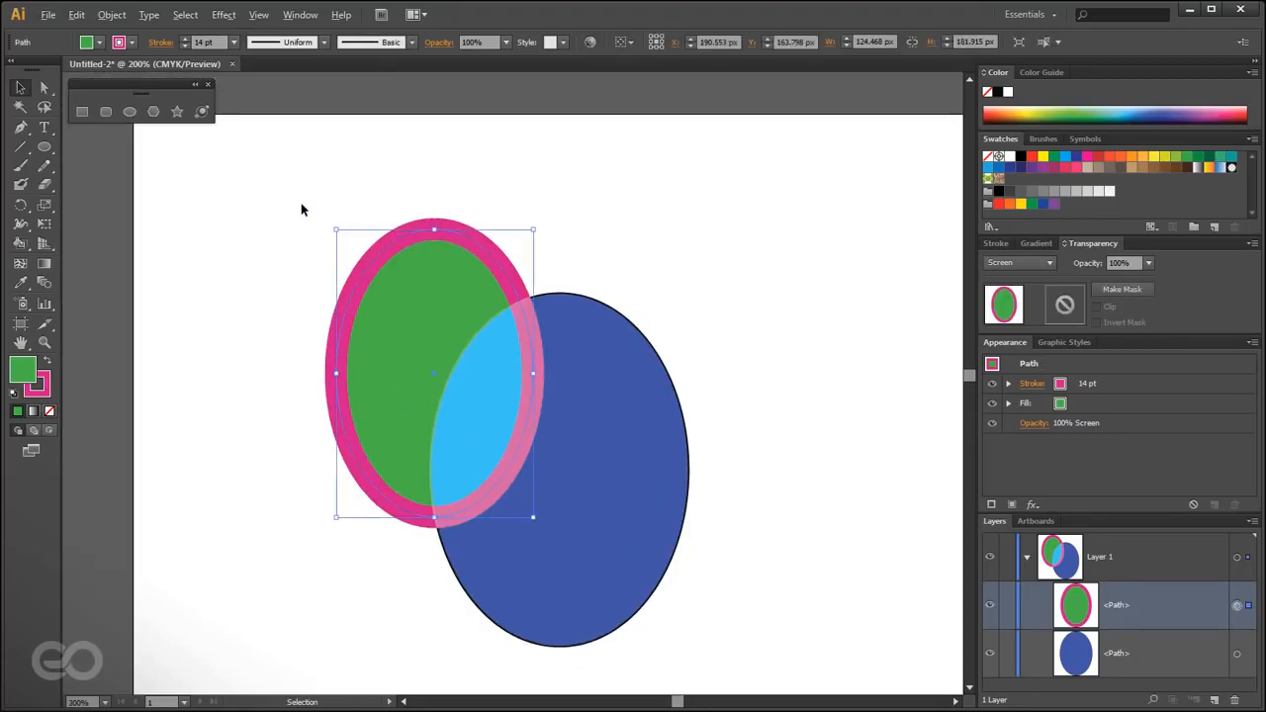
{"action": "scroll", "coordinate": [306, 208], "scroll_direction": "up", "scroll_amount": 1}
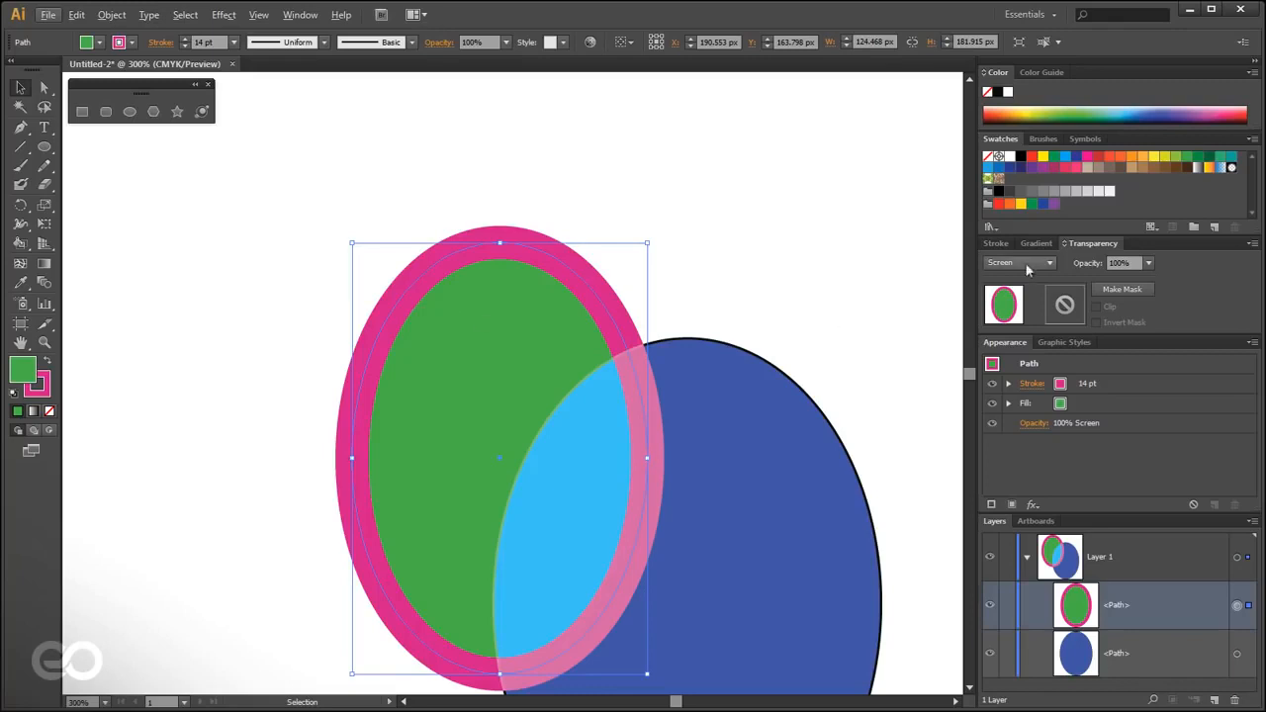
{"action": "left_click", "coordinate": [986, 247]}
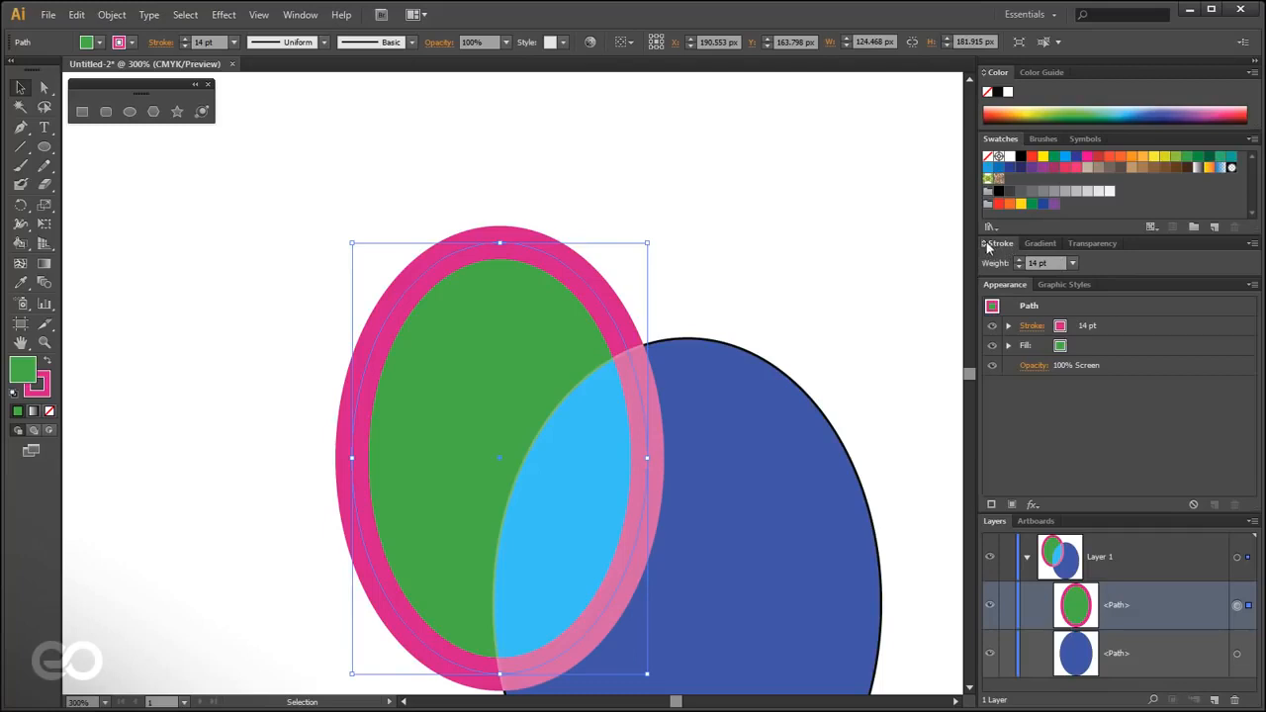
{"action": "left_click", "coordinate": [984, 247]}
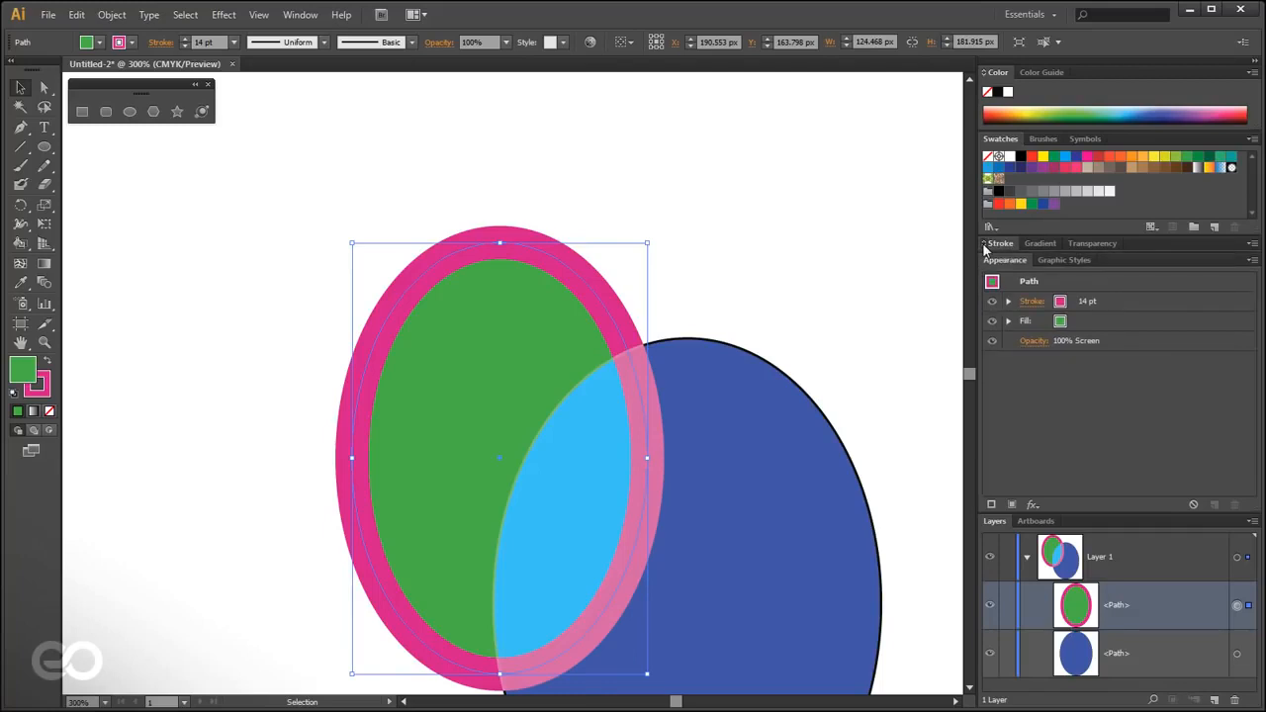
{"action": "left_click", "coordinate": [984, 247]}
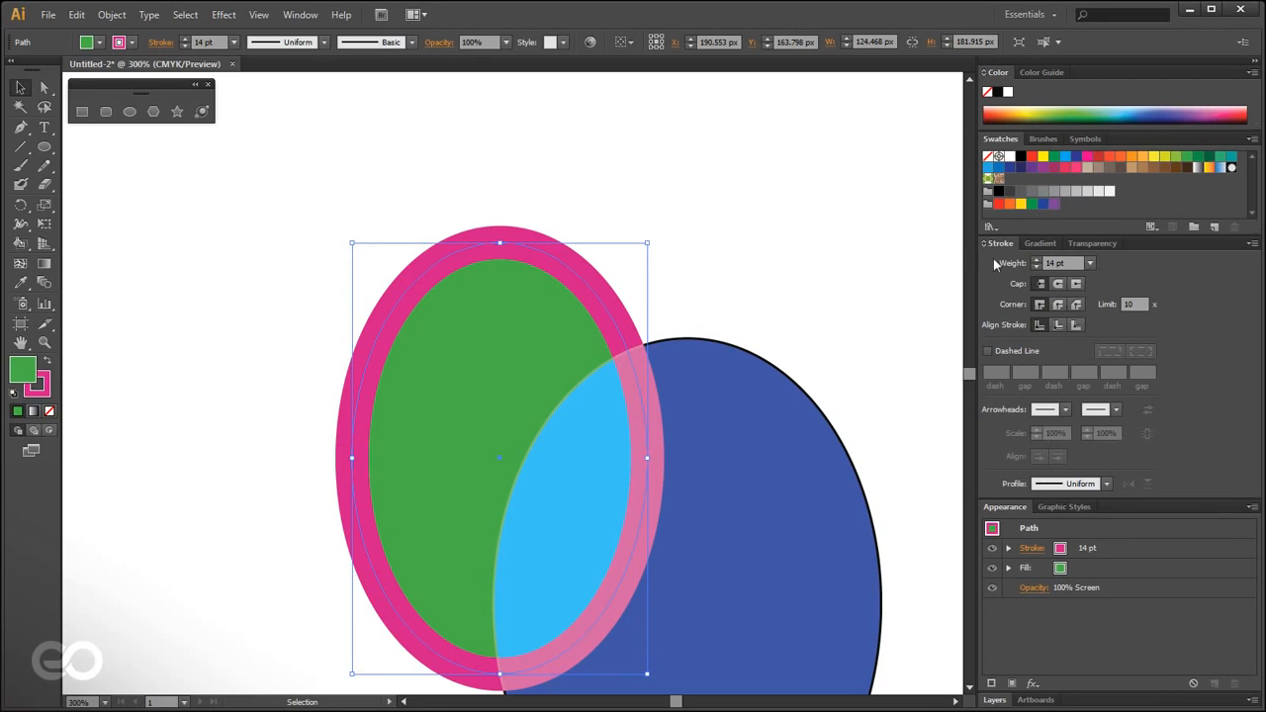
- Try aligning the green ellipse's stroke to the inside, align it to the outside instead, and move the ellipse up and left
{"action": "left_click", "coordinate": [1060, 325]}
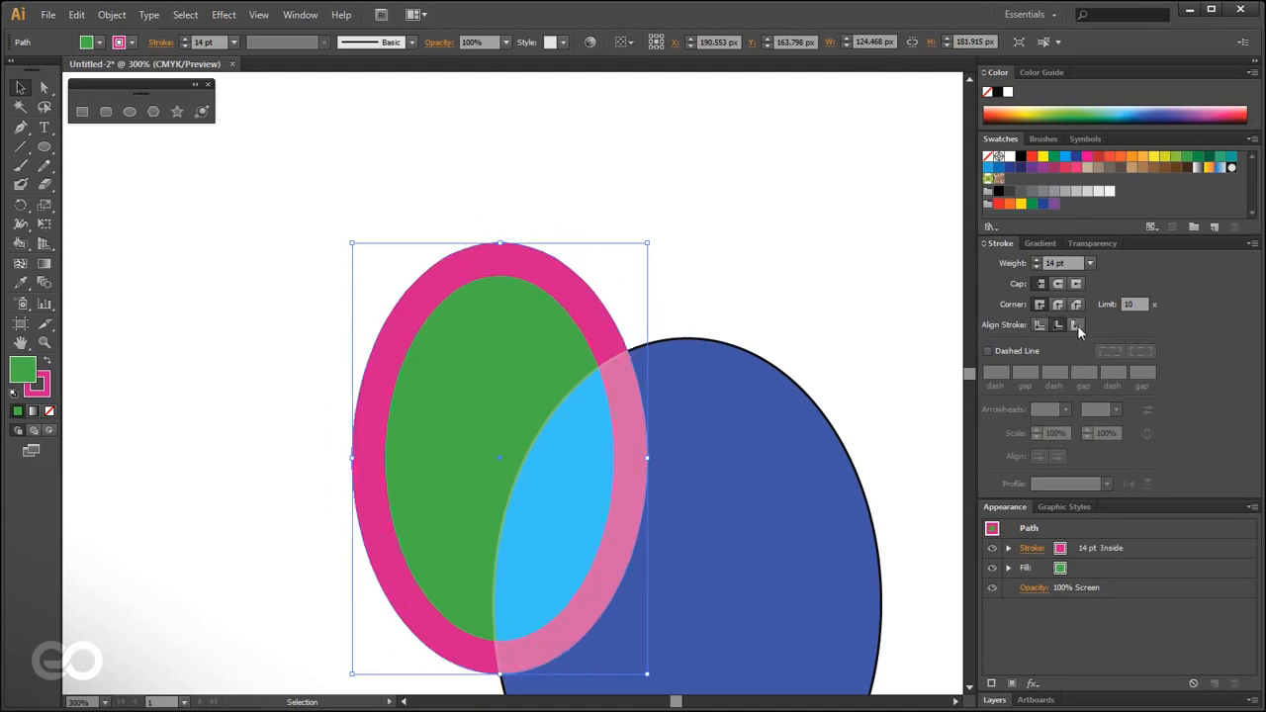
{"action": "left_click", "coordinate": [1077, 325]}
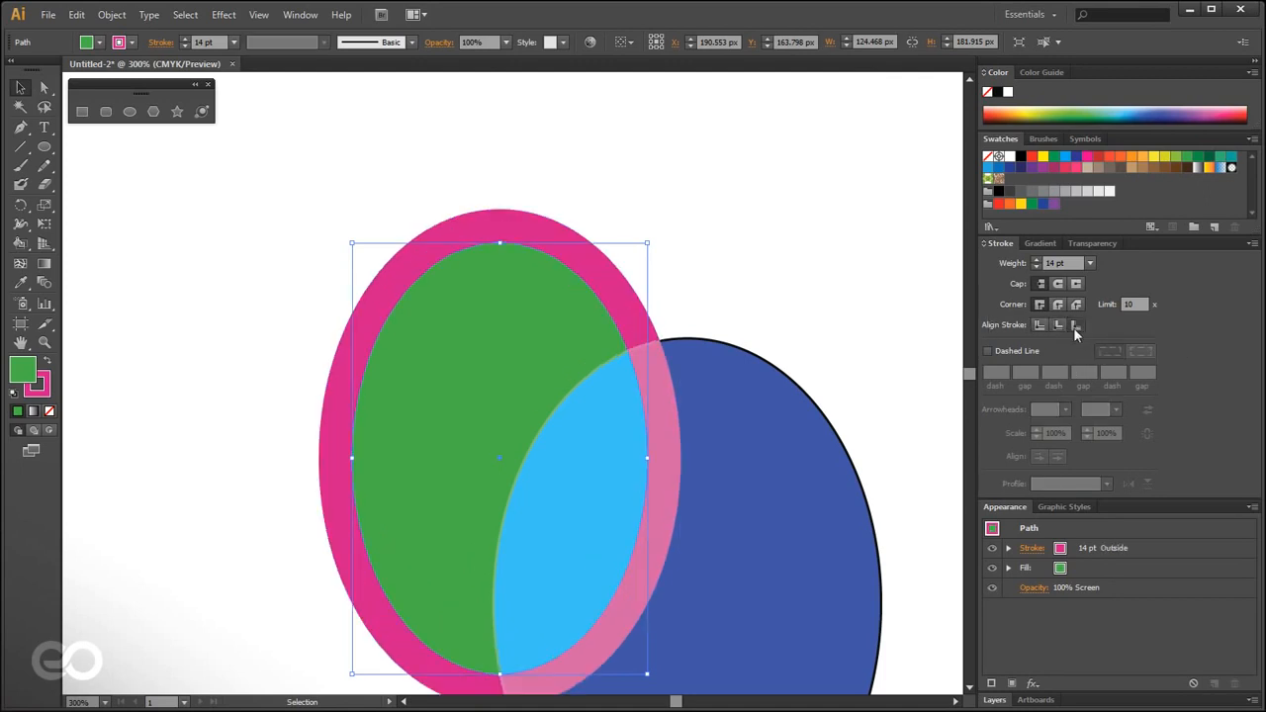
{"action": "left_click_drag", "start_coordinate": [490, 222], "coordinate": [400, 130]}
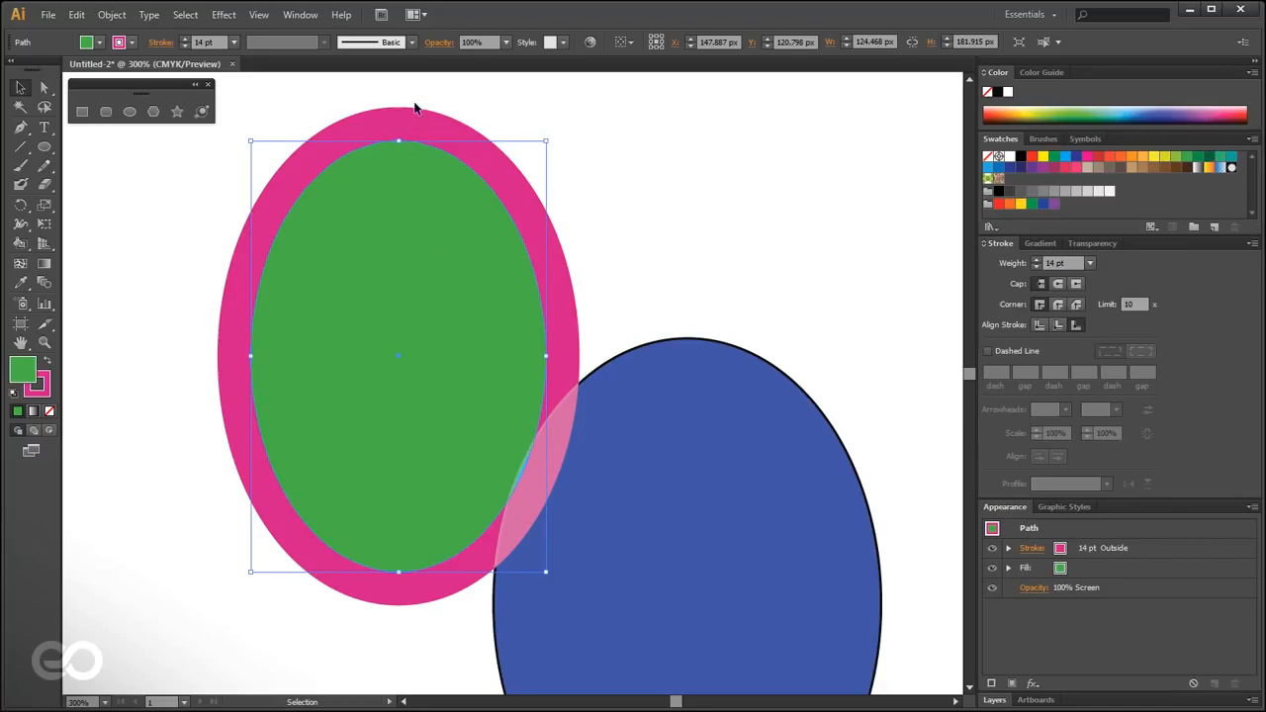
- Align the green ellipse's stroke to the inside, move the ellipse clear of the blue one, and return the stroke alignment to center
{"action": "left_click", "coordinate": [1058, 327]}
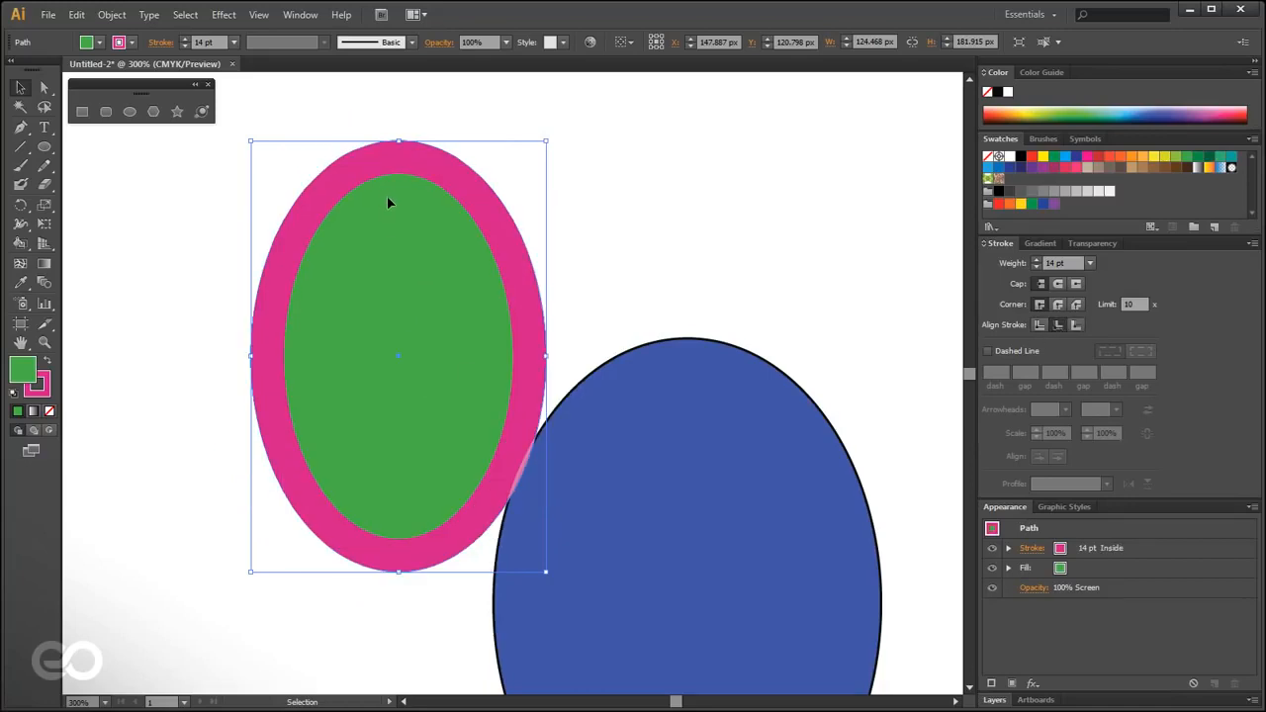
{"action": "left_click_drag", "start_coordinate": [416, 268], "coordinate": [313, 296]}
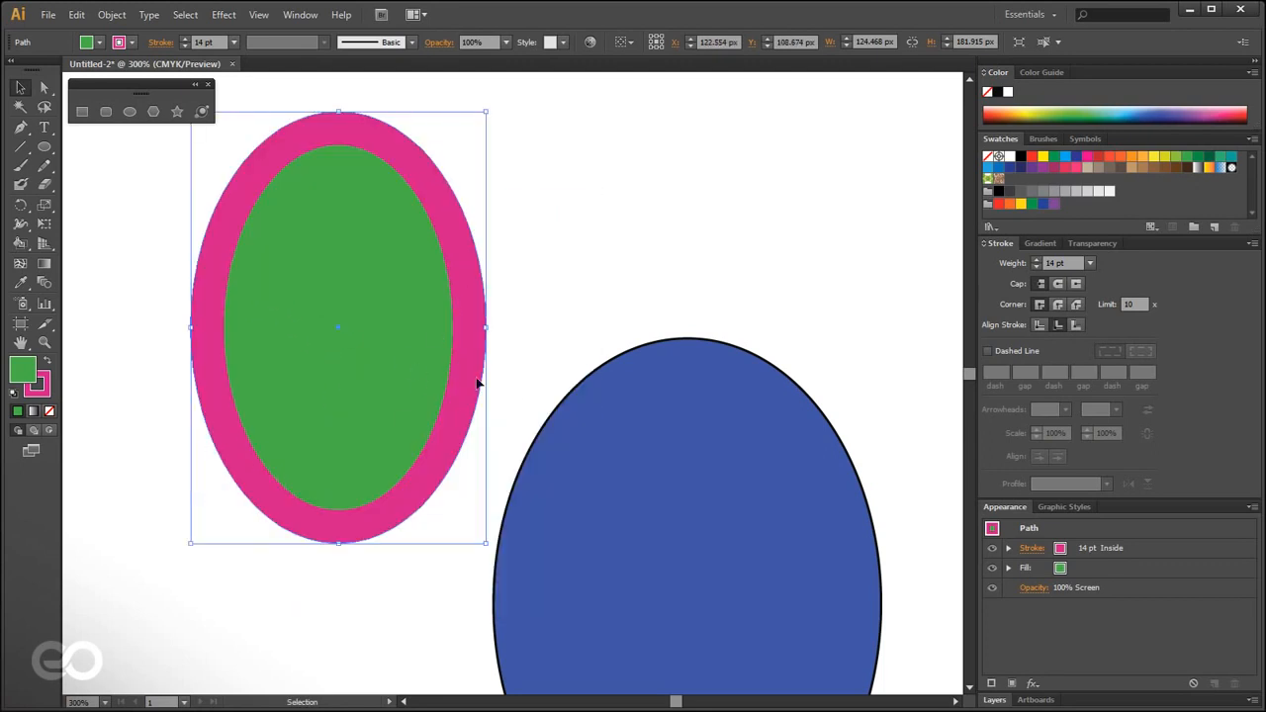
{"action": "left_click", "coordinate": [1039, 326]}
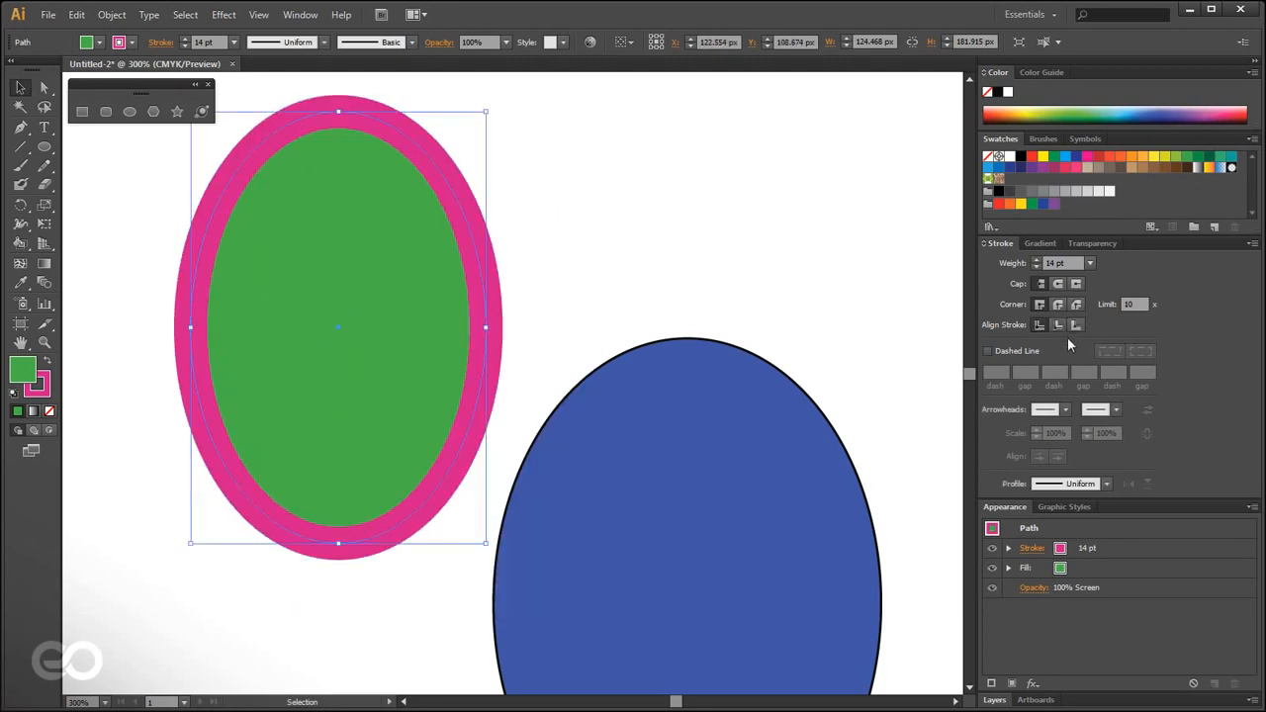
- Move the green ellipse slightly to the right and expand its separate stroke and fill appearance attributes
{"action": "left_click", "coordinate": [1095, 244]}
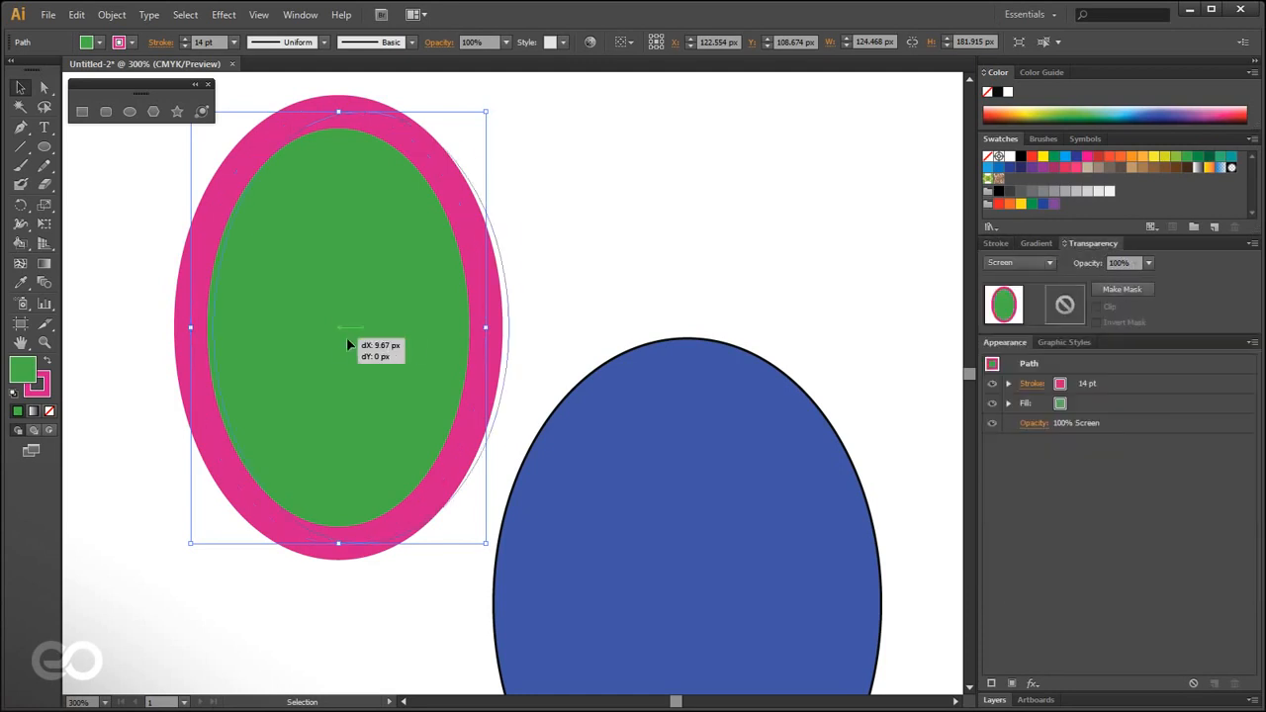
{"action": "left_click_drag", "start_coordinate": [320, 342], "coordinate": [359, 345]}
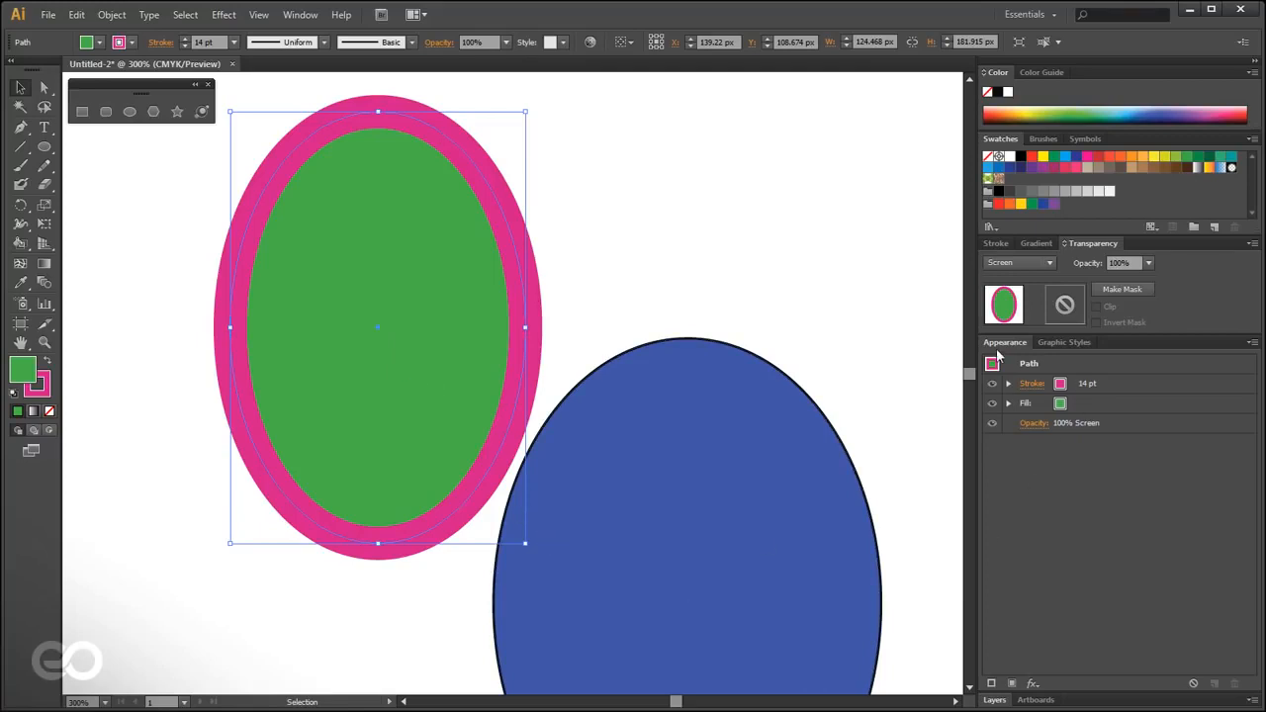
{"action": "left_click", "coordinate": [1008, 402]}
{"action": "left_click", "coordinate": [1008, 383]}
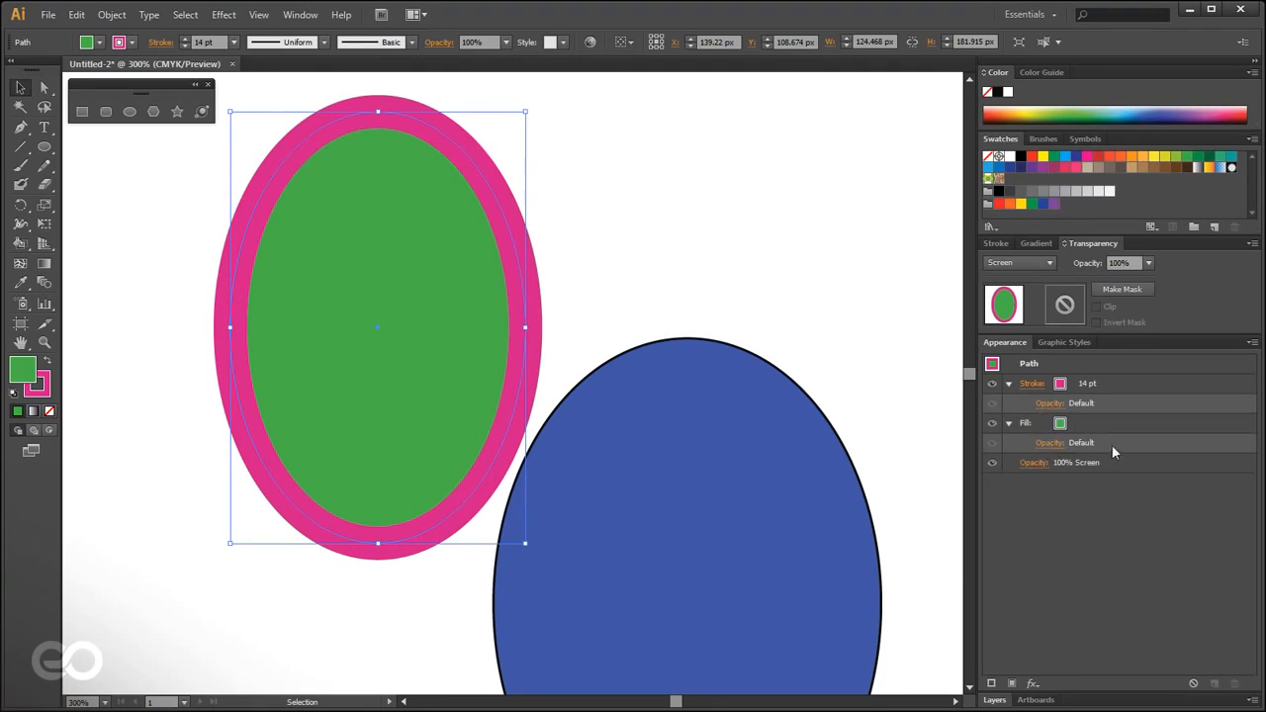
- Set only the green ellipse's fill opacity to 10% and move the ellipse over the blue one
{"action": "left_click", "coordinate": [1045, 444]}
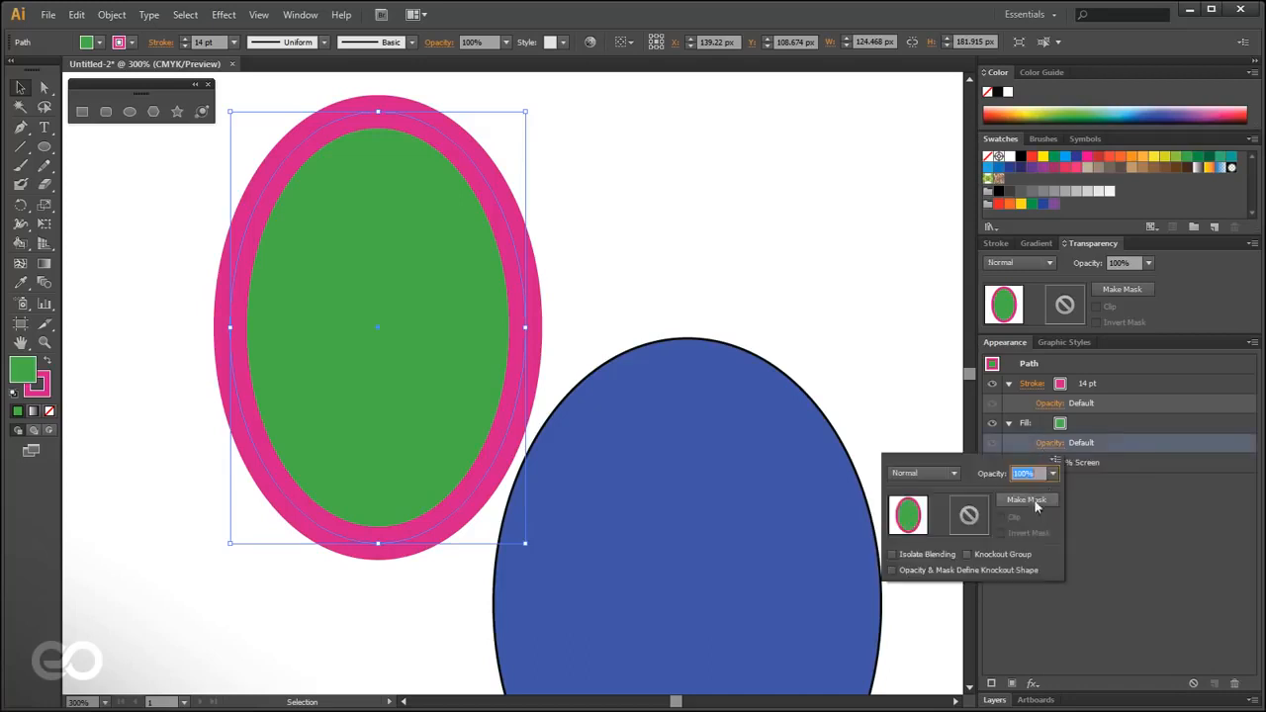
{"action": "left_click", "coordinate": [1054, 474]}
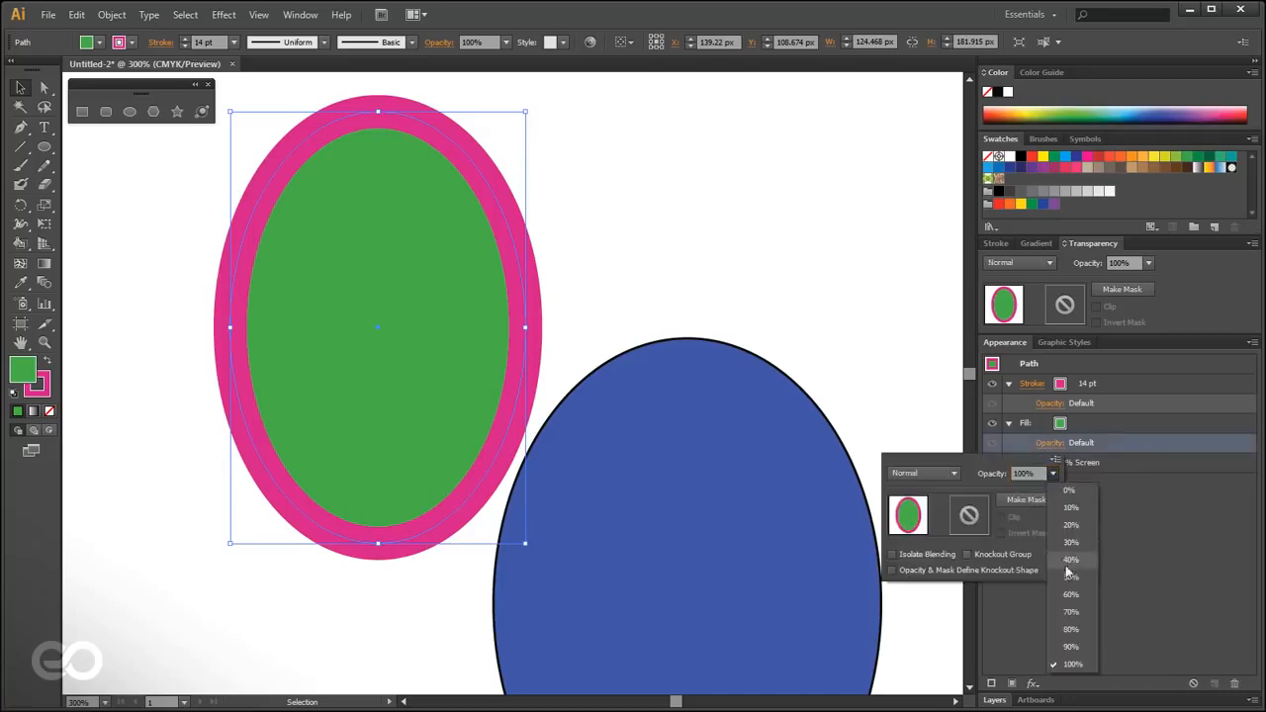
{"action": "left_click", "coordinate": [1071, 507]}
{"action": "left_click_drag", "start_coordinate": [354, 265], "coordinate": [516, 392]}
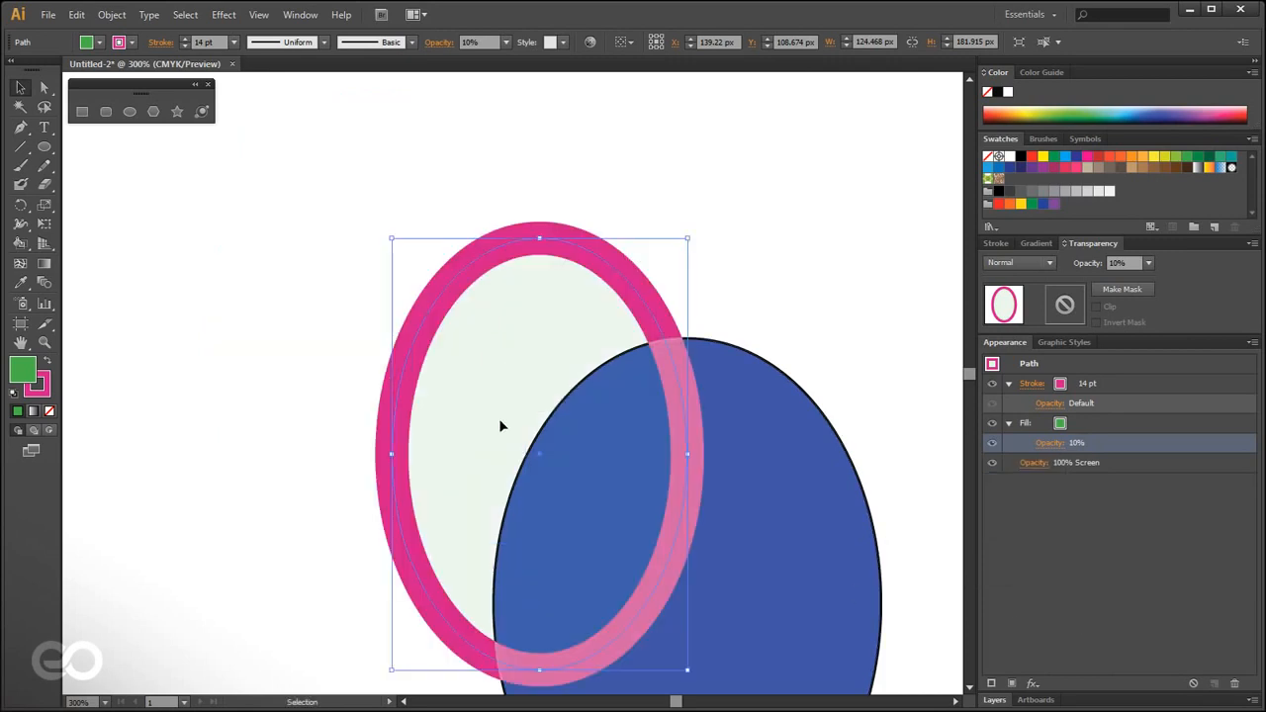
- Set the green ellipse's fill opacity to 60% and move the ellipse up and left, keeping a partial overlap with the blue one
{"action": "left_click", "coordinate": [1054, 445]}
{"action": "left_click", "coordinate": [1054, 474]}
{"action": "left_click", "coordinate": [1064, 605]}
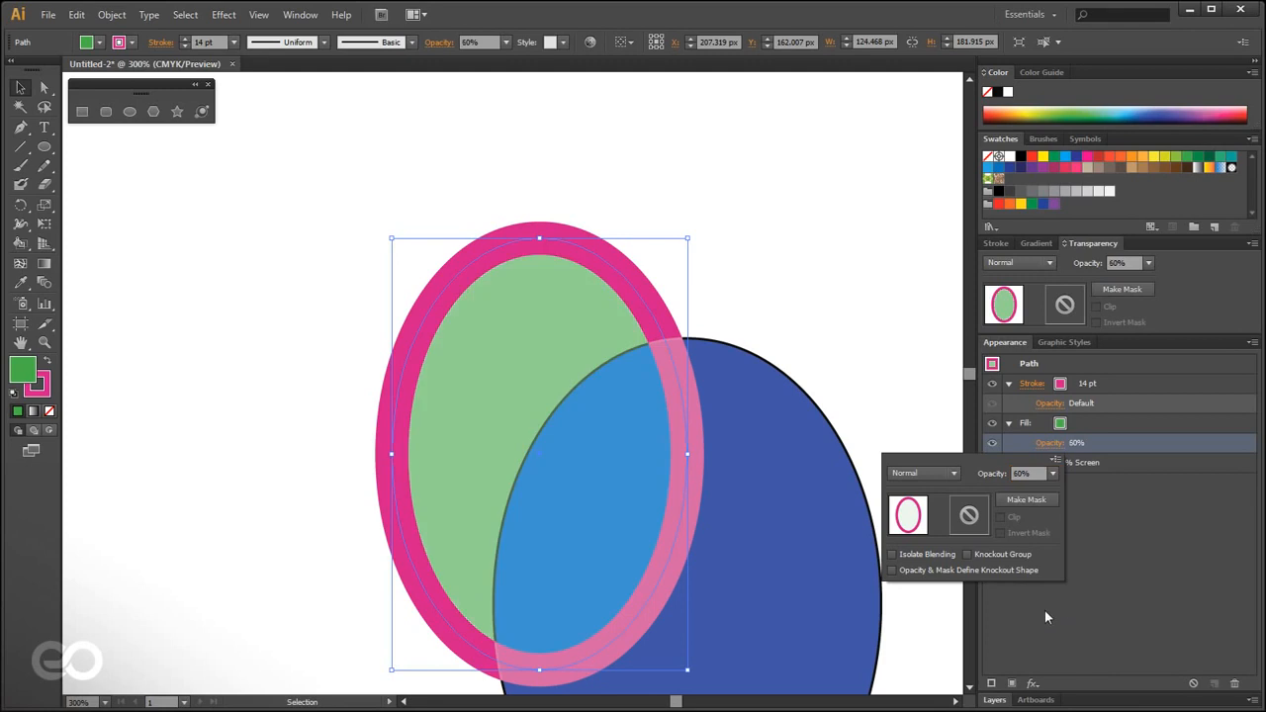
{"action": "left_click_drag", "start_coordinate": [503, 417], "coordinate": [465, 360]}
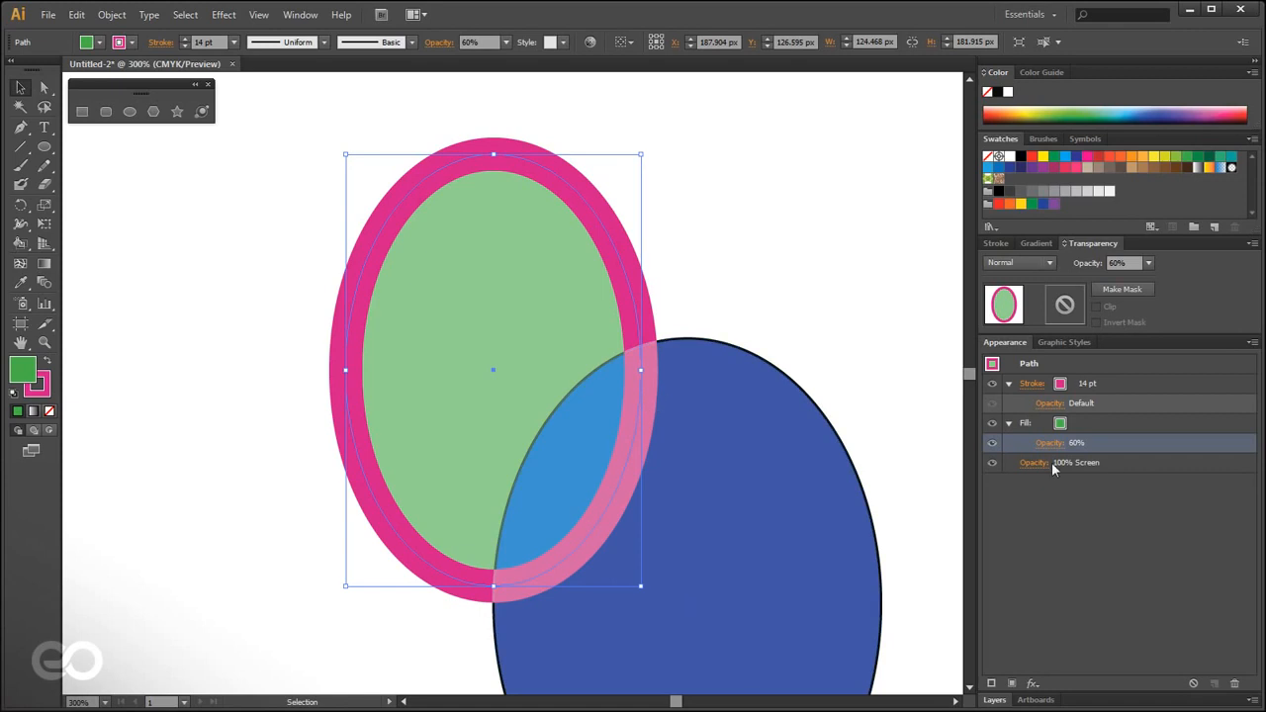
- Set the green ellipse's overall blending mode to Normal, move it further over the blue ellipse, and deselect it
{"action": "left_click", "coordinate": [668, 233]}
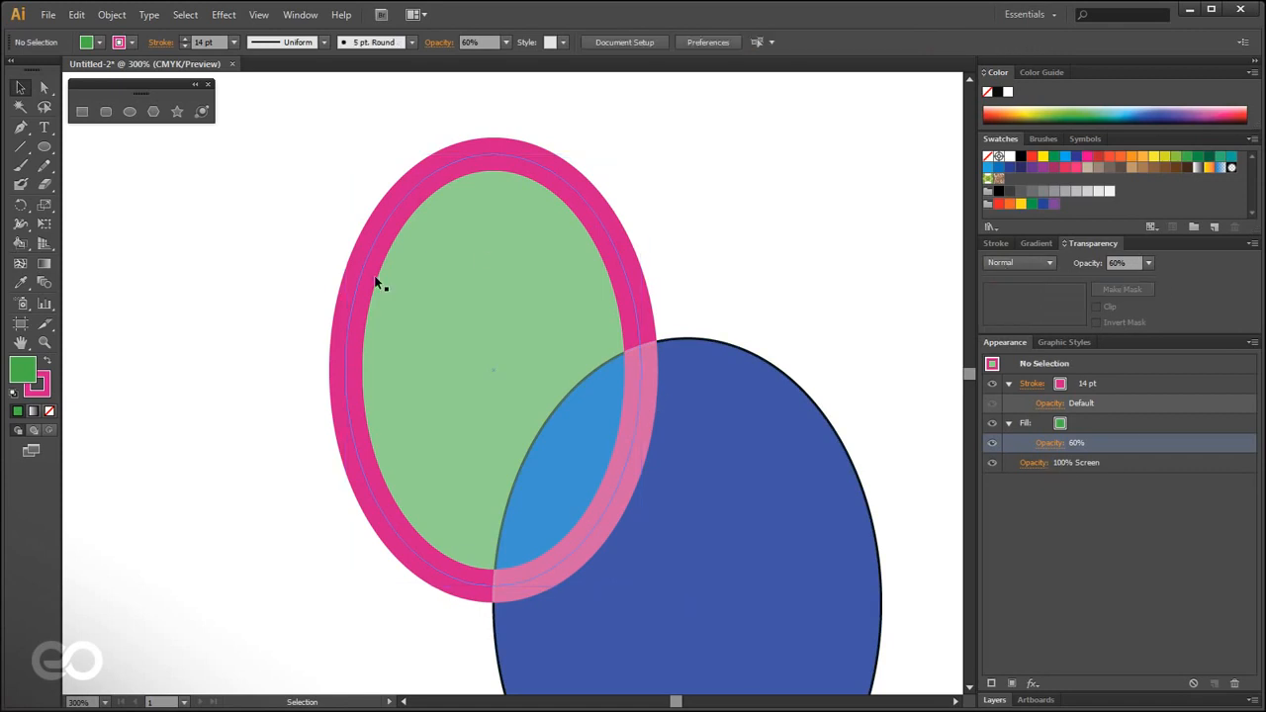
{"action": "left_click", "coordinate": [545, 279]}
{"action": "left_click", "coordinate": [1062, 464]}
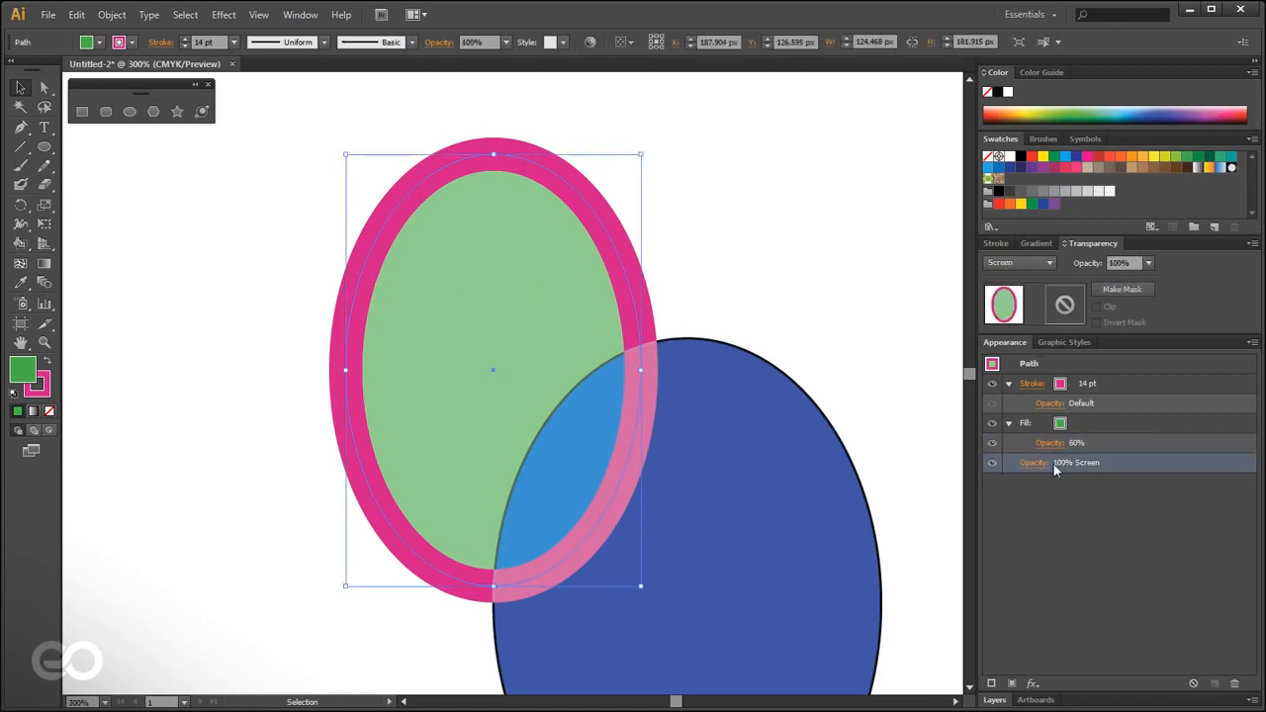
{"action": "left_click", "coordinate": [1020, 262]}
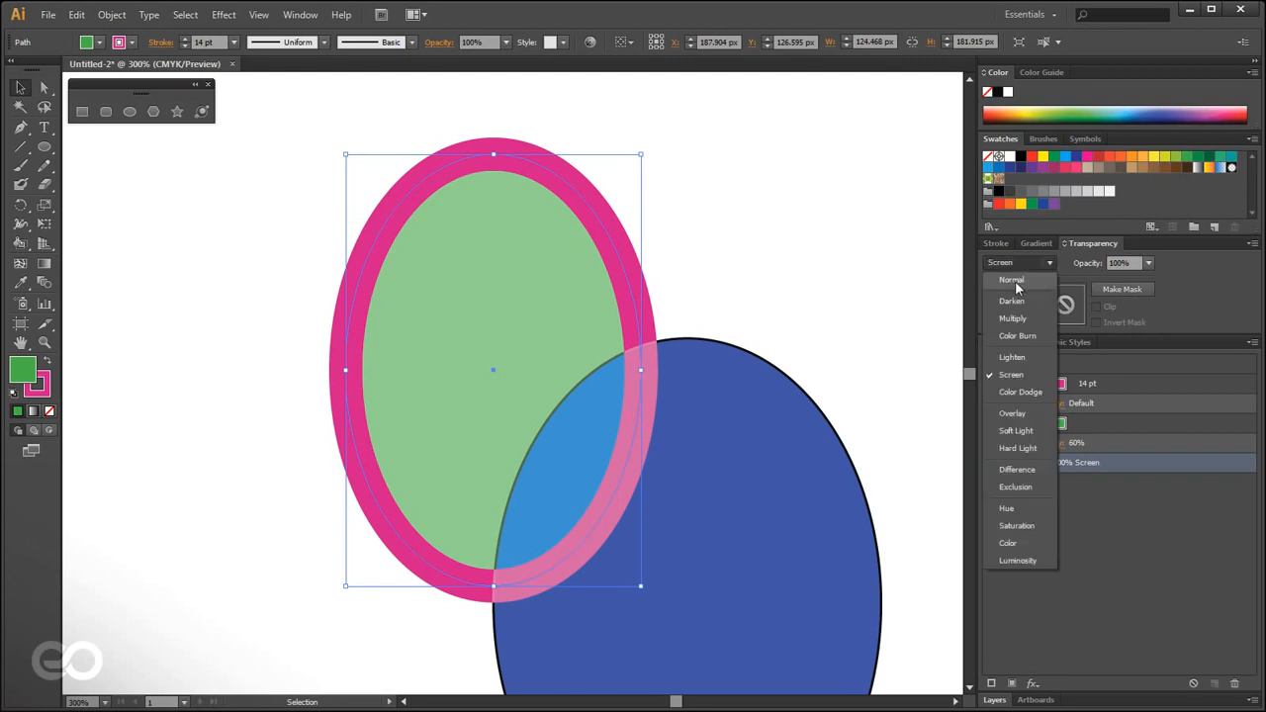
{"action": "left_click", "coordinate": [1015, 281]}
{"action": "left_click", "coordinate": [669, 294]}
{"action": "left_click_drag", "start_coordinate": [475, 373], "coordinate": [525, 398]}
{"action": "left_click", "coordinate": [725, 323]}
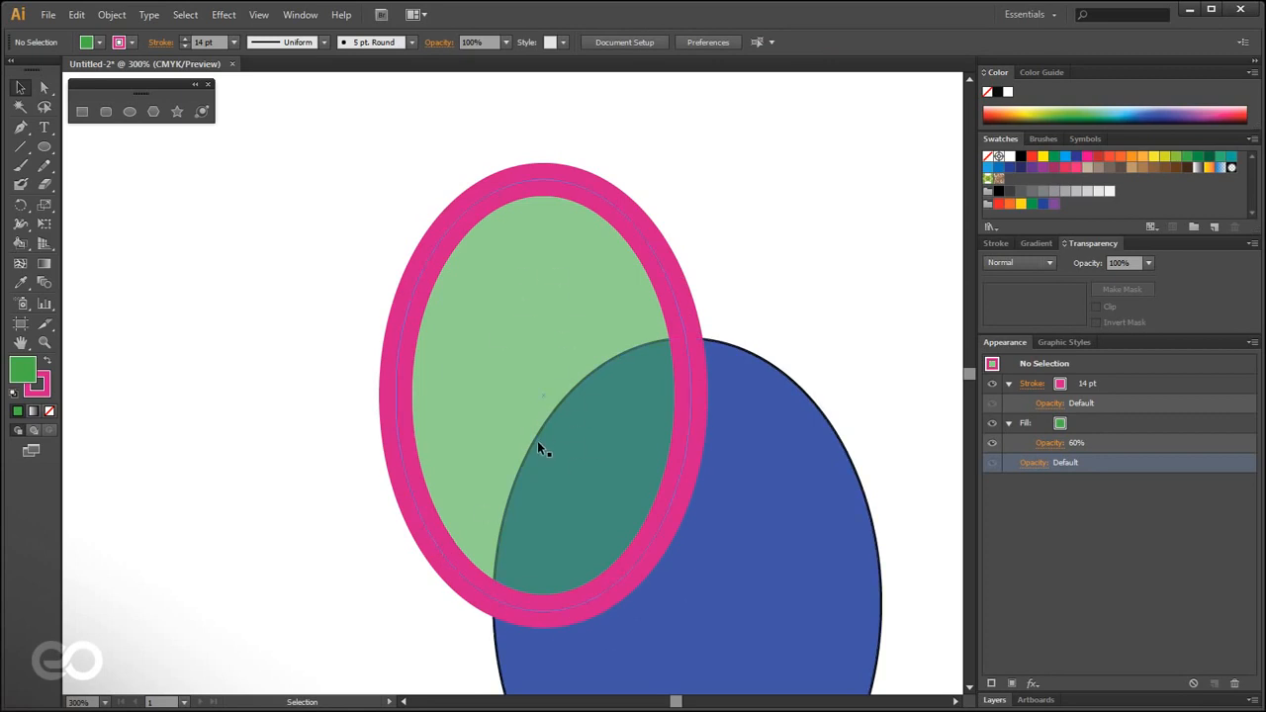
- Try to set the fill opacity to 100% and the stroke opacity to 50% while no object is selected
{"action": "left_click", "coordinate": [1076, 445]}
{"action": "left_click", "coordinate": [1053, 474]}
{"action": "left_click", "coordinate": [1072, 664]}
{"action": "left_click", "coordinate": [1063, 404]}
{"action": "left_click", "coordinate": [1053, 433]}
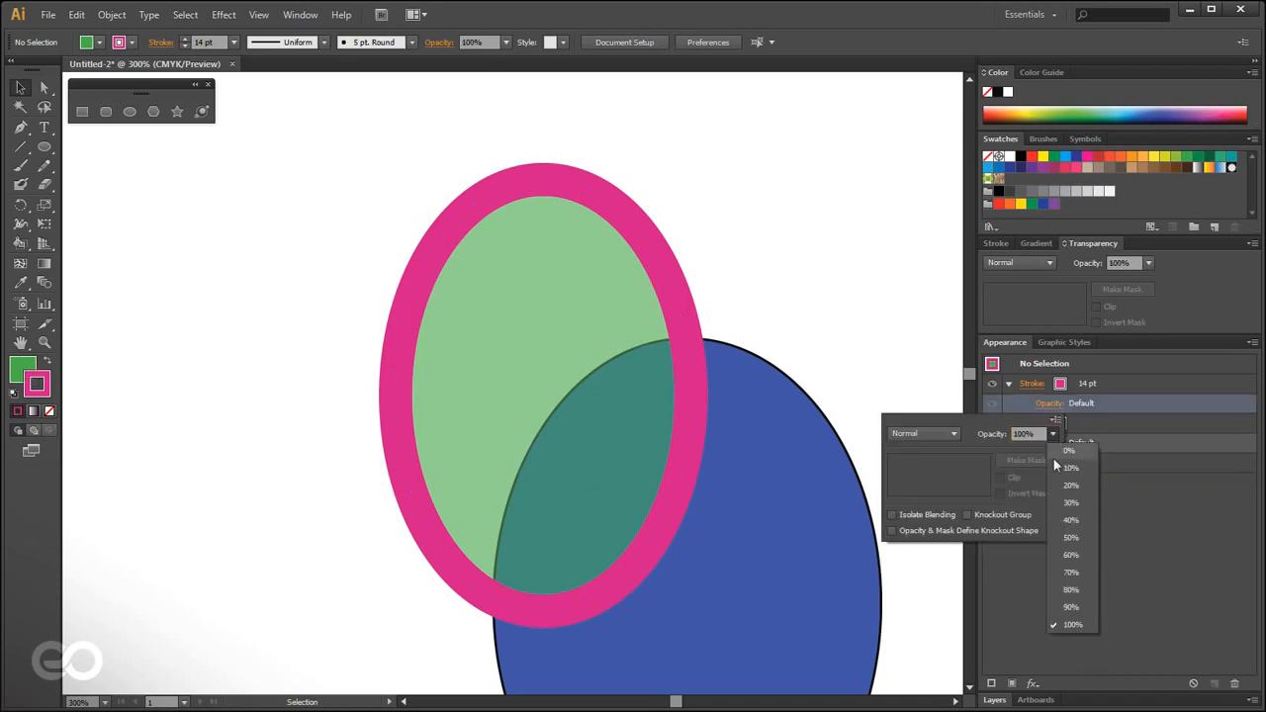
{"action": "left_click", "coordinate": [1072, 559]}
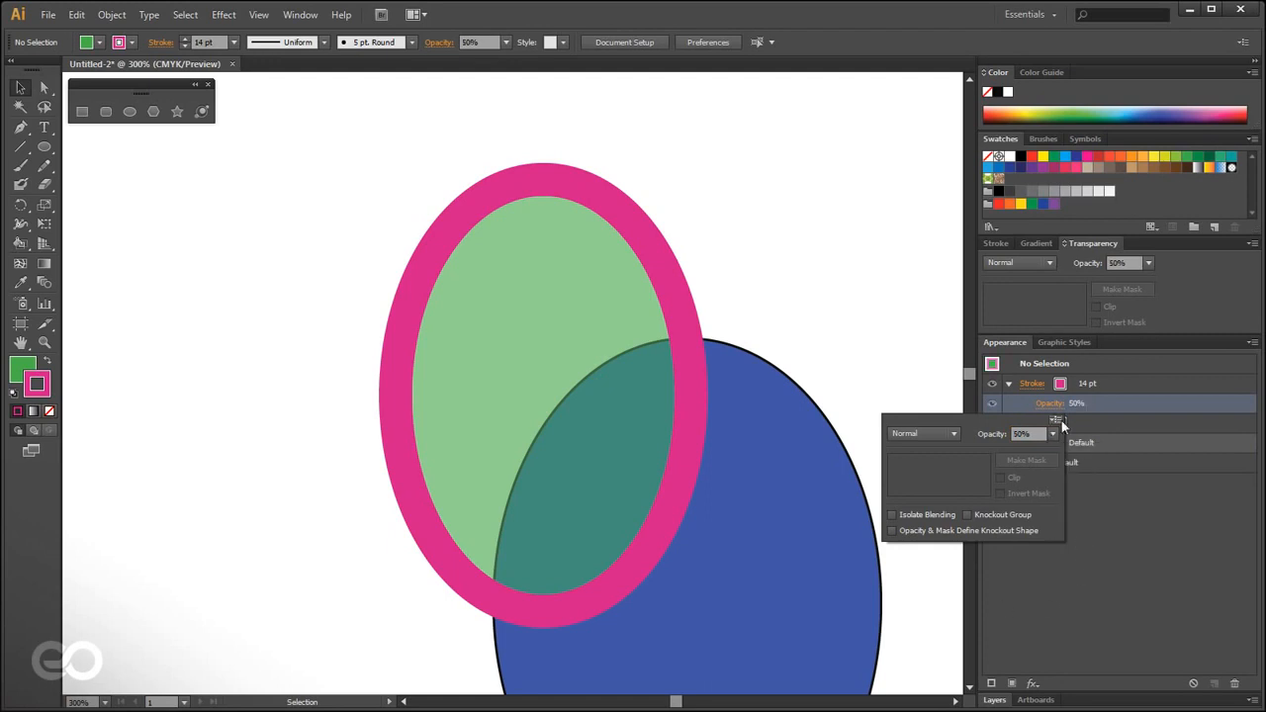
{"action": "left_click", "coordinate": [1128, 515]}
- Select the green ellipse and set only its pink stroke's opacity to 50%
{"action": "left_click", "coordinate": [618, 287]}
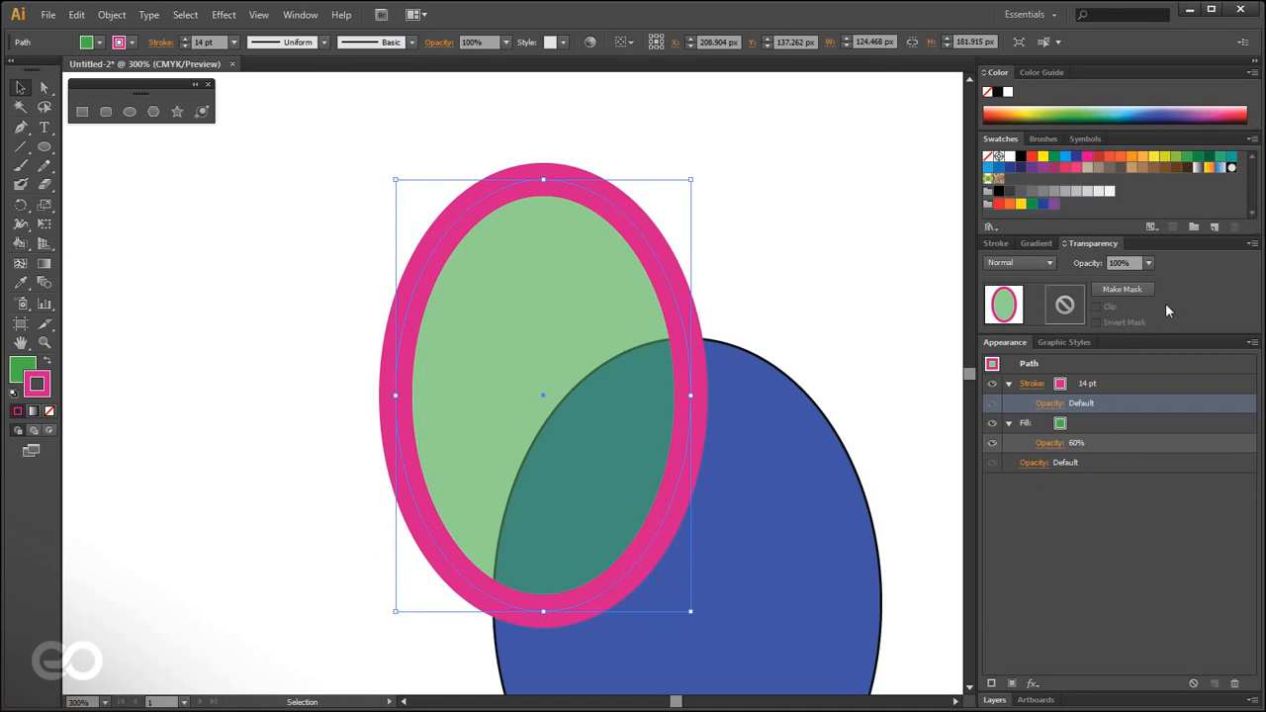
{"action": "left_click", "coordinate": [1049, 404]}
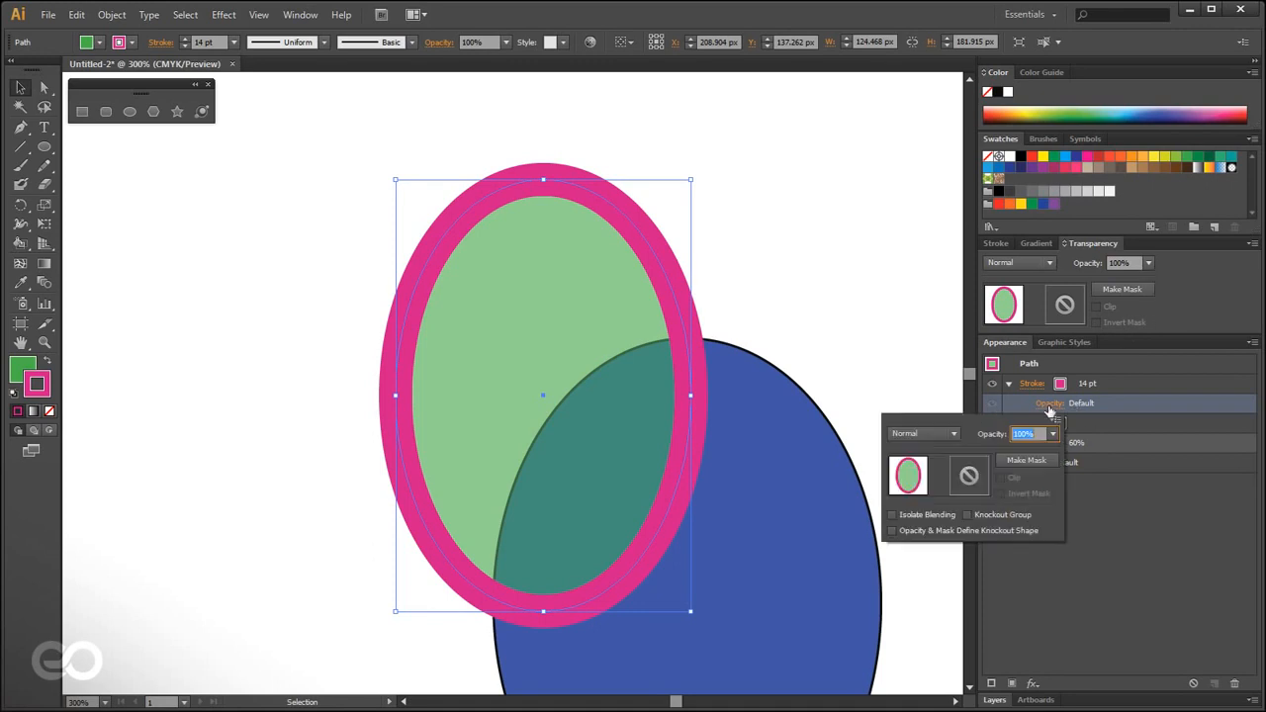
{"action": "left_click", "coordinate": [1052, 437]}
{"action": "left_click", "coordinate": [1072, 544]}
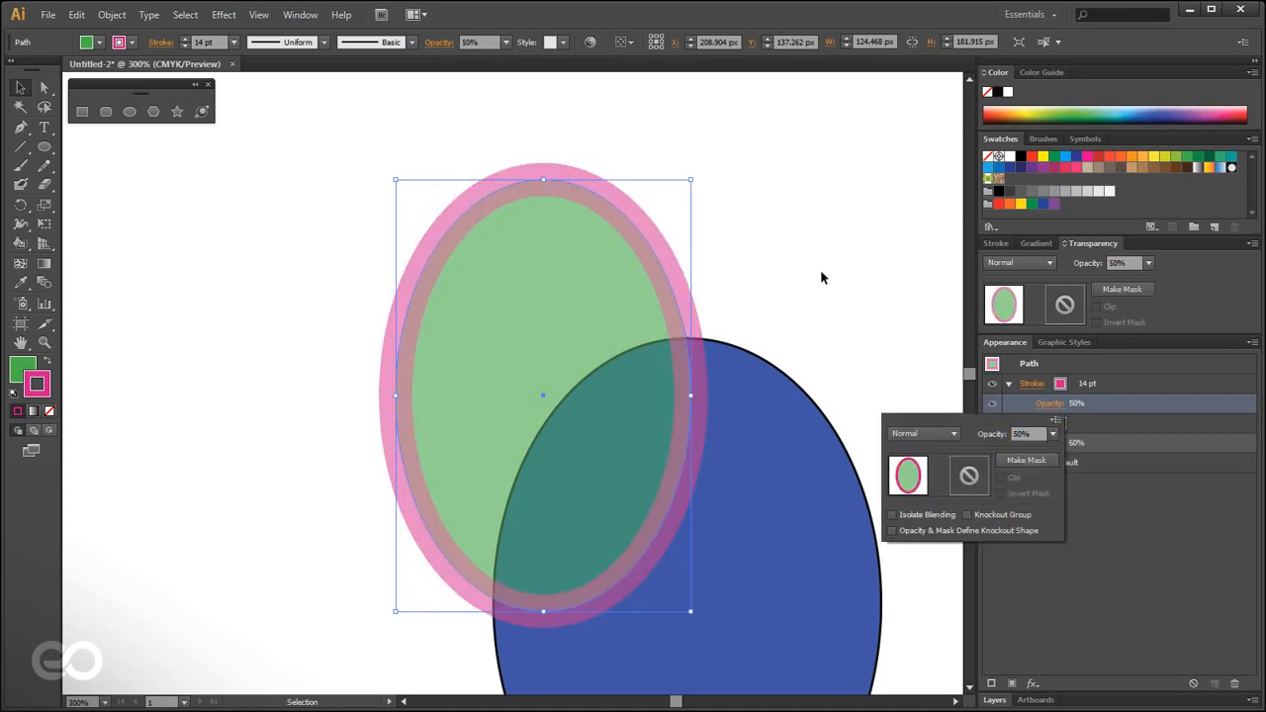
{"action": "left_click", "coordinate": [756, 294]}
- Set the green ellipse's fill opacity to 100%
{"action": "left_click", "coordinate": [1051, 443]}
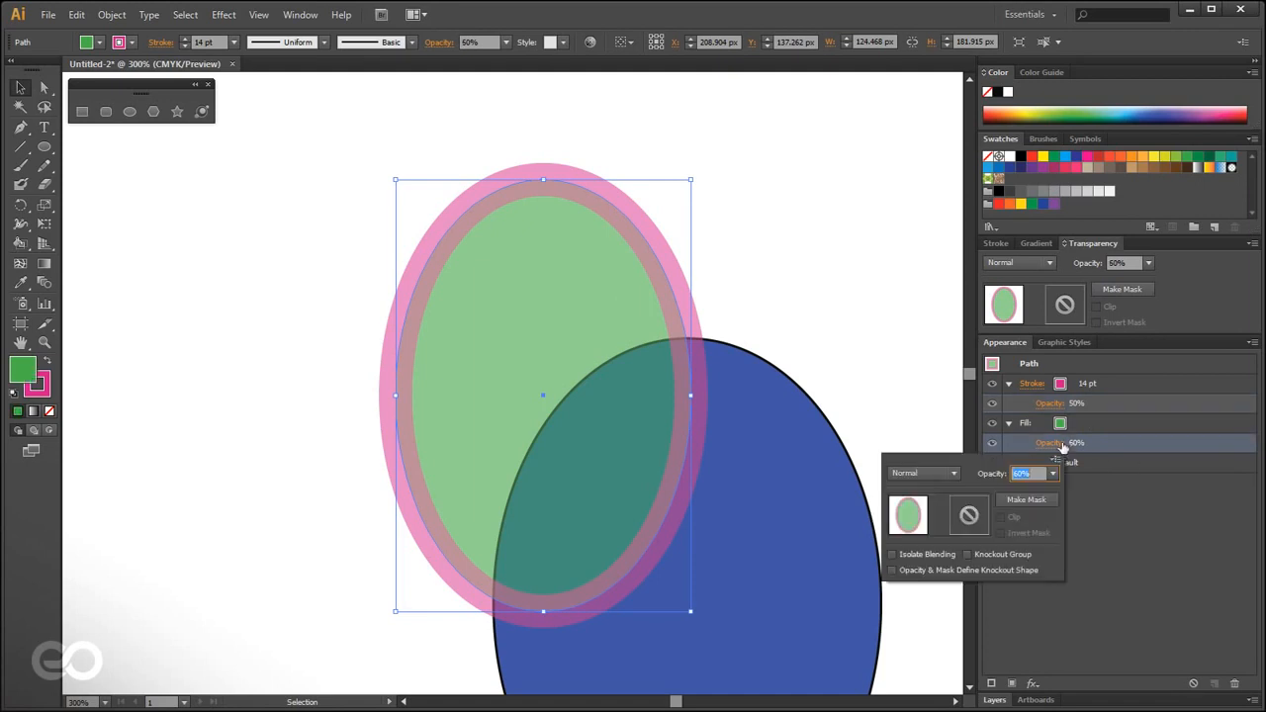
{"action": "left_click", "coordinate": [1054, 474]}
{"action": "left_click", "coordinate": [1074, 675]}
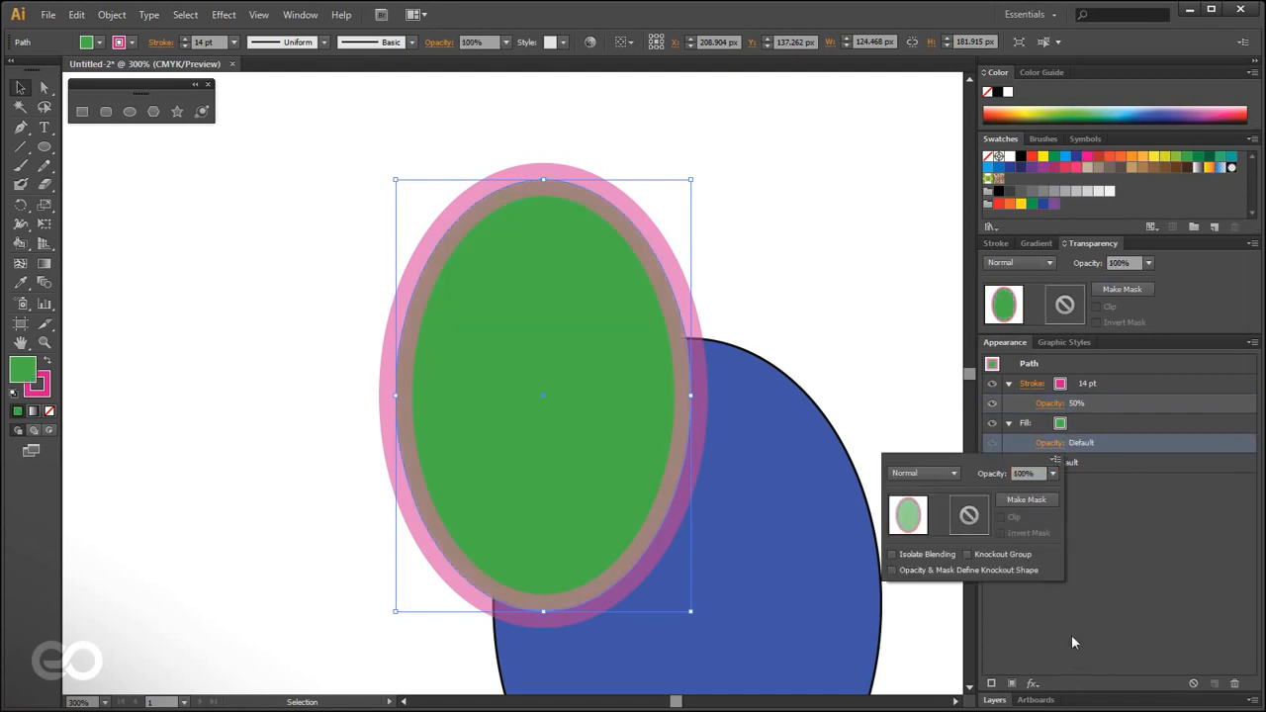
- Move the green ellipse off the blue ellipse to a spot beside its upper-left edge
{"action": "left_click", "coordinate": [844, 401]}
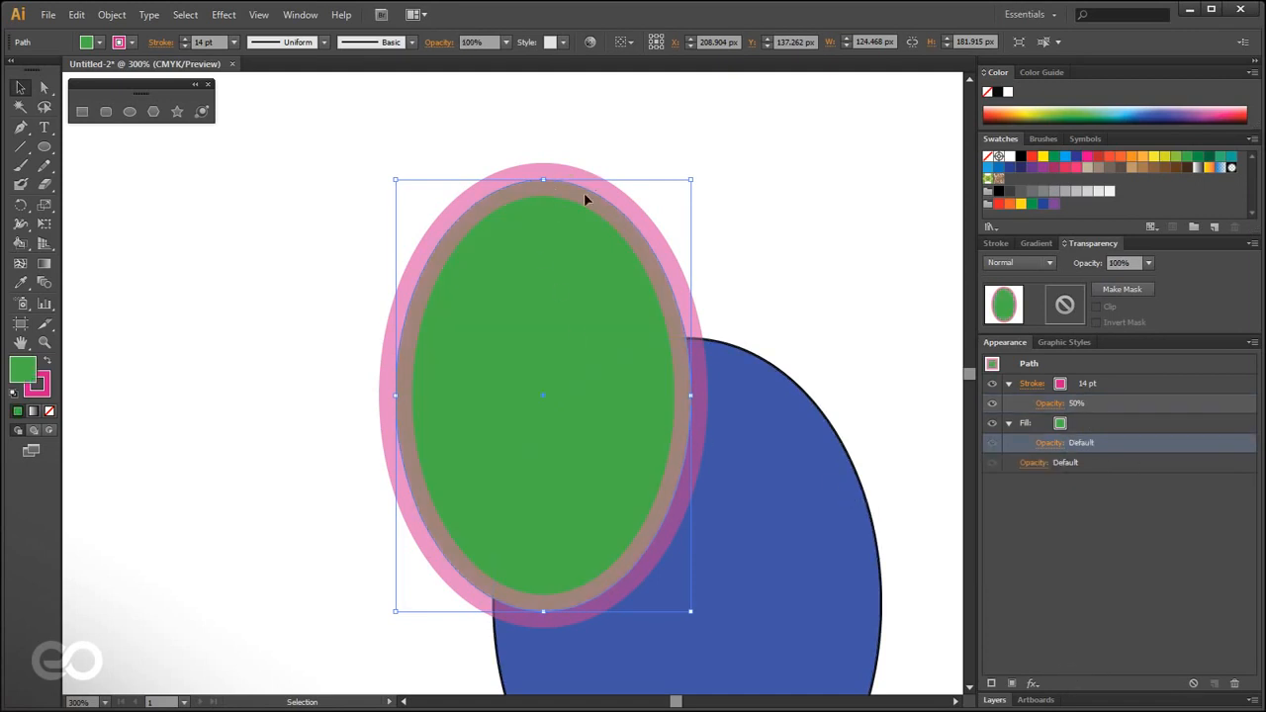
{"action": "left_click", "coordinate": [843, 358]}
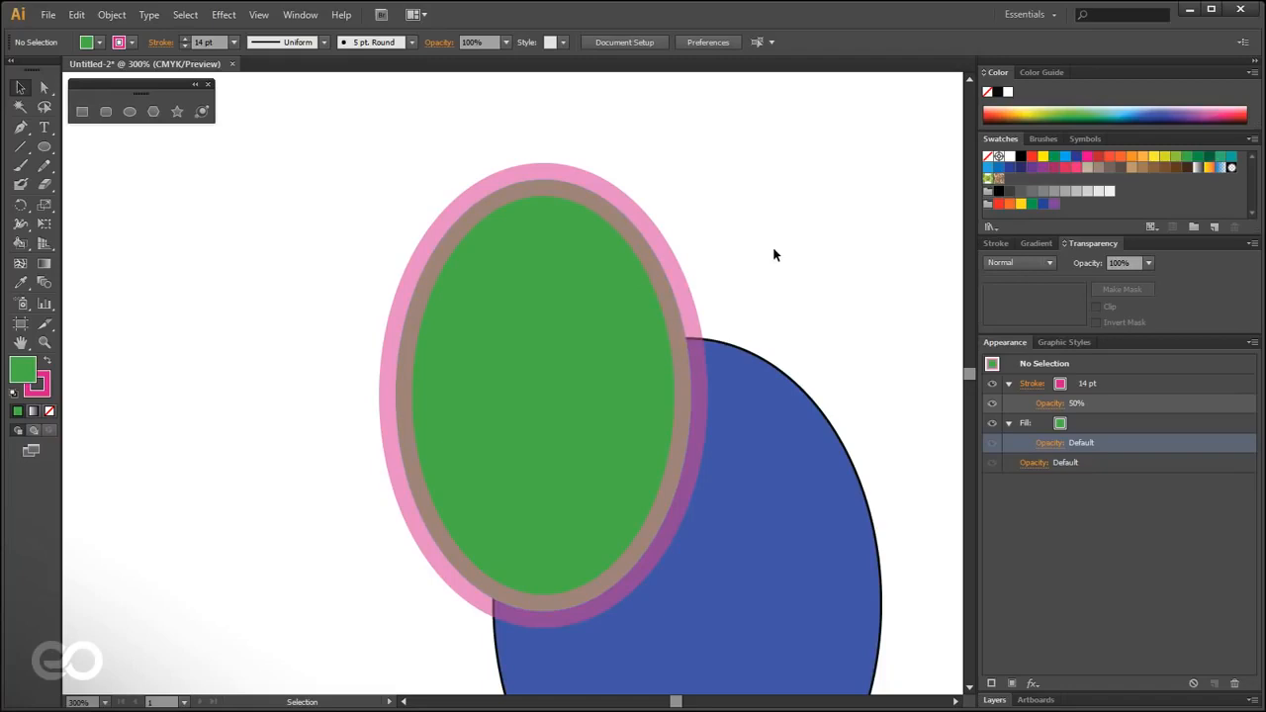
{"action": "scroll", "coordinate": [279, 310], "scroll_direction": "down", "scroll_amount": 1}
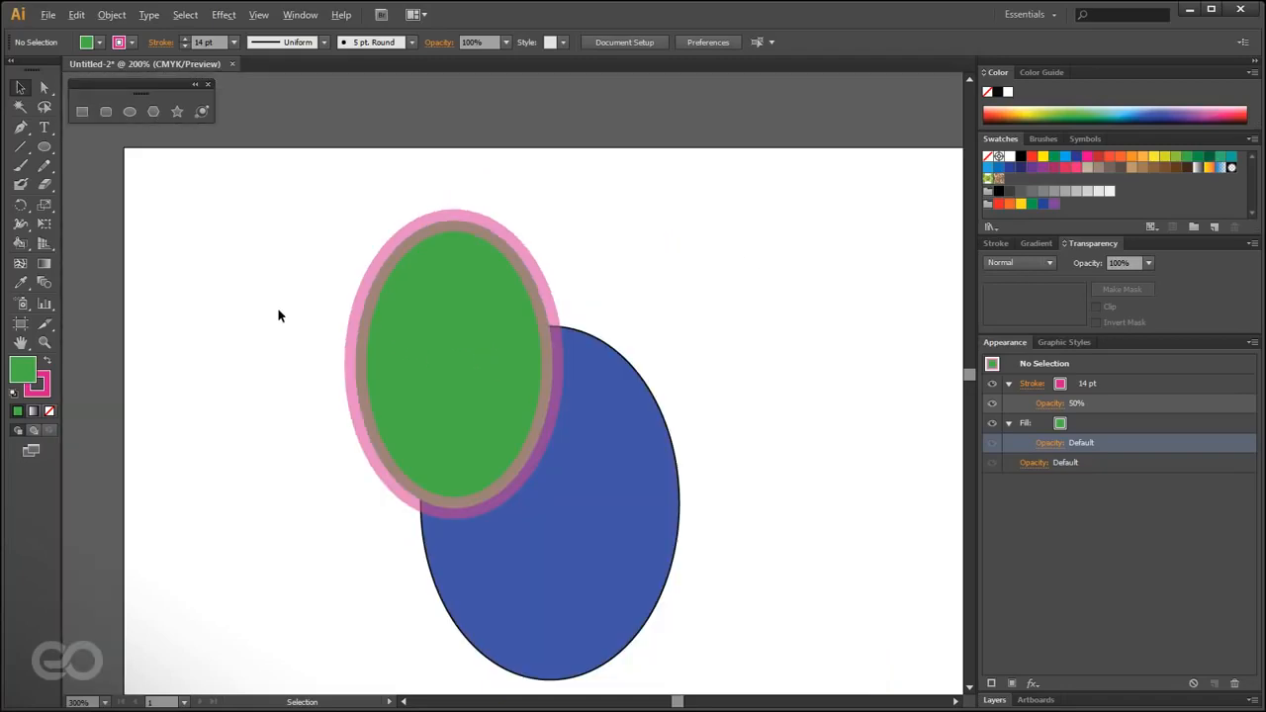
{"action": "left_click_drag", "start_coordinate": [453, 272], "coordinate": [343, 296]}
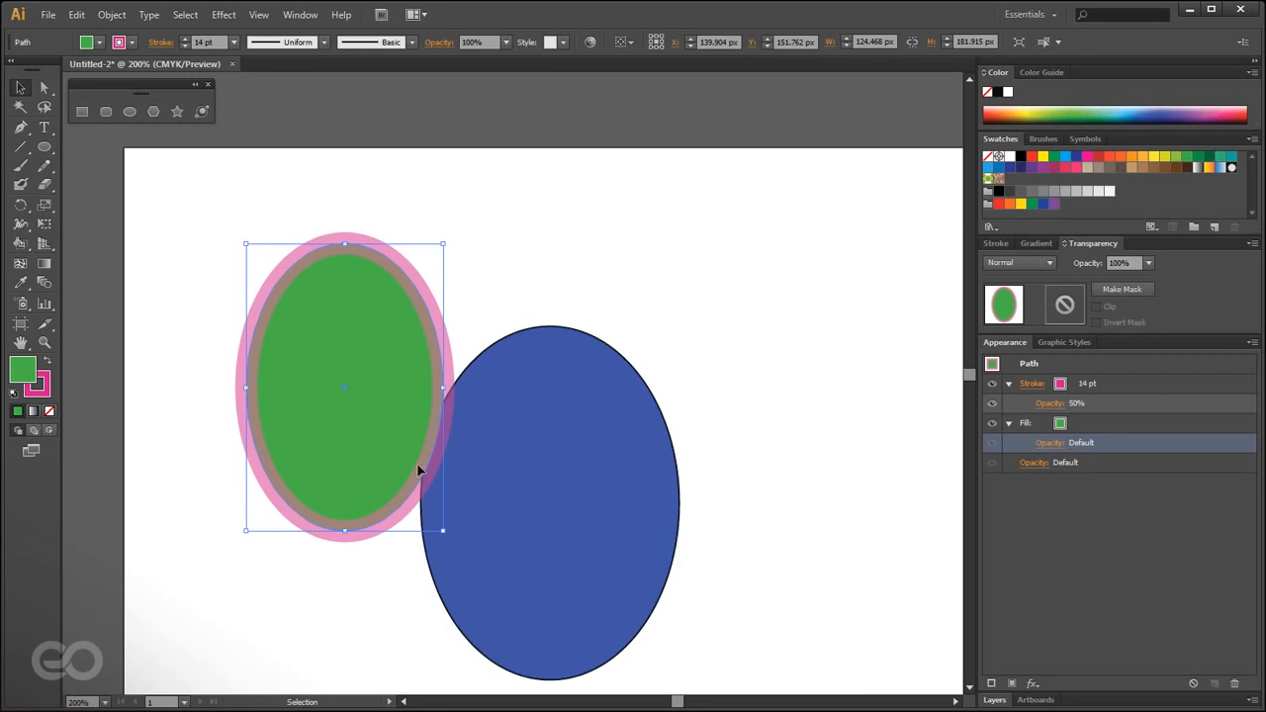
{"action": "left_click_drag", "start_coordinate": [337, 443], "coordinate": [305, 522]}
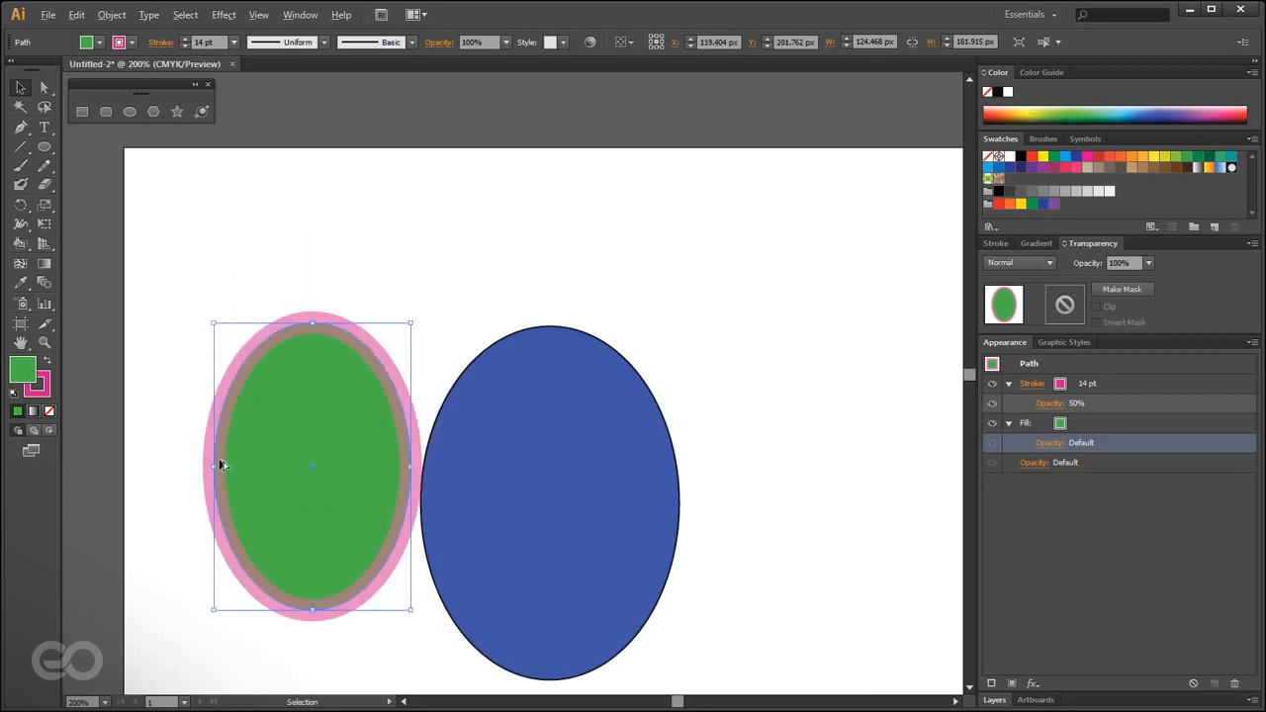
{"action": "scroll", "coordinate": [219, 462], "scroll_direction": "down", "scroll_amount": 1}
{"action": "scroll", "coordinate": [193, 470], "scroll_direction": "up", "scroll_amount": 1}
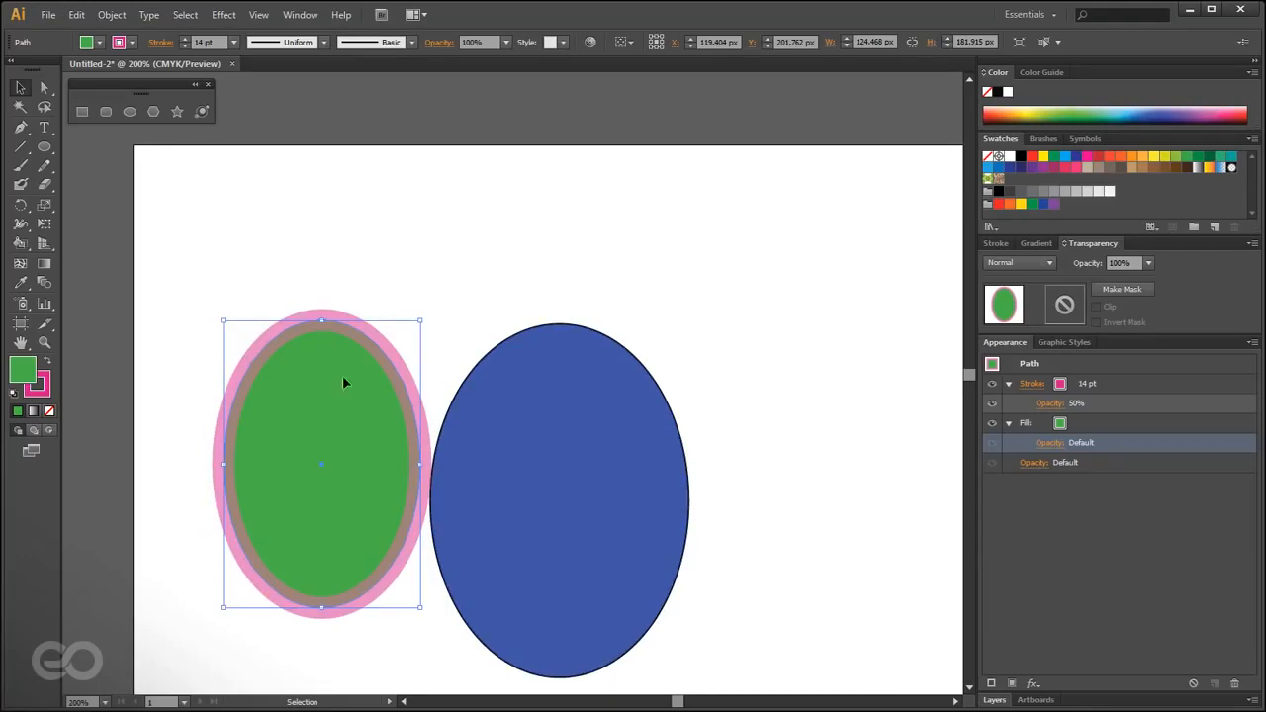
{"action": "left_click_drag", "start_coordinate": [359, 509], "coordinate": [368, 434]}
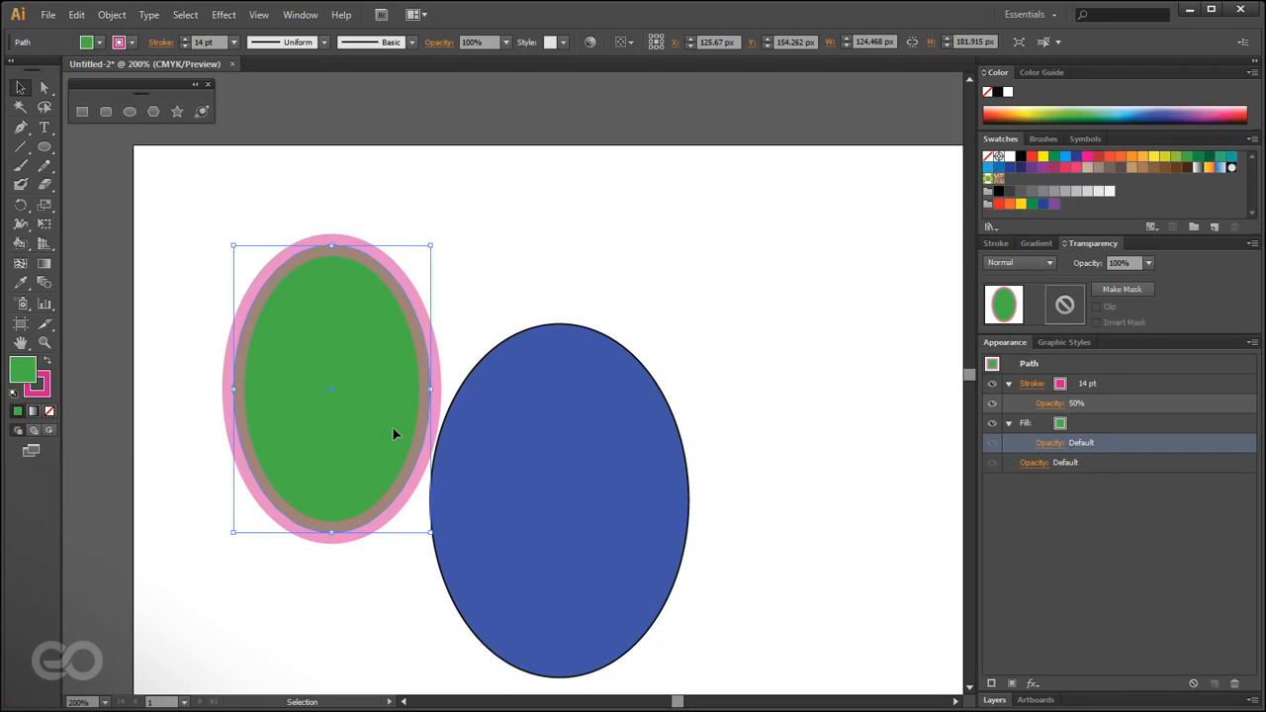
- Delete the green ellipse and the blue ellipse to clear the artboard
{"action": "key", "text": "Delete"}
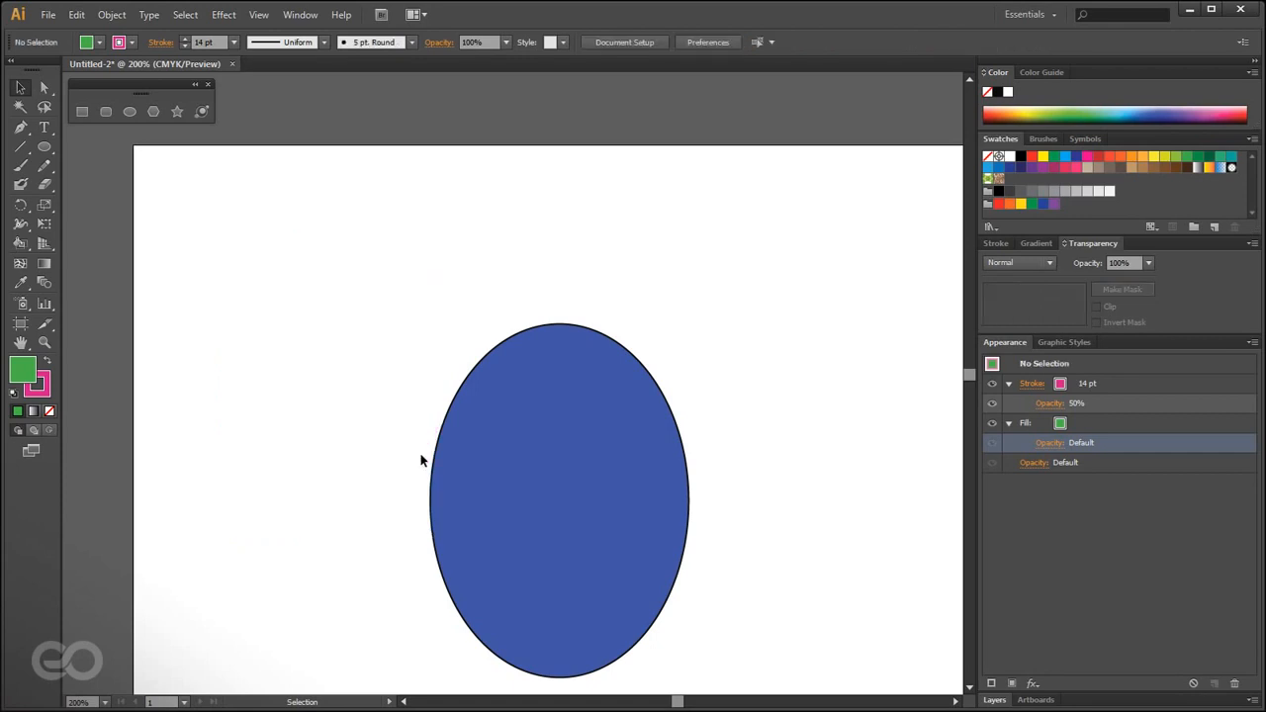
{"action": "left_click", "coordinate": [431, 481]}
{"action": "key", "text": "Delete"}
{"action": "key", "text": "ctrl+minus"}
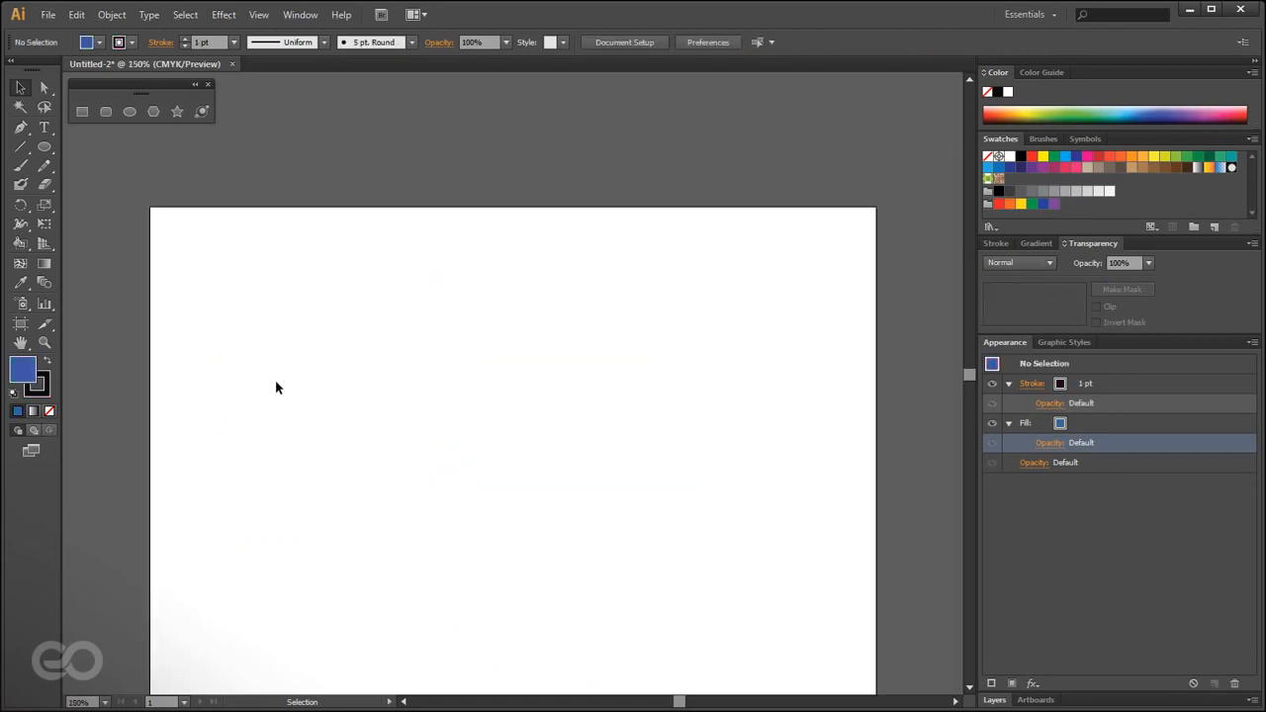
- Draw a blue circle about 288 px wide and a light teal circle about 156 px wide overlapping its upper-right edge
{"action": "key", "text": "l"}
{"action": "left_click_drag", "start_coordinate": [318, 344], "coordinate": [662, 685]}
{"action": "left_click_drag", "start_coordinate": [738, 322], "coordinate": [551, 507]}
{"action": "left_click", "coordinate": [19, 87]}
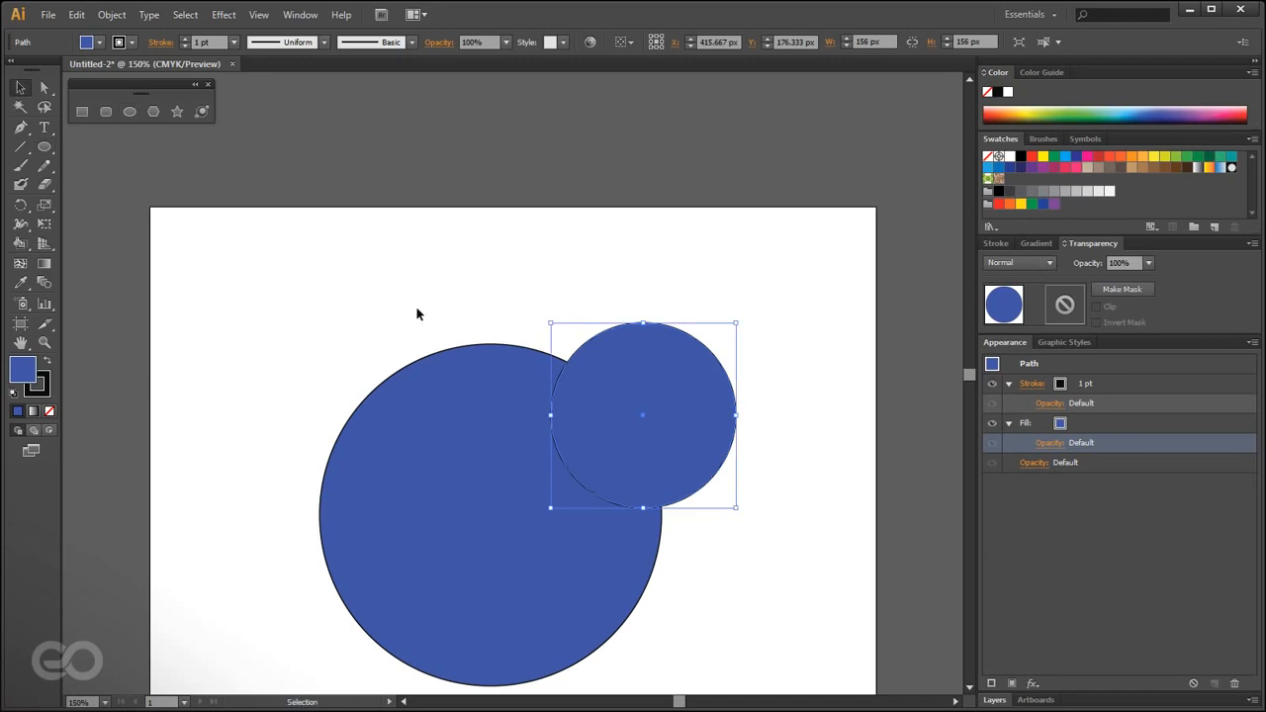
{"action": "left_click", "coordinate": [1116, 108]}
{"action": "key", "text": "ctrl+shift+a"}
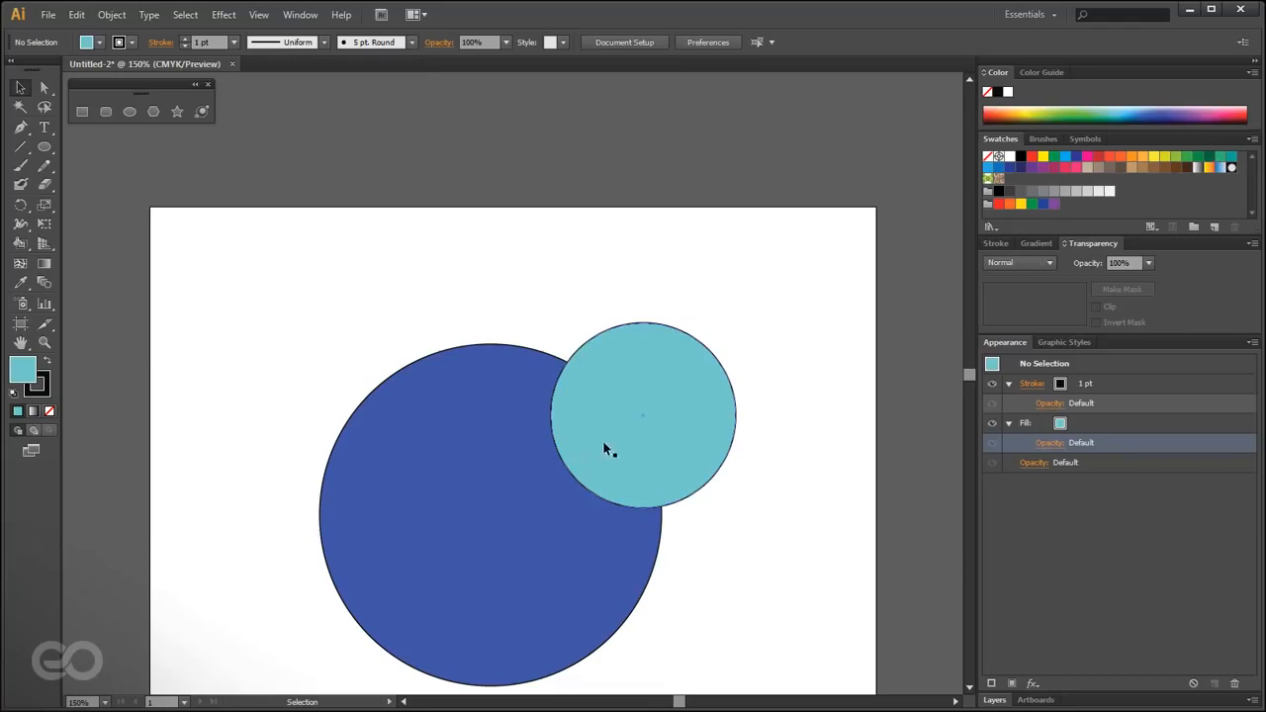
- Open the Pathfinder panel and dock it alongside the existing color and swatches column
{"action": "left_click", "coordinate": [293, 17]}
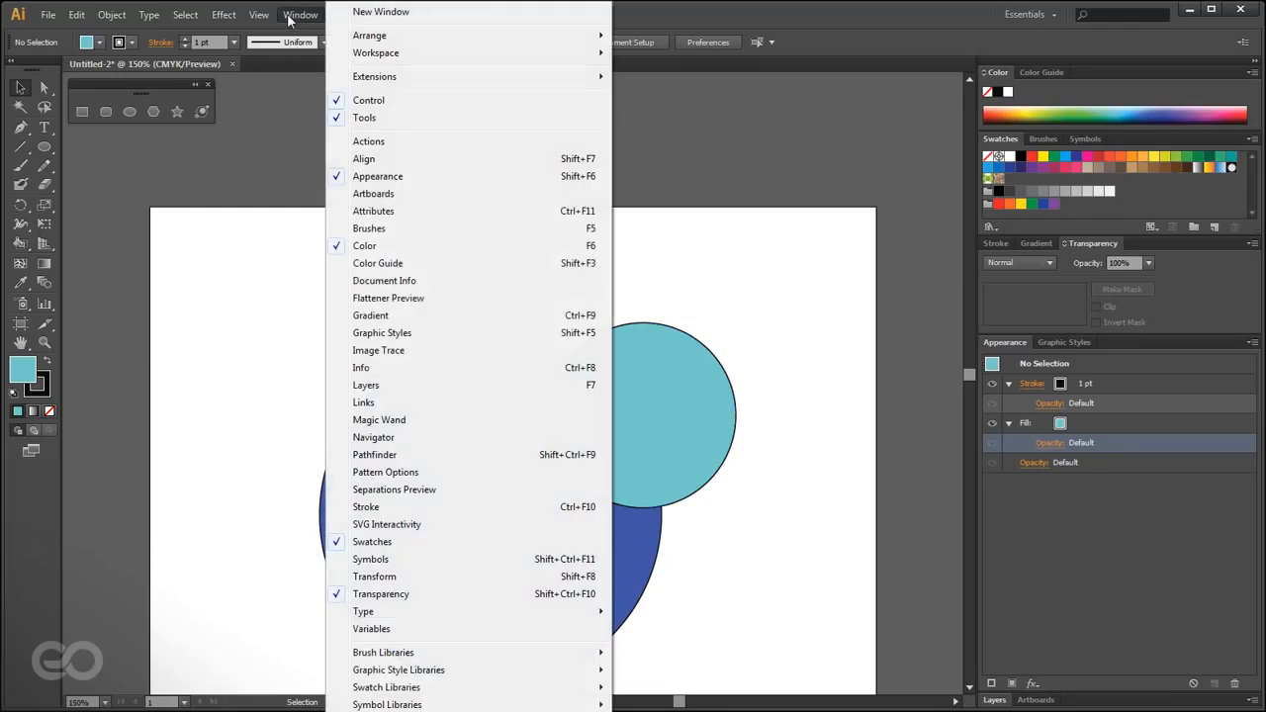
{"action": "left_click", "coordinate": [379, 457]}
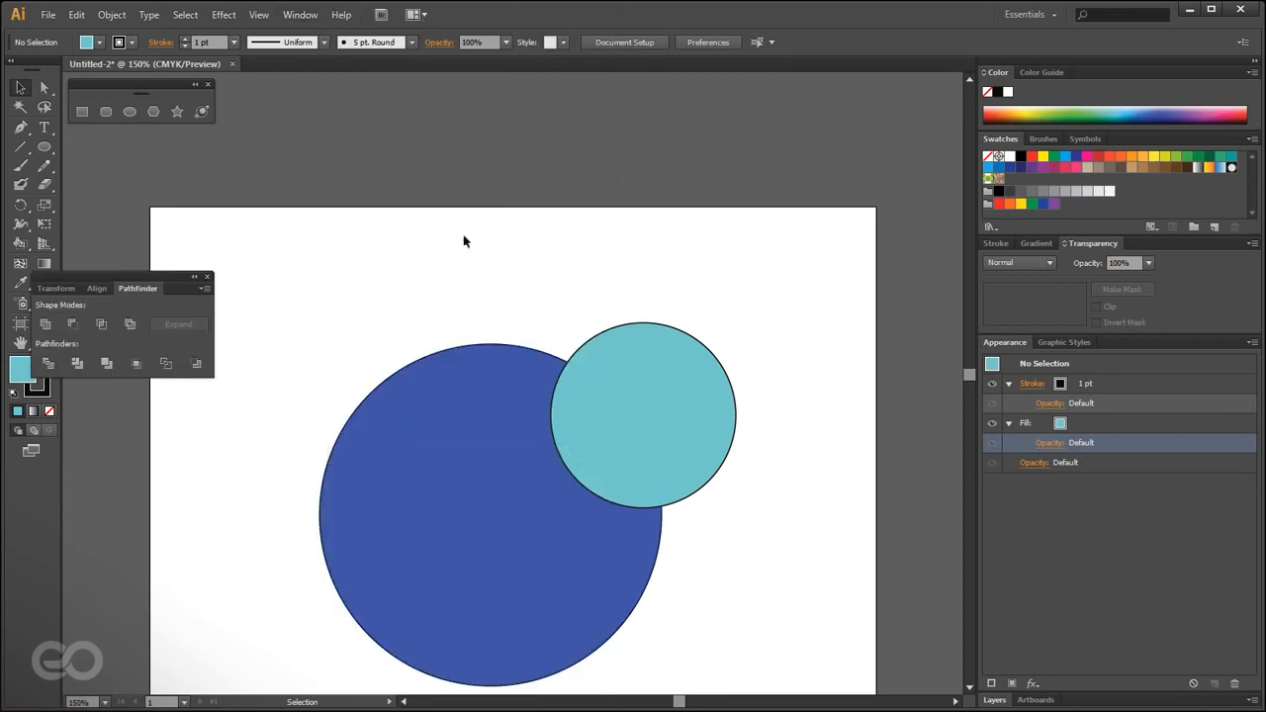
{"action": "left_click_drag", "start_coordinate": [146, 291], "coordinate": [975, 111]}
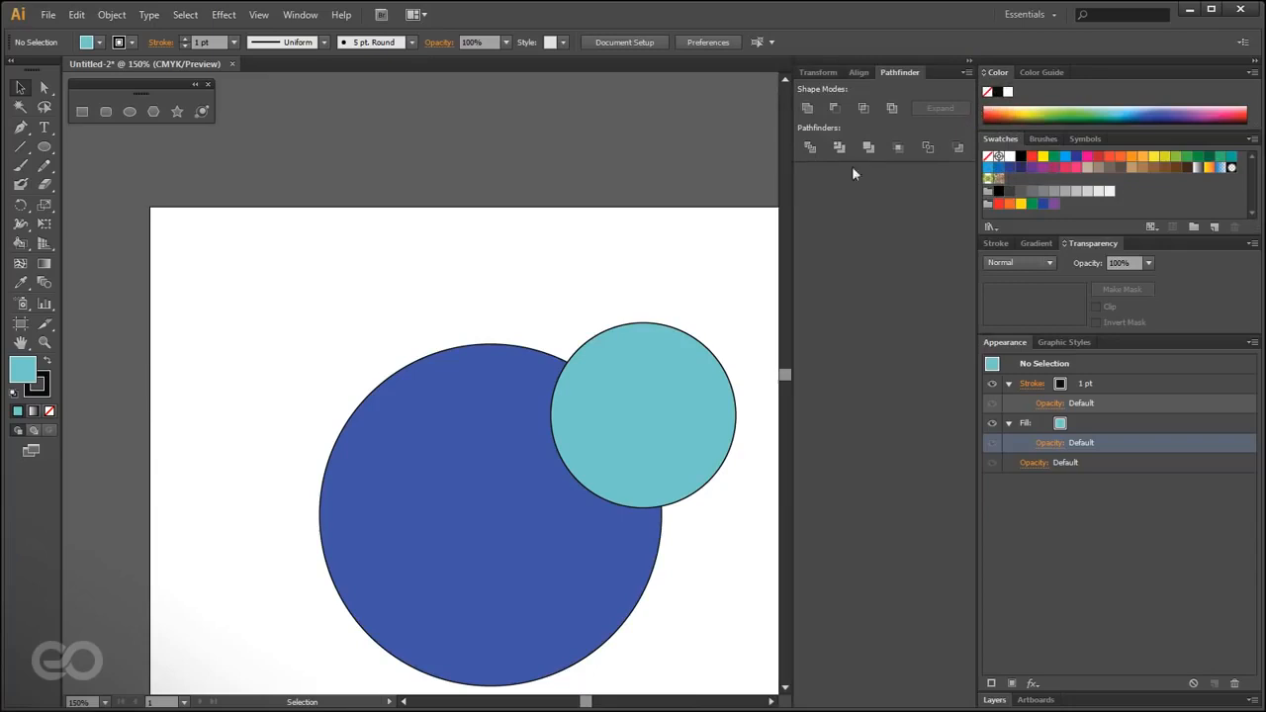
{"action": "left_click_drag", "start_coordinate": [446, 550], "coordinate": [310, 421]}
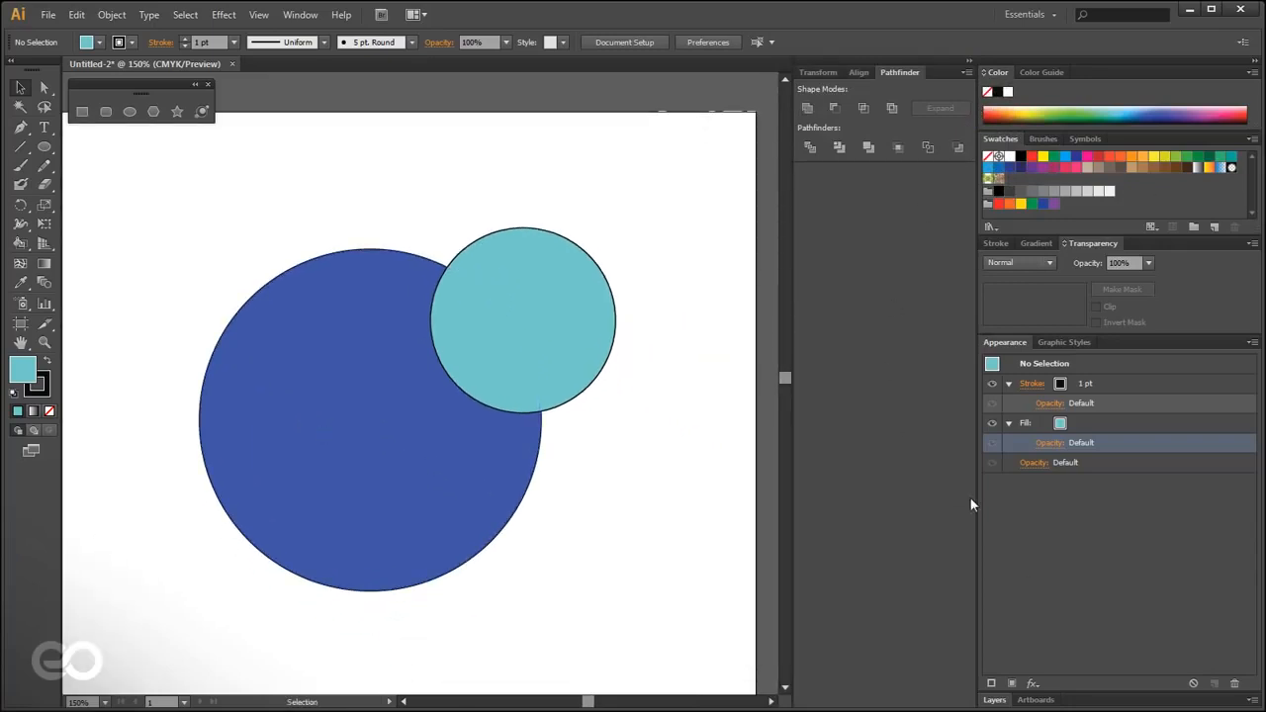
{"action": "left_click", "coordinate": [302, 16]}
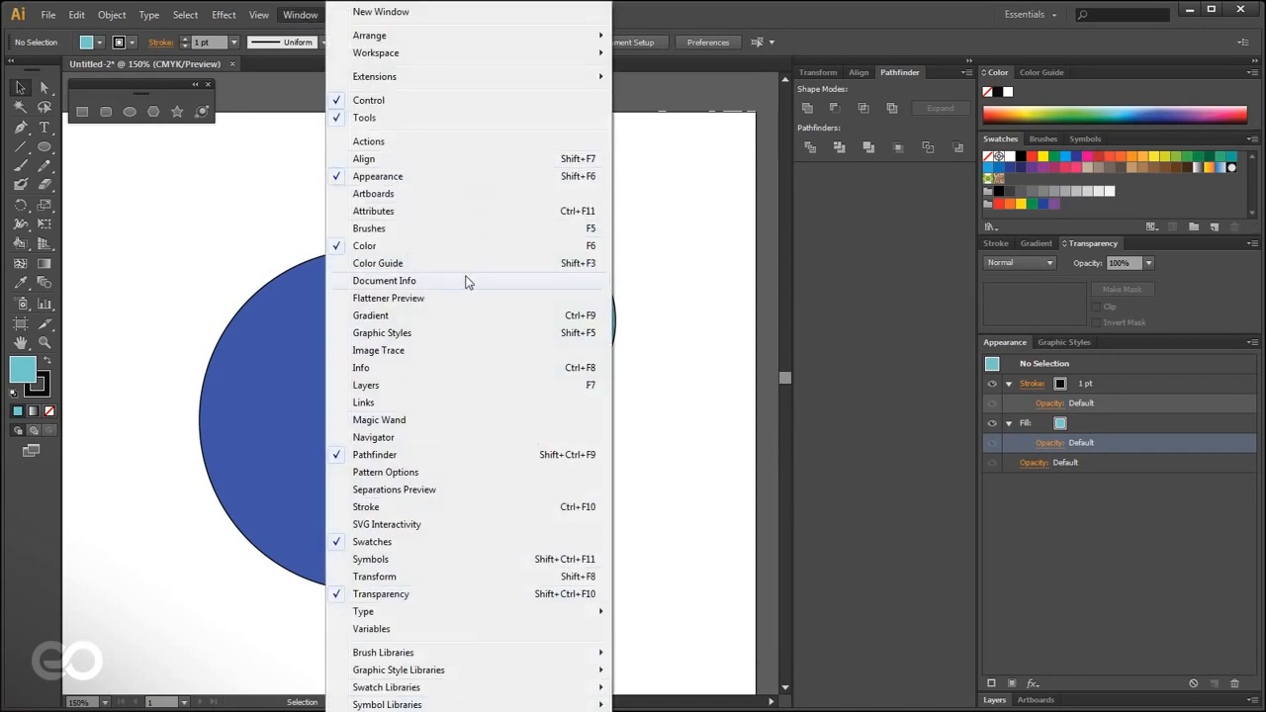
{"action": "mouse_move", "coordinate": [484, 706]}
{"action": "left_click", "coordinate": [150, 276]}
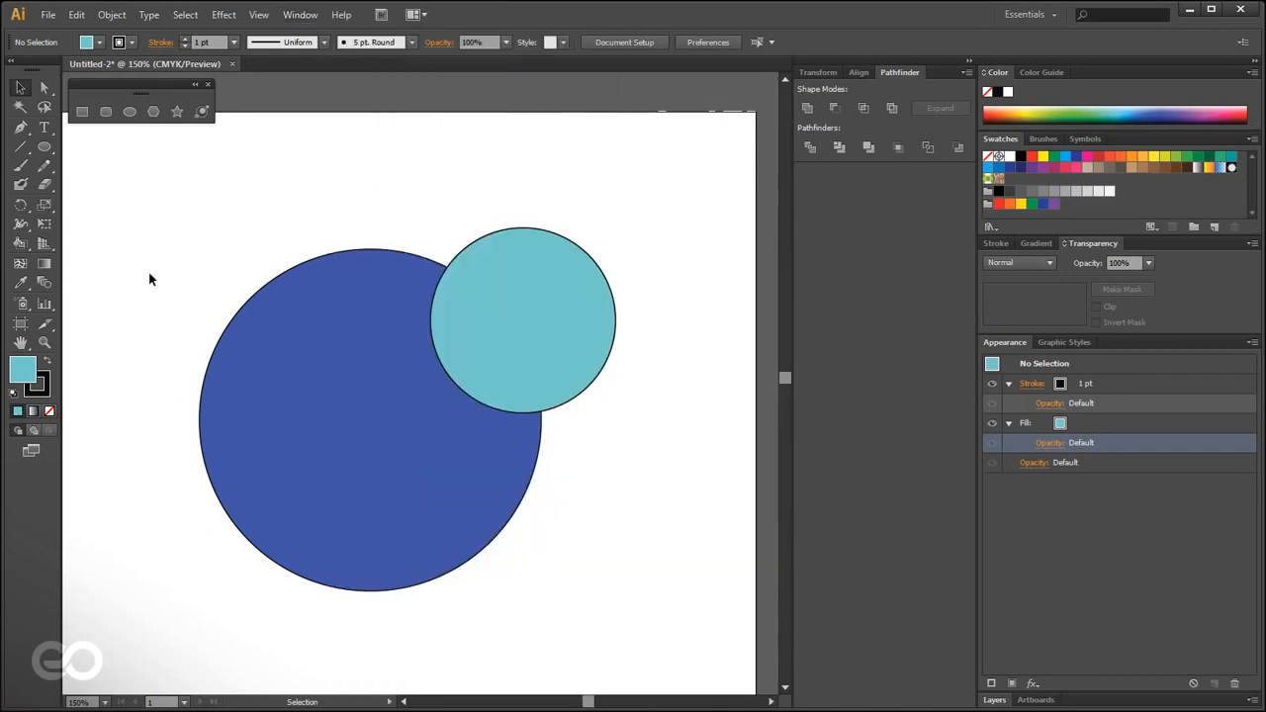
{"action": "scroll", "coordinate": [317, 369], "scroll_direction": "down", "scroll_amount": 1}
{"action": "scroll", "coordinate": [160, 369], "scroll_direction": "up", "scroll_amount": 1}
{"action": "left_click", "coordinate": [389, 374]}
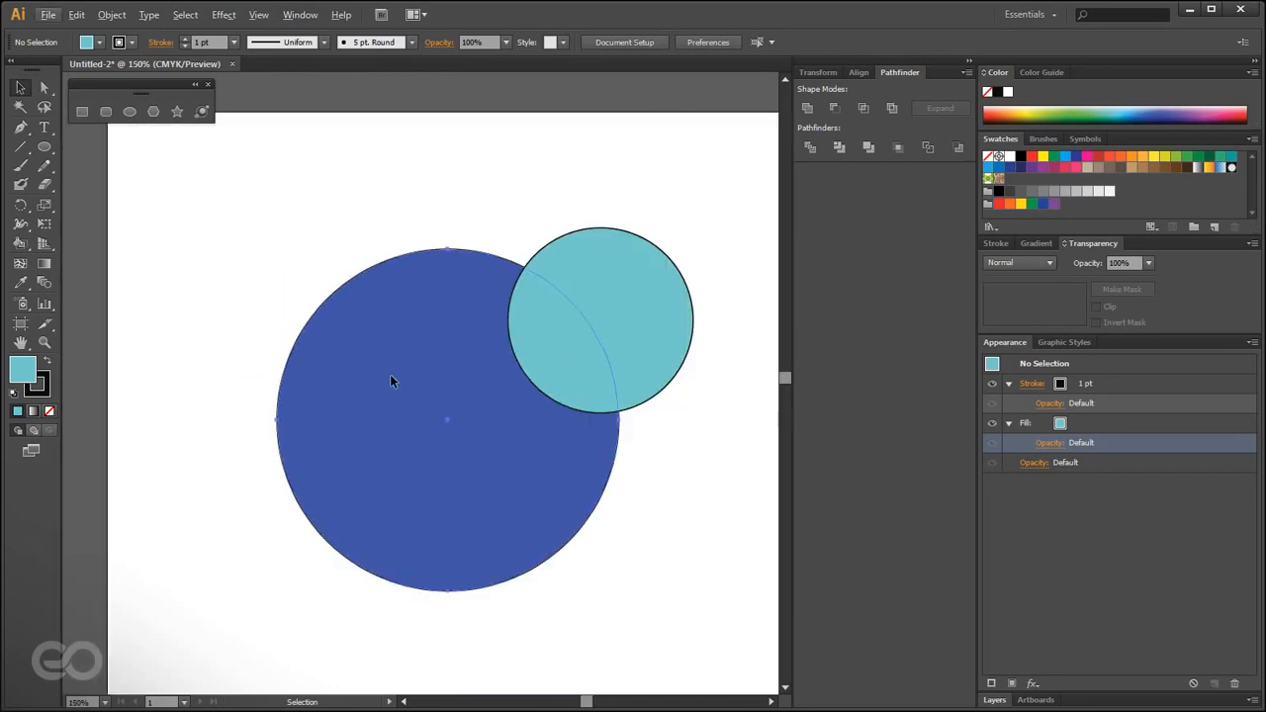
{"action": "left_click", "coordinate": [714, 623]}
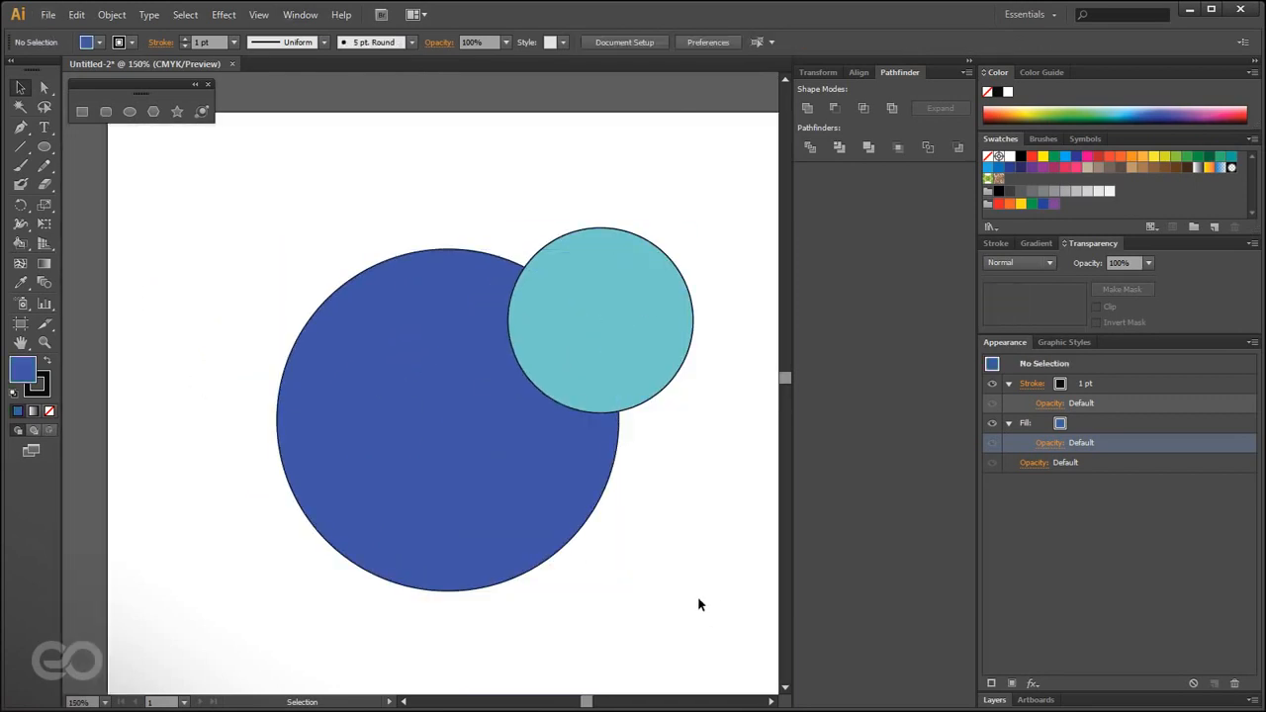
- Move the teal circle slightly upward and subtract it from the blue circle with Minus Front
{"action": "mouse_move", "coordinate": [576, 322]}
{"action": "left_mouse_down"}
{"action": "mouse_move", "coordinate": [600, 292]}
{"action": "mouse_move", "coordinate": [576, 300]}
{"action": "left_mouse_up"}
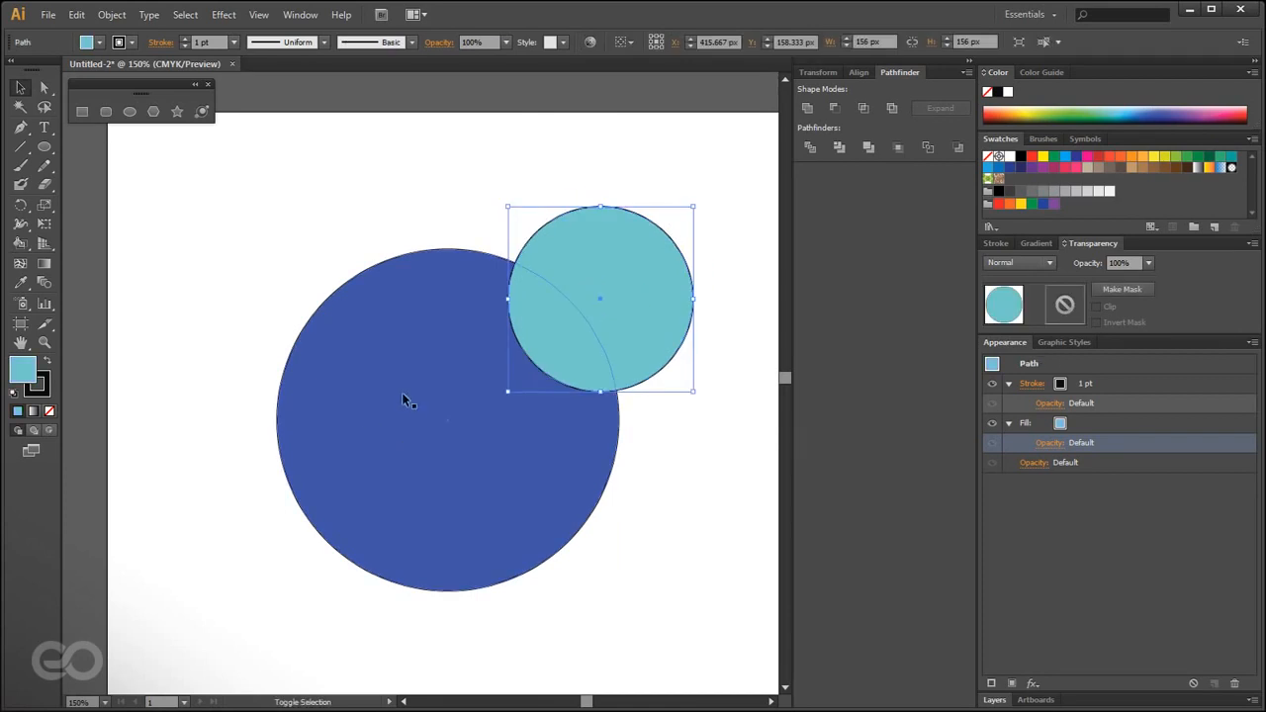
{"action": "scroll", "coordinate": [324, 449], "scroll_direction": "down", "scroll_amount": 1}
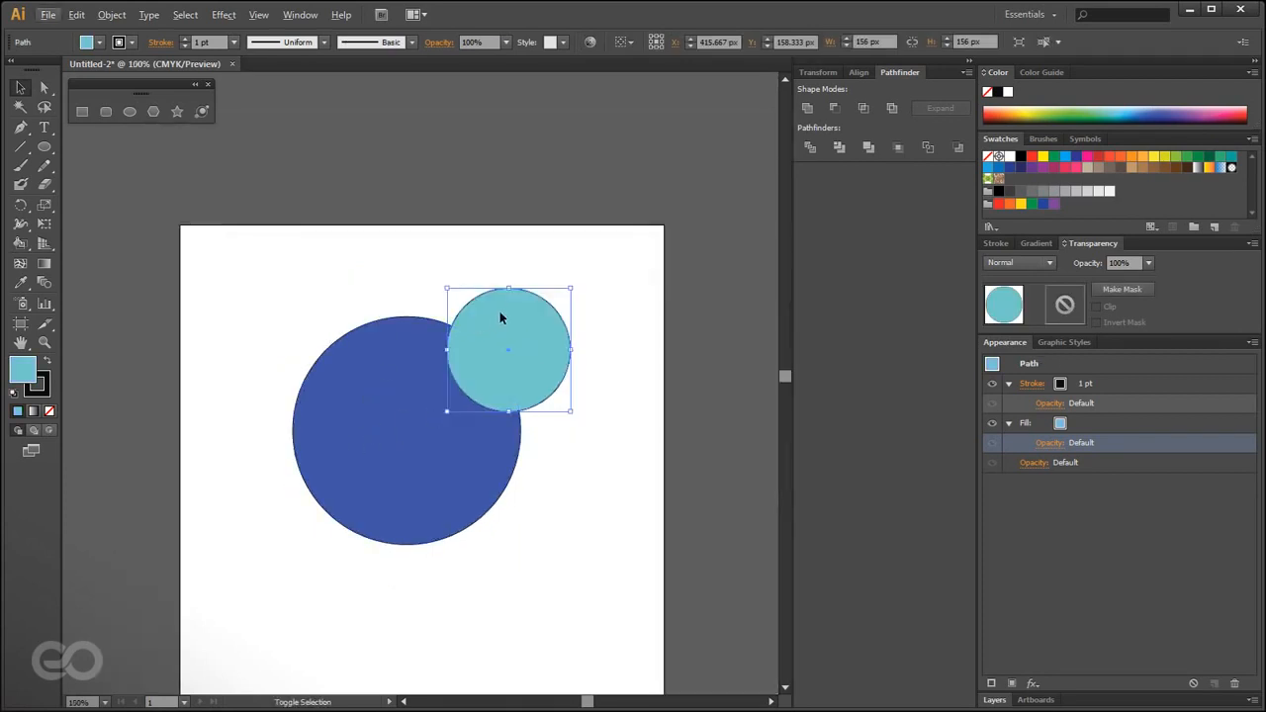
{"action": "left_click", "coordinate": [401, 484], "text": "shift"}
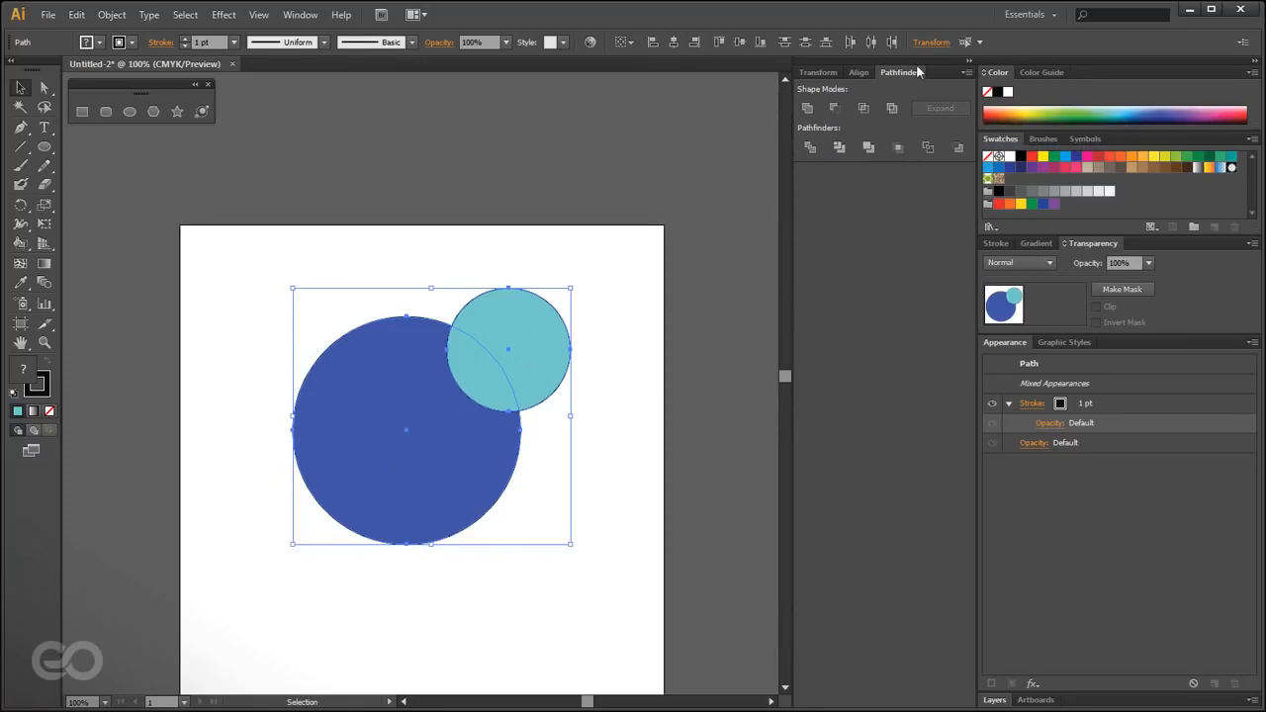
{"action": "left_click", "coordinate": [837, 110]}
{"action": "left_click", "coordinate": [580, 495]}
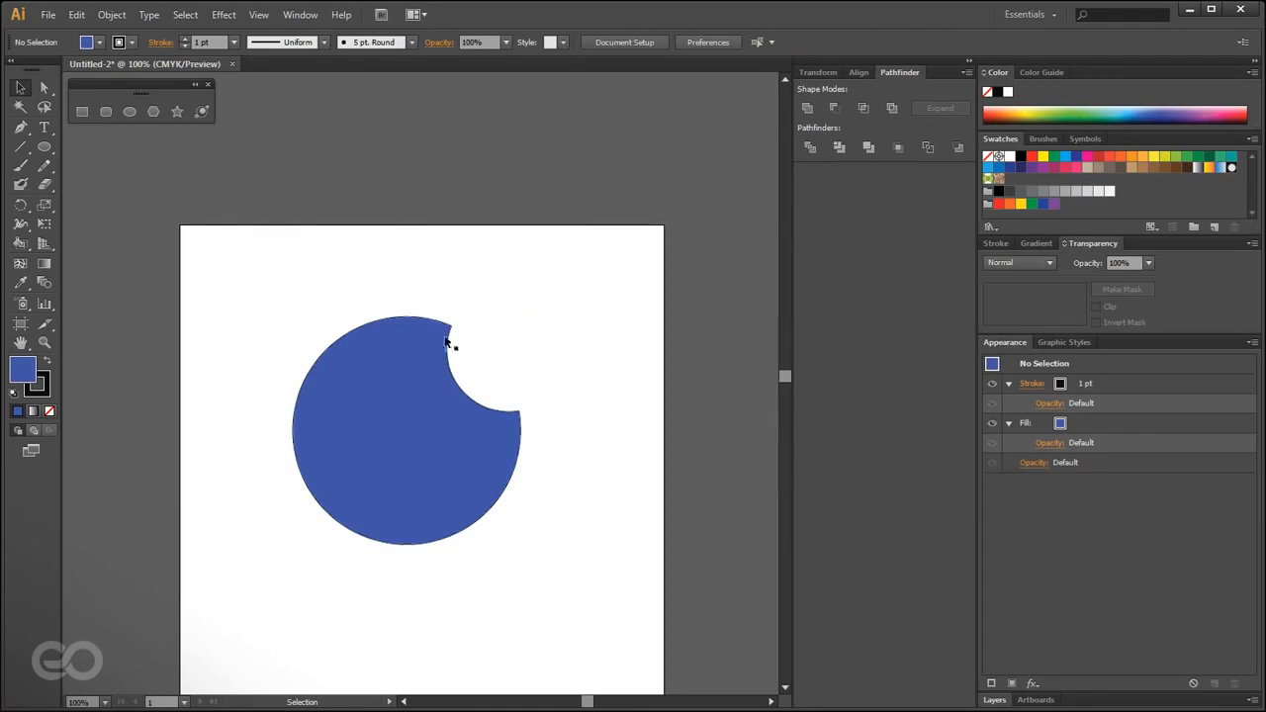
- Expand and enlarge the Layers list, and select the notched blue circle's path in it
{"action": "left_click", "coordinate": [486, 415]}
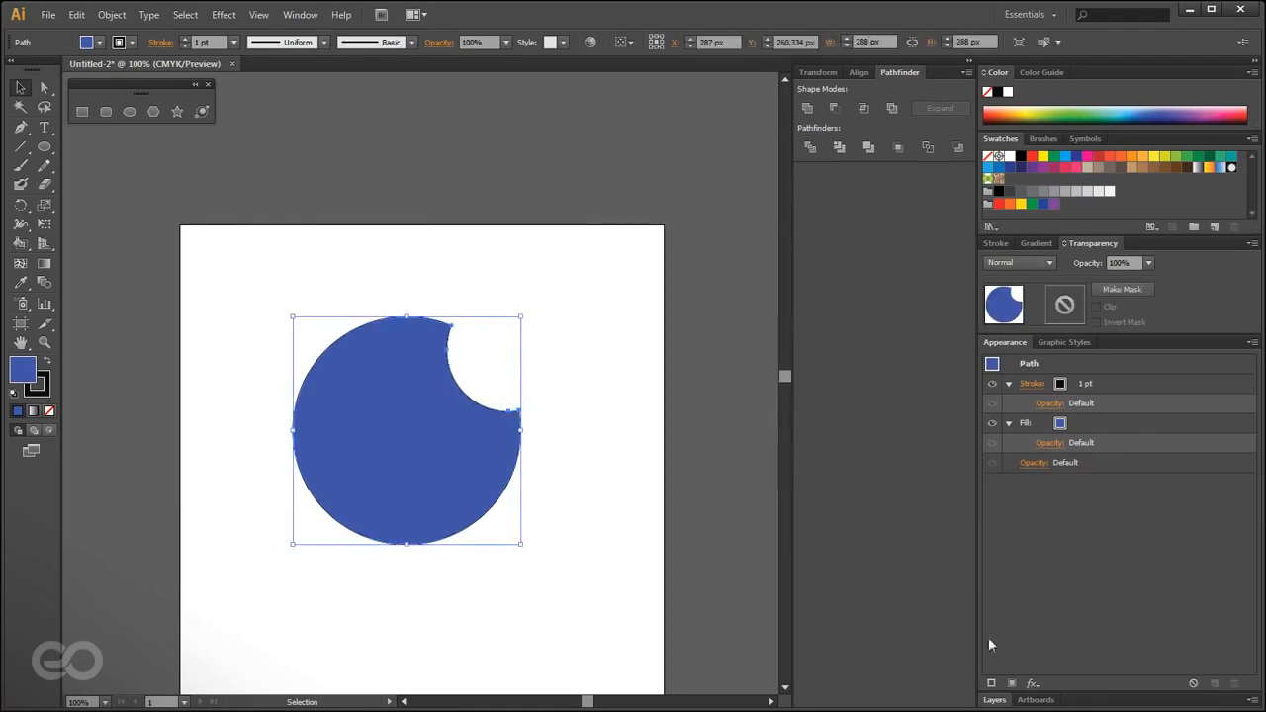
{"action": "left_click", "coordinate": [995, 700]}
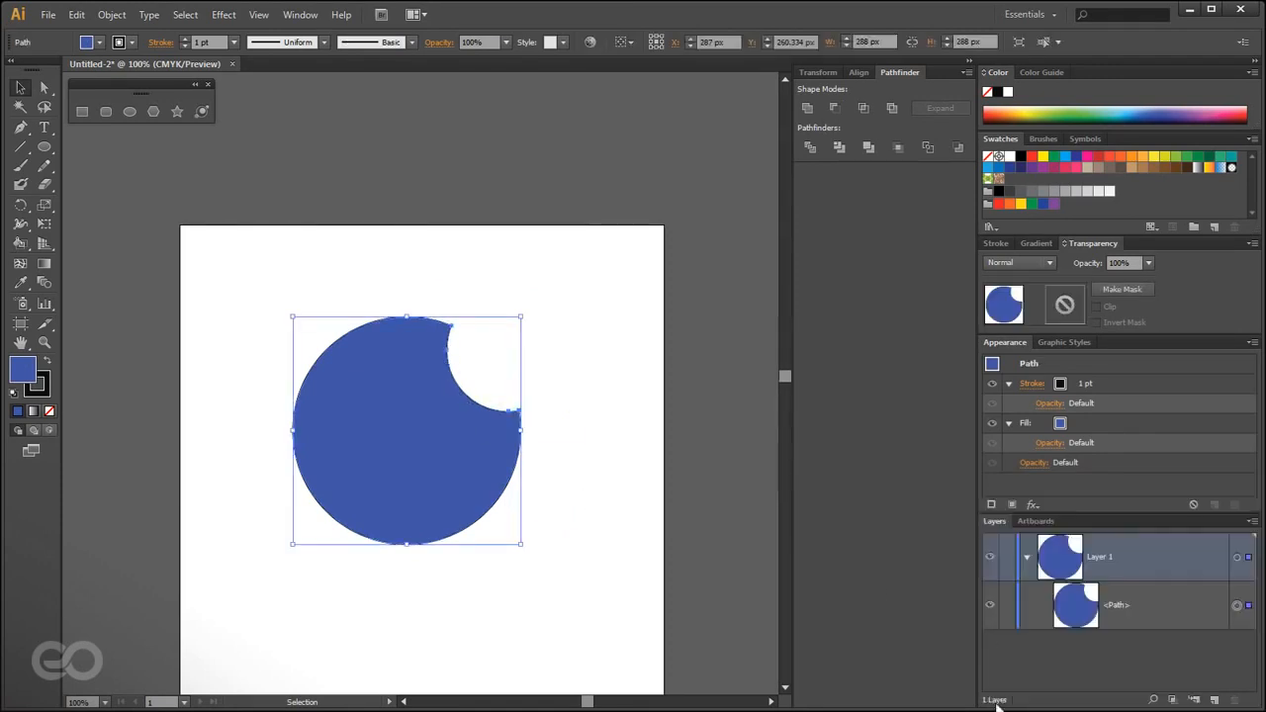
{"action": "left_click_drag", "start_coordinate": [1131, 512], "coordinate": [1130, 450]}
{"action": "left_click", "coordinate": [1142, 546]}
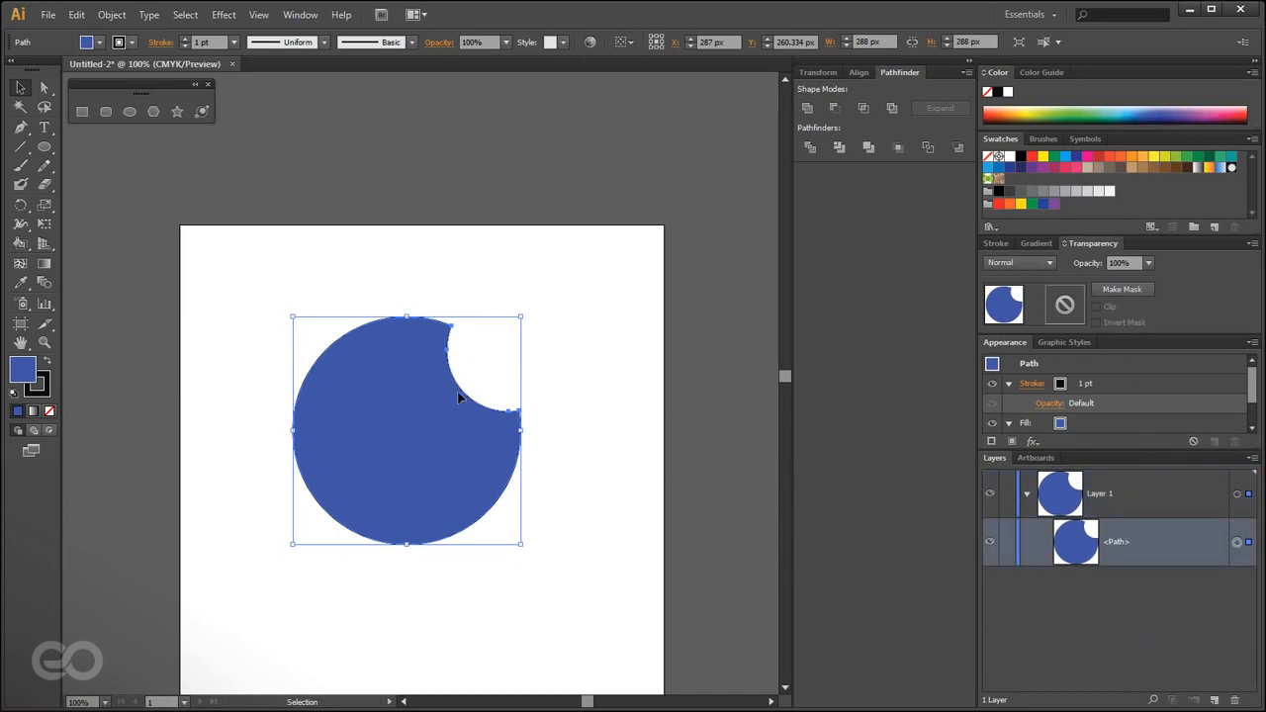
- Delete the notched blue circle, and switch Outline view on and back to Preview
{"action": "left_click", "coordinate": [599, 535]}
{"action": "left_click", "coordinate": [308, 464]}
{"action": "key", "text": "Delete"}
{"action": "key", "text": "ctrl"}
{"action": "key", "text": "ctrl+y"}
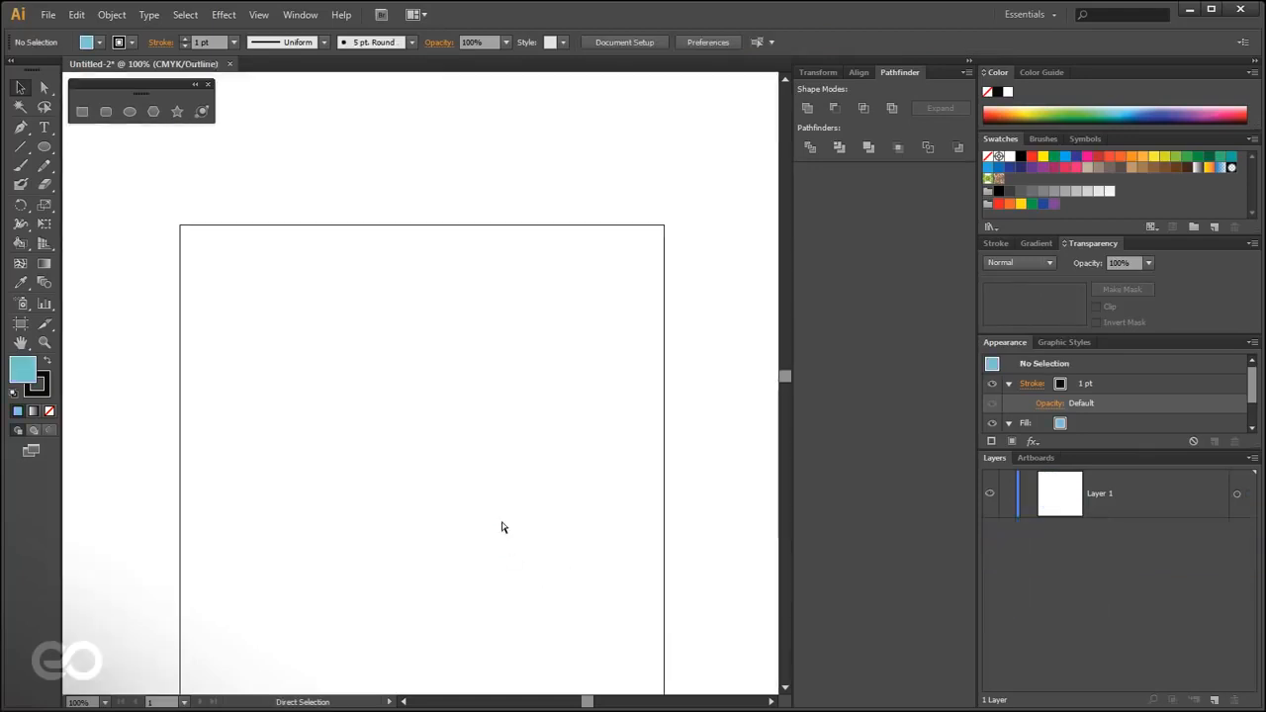
{"action": "key", "text": "ctrl+y"}
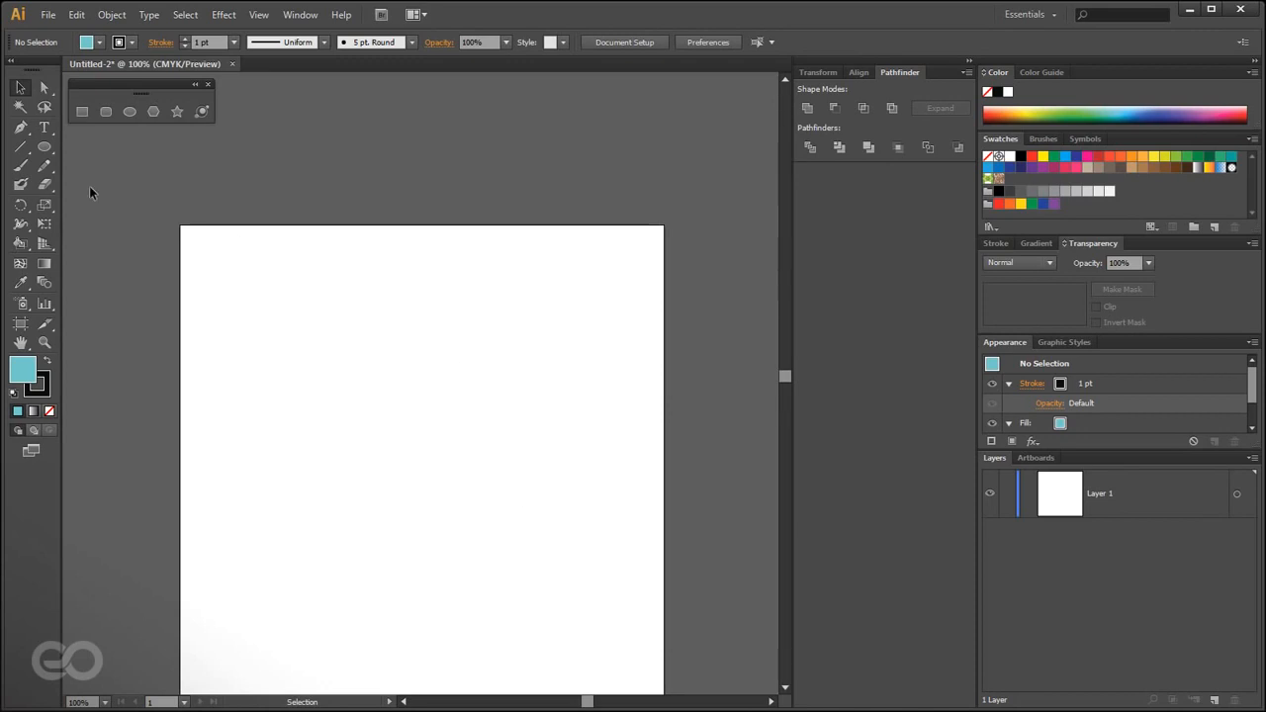
- Draw a large circle and a smaller one about 180 px wide overlapping its upper-right edge
{"action": "left_click", "coordinate": [44, 147]}
{"action": "left_click_drag", "start_coordinate": [424, 518], "coordinate": [485, 625]}
{"action": "left_click_drag", "start_coordinate": [570, 328], "coordinate": [450, 473]}
{"action": "left_click", "coordinate": [21, 87]}
- Fill the large circle with dark blue and deselect it
{"action": "left_click", "coordinate": [495, 524]}
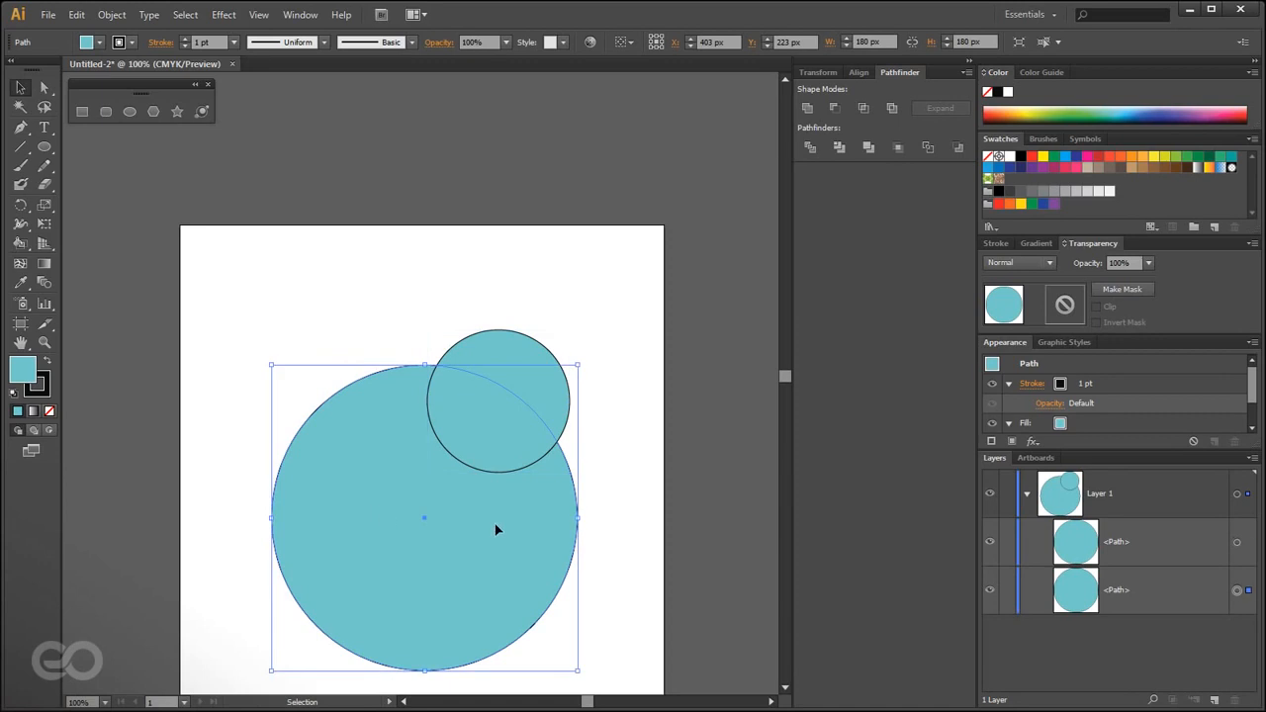
{"action": "left_click", "coordinate": [1152, 106]}
{"action": "left_click", "coordinate": [534, 218]}
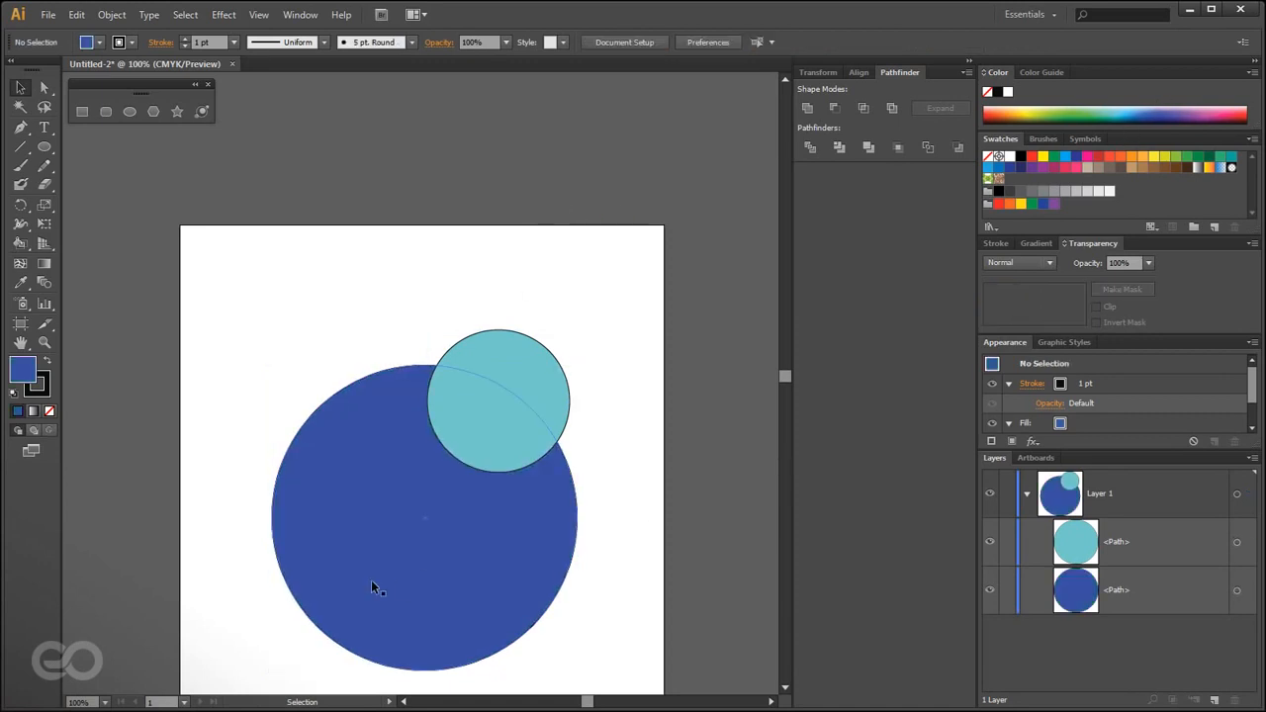
- Select both circles and try the Unite and Intersect shape modes on them, undoing each one
{"action": "left_click", "coordinate": [524, 384]}
{"action": "left_click", "coordinate": [480, 514], "text": "shift"}
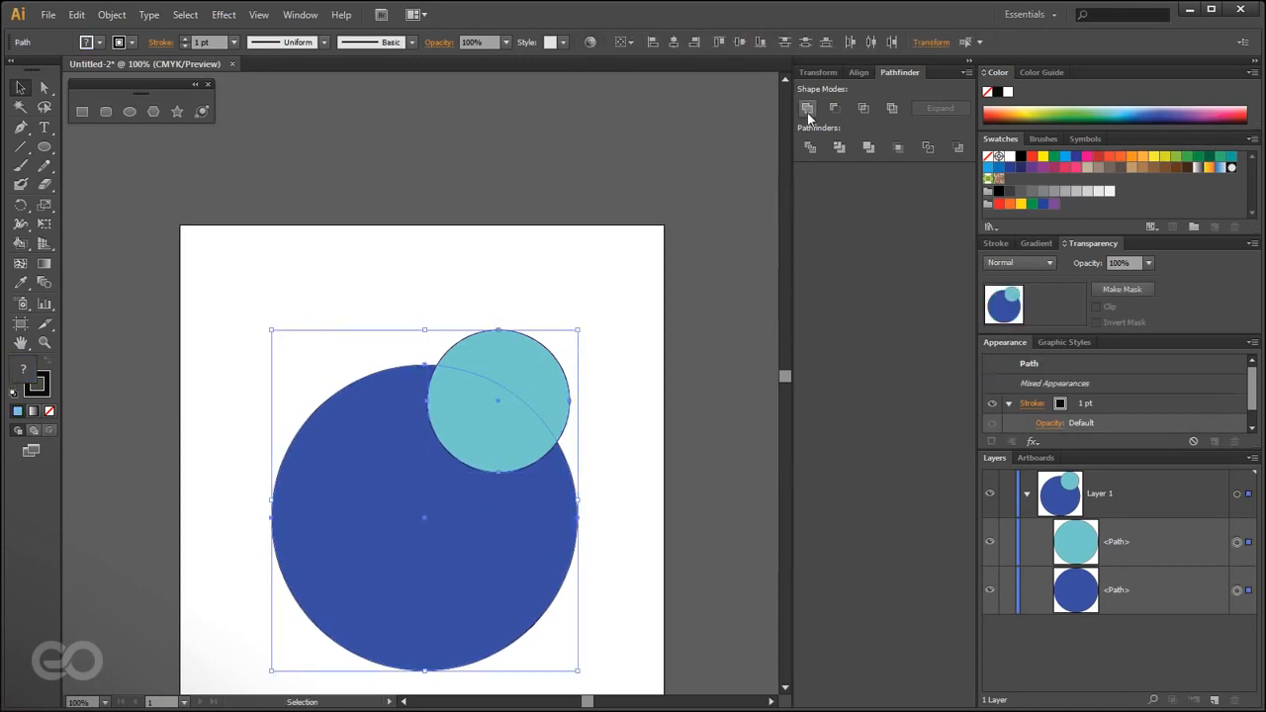
{"action": "left_click", "coordinate": [807, 111]}
{"action": "left_click", "coordinate": [754, 427]}
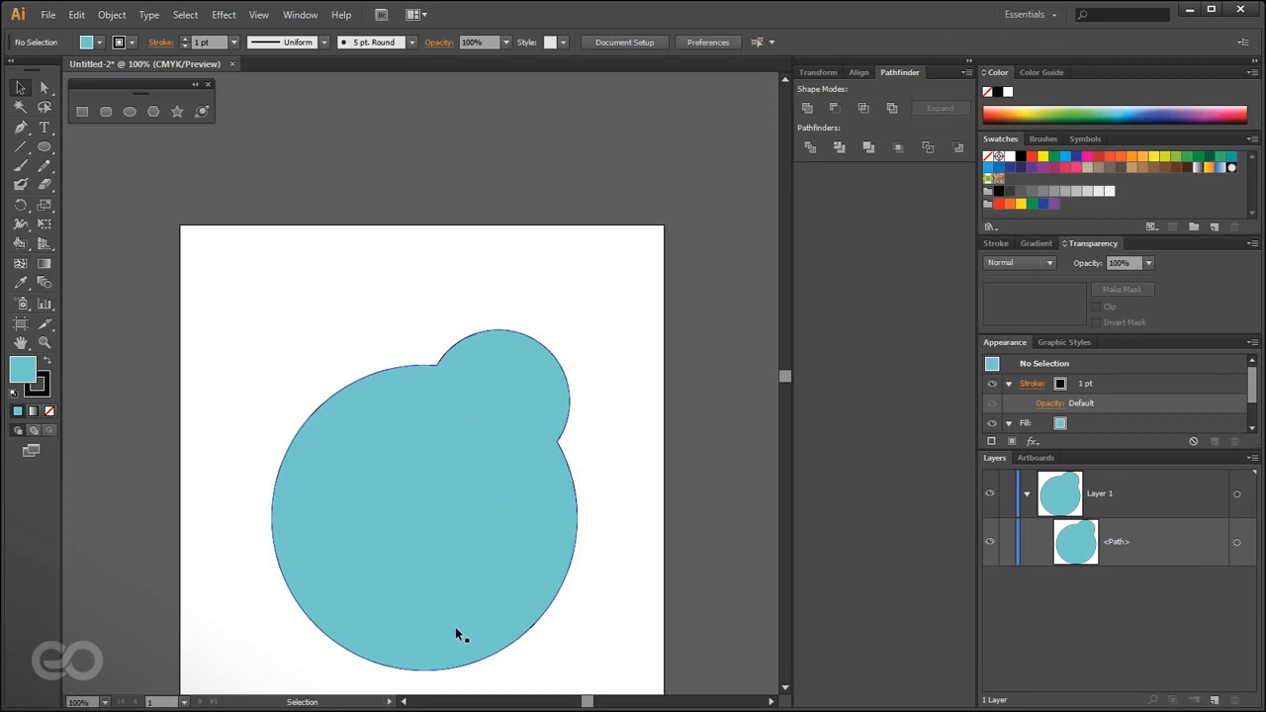
{"action": "key", "text": "ctrl+z"}
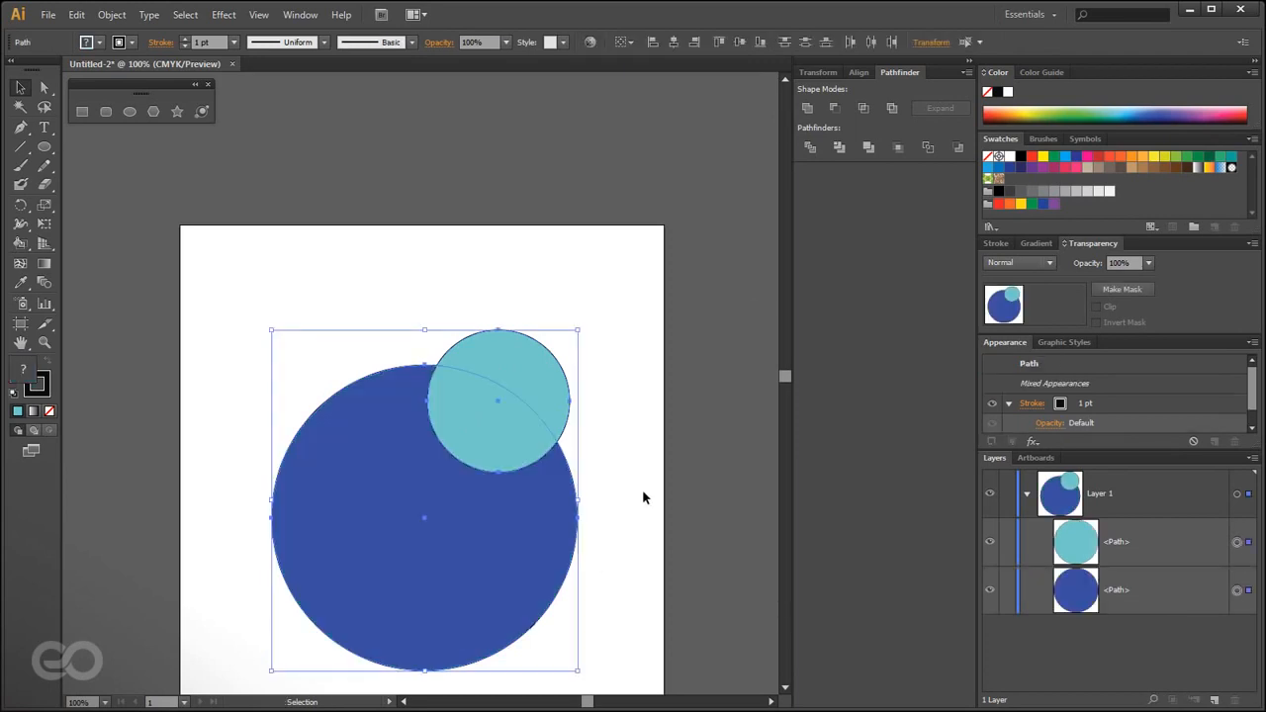
{"action": "left_click", "coordinate": [864, 106]}
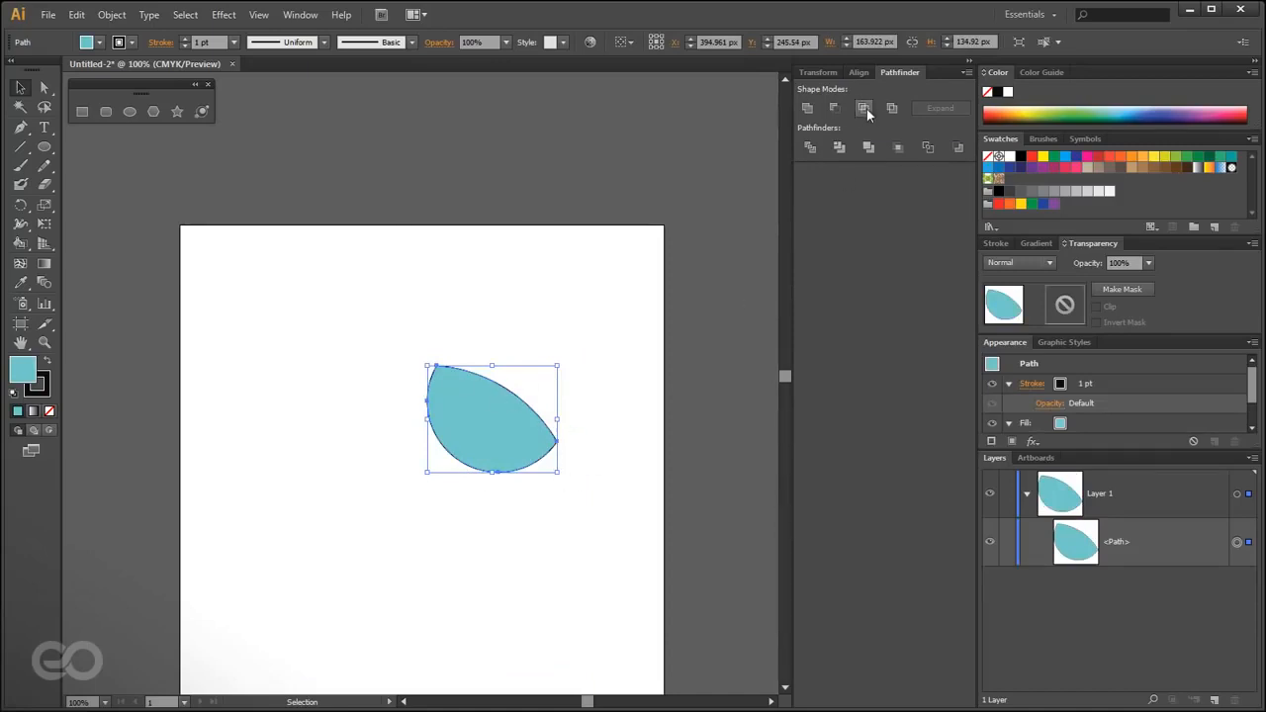
{"action": "key", "text": "ctrl+z"}
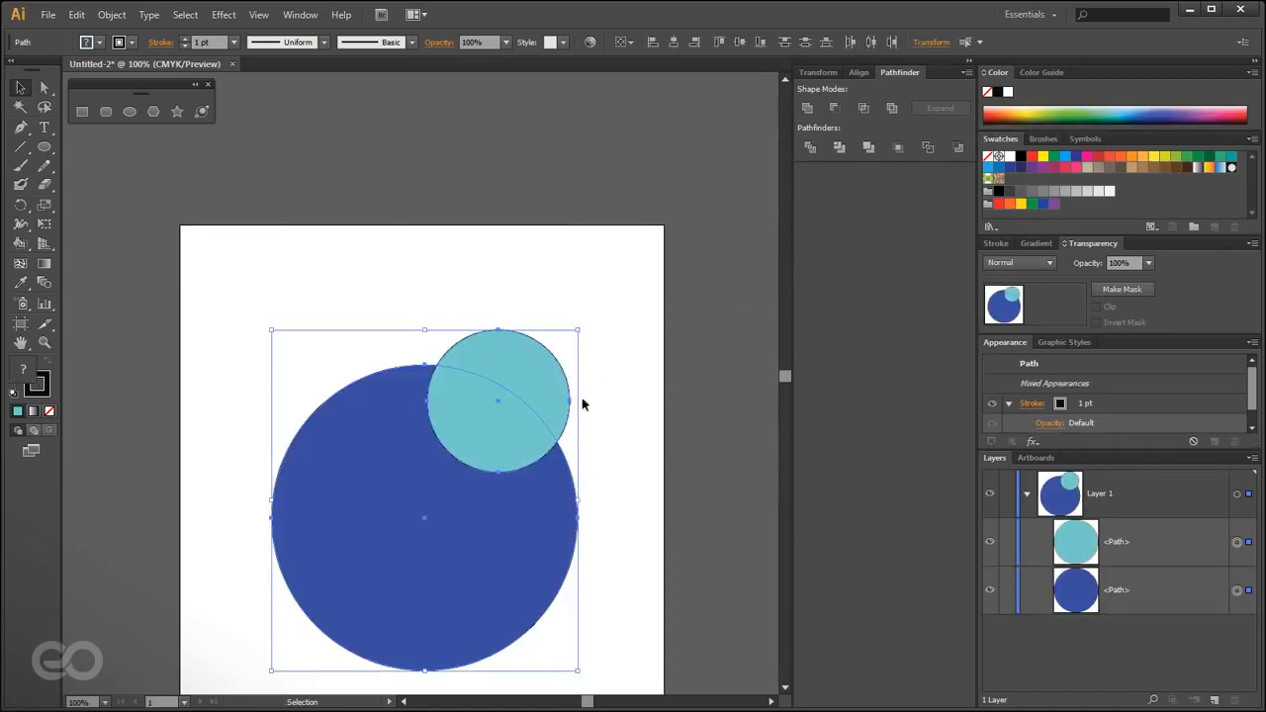
- Try the Exclude shape mode on the two circles, undo it, and apply the Divide pathfinder to them instead
{"action": "left_click", "coordinate": [893, 109]}
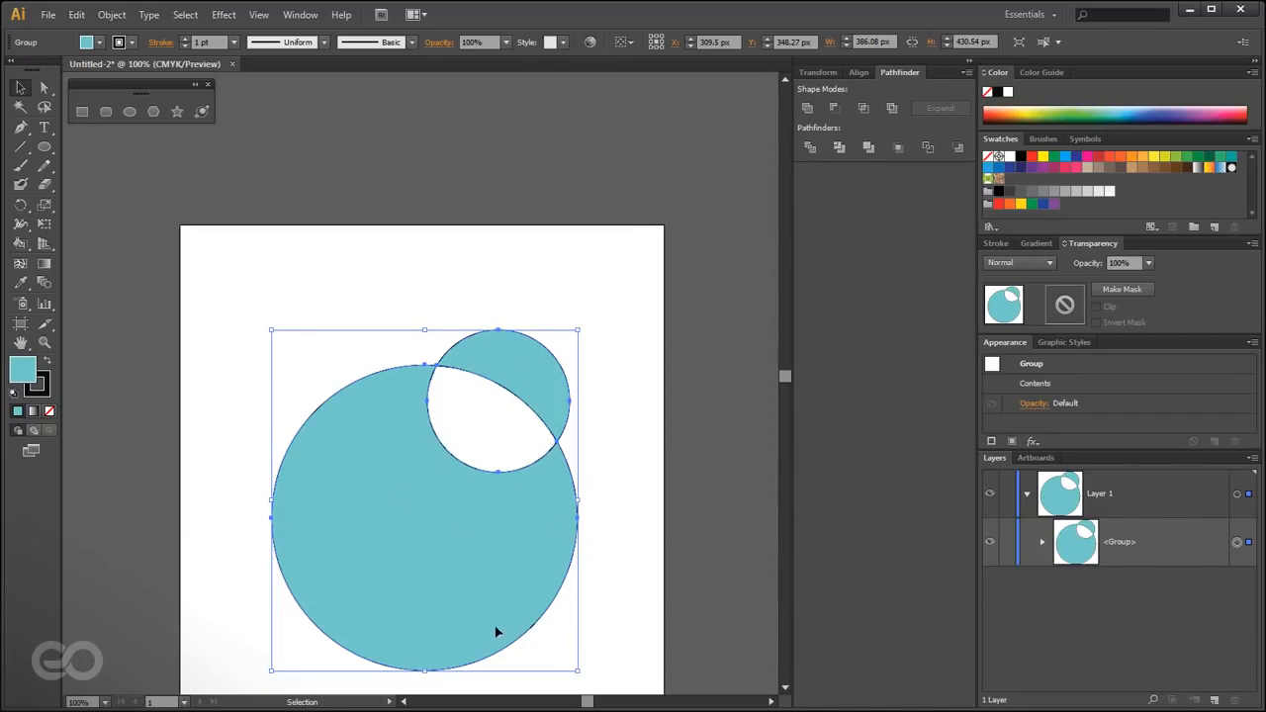
{"action": "key", "text": "ctrl+z"}
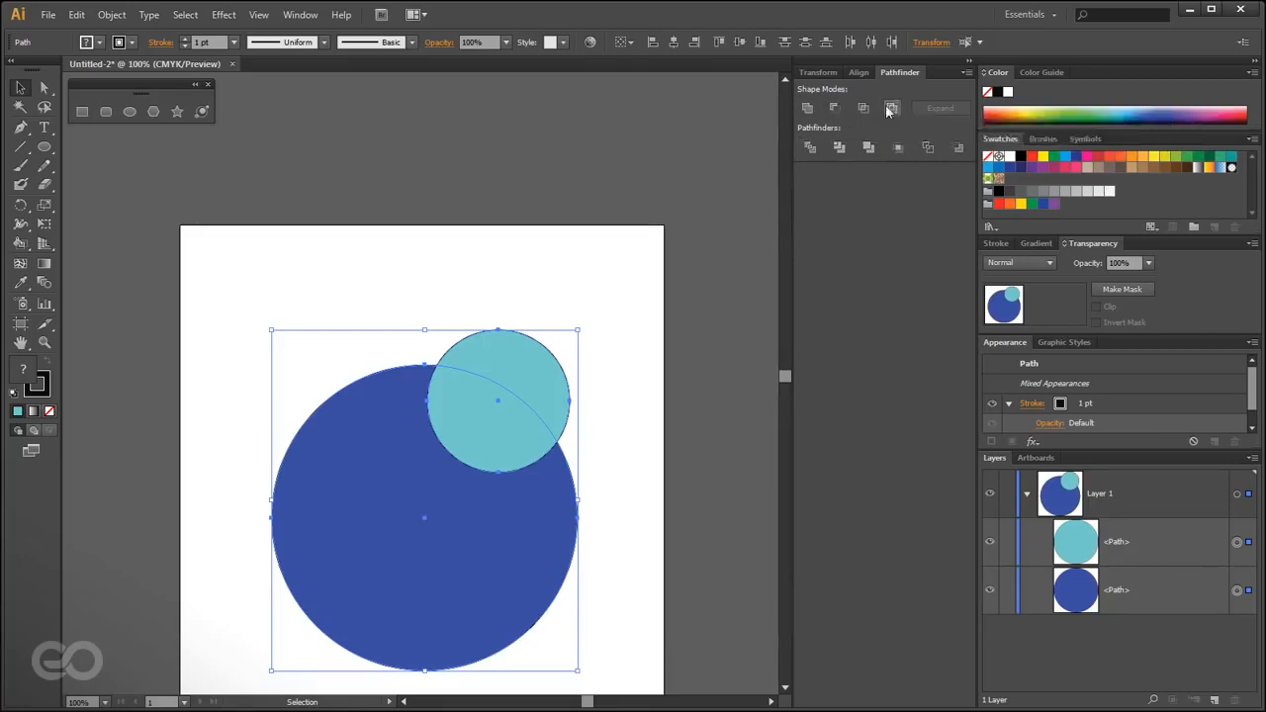
{"action": "left_click", "coordinate": [811, 149]}
{"action": "left_click", "coordinate": [541, 241]}
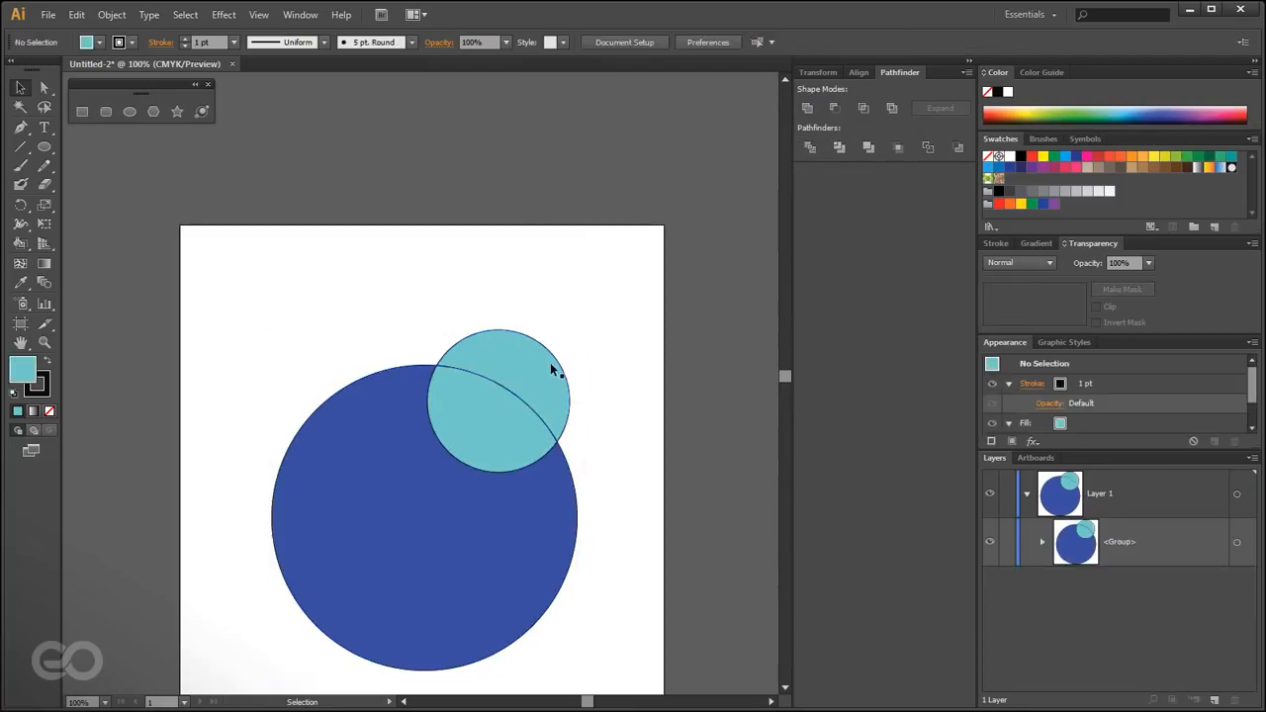
{"action": "left_click_drag", "start_coordinate": [515, 391], "coordinate": [555, 291]}
{"action": "key", "text": "ctrl+z"}
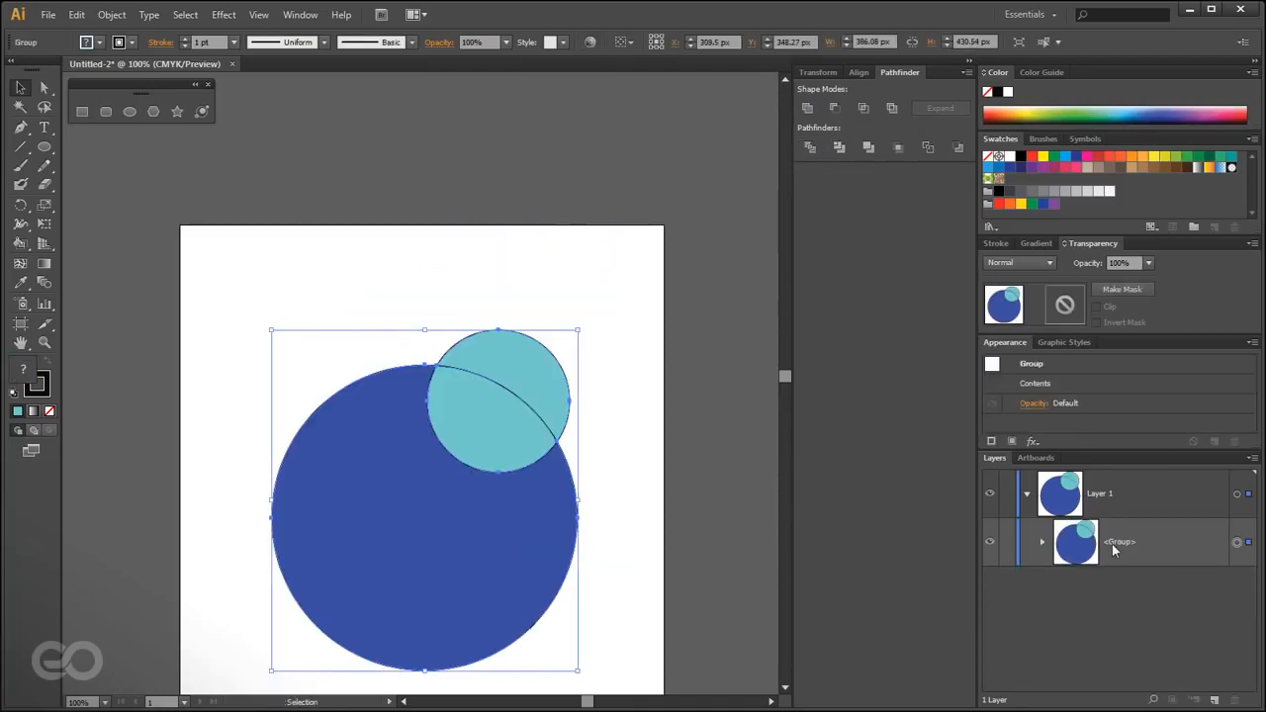
- Pull the divided lens and crescent pieces away from the large circle, then undo the moves and the Divide
{"action": "left_click", "coordinate": [1042, 543]}
{"action": "scroll", "coordinate": [1037, 594], "scroll_direction": "down", "scroll_amount": 1}
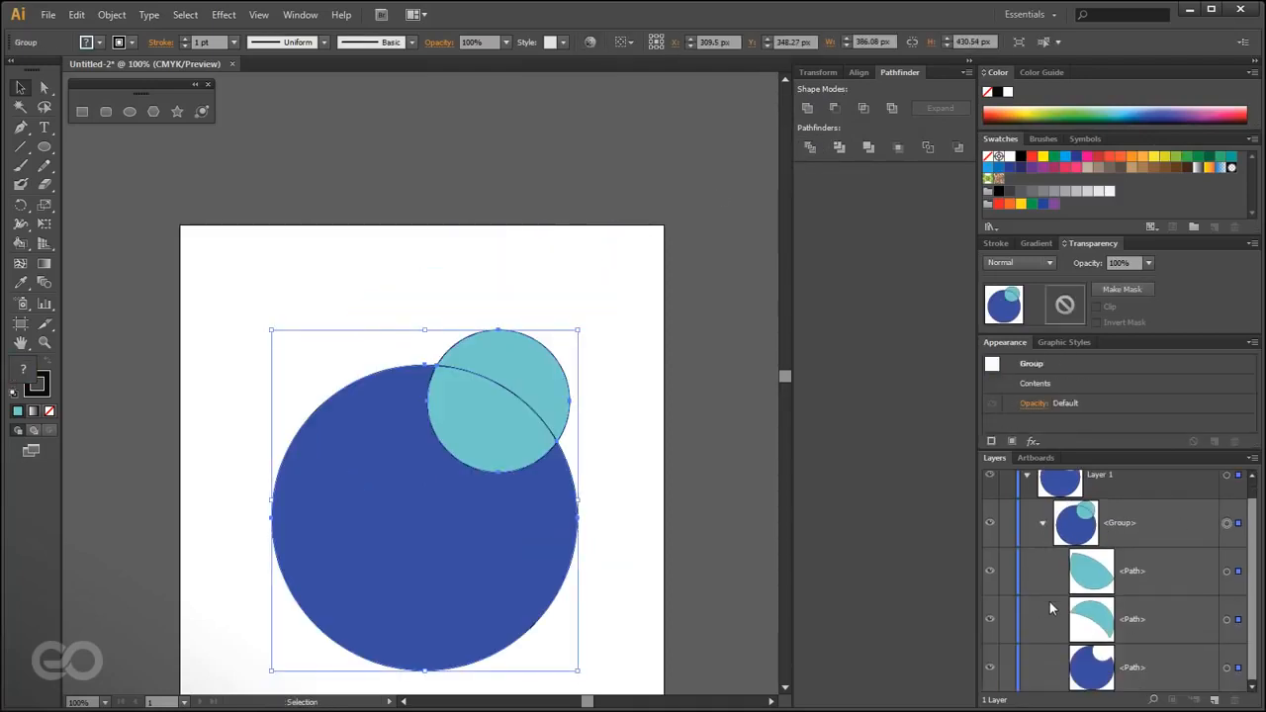
{"action": "left_click", "coordinate": [1227, 570]}
{"action": "left_click_drag", "start_coordinate": [509, 410], "coordinate": [394, 238]}
{"action": "left_click", "coordinate": [1226, 619]}
{"action": "left_click_drag", "start_coordinate": [534, 353], "coordinate": [630, 273]}
{"action": "left_click", "coordinate": [627, 494]}
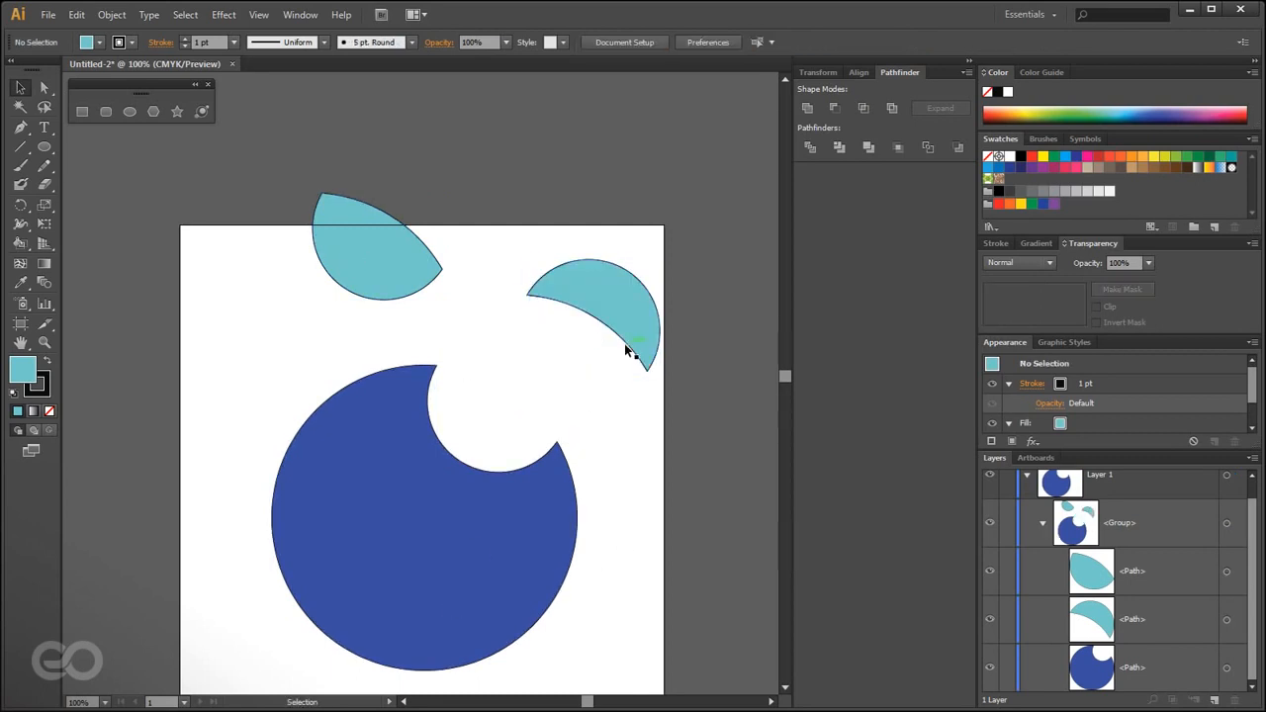
{"action": "key", "text": "ctrl+z"}
{"action": "key", "text": "ctrl+z"}
{"action": "key", "text": "ctrl+z"}
{"action": "key", "text": "ctrl+z"}
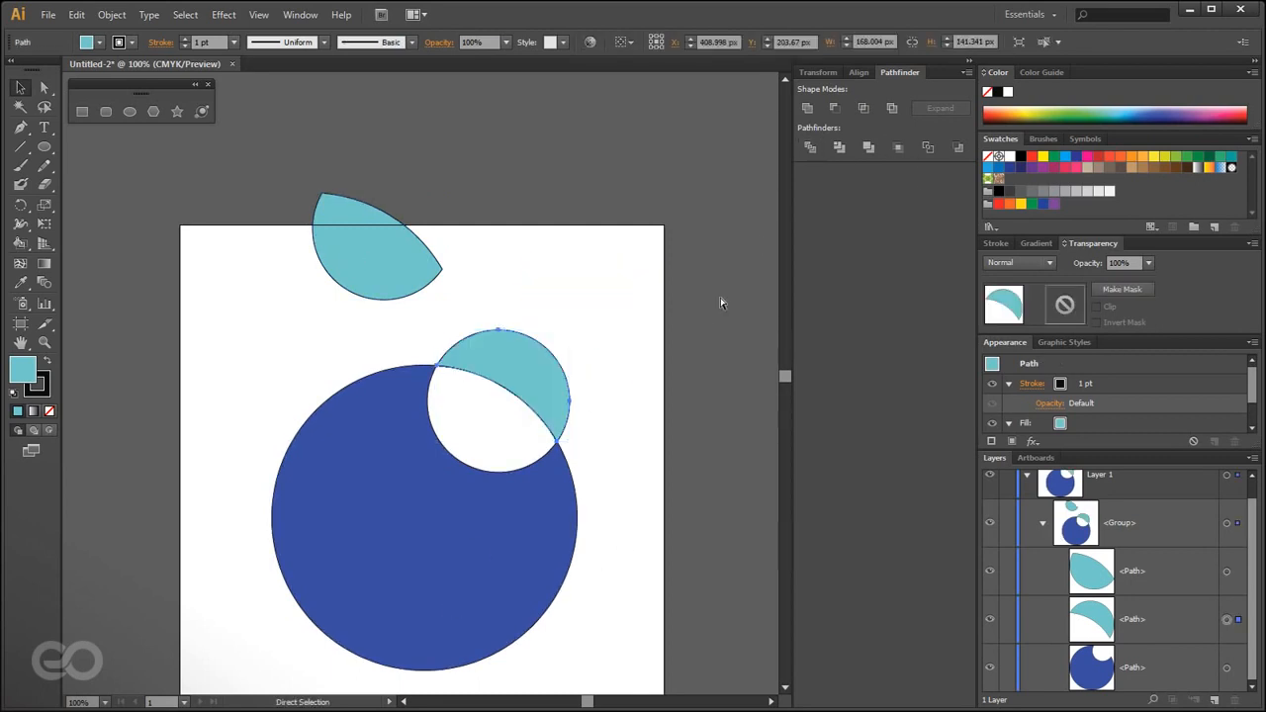
- Try the Trim pathfinder on the two circles and hide the smaller teal one to inspect the cut beneath it
{"action": "left_click", "coordinate": [840, 150]}
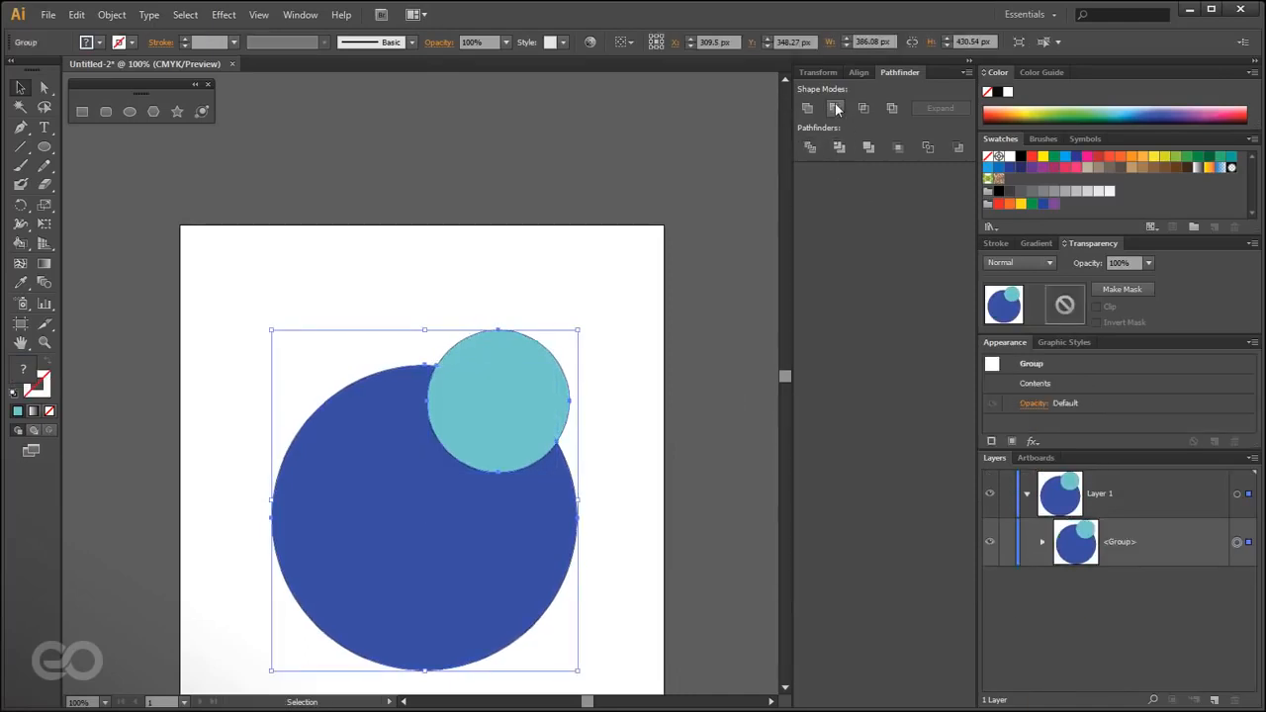
{"action": "left_click", "coordinate": [650, 542]}
{"action": "left_click_drag", "start_coordinate": [485, 404], "coordinate": [530, 322]}
{"action": "key", "text": "ctrl+z"}
{"action": "left_click", "coordinate": [1042, 541]}
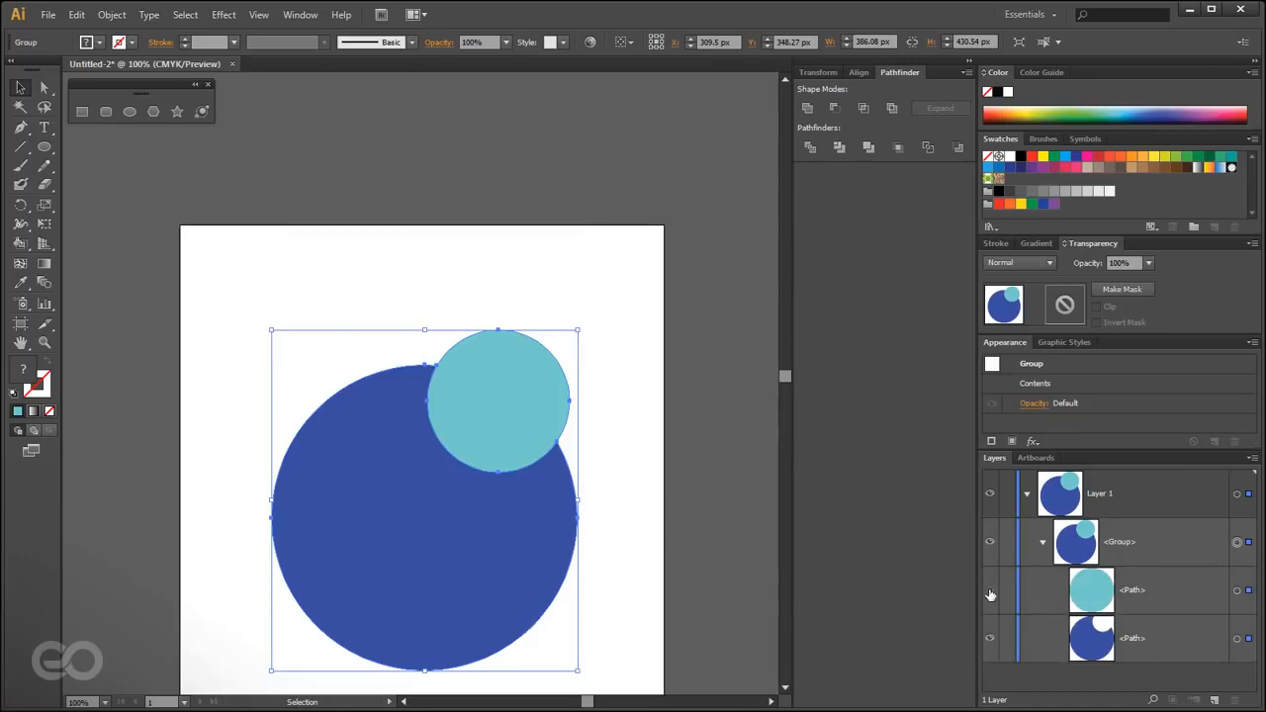
{"action": "left_click", "coordinate": [990, 590]}
{"action": "left_click", "coordinate": [990, 591]}
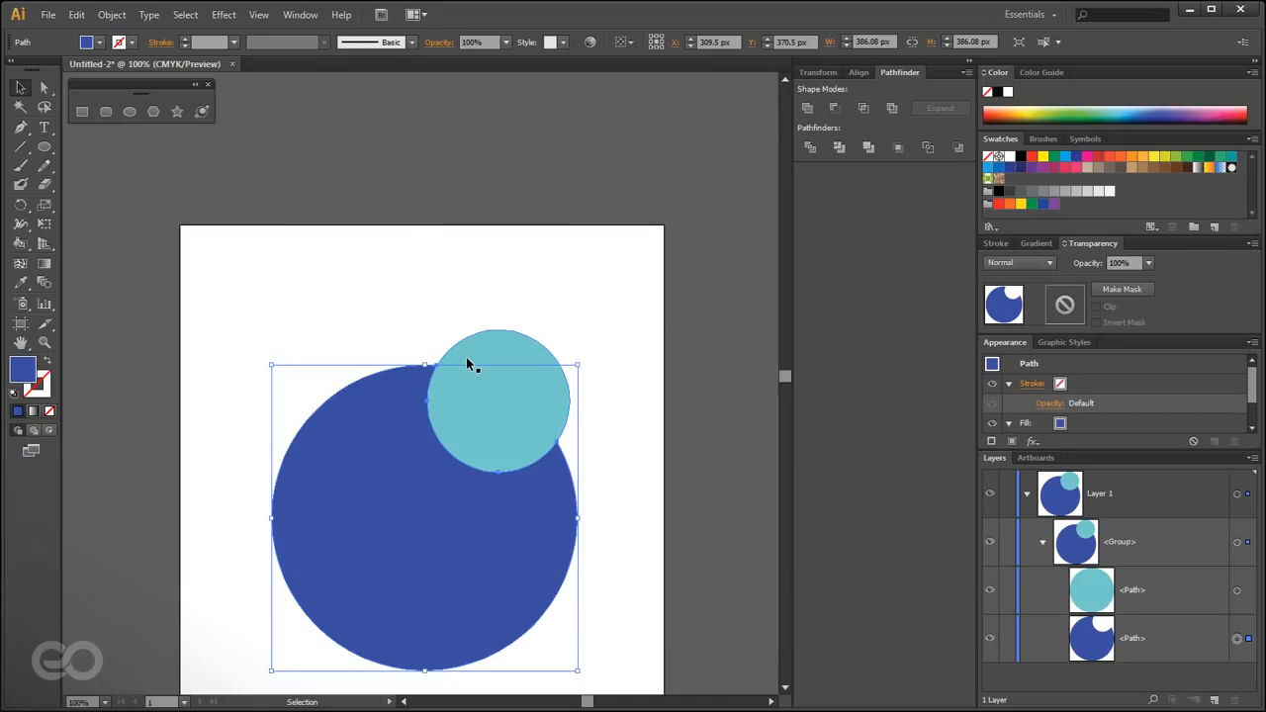
- Undo the Trim to restore the two original overlapping circles
{"action": "left_click", "coordinate": [672, 531]}
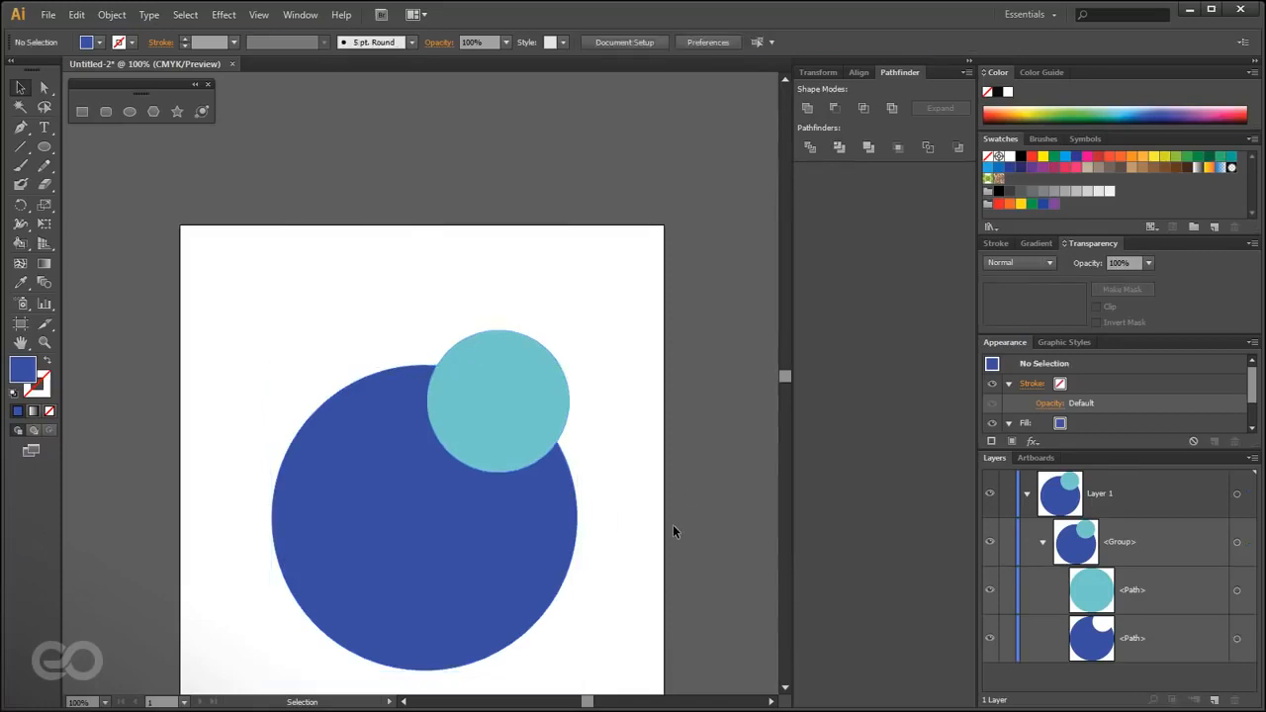
{"action": "left_click_drag", "start_coordinate": [593, 525], "coordinate": [568, 458]}
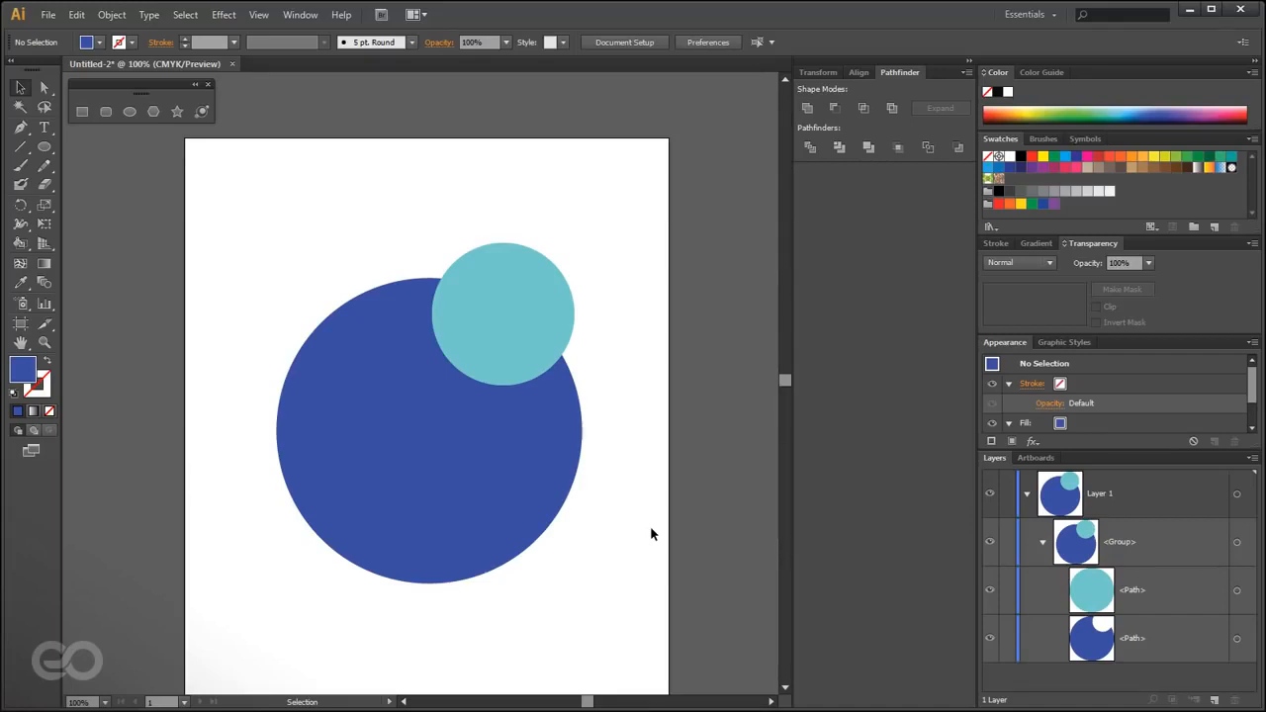
{"action": "left_click", "coordinate": [516, 427]}
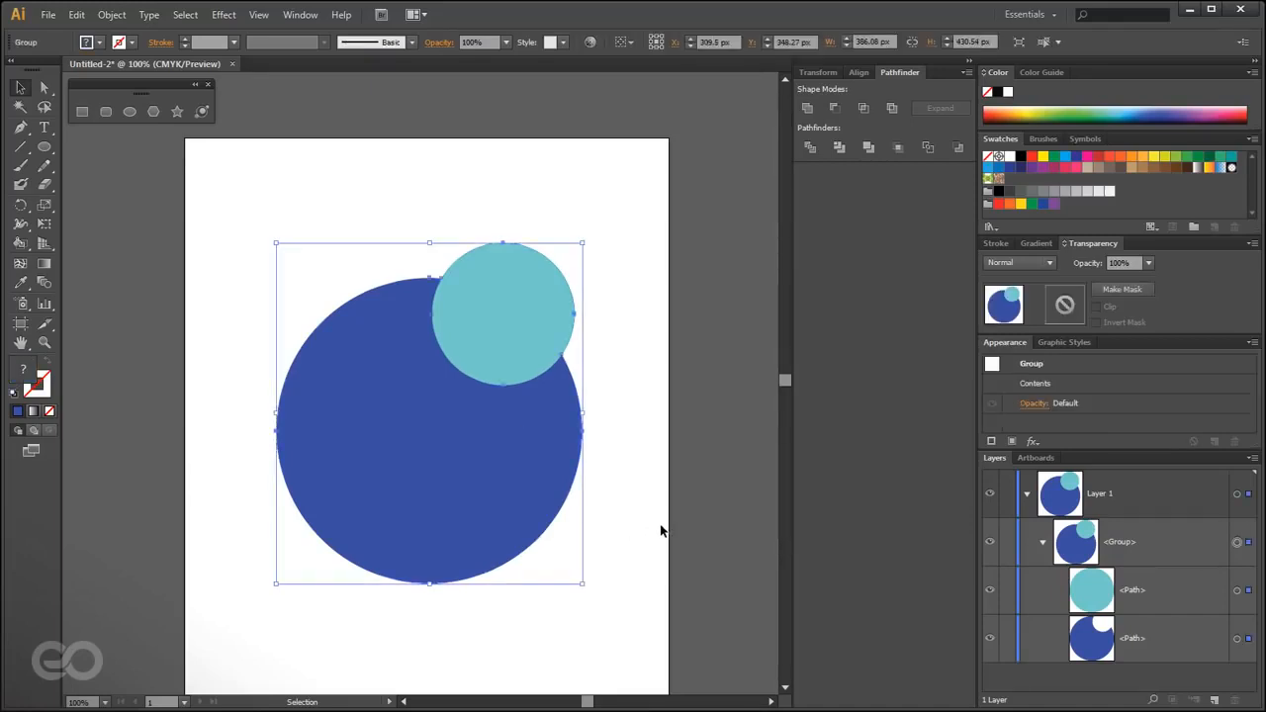
{"action": "key", "text": "ctrl+z"}
{"action": "key", "text": "ctrl+z"}
{"action": "key", "text": "ctrl+z"}
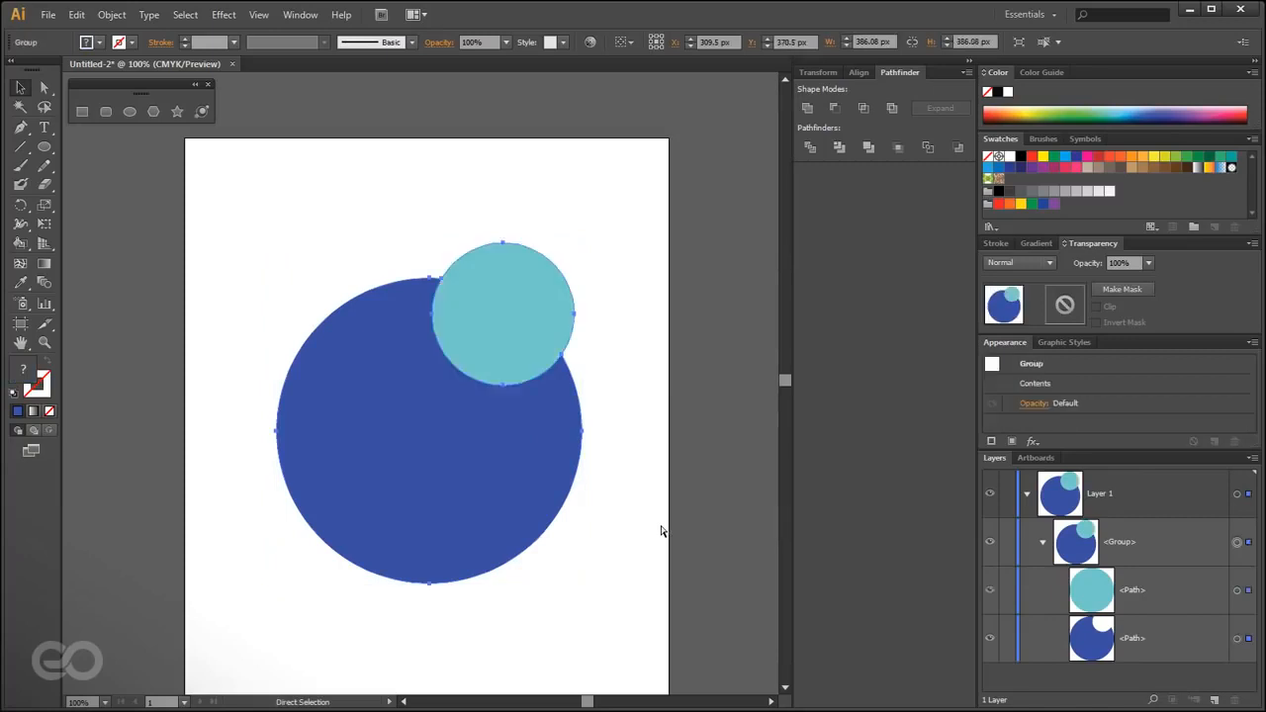
{"action": "key", "text": "v"}
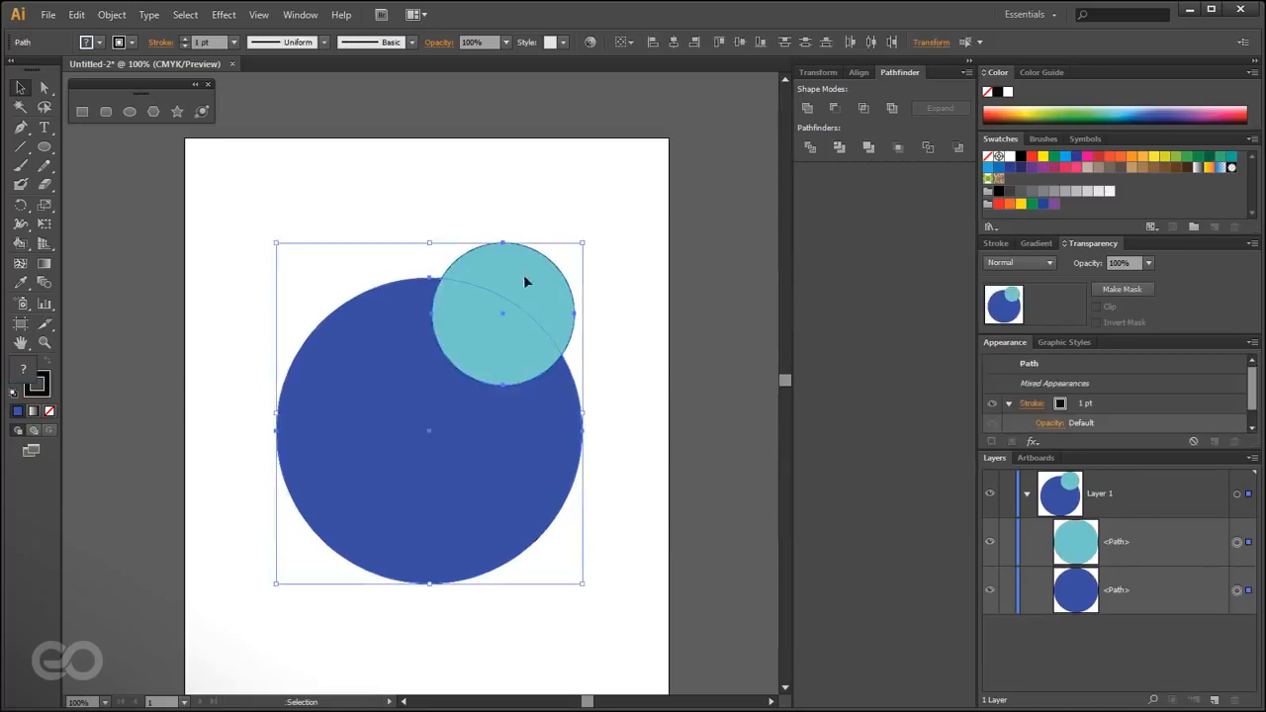
- Try the Merge pathfinder on the two circles, inspect the resulting group, and undo it
{"action": "left_click", "coordinate": [870, 148]}
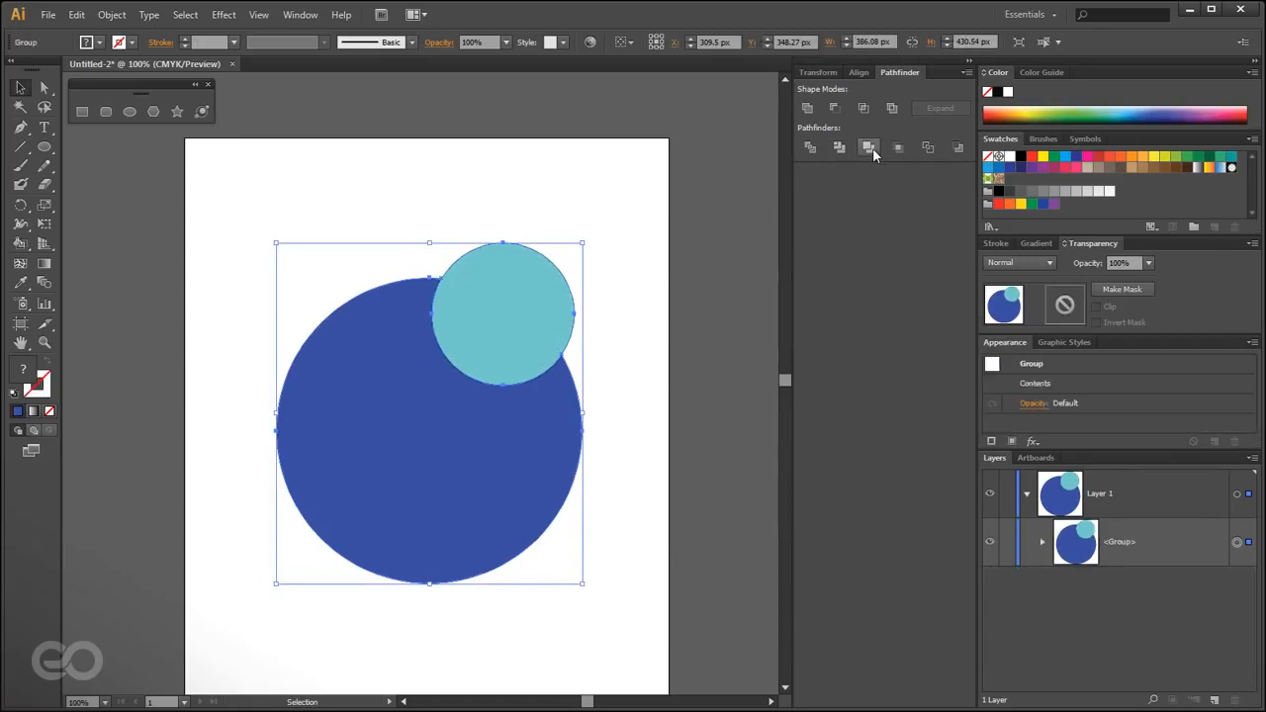
{"action": "left_click", "coordinate": [1044, 545]}
{"action": "key", "text": "a"}
{"action": "key", "text": "shift+ctrl+g"}
{"action": "key", "text": "v"}
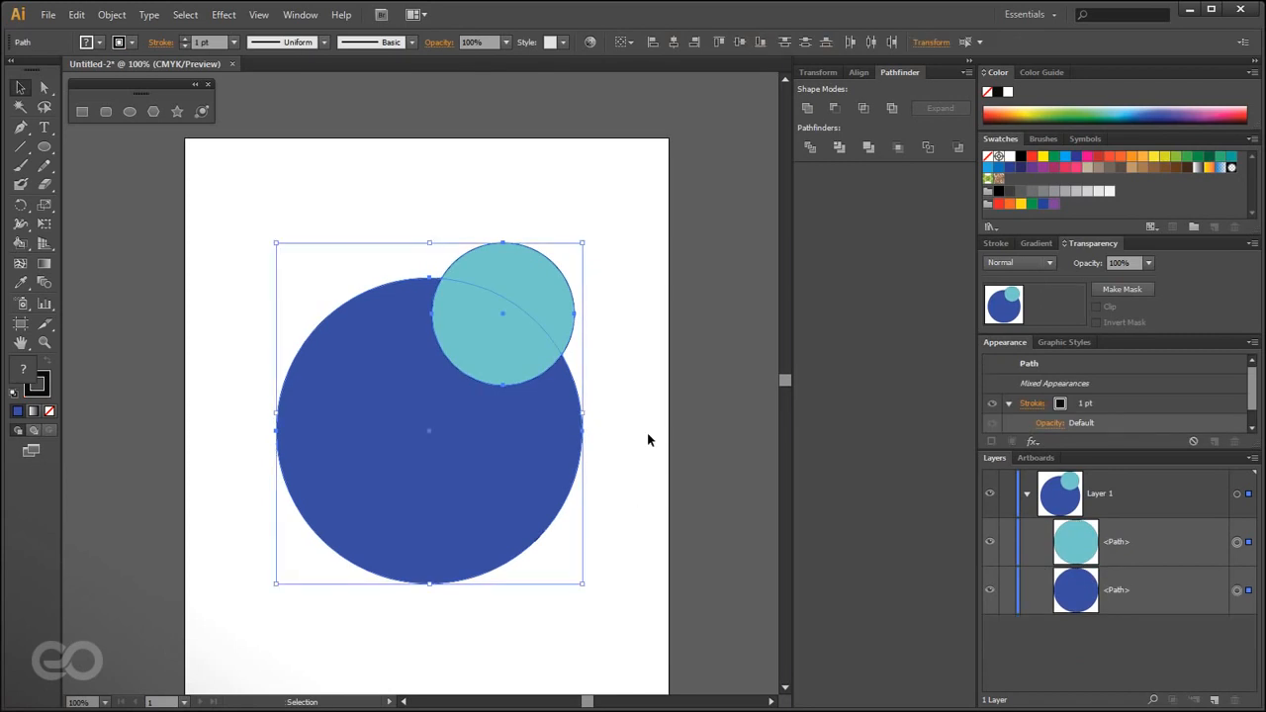
- Draw a teal circle about 233 px wide overlapping the lower-left edge of the large blue circle, and deselect it
{"action": "left_click", "coordinate": [648, 439]}
{"action": "key", "text": "l"}
{"action": "mouse_move", "coordinate": [233, 442]}
{"action": "left_mouse_down"}
{"action": "mouse_move", "coordinate": [362, 598]}
{"action": "mouse_move", "coordinate": [412, 610]}
{"action": "mouse_move", "coordinate": [416, 624]}
{"action": "left_mouse_up"}
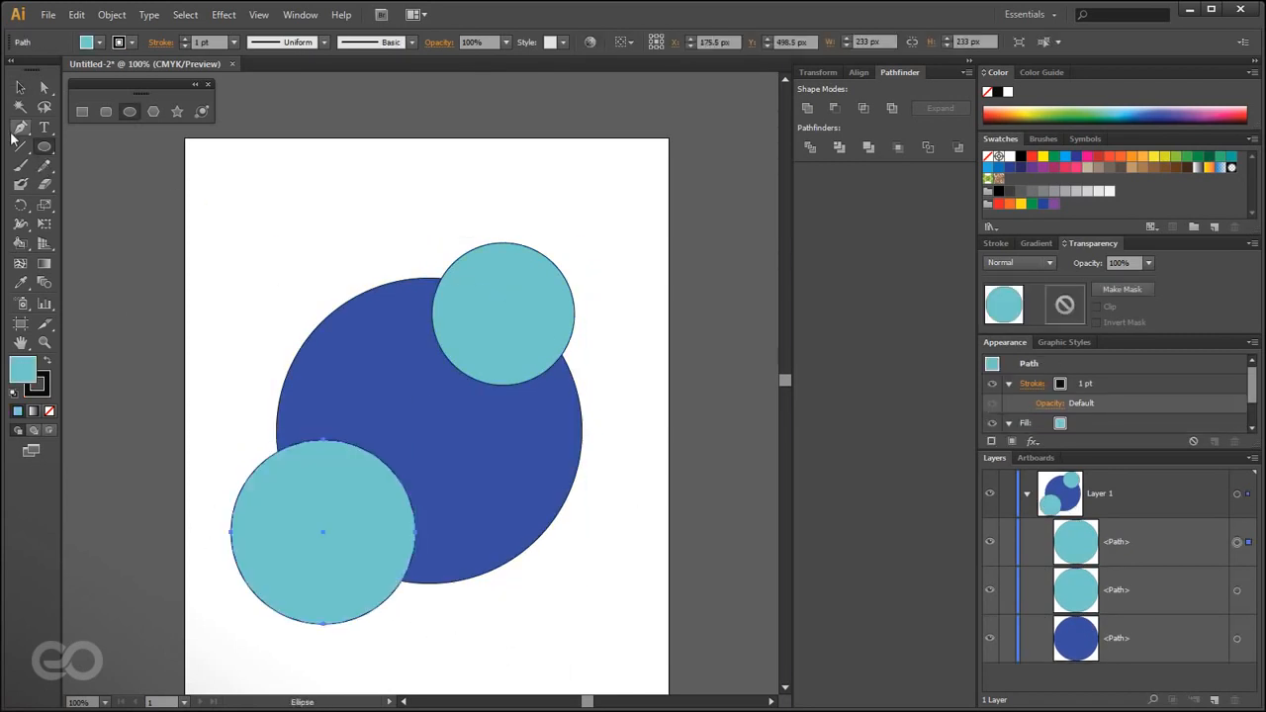
{"action": "left_click", "coordinate": [21, 89]}
{"action": "left_click", "coordinate": [280, 212]}
- Select all three circles and apply the Merge pathfinder to them
{"action": "left_click", "coordinate": [372, 508]}
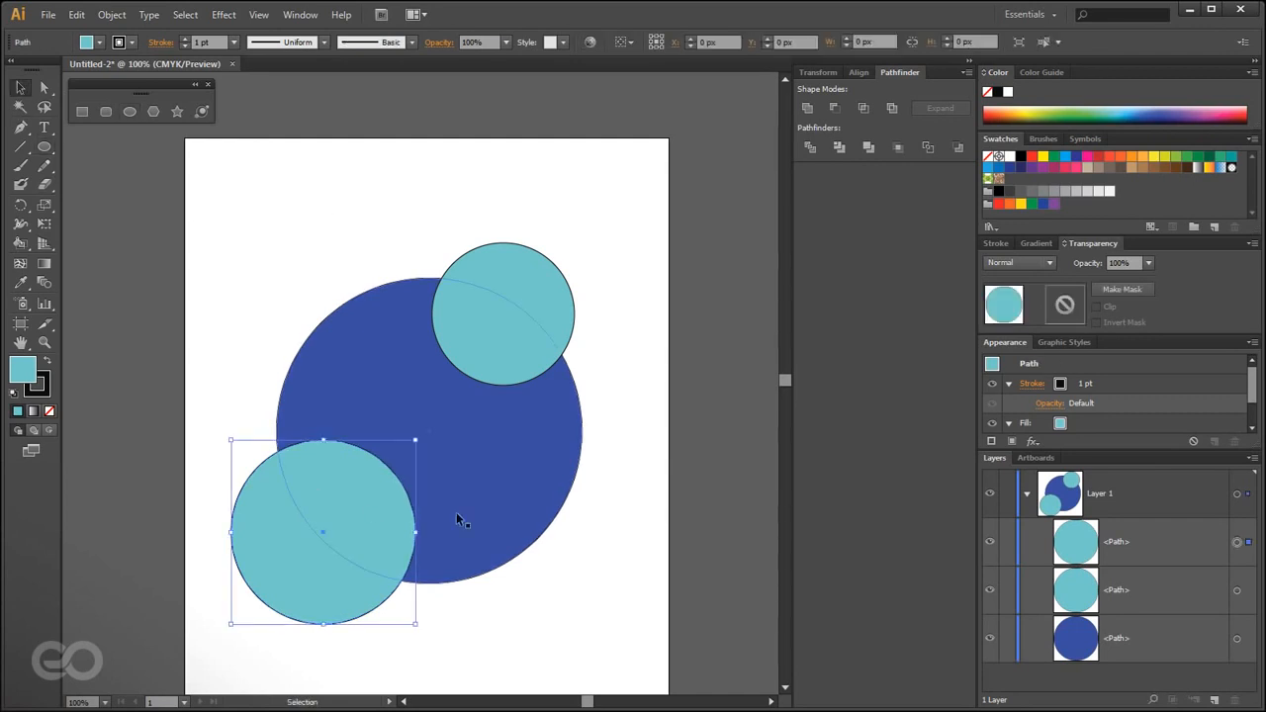
{"action": "left_click", "coordinate": [558, 372], "text": "shift"}
{"action": "left_click", "coordinate": [520, 248], "text": "shift"}
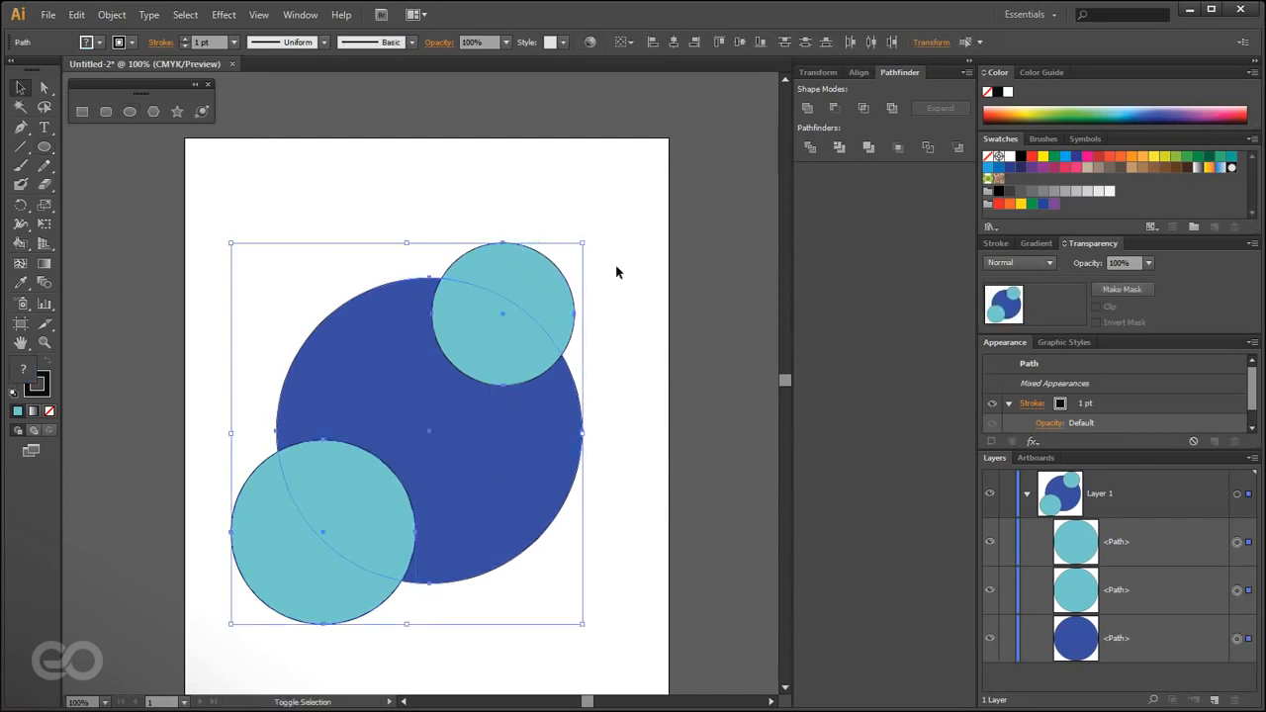
{"action": "left_click", "coordinate": [867, 148]}
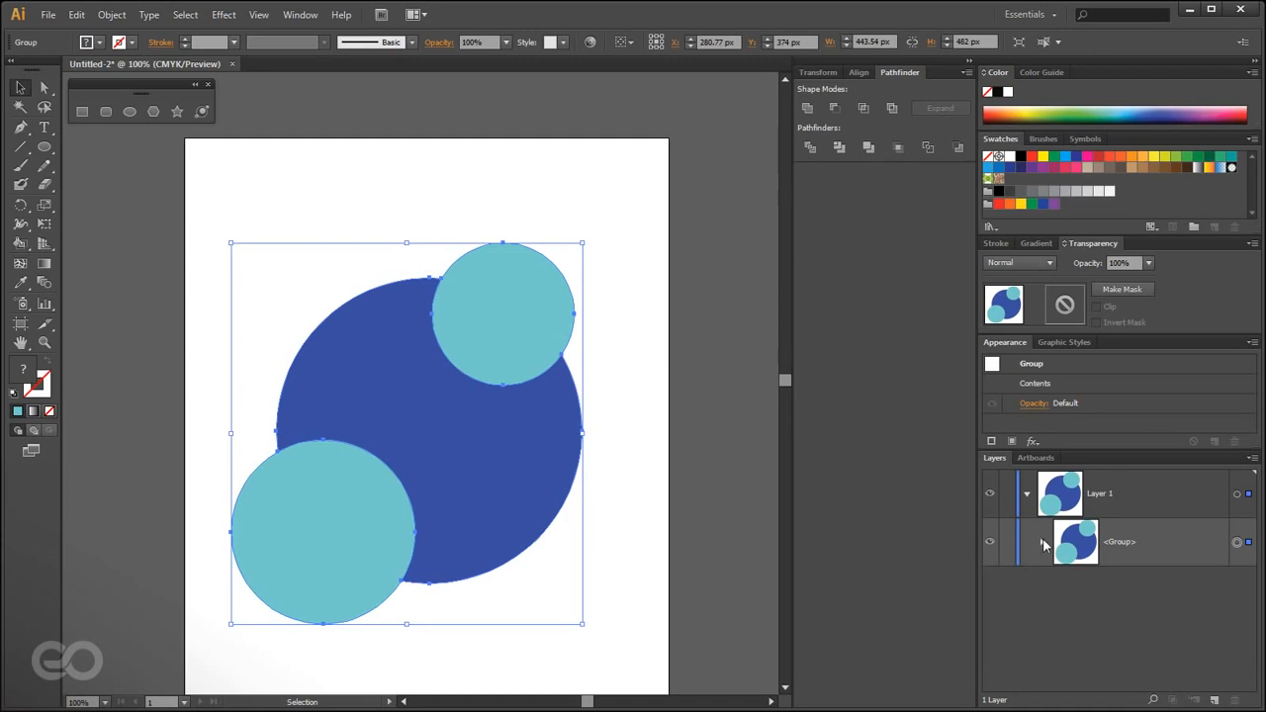
- Hide both teal circles in the merged group to inspect the blue shape, then undo back to the three separate circles
{"action": "left_click", "coordinate": [1043, 541]}
{"action": "scroll", "coordinate": [1078, 604], "scroll_direction": "down", "scroll_amount": 1}
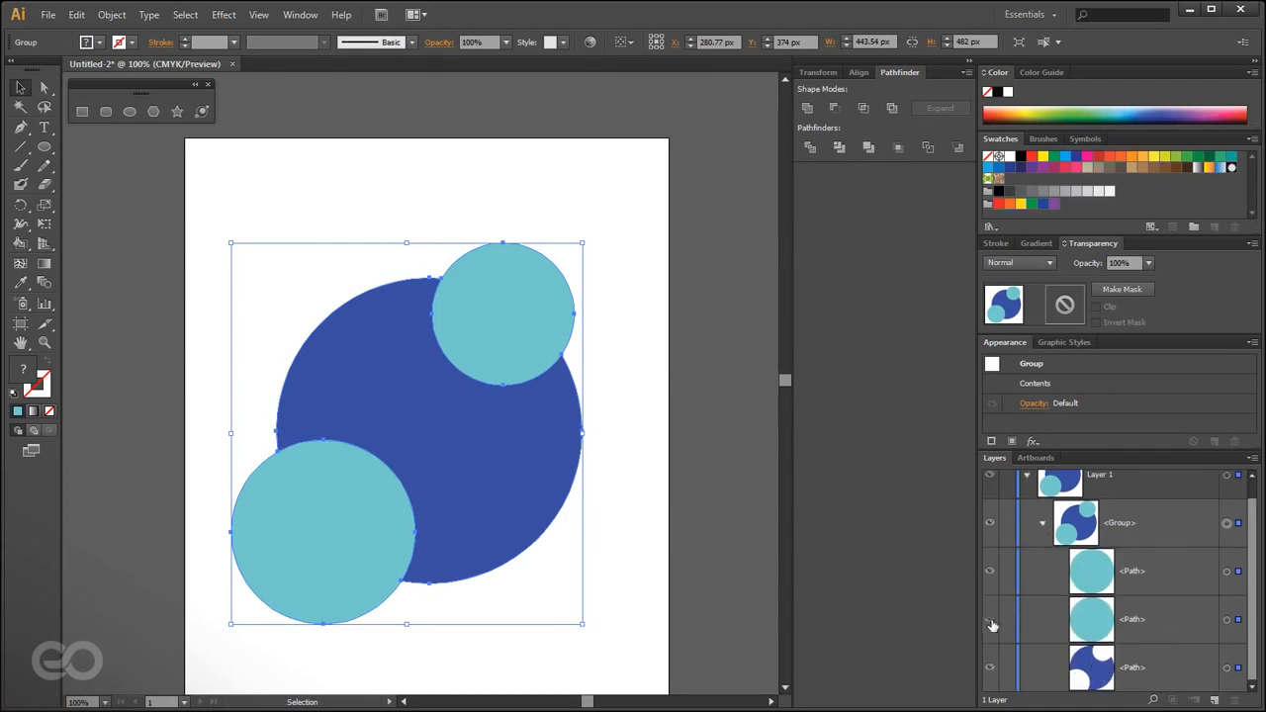
{"action": "left_click", "coordinate": [988, 572]}
{"action": "left_click", "coordinate": [987, 573]}
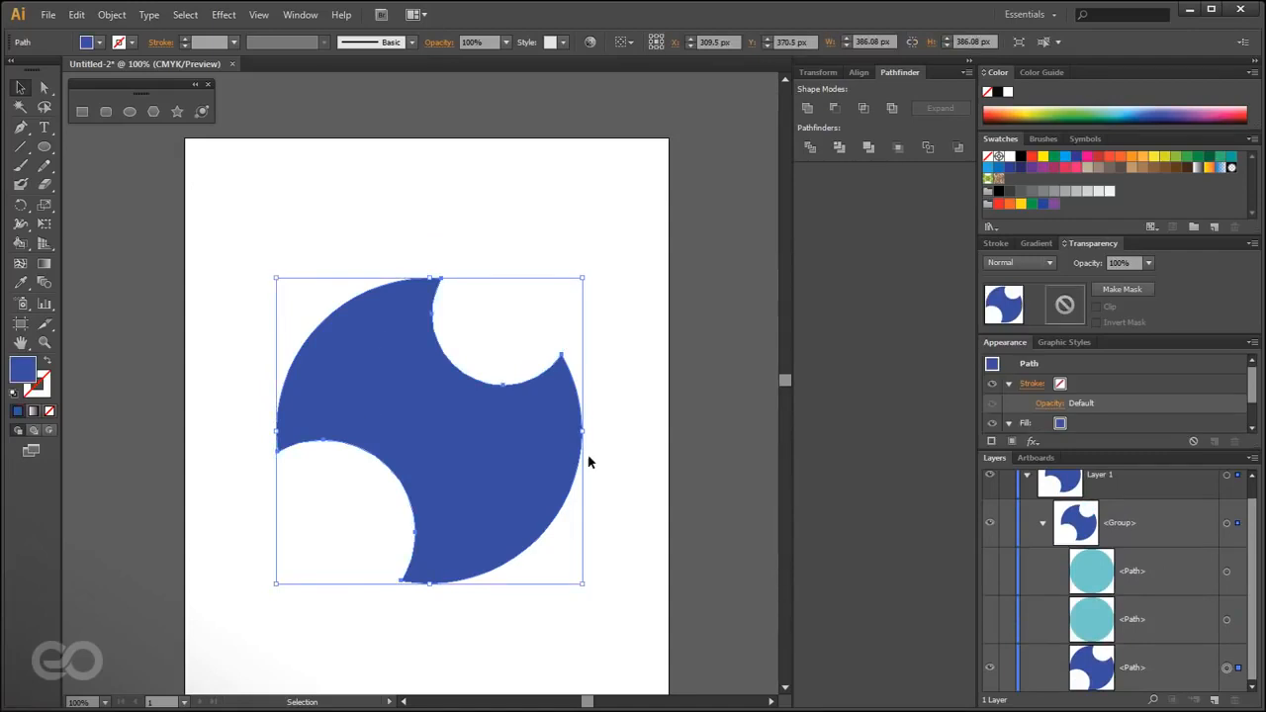
{"action": "key", "text": "ctrl+z"}
{"action": "key", "text": "ctrl+z"}
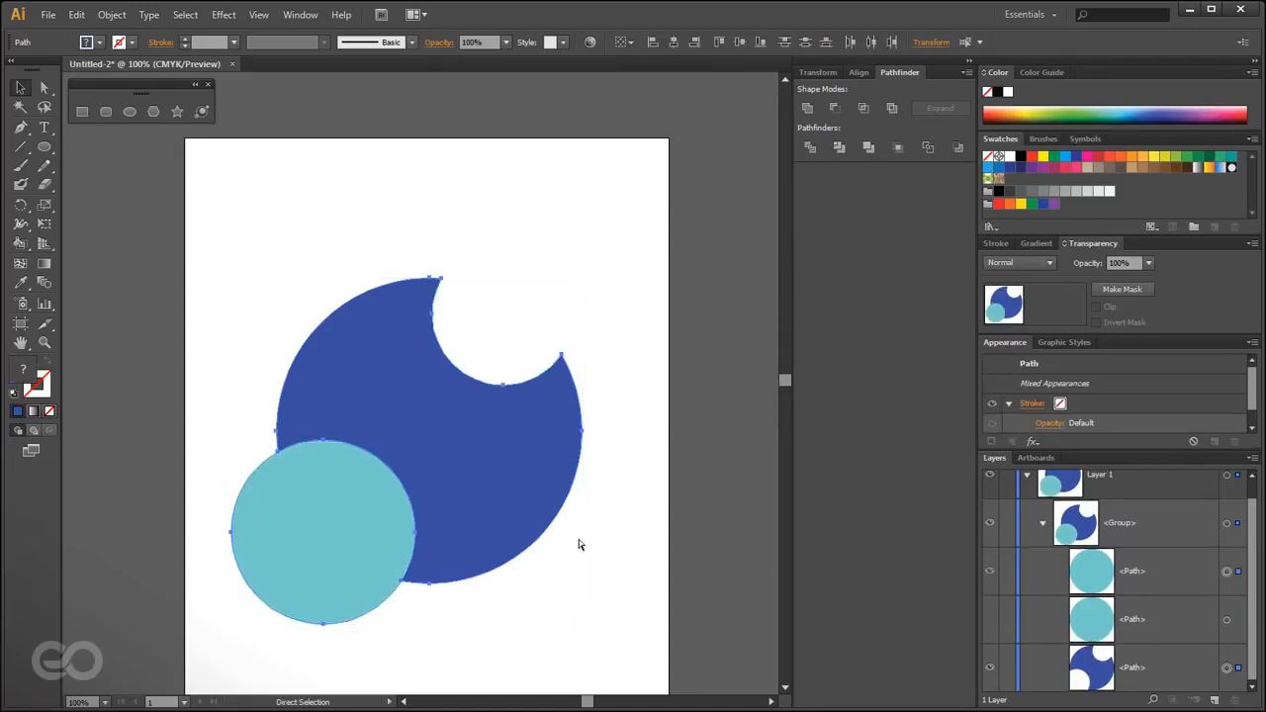
{"action": "left_click", "coordinate": [633, 472]}
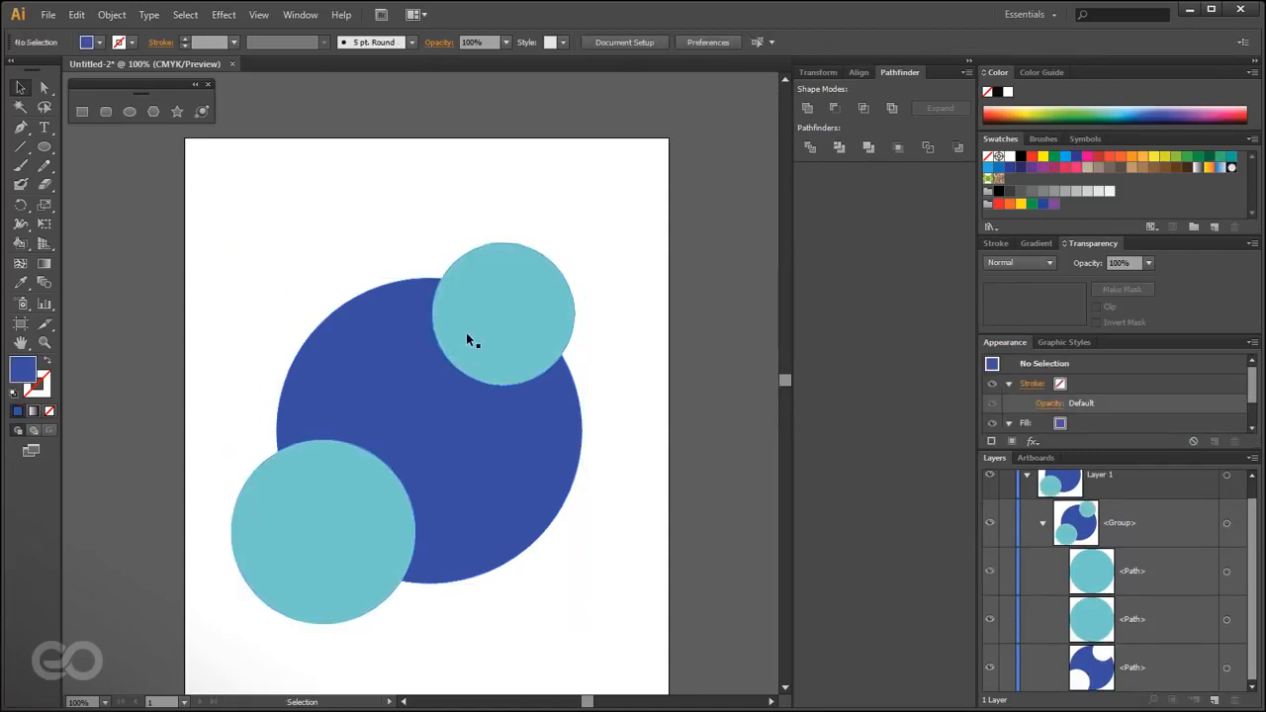
{"action": "left_click", "coordinate": [355, 578]}
{"action": "key", "text": "ctrl+shift+g"}
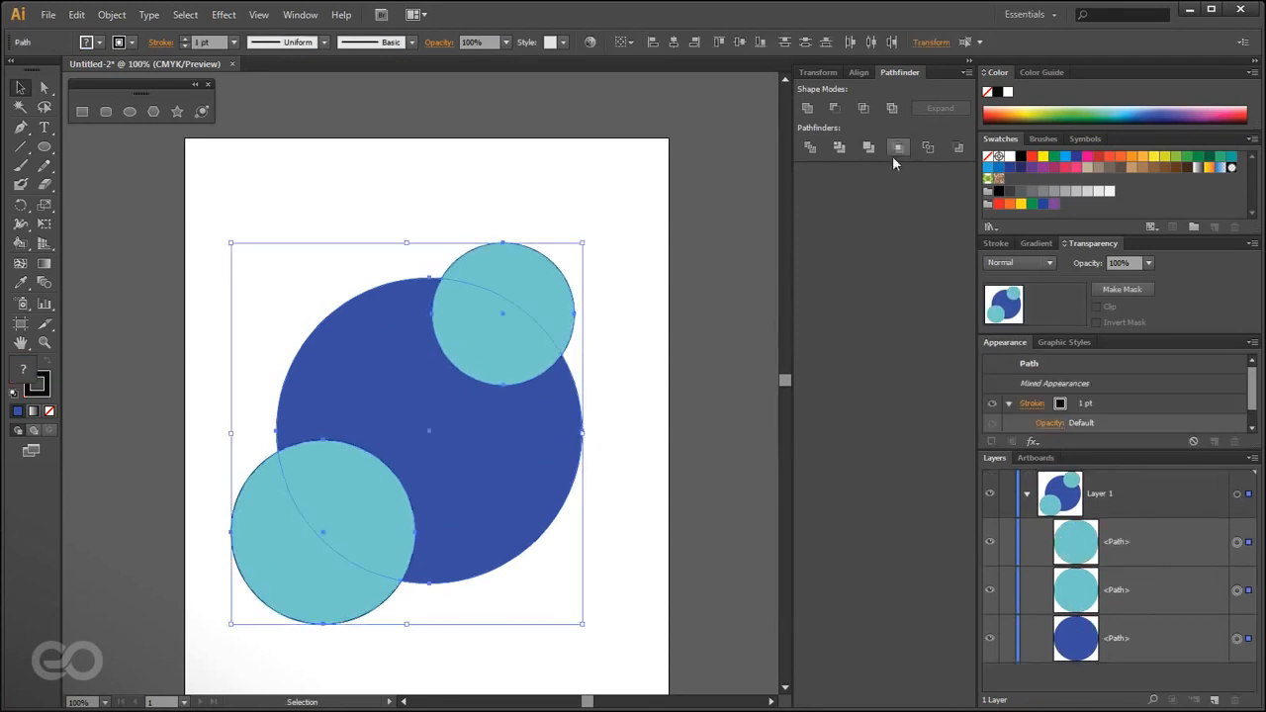
- Try the Crop pathfinder on the three circles, inspect the paths in the resulting group, and undo it
{"action": "left_click", "coordinate": [898, 149]}
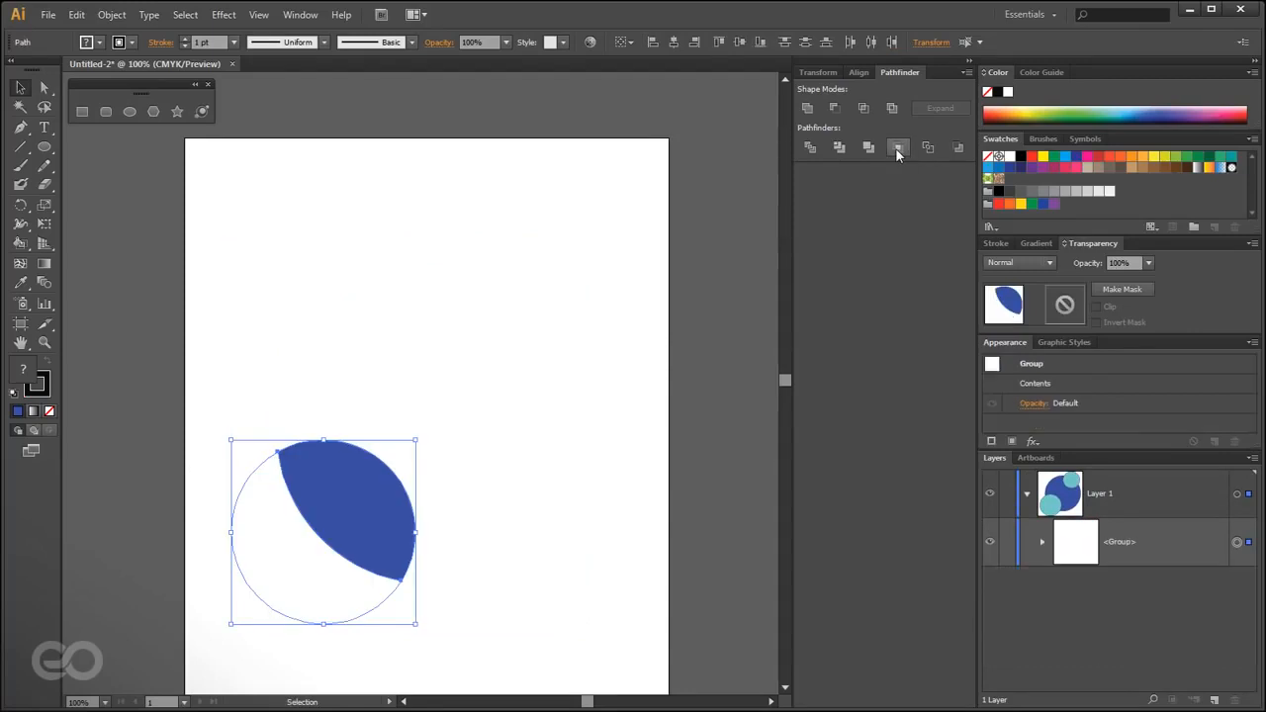
{"action": "left_click", "coordinate": [522, 509]}
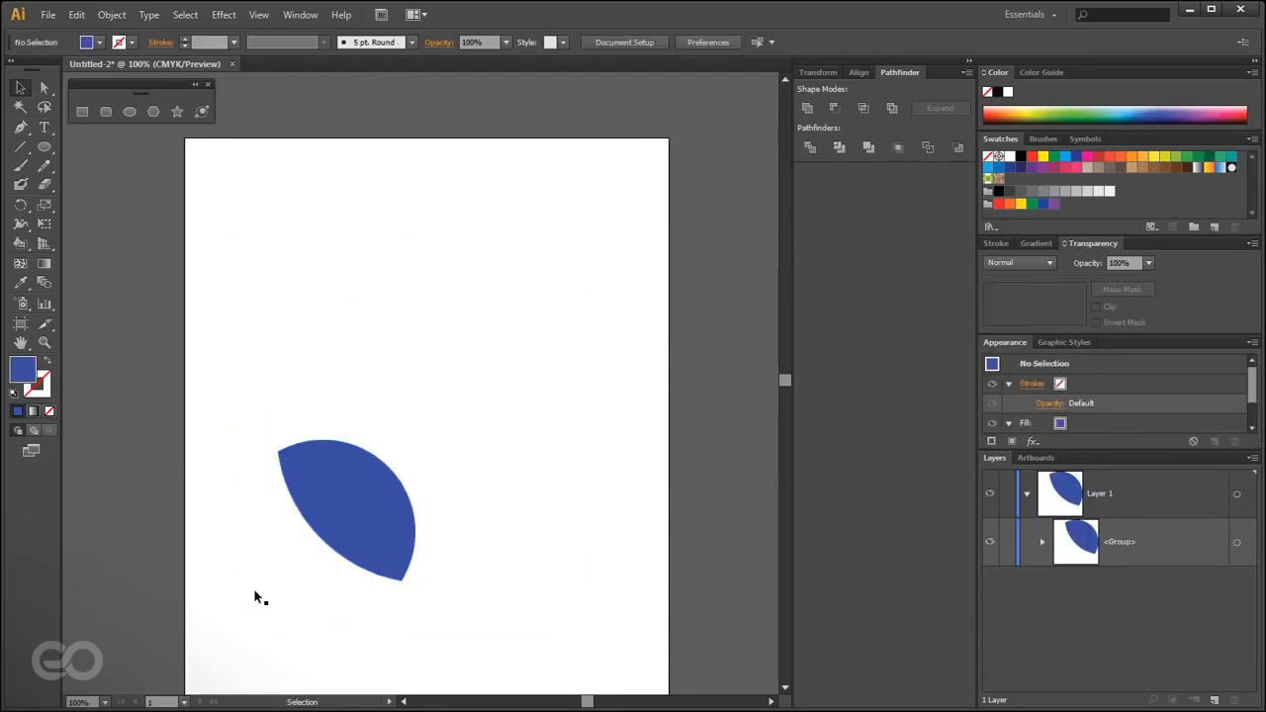
{"action": "left_click", "coordinate": [1043, 542]}
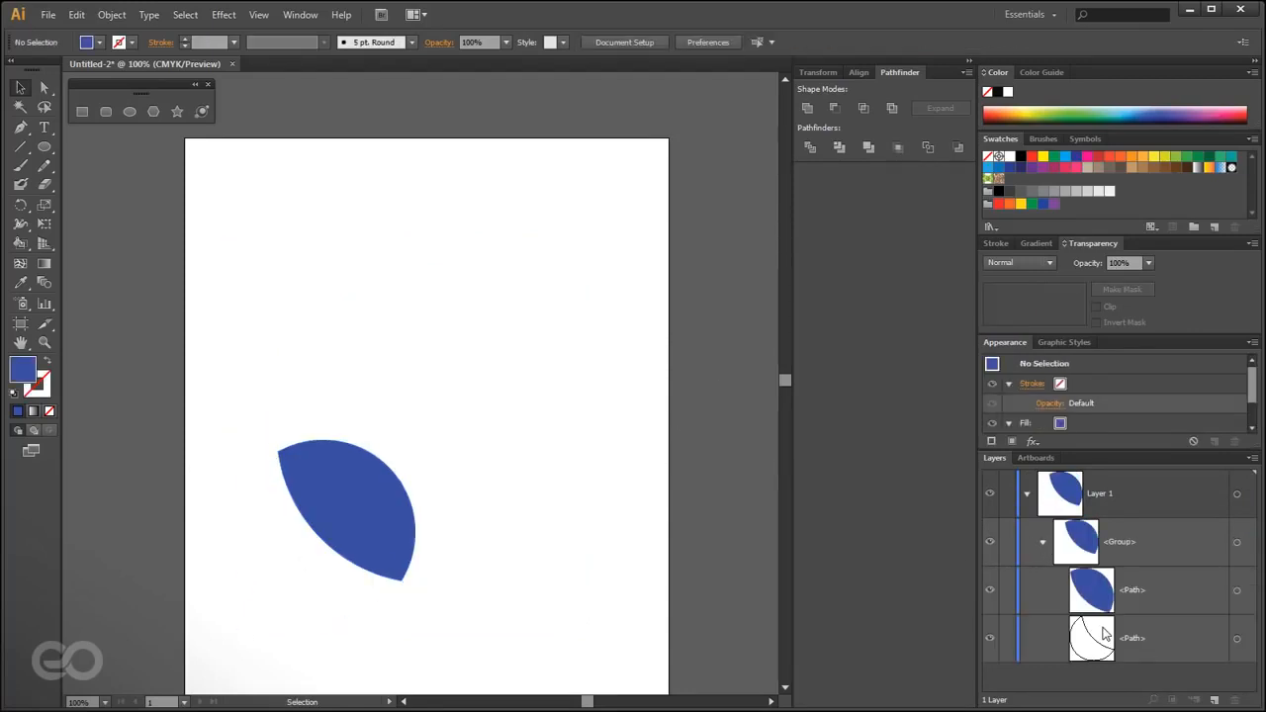
{"action": "left_click", "coordinate": [331, 530]}
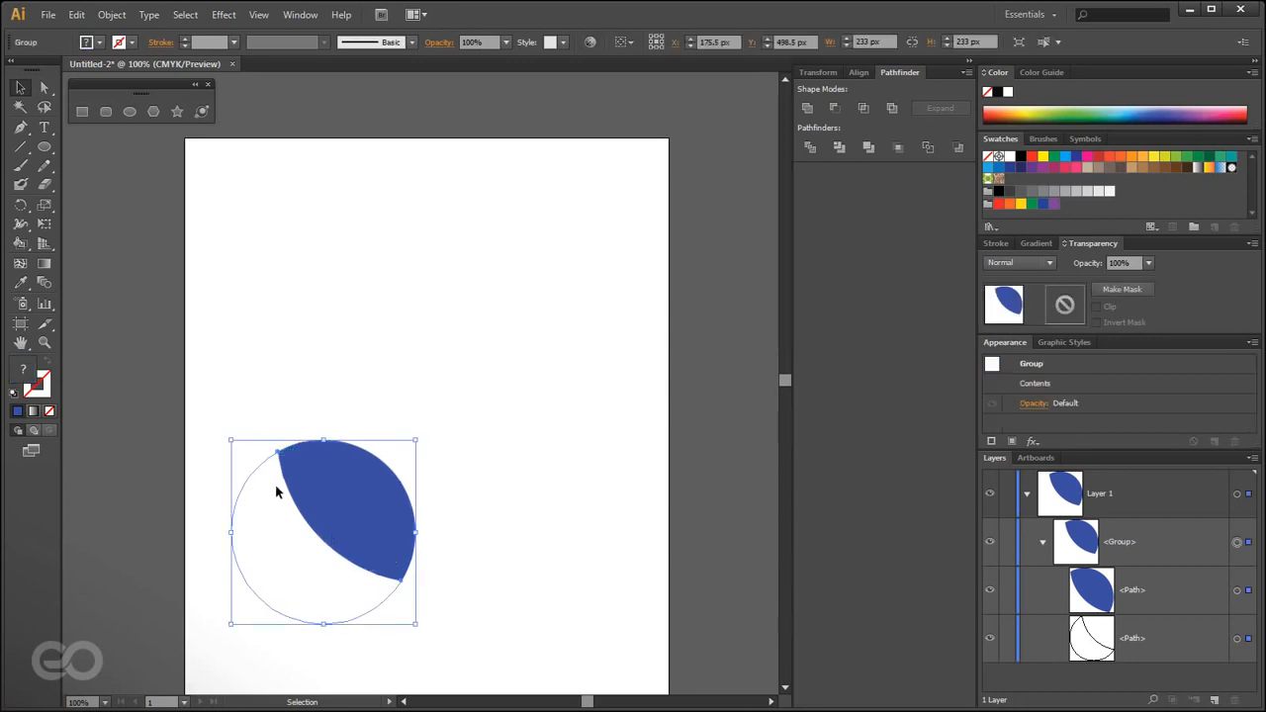
{"action": "key", "text": "ctrl+z"}
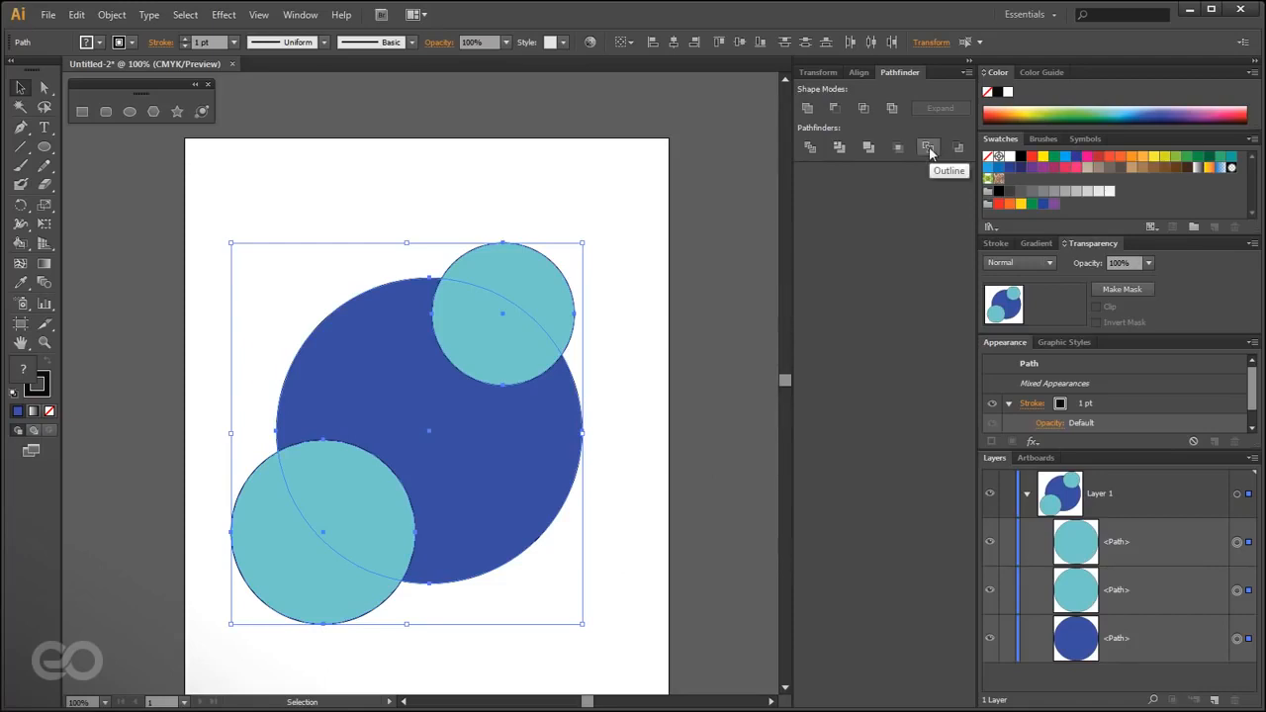
- Apply the Outline pathfinder to the three circles and expand the resulting group in the layer list to examine its paths
{"action": "left_click", "coordinate": [928, 148]}
{"action": "left_click", "coordinate": [657, 552]}
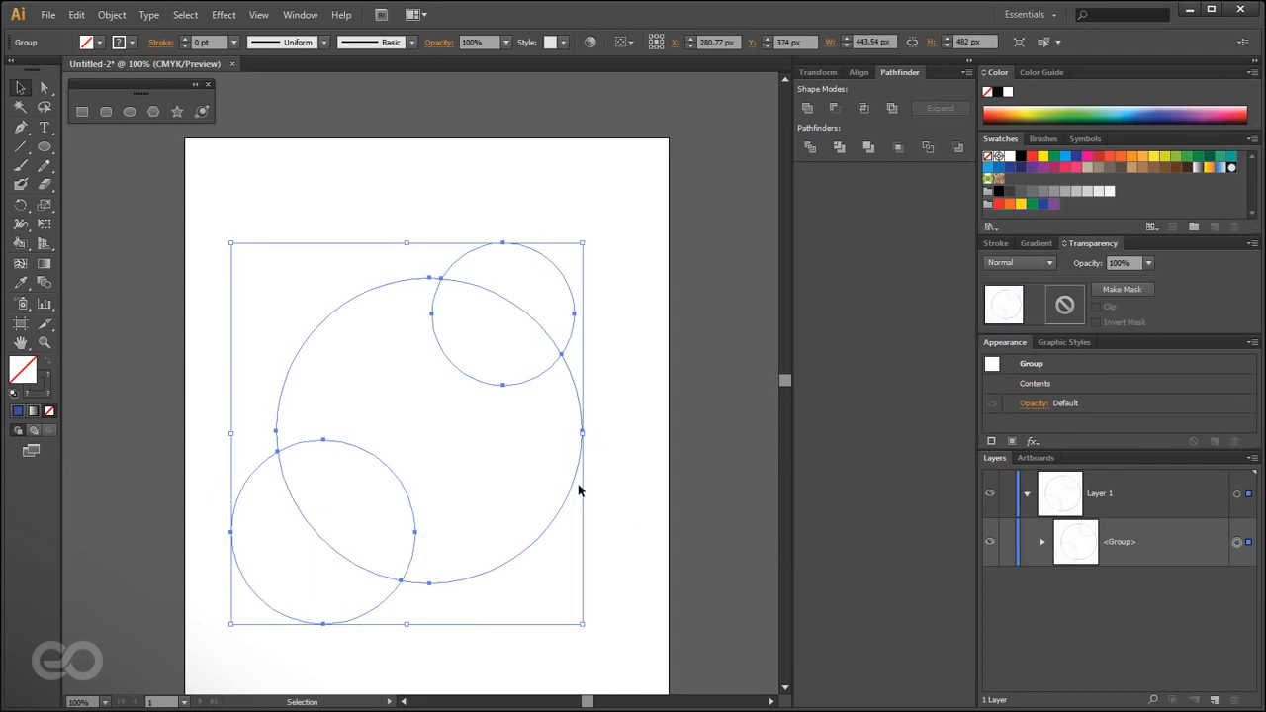
{"action": "left_click", "coordinate": [1042, 542]}
{"action": "scroll", "coordinate": [1147, 570], "scroll_direction": "down", "scroll_amount": 3}
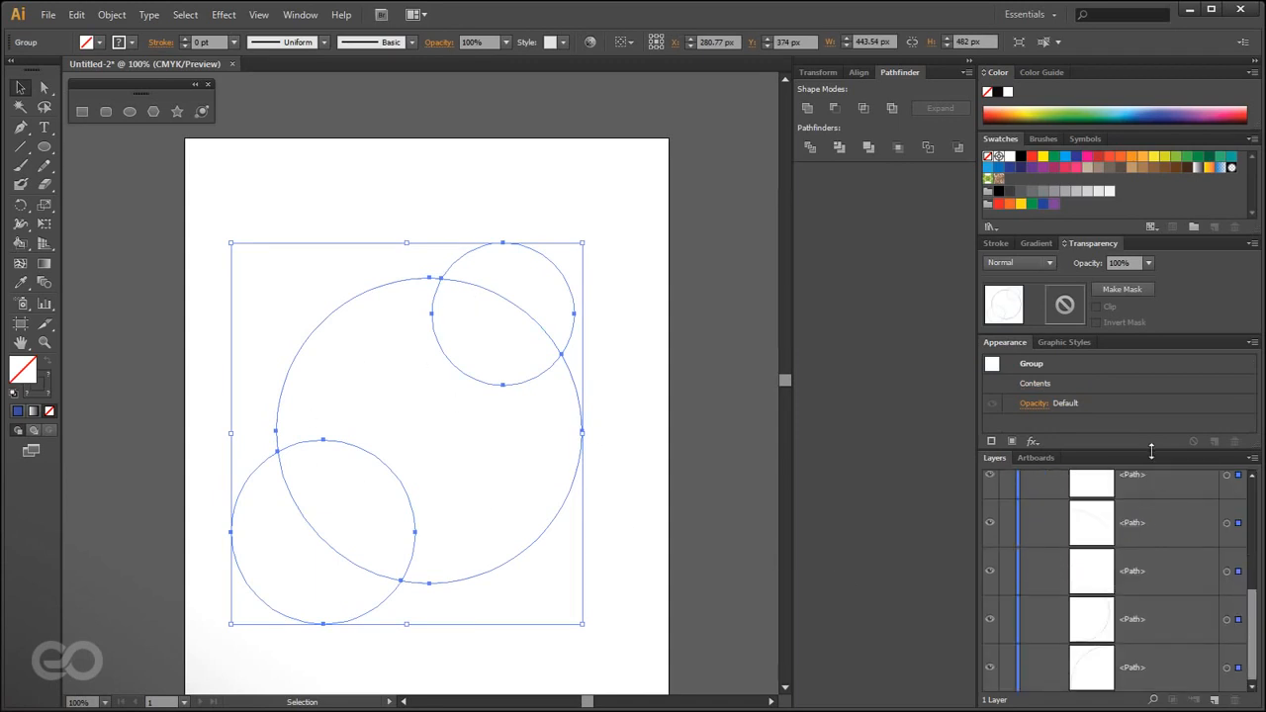
{"action": "left_click_drag", "start_coordinate": [1156, 452], "coordinate": [1150, 280]}
{"action": "scroll", "coordinate": [1113, 552], "scroll_direction": "up", "scroll_amount": 3}
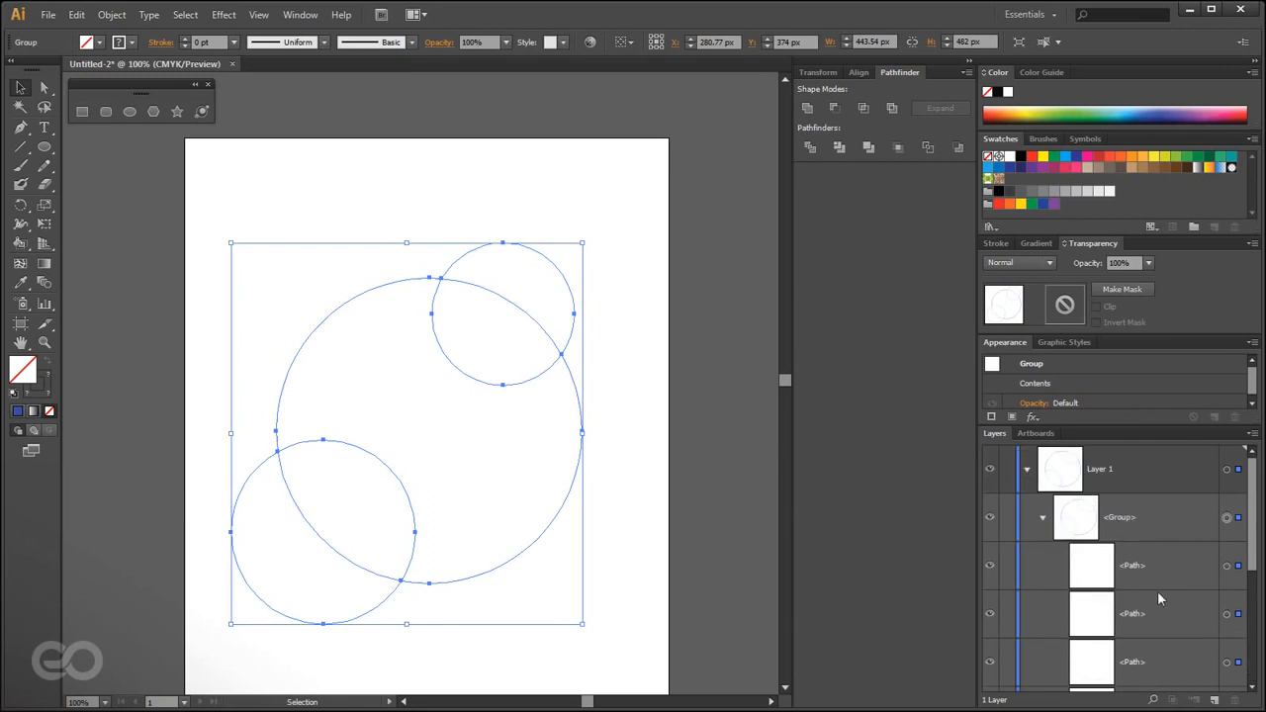
{"action": "scroll", "coordinate": [1153, 645], "scroll_direction": "down", "scroll_amount": 2}
{"action": "scroll", "coordinate": [1156, 647], "scroll_direction": "up", "scroll_amount": 2}
{"action": "left_click", "coordinate": [587, 419]}
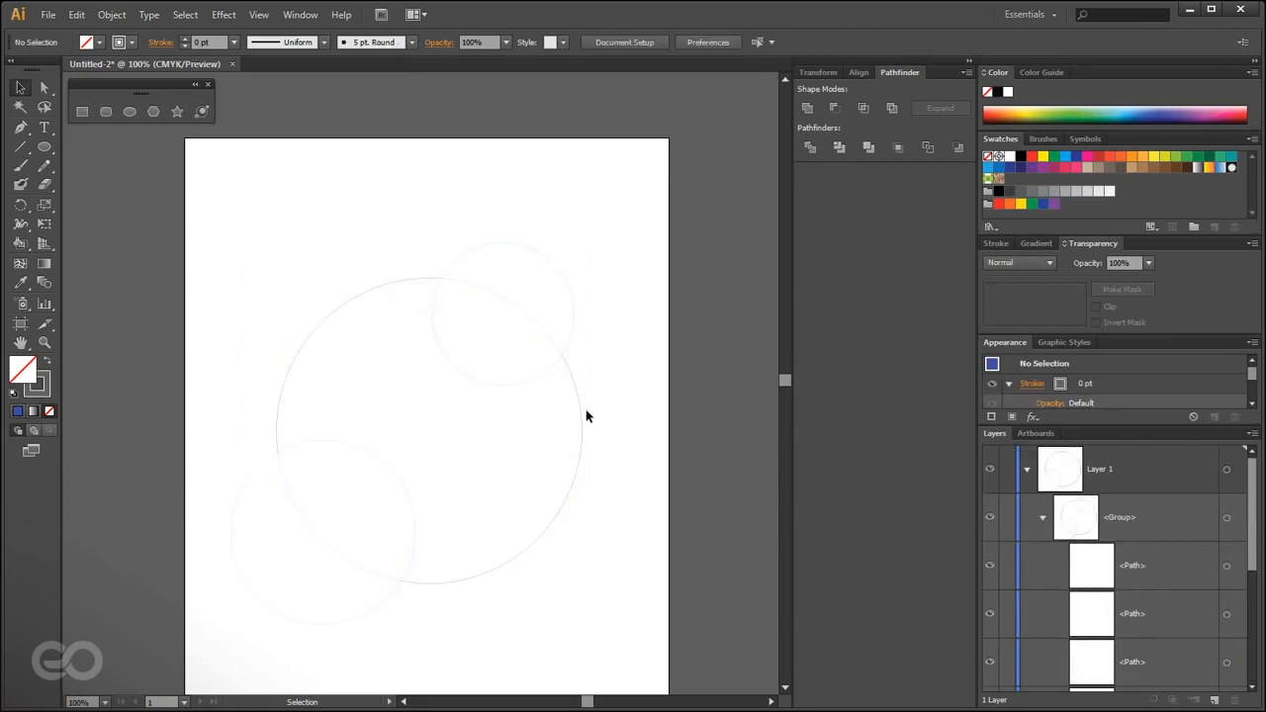
- Ungroup the outlined circle paths into separate segments
{"action": "left_click", "coordinate": [581, 416]}
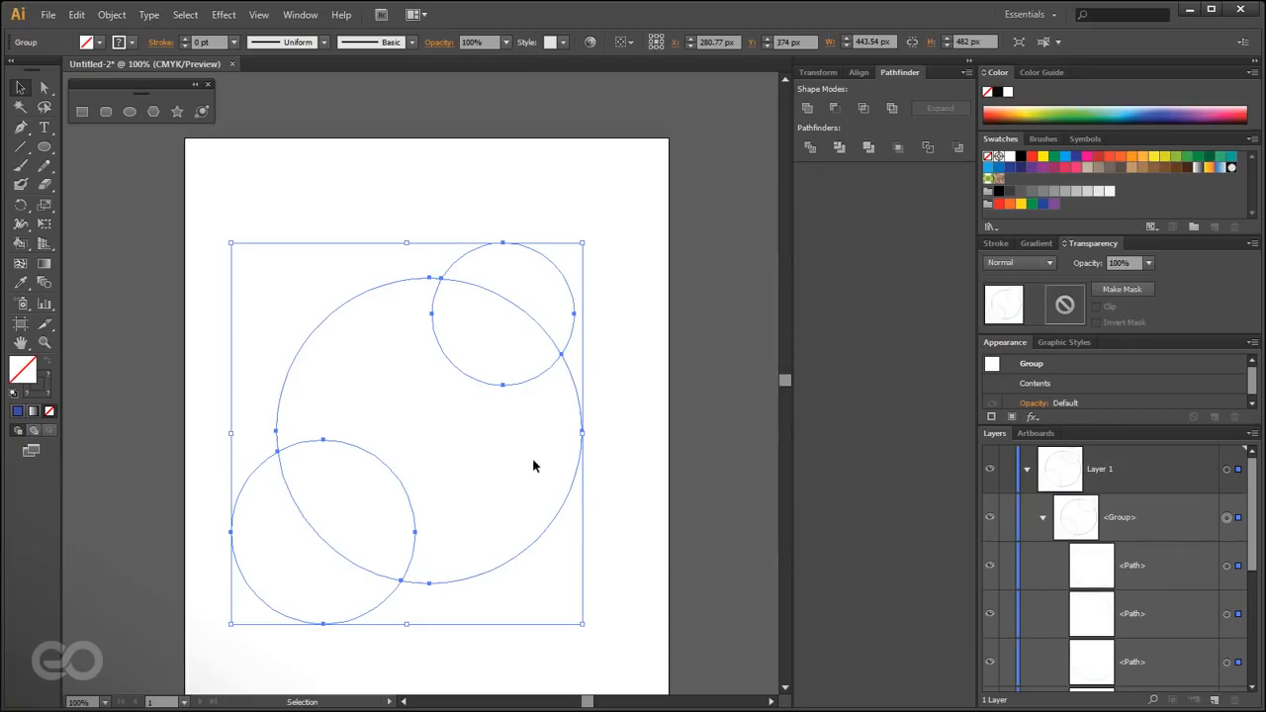
{"action": "left_click", "coordinate": [111, 14]}
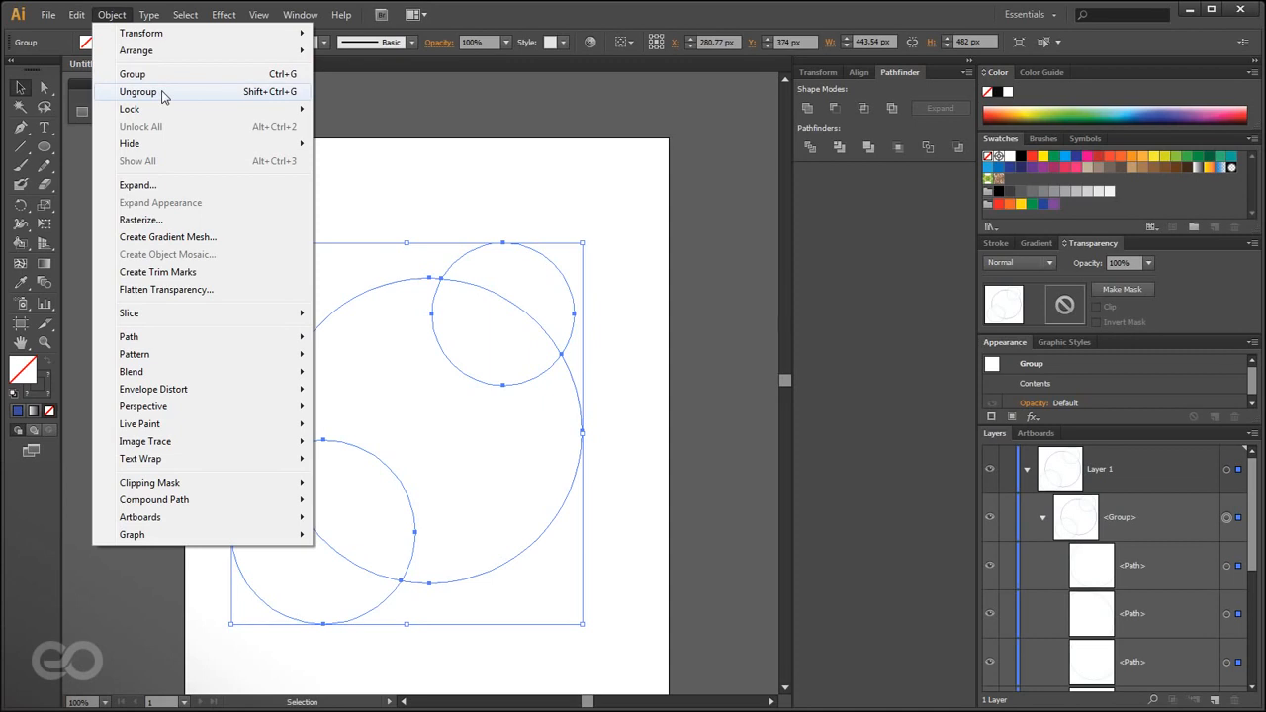
{"action": "left_click", "coordinate": [137, 91]}
{"action": "left_click", "coordinate": [475, 197]}
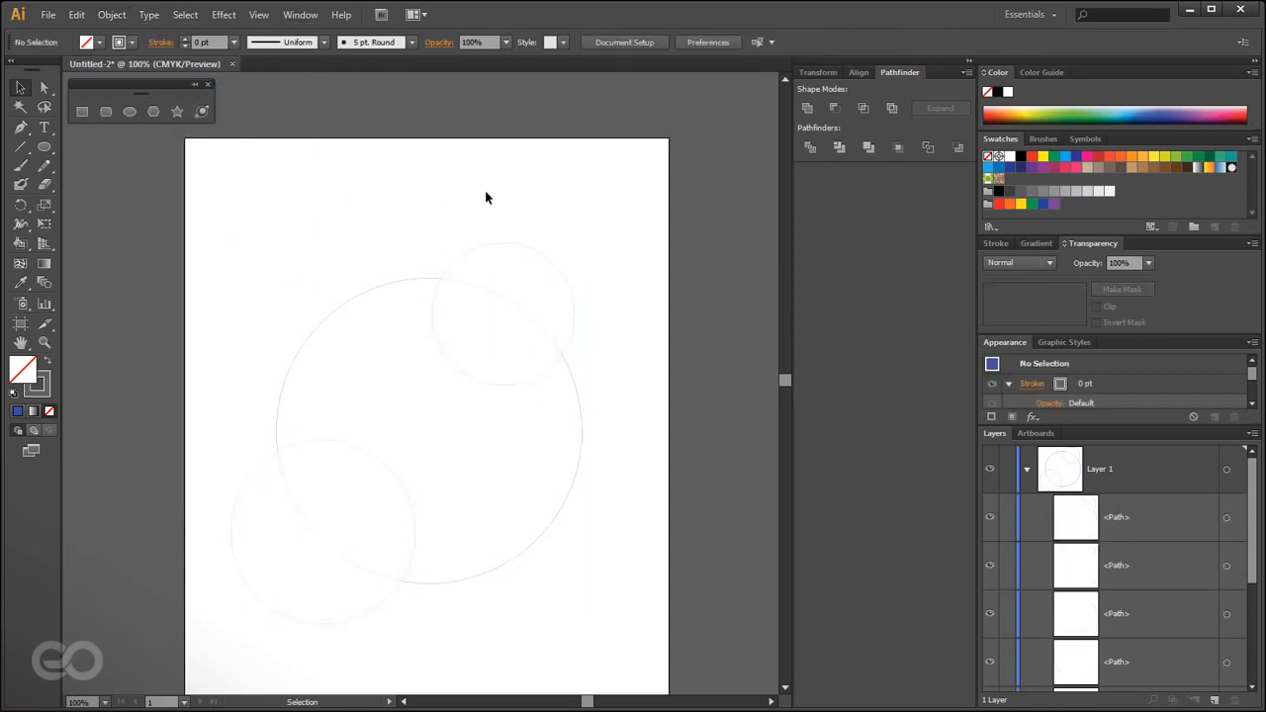
- Select individual outline segments of the large circle and the small upper circle and move several of them apart
{"action": "left_click", "coordinate": [524, 313]}
{"action": "left_click", "coordinate": [546, 259]}
{"action": "left_click", "coordinate": [494, 382]}
{"action": "left_click", "coordinate": [580, 404]}
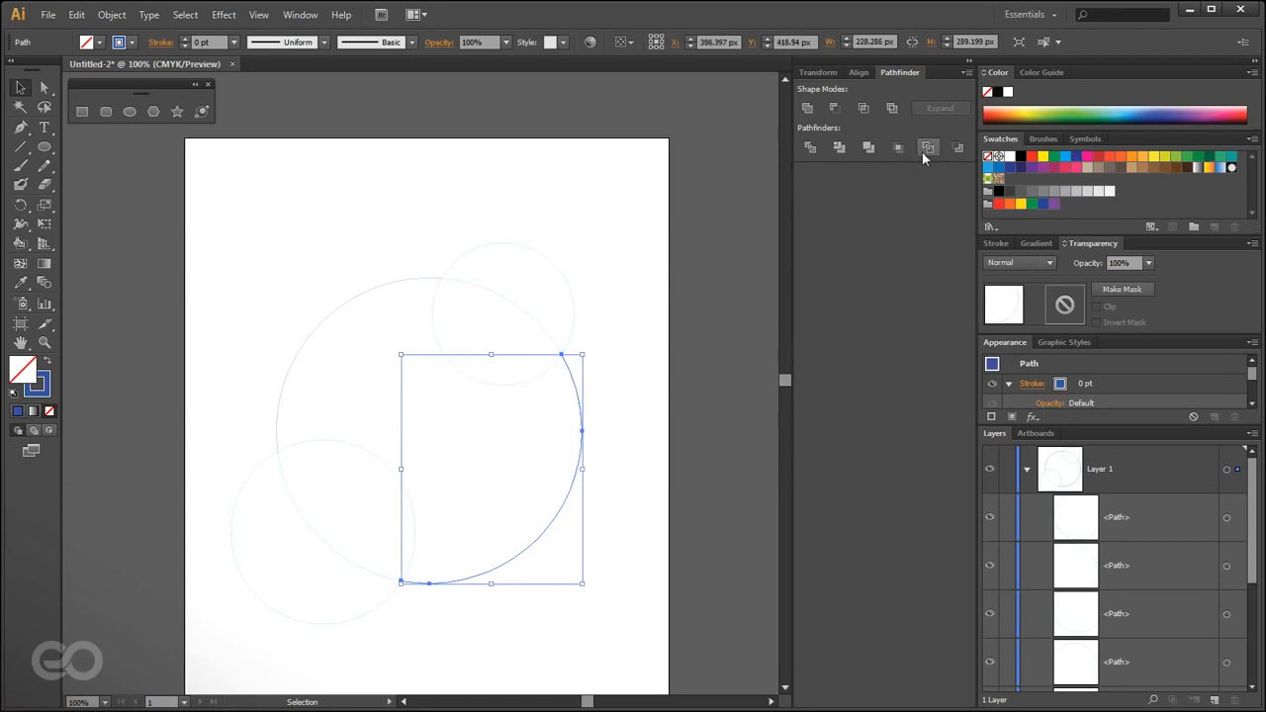
{"action": "left_click_drag", "start_coordinate": [345, 305], "coordinate": [296, 227]}
{"action": "left_click", "coordinate": [444, 351]}
{"action": "left_click_drag", "start_coordinate": [442, 352], "coordinate": [420, 424]}
{"action": "left_click_drag", "start_coordinate": [487, 295], "coordinate": [441, 315]}
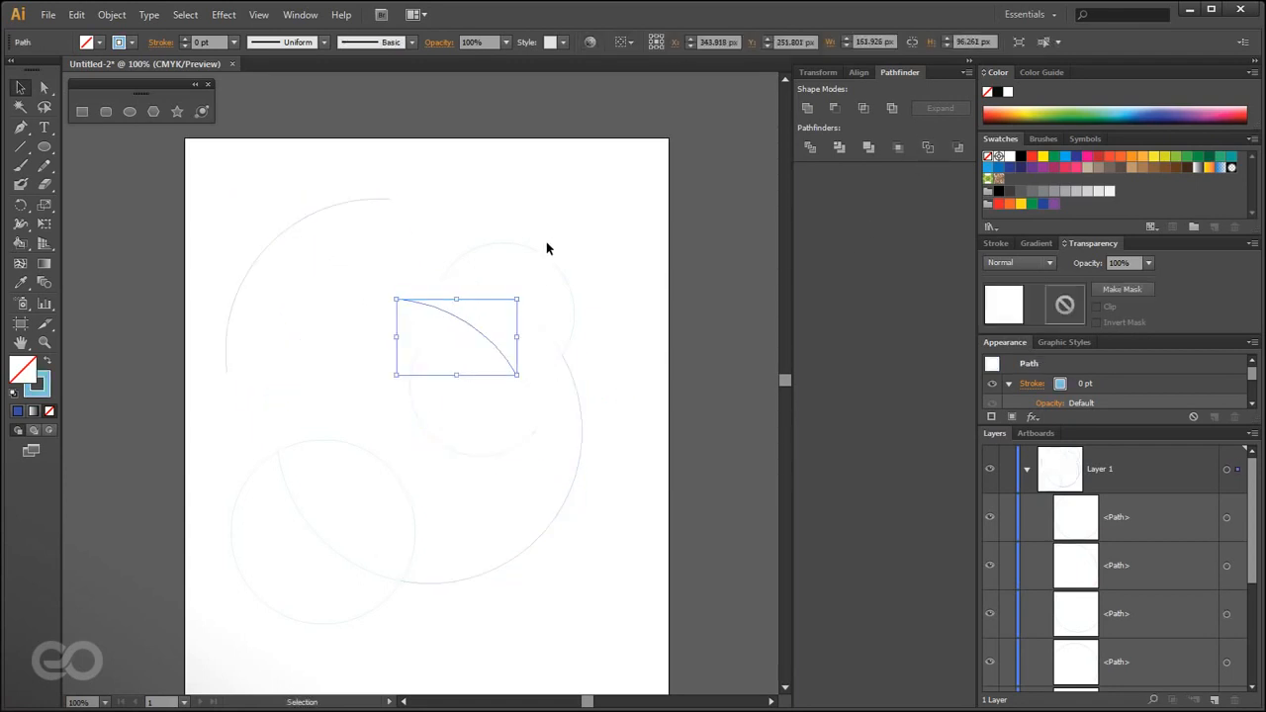
{"action": "left_click_drag", "start_coordinate": [540, 258], "coordinate": [575, 204]}
{"action": "left_click", "coordinate": [613, 415]}
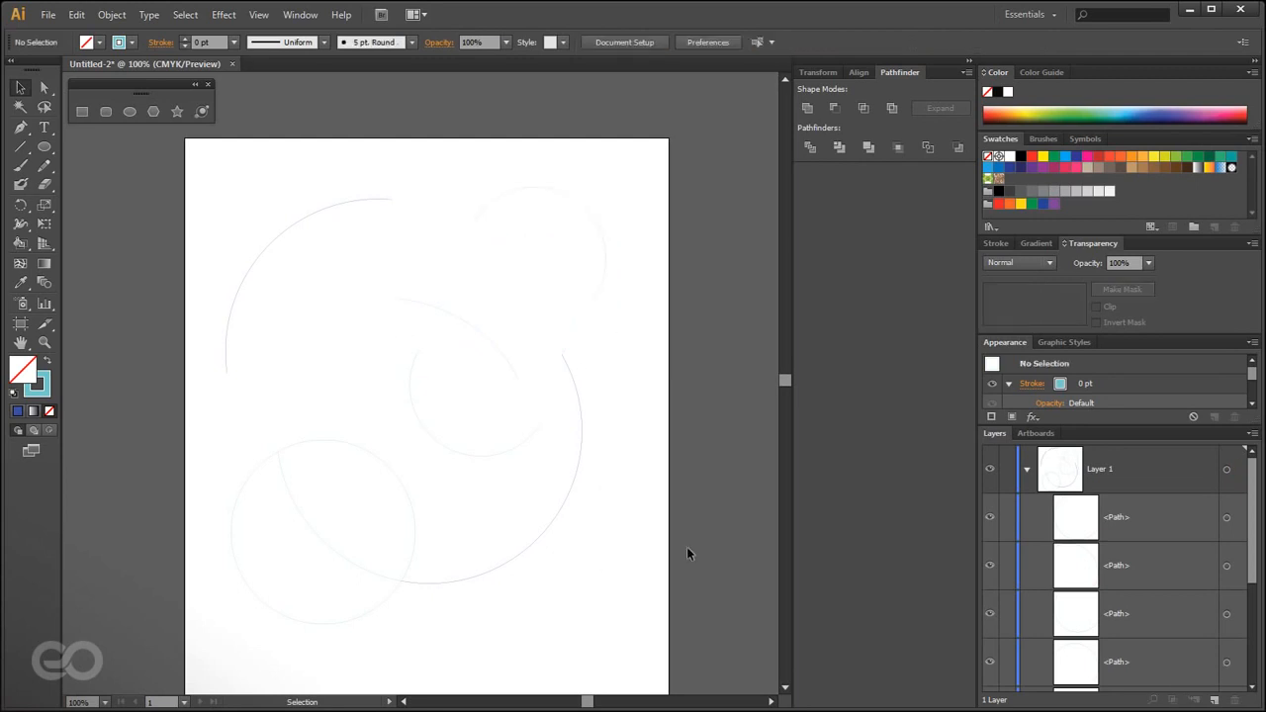
- Undo the moved segments, the ungrouping, the Outline pathfinder and the third circle, back to the two filled circles
{"action": "key", "text": "ctrl+z"}
{"action": "key", "text": "ctrl+z"}
{"action": "key", "text": "ctrl+z"}
{"action": "key", "text": "ctrl+z"}
{"action": "key", "text": "ctrl+z"}
{"action": "key", "text": "ctrl+z"}
{"action": "key", "text": "ctrl+z"}
{"action": "key", "text": "ctrl+z"}
{"action": "key", "text": "v"}
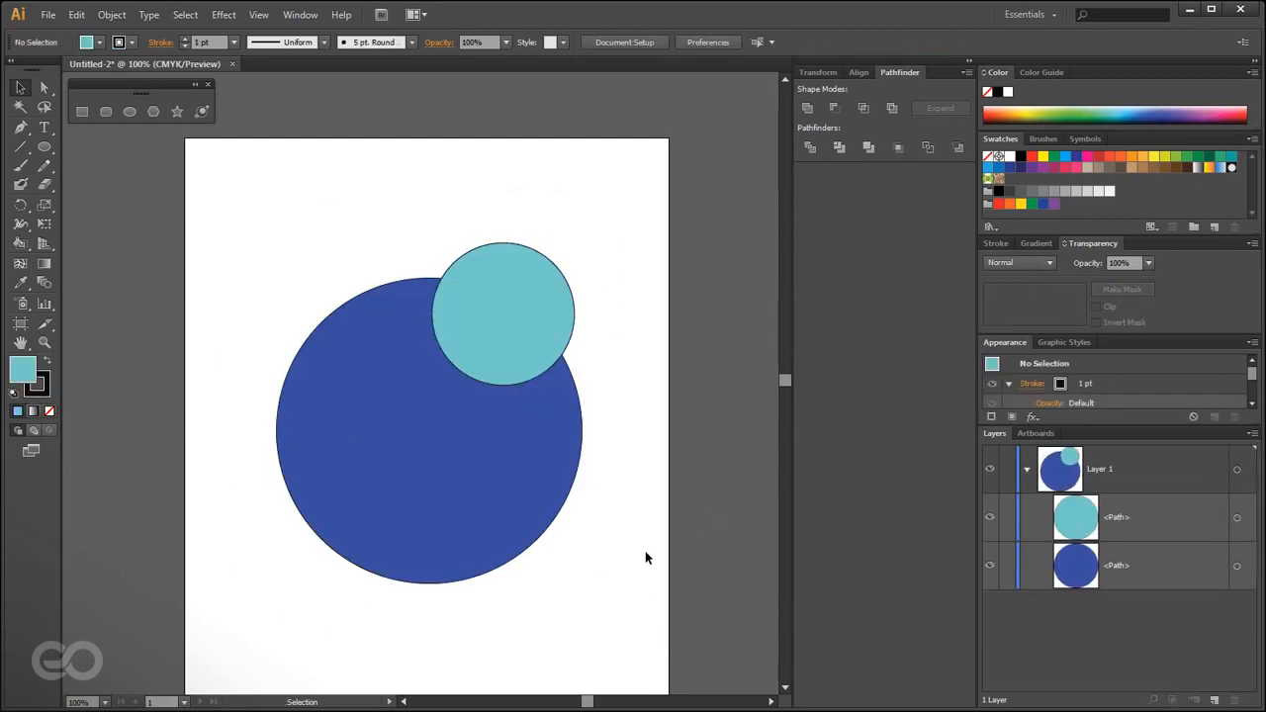
- Select the teal and blue circles, apply the Minus Back pathfinder to them, and deselect the result
{"action": "left_click", "coordinate": [508, 326]}
{"action": "left_click", "coordinate": [466, 434], "text": "shift"}
{"action": "left_click", "coordinate": [956, 148]}
{"action": "left_click", "coordinate": [586, 530]}
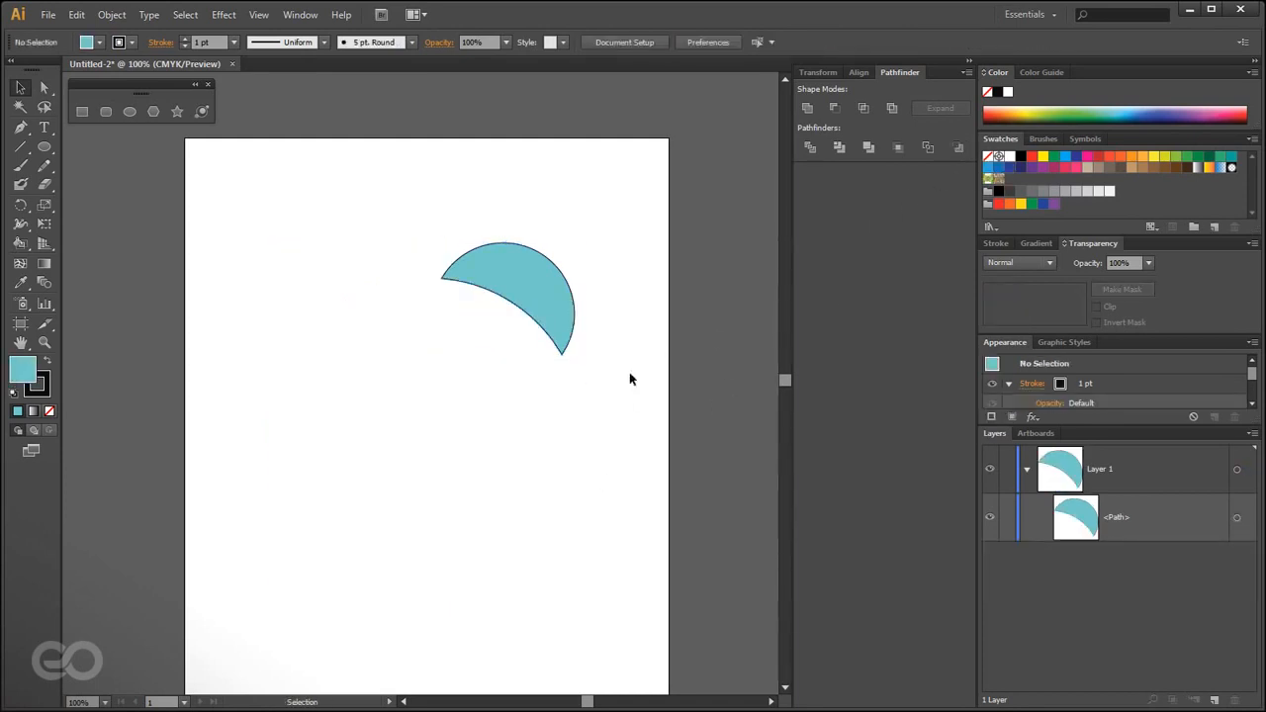
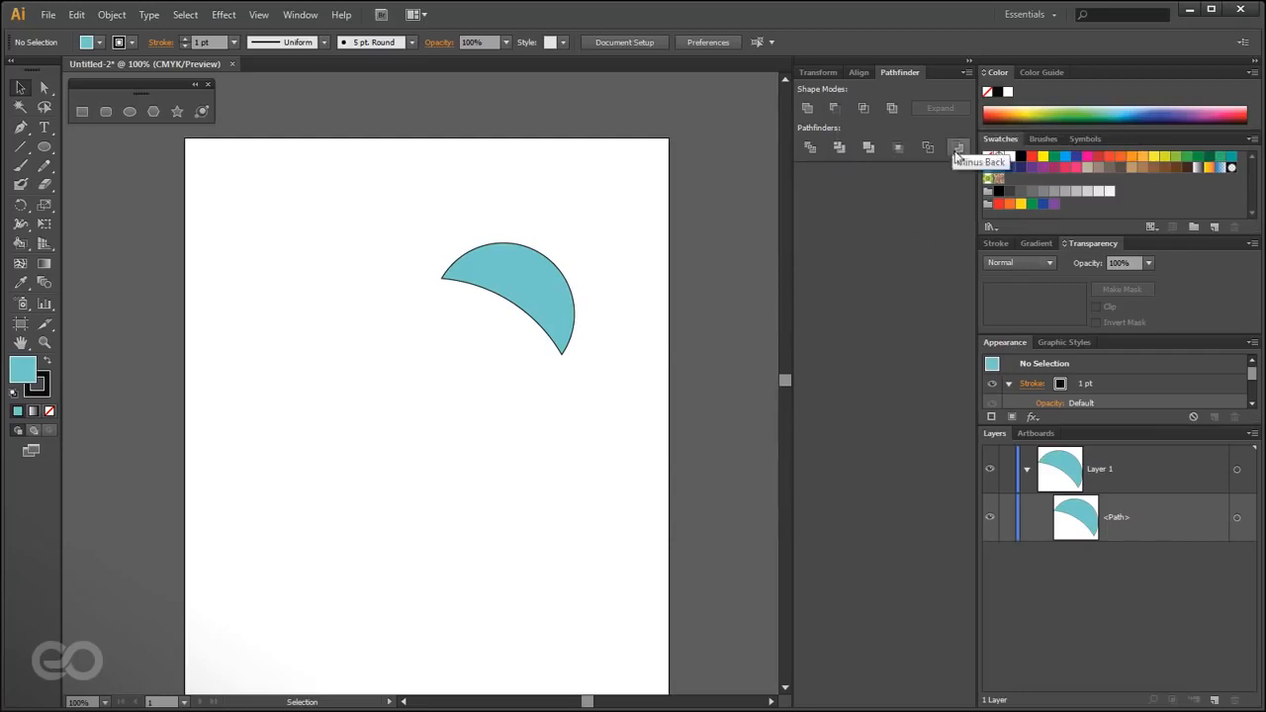
- Delete the teal crescent and draw three overlapping ellipses of about 154 × 190, 164 × 127 and 133 × 178 px mid-artboard
{"action": "left_click", "coordinate": [554, 299]}
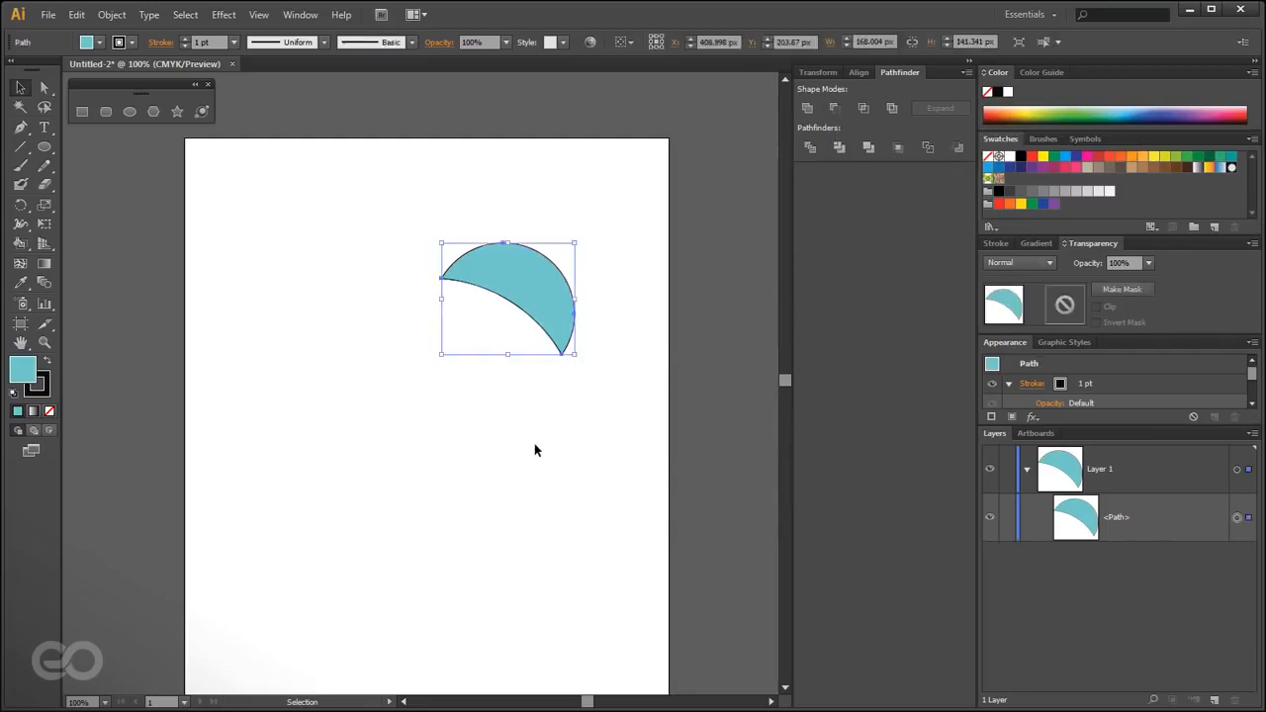
{"action": "key", "text": "Delete"}
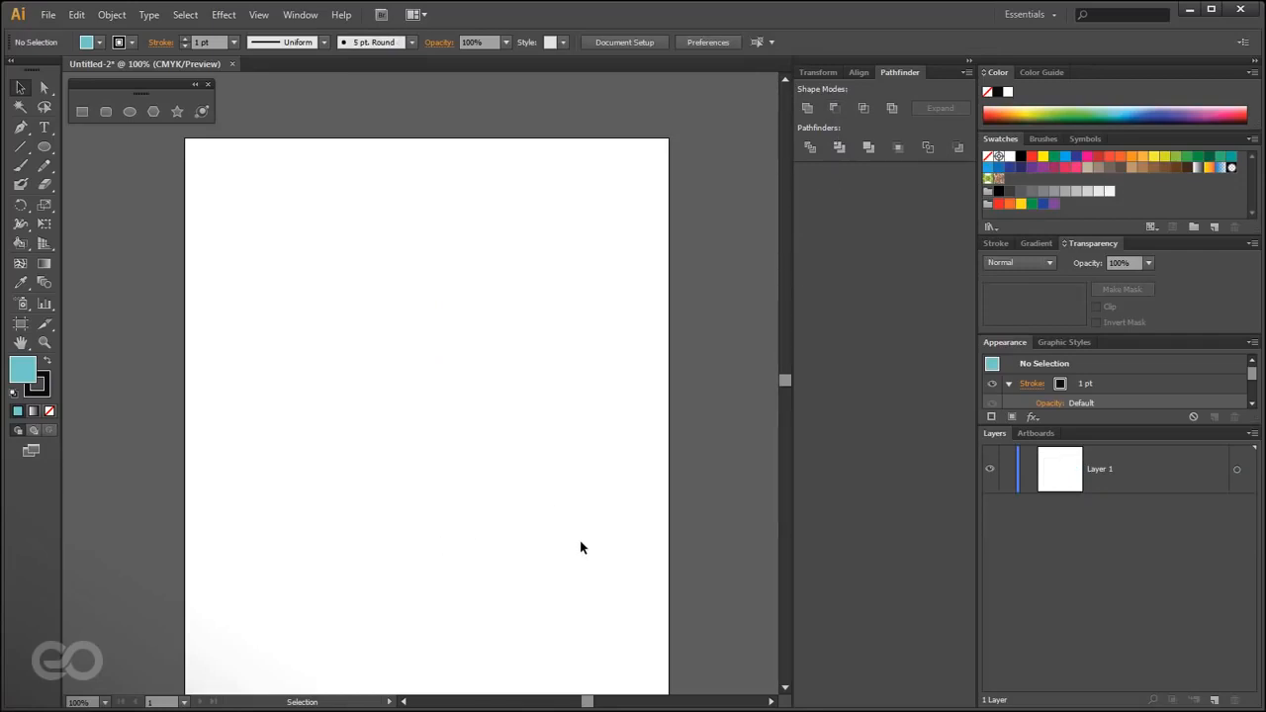
{"action": "left_click", "coordinate": [44, 146]}
{"action": "left_click_drag", "start_coordinate": [298, 317], "coordinate": [420, 466]}
{"action": "left_click_drag", "start_coordinate": [364, 280], "coordinate": [494, 379]}
{"action": "left_click_drag", "start_coordinate": [394, 356], "coordinate": [499, 498]}
{"action": "key", "text": "v"}
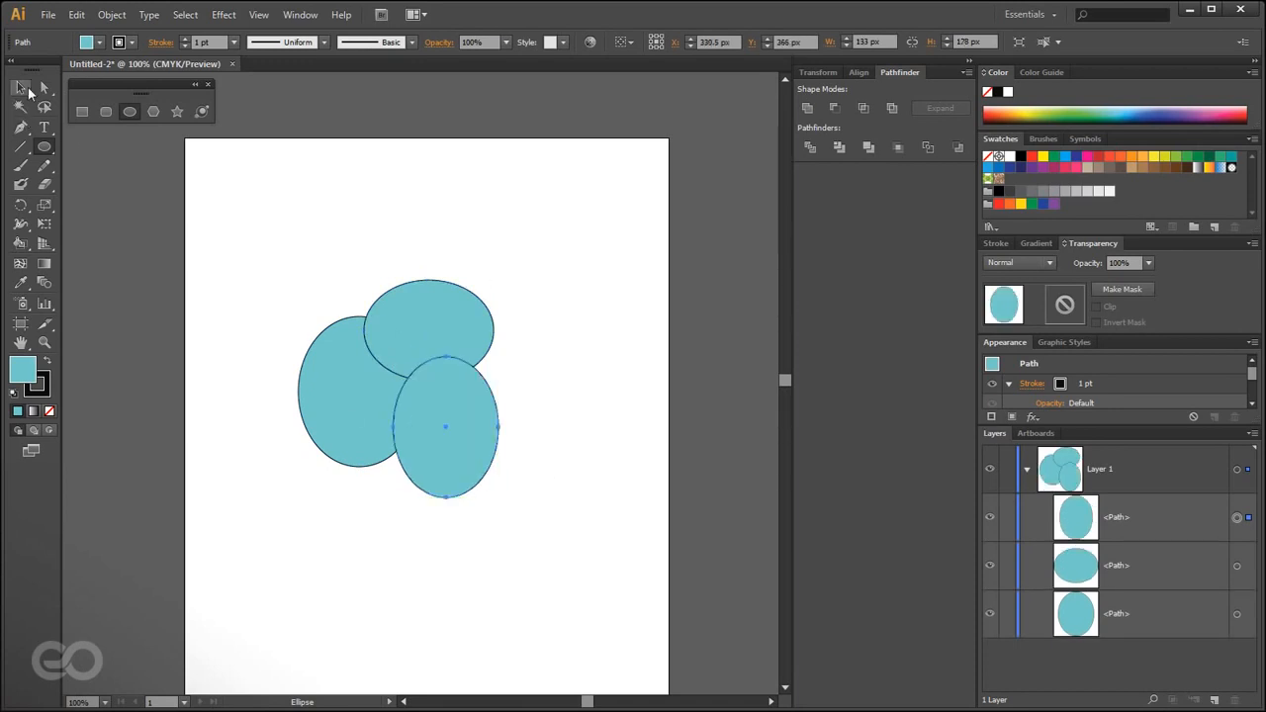
{"action": "left_click", "coordinate": [304, 582]}
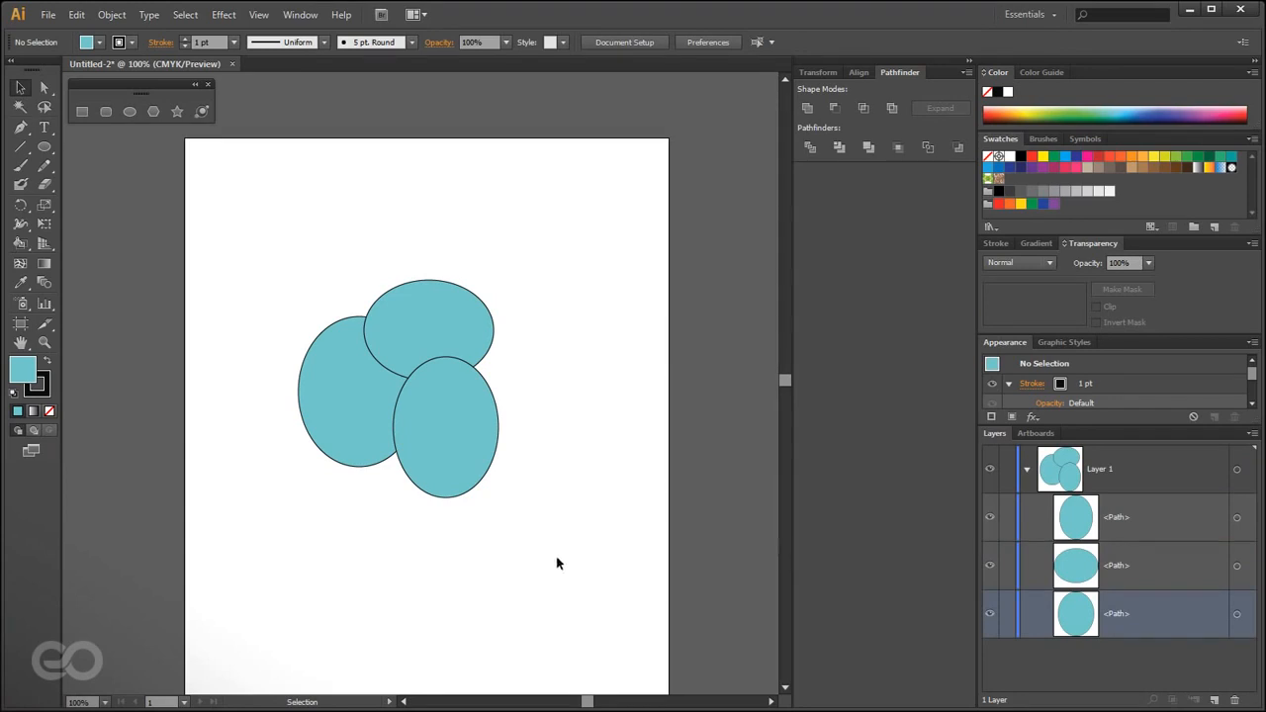
- Select the three overlapping ellipses, combine them into one group, and deselect it
{"action": "left_click_drag", "start_coordinate": [563, 570], "coordinate": [195, 200]}
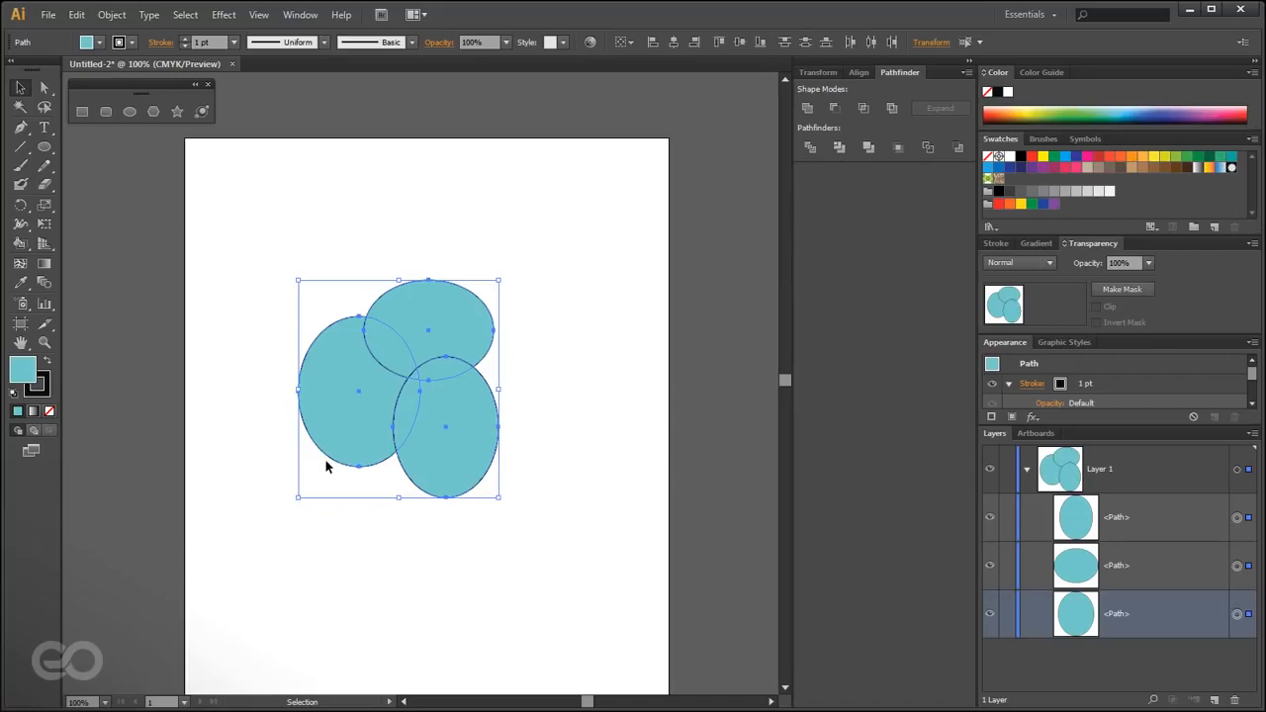
{"action": "key", "text": "a"}
{"action": "key", "text": "ctrl+g"}
{"action": "key", "text": "v"}
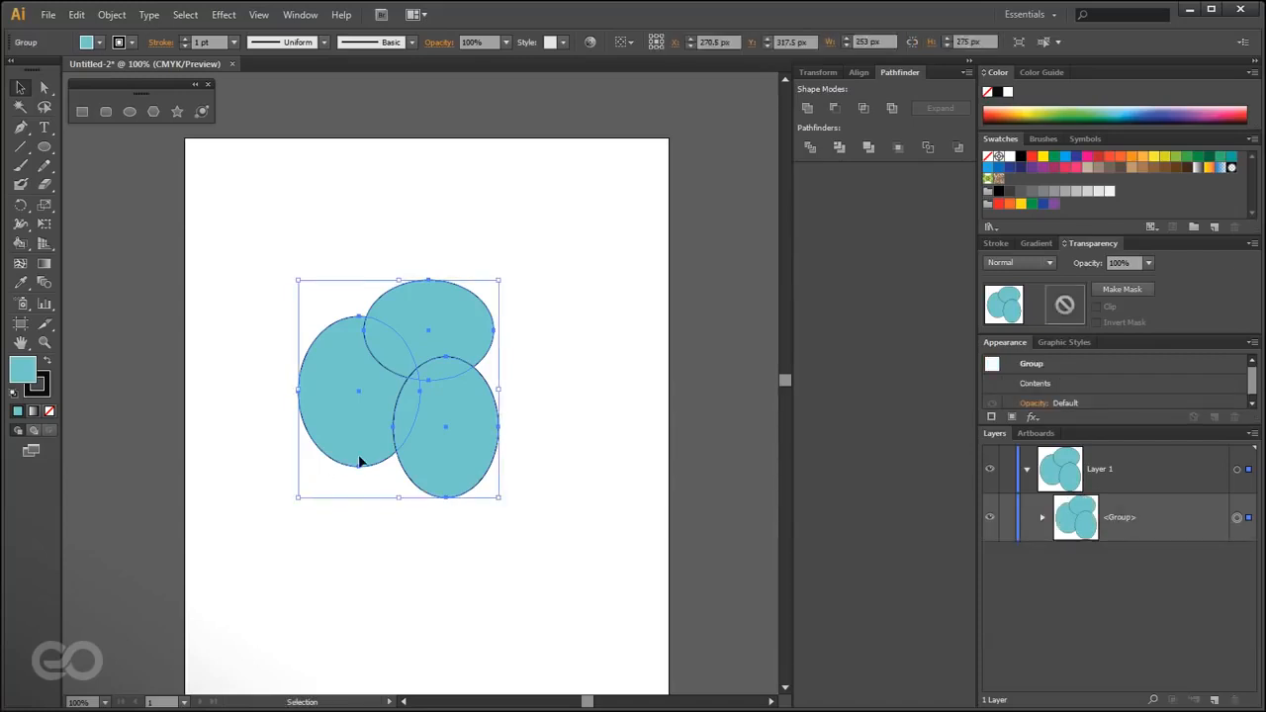
{"action": "left_click", "coordinate": [547, 594]}
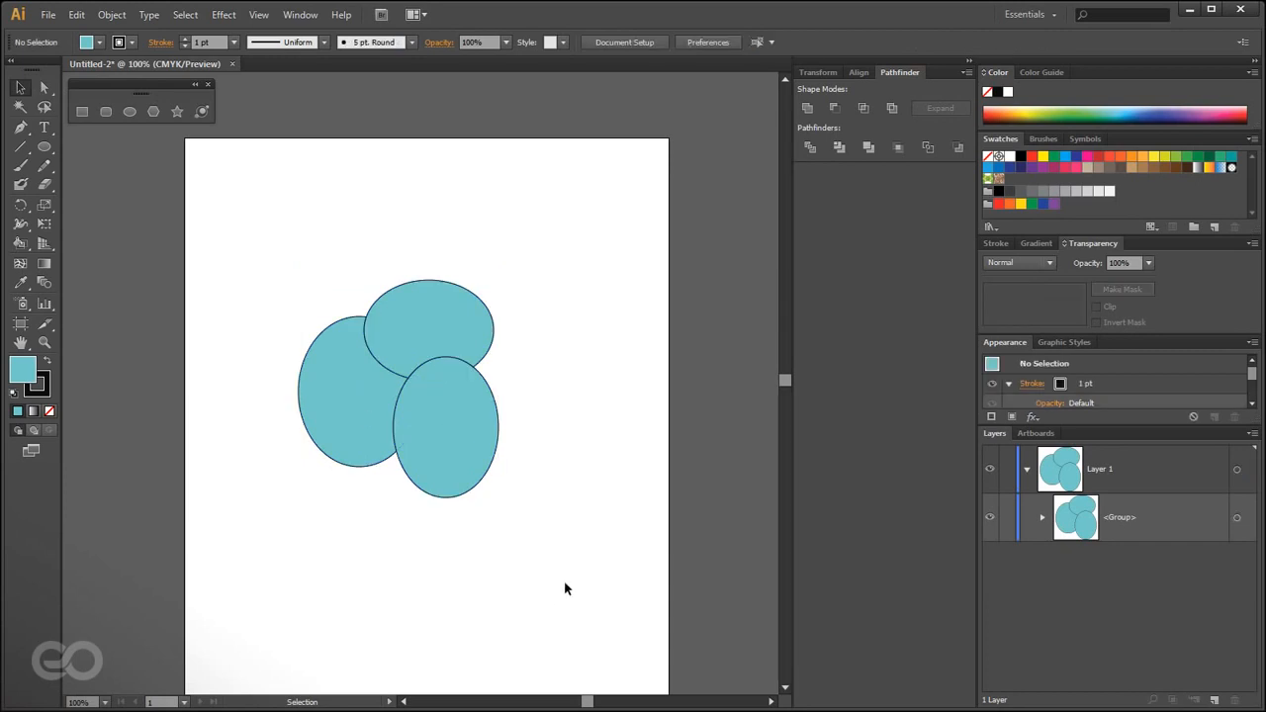
- Make four duplicates of the ellipse group and place them around the original, near the artboard's four corners
{"action": "left_click", "coordinate": [399, 422]}
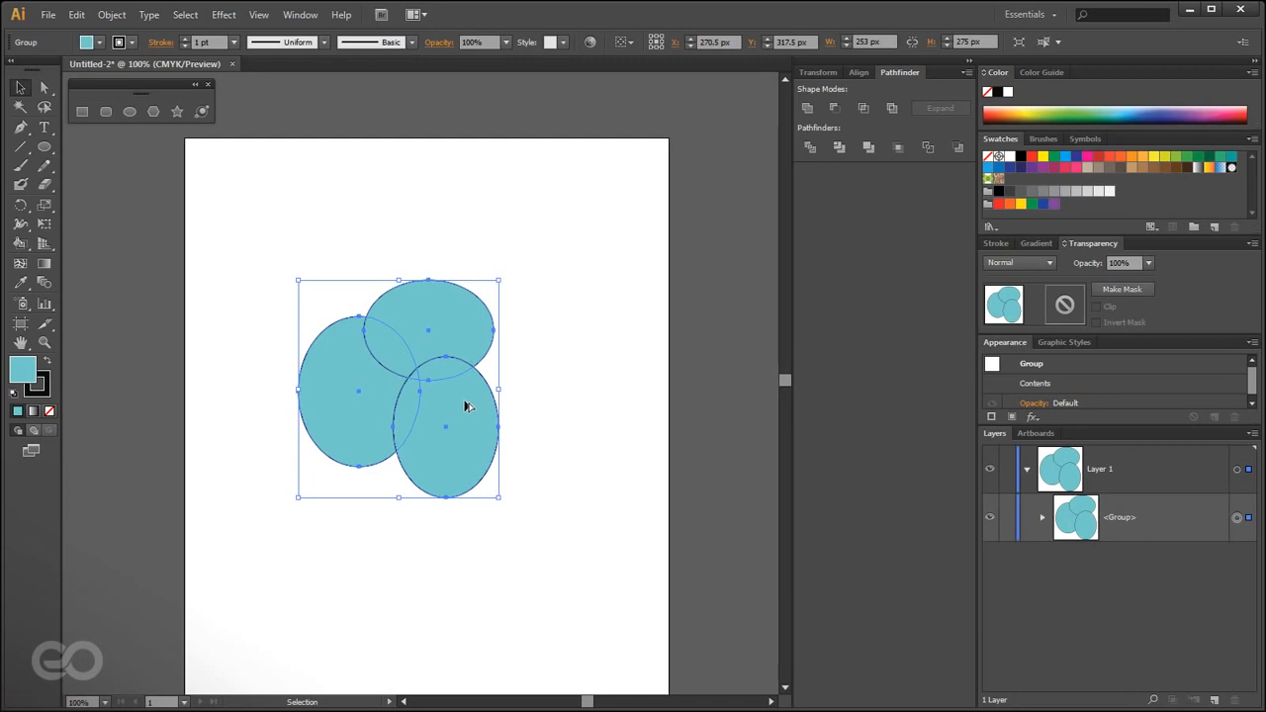
{"action": "left_click_drag", "start_coordinate": [435, 399], "coordinate": [517, 647]}
{"action": "left_click_drag", "start_coordinate": [475, 596], "coordinate": [259, 552]}
{"action": "left_click_drag", "start_coordinate": [277, 472], "coordinate": [286, 196]}
{"action": "left_click_drag", "start_coordinate": [309, 348], "coordinate": [613, 402]}
{"action": "left_click", "coordinate": [710, 577]}
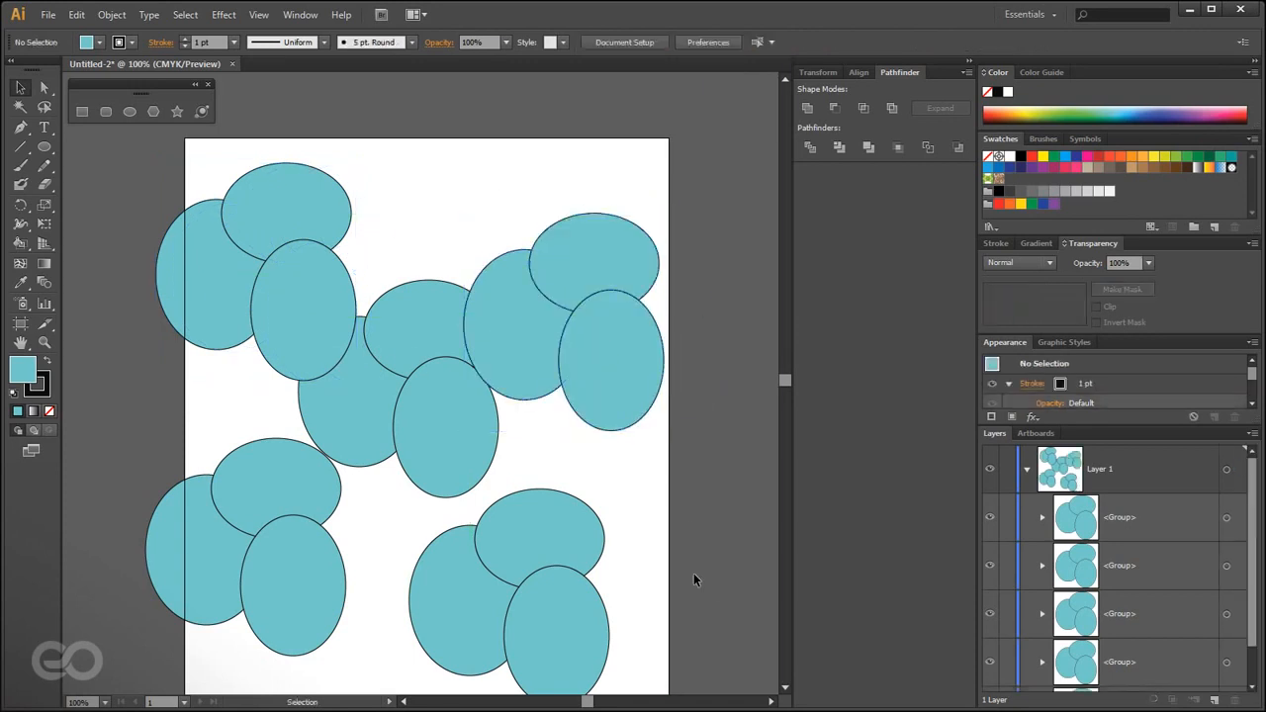
- Select the central ellipse group, expand it in the layer list, and target its individual ellipses to examine how they can be selected
{"action": "scroll", "coordinate": [651, 568], "scroll_direction": "down", "scroll_amount": 2}
{"action": "scroll", "coordinate": [651, 565], "scroll_direction": "up", "scroll_amount": 1}
{"action": "left_click", "coordinate": [391, 374]}
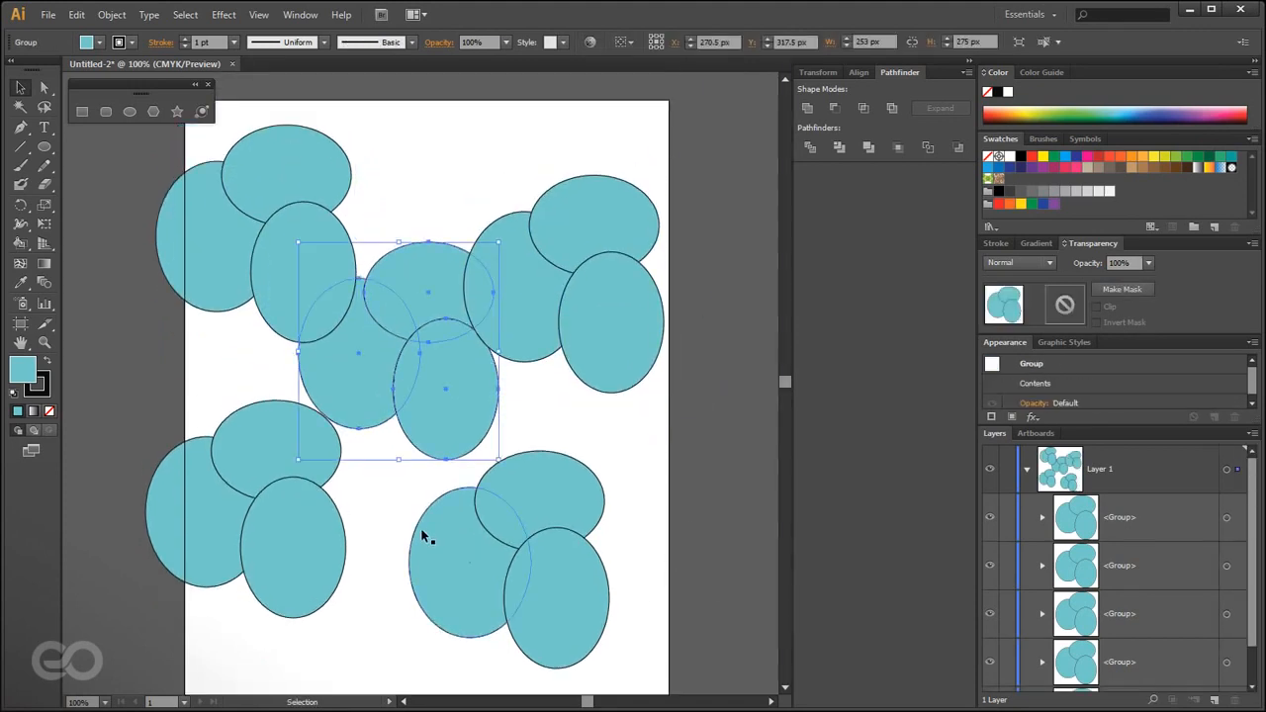
{"action": "scroll", "coordinate": [422, 534], "scroll_direction": "up", "scroll_amount": 1}
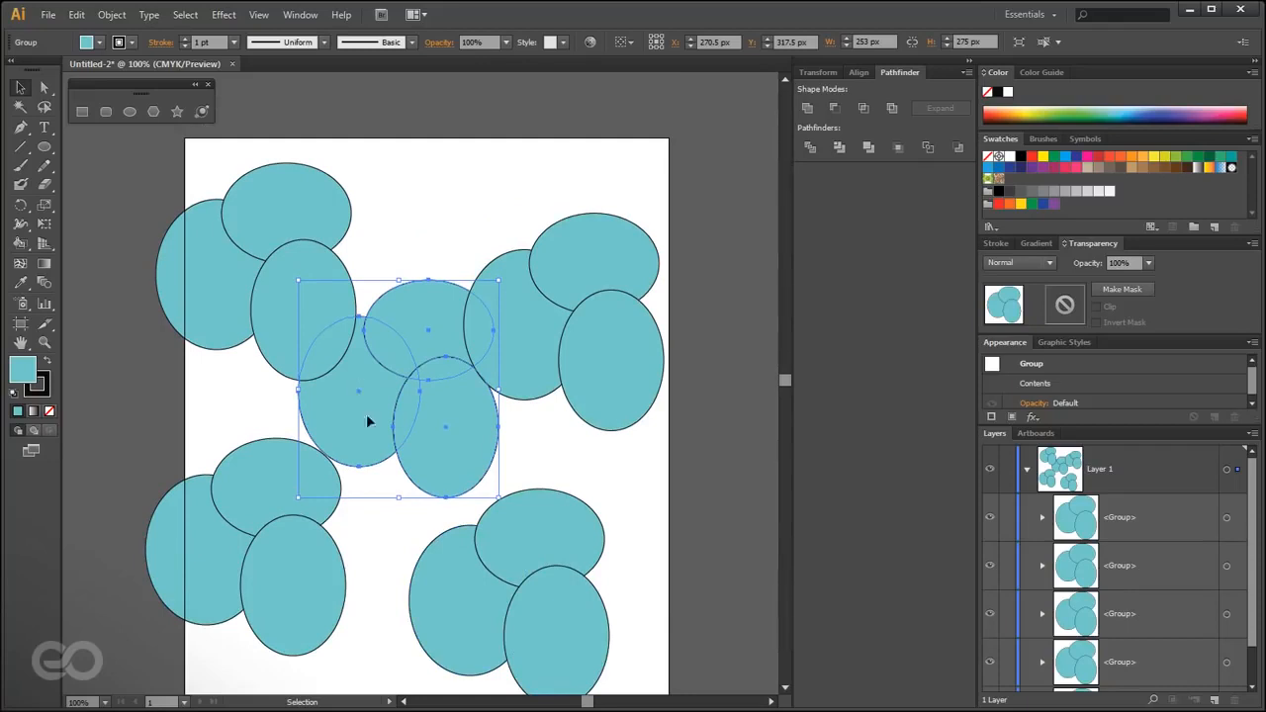
{"action": "scroll", "coordinate": [1154, 547], "scroll_direction": "down", "scroll_amount": 1}
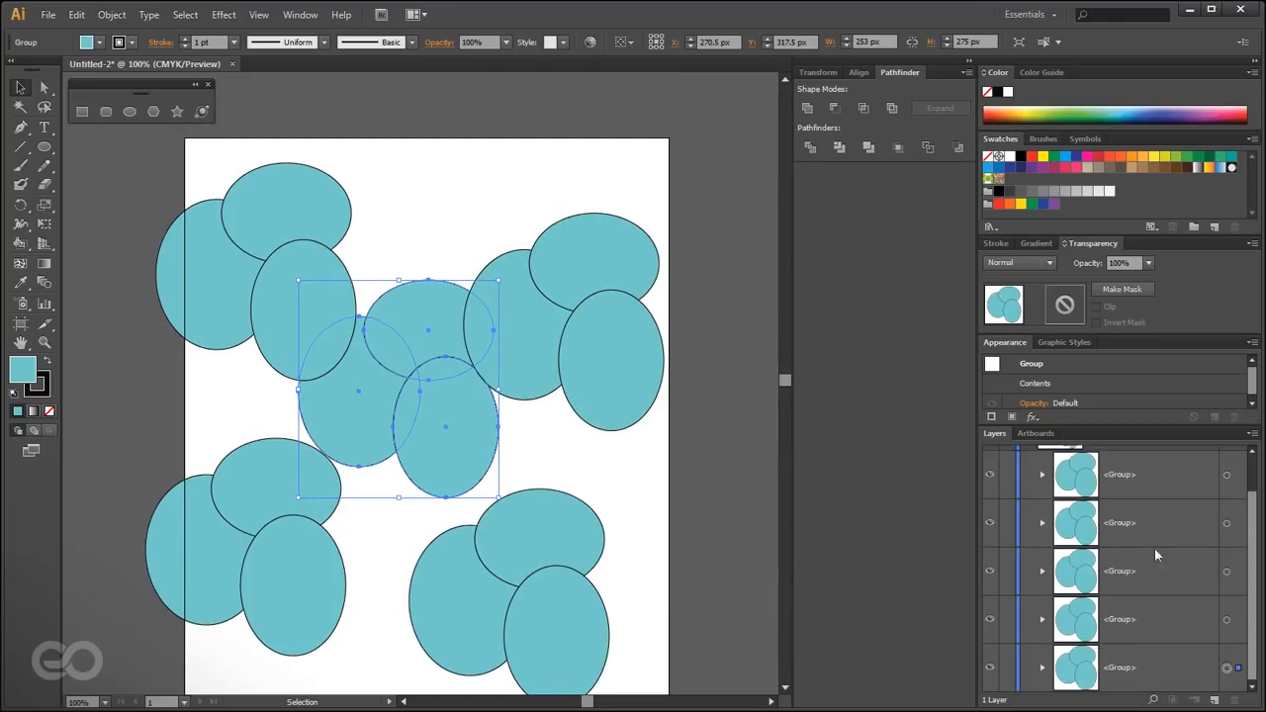
{"action": "left_click", "coordinate": [1044, 669]}
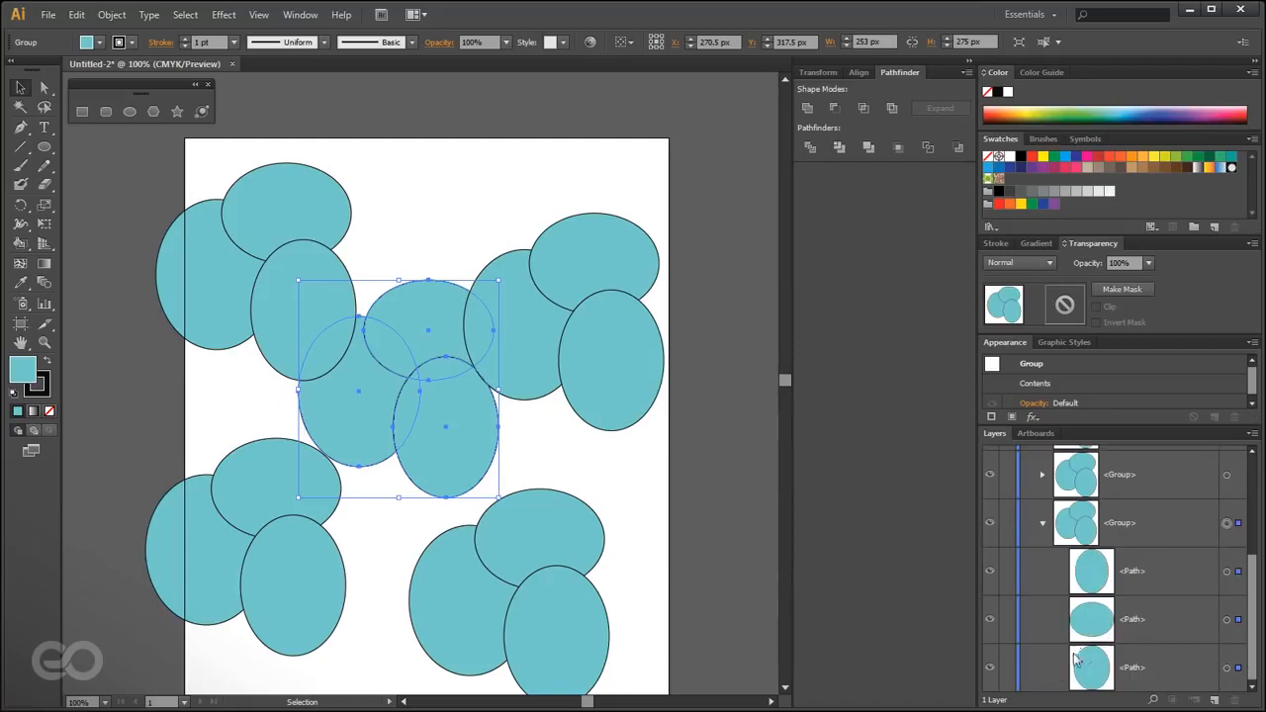
{"action": "left_click", "coordinate": [1226, 620]}
{"action": "left_click", "coordinate": [1226, 572]}
{"action": "left_click", "coordinate": [1226, 620]}
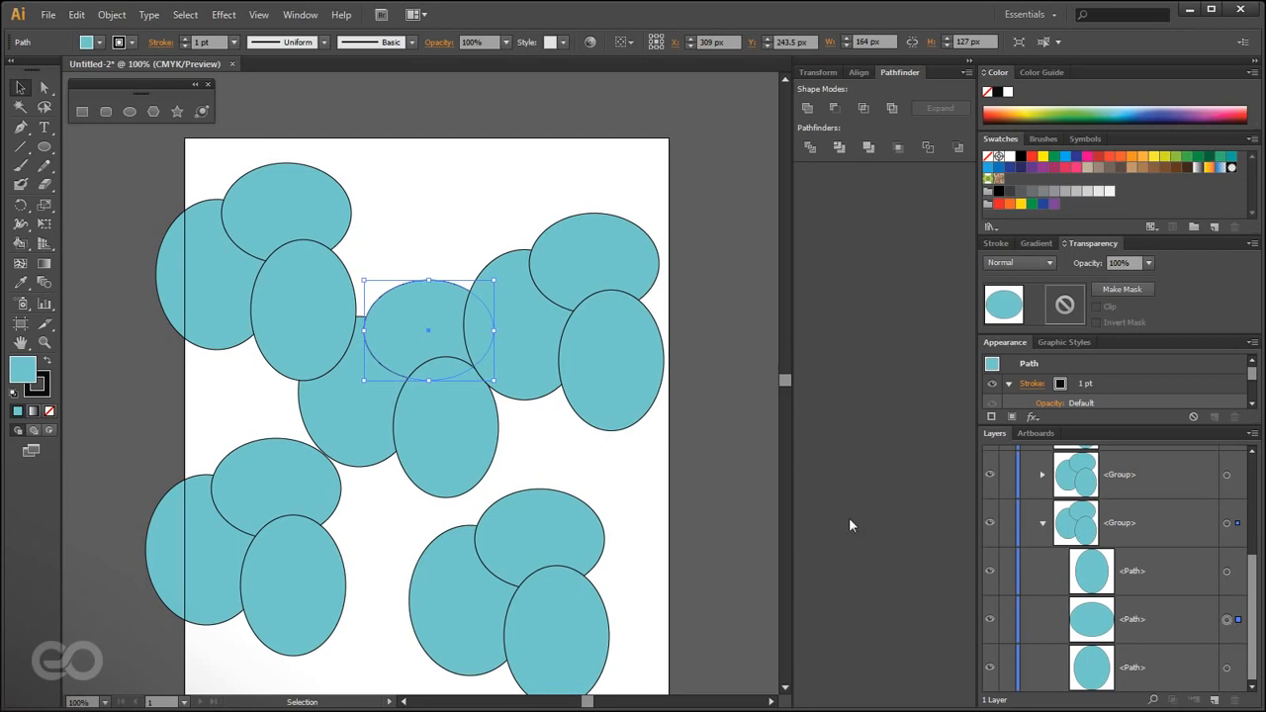
{"action": "left_click", "coordinate": [400, 409]}
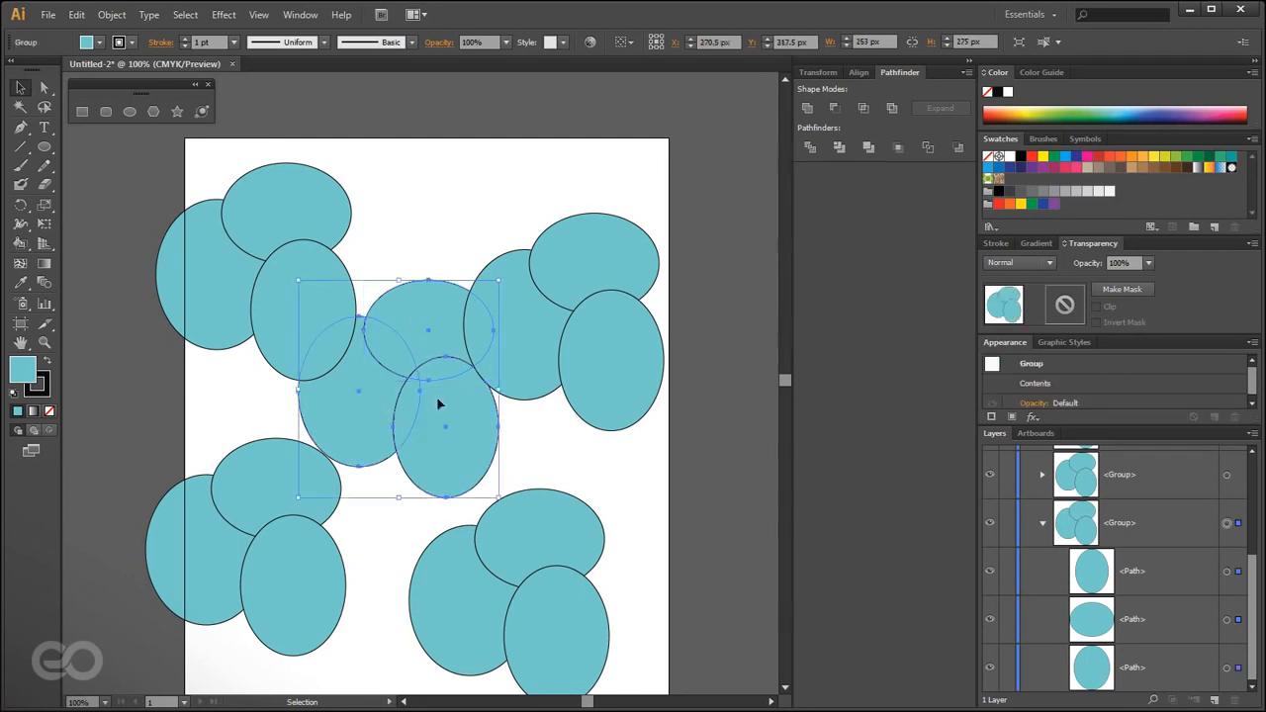
- Fill only the upper ellipse of the central group with blue, keeping the group intact, and deselect it
{"action": "left_click", "coordinate": [1226, 620]}
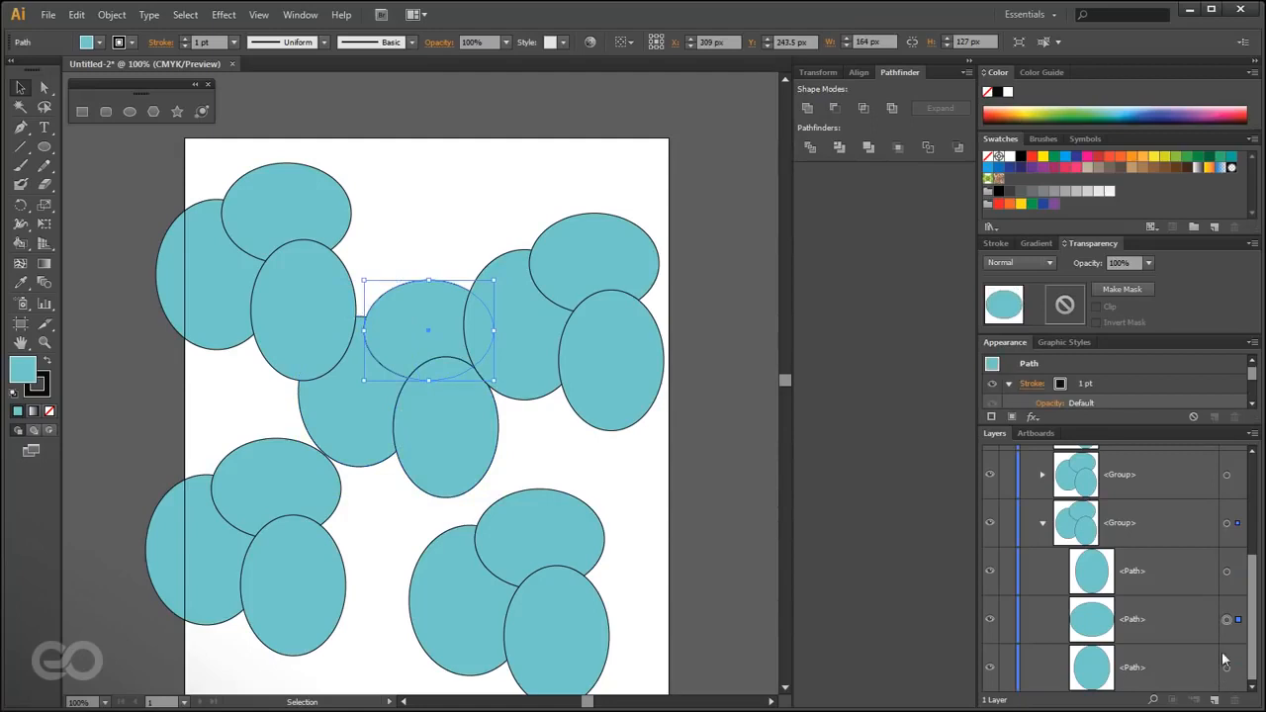
{"action": "left_click", "coordinate": [1150, 110]}
{"action": "left_click", "coordinate": [676, 537]}
{"action": "left_click", "coordinate": [415, 436]}
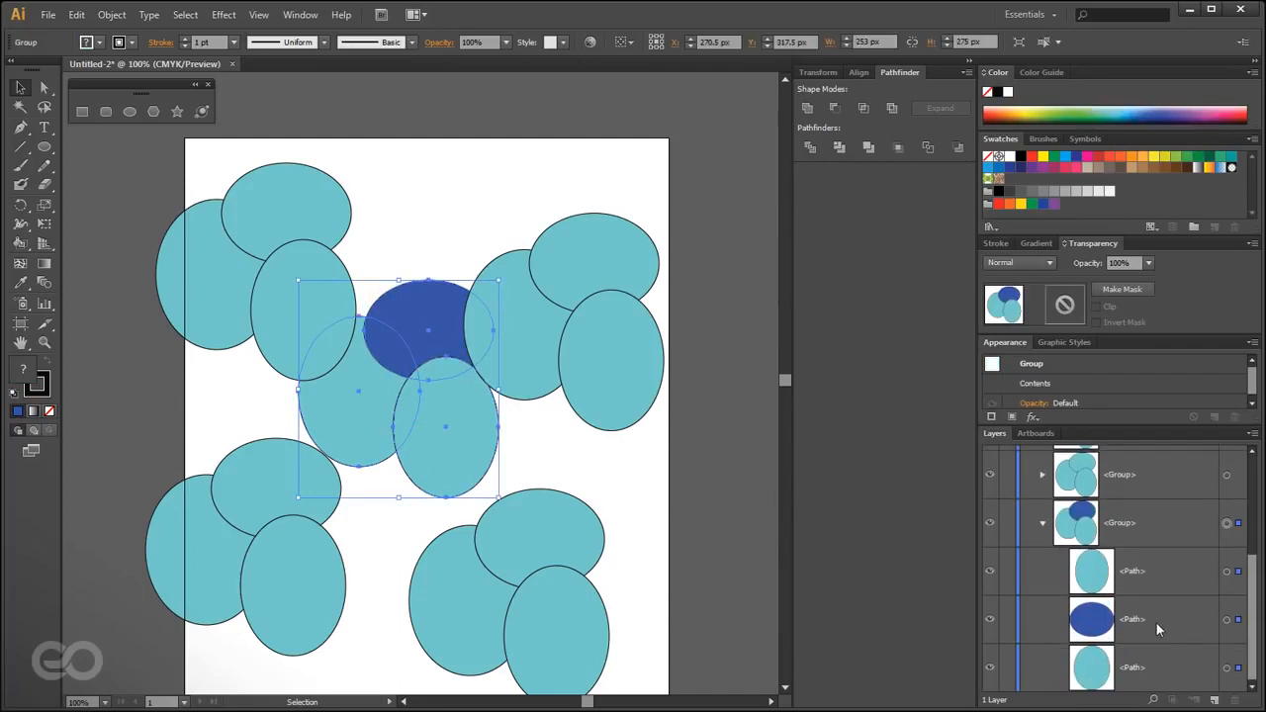
{"action": "left_click", "coordinate": [610, 467]}
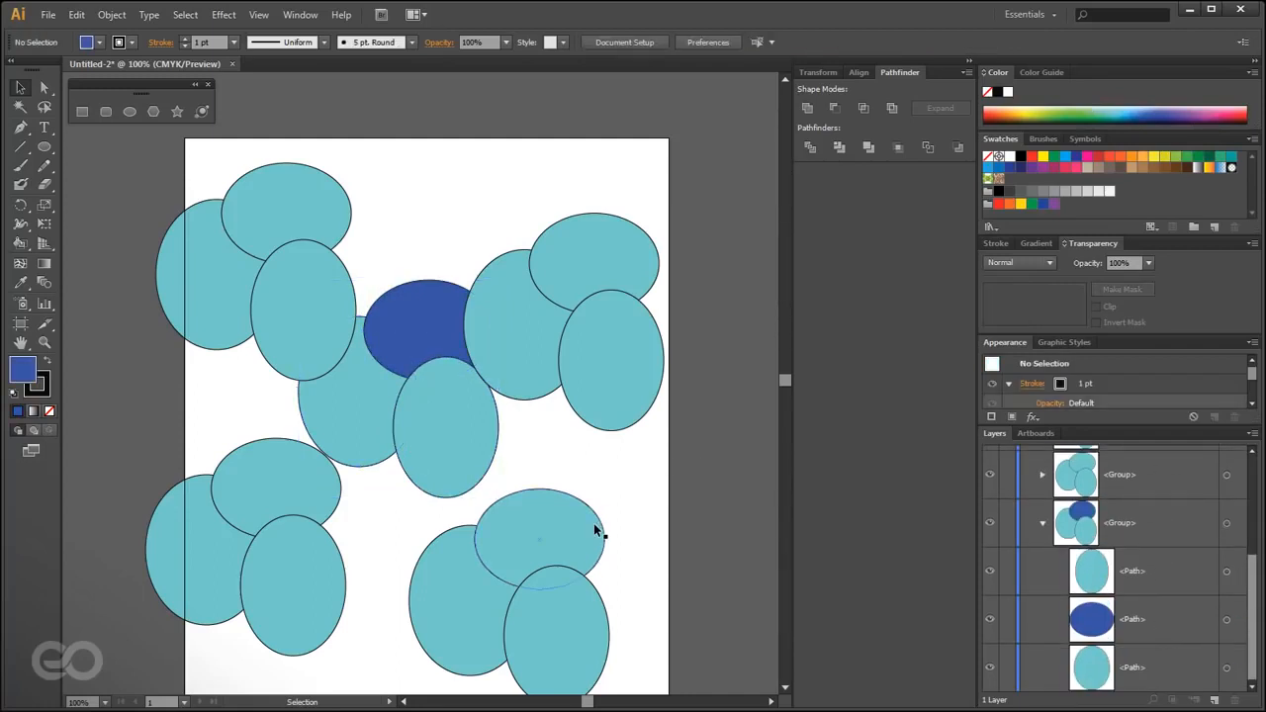
- Isolate the upper-right ellipse group, try selecting its ellipses individually, and move the floating shape toolbar clear of the isolation bar
{"action": "left_click", "coordinate": [548, 345]}
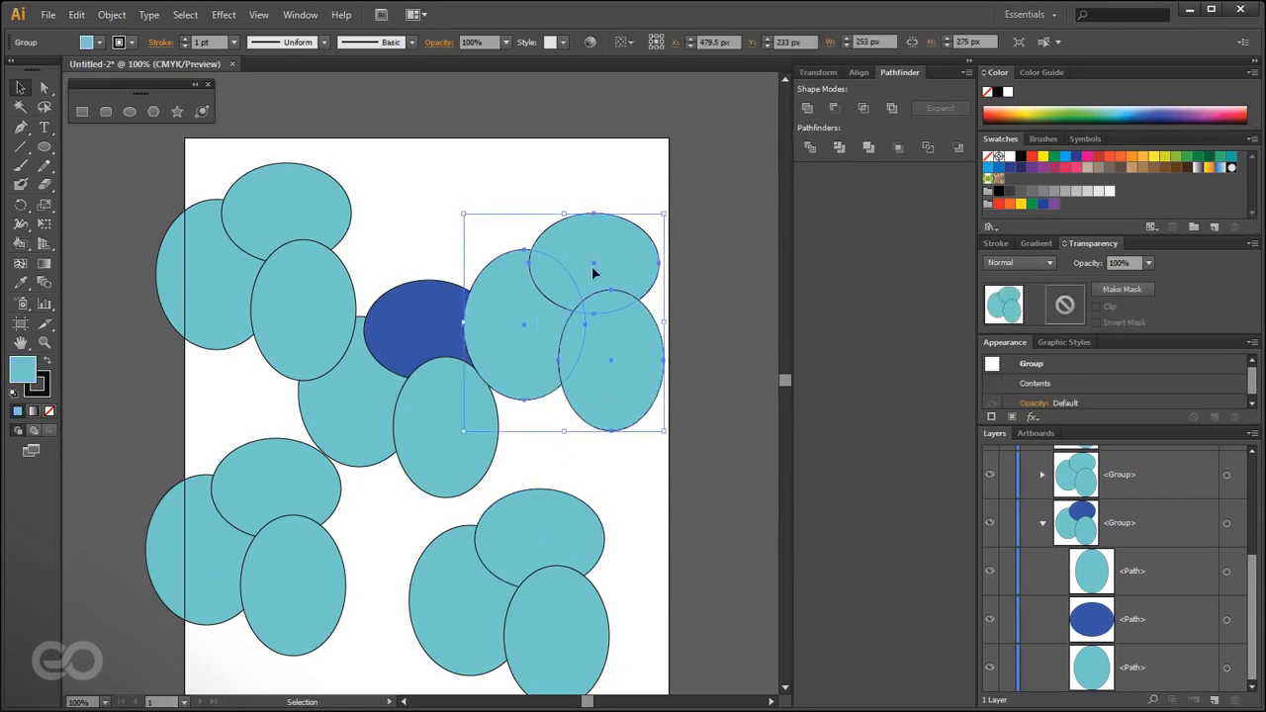
{"action": "double_click", "coordinate": [551, 325]}
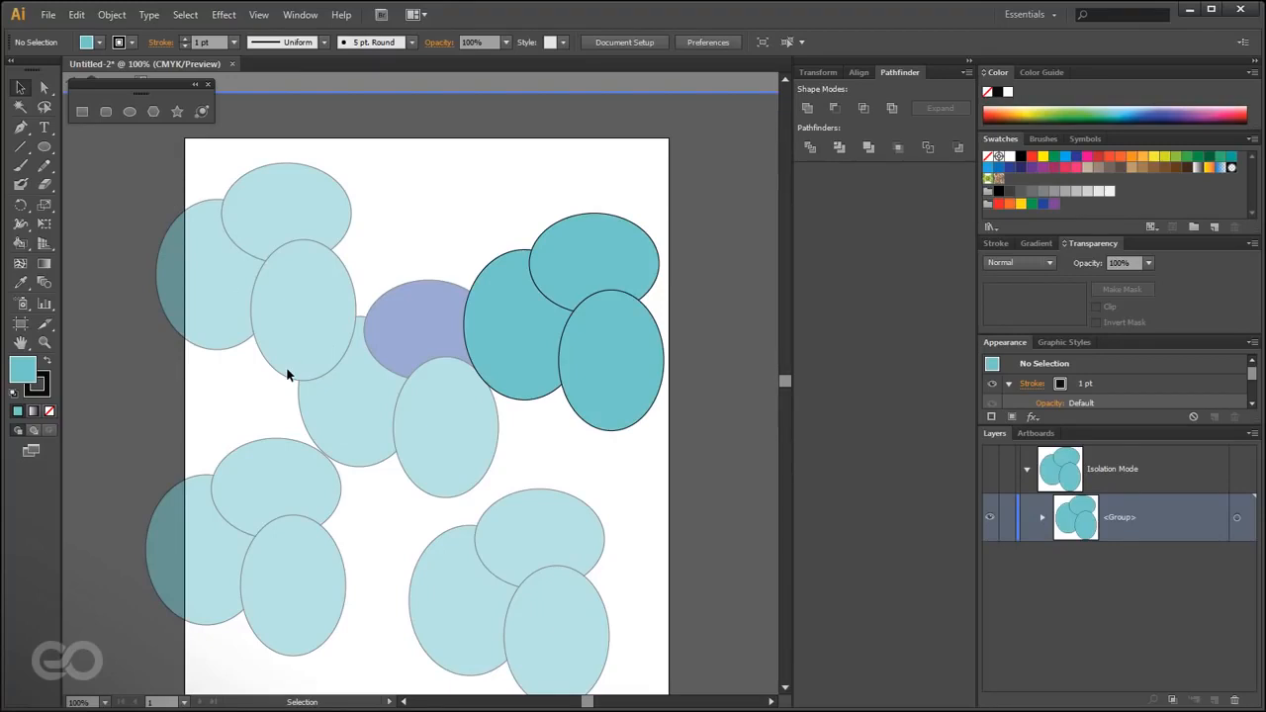
{"action": "left_click", "coordinate": [515, 340]}
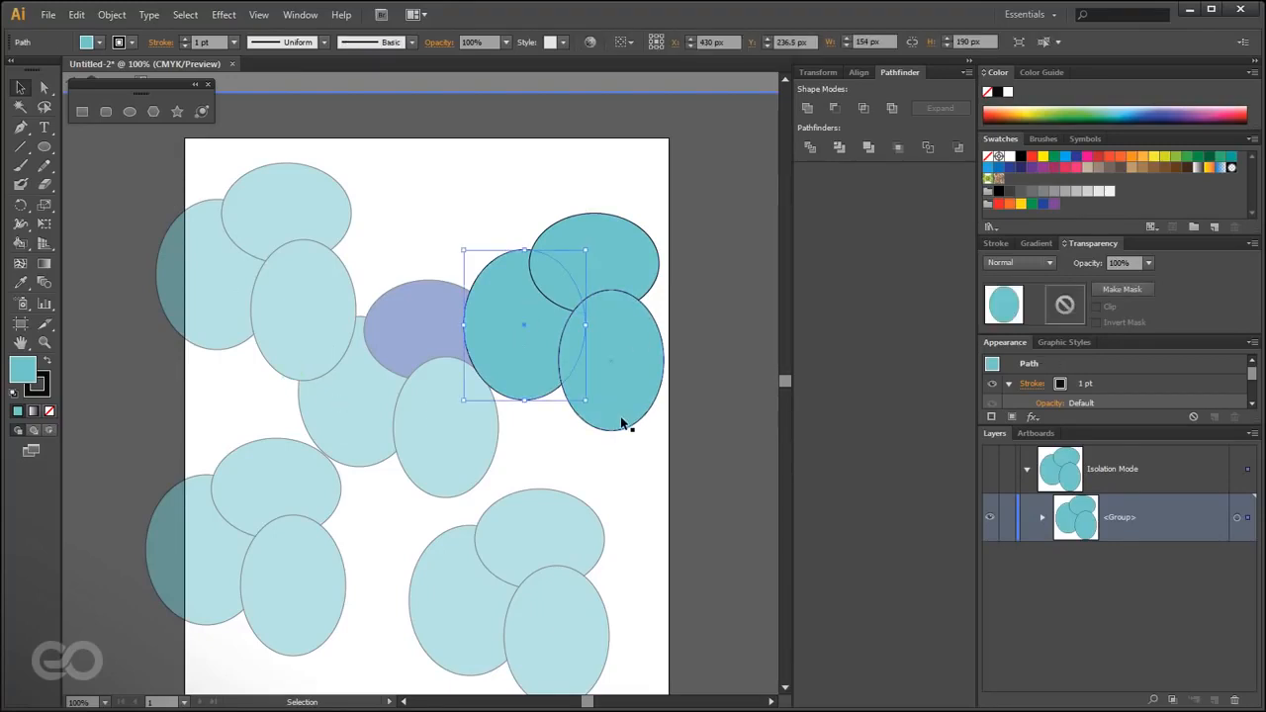
{"action": "left_click", "coordinate": [714, 365]}
{"action": "left_click", "coordinate": [591, 376]}
{"action": "left_click", "coordinate": [480, 319]}
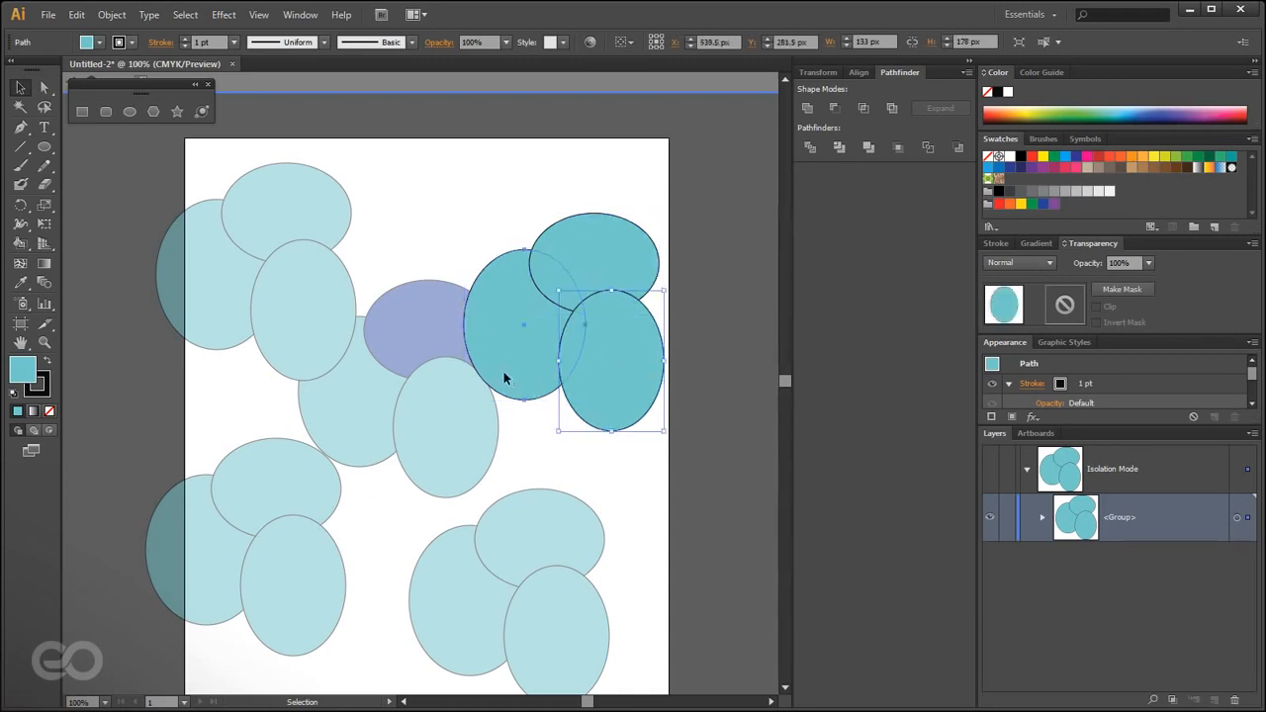
{"action": "left_click", "coordinate": [611, 471]}
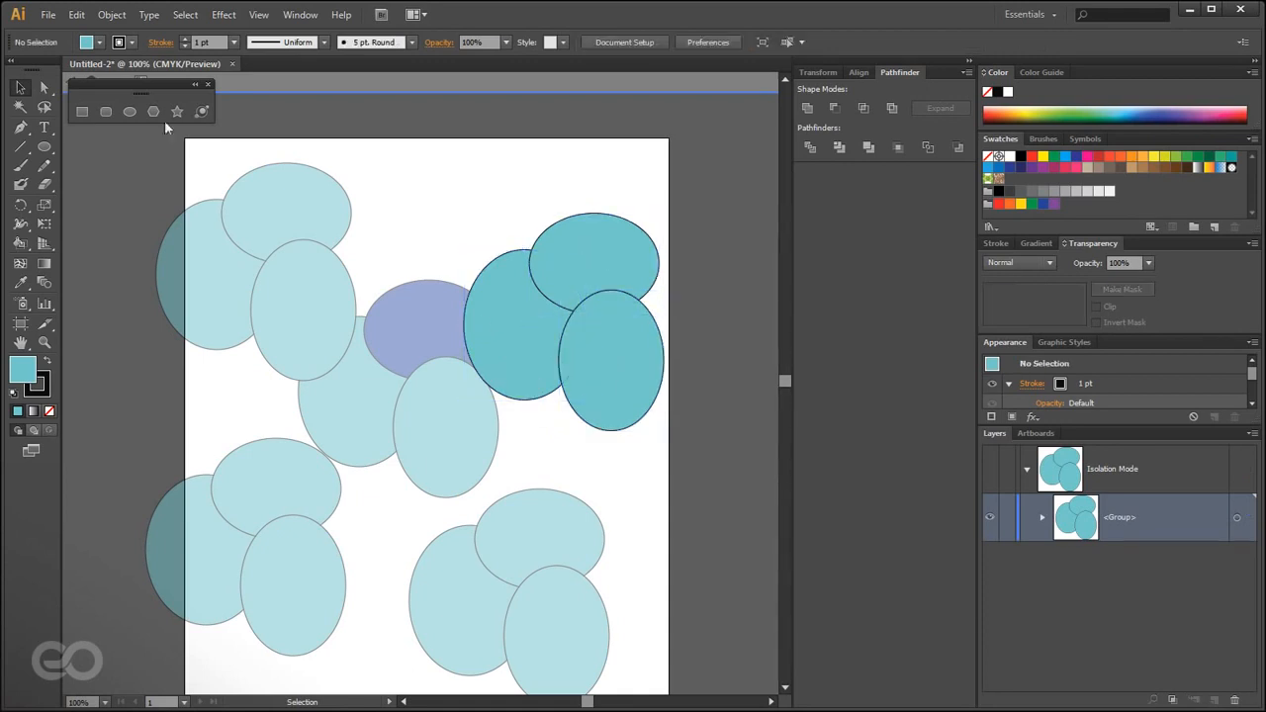
{"action": "left_click_drag", "start_coordinate": [167, 88], "coordinate": [161, 120]}
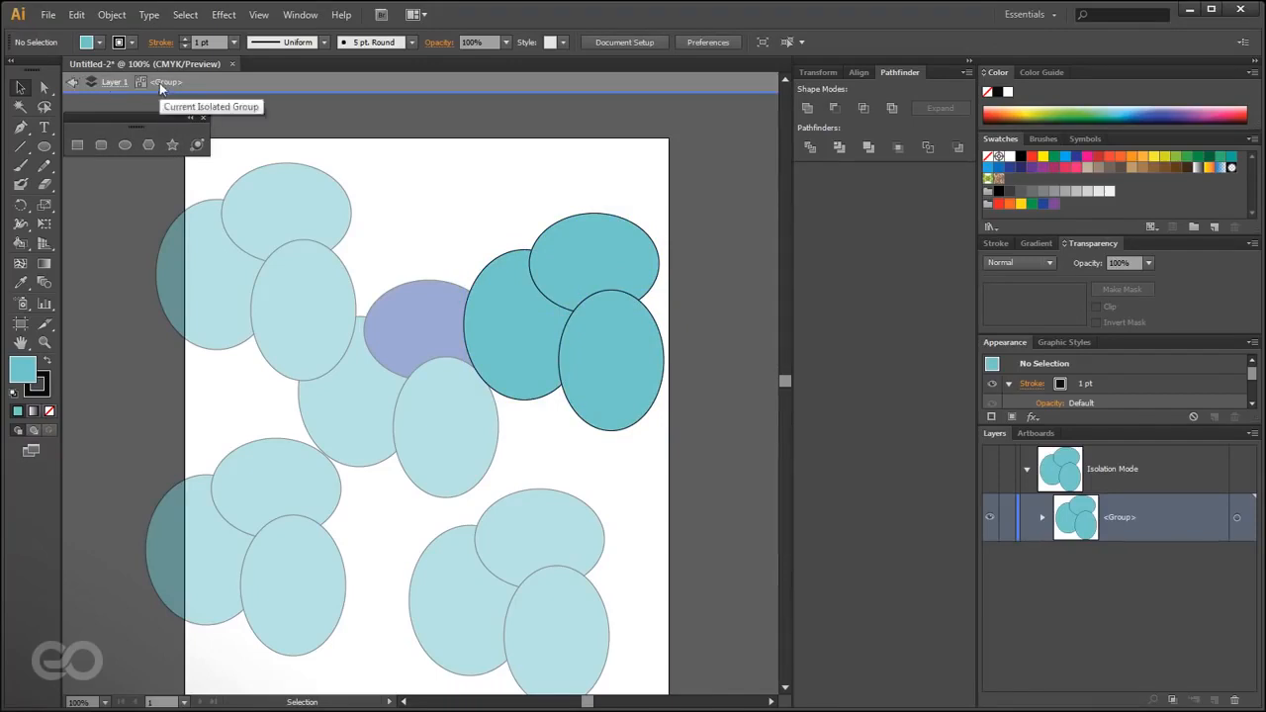
- Inside the isolated group, fill the upper ellipse with green and the lower-right ellipse with dark teal
{"action": "left_click", "coordinate": [513, 320]}
{"action": "left_click", "coordinate": [638, 271]}
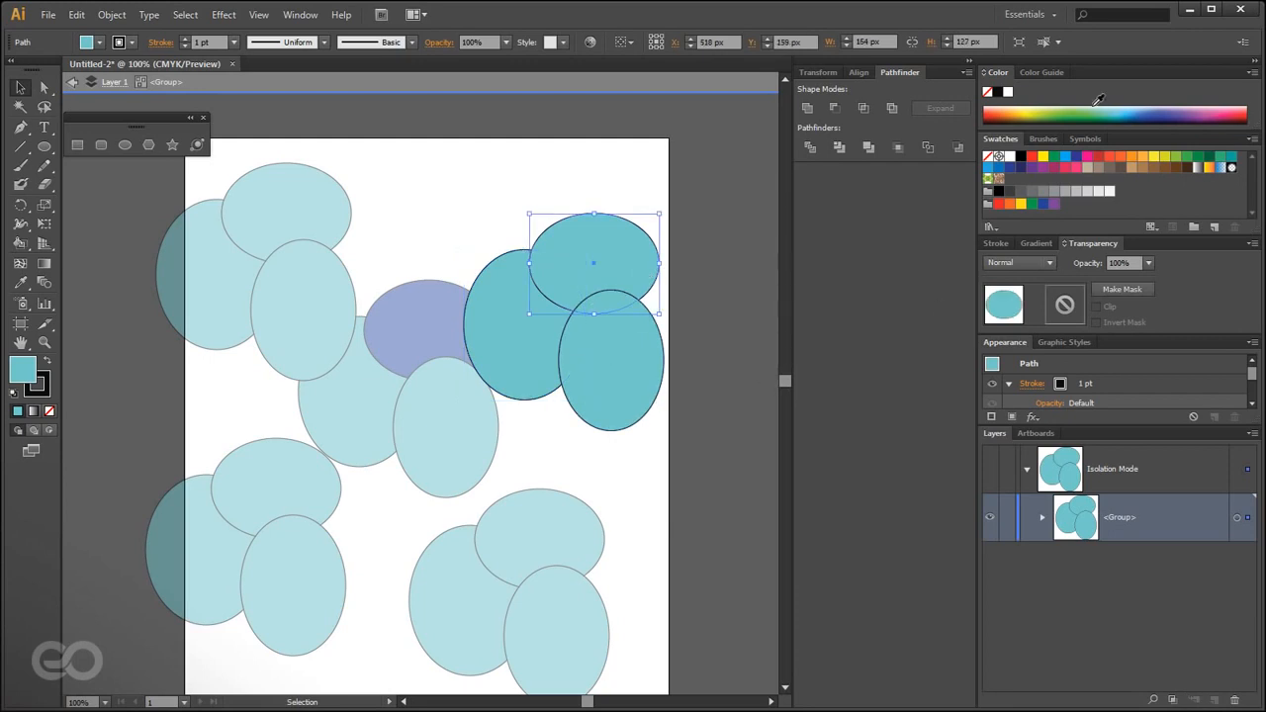
{"action": "left_click", "coordinate": [1065, 111]}
{"action": "left_click", "coordinate": [643, 372]}
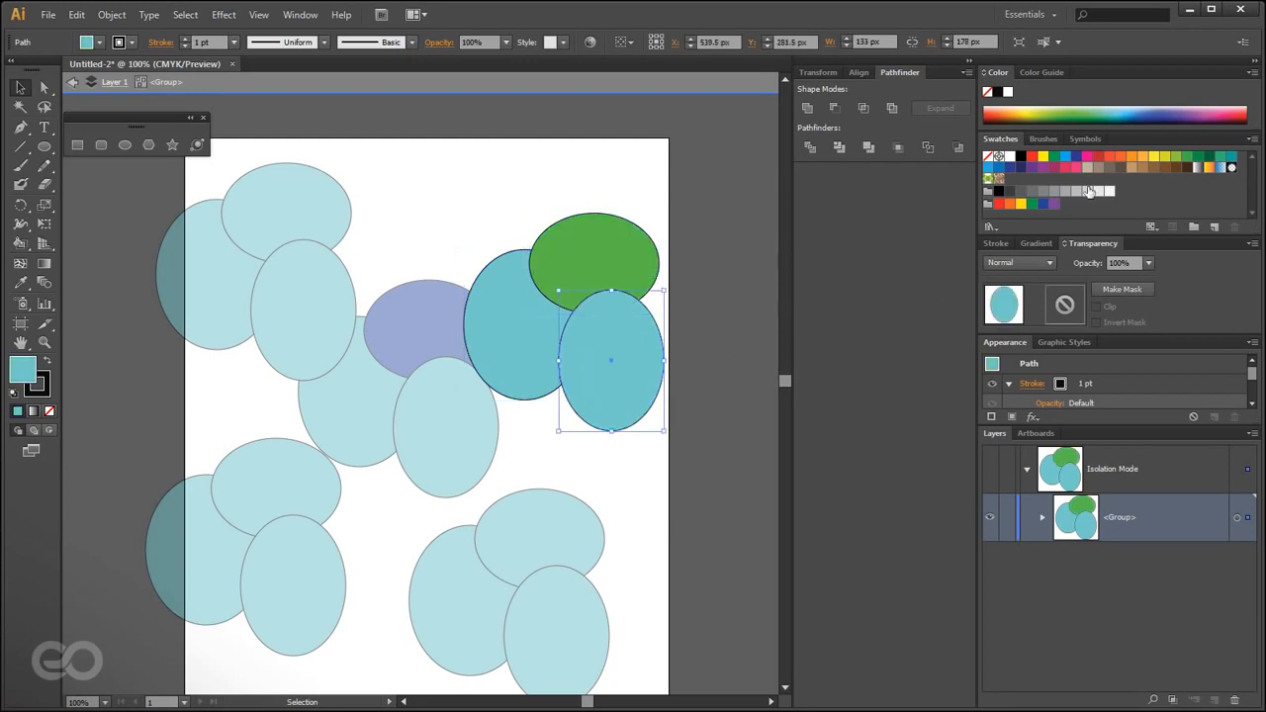
{"action": "left_click", "coordinate": [1117, 120]}
- Subtract the dark lower-right ellipse from the light blue ellipse using Minus Front, and leave the group's isolation
{"action": "left_click", "coordinate": [498, 356], "text": "shift"}
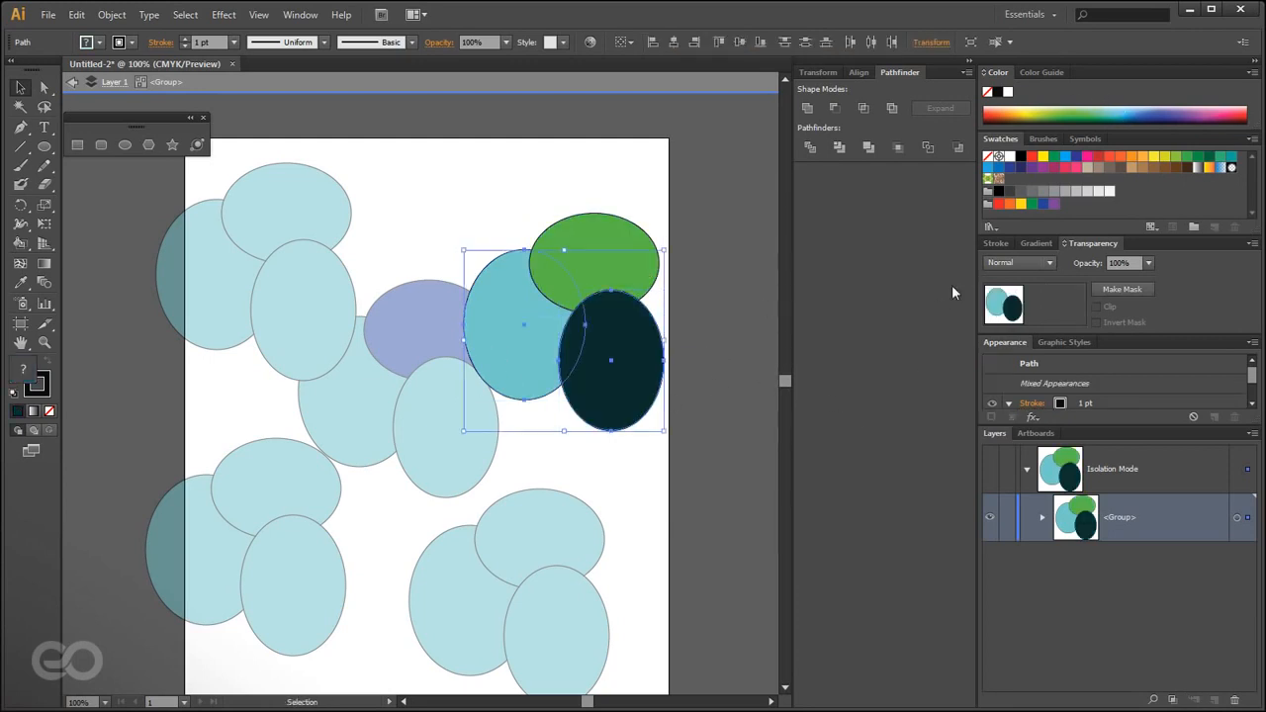
{"action": "left_click", "coordinate": [834, 107]}
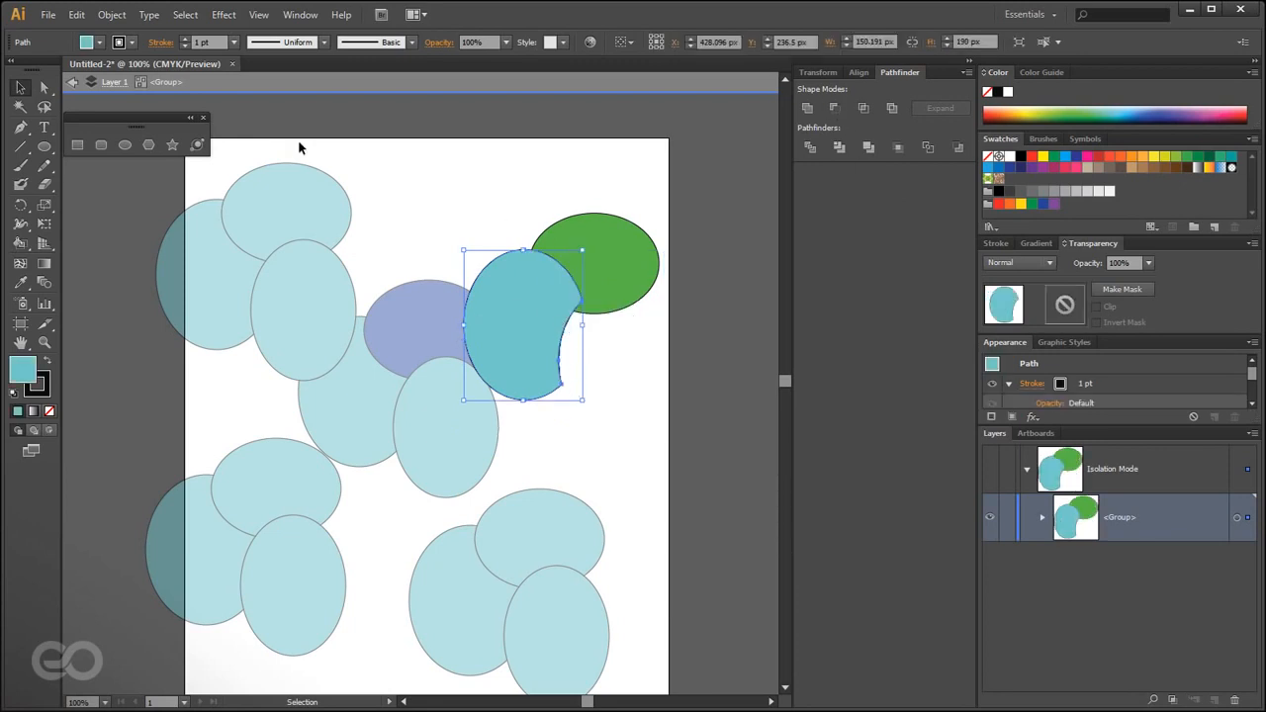
{"action": "left_click", "coordinate": [70, 85]}
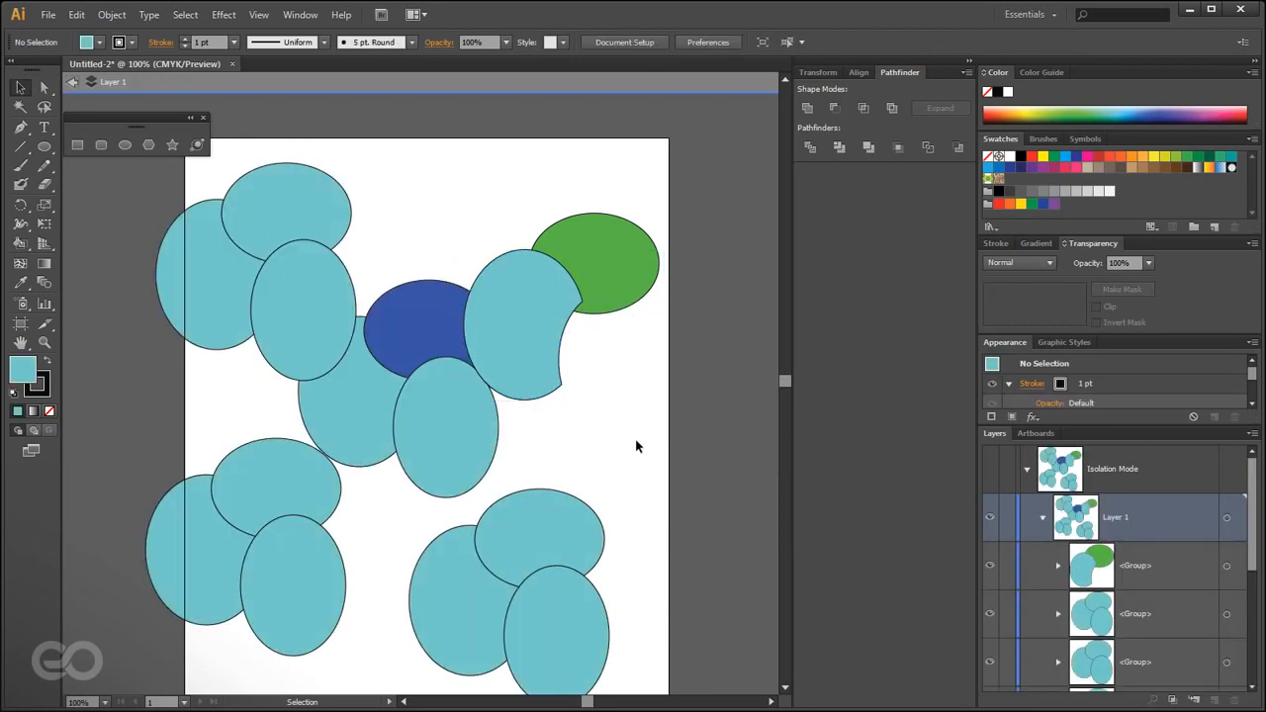
- Try moving the edited cut-out and green ellipse group as one object, undo the move, and deselect it
{"action": "left_click", "coordinate": [507, 262]}
{"action": "left_click_drag", "start_coordinate": [511, 378], "coordinate": [485, 342]}
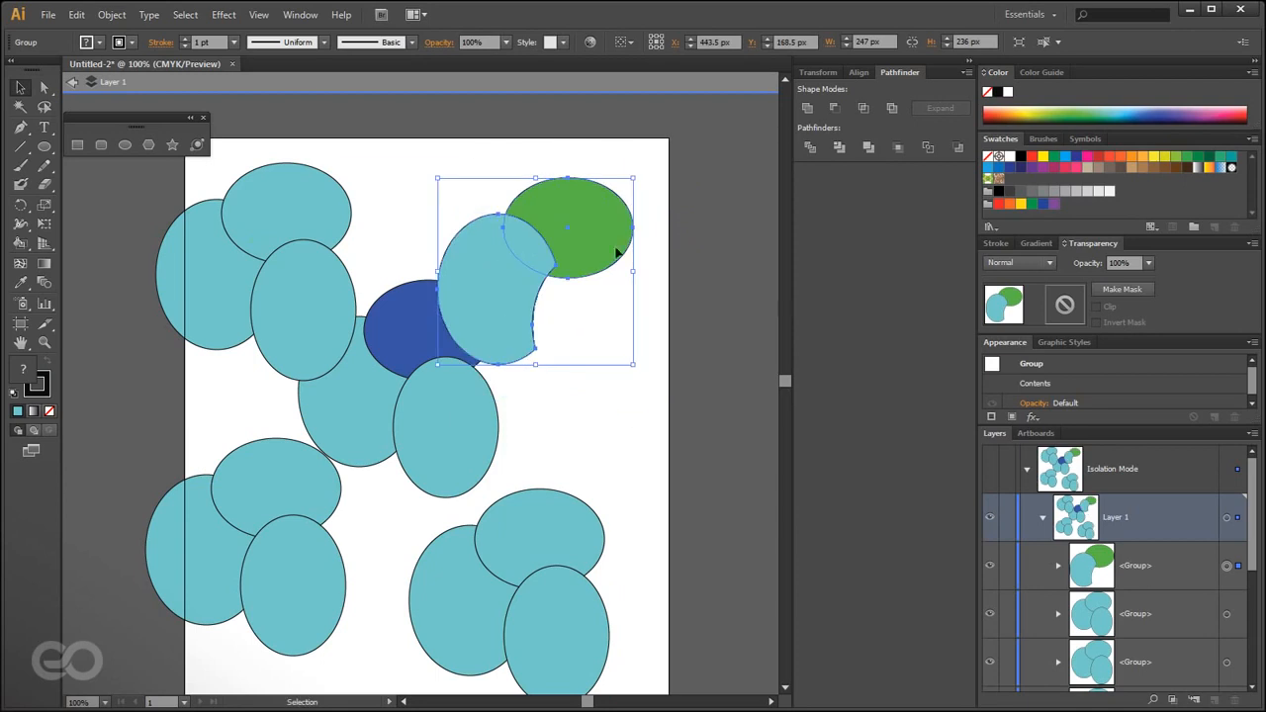
{"action": "key", "text": "ctrl+z"}
{"action": "left_click", "coordinate": [701, 530]}
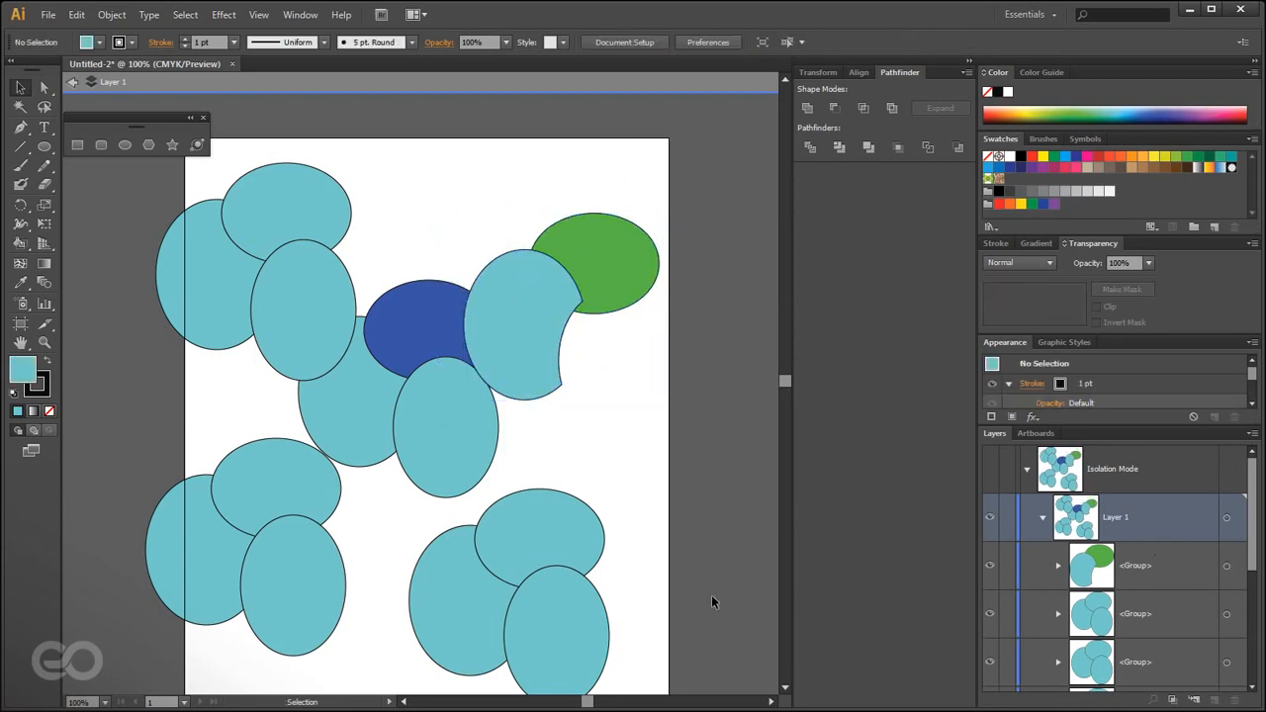
- Isolate the lower-left ellipse group, delete its upper ellipse, and exit isolation mode
{"action": "double_click", "coordinate": [235, 504]}
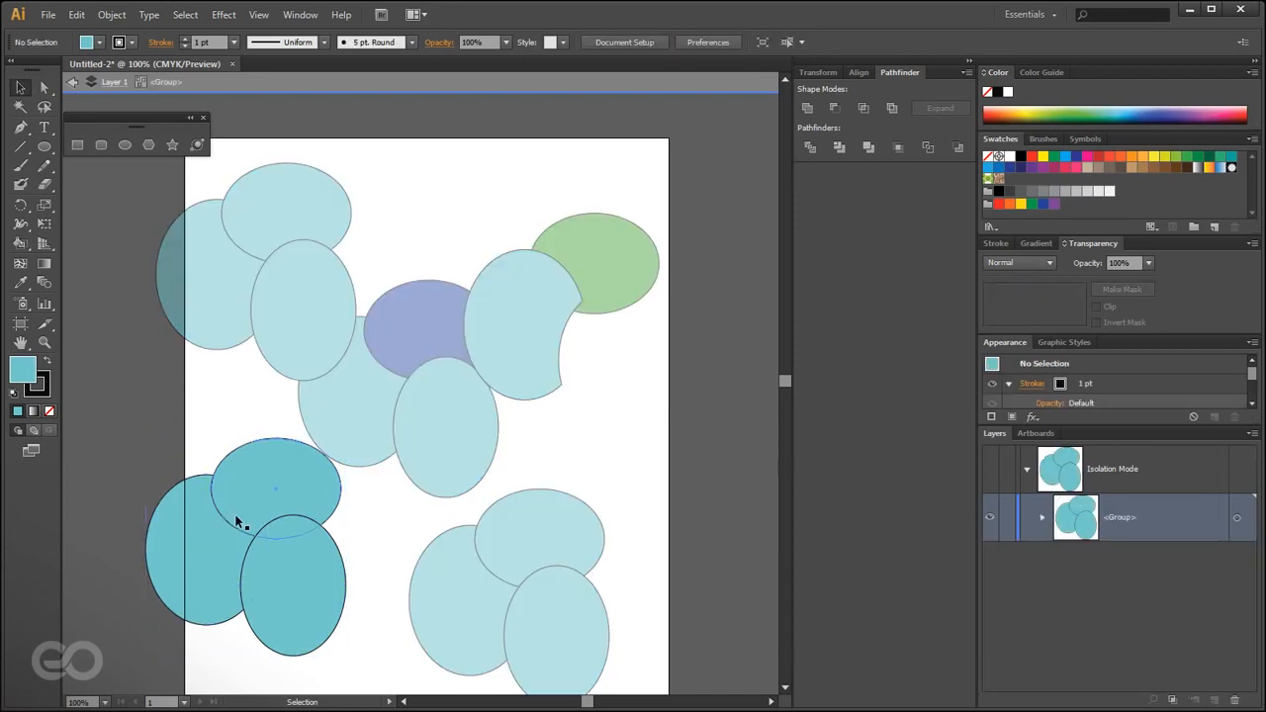
{"action": "left_click", "coordinate": [249, 491]}
{"action": "key", "text": "Delete"}
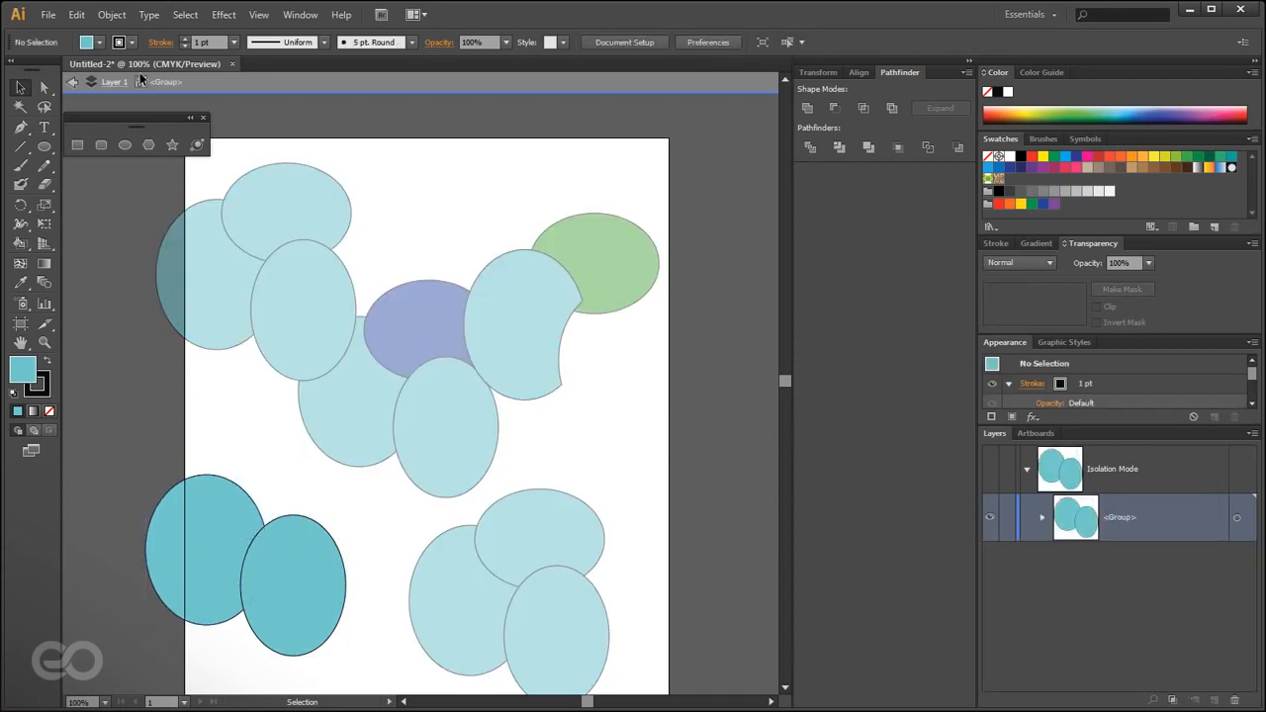
{"action": "left_click", "coordinate": [73, 87]}
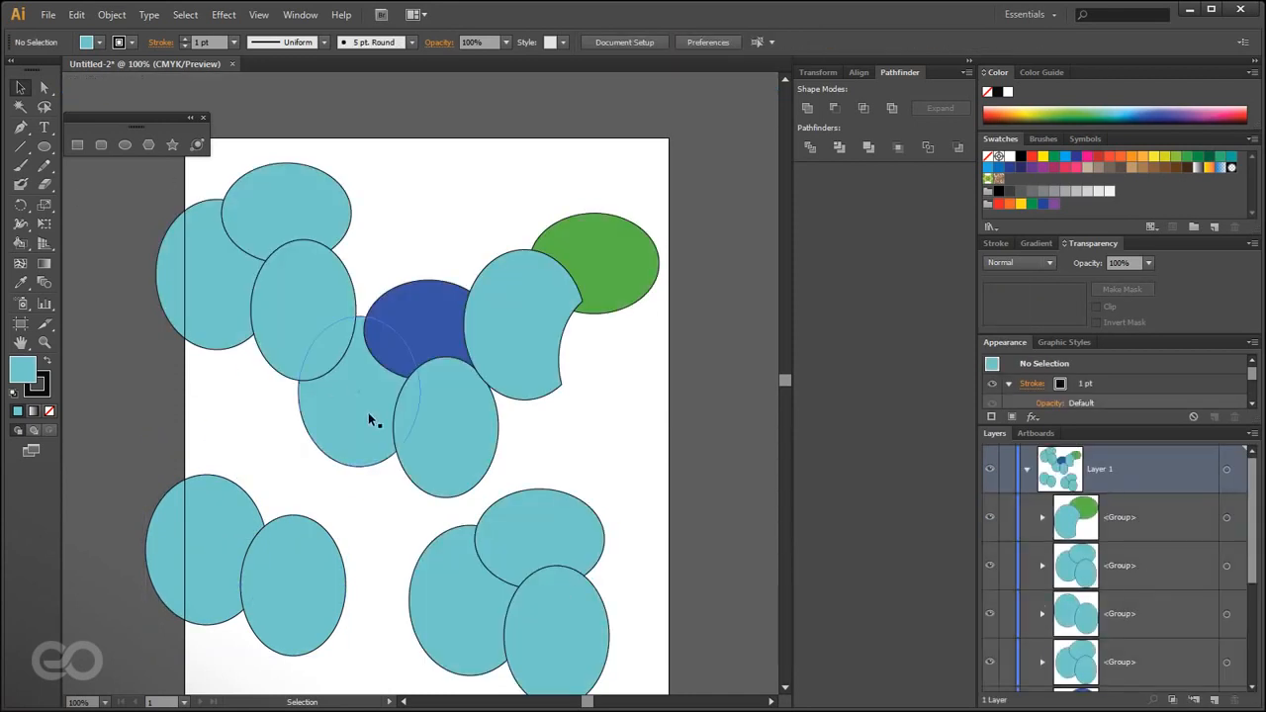
- Delete all five ellipse groups so the artboard is empty
{"action": "scroll", "coordinate": [397, 496], "scroll_direction": "down", "scroll_amount": 1}
{"action": "key", "text": "alt"}
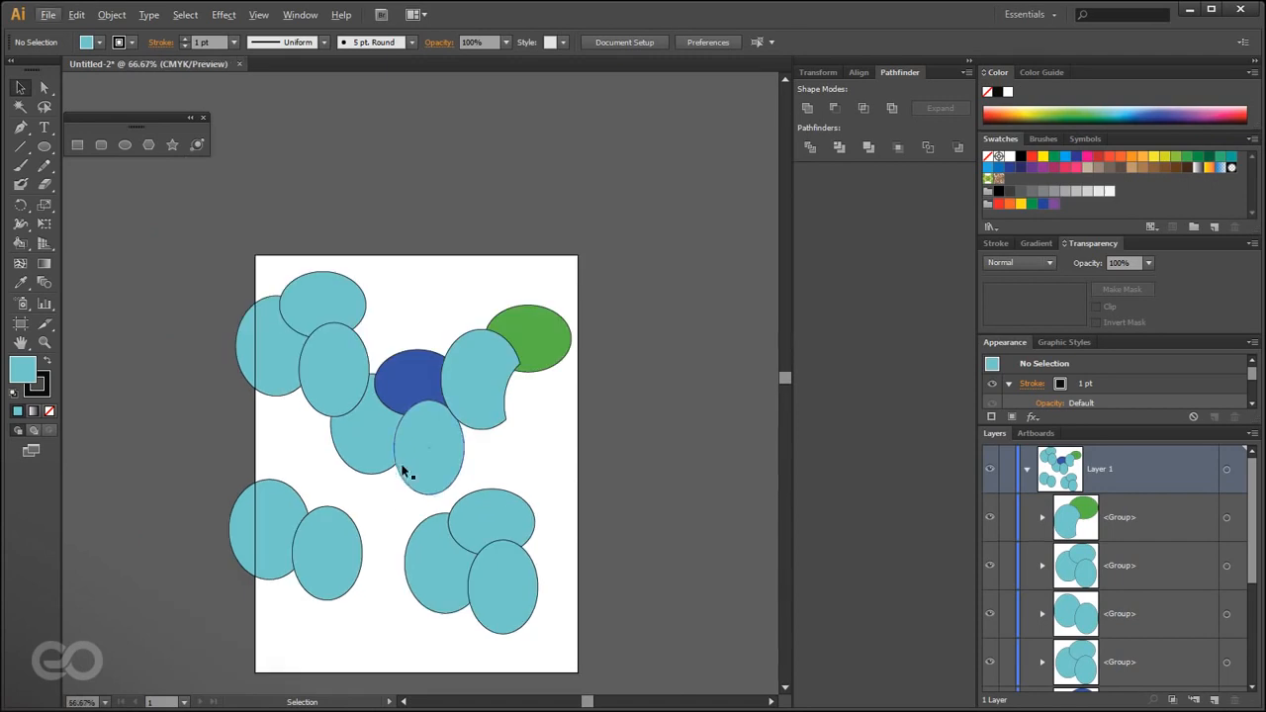
{"action": "key", "text": "space"}
{"action": "left_click_drag", "start_coordinate": [435, 515], "coordinate": [438, 453]}
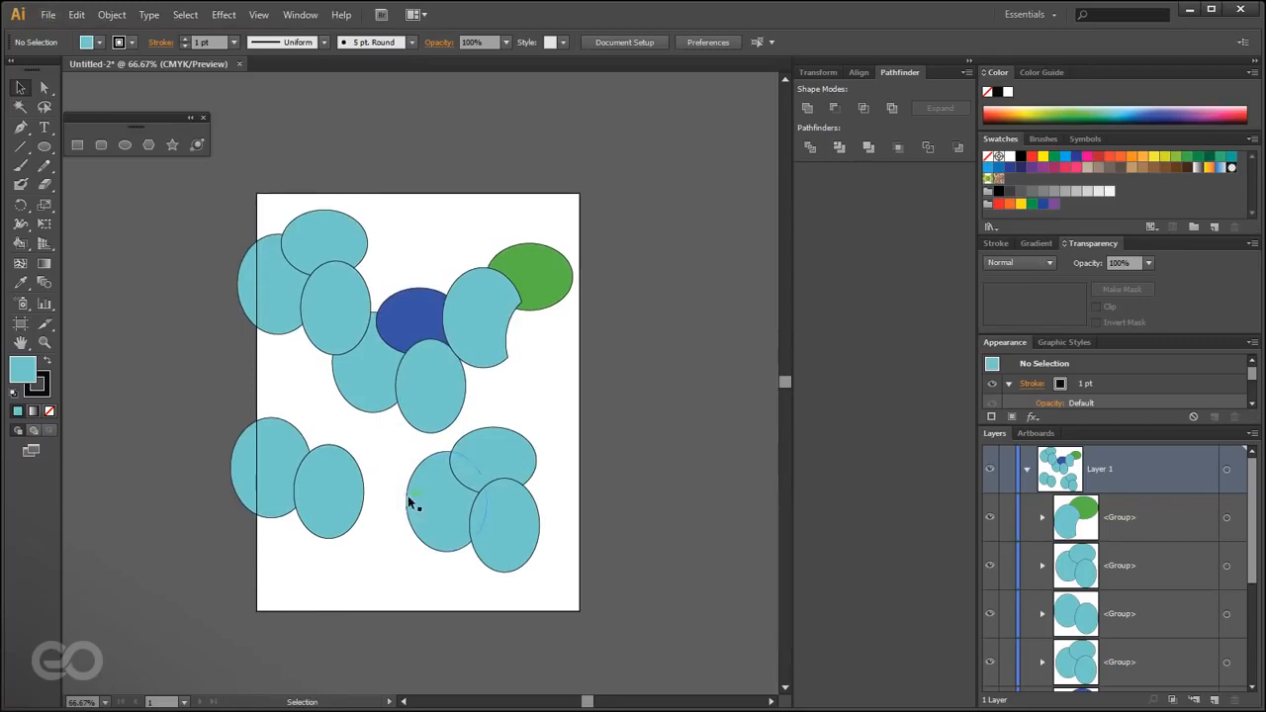
{"action": "scroll", "coordinate": [367, 399], "scroll_direction": "up", "scroll_amount": 1}
{"action": "left_click", "coordinate": [528, 627]}
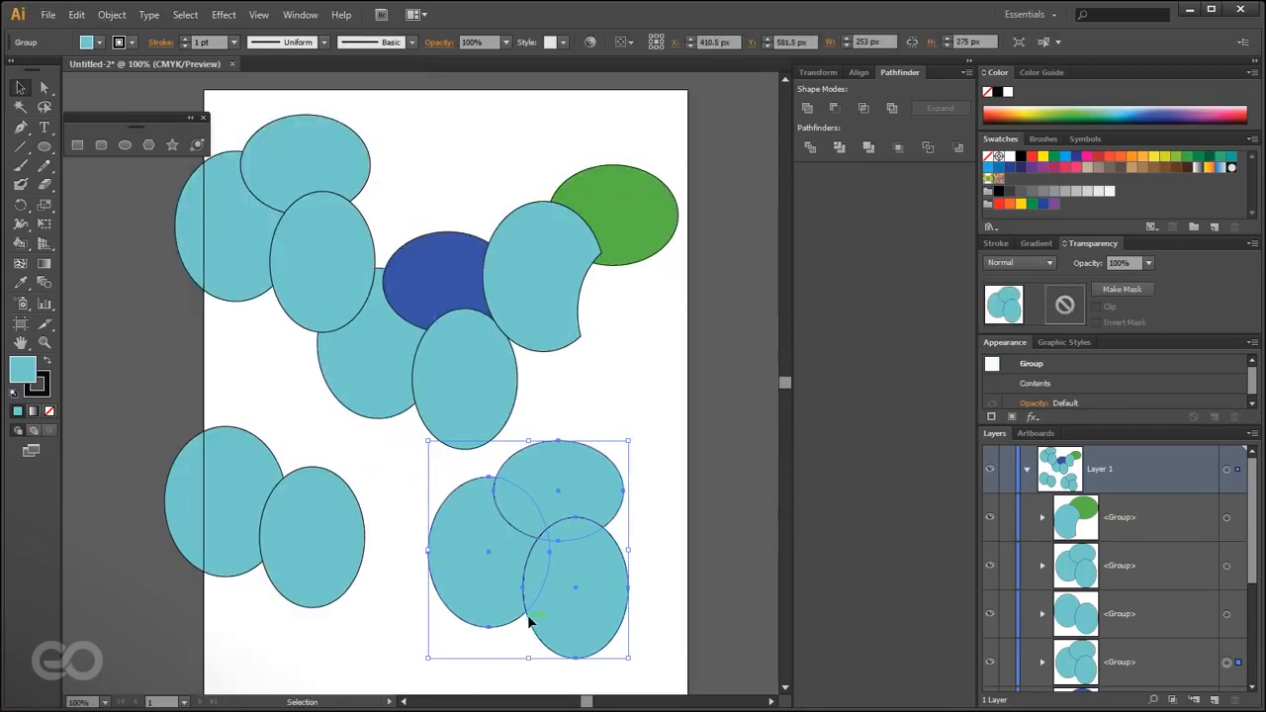
{"action": "key", "text": "Delete"}
{"action": "left_click", "coordinate": [456, 361]}
{"action": "key", "text": "Delete"}
{"action": "left_click", "coordinate": [509, 326]}
{"action": "key", "text": "Delete"}
{"action": "left_click", "coordinate": [345, 325]}
{"action": "key", "text": "Delete"}
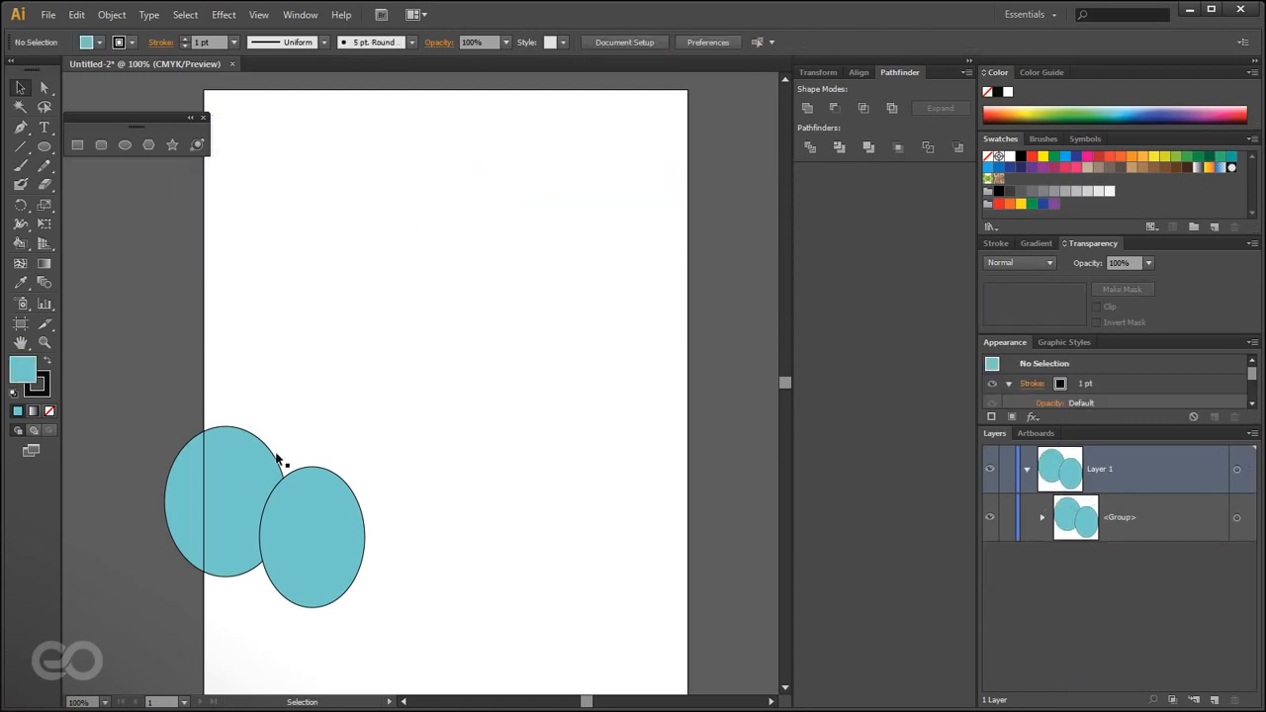
{"action": "left_click", "coordinate": [327, 485]}
{"action": "key", "text": "Delete"}
- Draw a circle about 372 px in diameter and center it horizontally in the upper half of the artboard
{"action": "left_click", "coordinate": [125, 145]}
{"action": "left_click_drag", "start_coordinate": [379, 317], "coordinate": [672, 610]}
{"action": "key", "text": "v"}
{"action": "left_click_drag", "start_coordinate": [543, 476], "coordinate": [464, 414]}
{"action": "left_click", "coordinate": [149, 347]}
- Draw a horizontal rectangle about 460 by 244 px across the circle, extending past both of its sides
{"action": "left_click_drag", "start_coordinate": [45, 155], "coordinate": [91, 146]}
{"action": "mouse_move", "coordinate": [260, 285]}
{"action": "left_mouse_down"}
{"action": "mouse_move", "coordinate": [642, 472]}
{"action": "mouse_move", "coordinate": [624, 478]}
{"action": "left_mouse_up"}
{"action": "left_click", "coordinate": [22, 88]}
{"action": "left_click", "coordinate": [164, 473]}
{"action": "left_click_drag", "start_coordinate": [453, 360], "coordinate": [448, 364]}
- Make a clipping mask from the circle and the rectangle on top of it, and deselect the result
{"action": "left_click", "coordinate": [449, 266]}
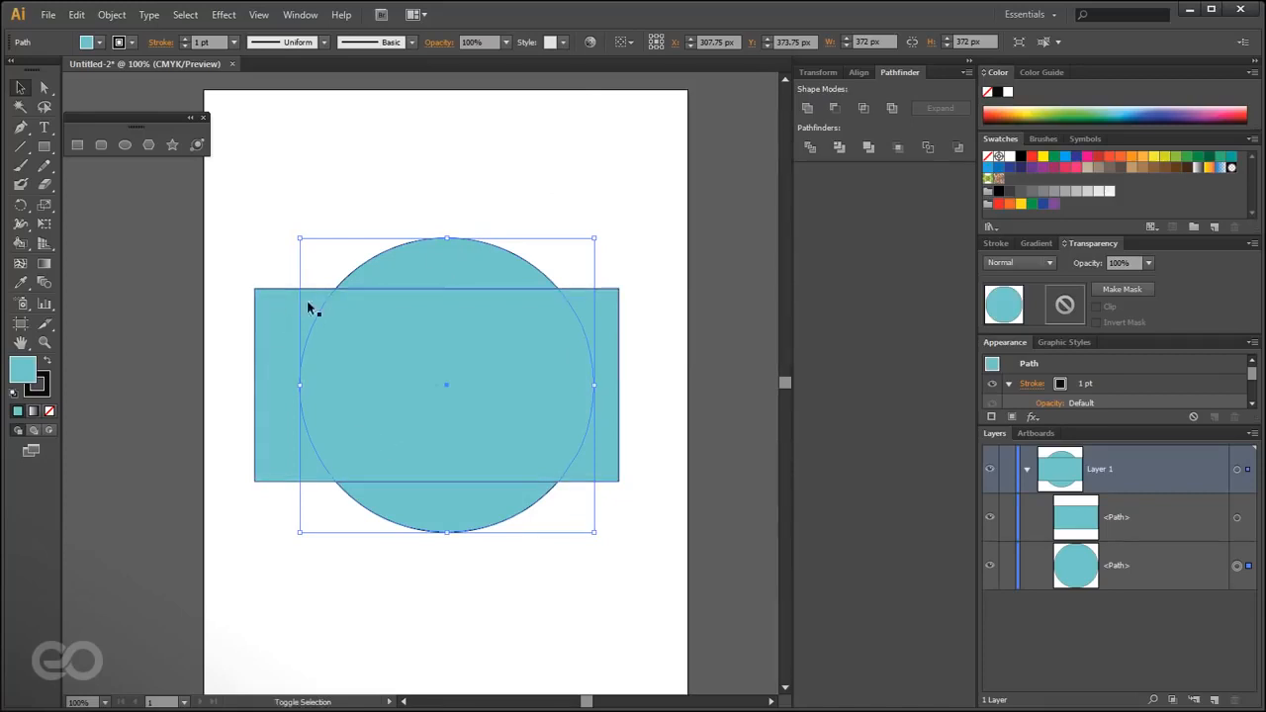
{"action": "left_click", "coordinate": [271, 309], "text": "shift"}
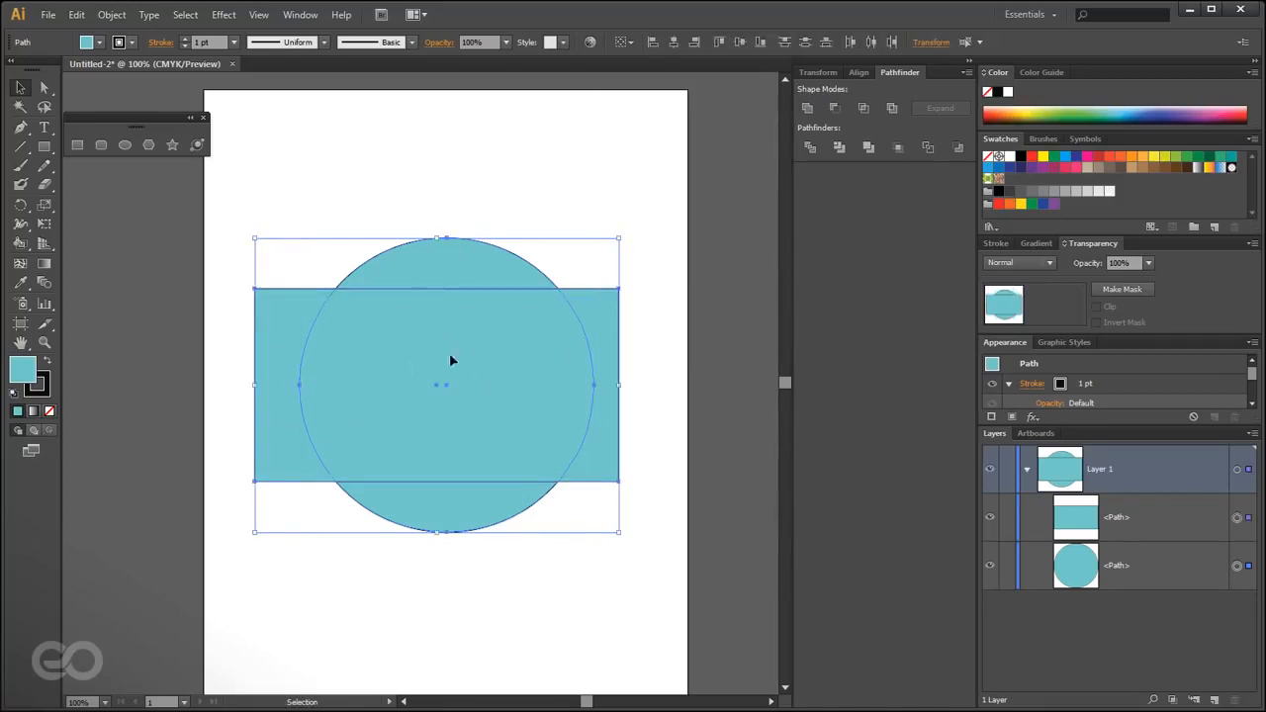
{"action": "left_click", "coordinate": [112, 14]}
{"action": "mouse_move", "coordinate": [119, 484]}
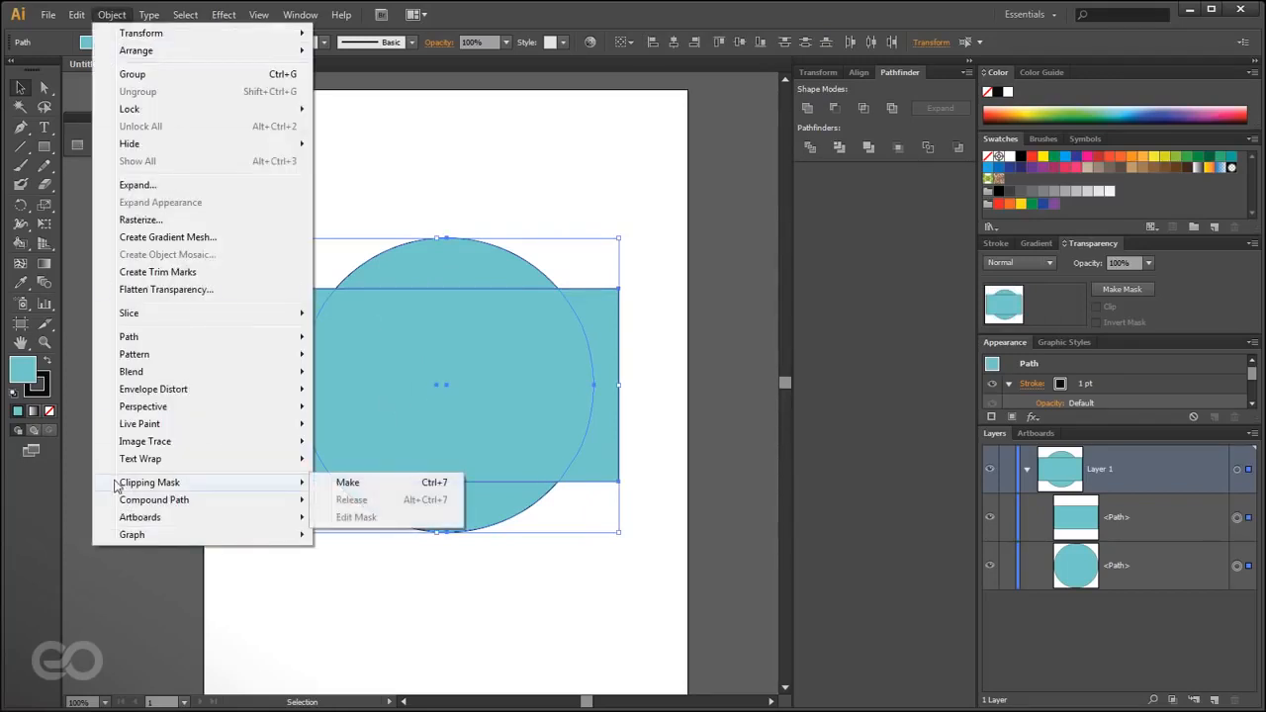
{"action": "left_click", "coordinate": [357, 487]}
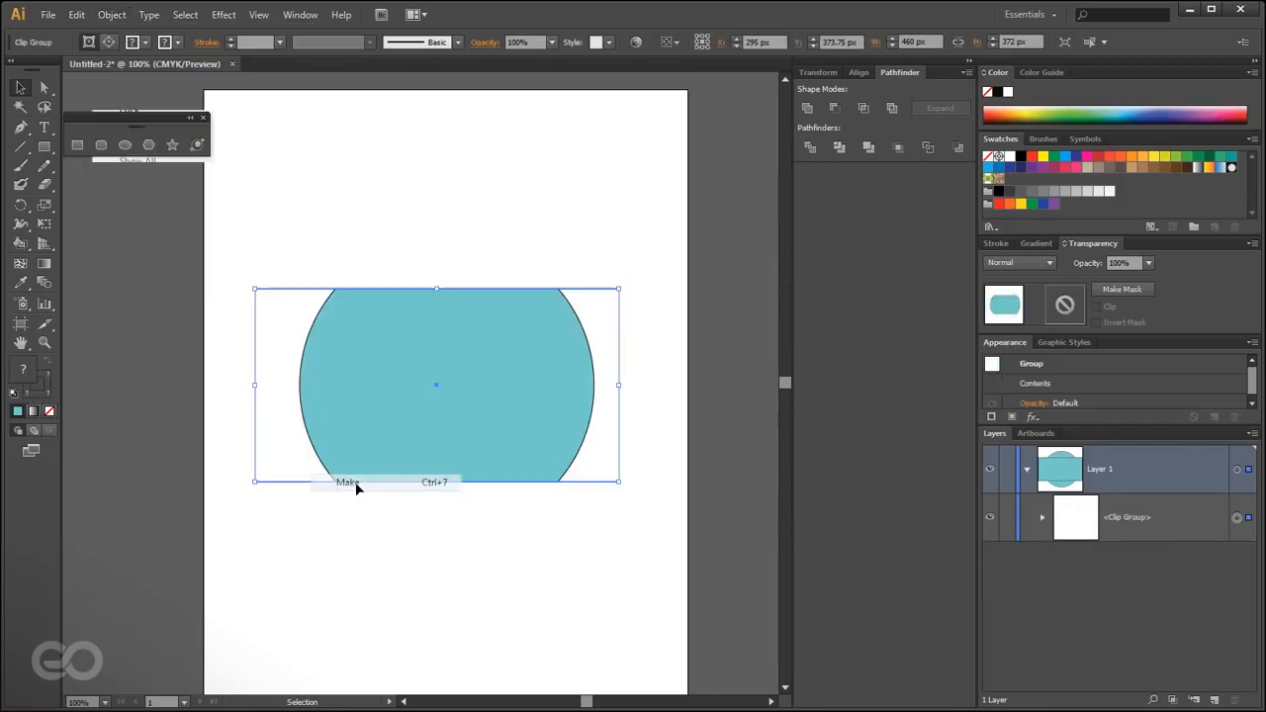
{"action": "left_click", "coordinate": [355, 568]}
- Expand the clip group in the layer list and examine its clipping path and the clipped circle
{"action": "left_click", "coordinate": [349, 384]}
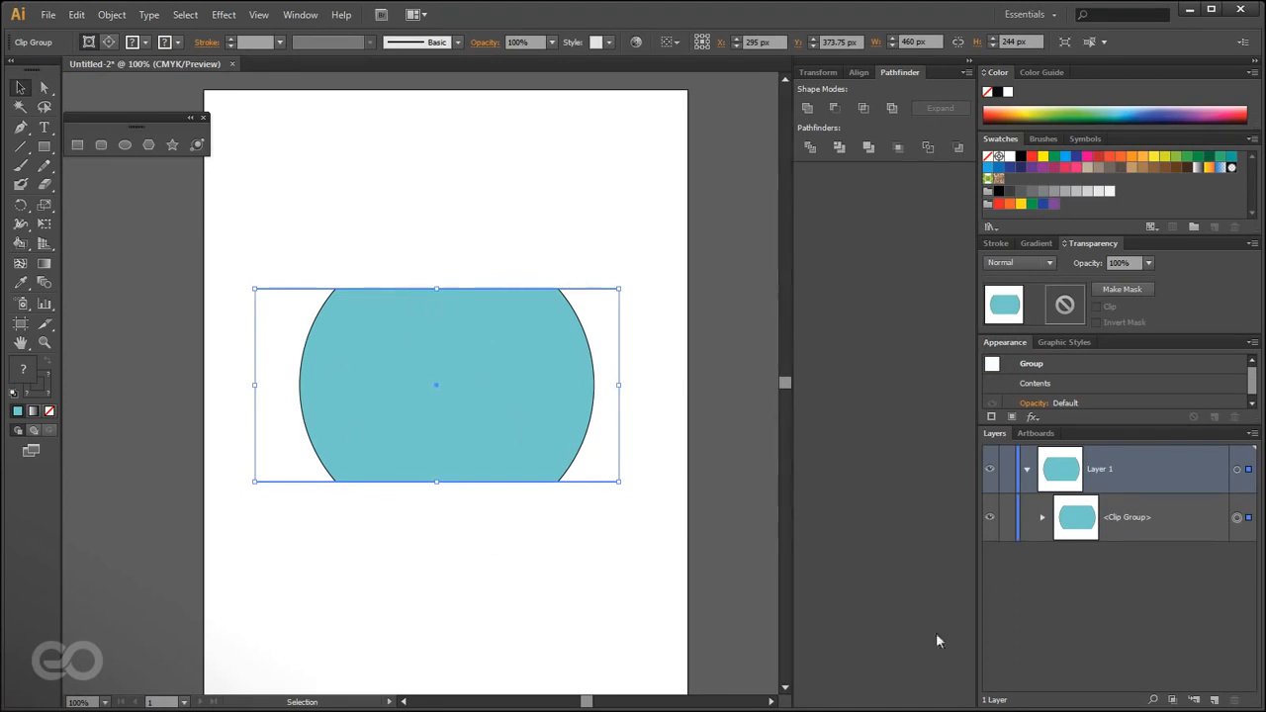
{"action": "left_click", "coordinate": [1042, 517]}
{"action": "left_click", "coordinate": [1194, 576]}
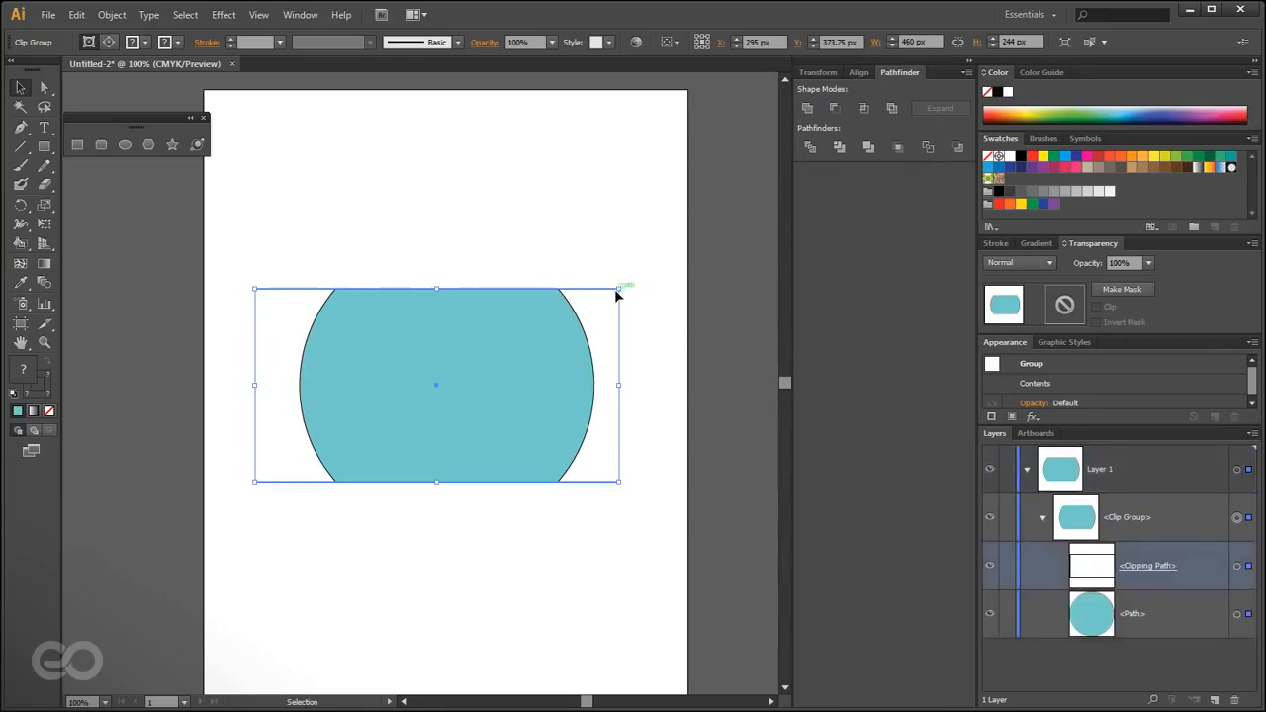
{"action": "left_click", "coordinate": [1175, 622]}
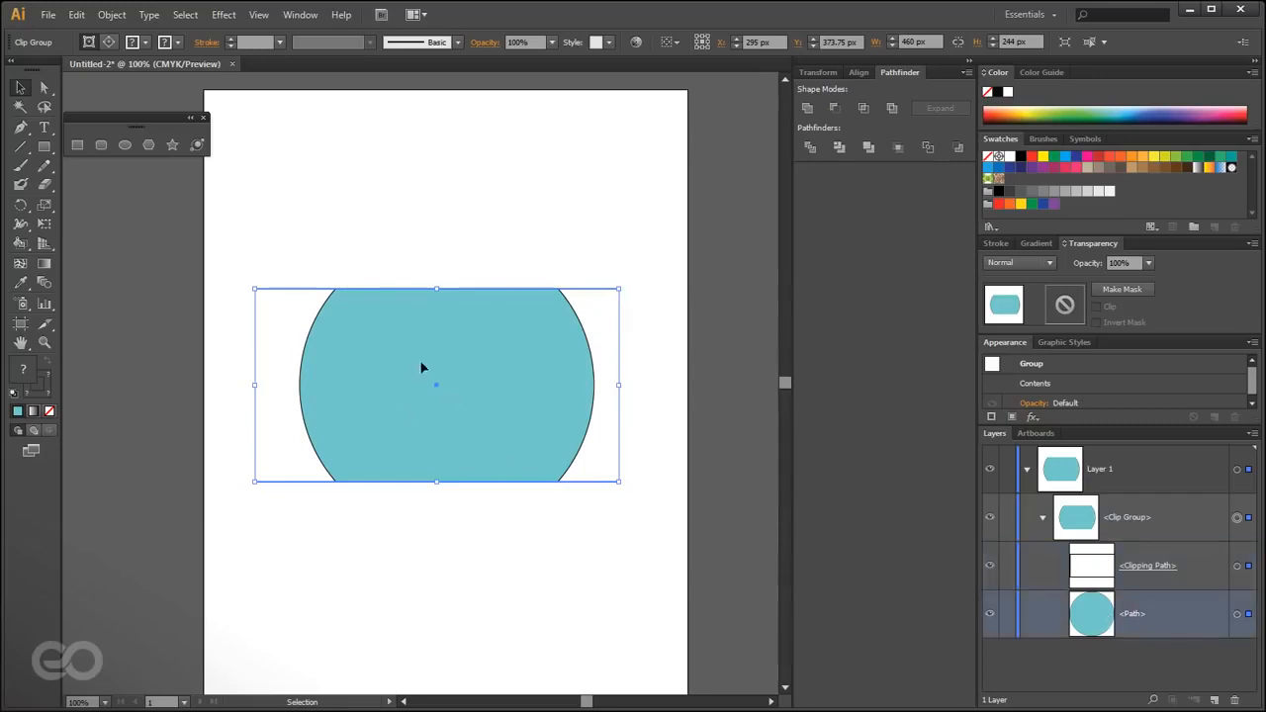
{"action": "left_click", "coordinate": [522, 565]}
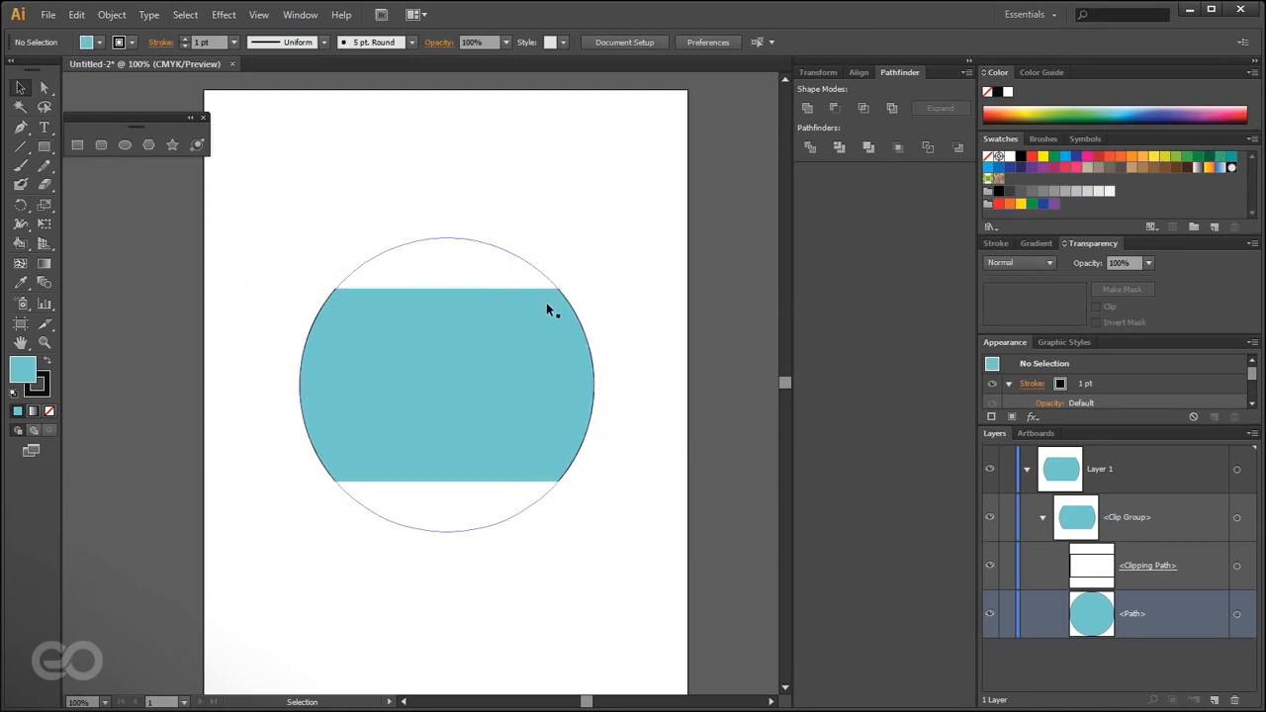
- Draw a rectangle about 192 by 207 px over the clipped shape's upper-right corner and move it into the clip group, beneath the clipping path
{"action": "left_click", "coordinate": [47, 148]}
{"action": "left_click_drag", "start_coordinate": [465, 201], "coordinate": [619, 365]}
{"action": "left_click", "coordinate": [21, 87]}
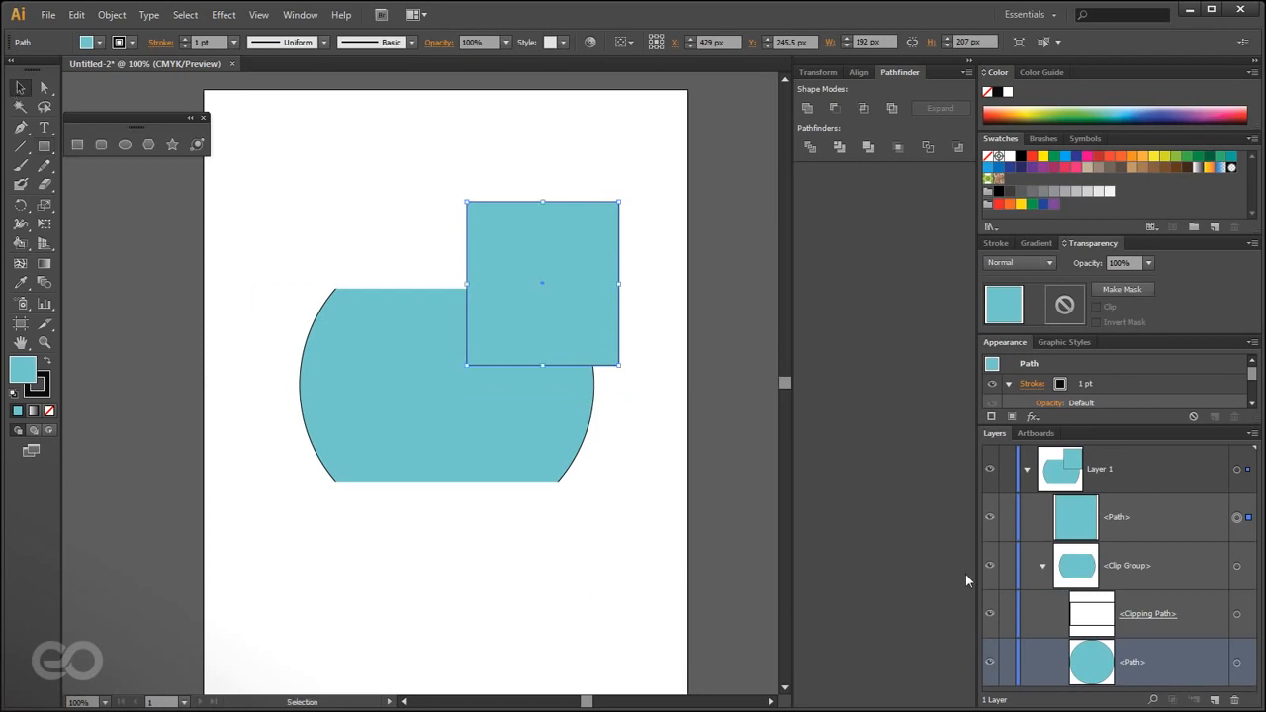
{"action": "left_click_drag", "start_coordinate": [1154, 510], "coordinate": [1159, 638]}
{"action": "left_click", "coordinate": [637, 467]}
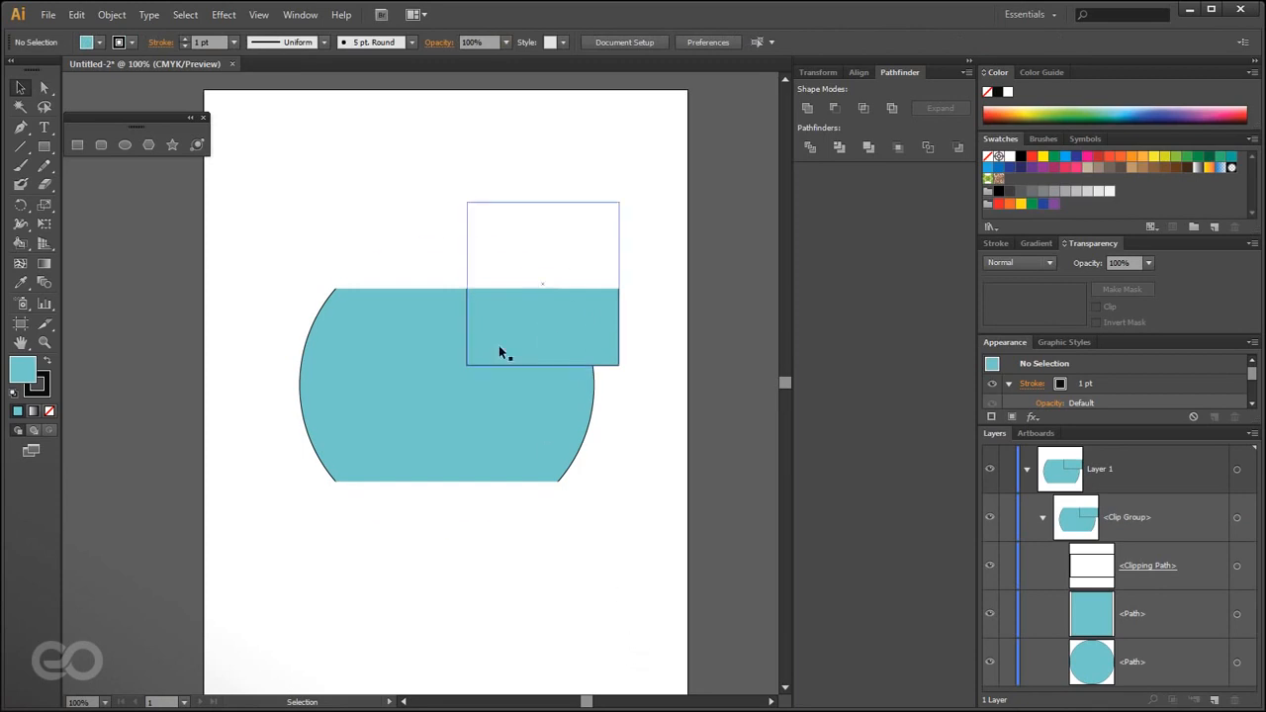
- Check that the clip group selects as a single object, and delete it from the artboard
{"action": "left_click", "coordinate": [515, 413]}
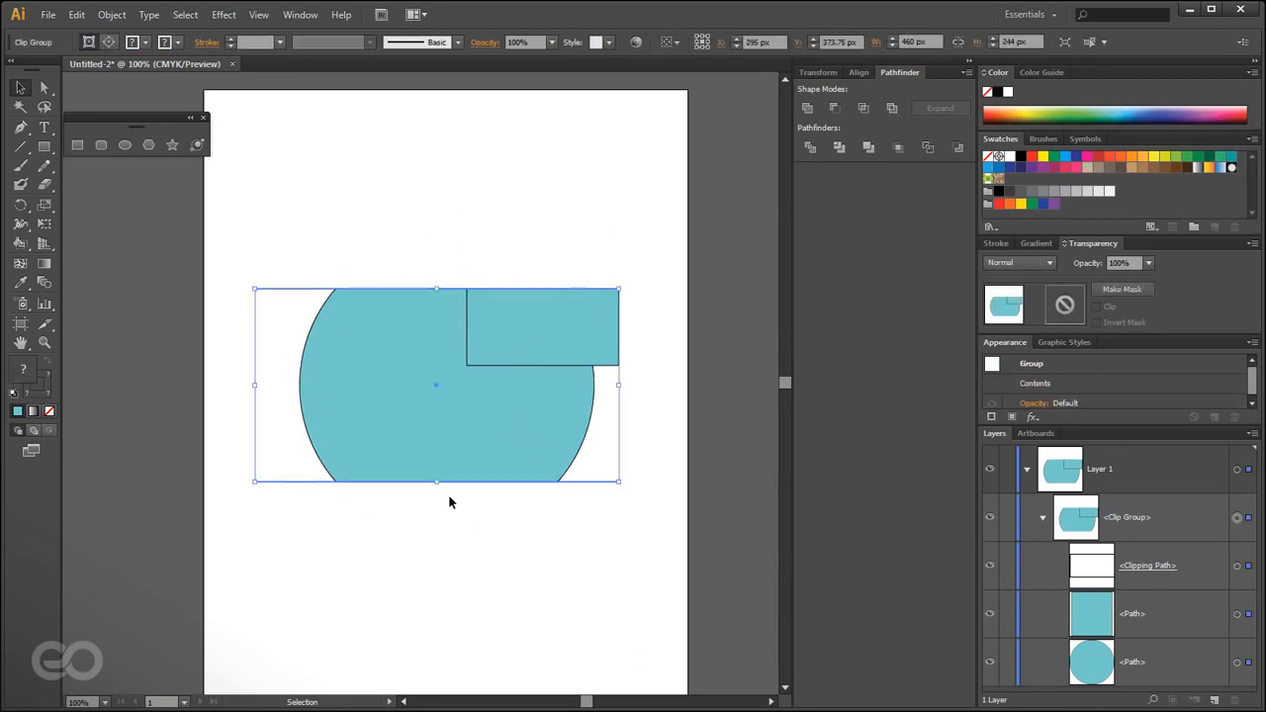
{"action": "left_click", "coordinate": [490, 613]}
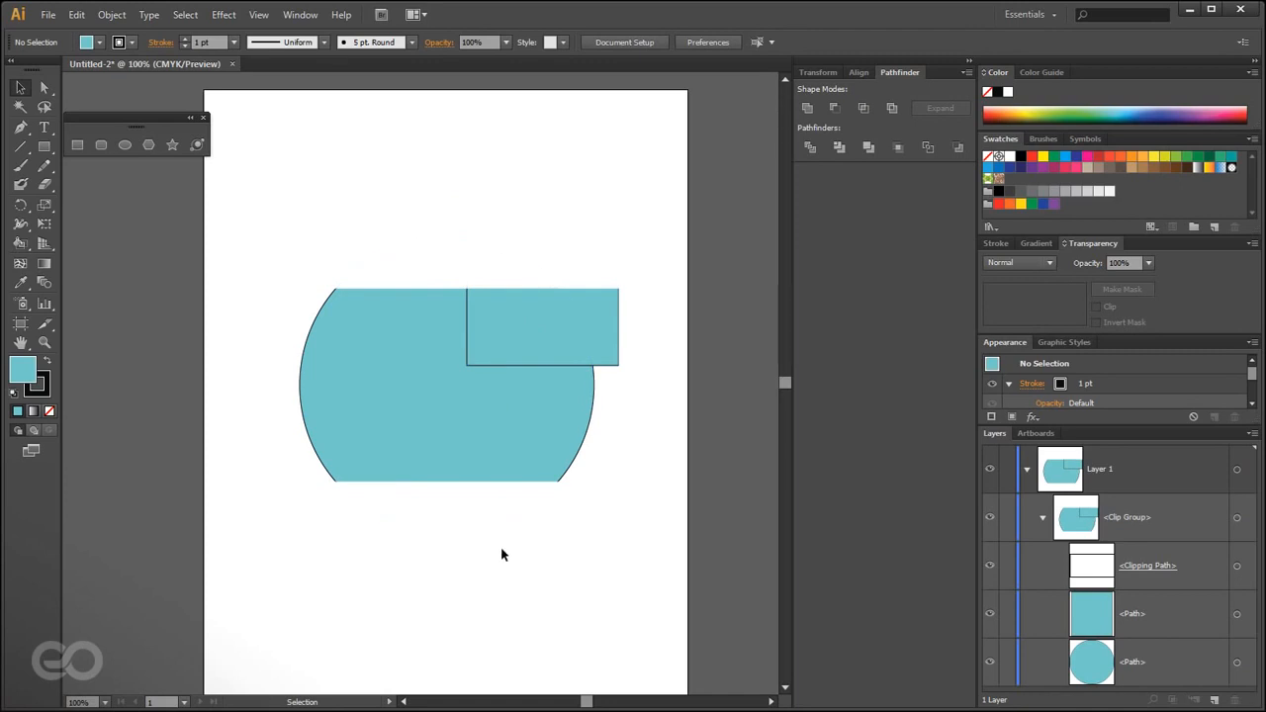
{"action": "left_click", "coordinate": [512, 395]}
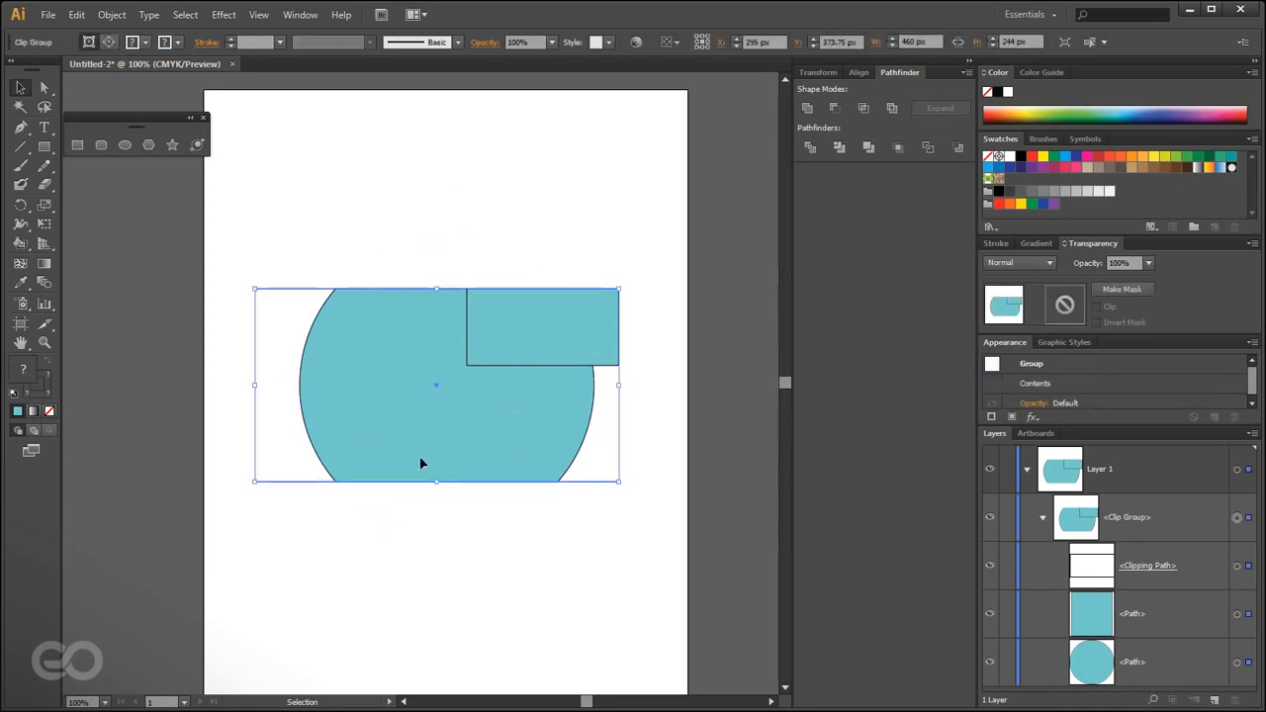
{"action": "left_click", "coordinate": [529, 565]}
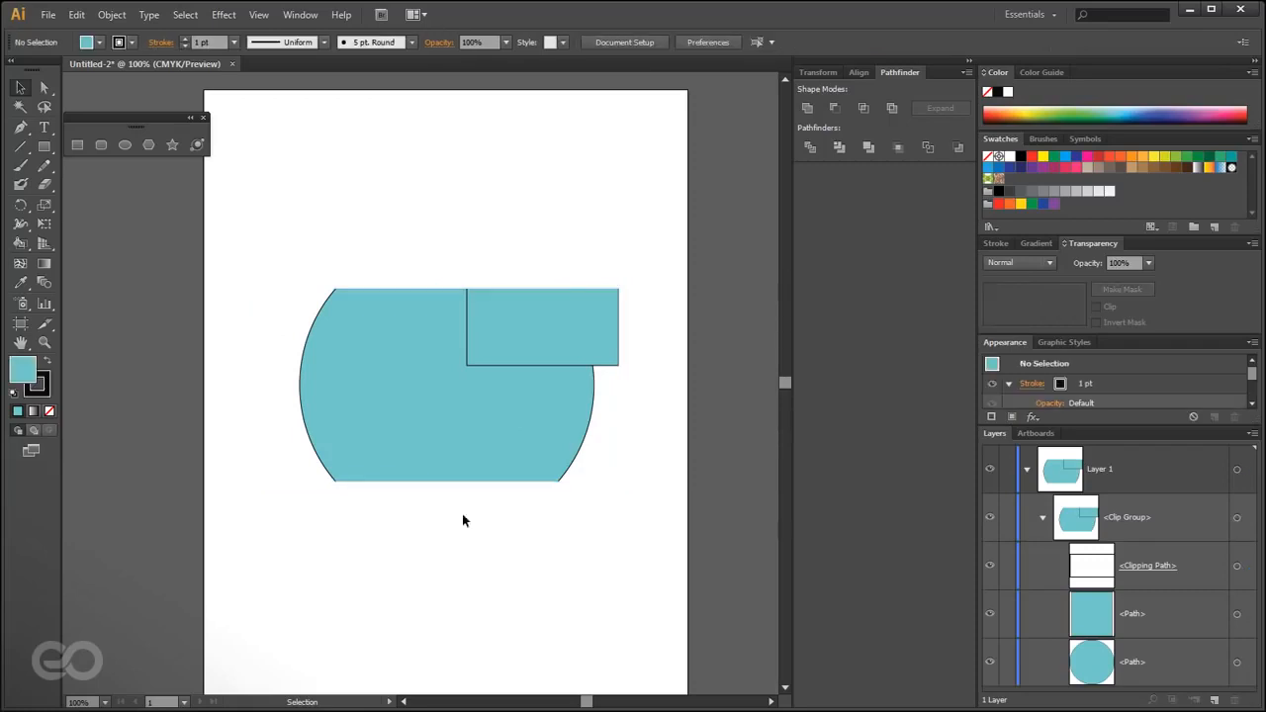
{"action": "left_click", "coordinate": [402, 375]}
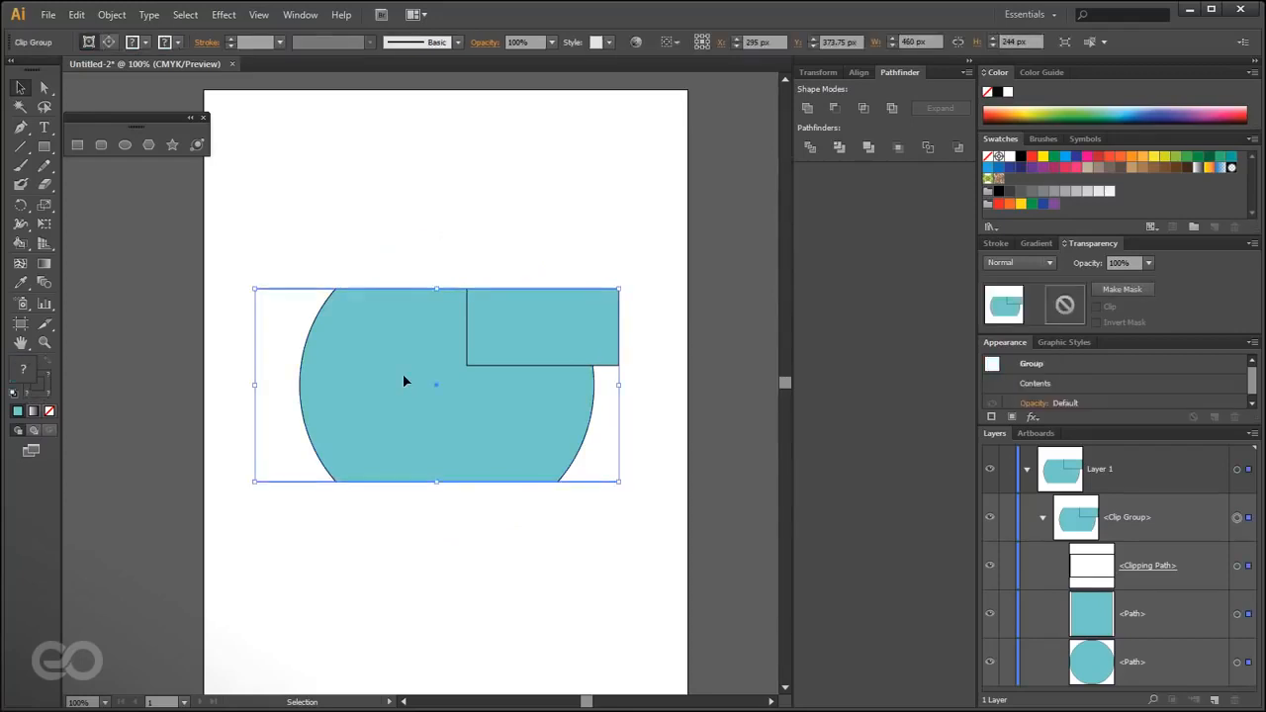
{"action": "key", "text": "Delete"}
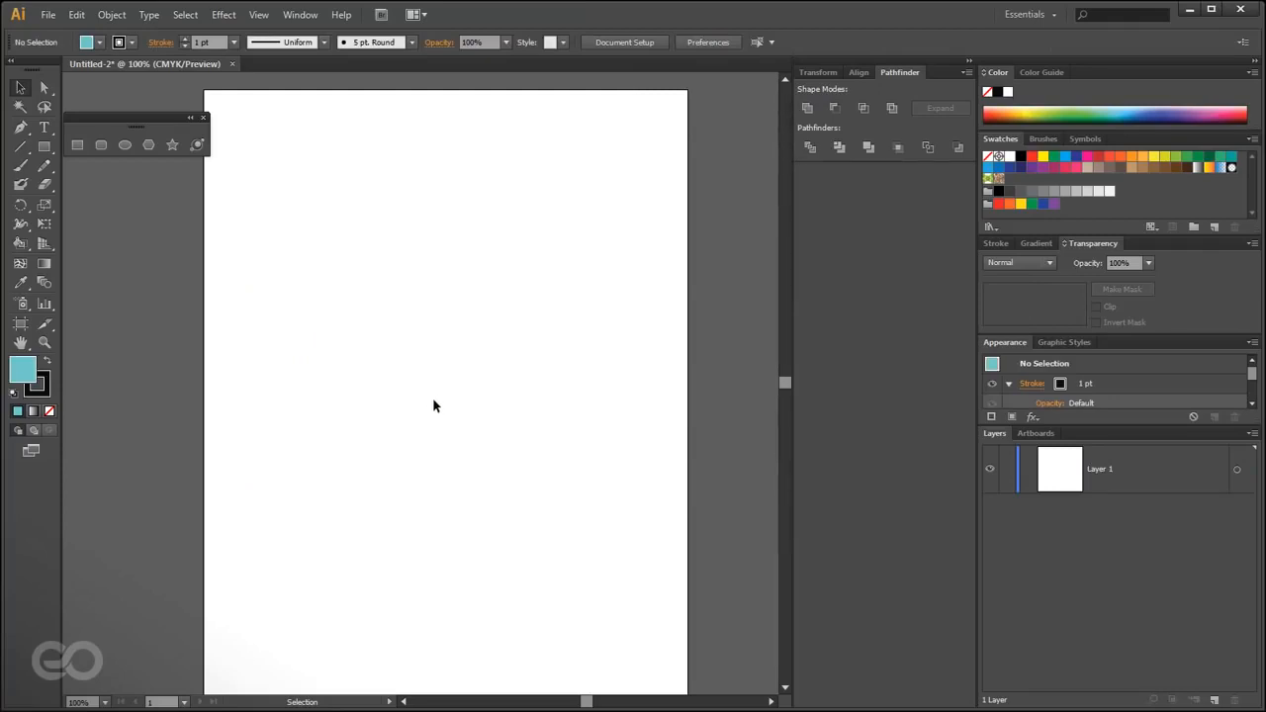
- Draw a tall rectangle about 113 by 384 px, center it horizontally on the artboard, and deselect it
{"action": "left_click", "coordinate": [44, 147]}
{"action": "left_click_drag", "start_coordinate": [311, 257], "coordinate": [401, 561]}
{"action": "left_click", "coordinate": [20, 87]}
{"action": "left_click", "coordinate": [531, 404]}
{"action": "left_click_drag", "start_coordinate": [353, 454], "coordinate": [443, 441]}
{"action": "left_click", "coordinate": [554, 525]}
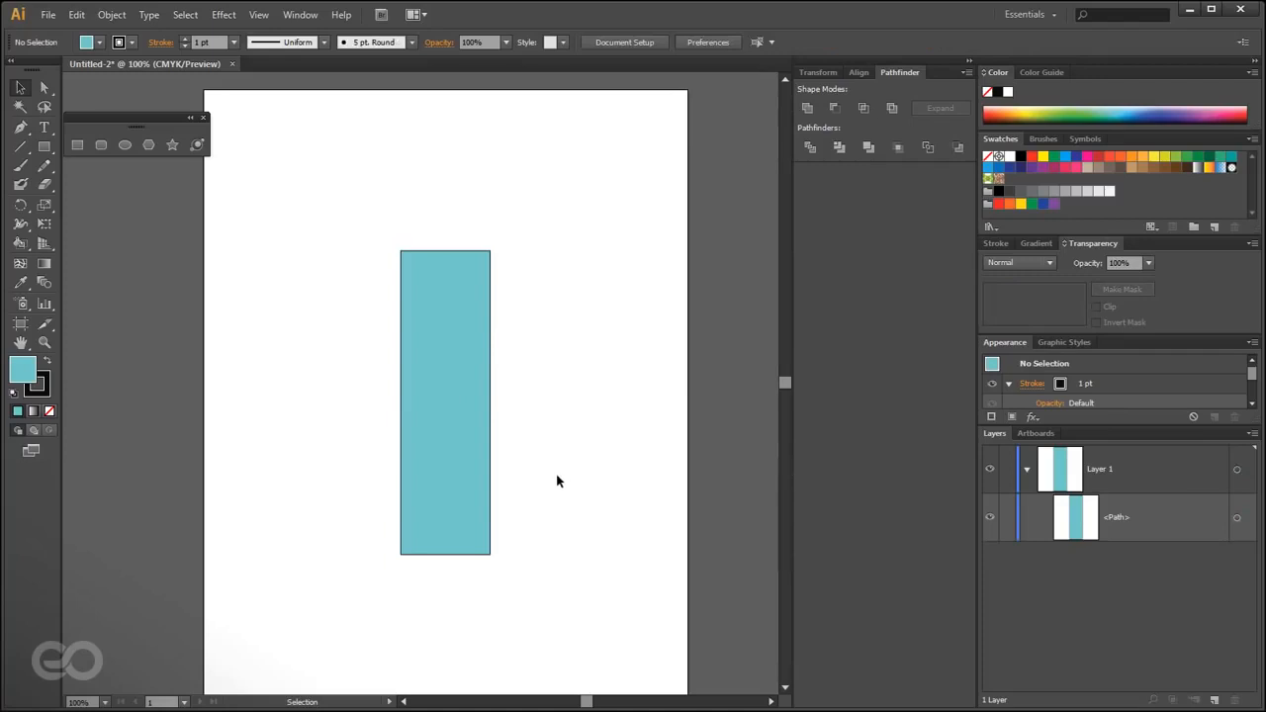
- Apply a Gaussian Blur effect with a 64-pixel radius to the tall rectangle, using the preview
{"action": "left_click", "coordinate": [440, 265]}
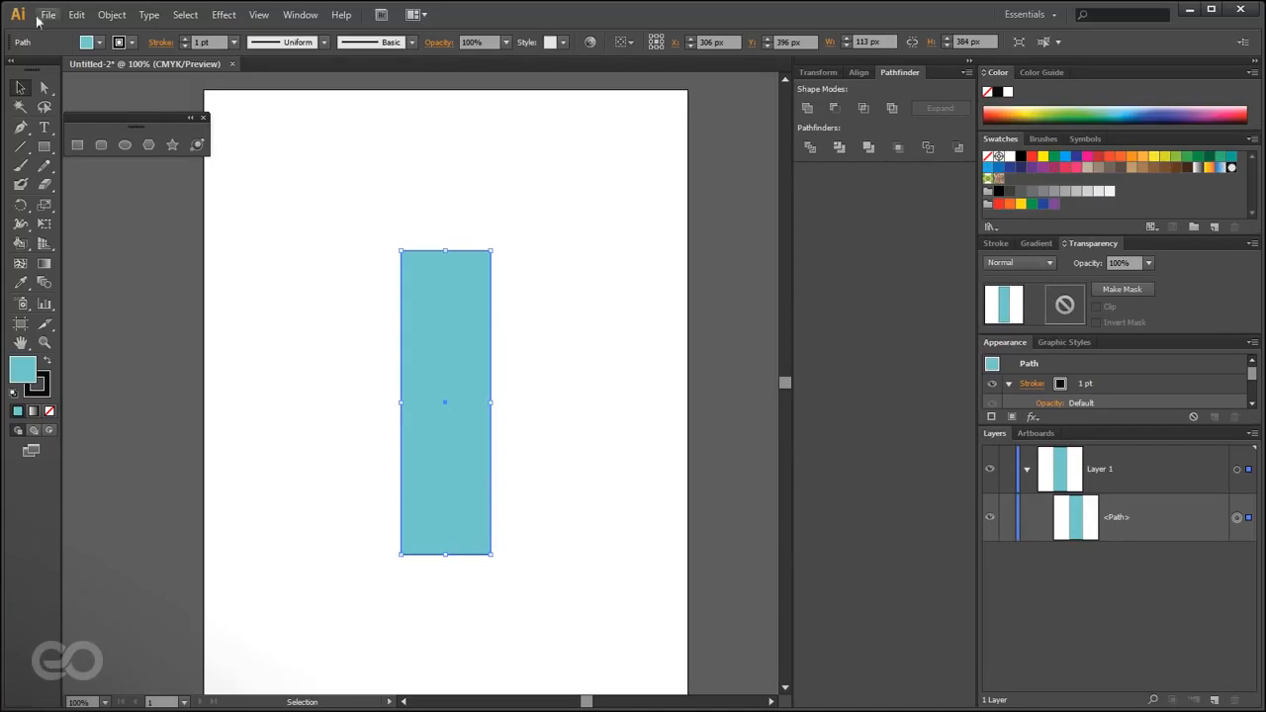
{"action": "left_click", "coordinate": [233, 17]}
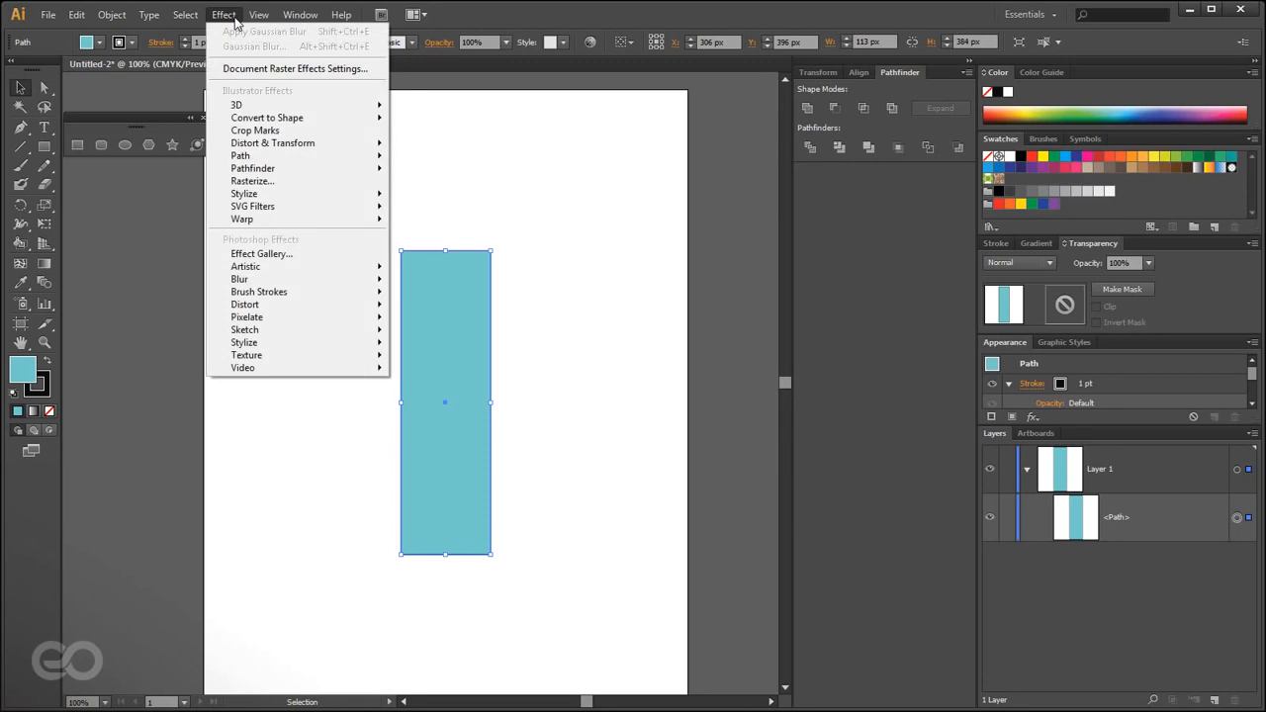
{"action": "mouse_move", "coordinate": [307, 282]}
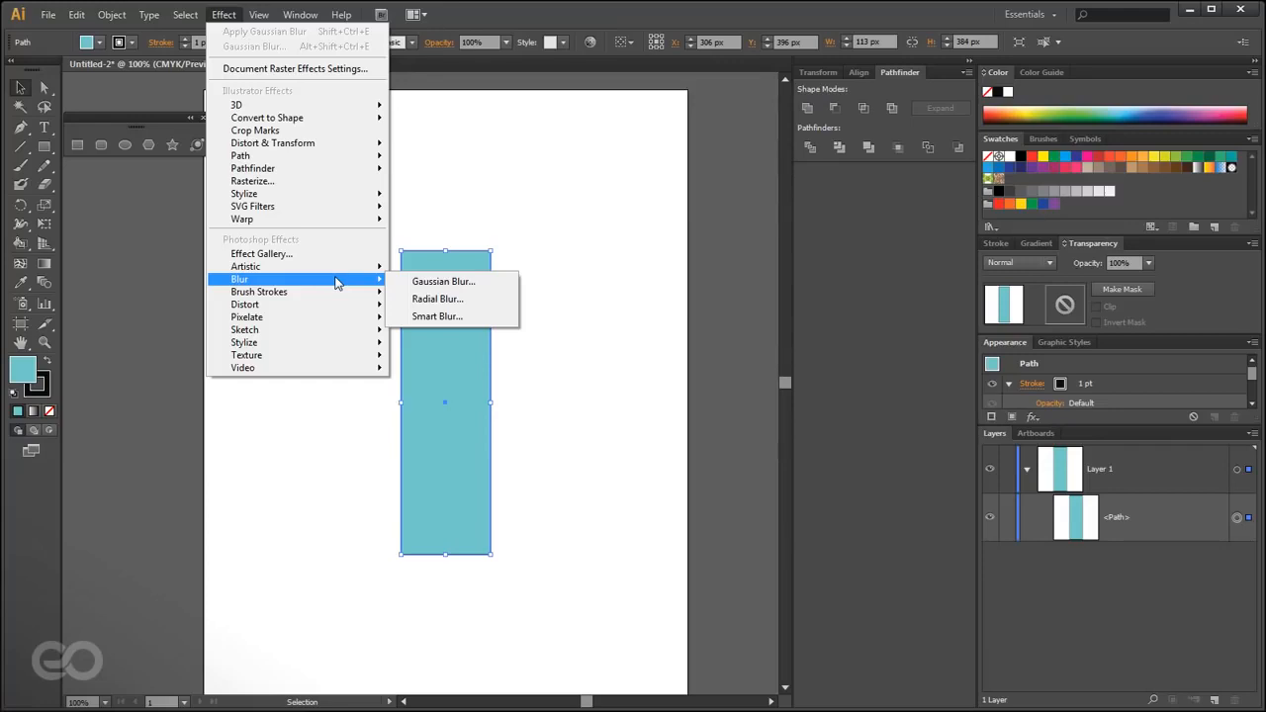
{"action": "left_click", "coordinate": [444, 287]}
{"action": "left_click_drag", "start_coordinate": [622, 316], "coordinate": [674, 299]}
{"action": "left_click", "coordinate": [600, 334]}
{"action": "left_click", "coordinate": [669, 334]}
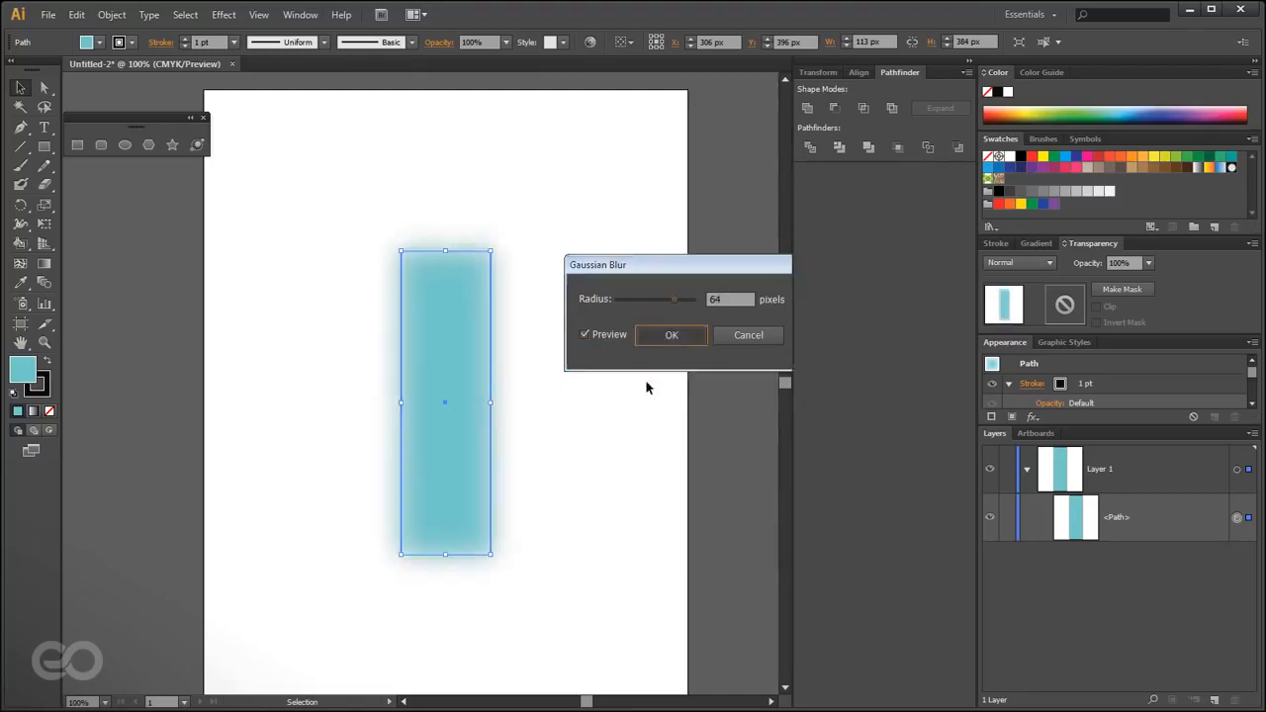
- Add an anchor point on the blurred rectangle's right edge and move it about 147 px outward and 15 px up to form a pointed shape
{"action": "left_click", "coordinate": [593, 510]}
{"action": "scroll", "coordinate": [427, 399], "scroll_direction": "up", "scroll_amount": 3}
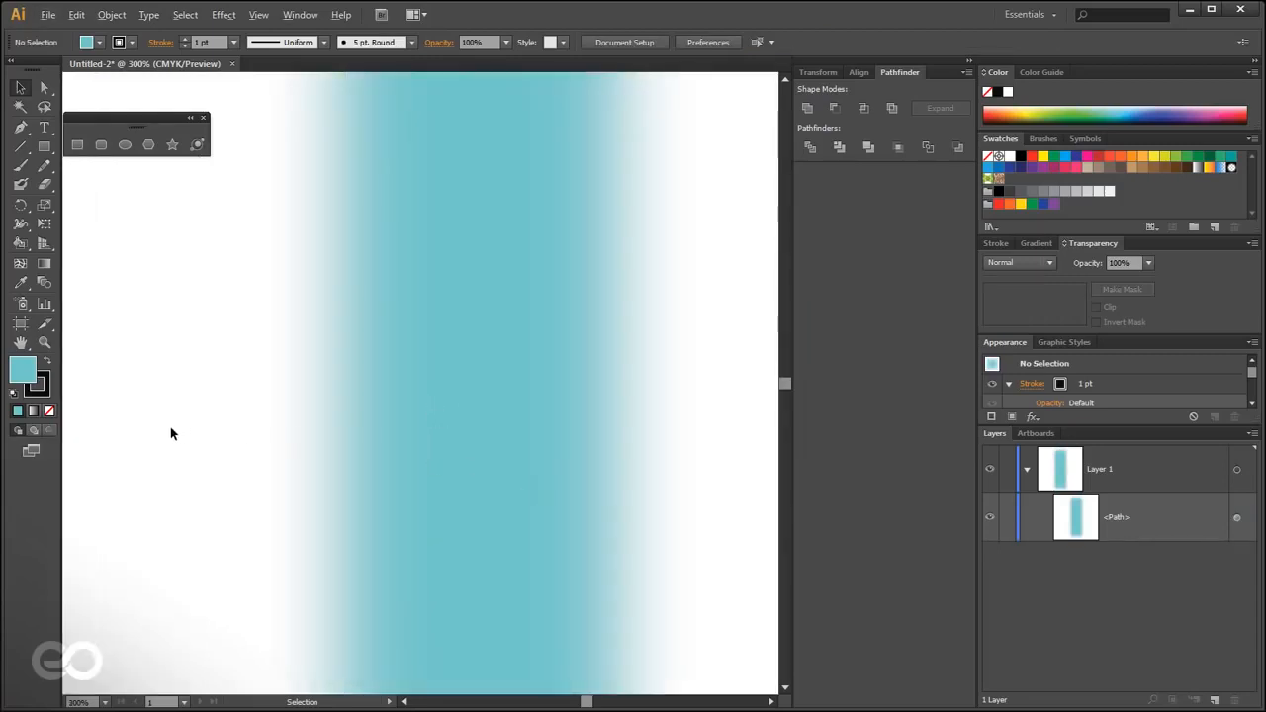
{"action": "scroll", "coordinate": [169, 432], "scroll_direction": "down", "scroll_amount": 1}
{"action": "left_click", "coordinate": [345, 414]}
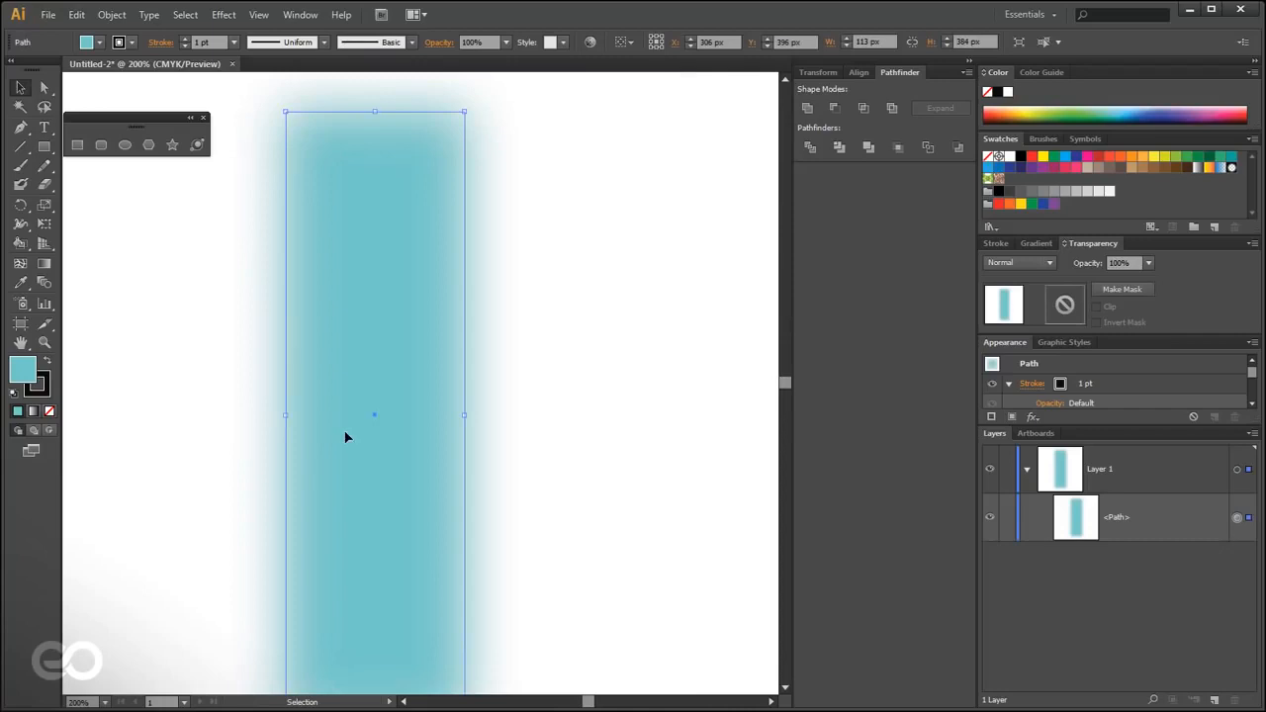
{"action": "left_click", "coordinate": [19, 126]}
{"action": "left_click", "coordinate": [464, 386]}
{"action": "key", "text": "a"}
{"action": "left_click_drag", "start_coordinate": [467, 391], "coordinate": [692, 362]}
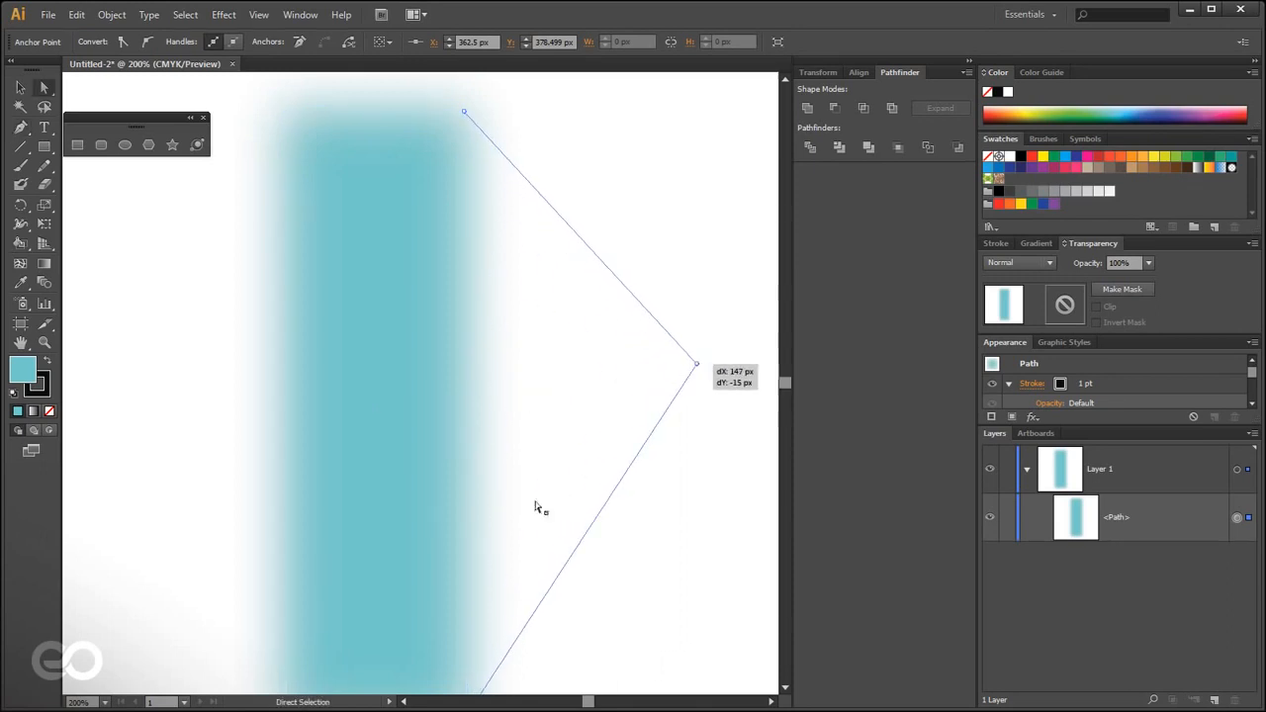
{"action": "scroll", "coordinate": [431, 402], "scroll_direction": "down", "scroll_amount": 2}
{"action": "scroll", "coordinate": [441, 417], "scroll_direction": "up", "scroll_amount": 1}
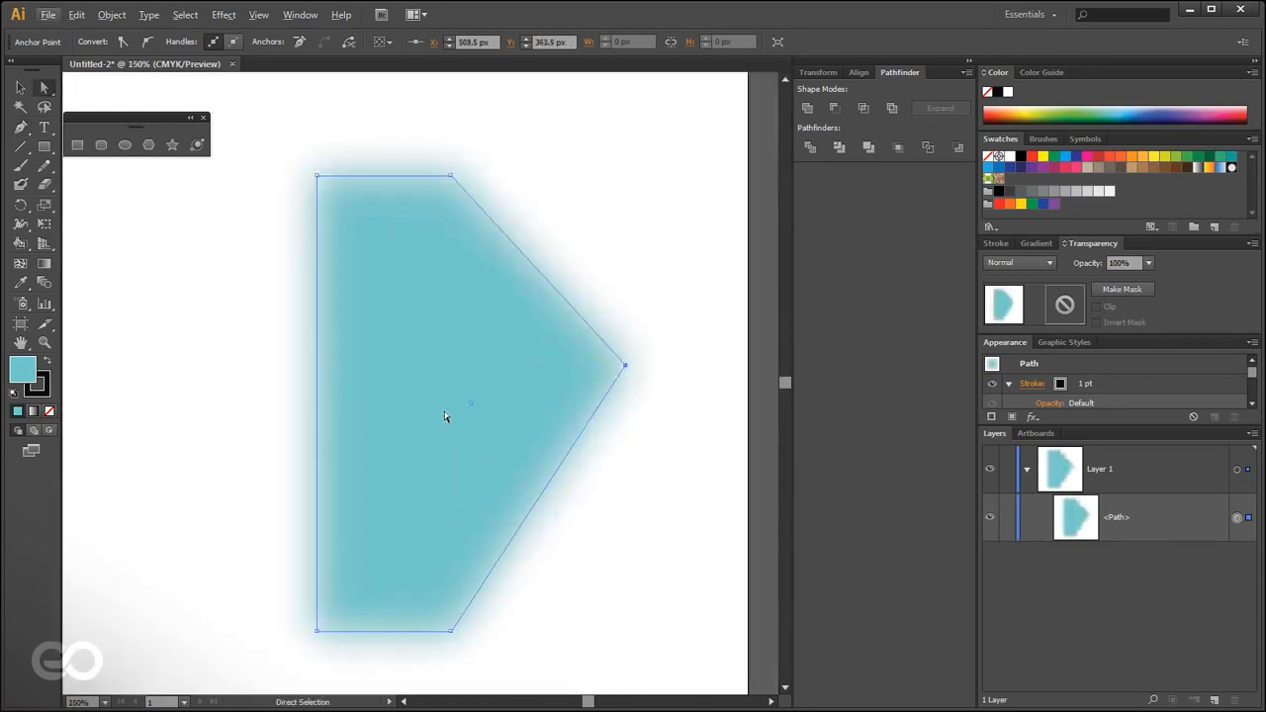
{"action": "scroll", "coordinate": [446, 417], "scroll_direction": "down", "scroll_amount": 1}
{"action": "left_click", "coordinate": [20, 87]}
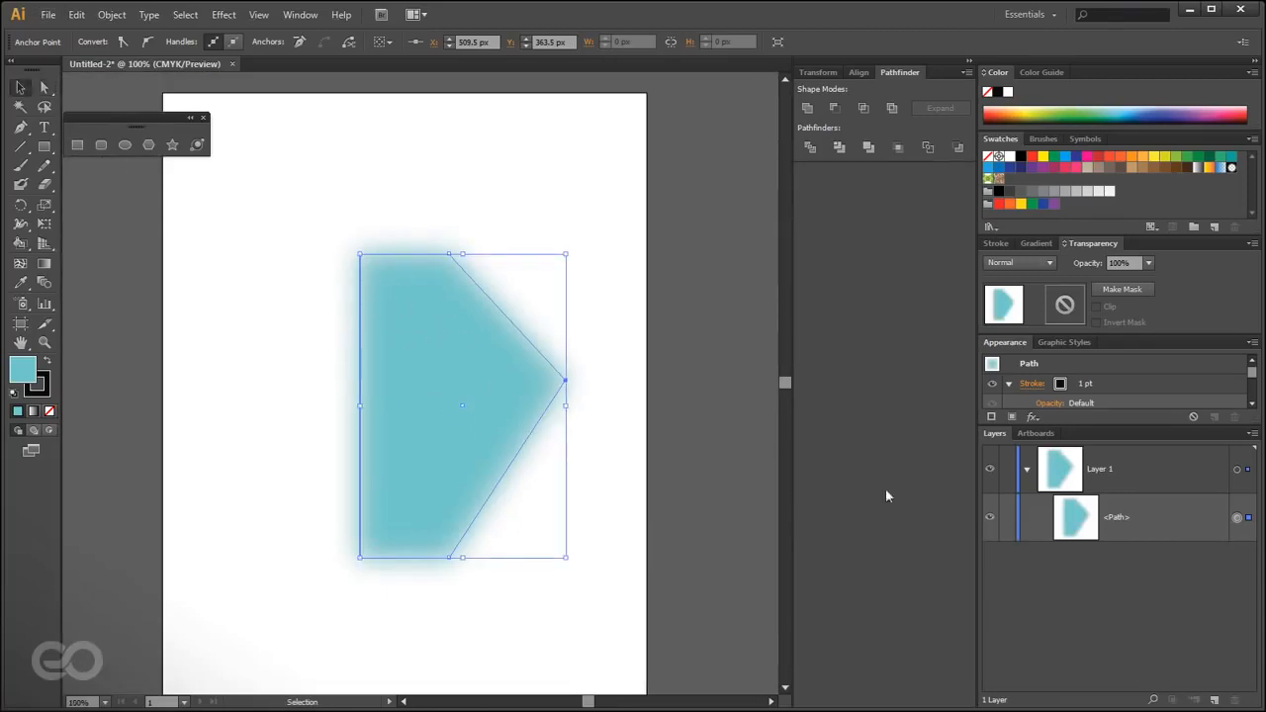
- Edit the shape's existing Gaussian Blur through its appearance attributes, set the radius to 14.1 pixels, and toggle the effect's visibility
{"action": "left_click_drag", "start_coordinate": [1110, 425], "coordinate": [1110, 572]}
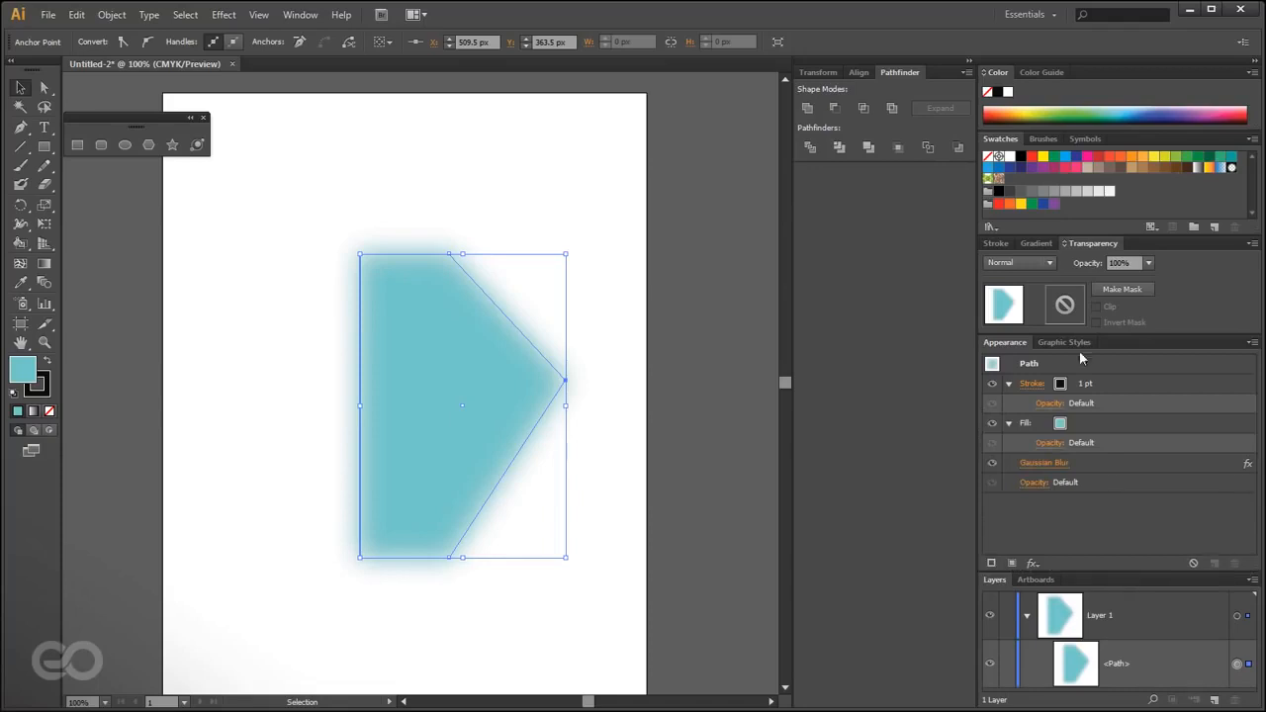
{"action": "left_click", "coordinate": [1053, 465]}
{"action": "left_click", "coordinate": [652, 299]}
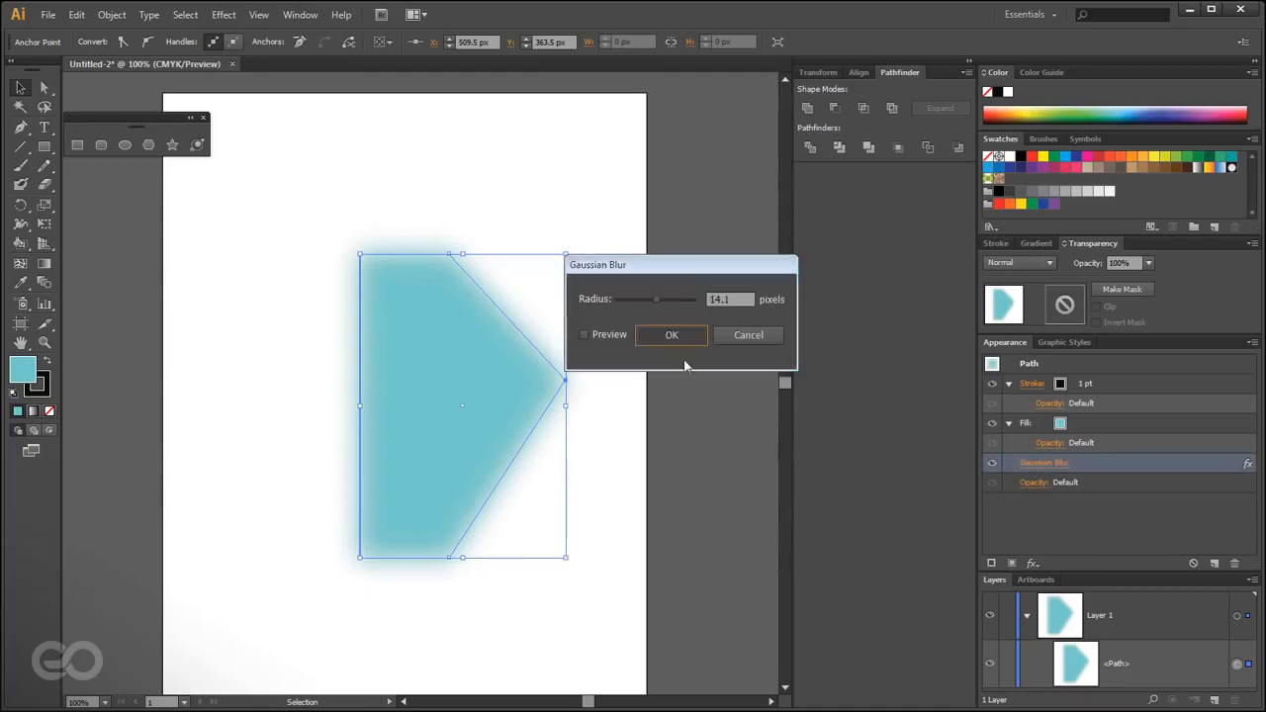
{"action": "left_click", "coordinate": [672, 334]}
{"action": "left_click", "coordinate": [691, 461]}
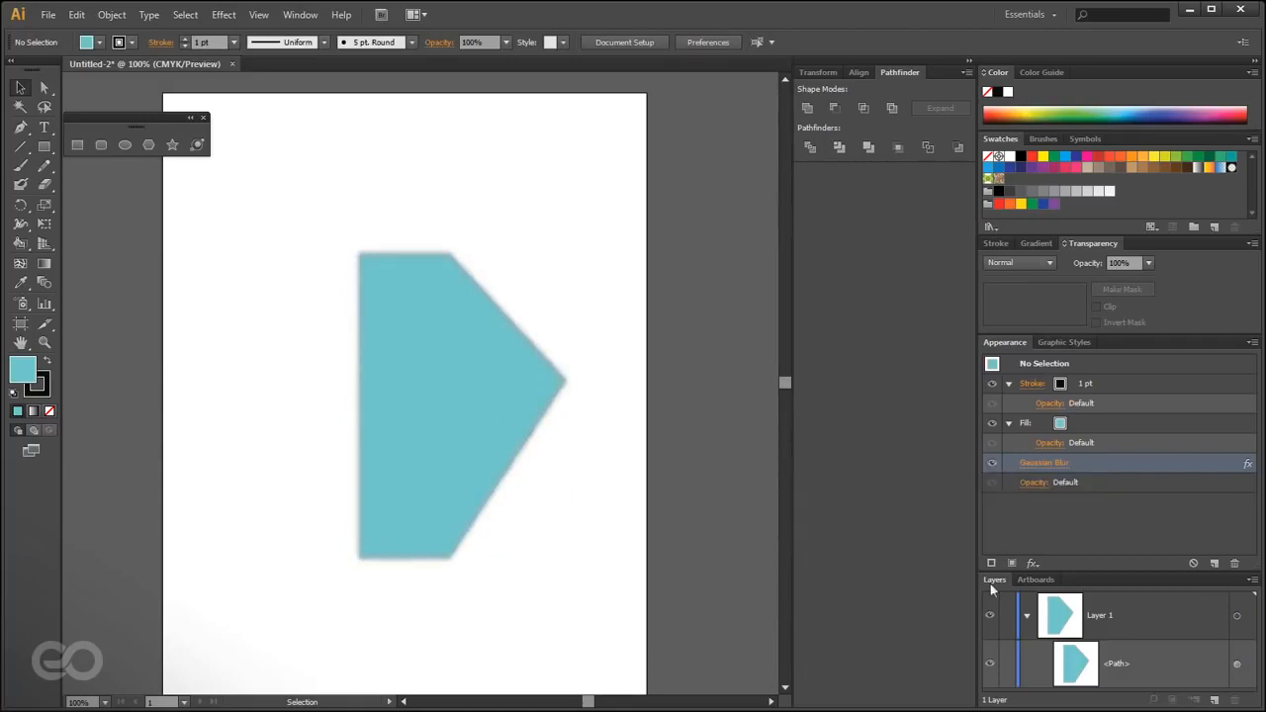
{"action": "left_click", "coordinate": [994, 462]}
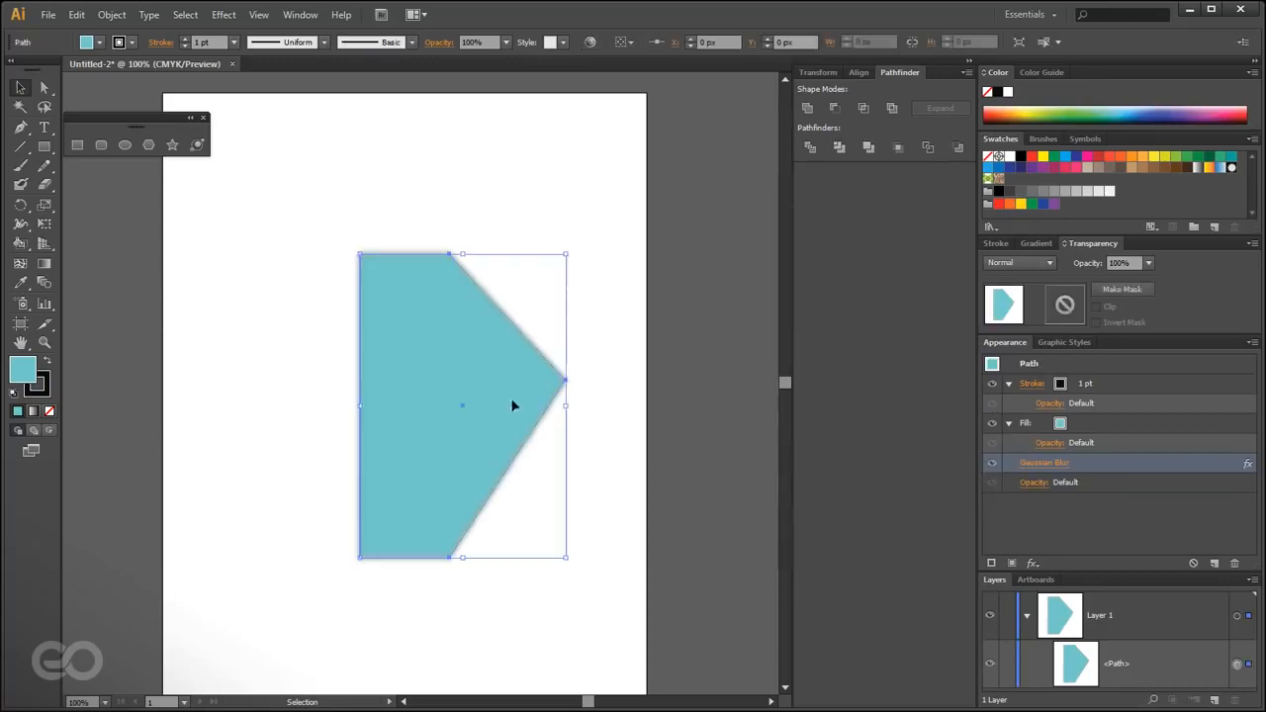
- Hide the Gaussian Blur effect on the teal shape, toggle its fill off and back on, and deselect it
{"action": "left_click", "coordinate": [992, 463]}
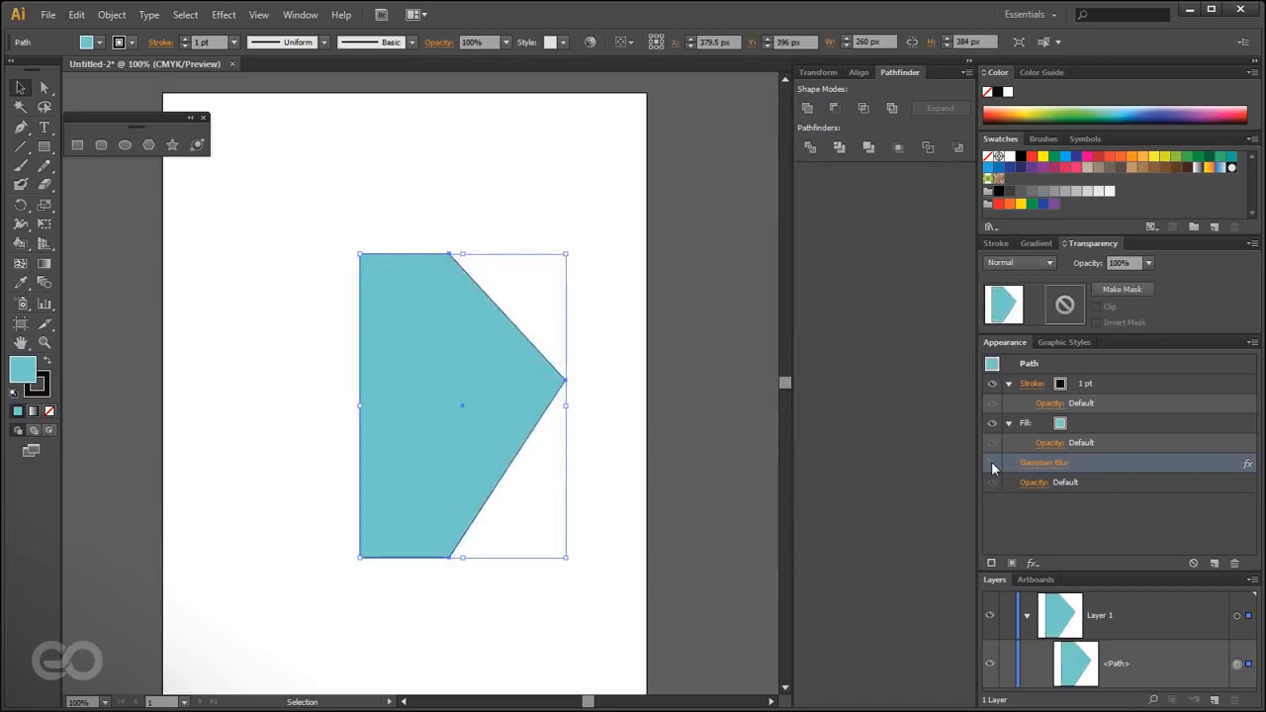
{"action": "left_click", "coordinate": [992, 421]}
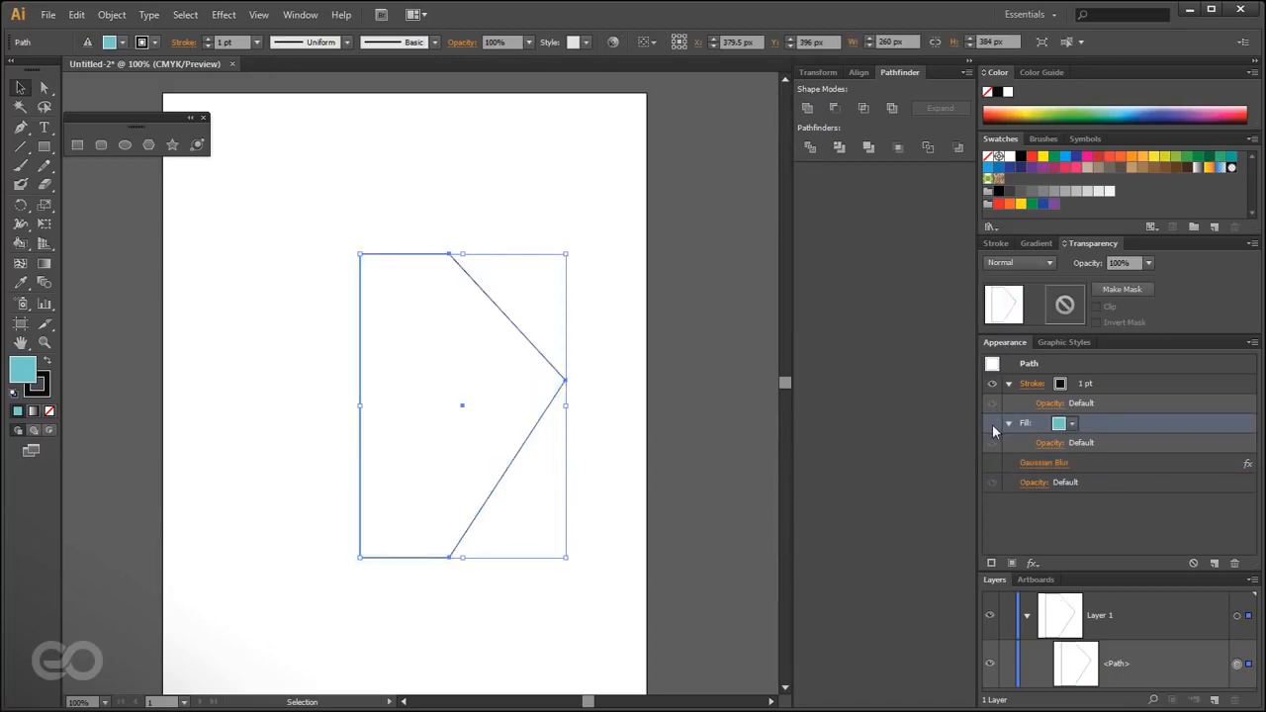
{"action": "left_click", "coordinate": [992, 425]}
{"action": "left_click", "coordinate": [583, 569]}
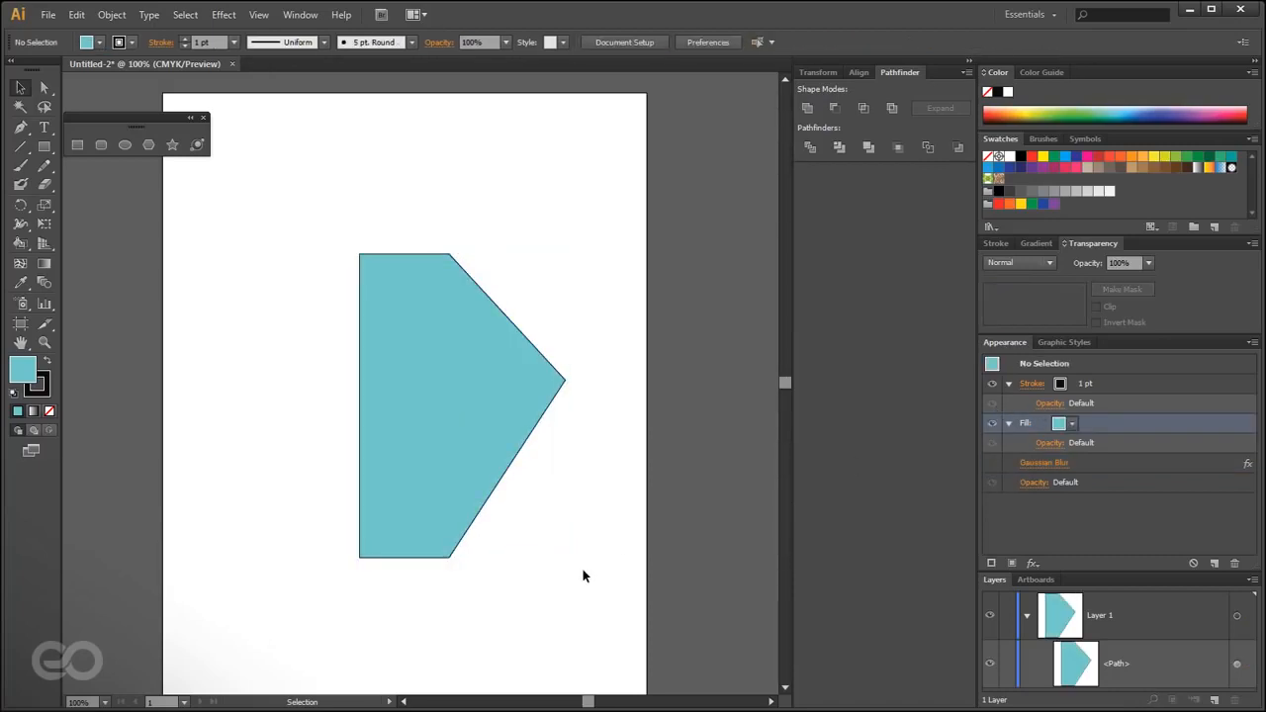
- Add a second fill to the teal shape and remove the lower of the two fills
{"action": "left_click", "coordinate": [417, 430]}
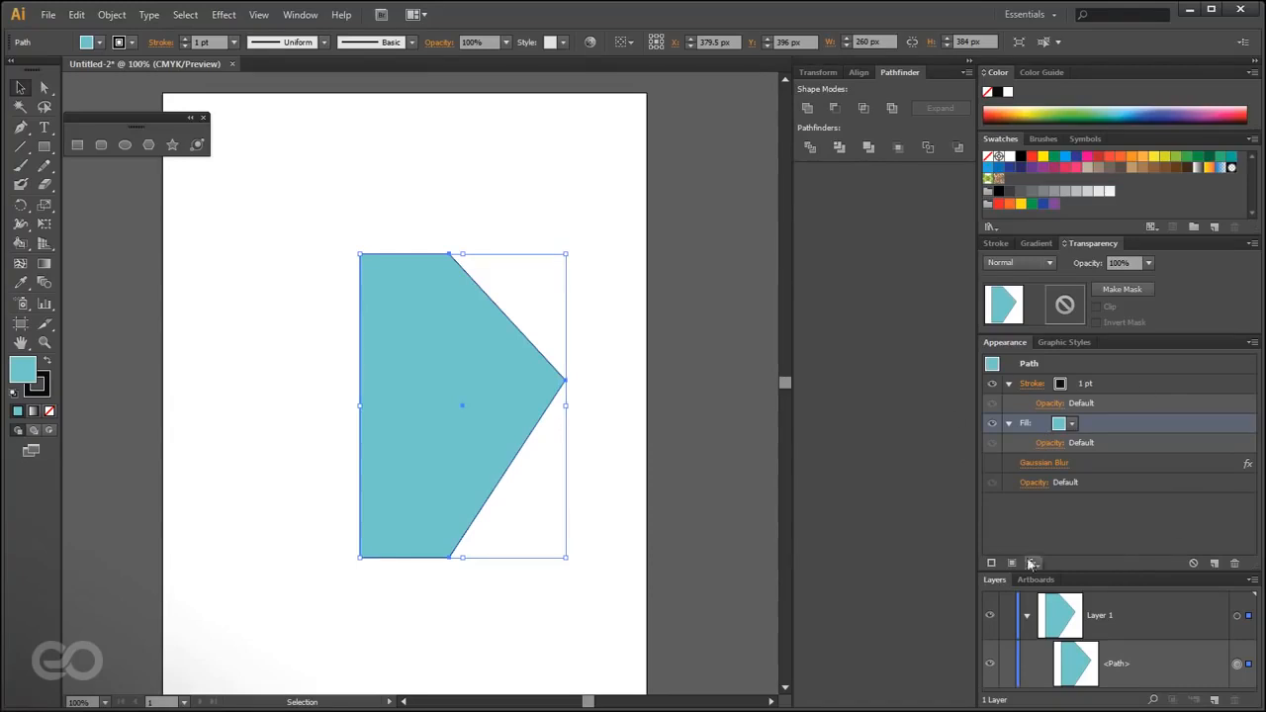
{"action": "left_click", "coordinate": [993, 563]}
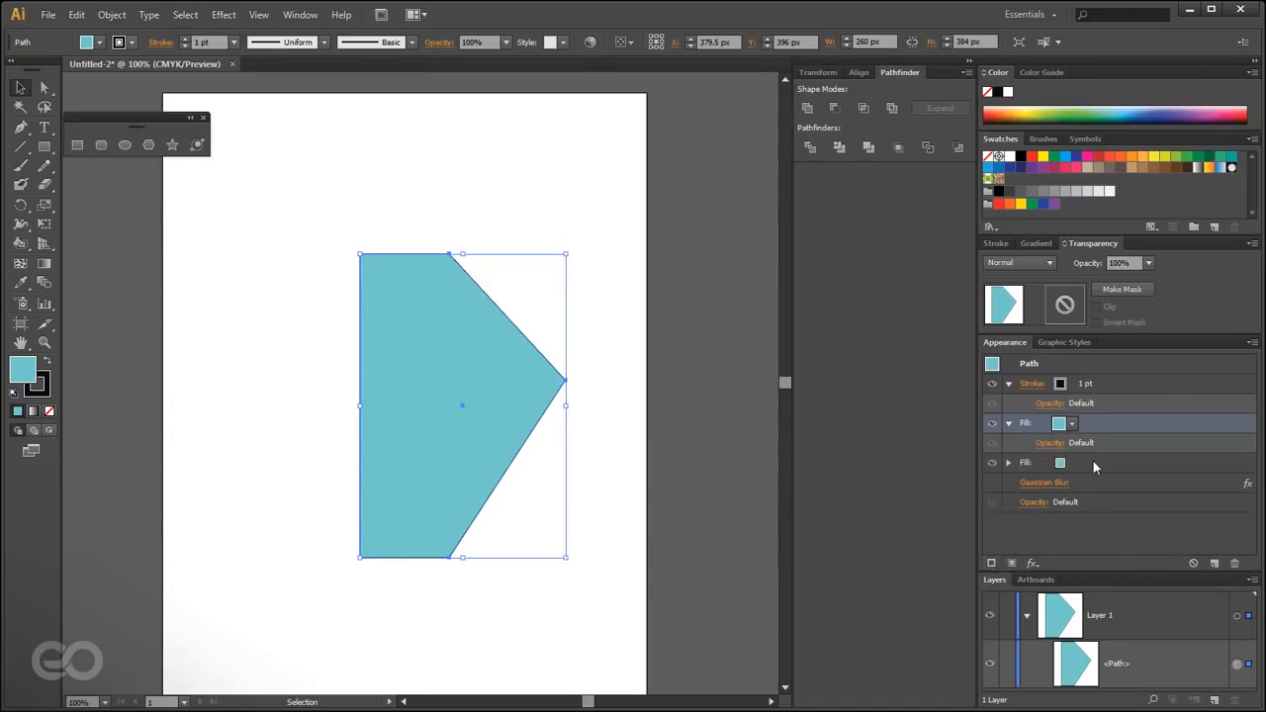
{"action": "left_click", "coordinate": [1091, 462]}
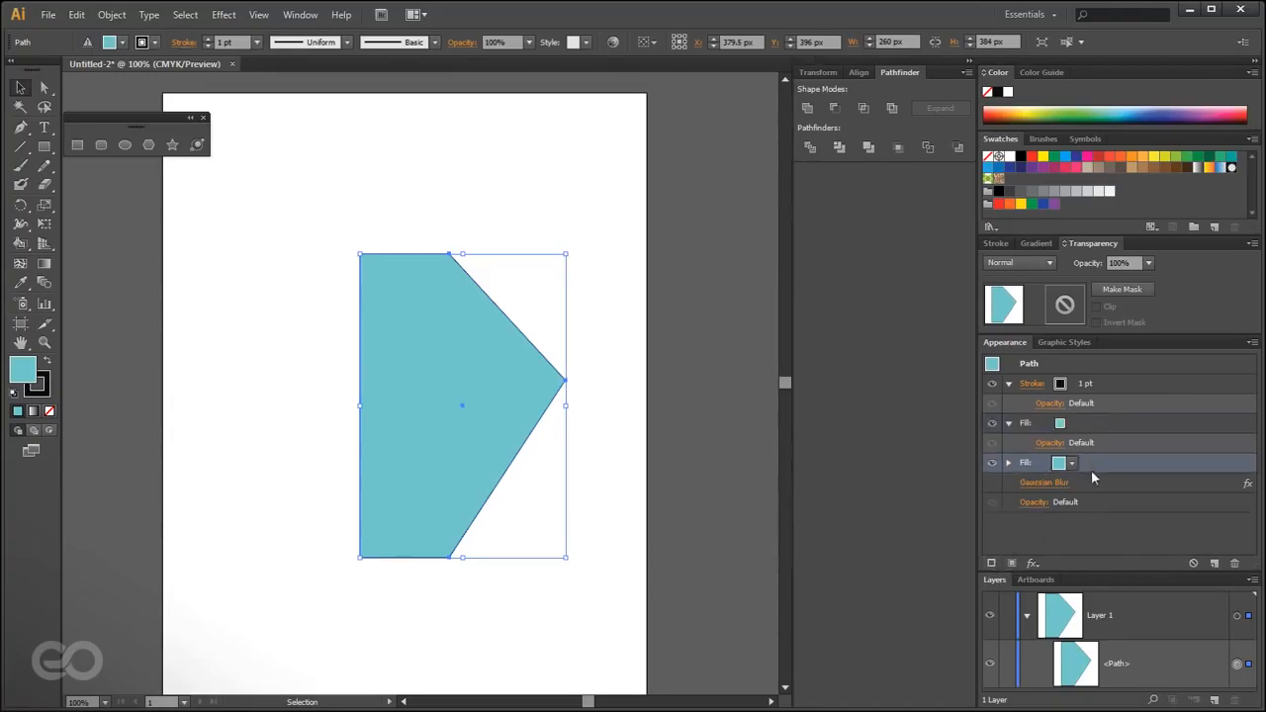
{"action": "left_click", "coordinate": [1234, 563]}
- Delete the teal five-sided shape from the artboard
{"action": "left_click", "coordinate": [618, 432]}
{"action": "left_click", "coordinate": [485, 397]}
{"action": "key", "text": "Delete"}
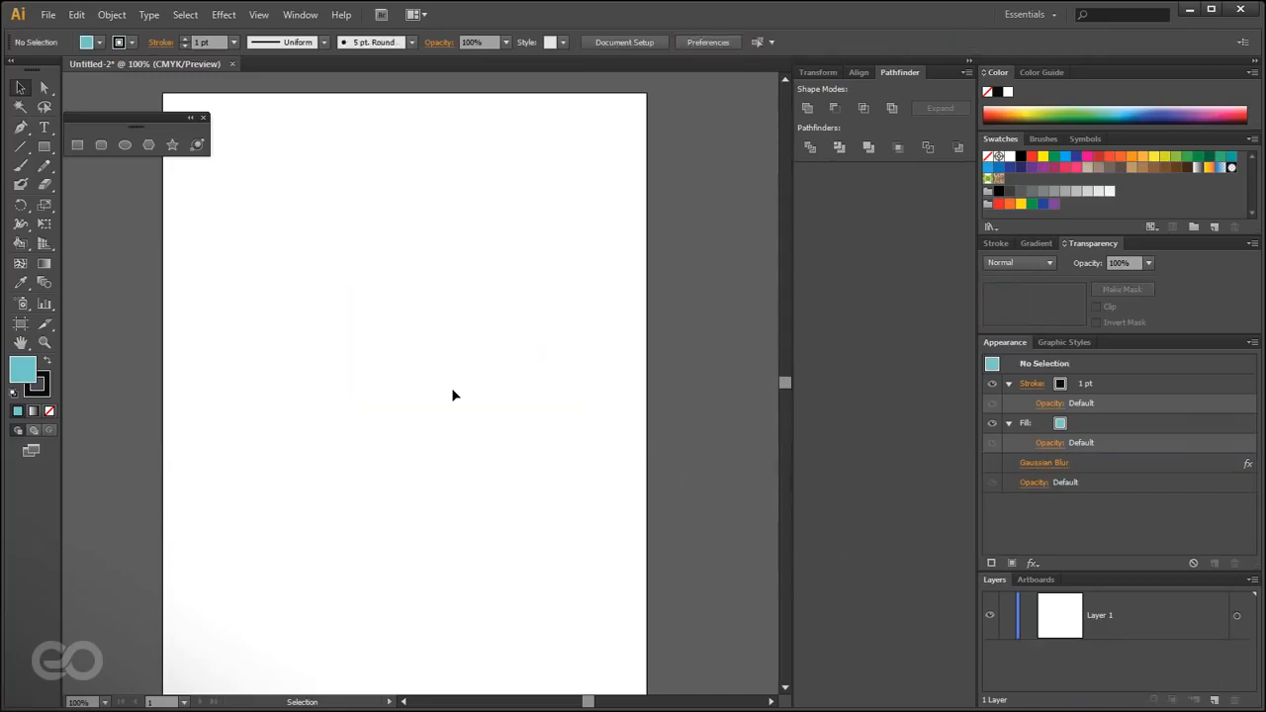
- Draw a teal rectangle about 298 px wide and 318 px high on the upper half of the artboard
{"action": "left_click", "coordinate": [43, 145]}
{"action": "left_click_drag", "start_coordinate": [287, 223], "coordinate": [523, 471]}
{"action": "key", "text": "v"}
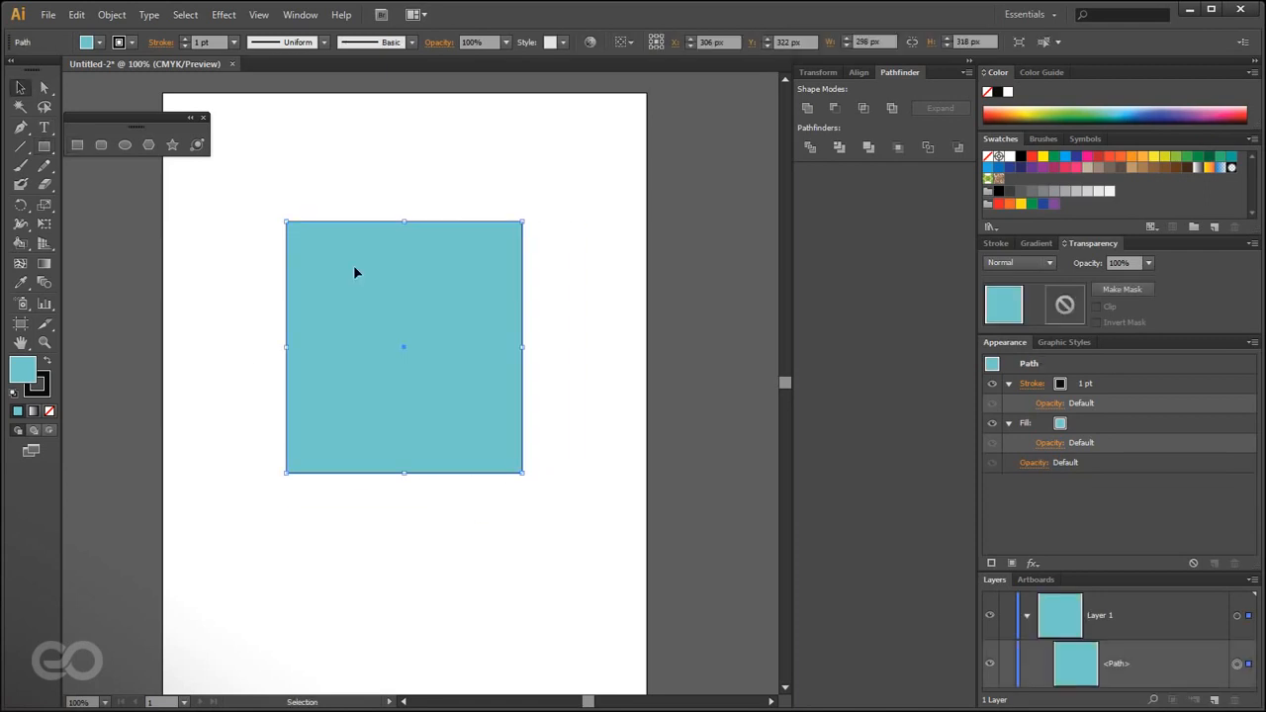
- Start a Drop Shadow effect on the rectangle with a 40 px X offset and turn on the preview
{"action": "left_click", "coordinate": [212, 15]}
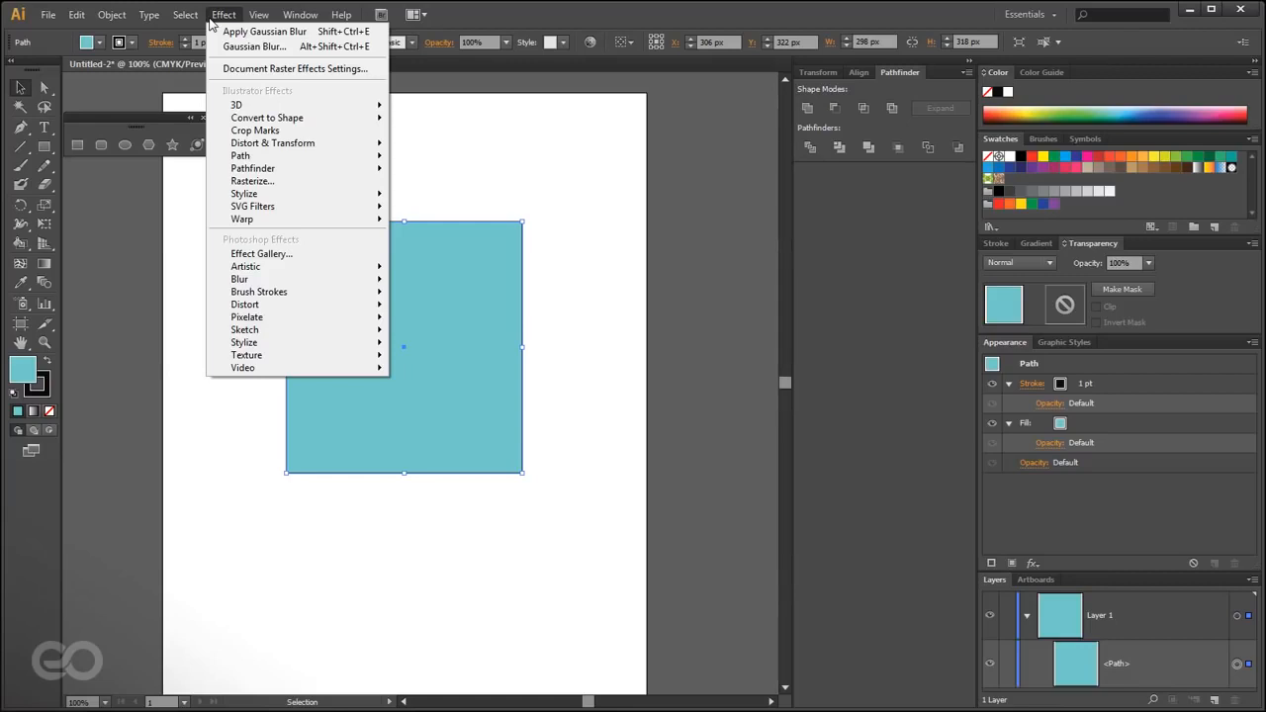
{"action": "mouse_move", "coordinate": [297, 194]}
{"action": "left_click", "coordinate": [480, 195]}
{"action": "left_click_drag", "start_coordinate": [593, 248], "coordinate": [795, 235]}
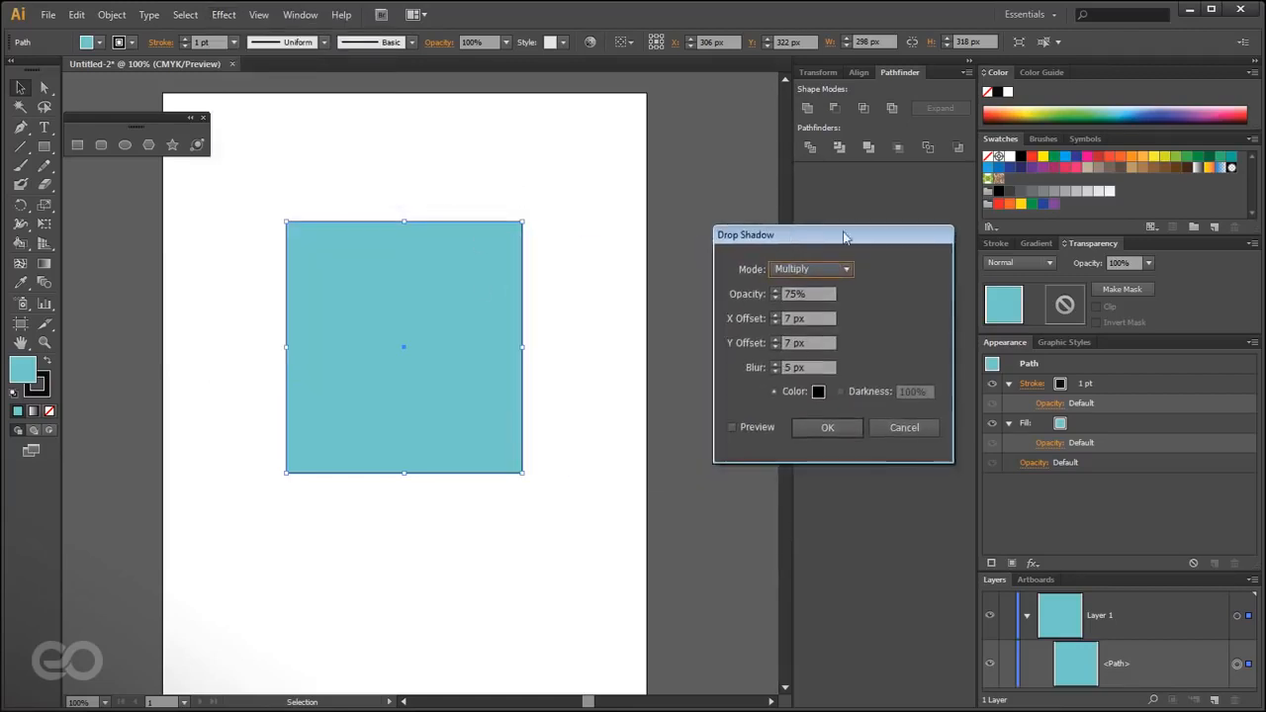
{"action": "left_click", "coordinate": [788, 319]}
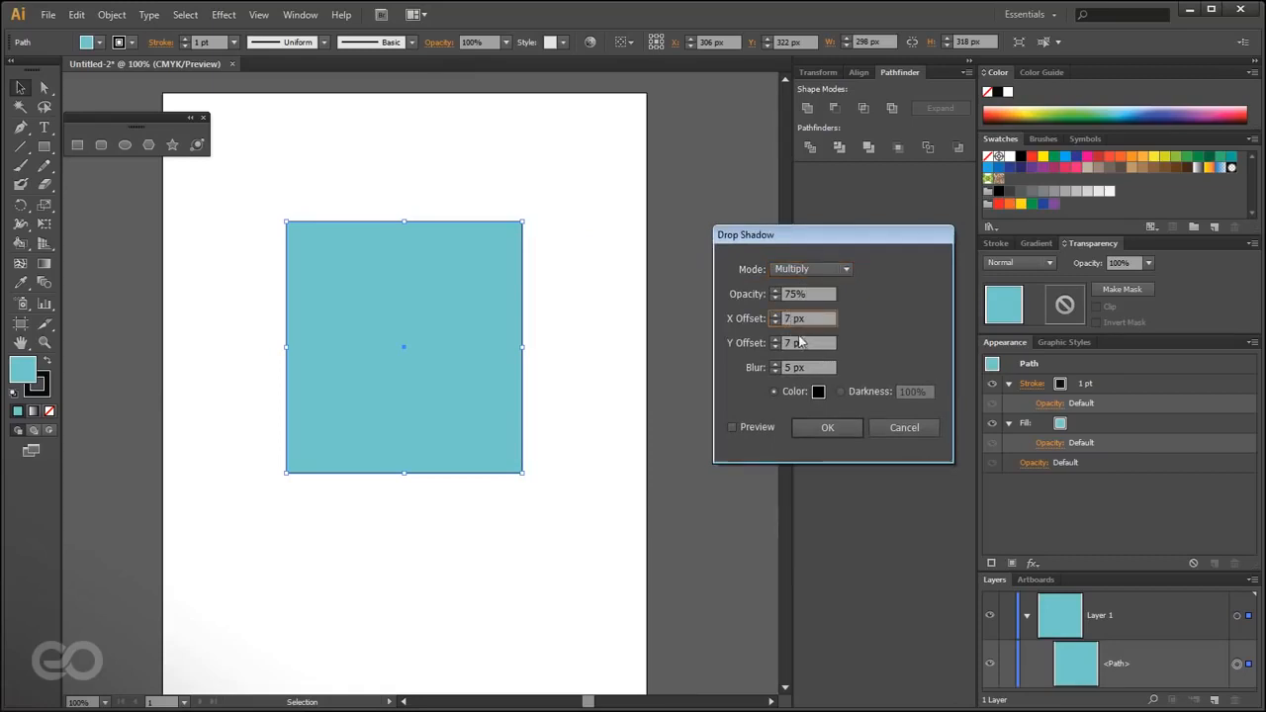
{"action": "key", "text": "Up"}
{"action": "key", "text": "Up"}
{"action": "key", "text": "Up"}
{"action": "left_click", "coordinate": [752, 427]}
- Vary the shadow's X offset up and down with the preview on, ending at 10 px
{"action": "left_click", "coordinate": [792, 321]}
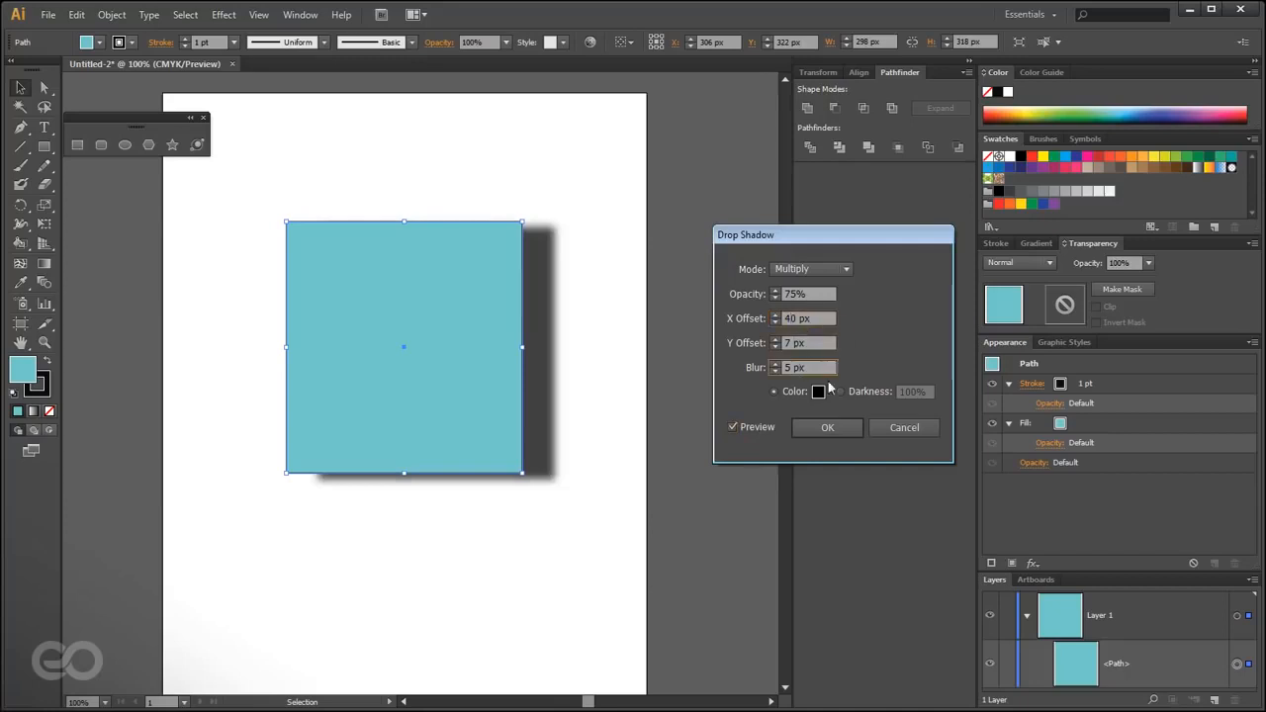
{"action": "scroll", "coordinate": [791, 319], "scroll_direction": "down", "scroll_amount": 7}
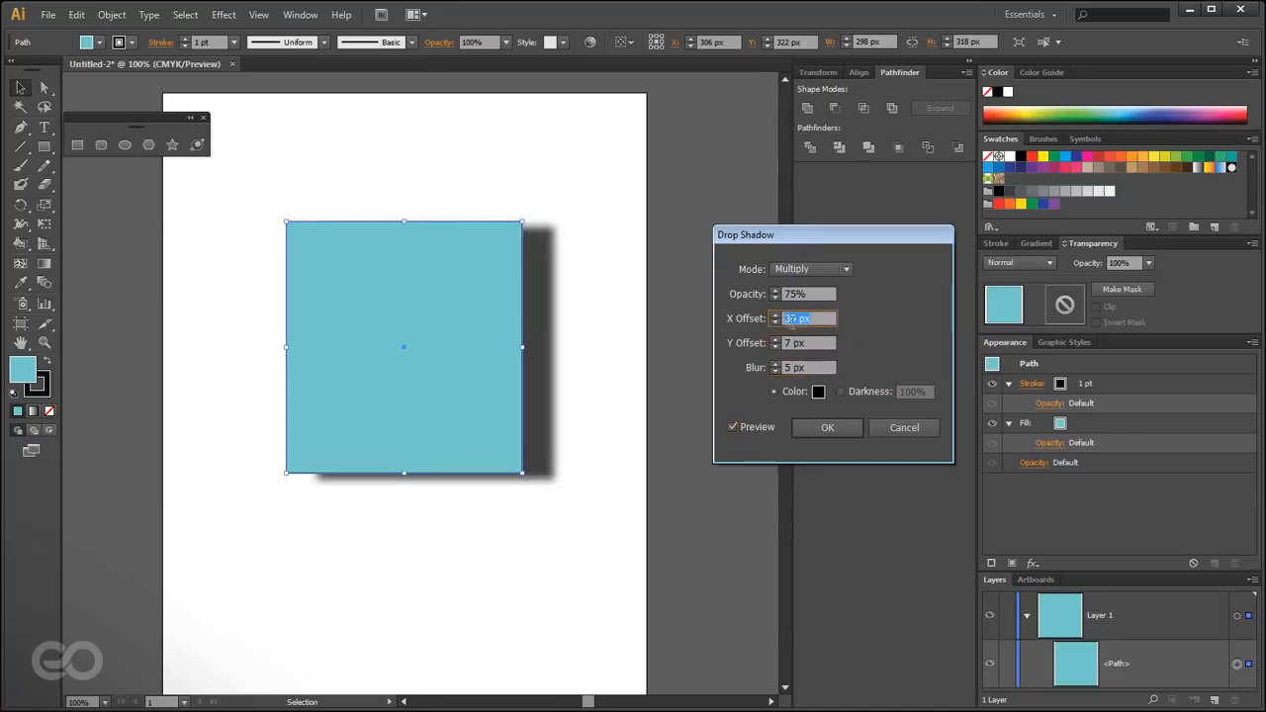
{"action": "scroll", "coordinate": [792, 319], "scroll_direction": "up", "scroll_amount": 6}
{"action": "scroll", "coordinate": [791, 319], "scroll_direction": "down", "scroll_amount": 6}
{"action": "scroll", "coordinate": [792, 318], "scroll_direction": "down", "scroll_amount": 2}
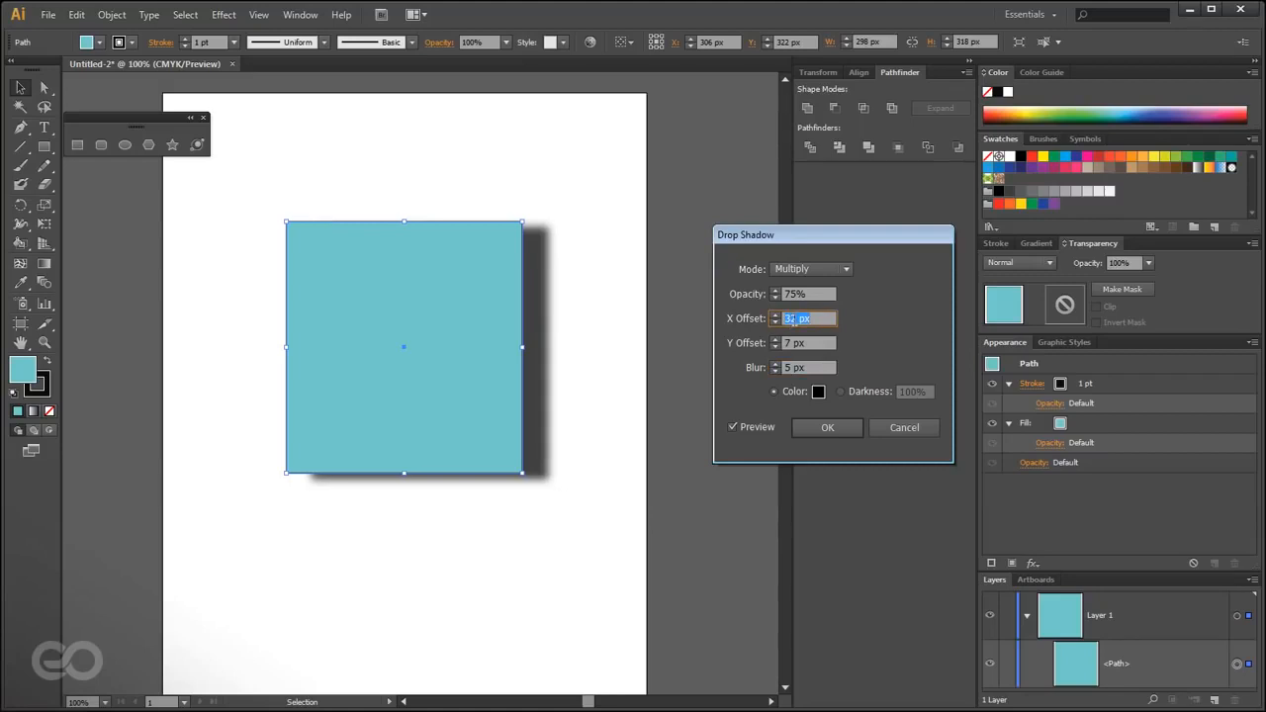
{"action": "scroll", "coordinate": [791, 319], "scroll_direction": "down", "scroll_amount": 2}
{"action": "scroll", "coordinate": [791, 319], "scroll_direction": "up", "scroll_amount": 20}
{"action": "scroll", "coordinate": [792, 318], "scroll_direction": "down", "scroll_amount": 20}
{"action": "scroll", "coordinate": [792, 318], "scroll_direction": "down", "scroll_amount": 20}
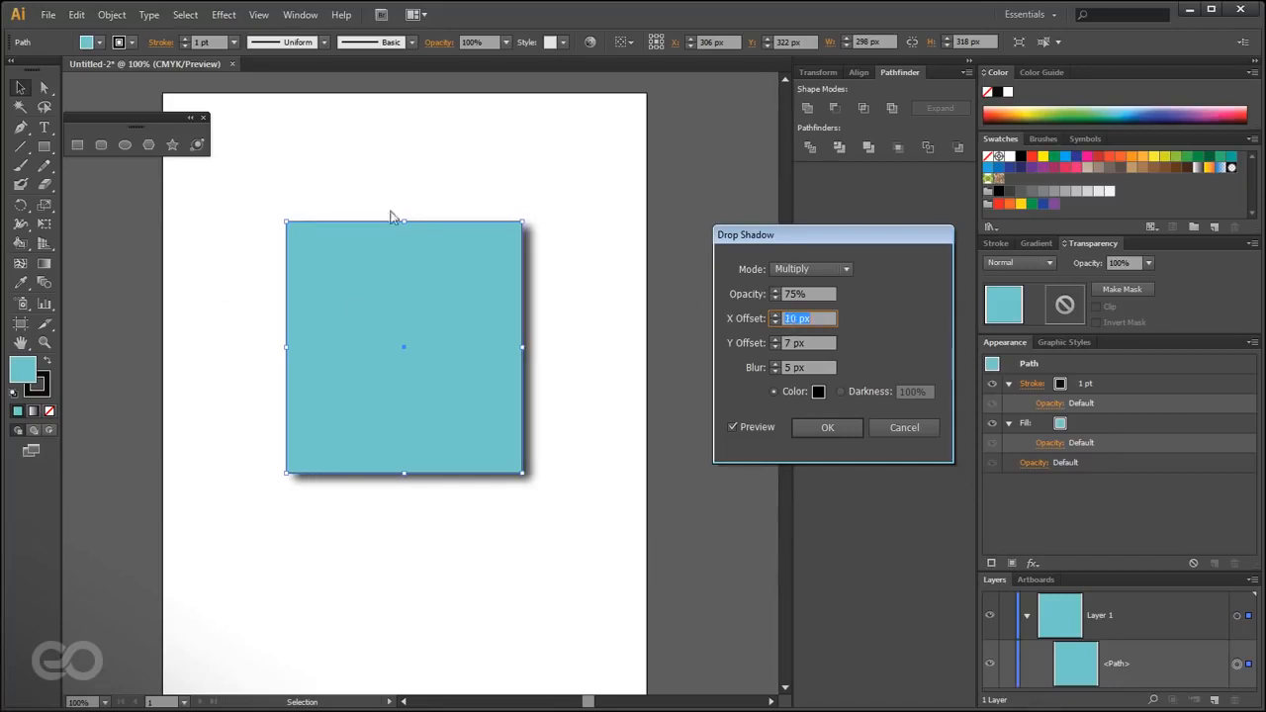
- Set the shadow's Y offset to 30 px and X offset to 50 px, apply the effect and deselect the rectangle
{"action": "left_click", "coordinate": [791, 343]}
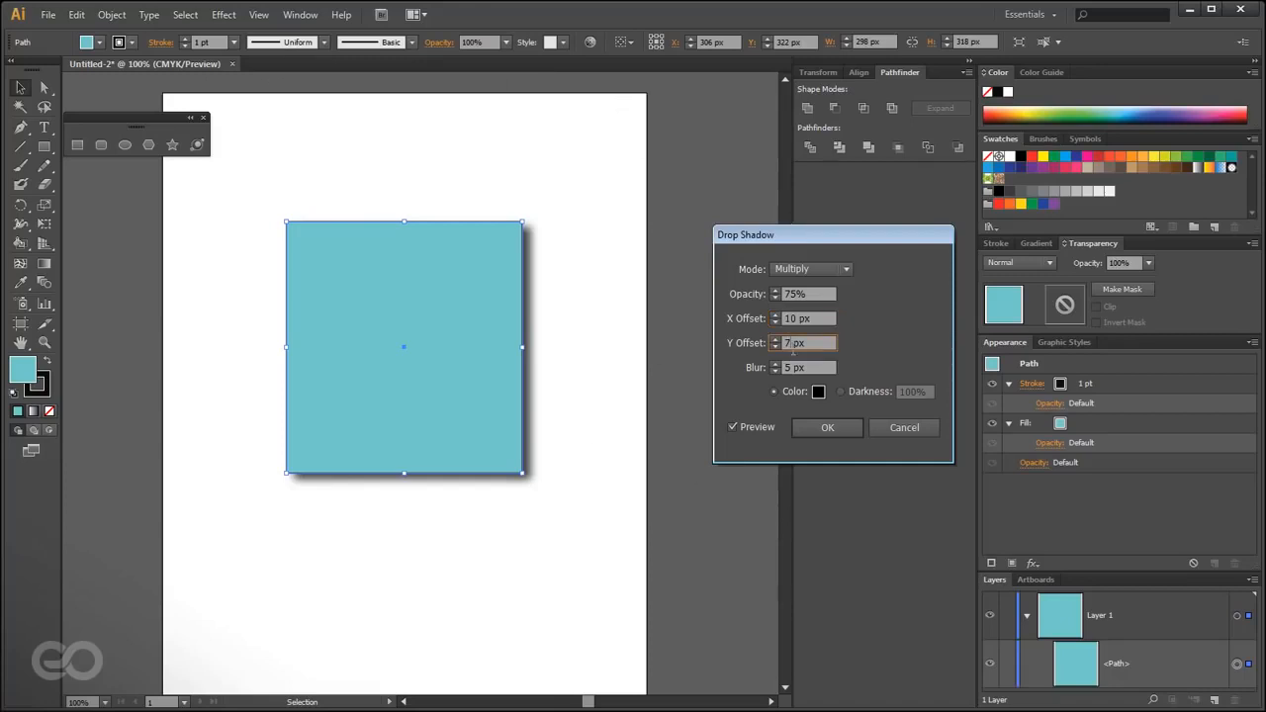
{"action": "key", "text": "Up"}
{"action": "key", "text": "Up"}
{"action": "key", "text": "Up"}
{"action": "key", "text": "Up"}
{"action": "key", "text": "Up"}
{"action": "key", "text": "Up"}
{"action": "key", "text": "Up"}
{"action": "key", "text": "Up"}
{"action": "key", "text": "Up"}
{"action": "key", "text": "Up"}
{"action": "key", "text": "Up"}
{"action": "key", "text": "Up"}
{"action": "key", "text": "Up"}
{"action": "key", "text": "Up"}
{"action": "key", "text": "Up"}
{"action": "key", "text": "Up"}
{"action": "key", "text": "Up"}
{"action": "key", "text": "Up"}
{"action": "key", "text": "Up"}
{"action": "key", "text": "Up"}
{"action": "left_click", "coordinate": [797, 319]}
{"action": "key", "text": "shift+Up"}
{"action": "key", "text": "shift+Up"}
{"action": "key", "text": "shift+Up"}
{"action": "key", "text": "shift+Up"}
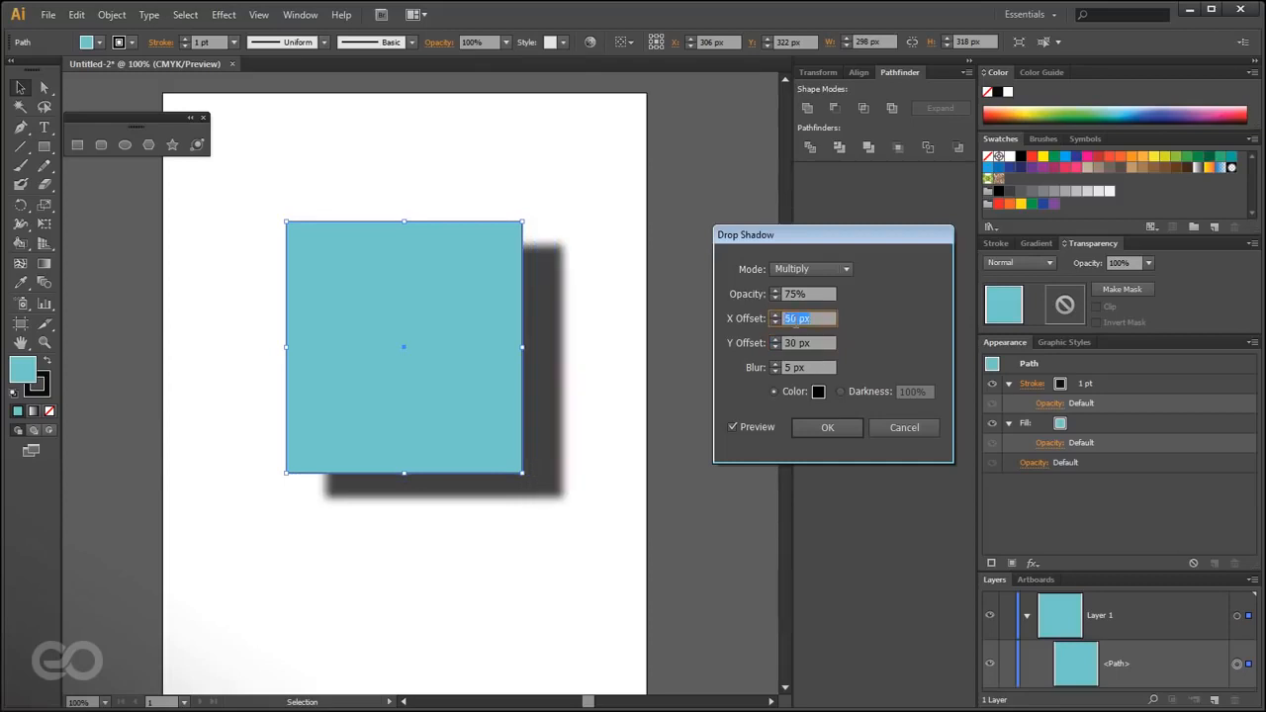
{"action": "left_click", "coordinate": [826, 431]}
{"action": "left_click", "coordinate": [657, 540]}
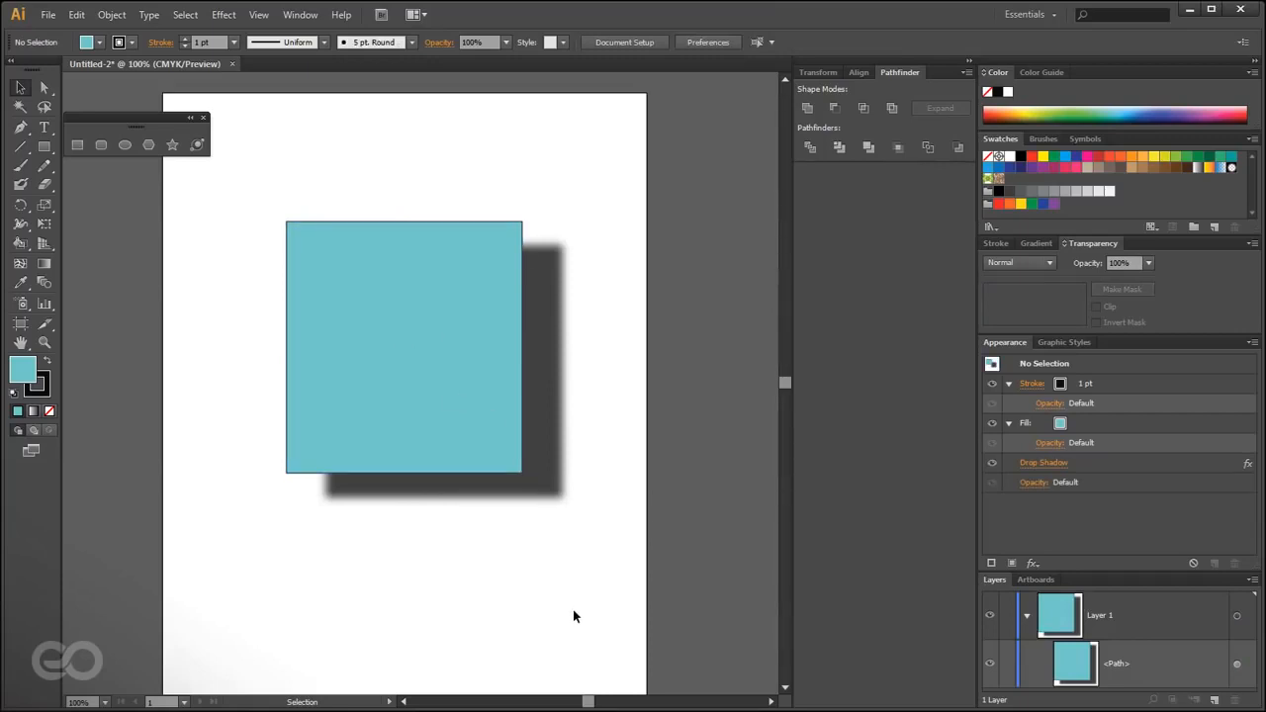
- Remove the Drop Shadow effect from the rectangle
{"action": "left_click", "coordinate": [501, 471]}
{"action": "left_click", "coordinate": [1101, 464]}
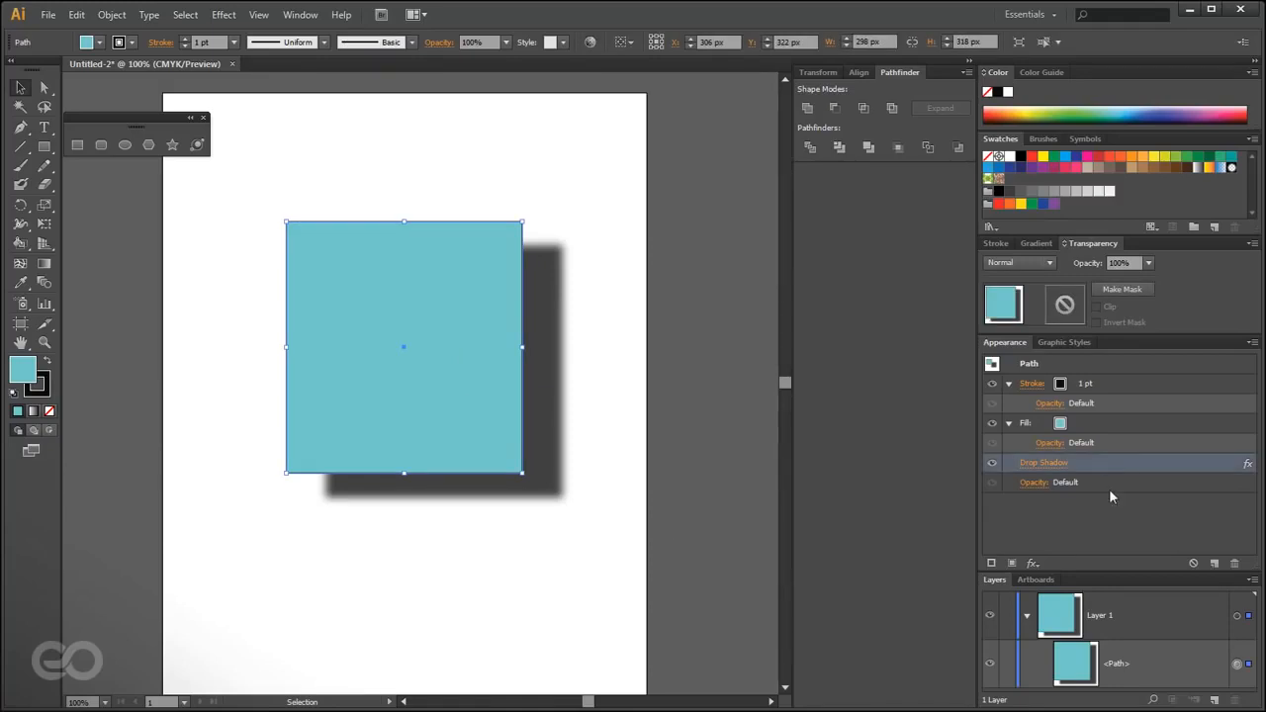
{"action": "left_click", "coordinate": [1234, 562]}
- Apply a horizontal Flag warp effect to the rectangle with a gentler bend than the default 50%
{"action": "left_click", "coordinate": [224, 15]}
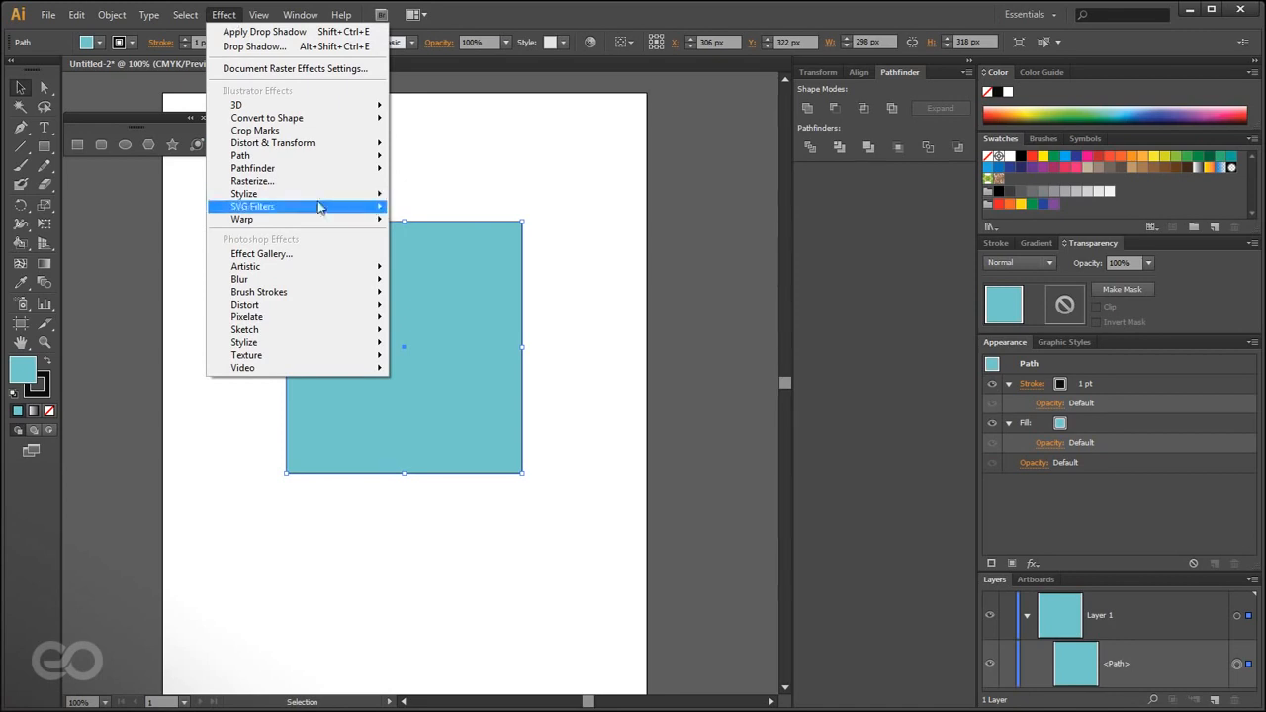
{"action": "mouse_move", "coordinate": [330, 218]}
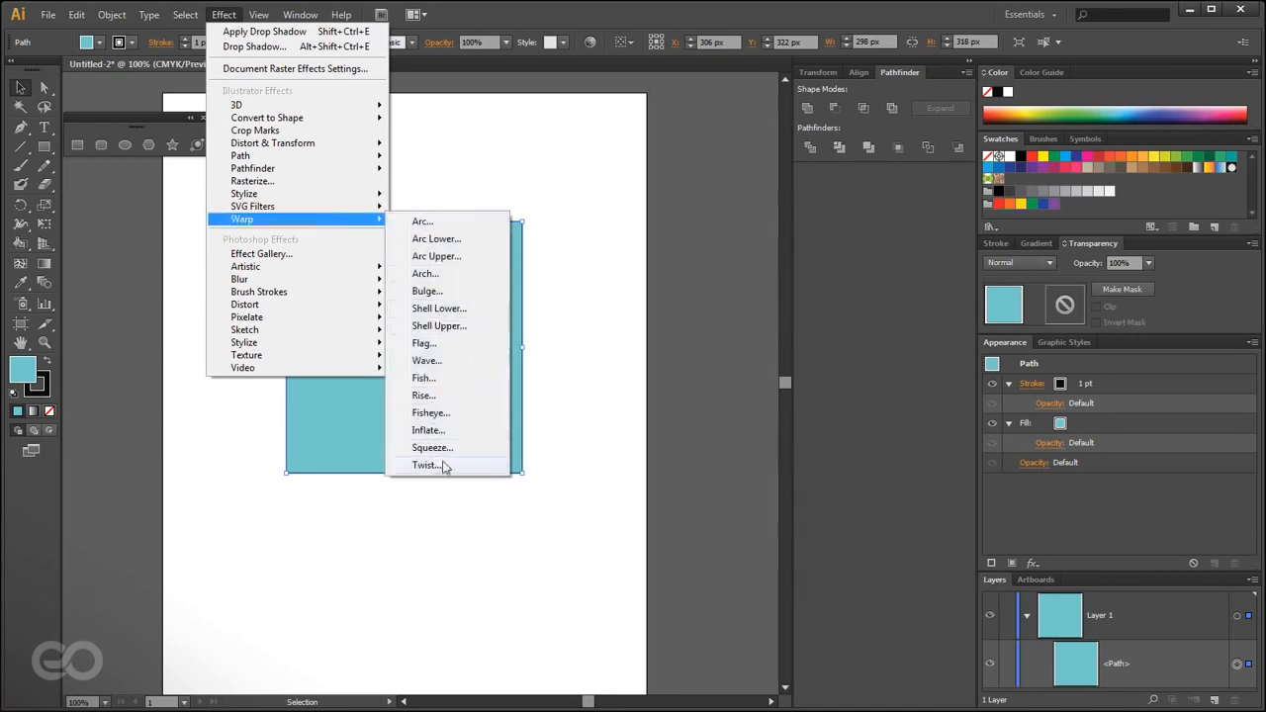
{"action": "left_click", "coordinate": [444, 346]}
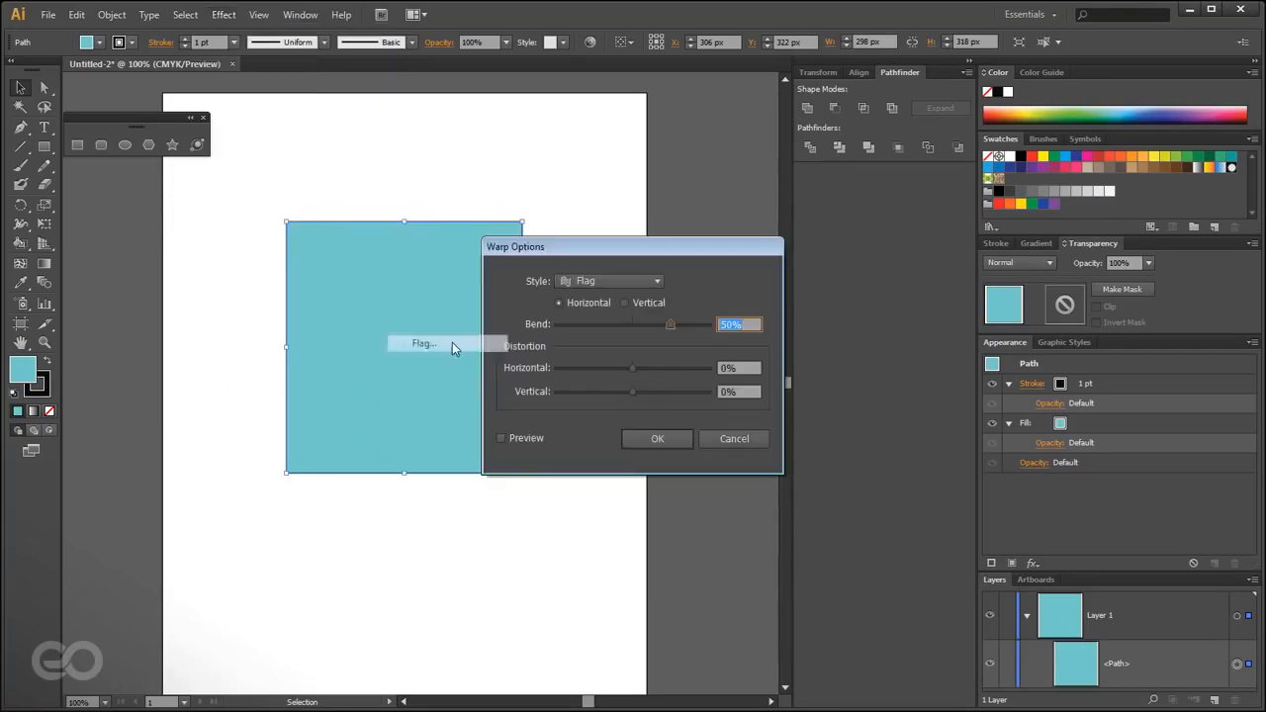
{"action": "left_click_drag", "start_coordinate": [665, 249], "coordinate": [777, 238]}
{"action": "left_click", "coordinate": [618, 427]}
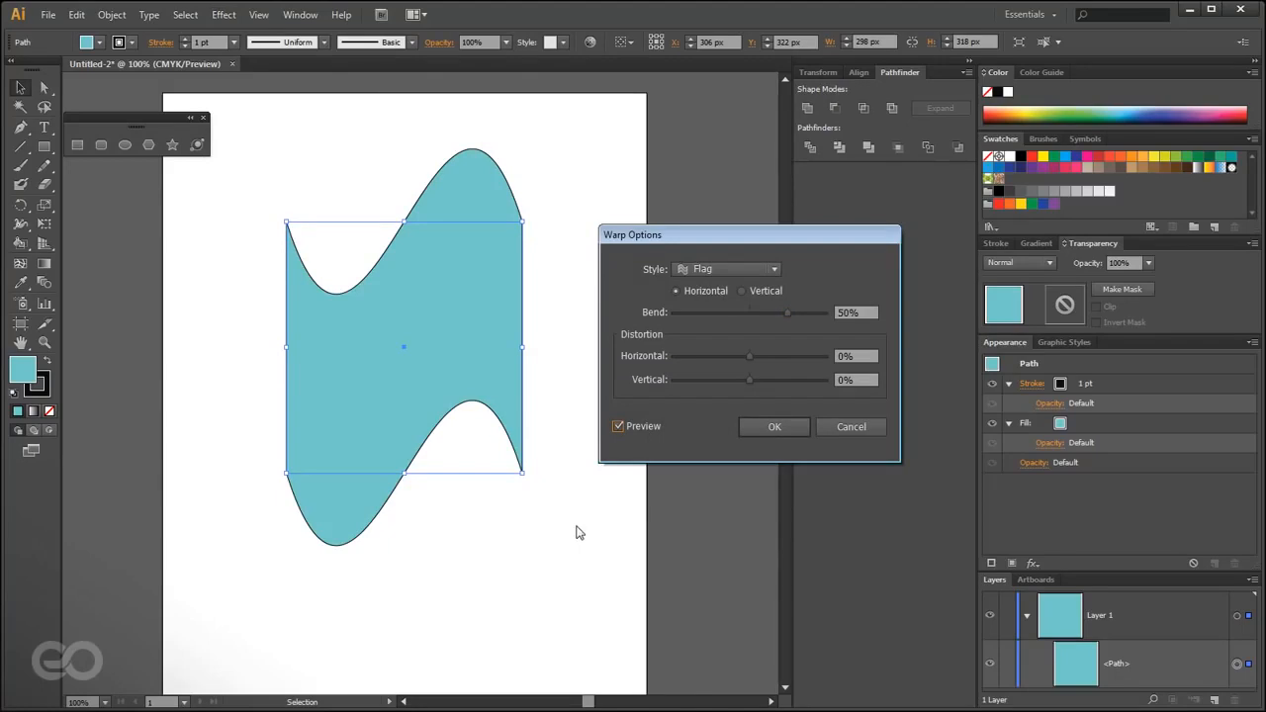
{"action": "left_click_drag", "start_coordinate": [787, 312], "coordinate": [765, 313]}
{"action": "left_click", "coordinate": [771, 427]}
{"action": "left_click", "coordinate": [469, 534]}
- Add an anchor point on the warped rectangle's top edge and move it inward to about X 366 px, Y 284 px
{"action": "left_click", "coordinate": [405, 356]}
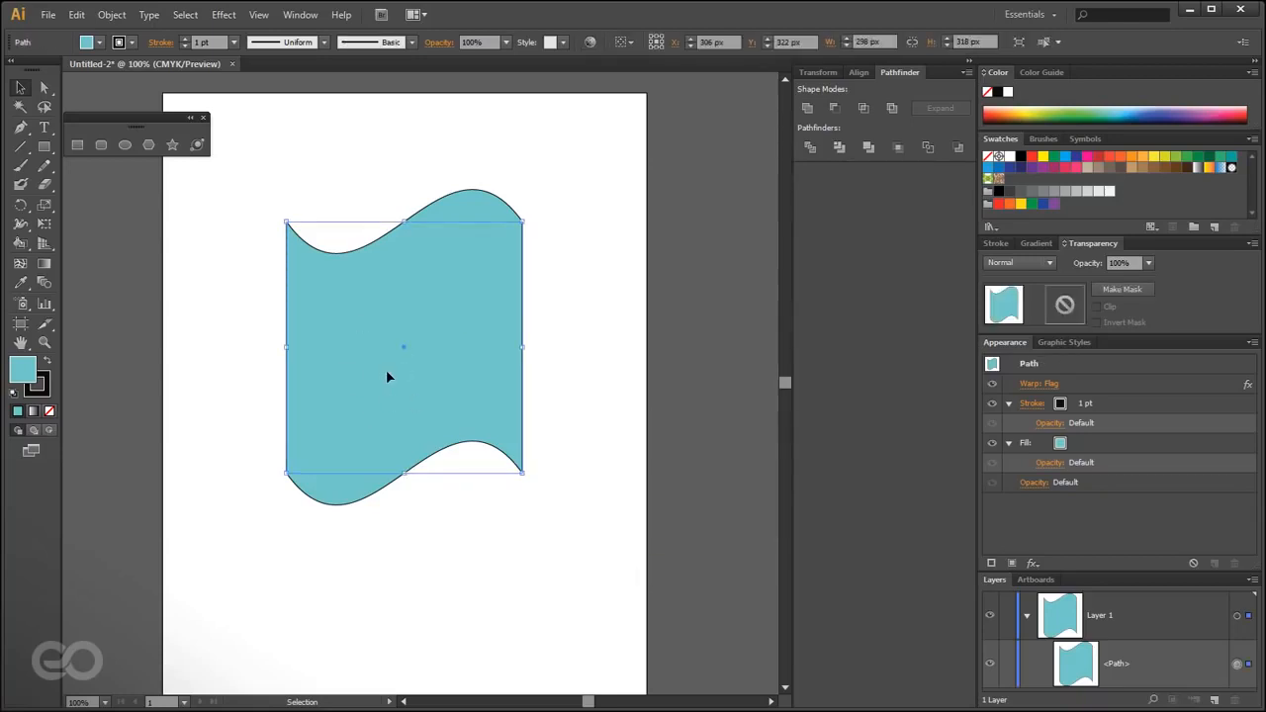
{"action": "key", "text": "p"}
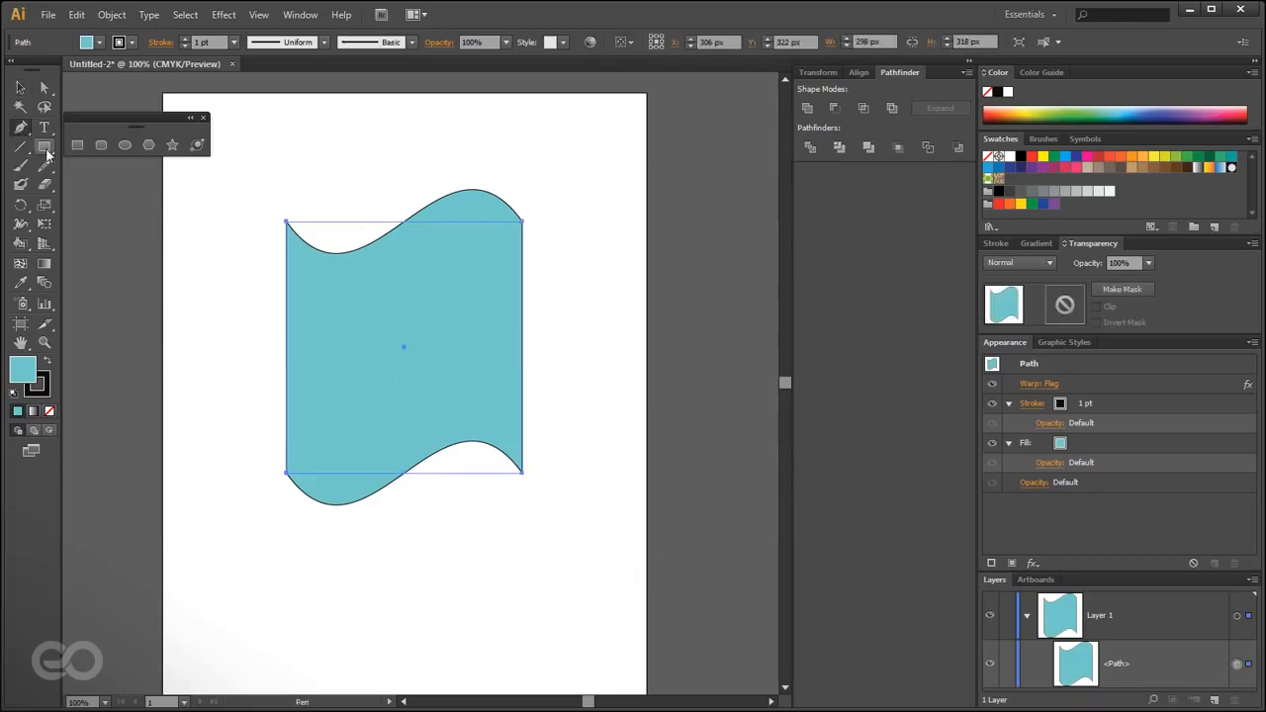
{"action": "left_click", "coordinate": [382, 224]}
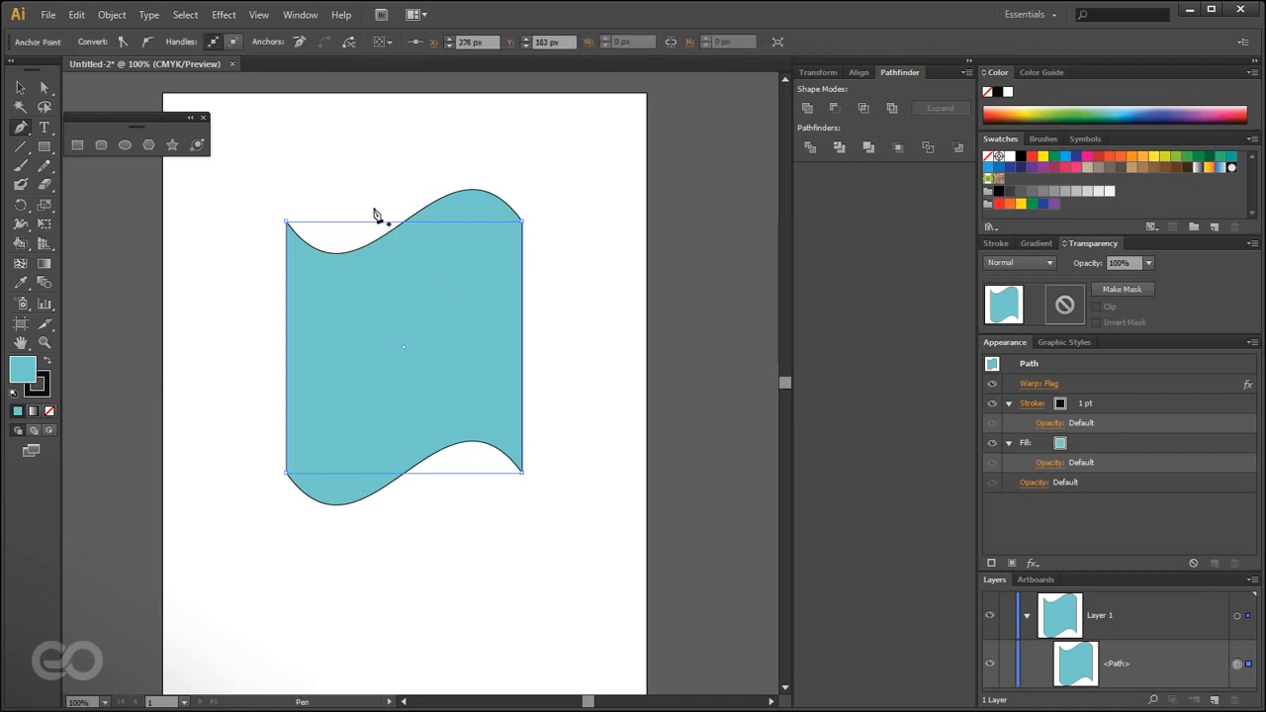
{"action": "key", "text": "a"}
{"action": "left_click_drag", "start_coordinate": [381, 222], "coordinate": [453, 318]}
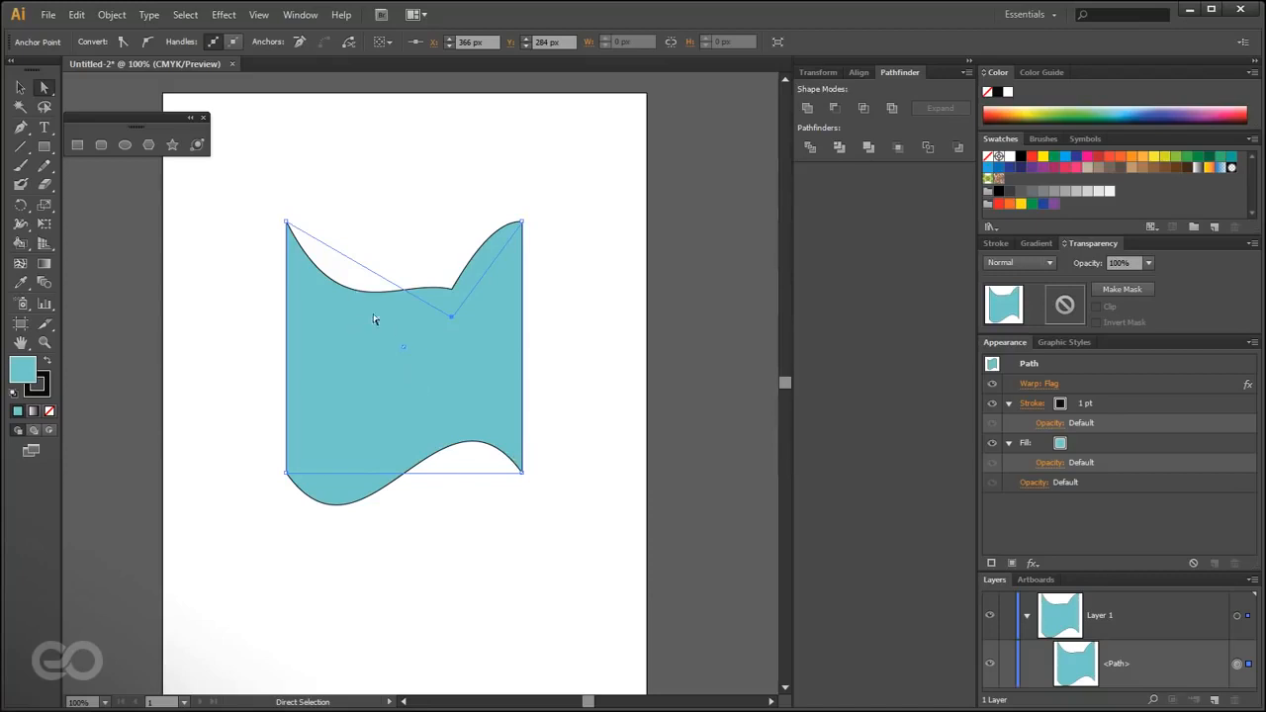
- Switch the Flag warp's visibility off and on twice to compare the shape with and without the effect
{"action": "left_click", "coordinate": [24, 89]}
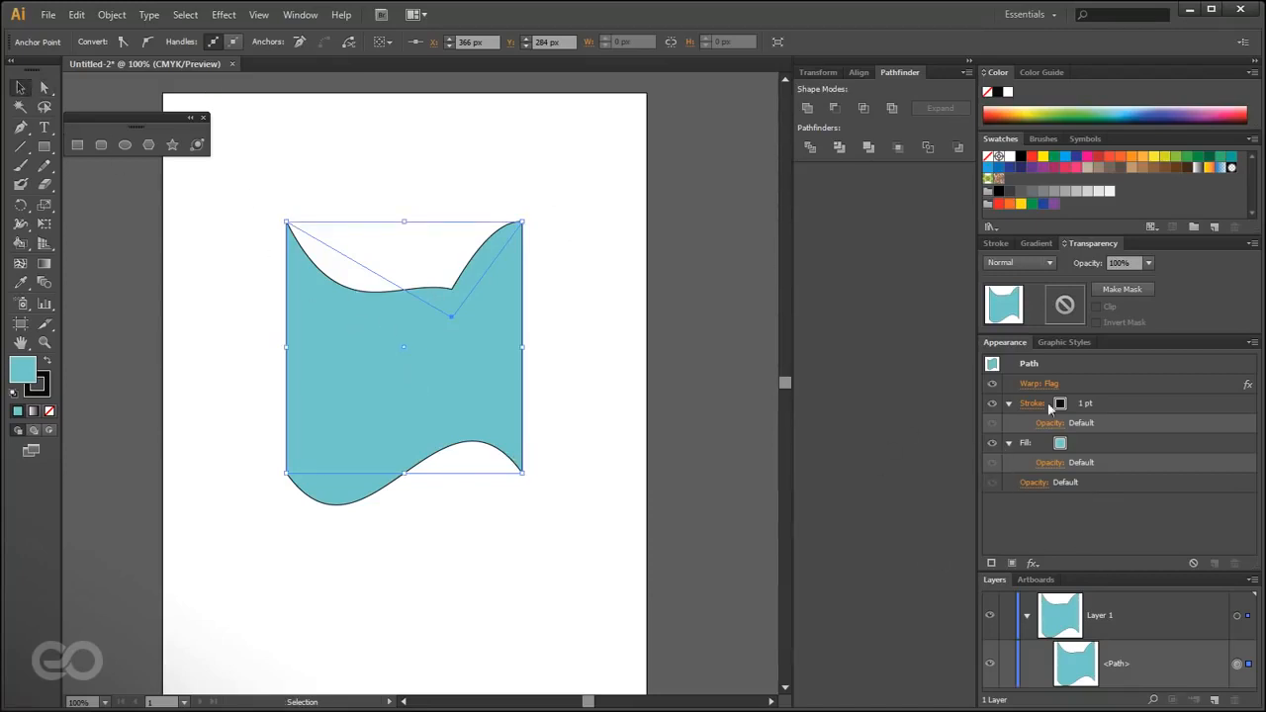
{"action": "left_click", "coordinate": [991, 385]}
{"action": "left_click", "coordinate": [992, 386]}
{"action": "left_click", "coordinate": [993, 387]}
{"action": "left_click", "coordinate": [992, 385]}
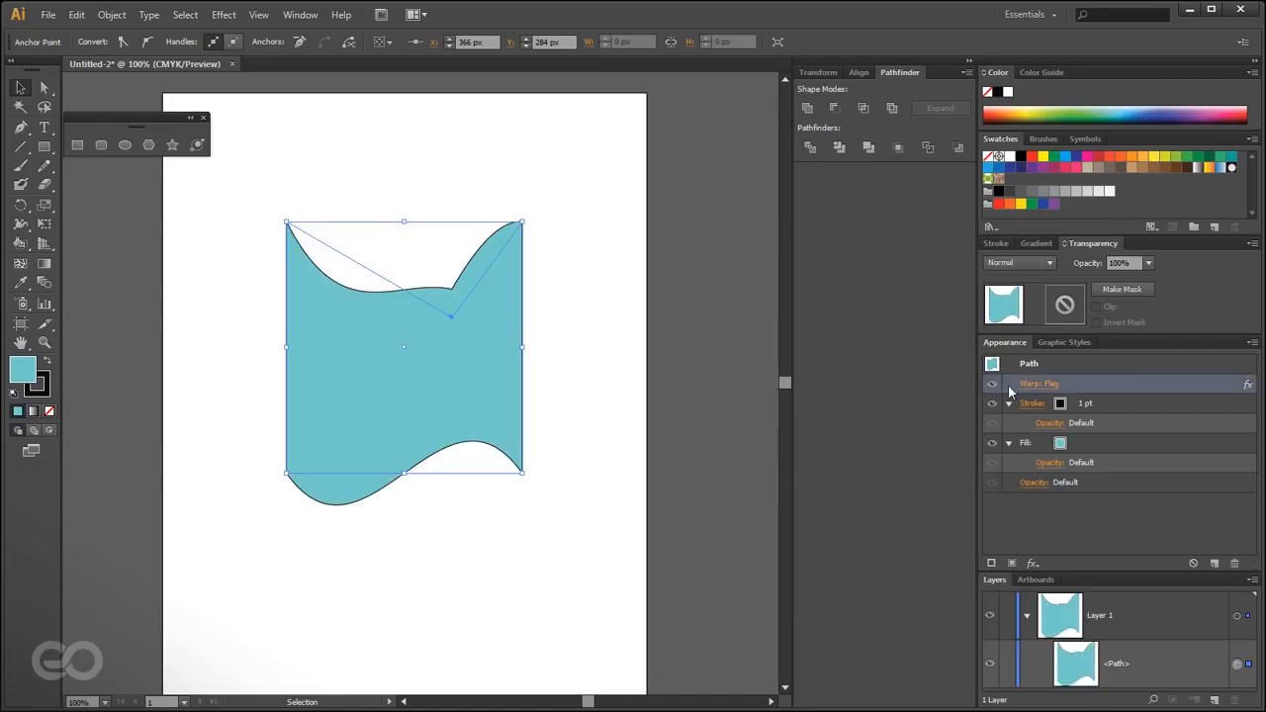
- Remove the Flag warp effect and delete the edited rectangle from the artboard
{"action": "left_click", "coordinate": [1234, 563]}
{"action": "left_click", "coordinate": [619, 486]}
{"action": "left_click", "coordinate": [462, 420]}
{"action": "key", "text": "Delete"}
{"action": "left_click", "coordinate": [225, 15]}
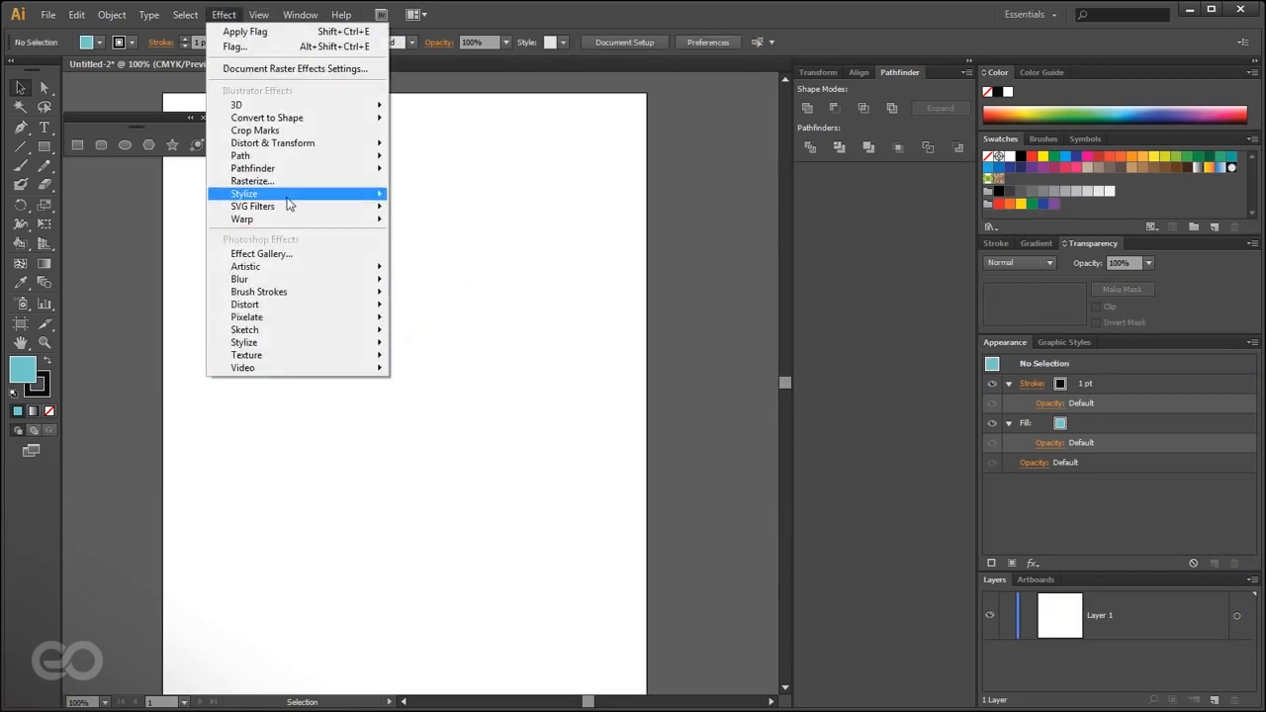
{"action": "mouse_move", "coordinate": [287, 197]}
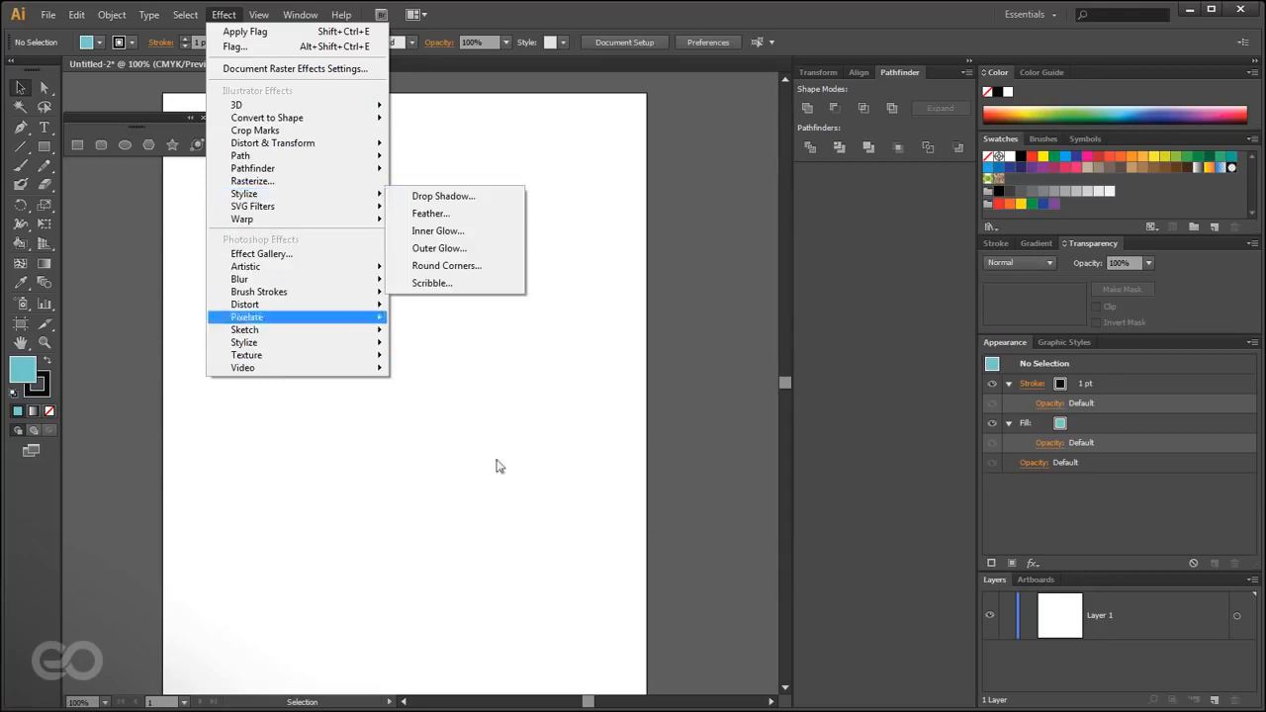
{"action": "left_click", "coordinate": [492, 446]}
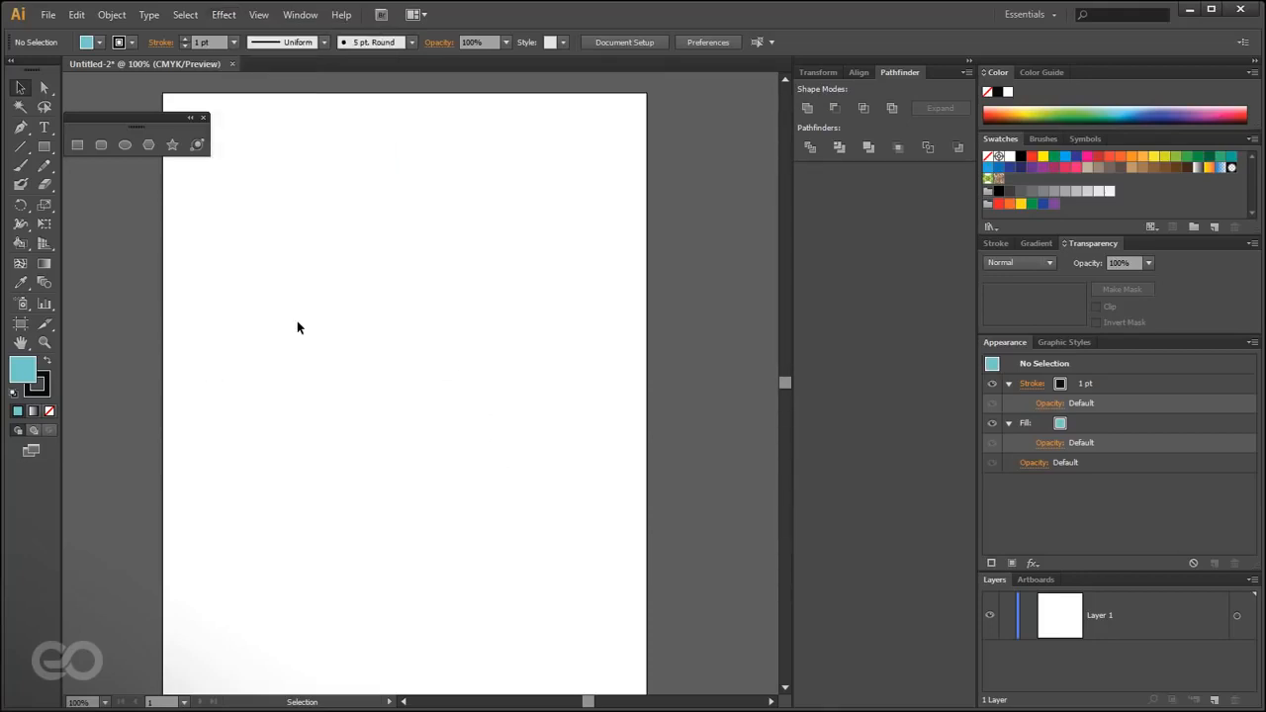
{"action": "left_click", "coordinate": [46, 16]}
{"action": "mouse_move", "coordinate": [195, 338]}
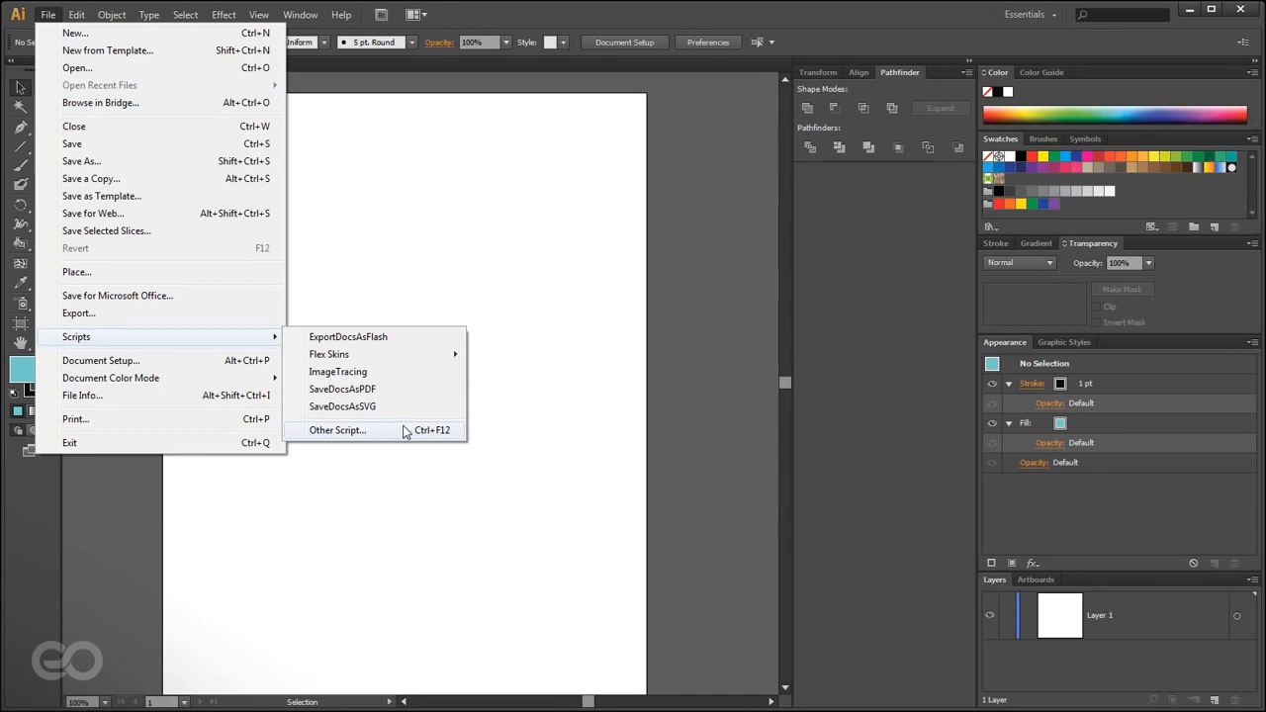
{"action": "left_click", "coordinate": [483, 513]}
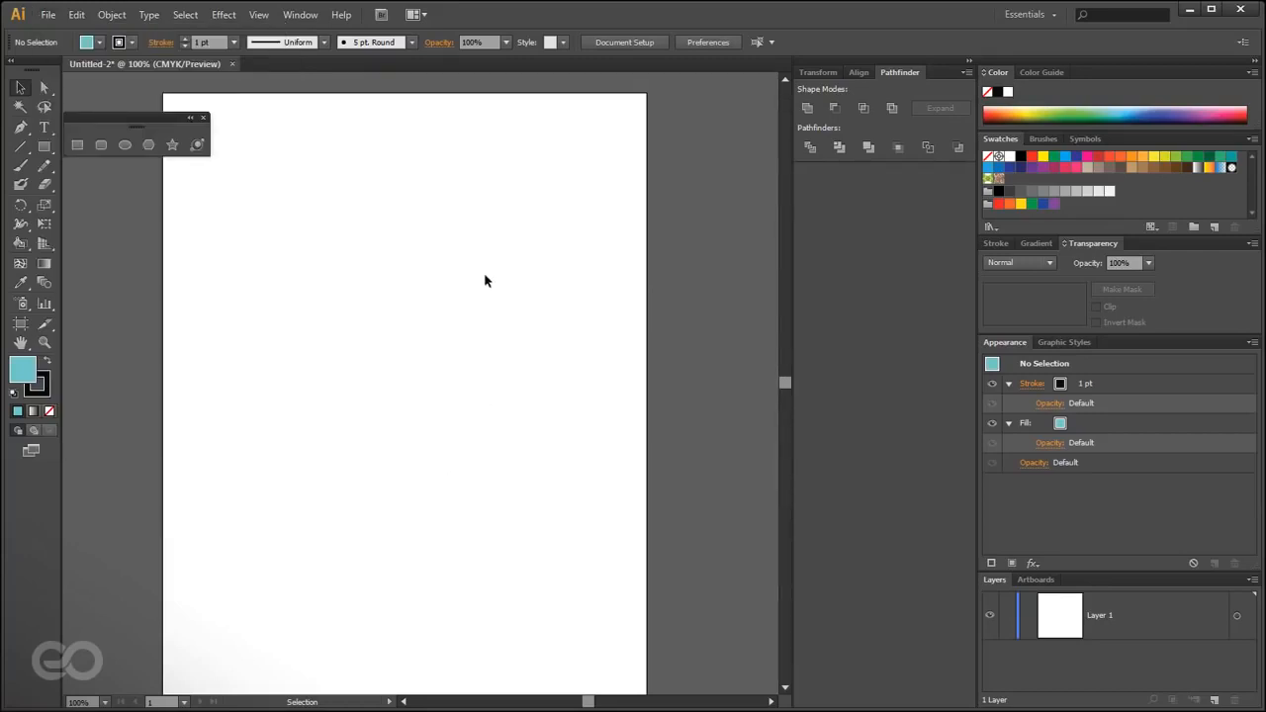
{"action": "left_click", "coordinate": [300, 15]}
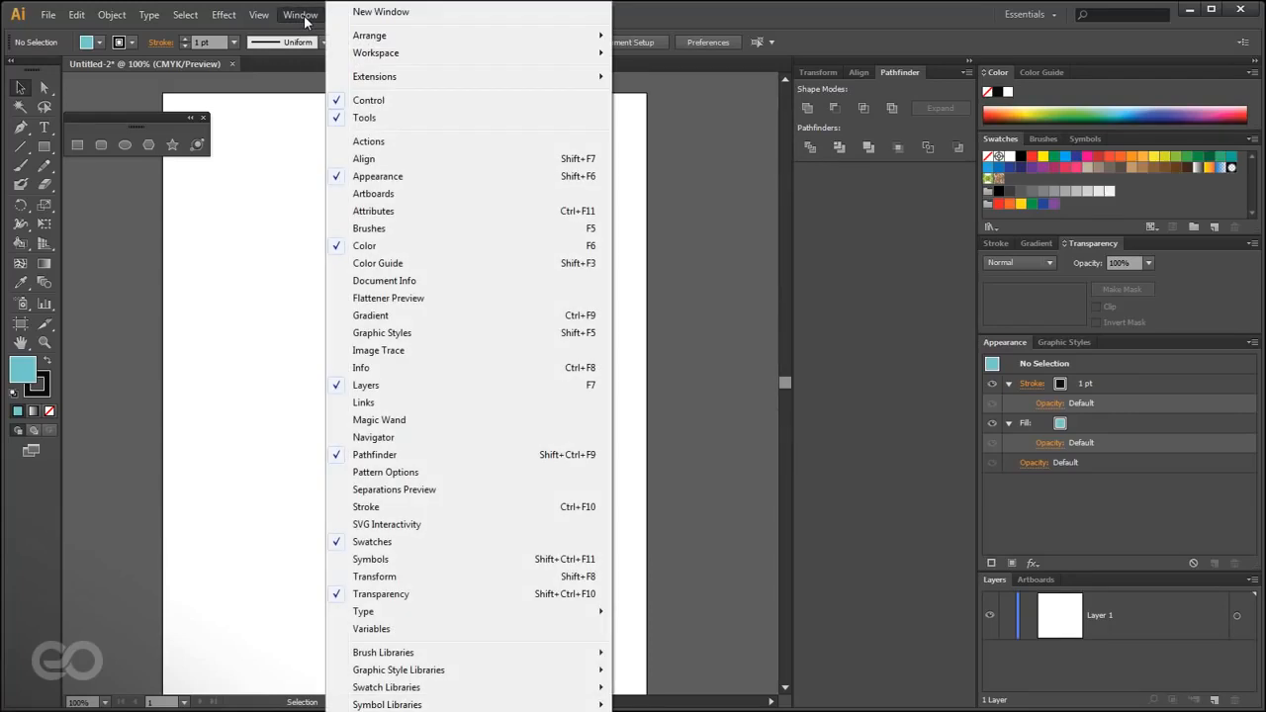
- Show the Actions panel, move it toward the artboard's right side and enlarge it to list all the default actions
{"action": "left_click", "coordinate": [384, 142]}
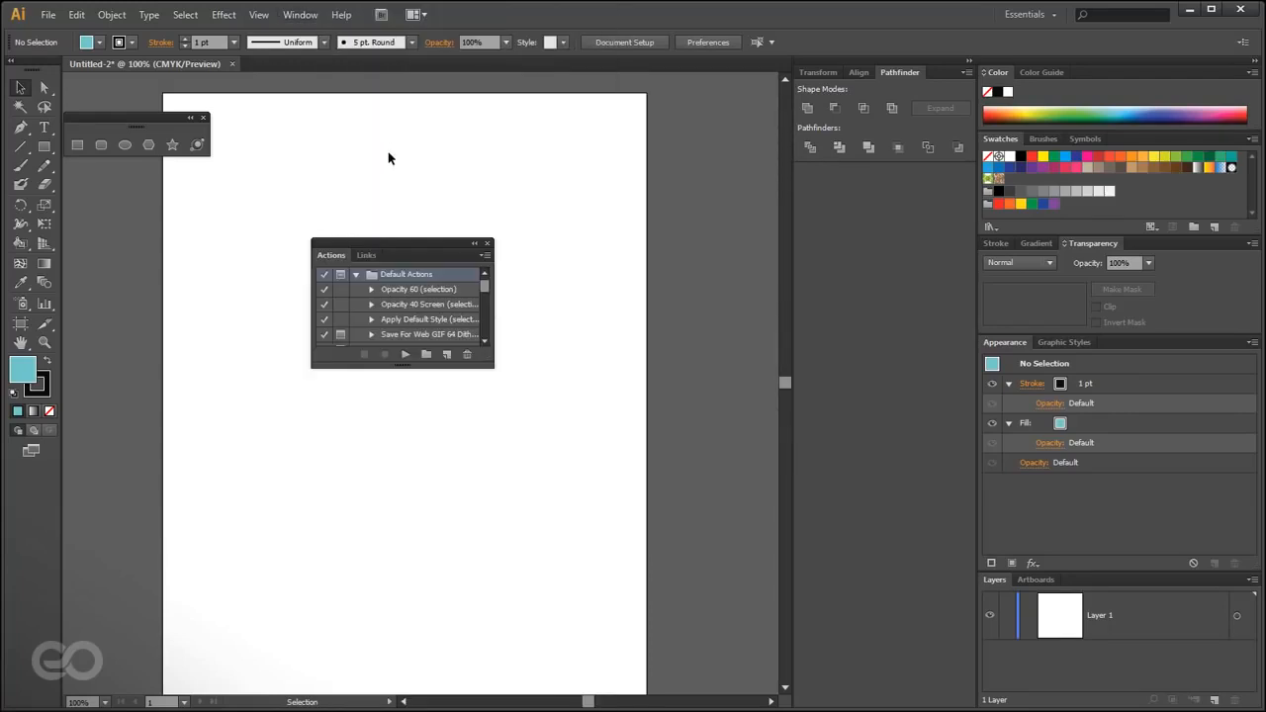
{"action": "left_click_drag", "start_coordinate": [420, 251], "coordinate": [680, 162]}
{"action": "left_click_drag", "start_coordinate": [744, 264], "coordinate": [773, 532]}
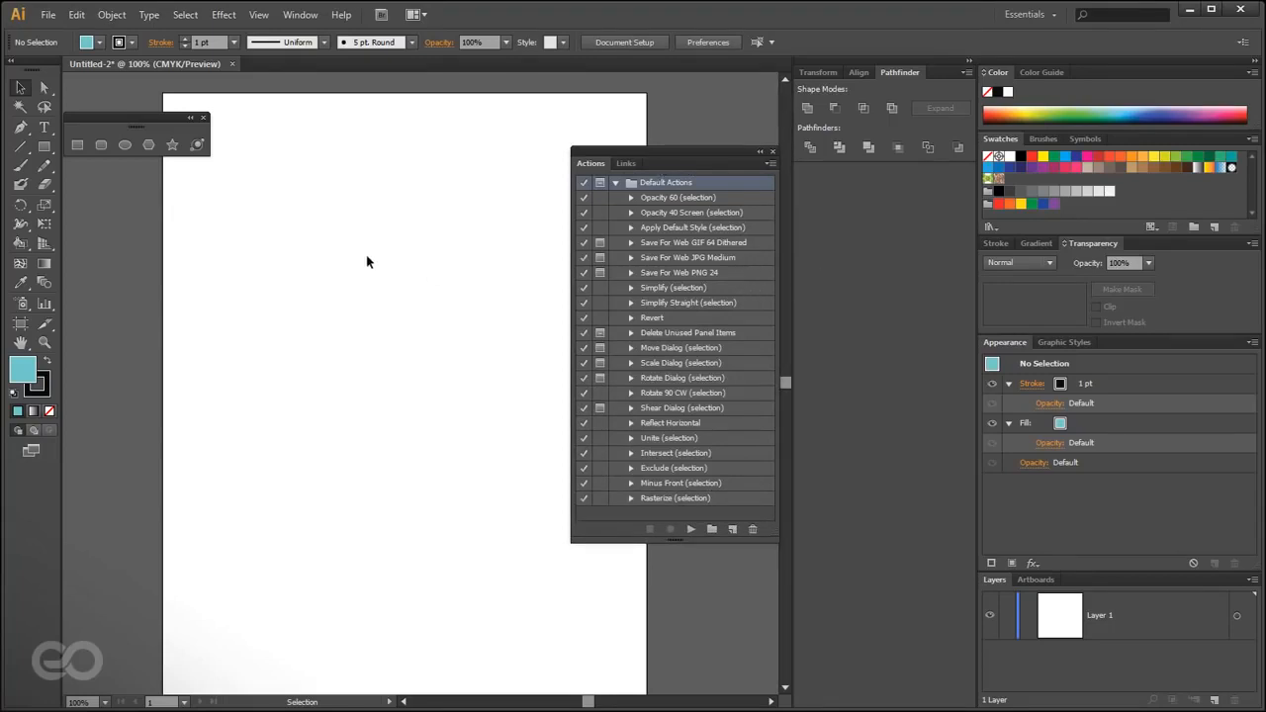
- Draw a teal rectangle about 318 × 347 px in the middle of the artboard
{"action": "key", "text": "m"}
{"action": "left_click_drag", "start_coordinate": [243, 237], "coordinate": [495, 511]}
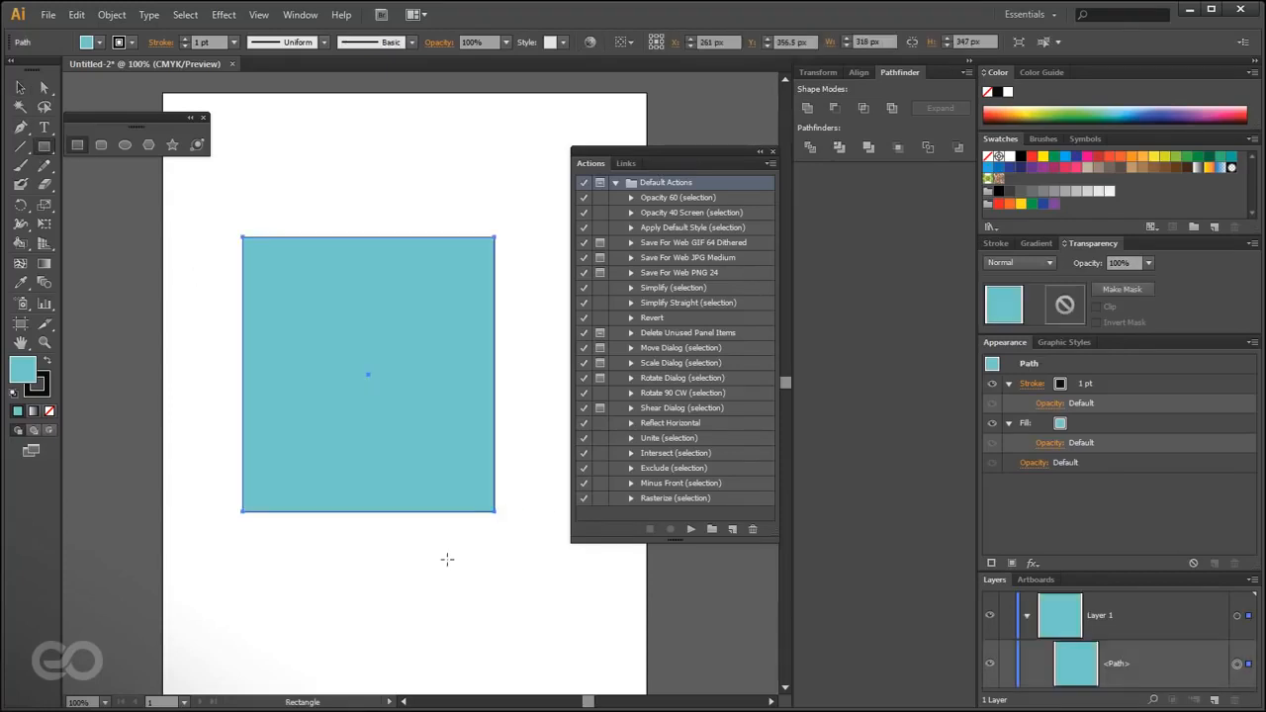
{"action": "left_click", "coordinate": [21, 88]}
- Expand the Opacity 60 action to its Transparency setting and play it on the rectangle, followed by the Opacity 40 Screen action
{"action": "left_click", "coordinate": [678, 199]}
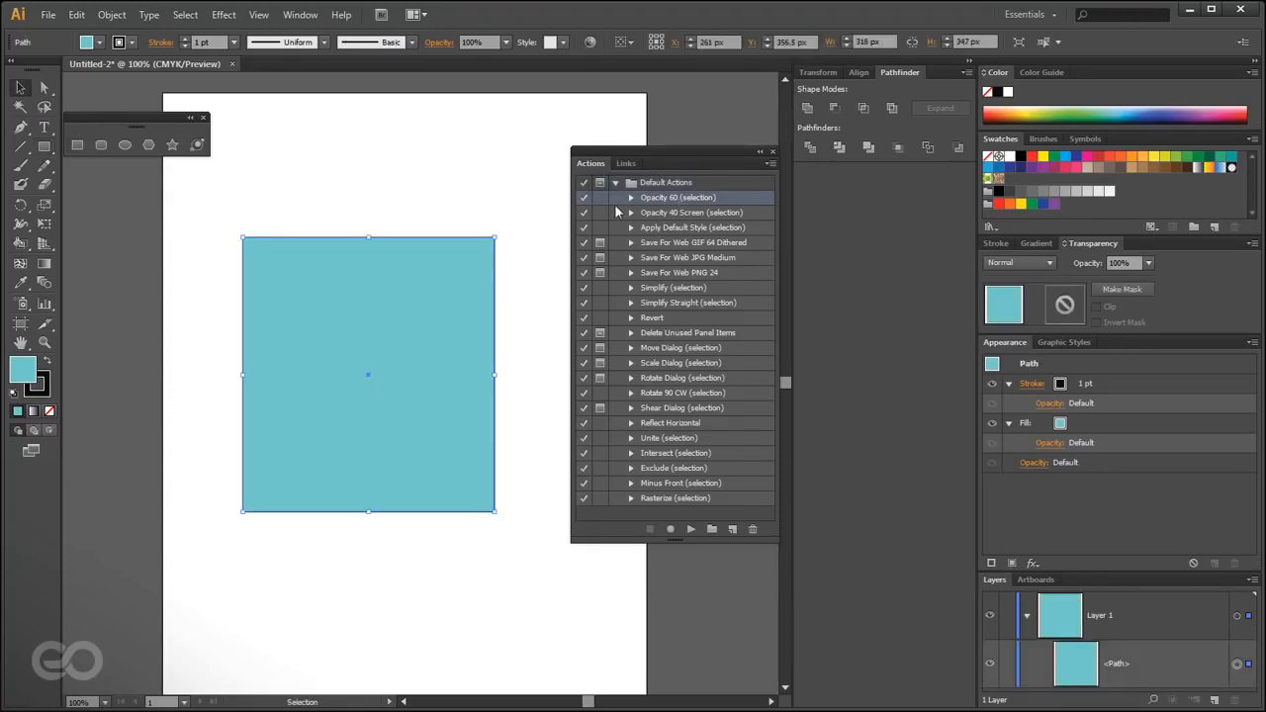
{"action": "left_click", "coordinate": [630, 197]}
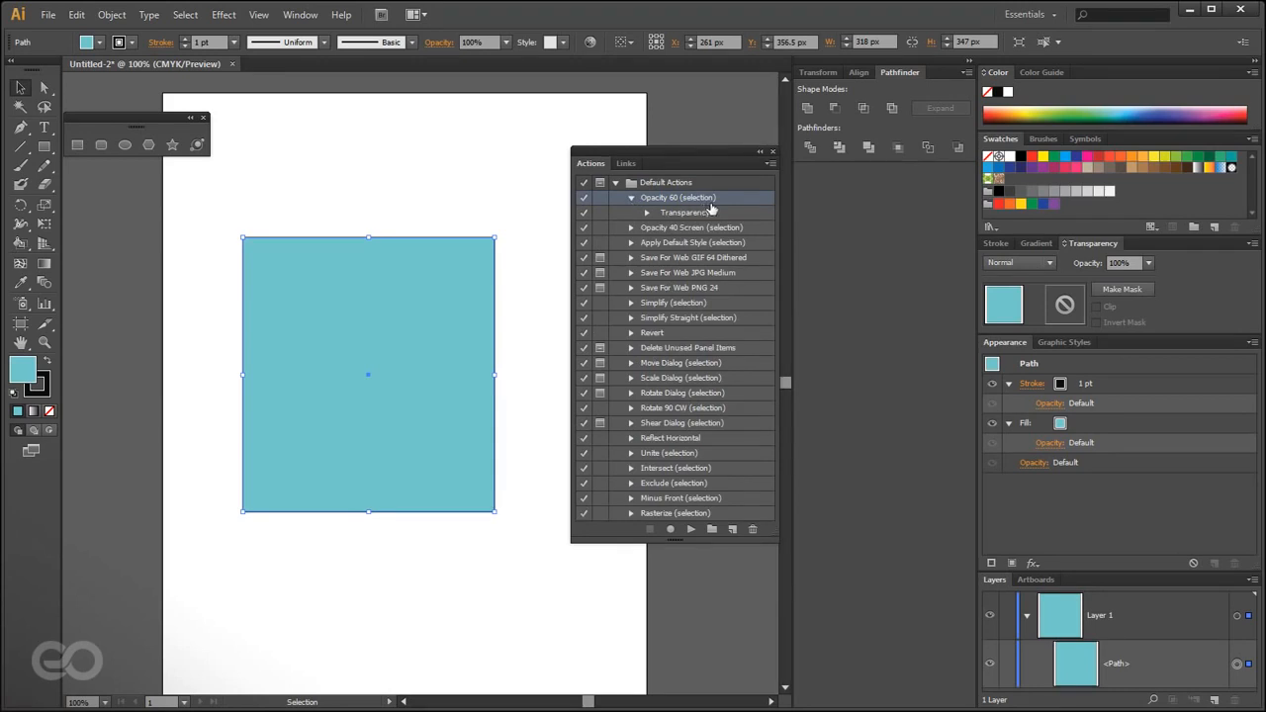
{"action": "left_click", "coordinate": [648, 214]}
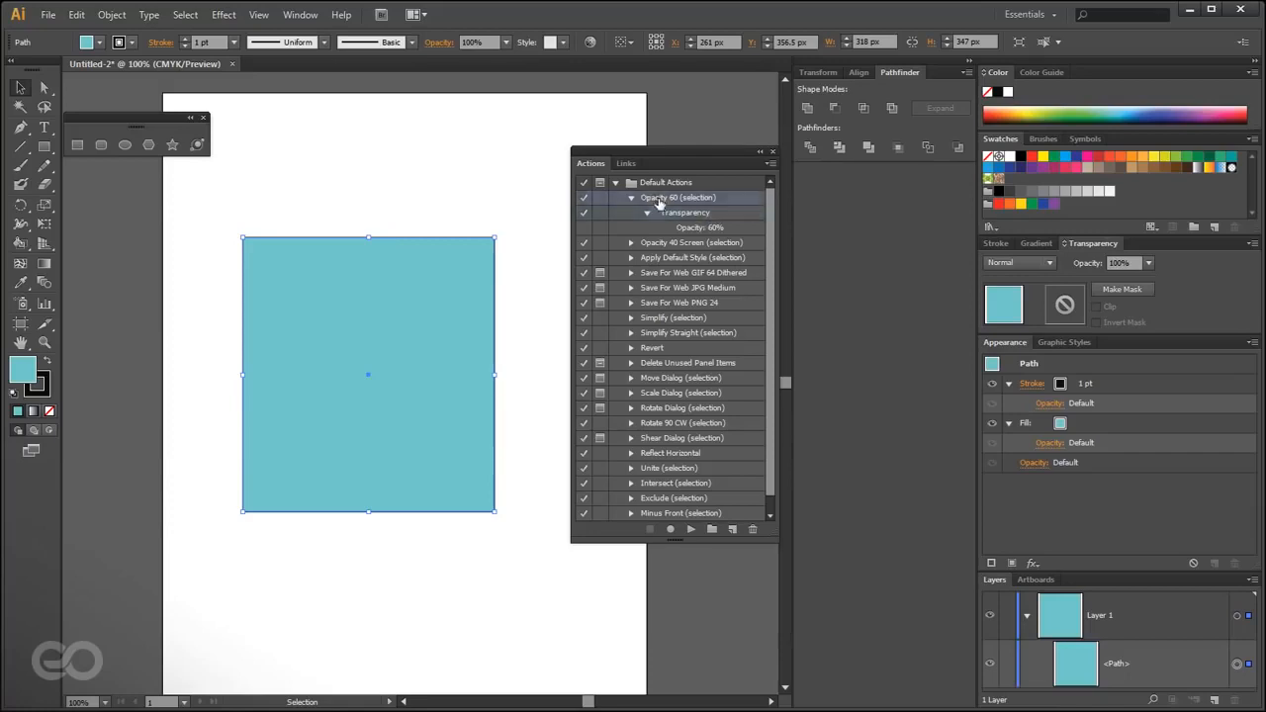
{"action": "left_click", "coordinate": [692, 529]}
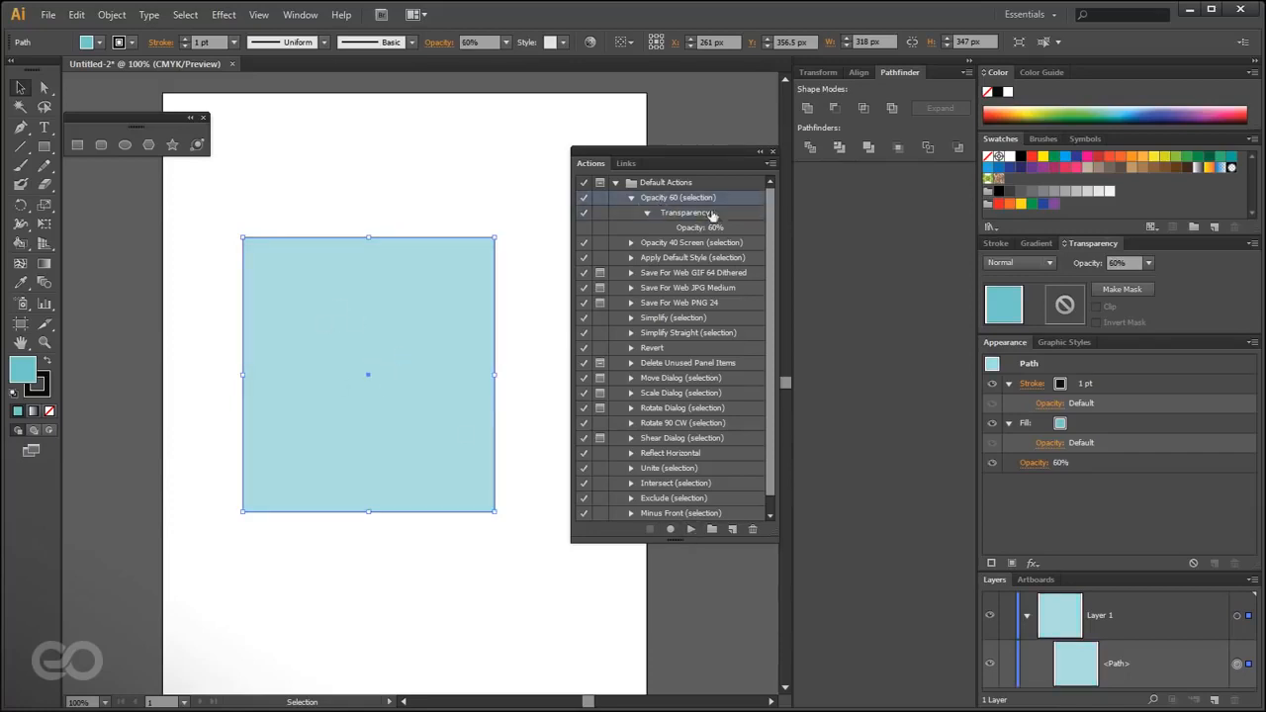
{"action": "left_click", "coordinate": [670, 245]}
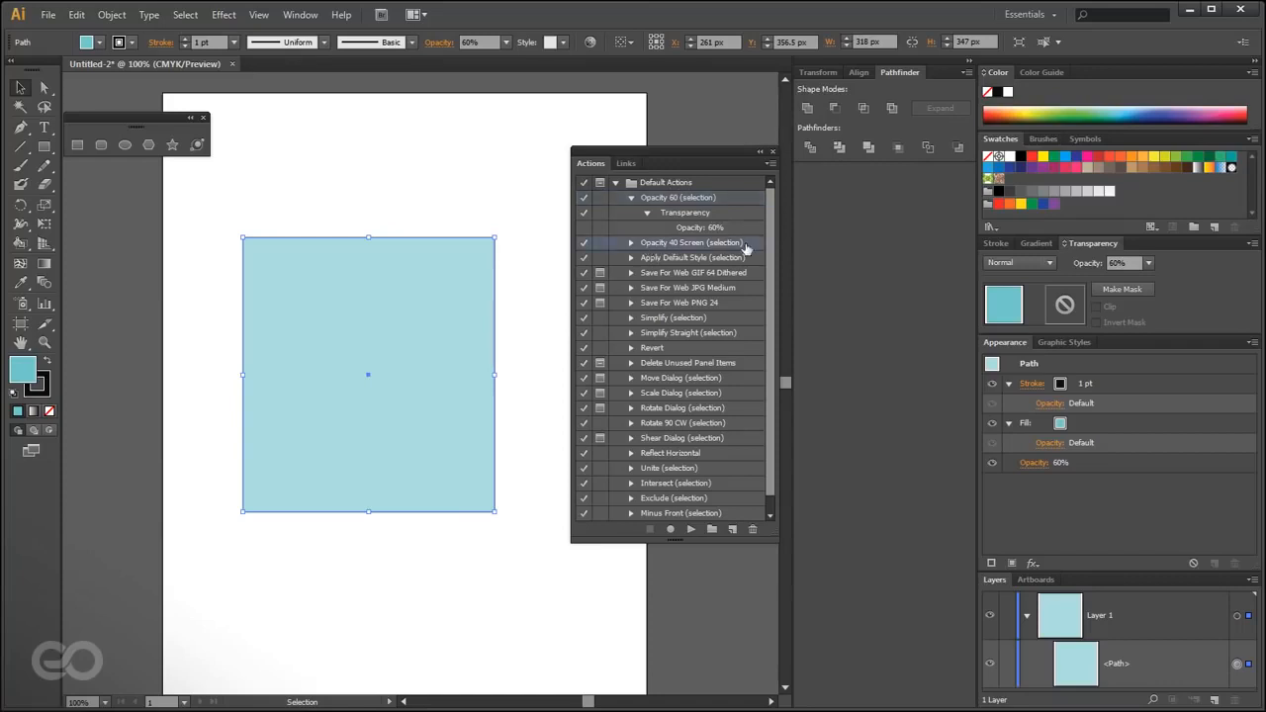
{"action": "left_click", "coordinate": [691, 531]}
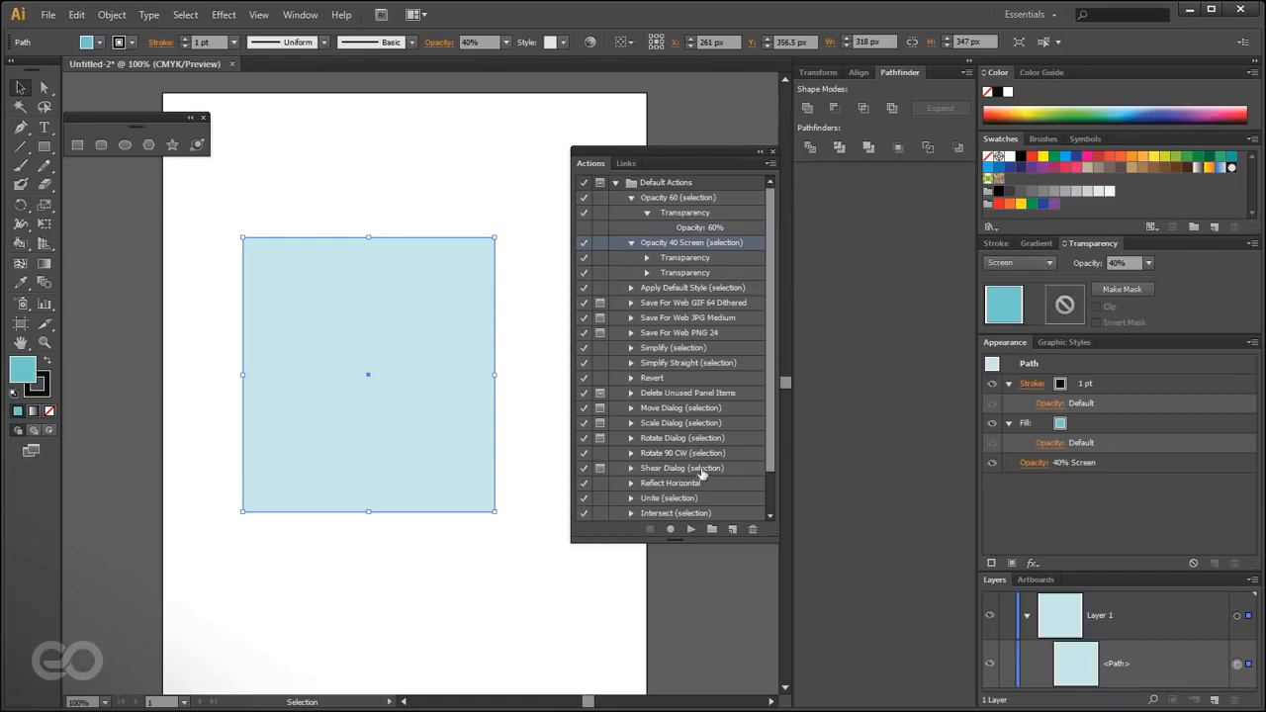
- Play the Reflect Horizontal action on the rectangle
{"action": "scroll", "coordinate": [703, 475], "scroll_direction": "down", "scroll_amount": 1}
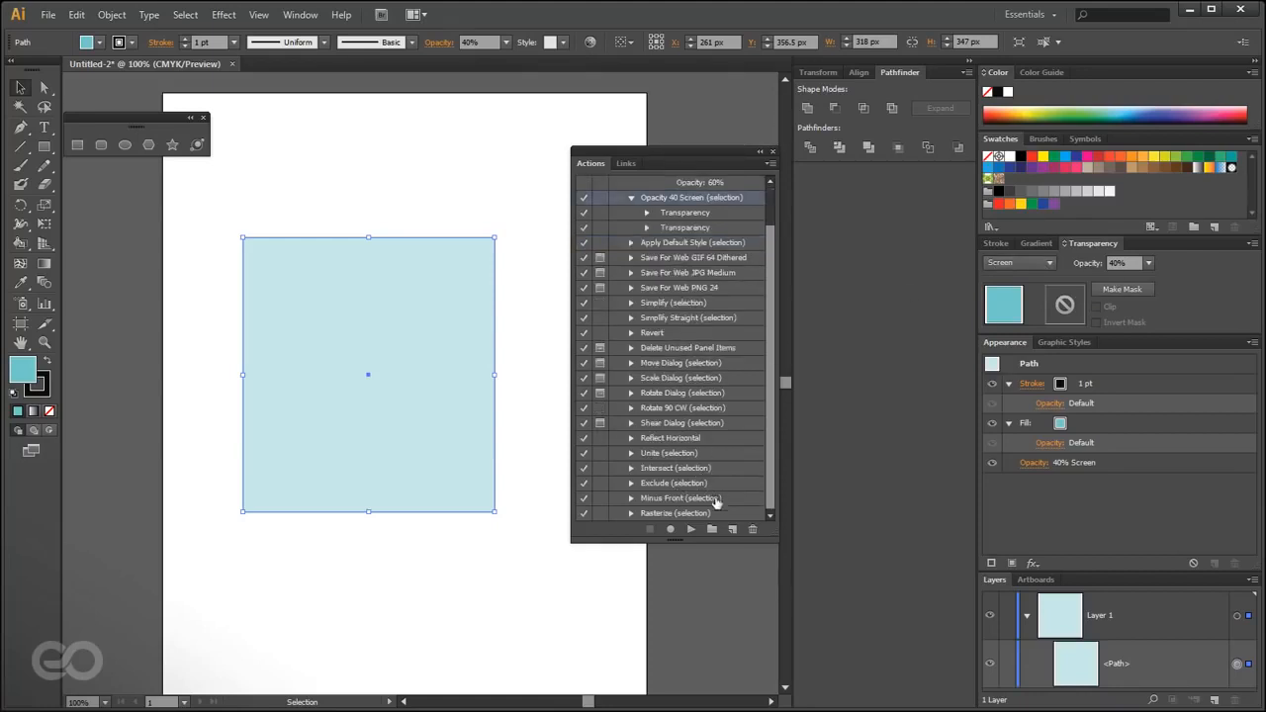
{"action": "left_click", "coordinate": [678, 438]}
{"action": "left_click", "coordinate": [690, 530]}
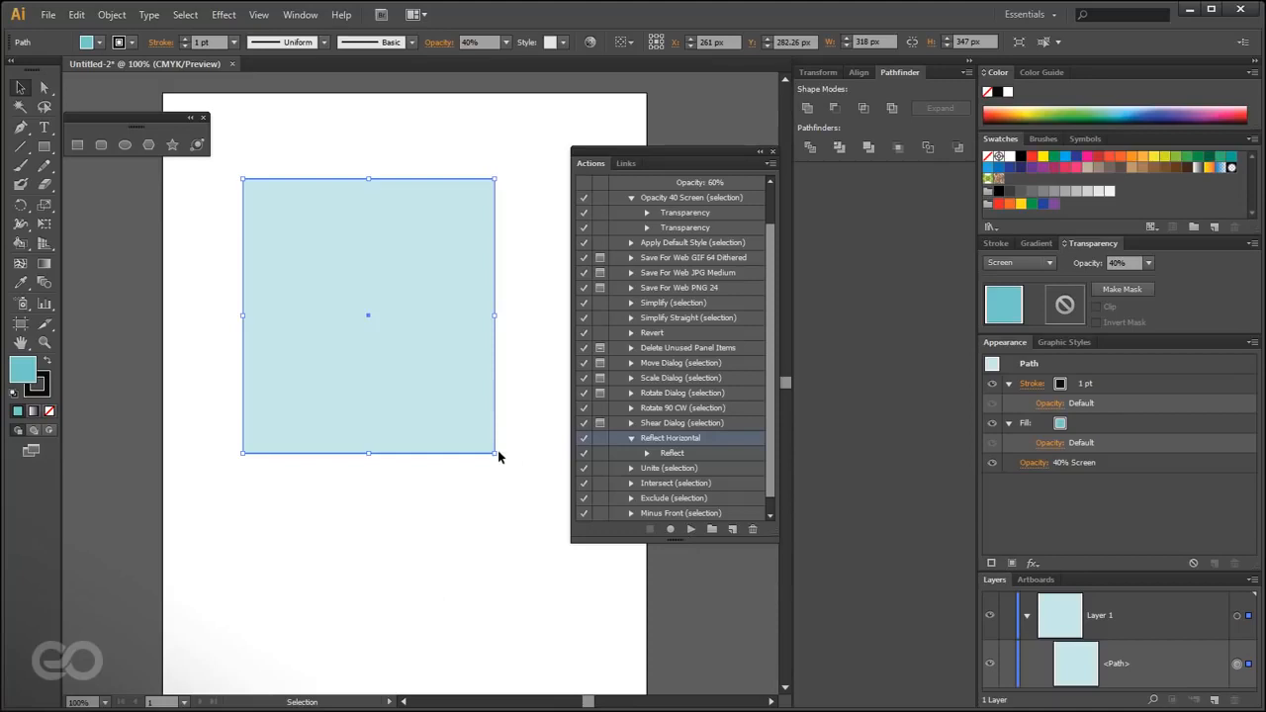
- Rotate the rectangle counterclockwise into a diamond, play Reflect Horizontal on it again and reselect it
{"action": "left_click_drag", "start_coordinate": [498, 461], "coordinate": [545, 333]}
{"action": "left_click", "coordinate": [691, 529]}
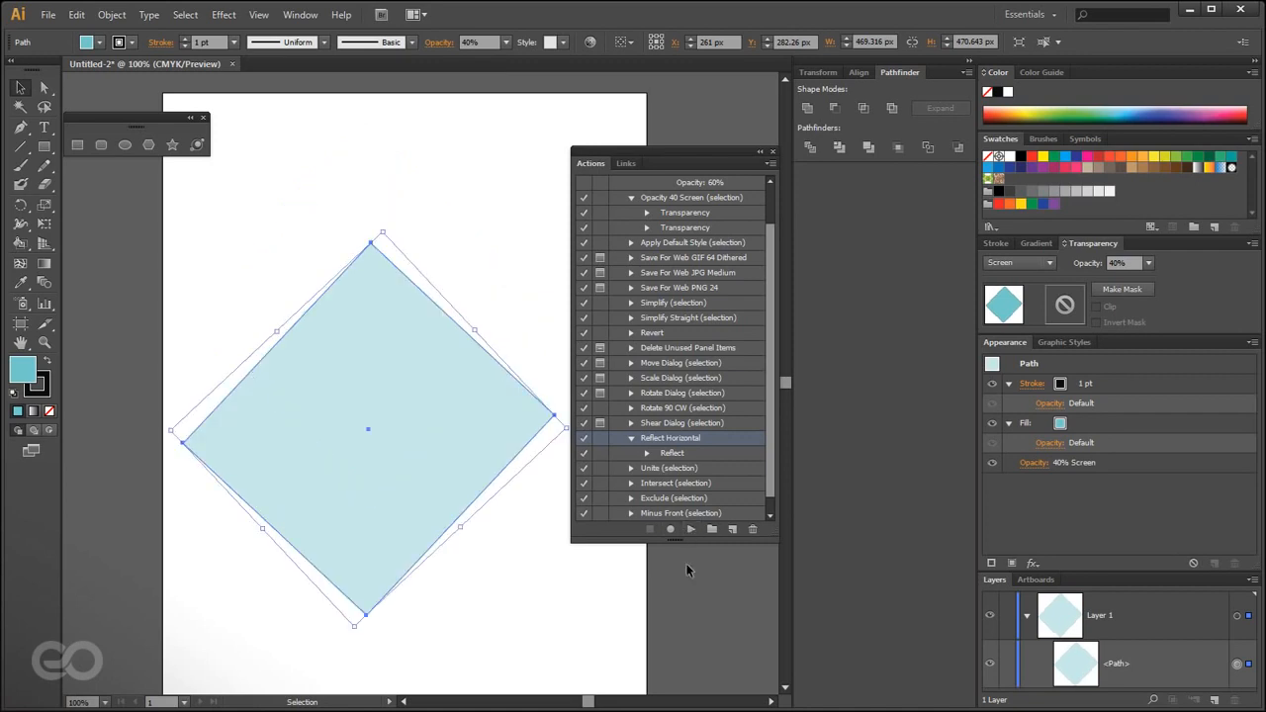
{"action": "left_click", "coordinate": [472, 613]}
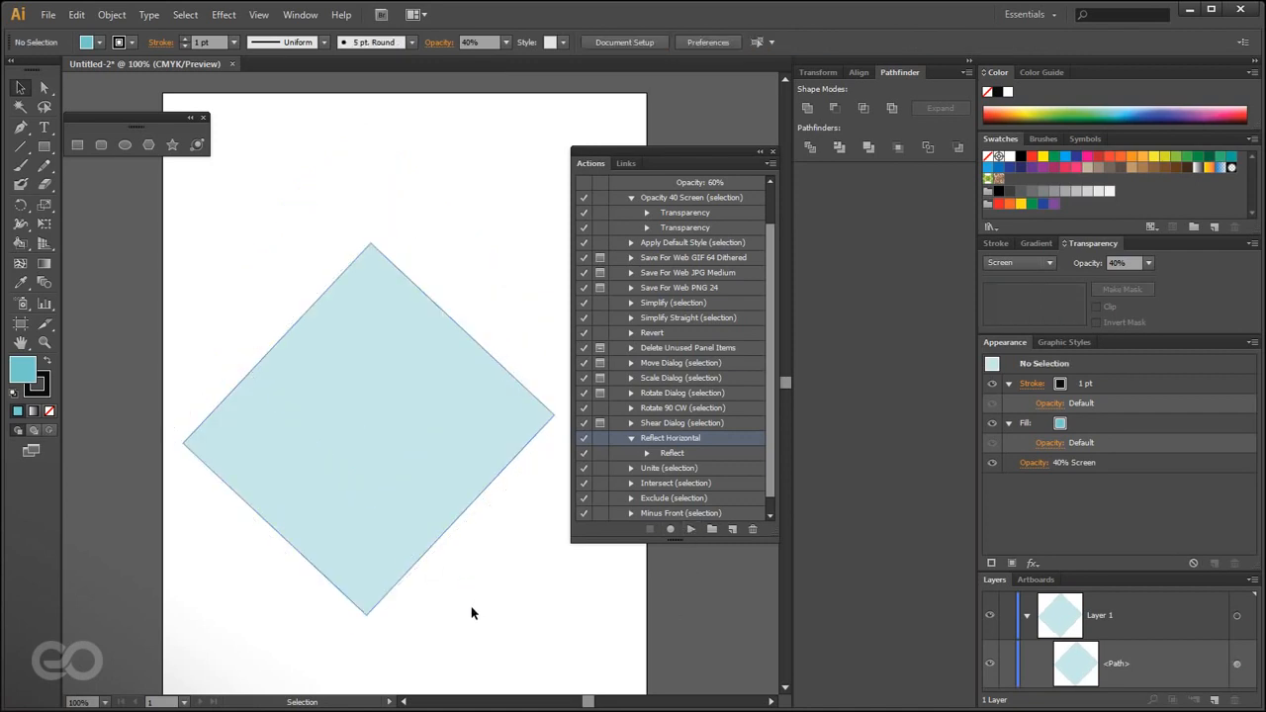
{"action": "left_click", "coordinate": [428, 510]}
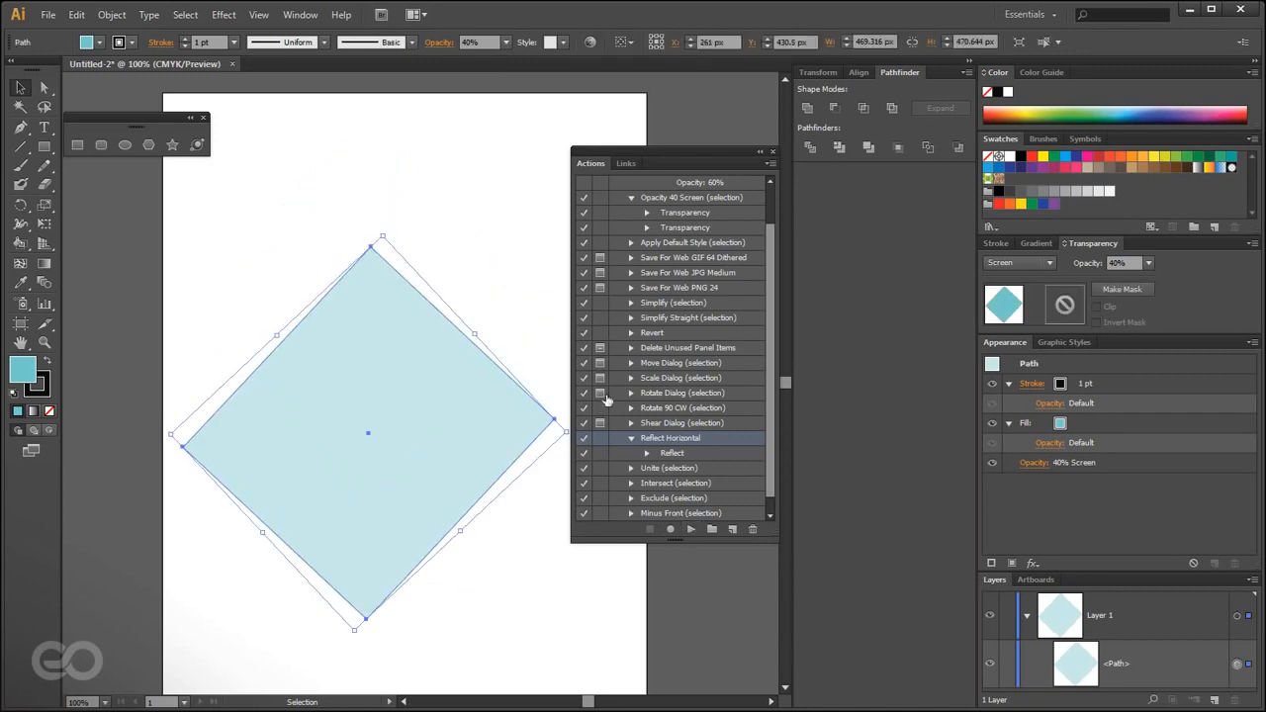
- Start recording into the Reflect Horizontal action and set the diamond's overall opacity to 100%
{"action": "scroll", "coordinate": [678, 491], "scroll_direction": "up", "scroll_amount": 1}
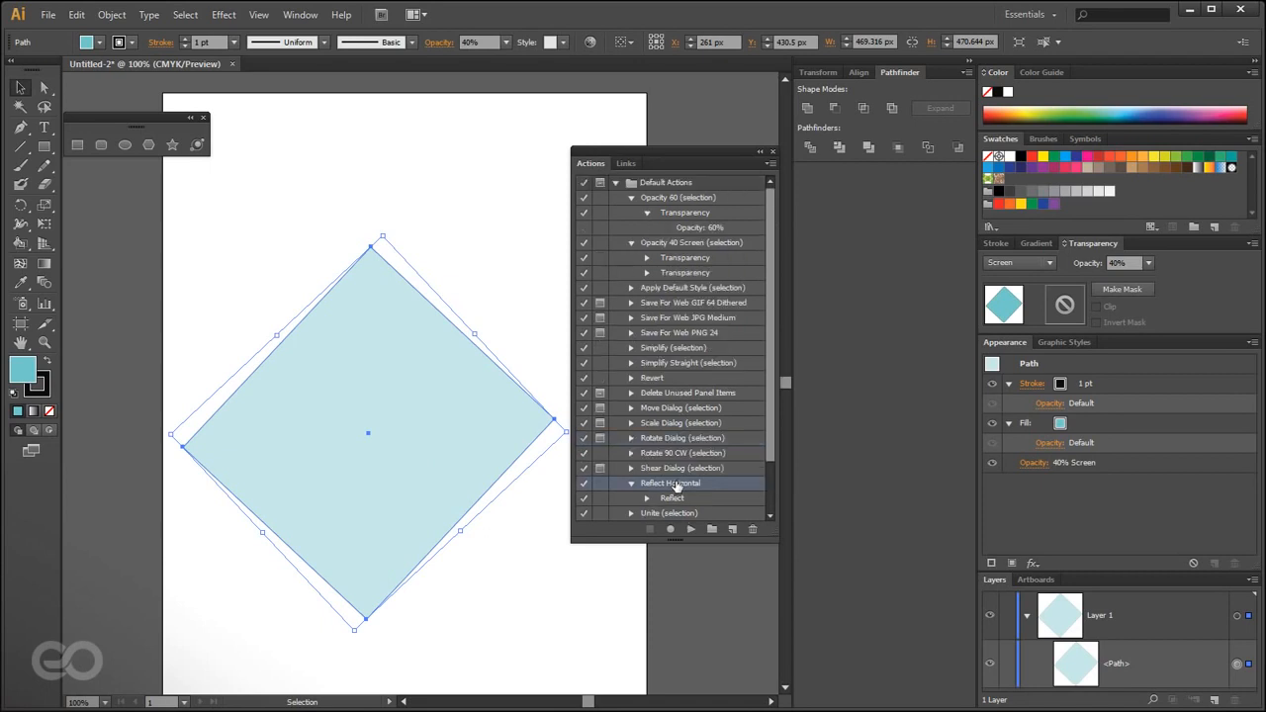
{"action": "left_click", "coordinate": [672, 530]}
{"action": "left_click", "coordinate": [1029, 463]}
{"action": "left_click", "coordinate": [1037, 493]}
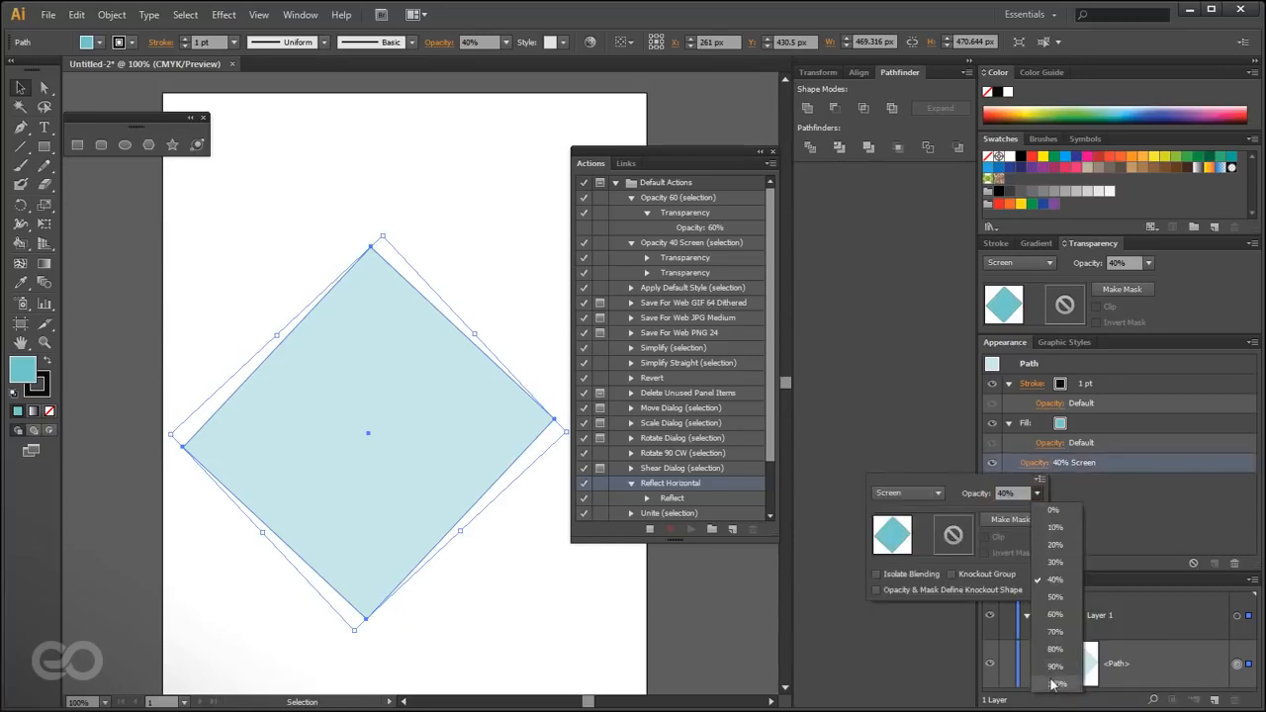
{"action": "left_click", "coordinate": [1054, 684]}
{"action": "left_click", "coordinate": [1097, 493]}
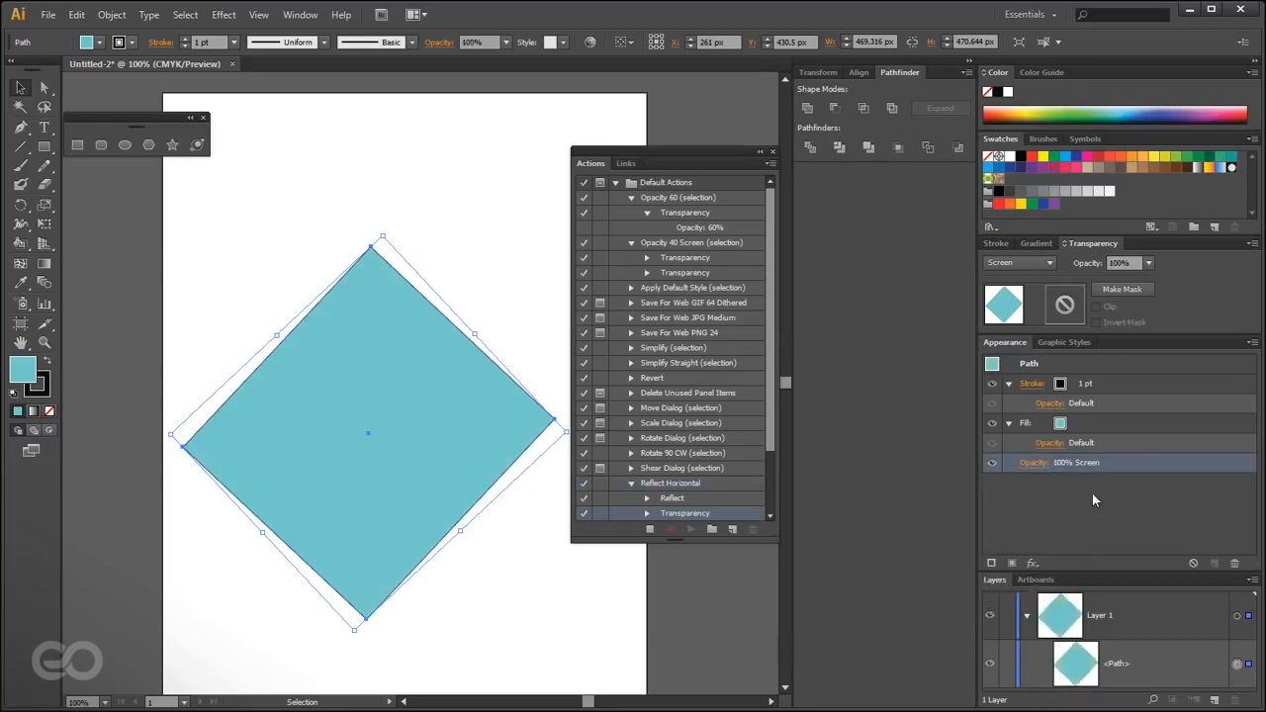
- Finish recording the action with the diamond's stroke removed and its fill set to the black swatch
{"action": "left_click", "coordinate": [1097, 383]}
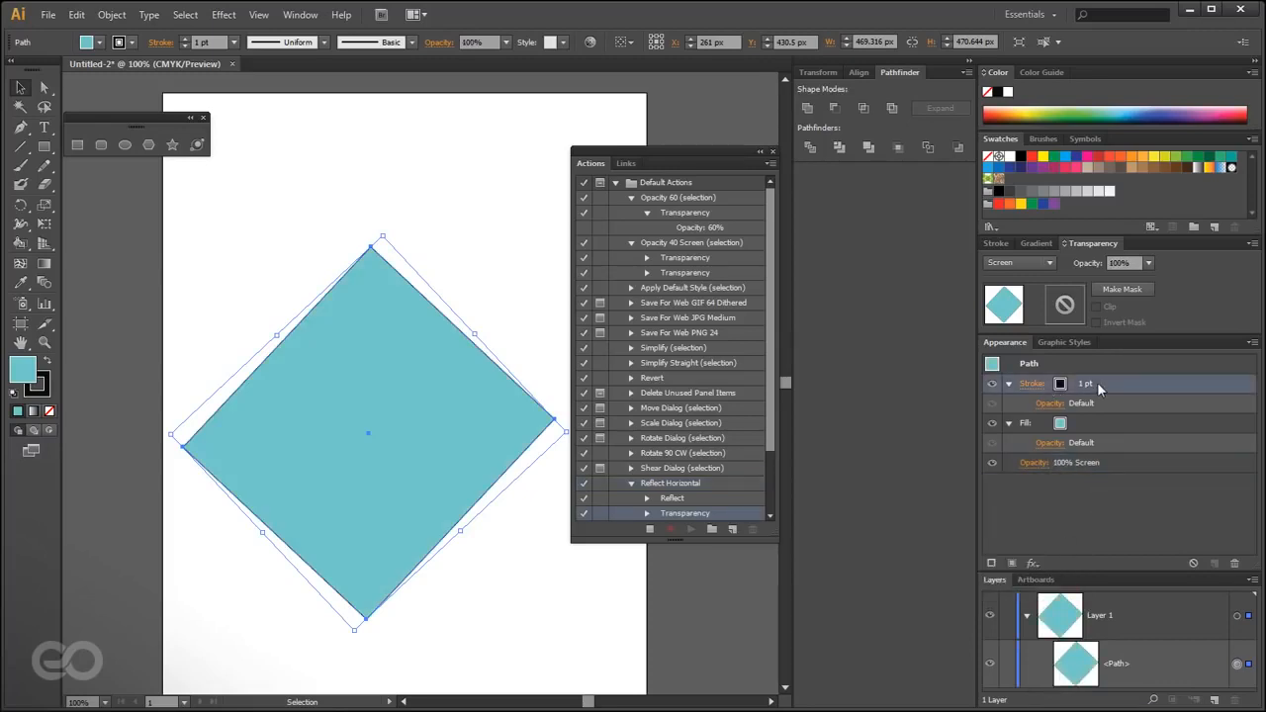
{"action": "left_click", "coordinate": [1235, 564]}
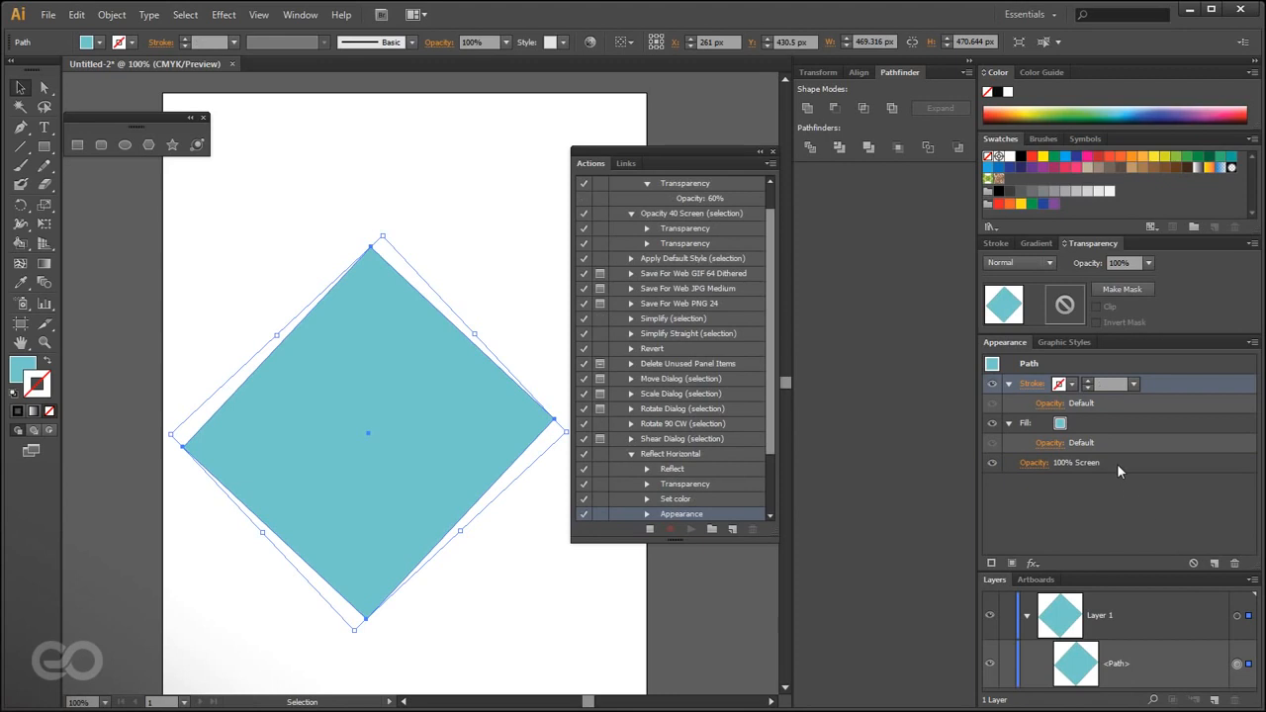
{"action": "left_click", "coordinate": [1095, 419]}
{"action": "left_click", "coordinate": [1062, 424]}
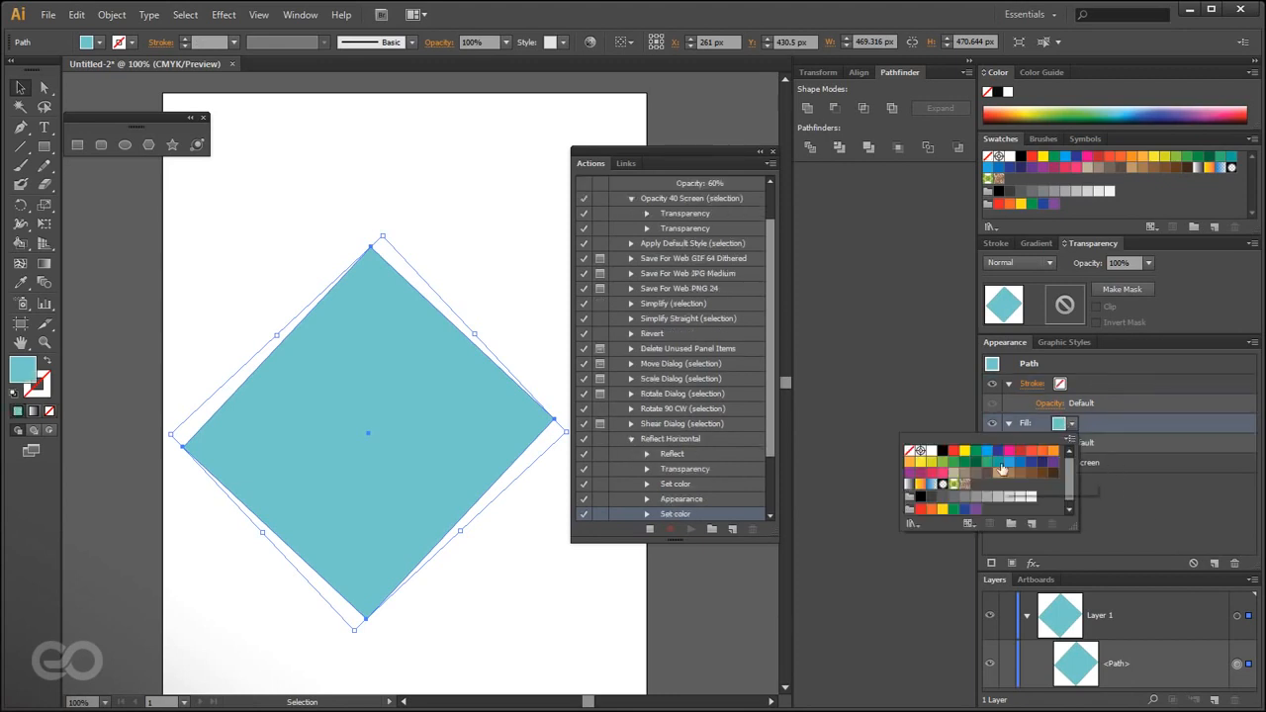
{"action": "left_click", "coordinate": [942, 451]}
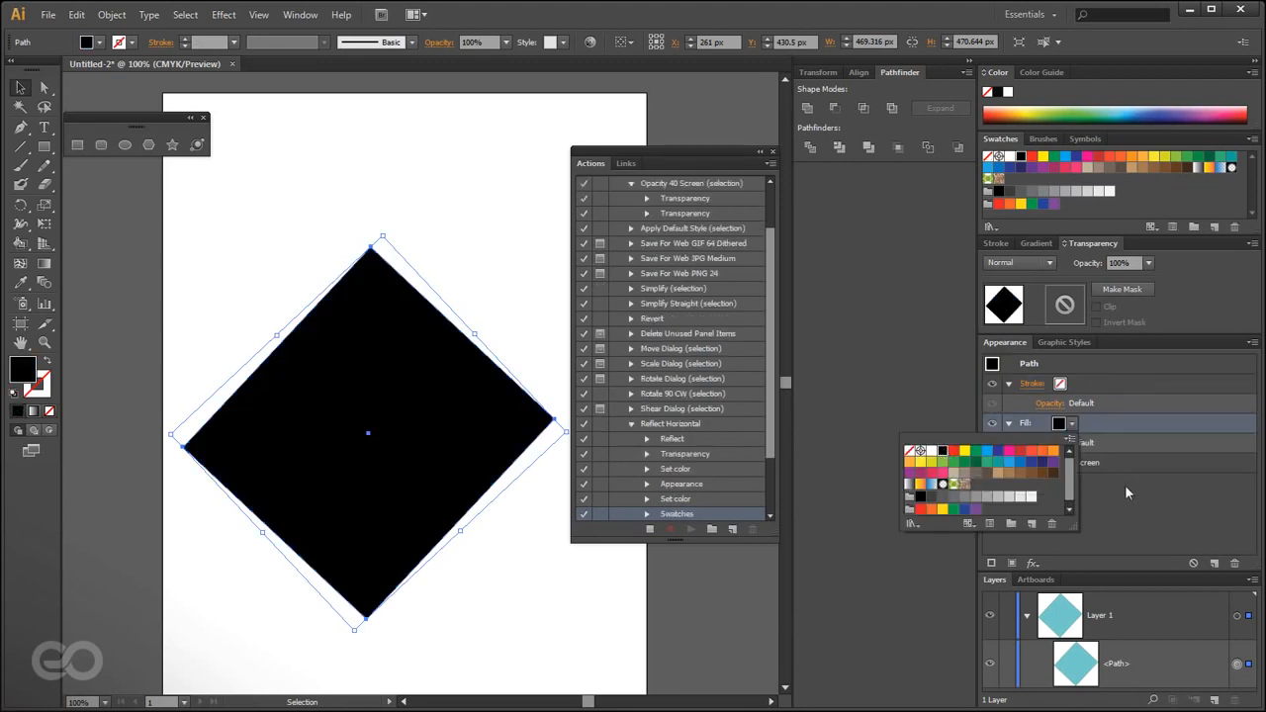
{"action": "left_click", "coordinate": [650, 531]}
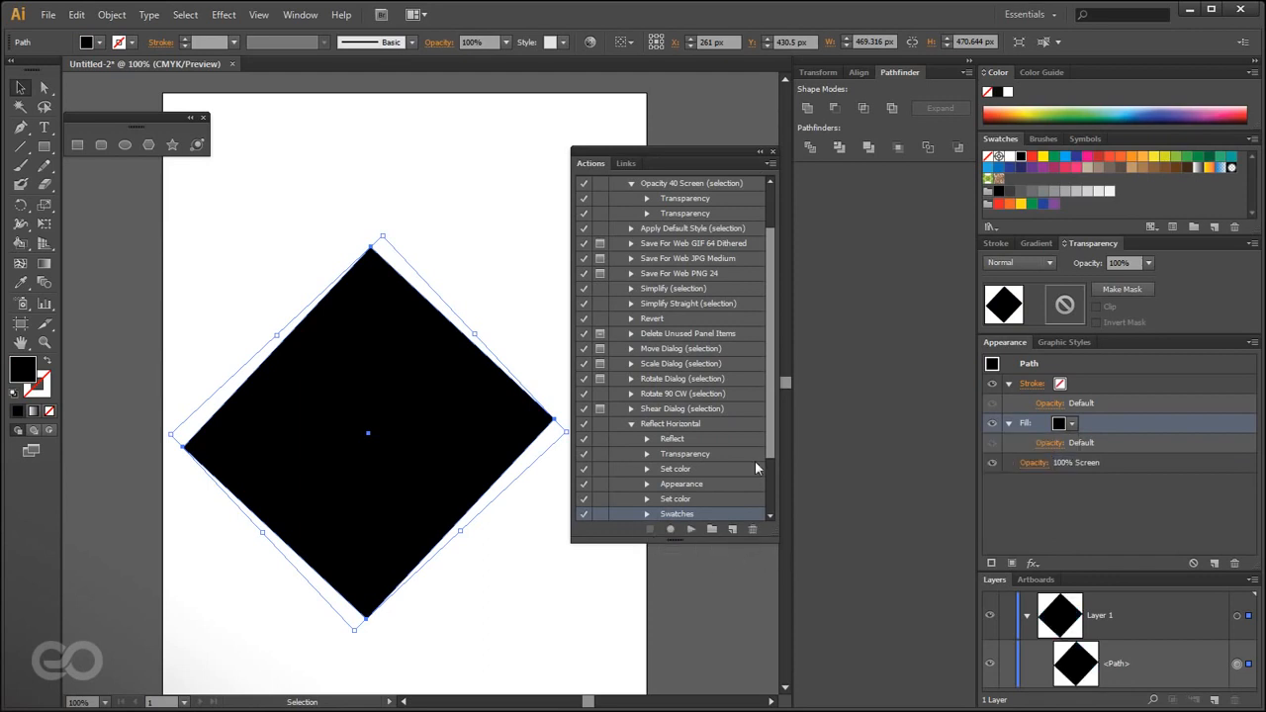
- Examine the Reflect step's angle, copy and origin settings within the Reflect Horizontal action
{"action": "scroll", "coordinate": [769, 441], "scroll_direction": "down", "scroll_amount": 3}
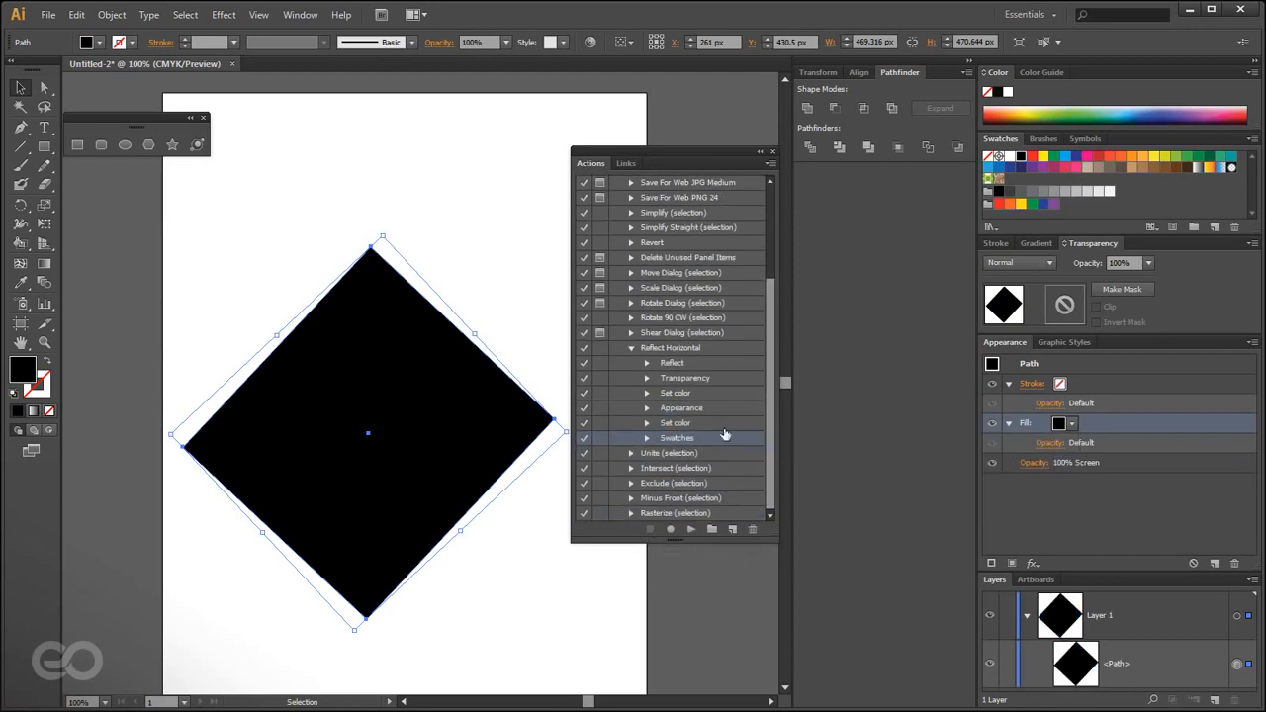
{"action": "left_click", "coordinate": [647, 363]}
{"action": "left_click", "coordinate": [645, 362]}
{"action": "left_click", "coordinate": [649, 351]}
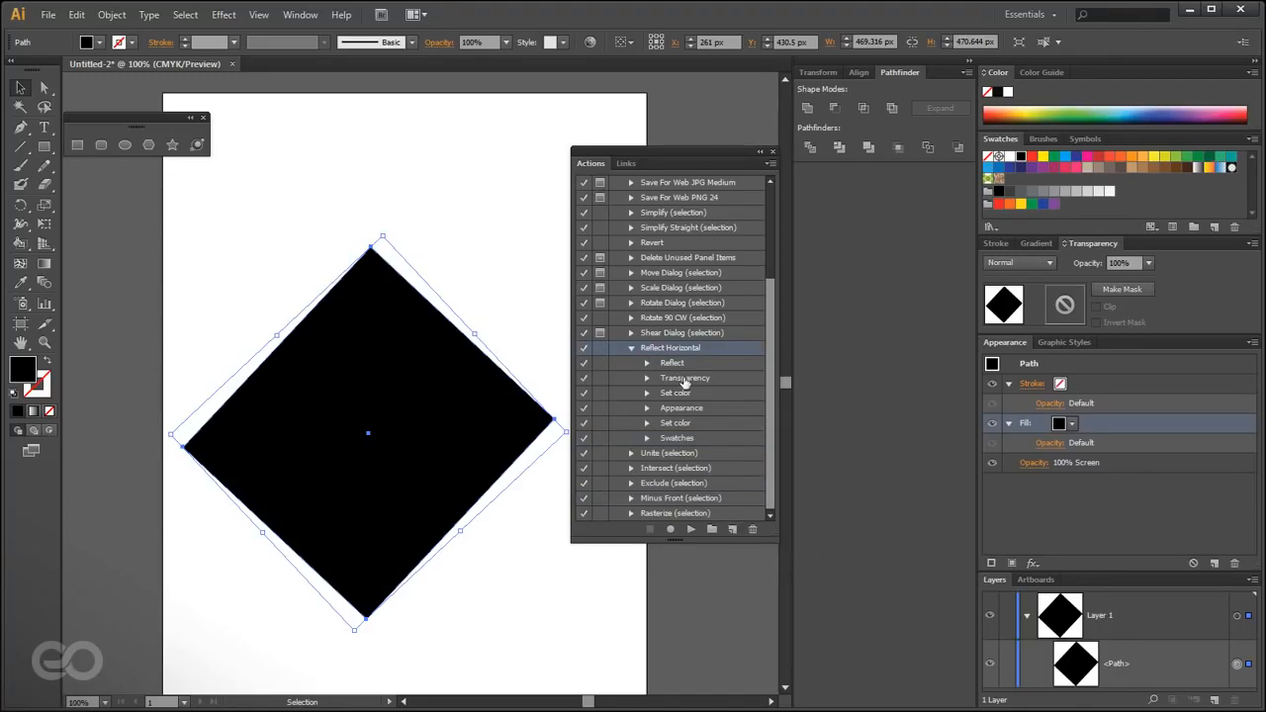
{"action": "left_click", "coordinate": [648, 363]}
{"action": "left_click", "coordinate": [674, 366]}
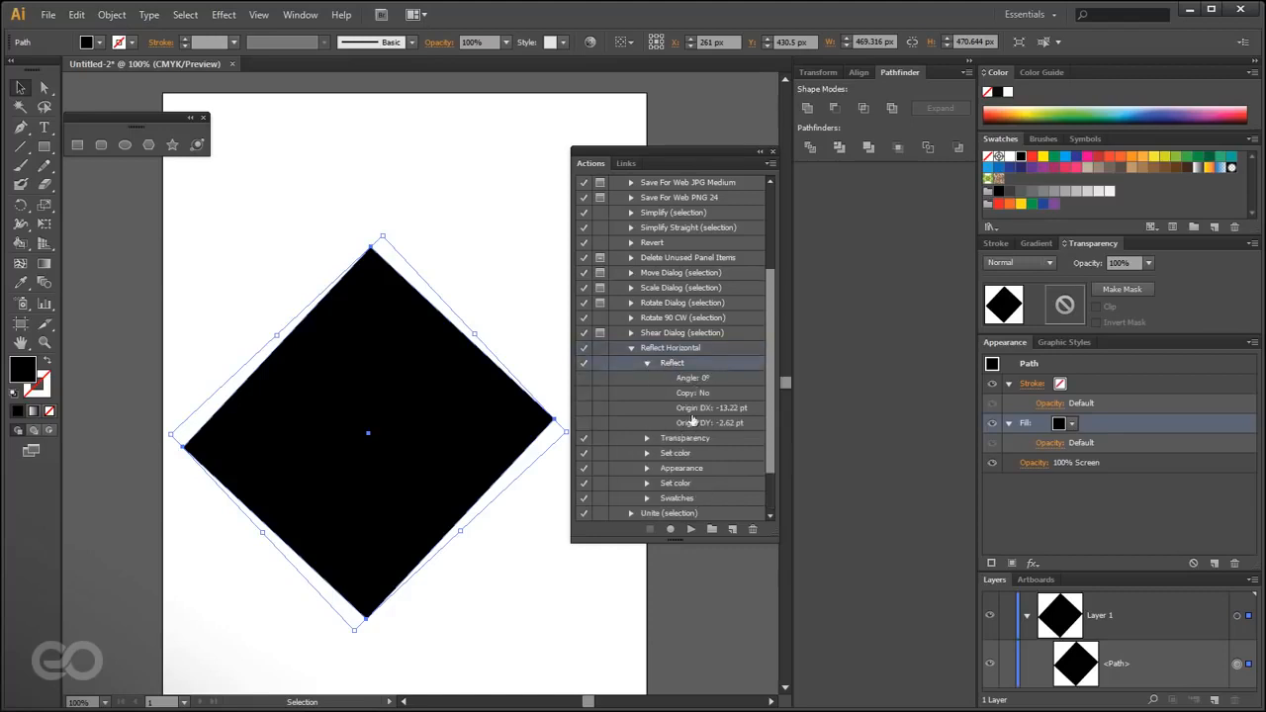
{"action": "left_click", "coordinate": [647, 363]}
- Examine the Transparency, Set color, Appearance and Swatches steps recorded in the Reflect Horizontal action
{"action": "left_click", "coordinate": [648, 378]}
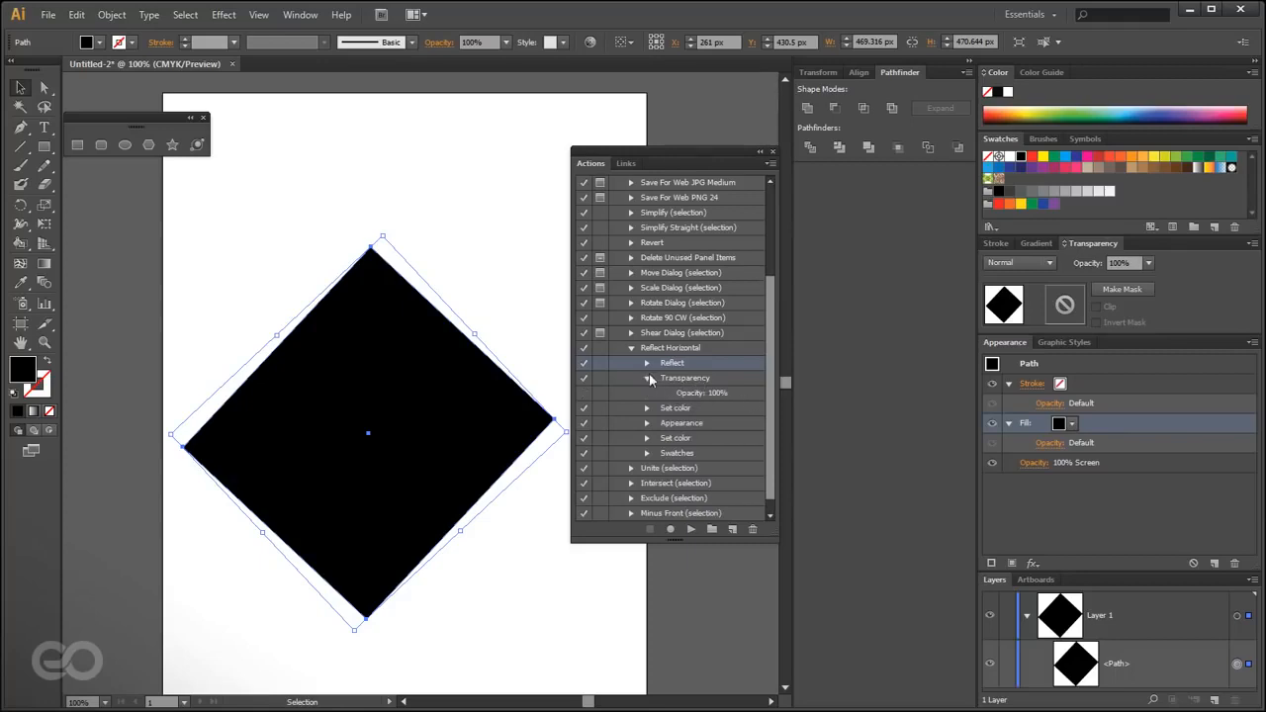
{"action": "left_click", "coordinate": [646, 381]}
{"action": "left_click", "coordinate": [647, 391]}
{"action": "left_click", "coordinate": [647, 394]}
{"action": "left_click", "coordinate": [648, 407]}
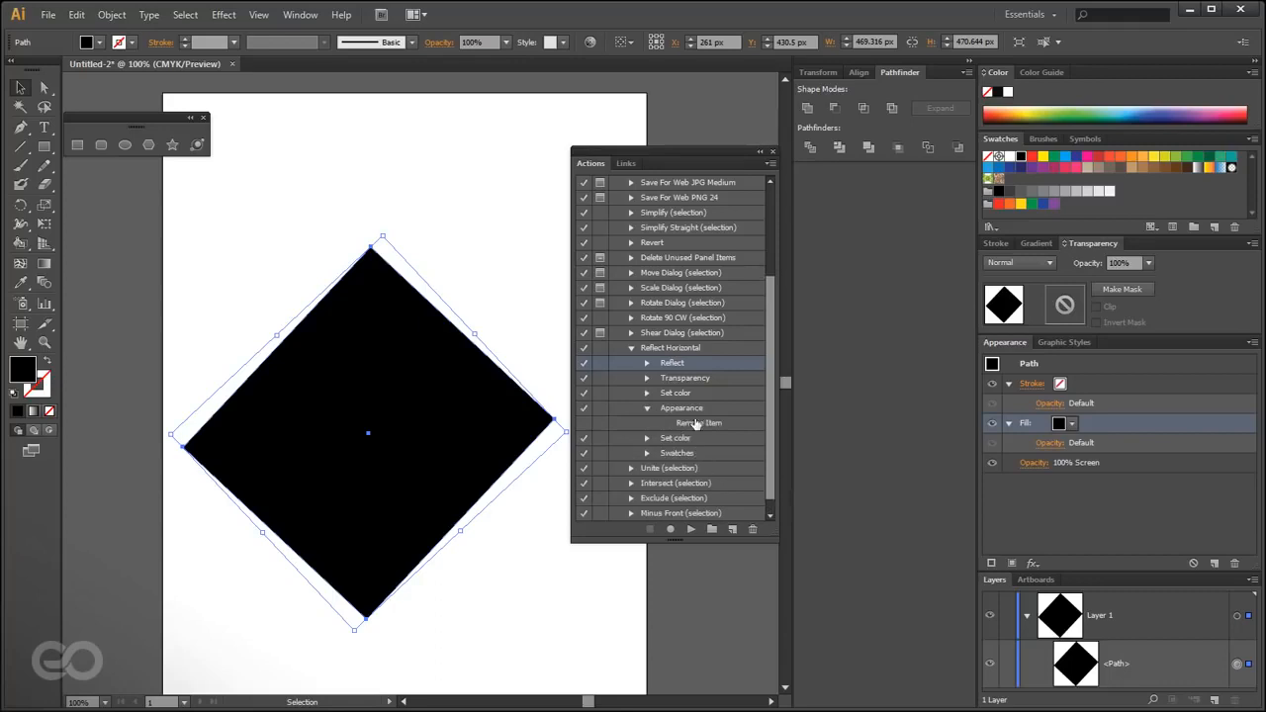
{"action": "left_click", "coordinate": [648, 408]}
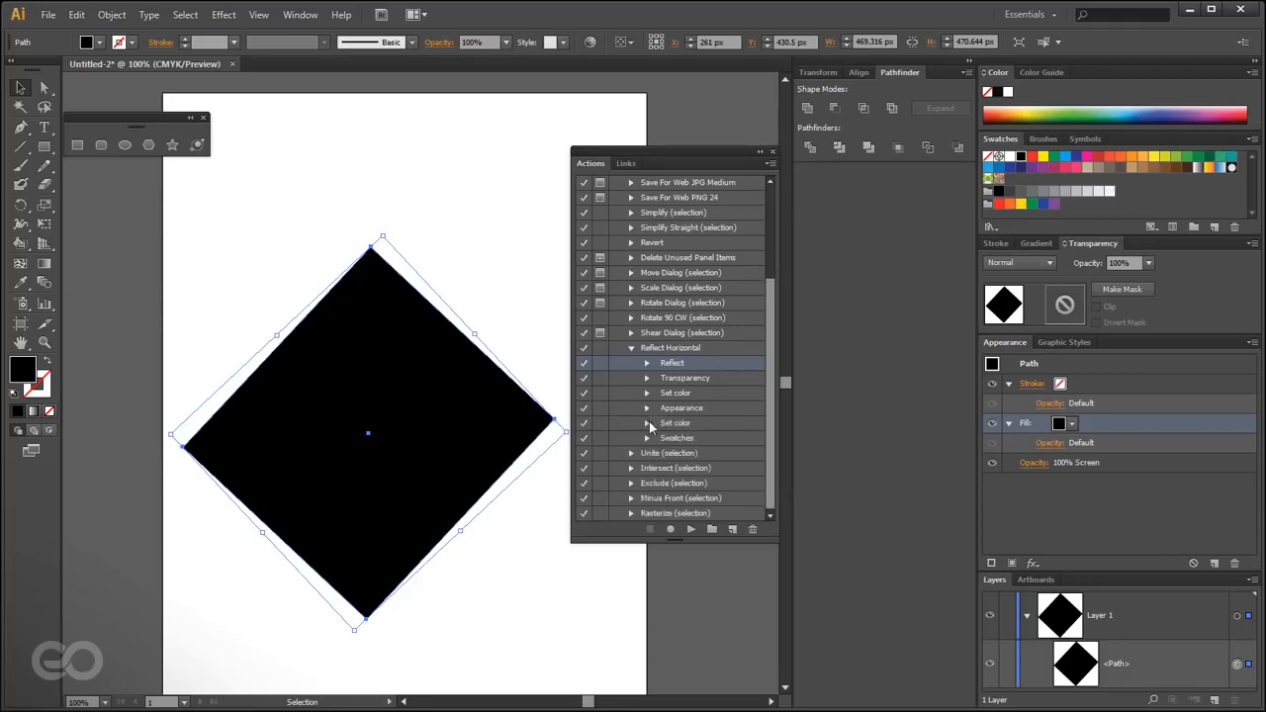
{"action": "left_click", "coordinate": [647, 422]}
{"action": "left_click", "coordinate": [648, 423]}
{"action": "left_click", "coordinate": [648, 438]}
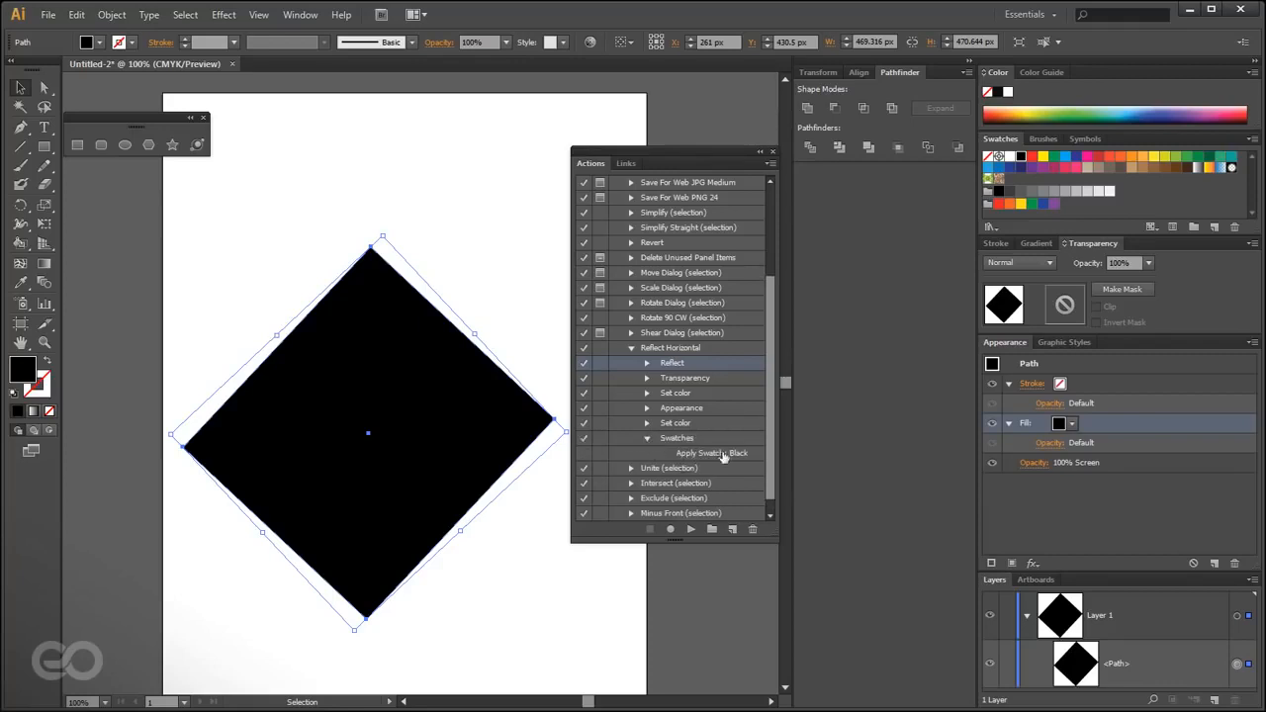
{"action": "left_click", "coordinate": [646, 439]}
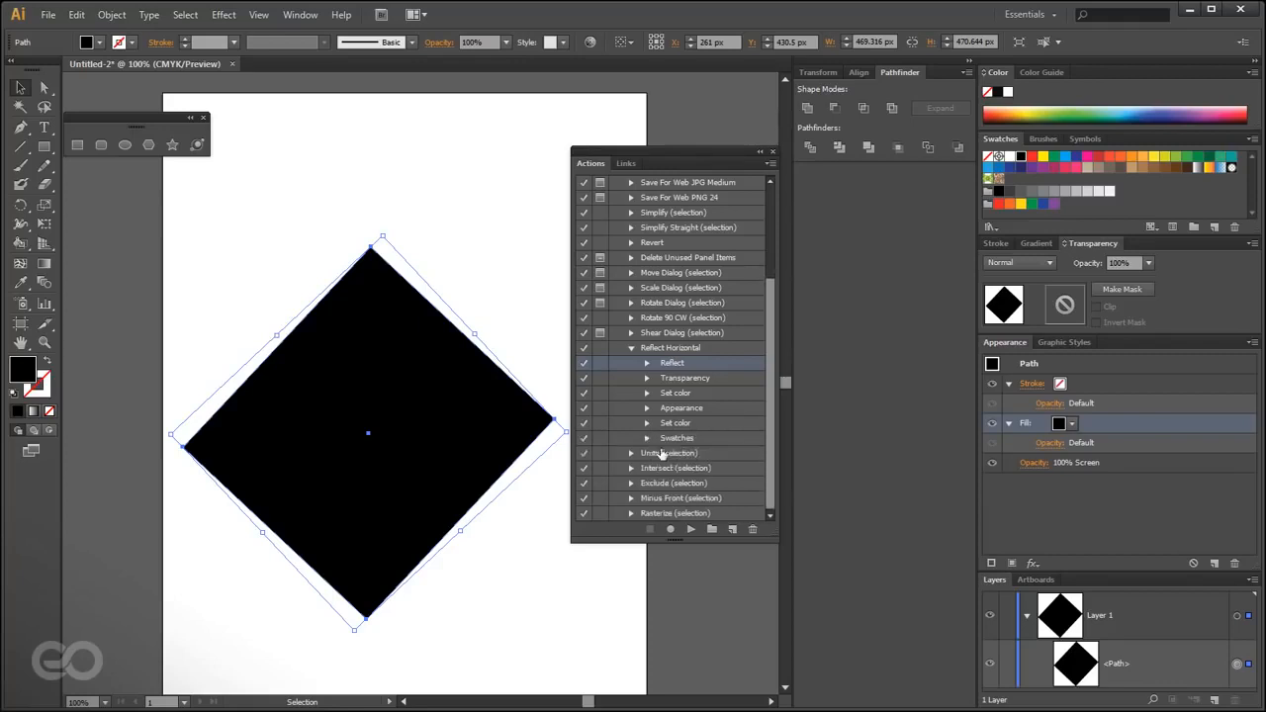
- Move the black diamond to the artboard's lower-left edge and draw a triangle about 200 × 173 px near the upper-left corner
{"action": "left_click_drag", "start_coordinate": [429, 461], "coordinate": [223, 593]}
{"action": "left_click", "coordinate": [43, 146]}
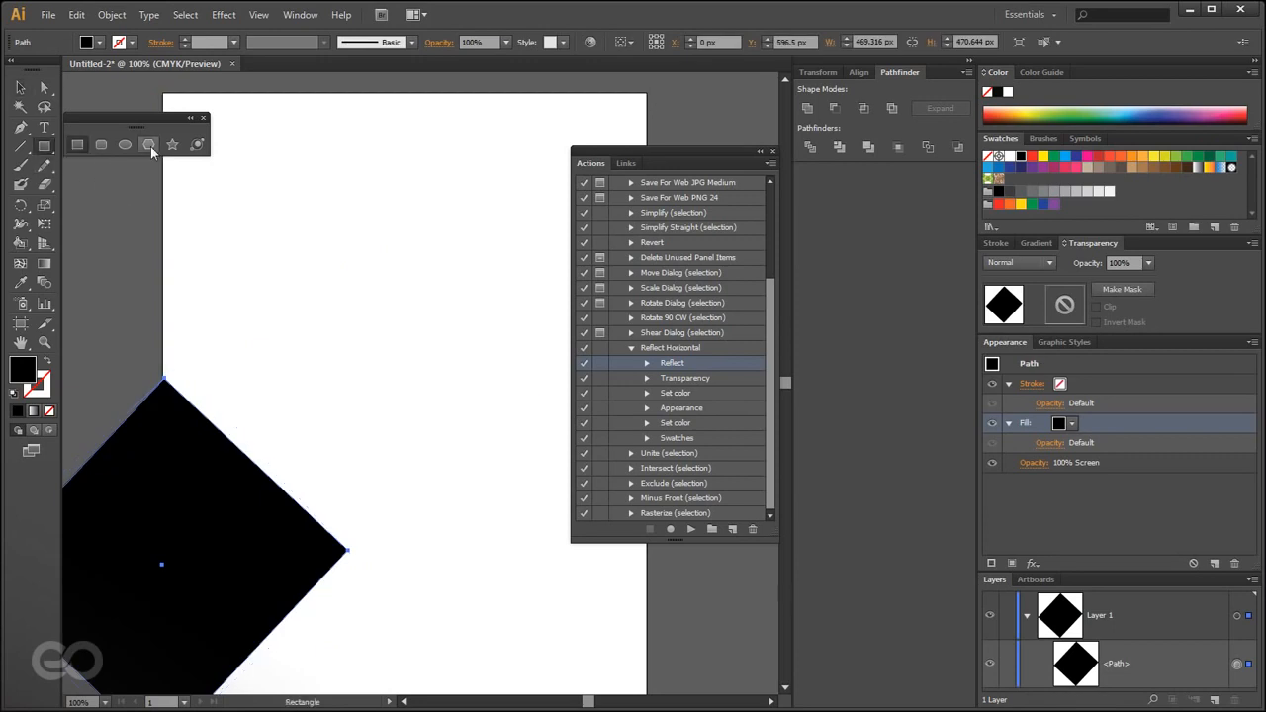
{"action": "left_click", "coordinate": [173, 145]}
{"action": "left_click_drag", "start_coordinate": [263, 195], "coordinate": [317, 286]}
{"action": "left_click", "coordinate": [20, 89]}
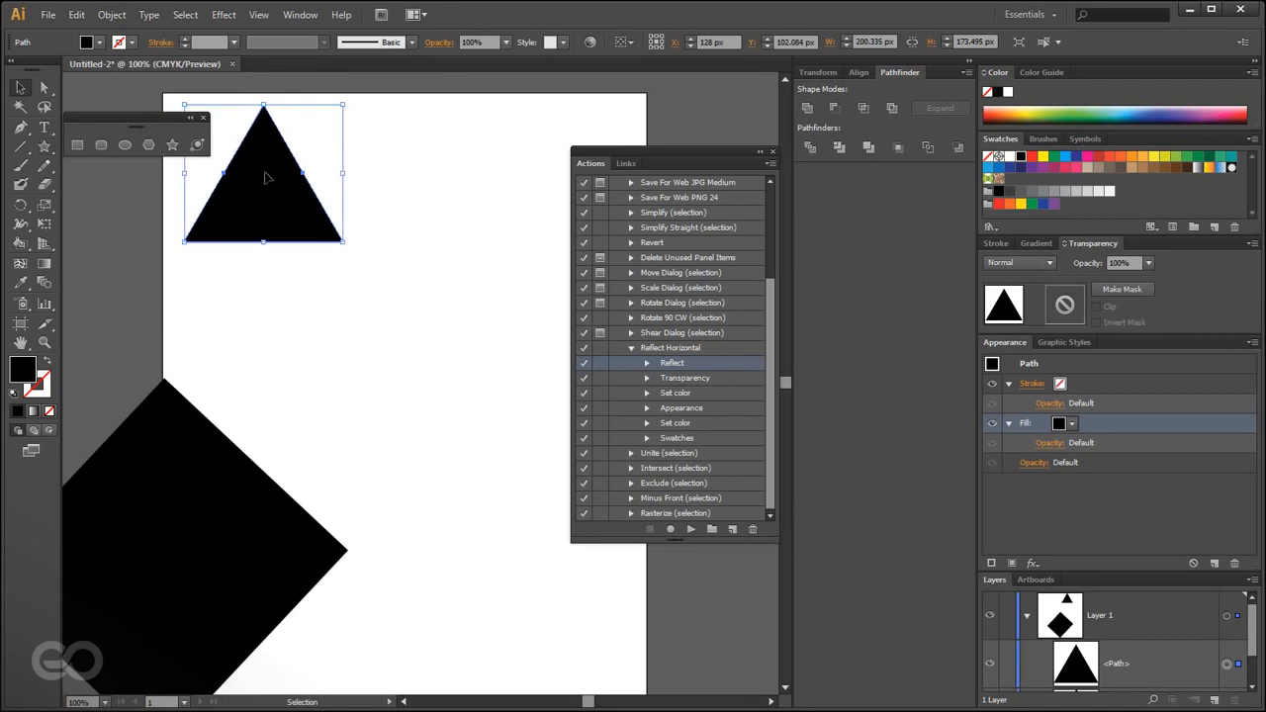
- Move the triangle down to about X 235 px, Y 277 px and rotate it about 11° clockwise
{"action": "left_click_drag", "start_coordinate": [255, 181], "coordinate": [353, 310]}
{"action": "mouse_move", "coordinate": [449, 380]}
{"action": "left_mouse_down"}
{"action": "mouse_move", "coordinate": [444, 404]}
{"action": "mouse_move", "coordinate": [434, 394]}
{"action": "left_mouse_up"}
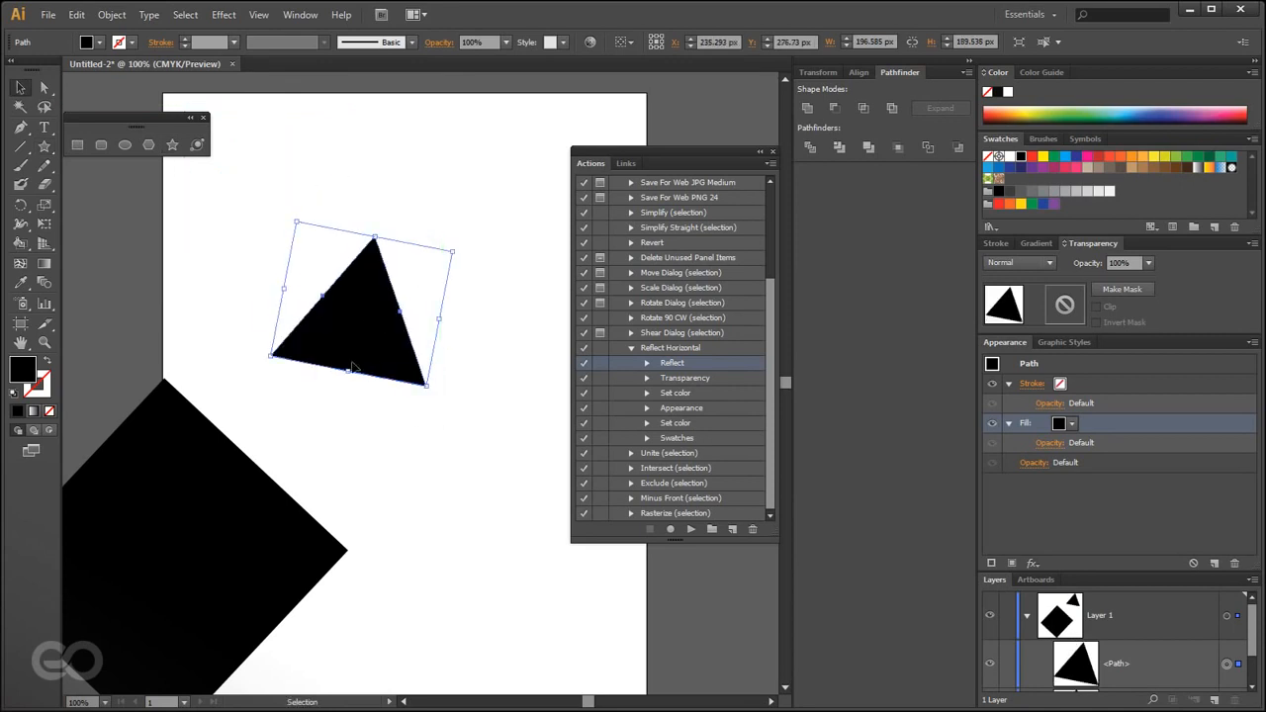
- Fill the triangle with blue from the color spectrum and give it a yellow 20 pt stroke
{"action": "left_click", "coordinate": [1154, 104]}
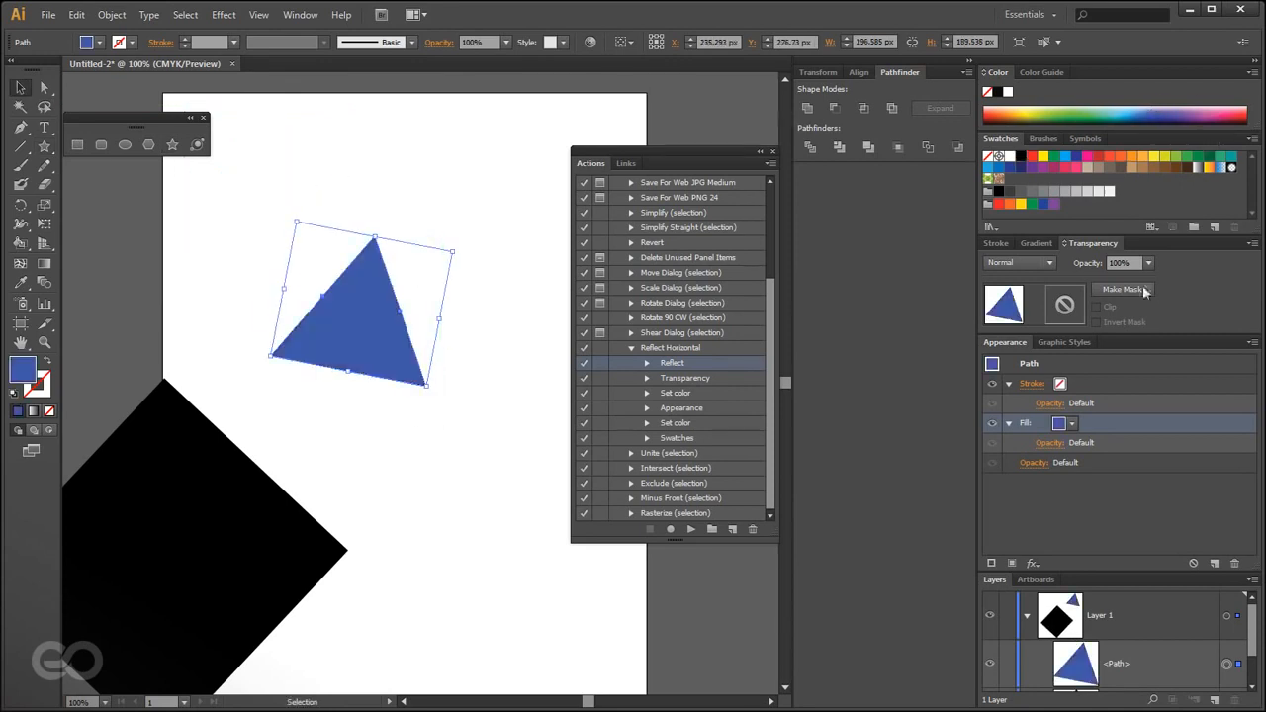
{"action": "left_click", "coordinate": [1135, 383]}
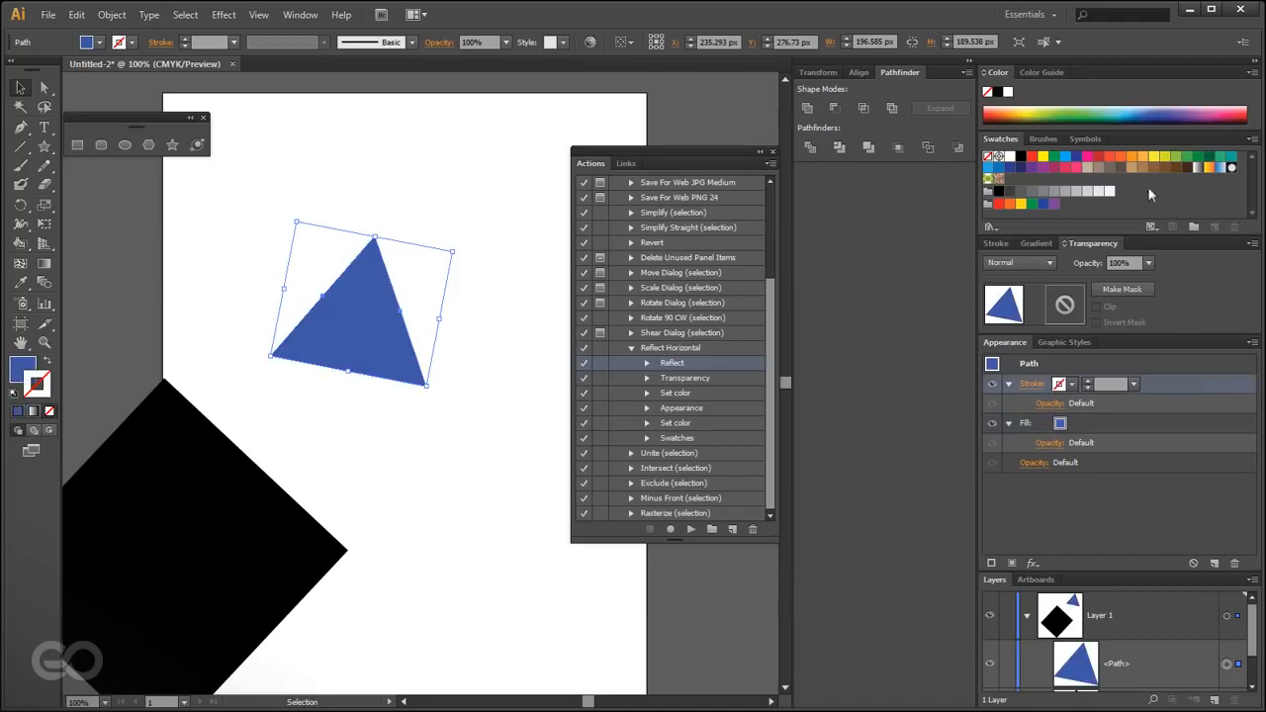
{"action": "left_click", "coordinate": [1036, 102]}
{"action": "left_click", "coordinate": [1133, 383]}
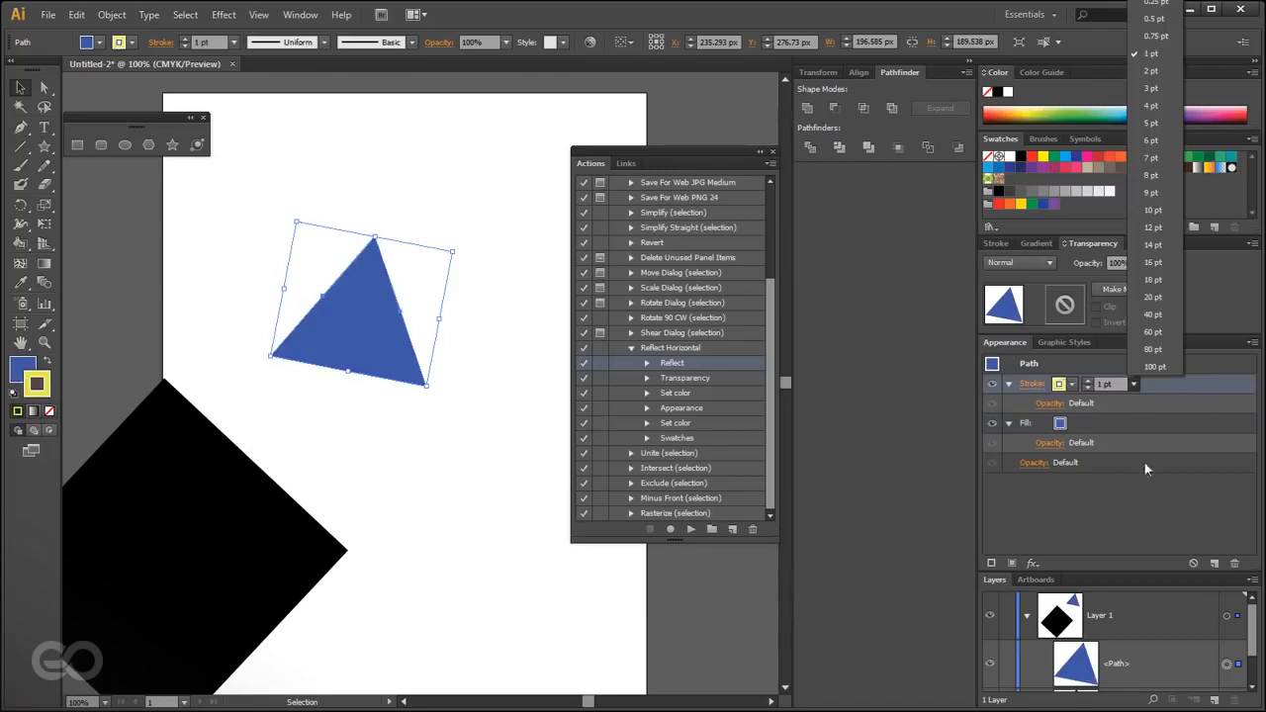
{"action": "left_click", "coordinate": [1158, 358]}
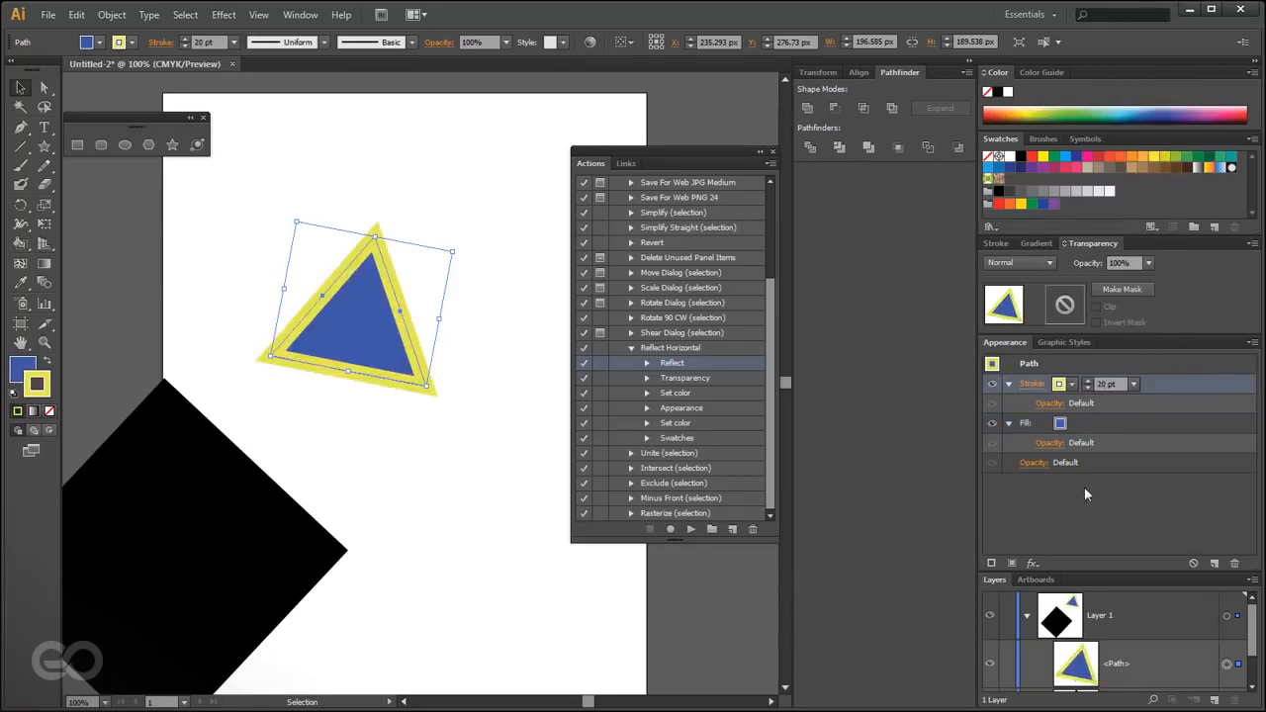
- Set the whole triangle's opacity to 30%
{"action": "left_click", "coordinate": [1035, 461]}
{"action": "left_click", "coordinate": [1036, 492]}
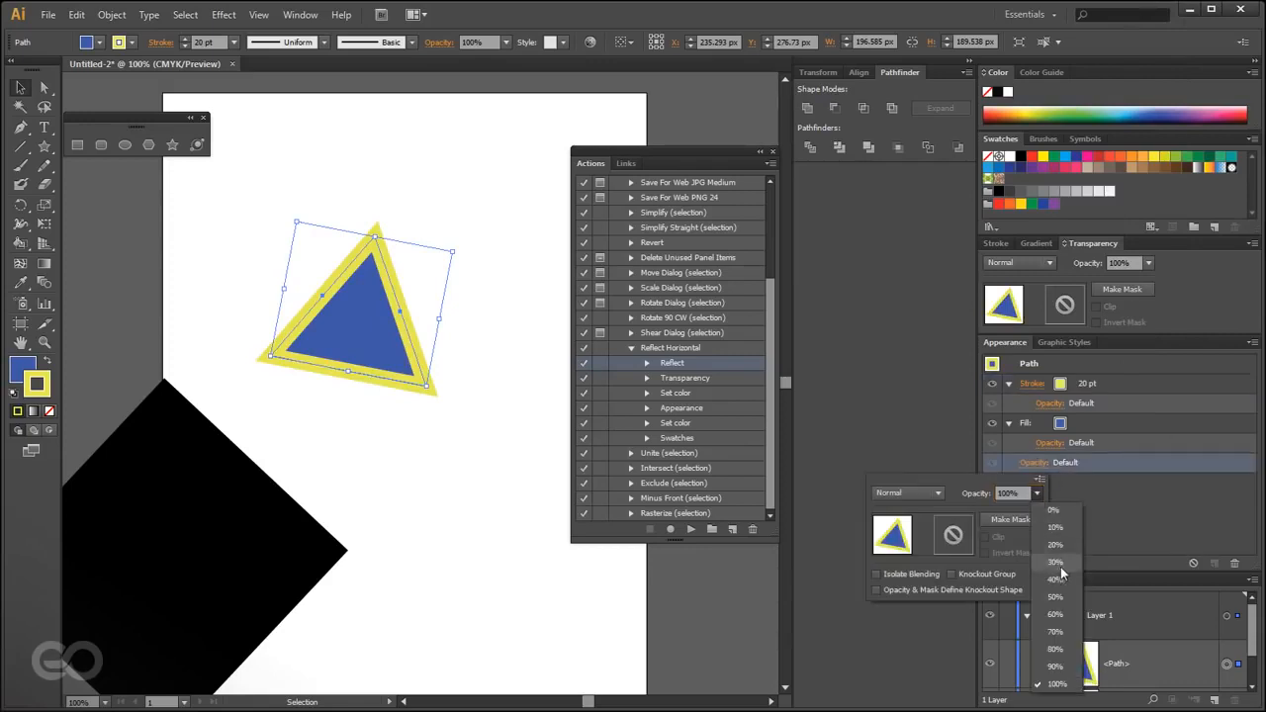
{"action": "left_click", "coordinate": [1057, 563]}
{"action": "left_click", "coordinate": [1164, 535]}
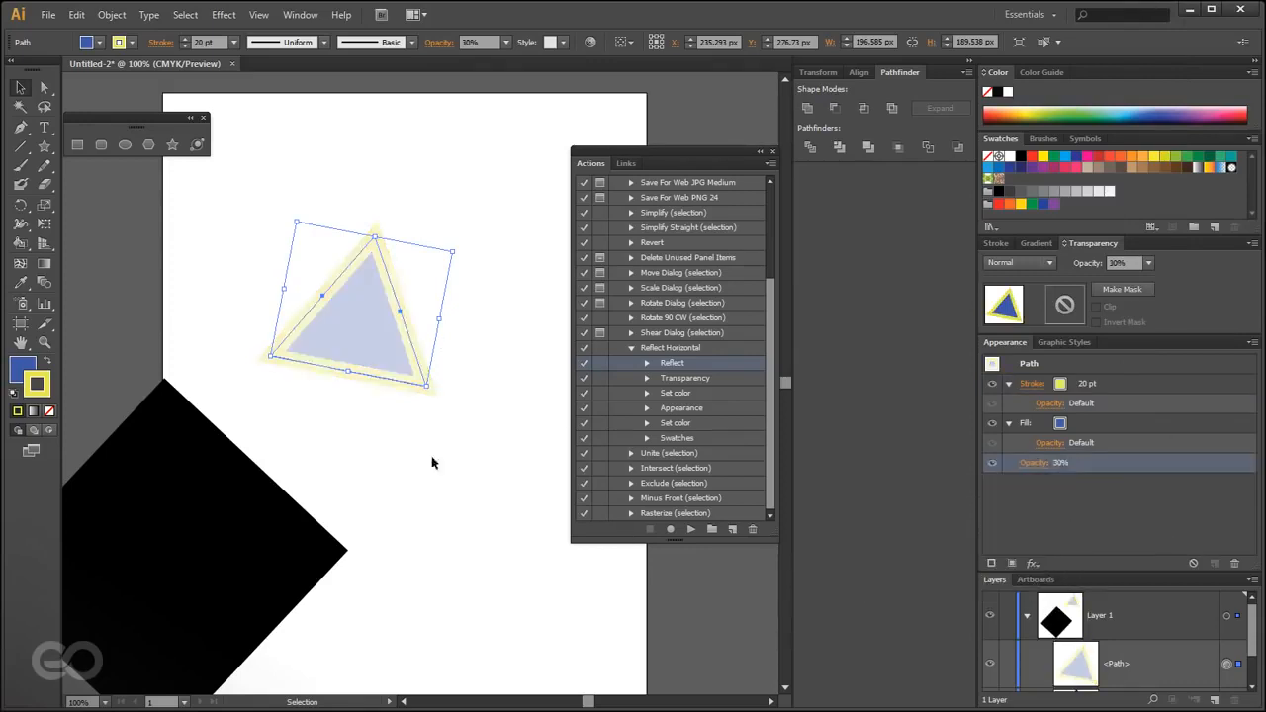
- Play the Reflect Horizontal action on the blue and yellow triangle
{"action": "left_click", "coordinate": [677, 349]}
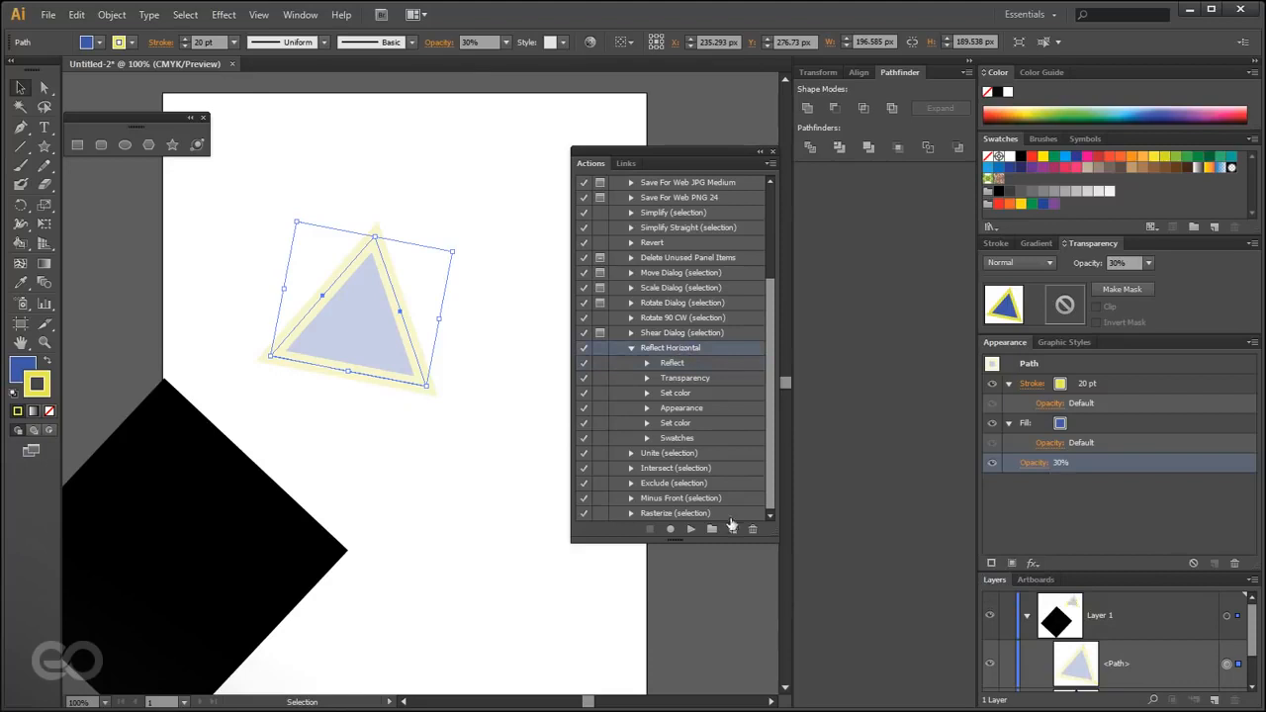
{"action": "left_click", "coordinate": [692, 530]}
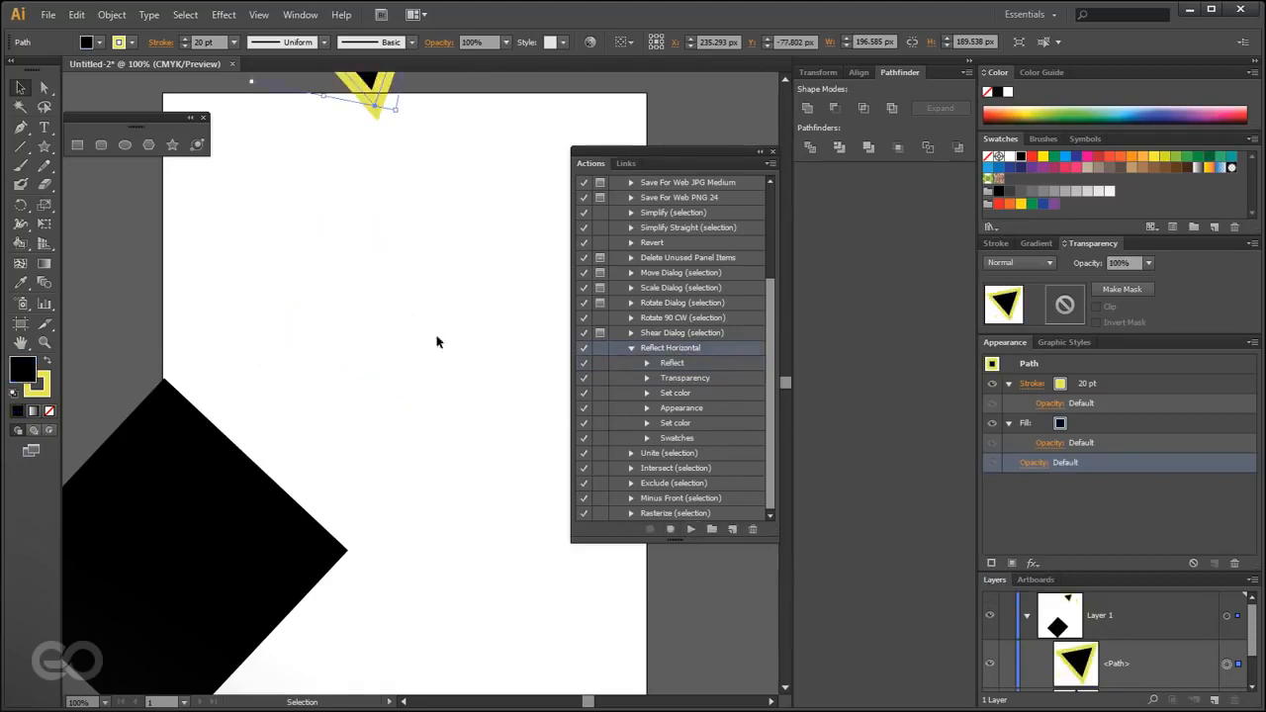
{"action": "scroll", "coordinate": [442, 508], "scroll_direction": "down", "scroll_amount": 2}
{"action": "scroll", "coordinate": [391, 198], "scroll_direction": "up", "scroll_amount": 3}
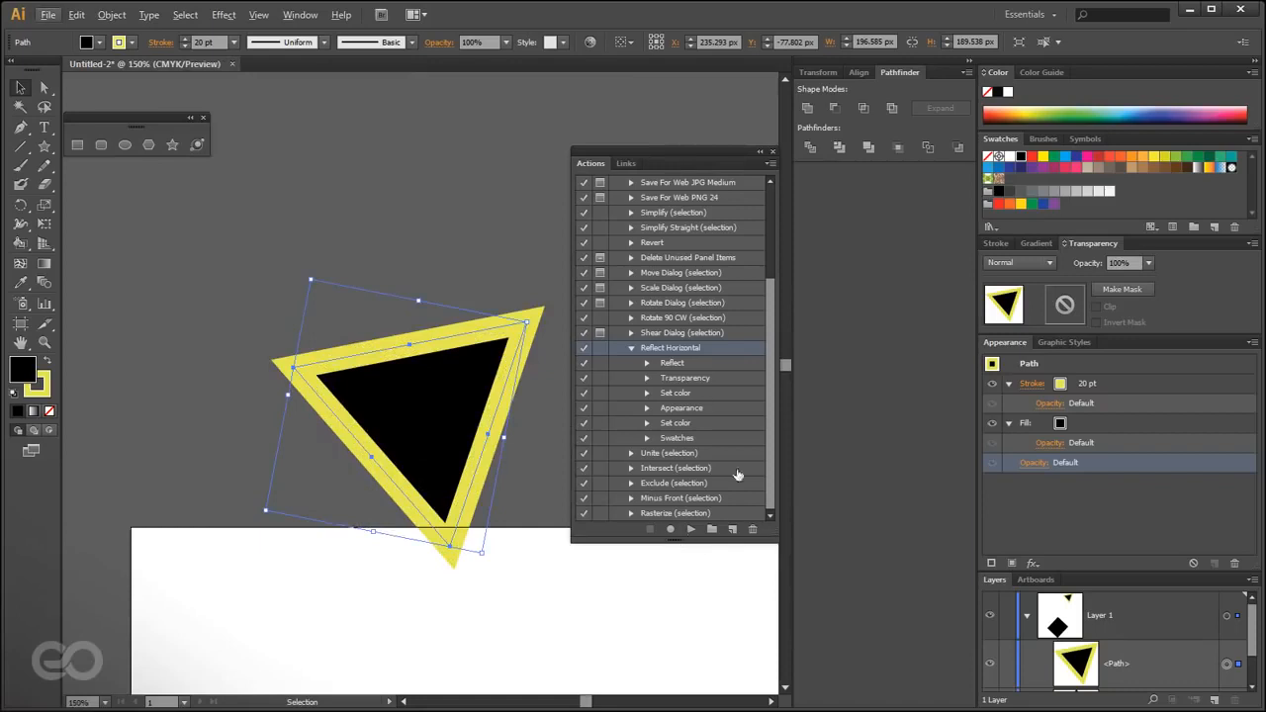
- Examine the settings recorded in the first Set color step and the Appearance step of the Reflect Horizontal action
{"action": "left_click", "coordinate": [647, 394]}
{"action": "left_click", "coordinate": [647, 394]}
{"action": "left_click", "coordinate": [648, 409]}
{"action": "left_click", "coordinate": [648, 409]}
{"action": "scroll", "coordinate": [302, 225], "scroll_direction": "down", "scroll_amount": 3}
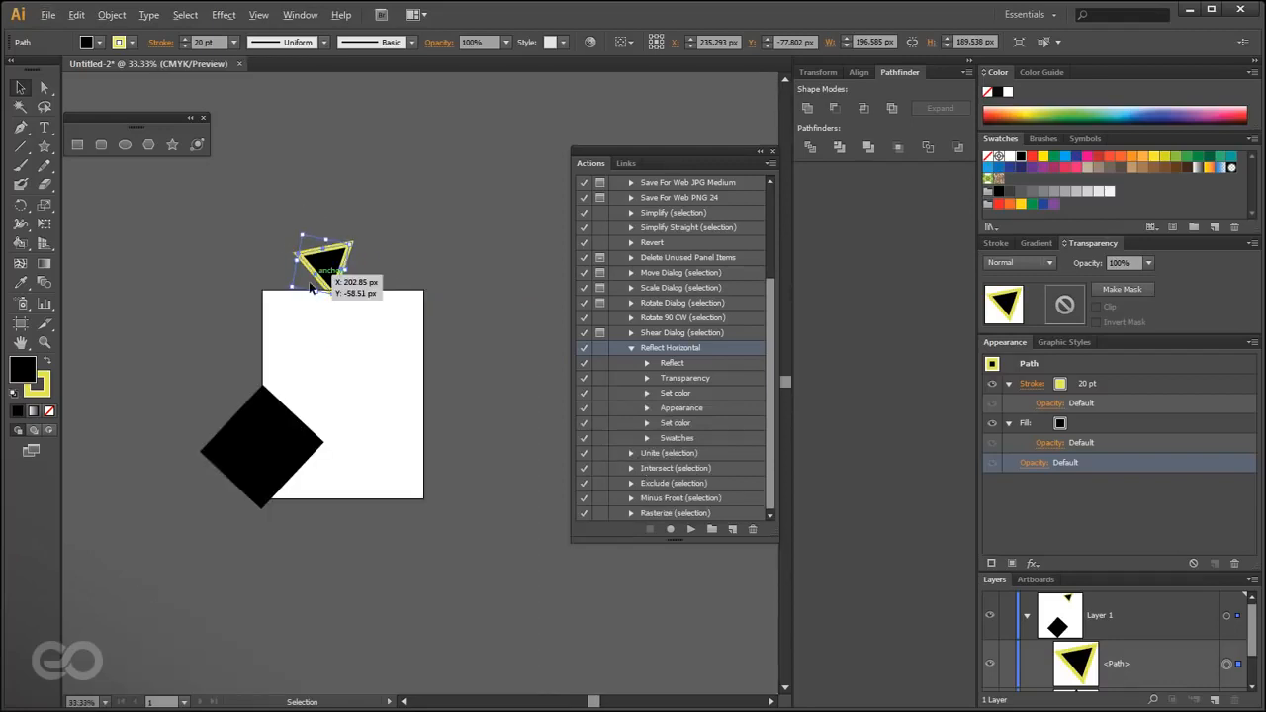
- Delete the triangle and the black diamond from the document and close the Actions panel
{"action": "scroll", "coordinate": [255, 361], "scroll_direction": "up", "scroll_amount": 1}
{"action": "key", "text": "Delete"}
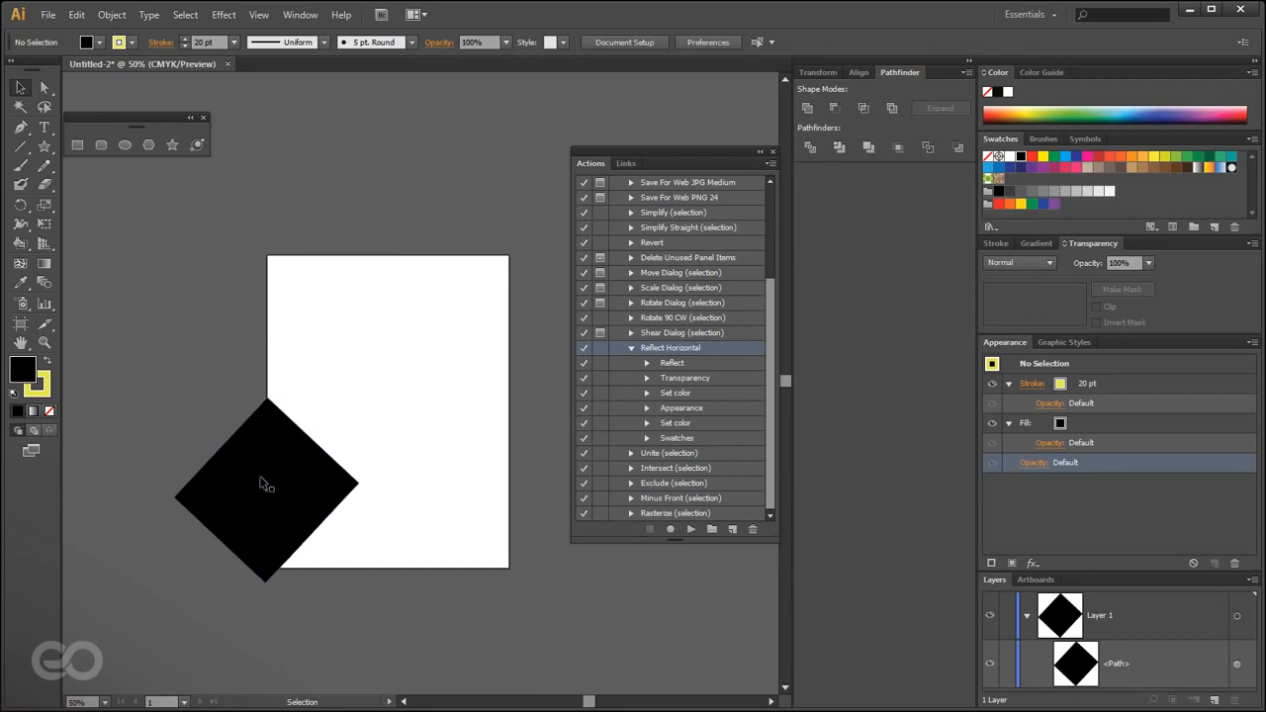
{"action": "left_click", "coordinate": [265, 486]}
{"action": "key", "text": "Delete"}
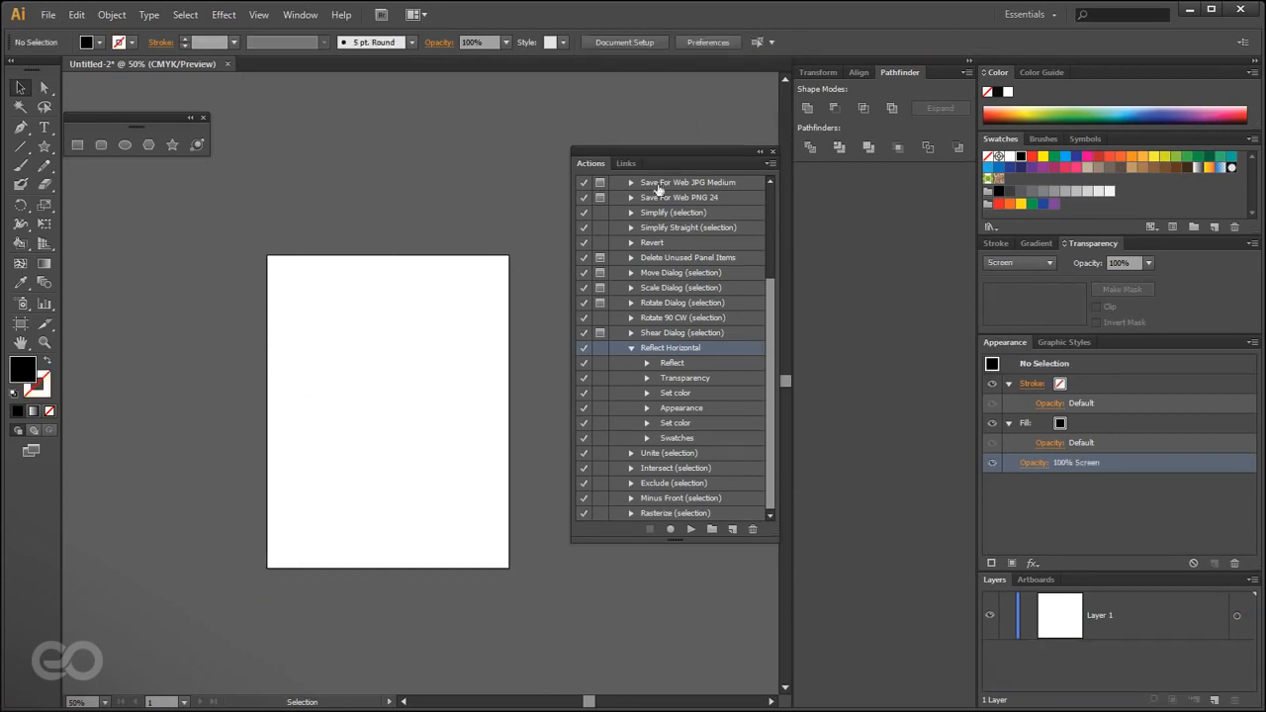
{"action": "left_click", "coordinate": [772, 152]}
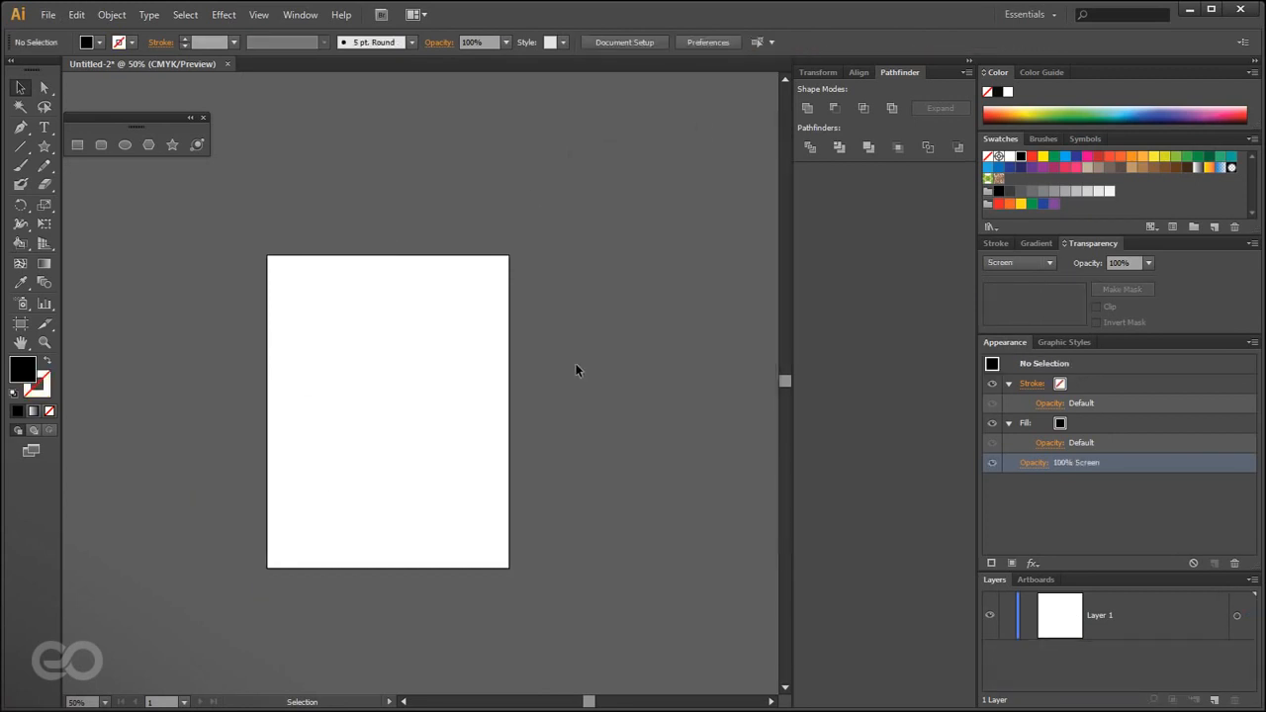
- Draw a closed, irregular four-sided shape with straight edges in the artboard's upper half with the Pen tool
{"action": "scroll", "coordinate": [260, 438], "scroll_direction": "up", "scroll_amount": 2}
{"action": "scroll", "coordinate": [280, 448], "scroll_direction": "down", "scroll_amount": 1}
{"action": "key", "text": "alt"}
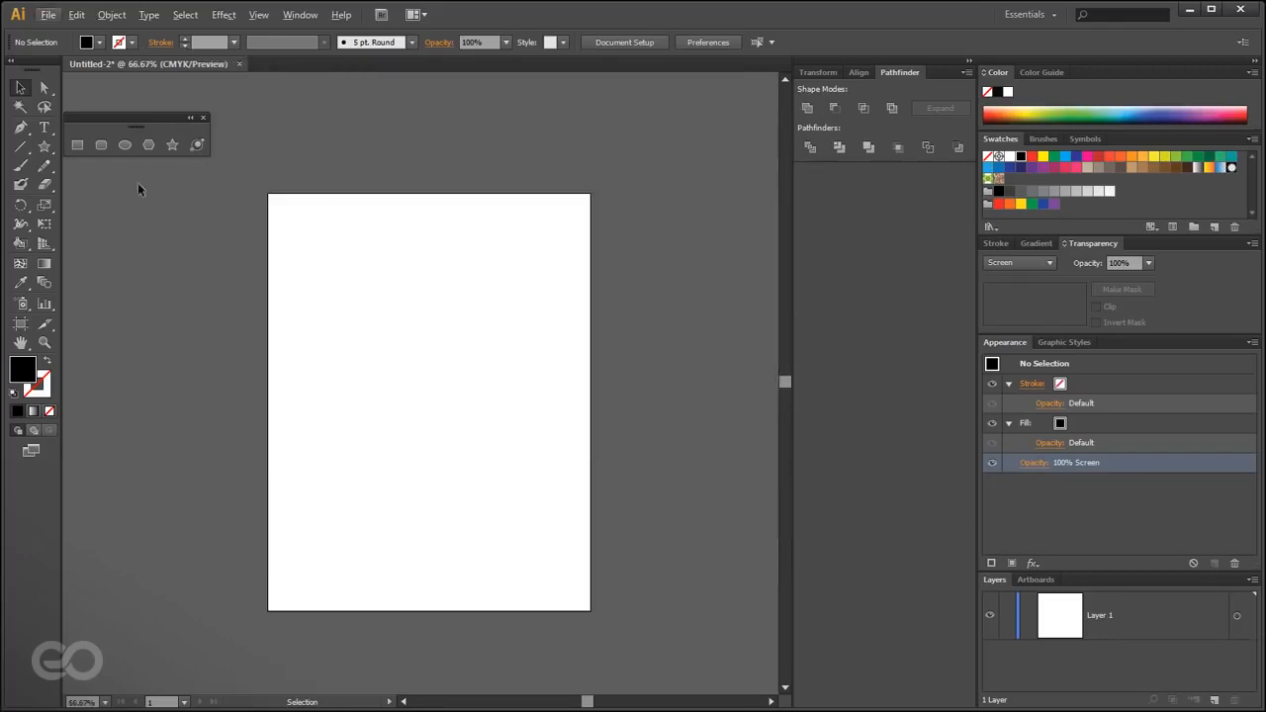
{"action": "left_click", "coordinate": [19, 131]}
{"action": "scroll", "coordinate": [444, 372], "scroll_direction": "up", "scroll_amount": 1}
{"action": "scroll", "coordinate": [427, 370], "scroll_direction": "down", "scroll_amount": 1}
{"action": "scroll", "coordinate": [303, 359], "scroll_direction": "up", "scroll_amount": 1}
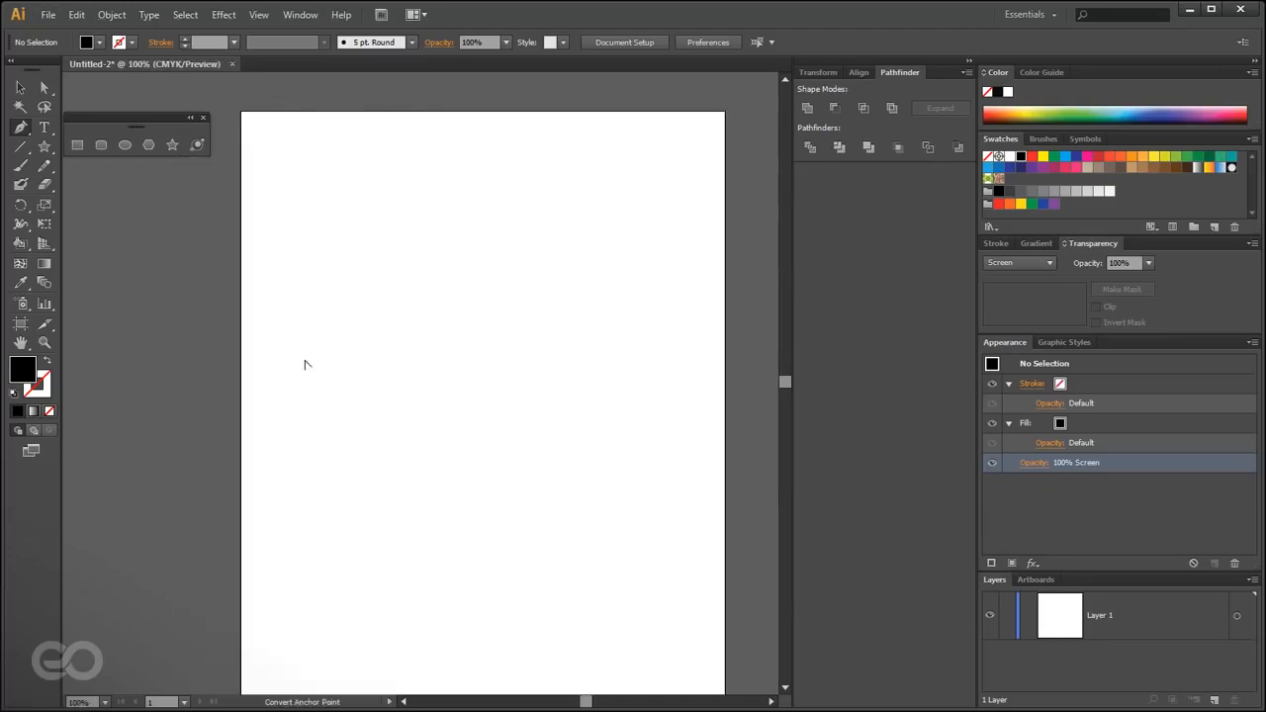
{"action": "left_click", "coordinate": [345, 239]}
{"action": "left_click", "coordinate": [558, 320]}
{"action": "left_click", "coordinate": [500, 465]}
{"action": "left_click", "coordinate": [338, 425]}
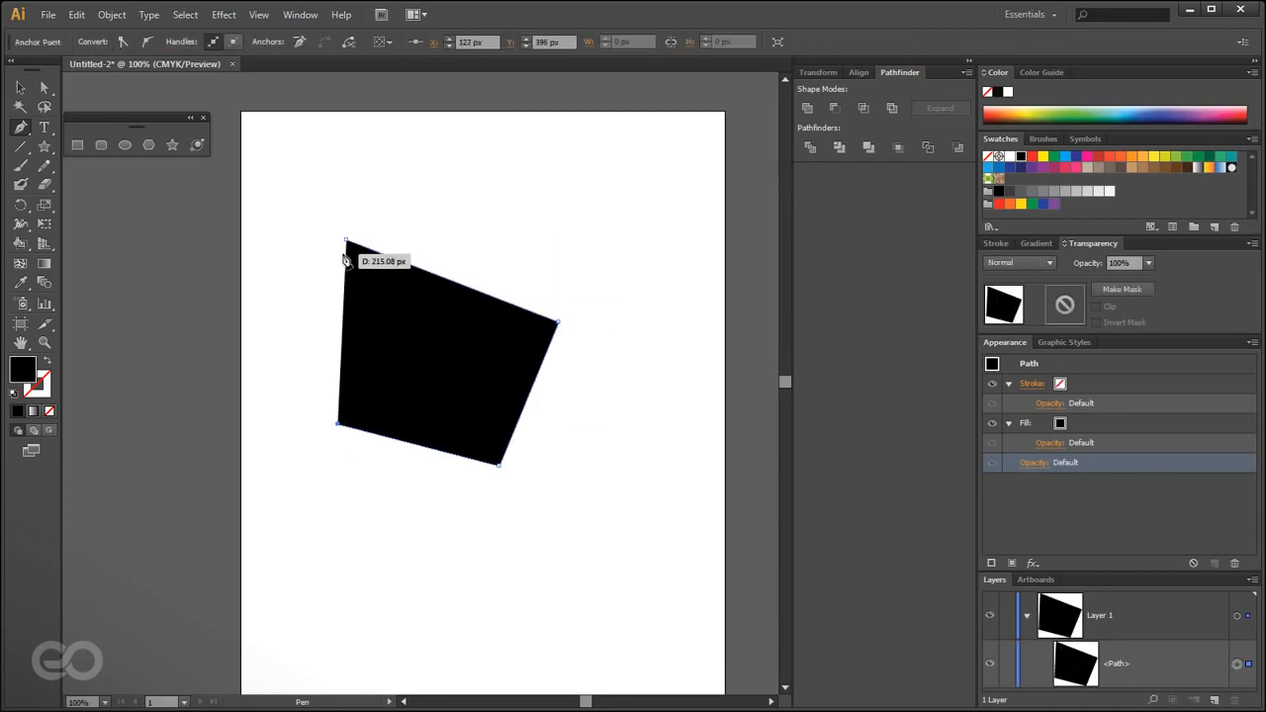
{"action": "left_click", "coordinate": [345, 239]}
- Delete the four-sided shape completely
{"action": "key", "text": "Delete"}
{"action": "left_click", "coordinate": [21, 87]}
{"action": "key", "text": "Delete"}
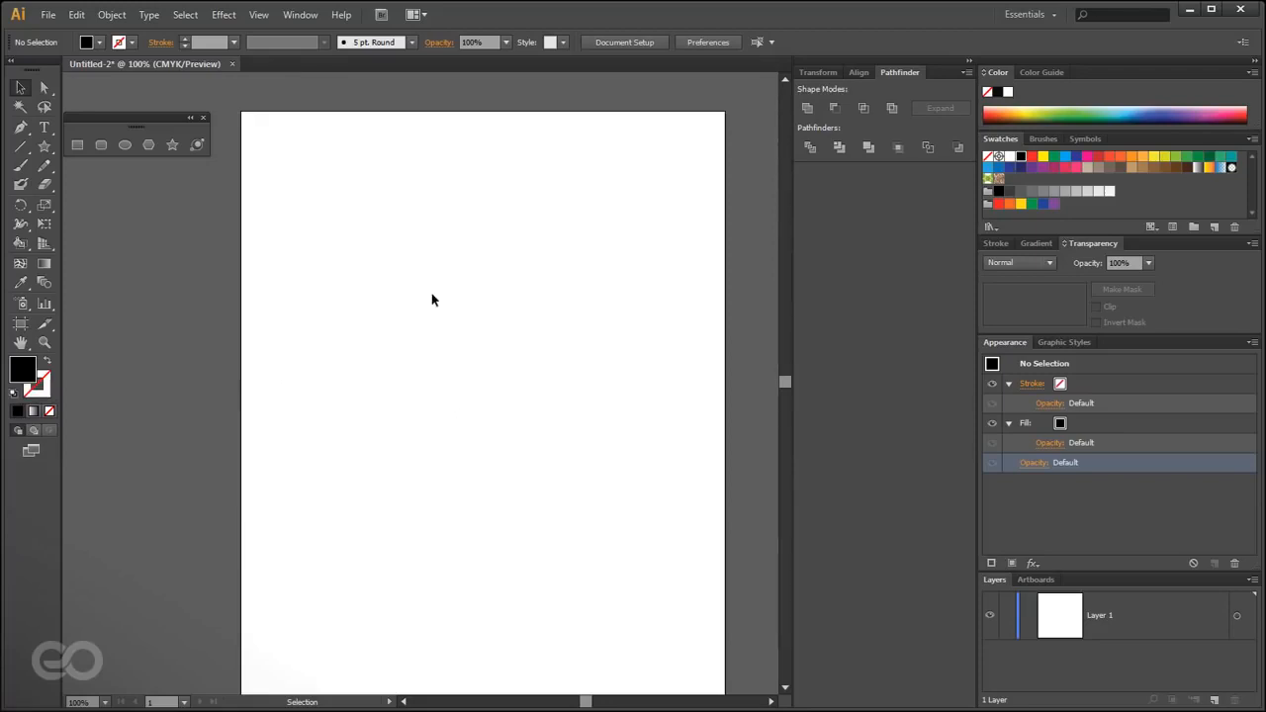
- Draw a large closed paisley-like shape of smooth curves with a hooked upper end with the Pen tool
{"action": "left_click", "coordinate": [20, 127]}
{"action": "left_click", "coordinate": [377, 278]}
{"action": "left_click_drag", "start_coordinate": [471, 324], "coordinate": [511, 457]}
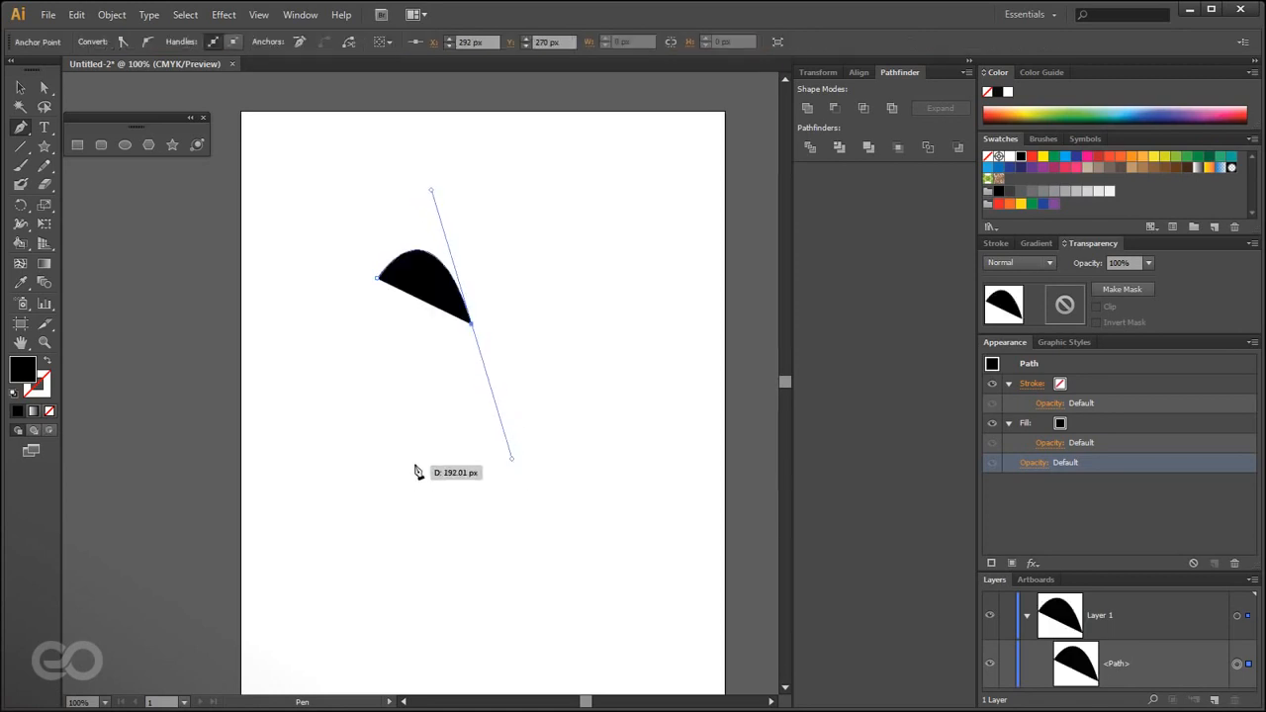
{"action": "left_click_drag", "start_coordinate": [432, 461], "coordinate": [394, 465]}
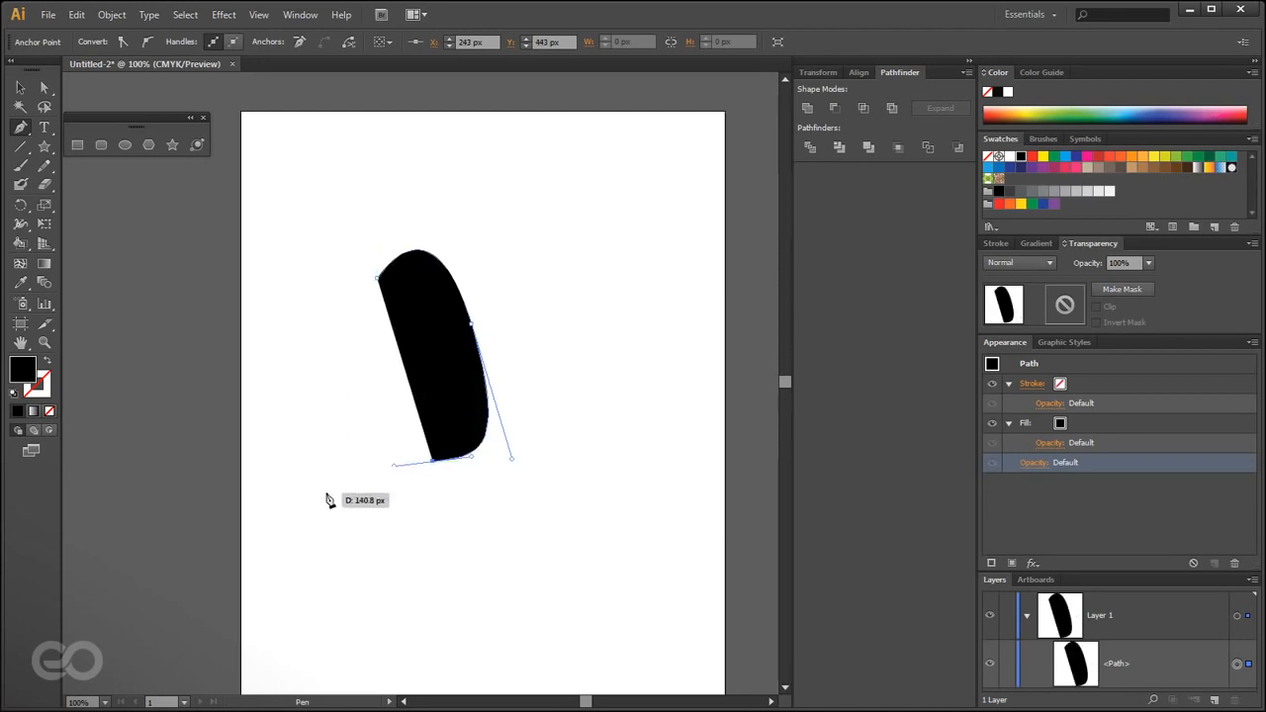
{"action": "left_click_drag", "start_coordinate": [319, 534], "coordinate": [325, 605]}
{"action": "left_click_drag", "start_coordinate": [521, 597], "coordinate": [609, 511]}
{"action": "left_click_drag", "start_coordinate": [596, 279], "coordinate": [563, 224]}
{"action": "left_click_drag", "start_coordinate": [416, 224], "coordinate": [391, 230]}
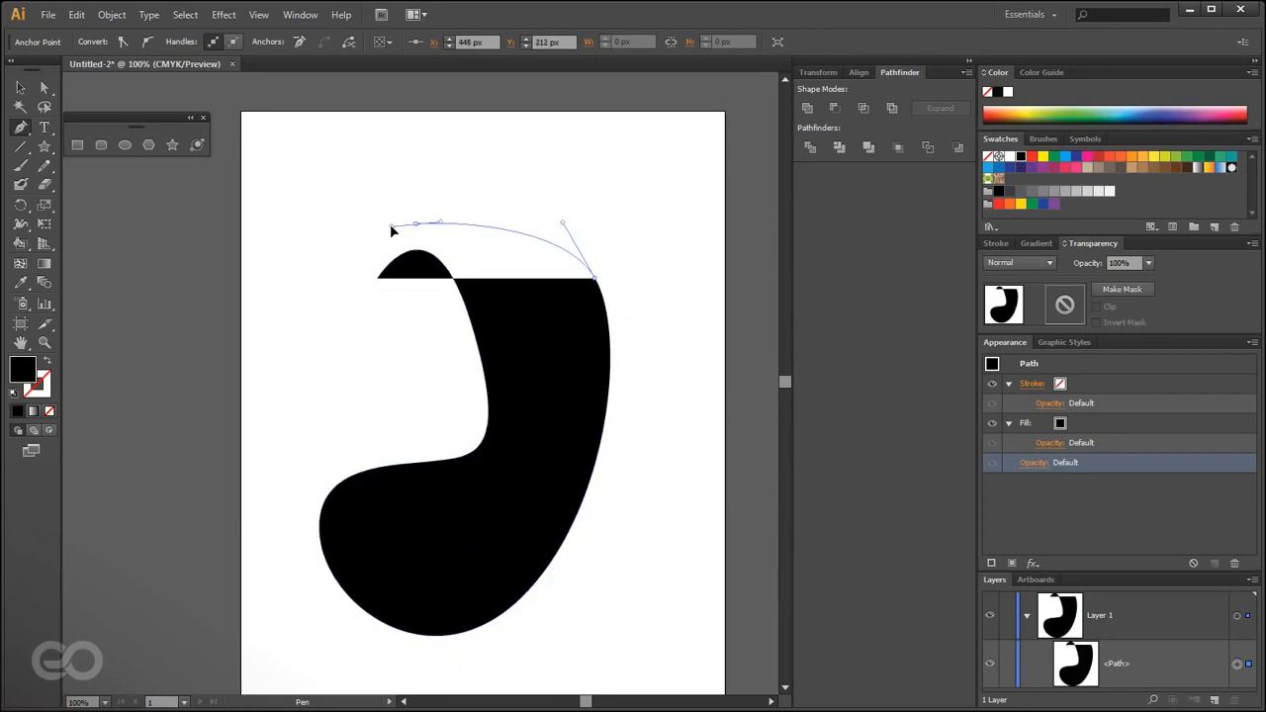
{"action": "left_click_drag", "start_coordinate": [325, 308], "coordinate": [362, 371]}
{"action": "mouse_move", "coordinate": [390, 312]}
{"action": "left_mouse_down"}
{"action": "mouse_move", "coordinate": [396, 279]}
{"action": "mouse_move", "coordinate": [410, 317]}
{"action": "left_mouse_up"}
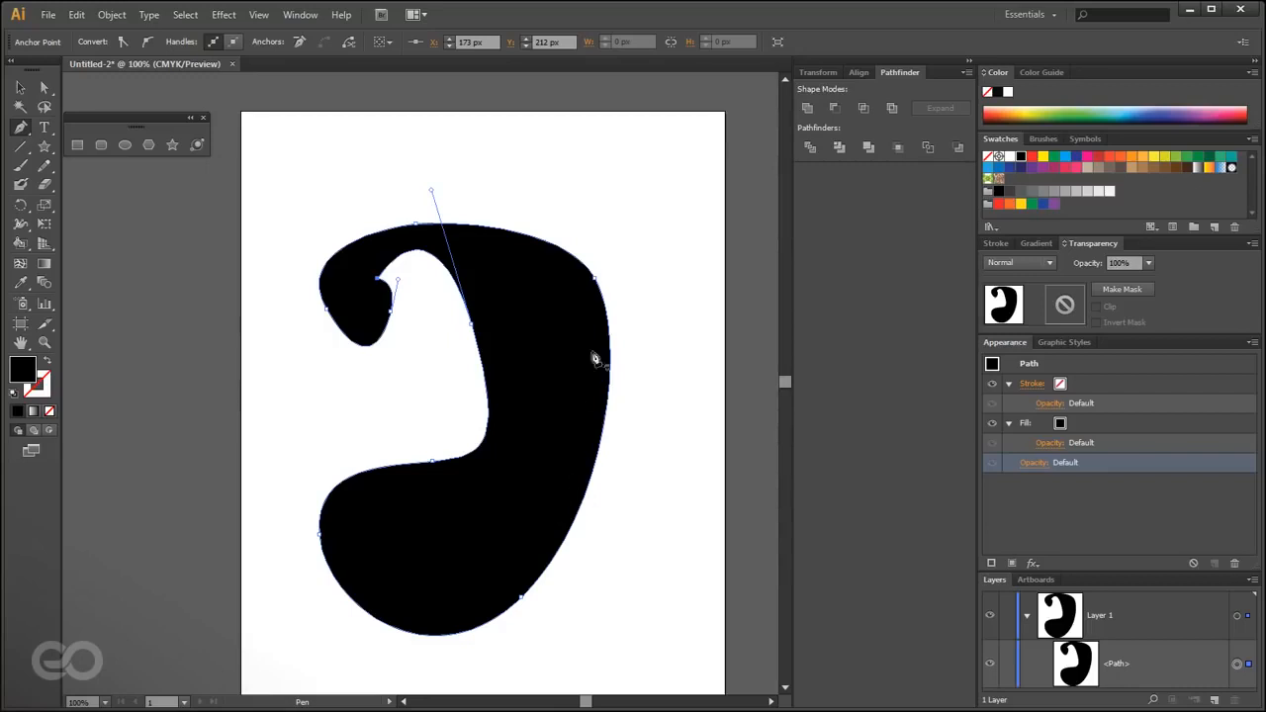
- Slim the curved shape's neck and reshape its inner curve and lower lobe by moving anchor points and handles with Direct Selection
{"action": "left_click", "coordinate": [44, 89]}
{"action": "left_click_drag", "start_coordinate": [595, 279], "coordinate": [509, 286]}
{"action": "left_click_drag", "start_coordinate": [432, 471], "coordinate": [432, 427]}
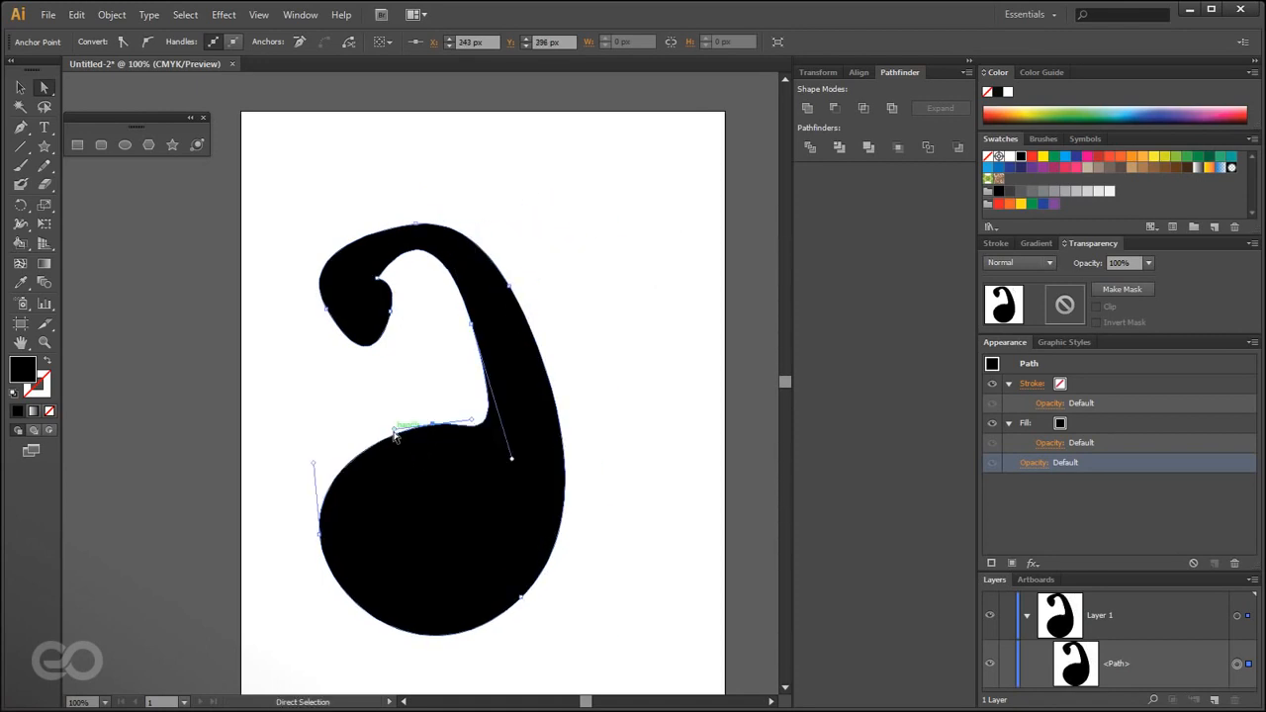
{"action": "left_click_drag", "start_coordinate": [512, 458], "coordinate": [482, 351]}
{"action": "left_click_drag", "start_coordinate": [432, 425], "coordinate": [426, 437]}
{"action": "left_click_drag", "start_coordinate": [525, 601], "coordinate": [531, 610]}
{"action": "left_click_drag", "start_coordinate": [322, 541], "coordinate": [320, 586]}
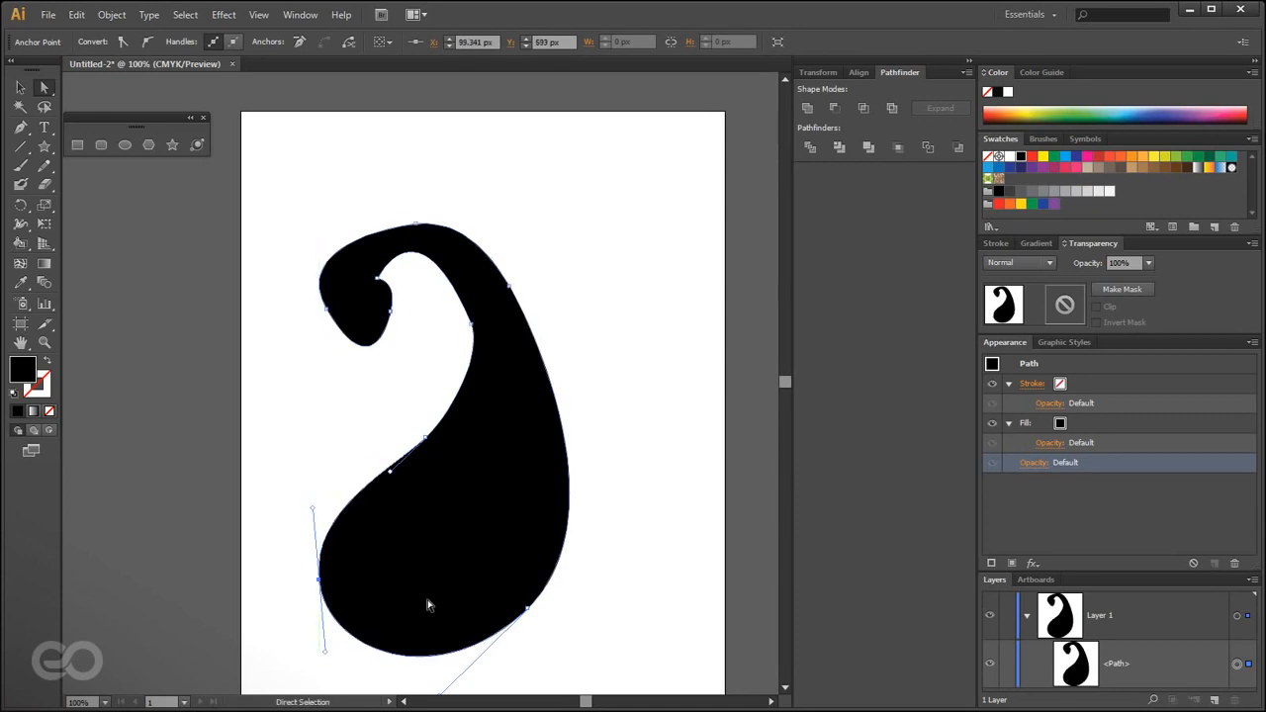
- Bulge the shape's outer right curve outward and adjust the handle of the anchor on the neck's inner edge
{"action": "left_click_drag", "start_coordinate": [510, 286], "coordinate": [532, 266]}
{"action": "left_click_drag", "start_coordinate": [567, 325], "coordinate": [613, 362]}
{"action": "left_click_drag", "start_coordinate": [528, 271], "coordinate": [535, 278]}
{"action": "left_click", "coordinate": [472, 324]}
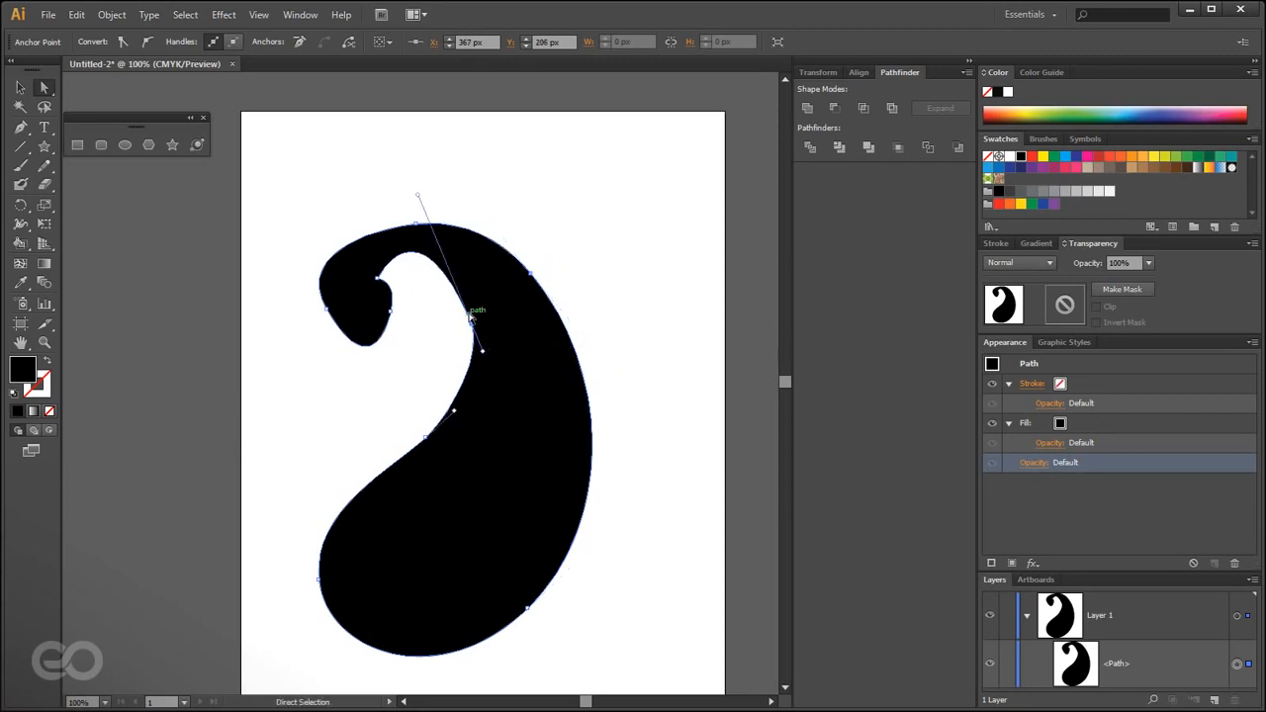
{"action": "left_click_drag", "start_coordinate": [418, 195], "coordinate": [381, 226]}
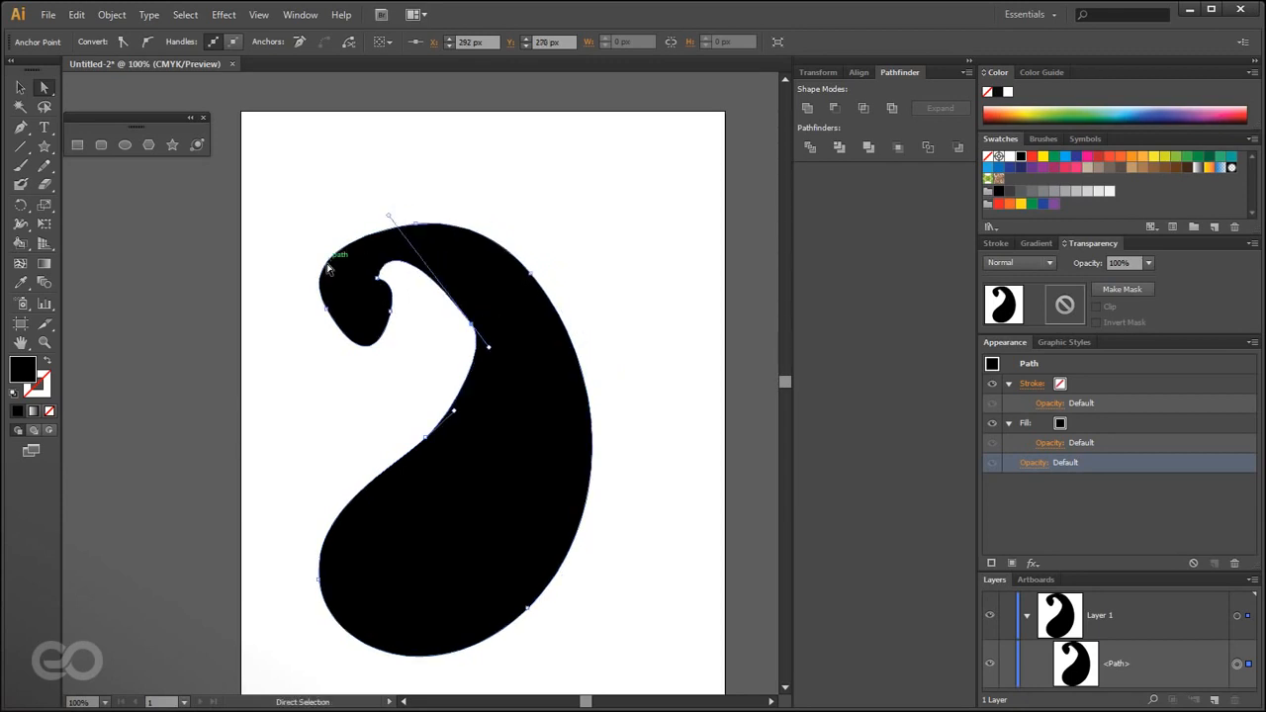
- Round the hook at the shape's upper end by adjusting its anchors and handles, and deselect the path
{"action": "left_click", "coordinate": [329, 310]}
{"action": "left_click_drag", "start_coordinate": [295, 250], "coordinate": [319, 216]}
{"action": "left_click_drag", "start_coordinate": [418, 228], "coordinate": [405, 198]}
{"action": "left_click_drag", "start_coordinate": [471, 327], "coordinate": [491, 308]}
{"action": "left_click_drag", "start_coordinate": [400, 193], "coordinate": [427, 199]}
{"action": "left_click_drag", "start_coordinate": [384, 314], "coordinate": [390, 357]}
{"action": "left_click", "coordinate": [392, 362]}
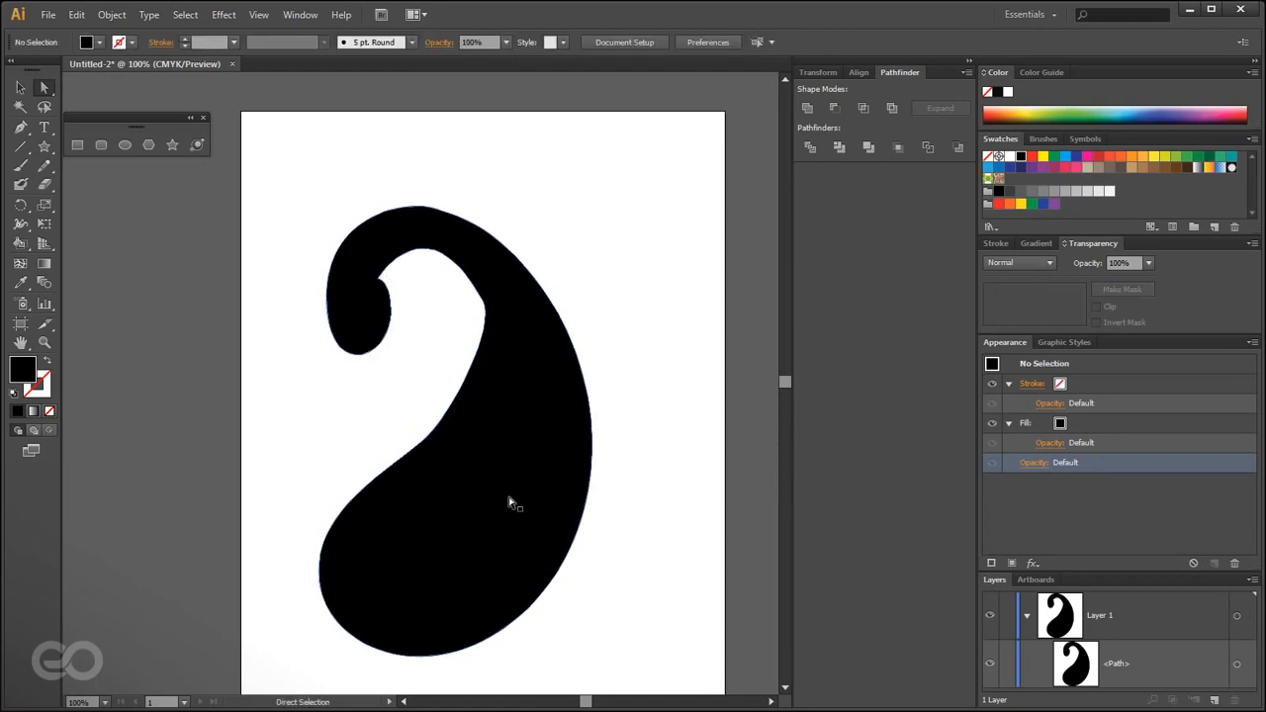
{"action": "left_click", "coordinate": [374, 593]}
{"action": "left_click", "coordinate": [256, 540]}
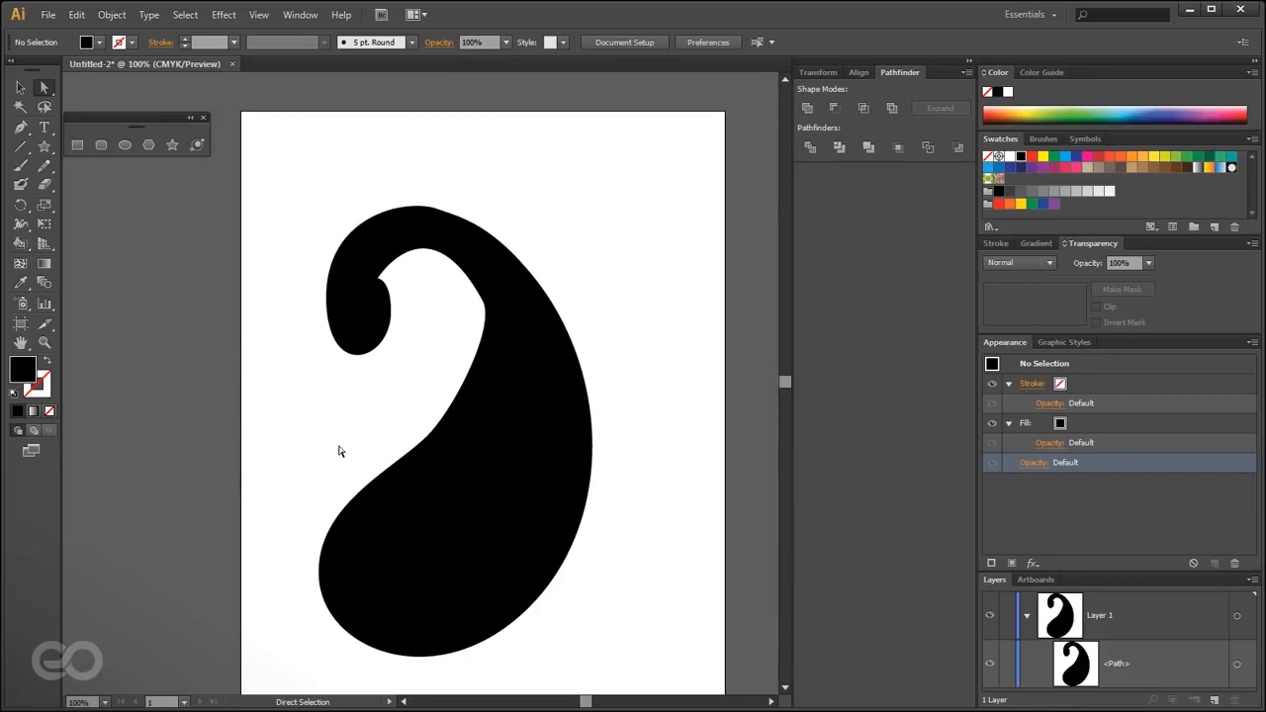
- Delete the whole curved shape with the Selection tool active
{"action": "key", "text": "v"}
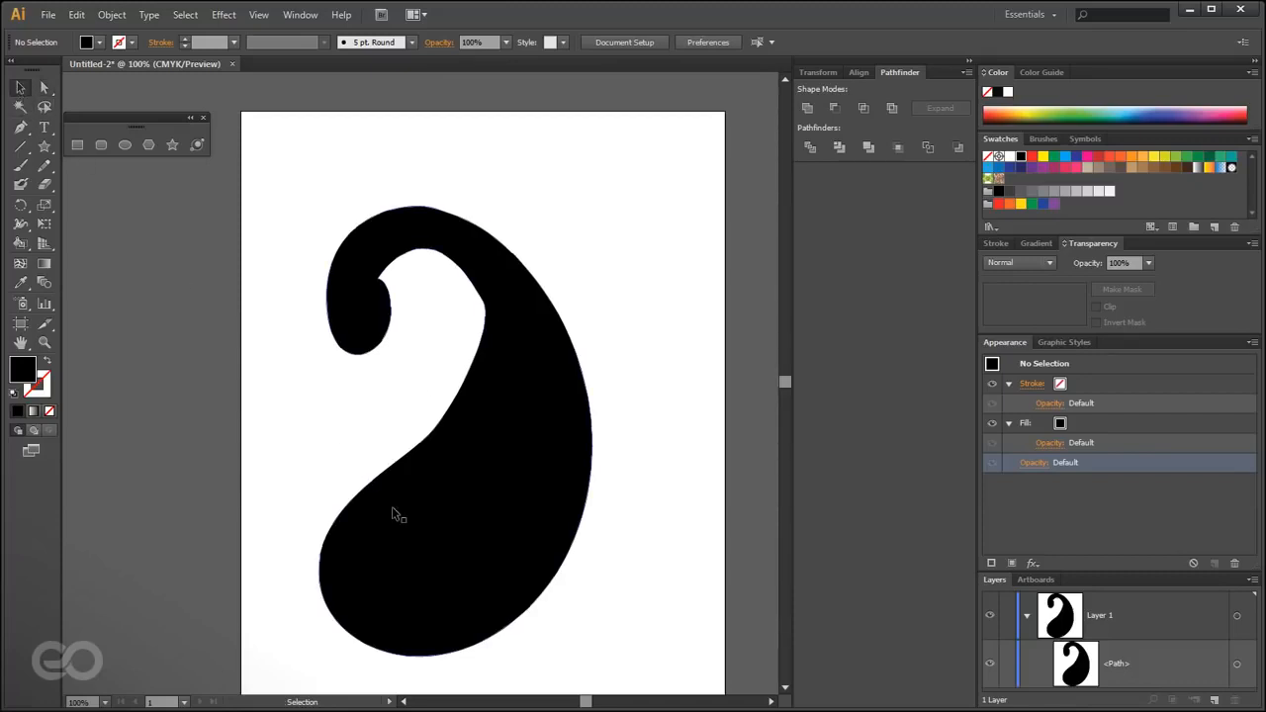
{"action": "left_click", "coordinate": [429, 582]}
{"action": "key", "text": "Delete"}
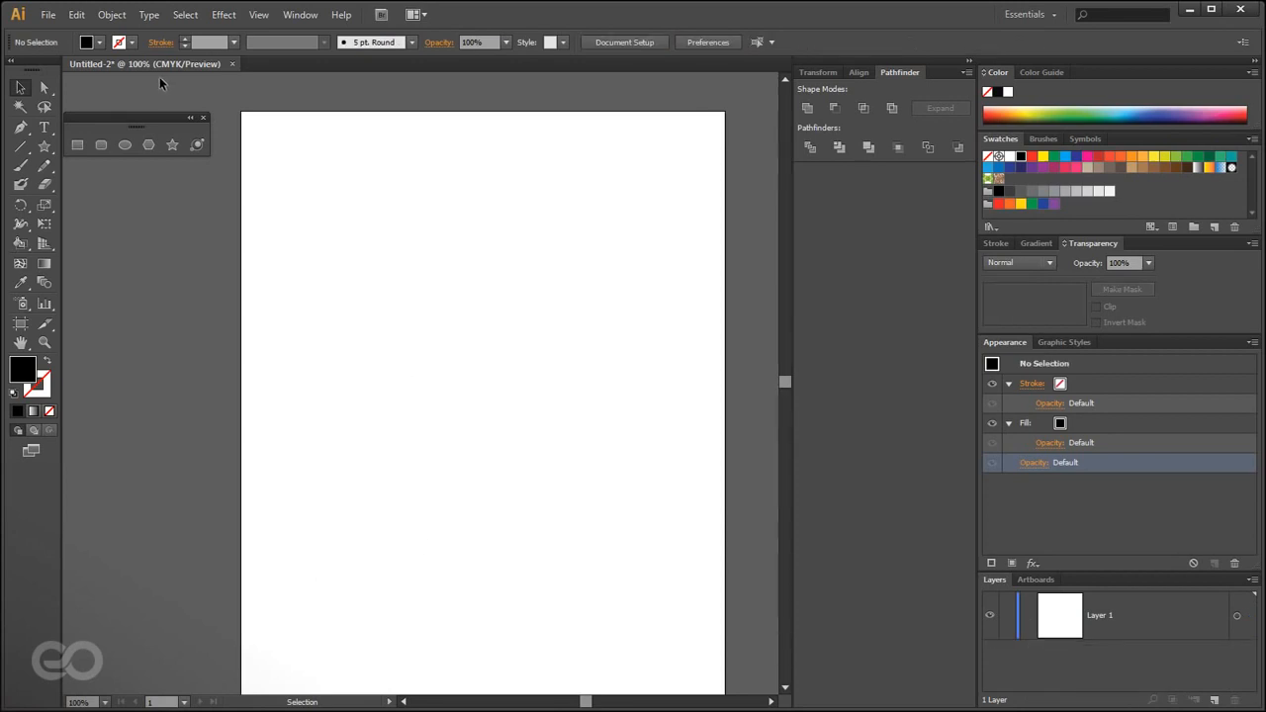
- Examine the status bar's current-tool display while switching through the Type, Pencil, Direct Selection and Star tools, keeping Current Tool as the shown item
{"action": "left_click", "coordinate": [43, 129]}
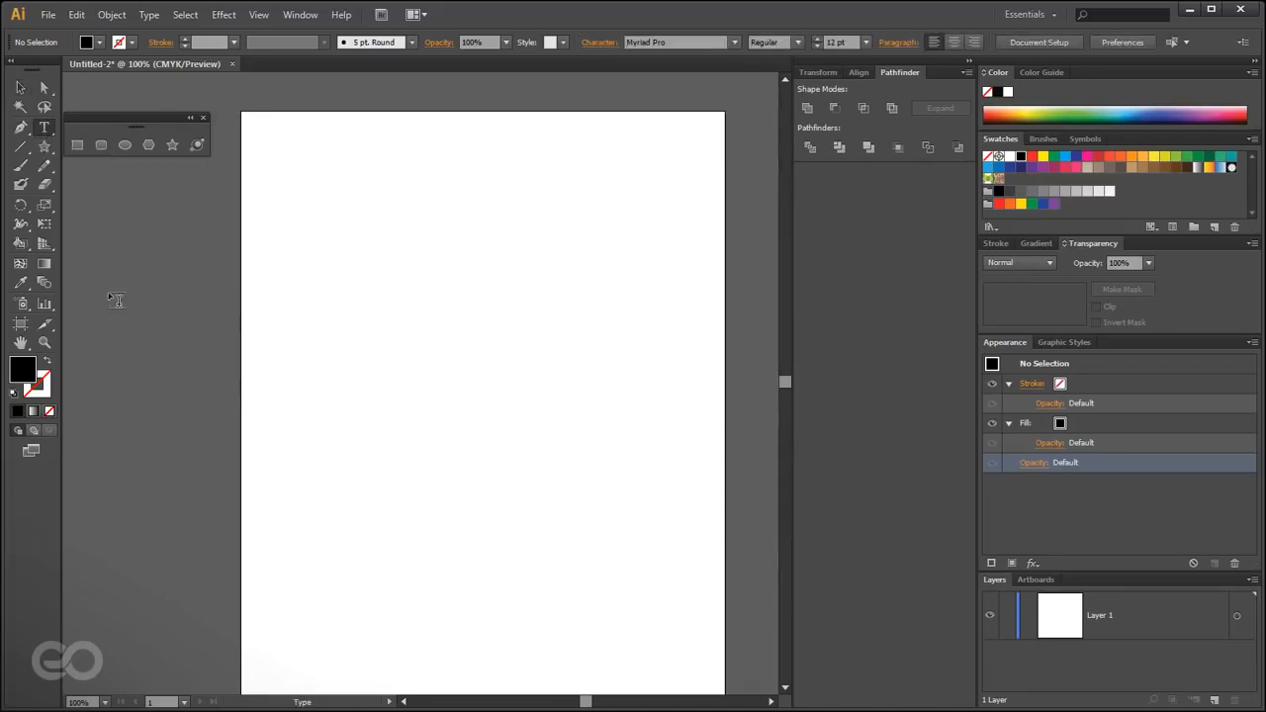
{"action": "left_click", "coordinate": [43, 165]}
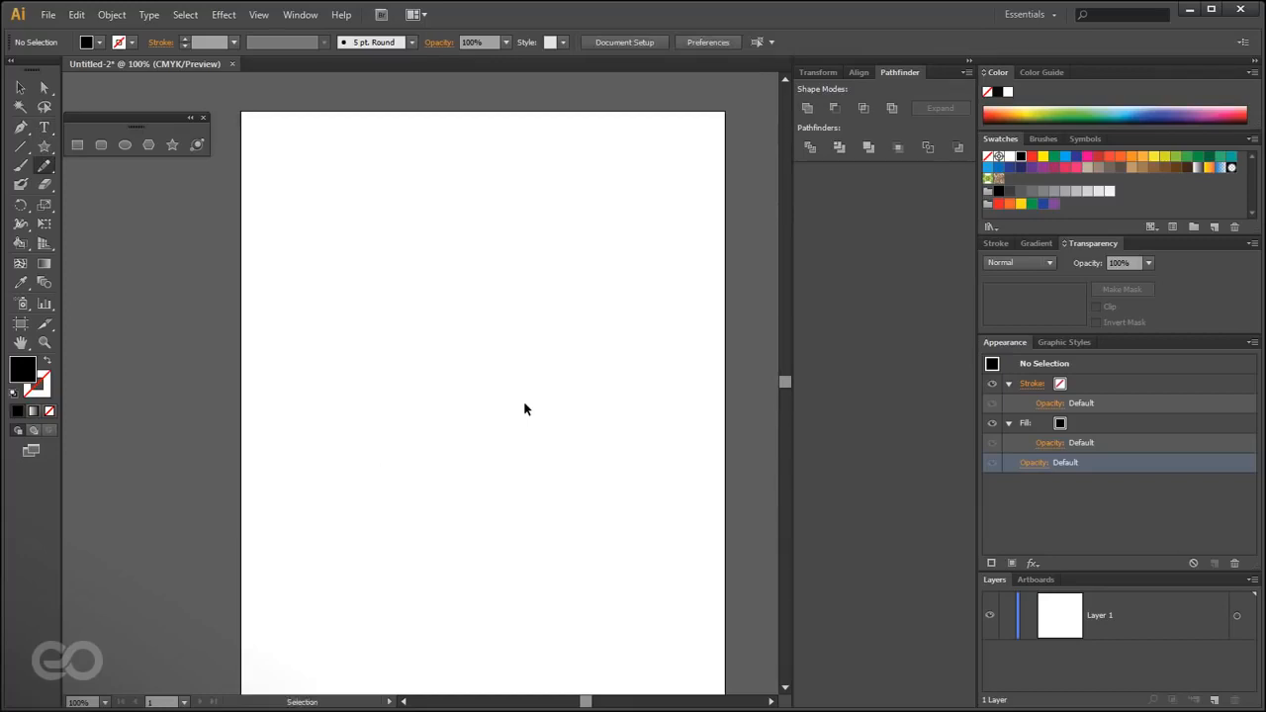
{"action": "left_click", "coordinate": [43, 87]}
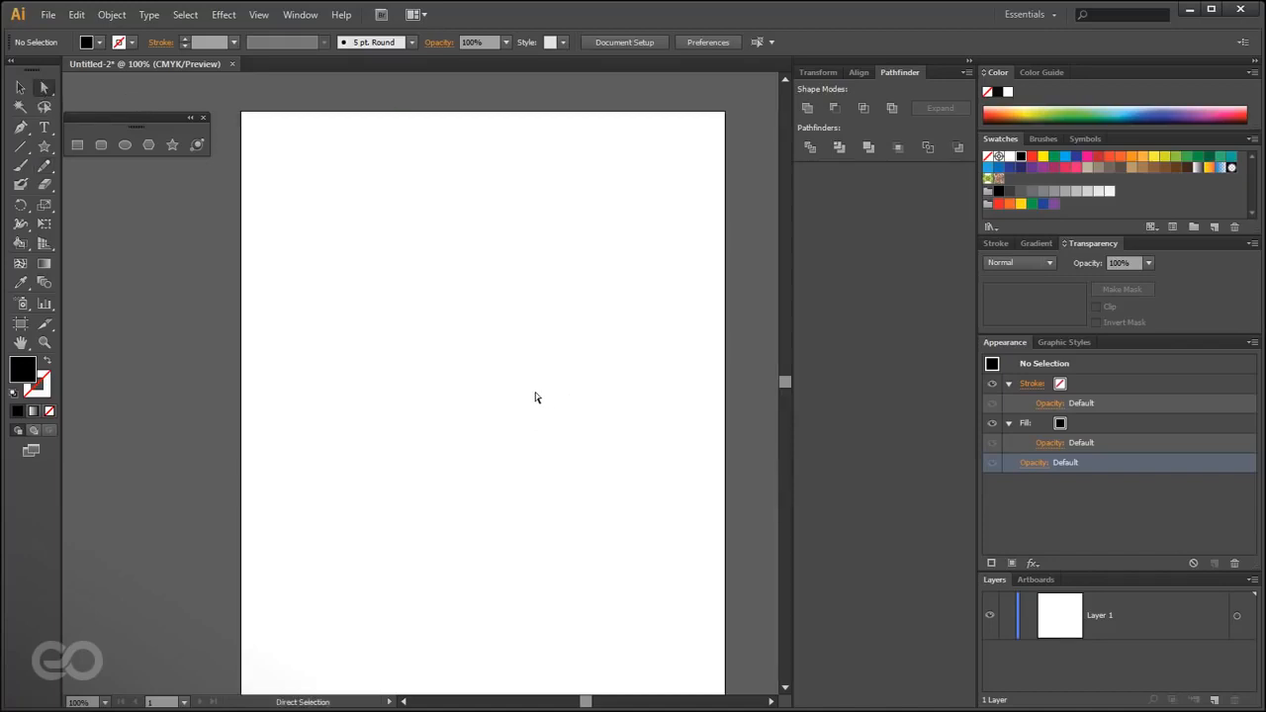
{"action": "left_click", "coordinate": [45, 153]}
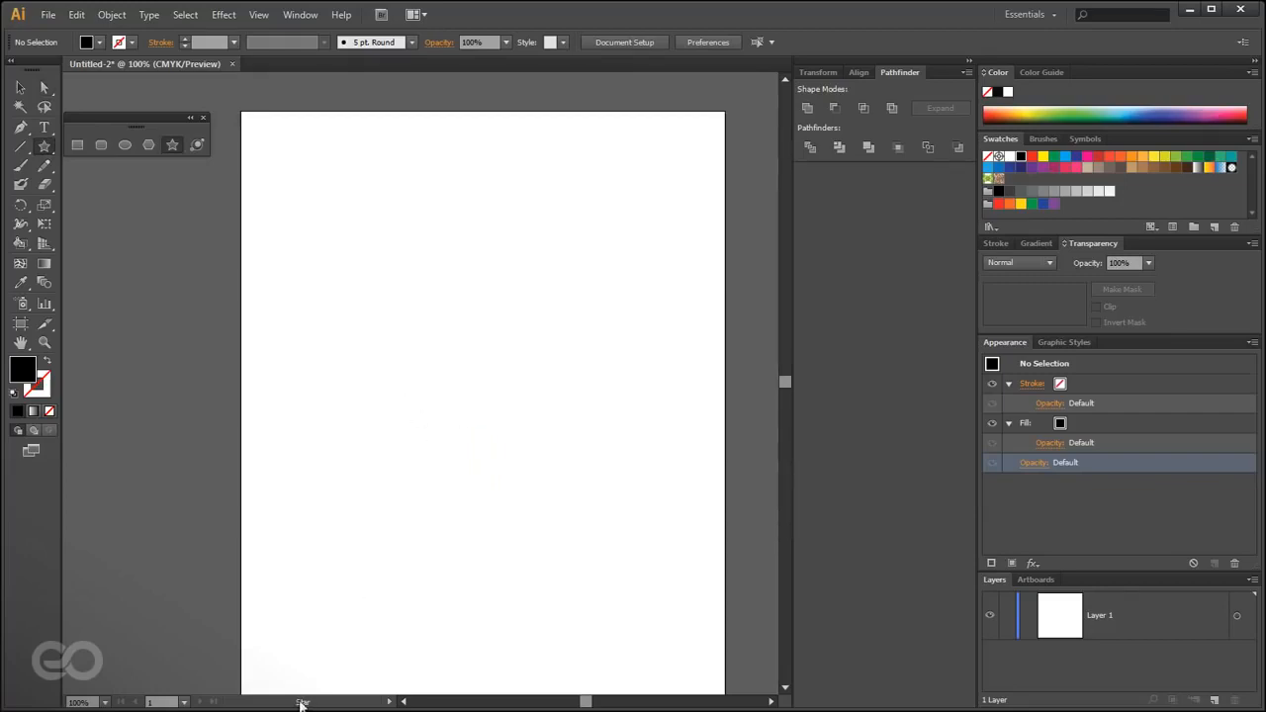
{"action": "left_click", "coordinate": [391, 702]}
{"action": "mouse_move", "coordinate": [436, 683]}
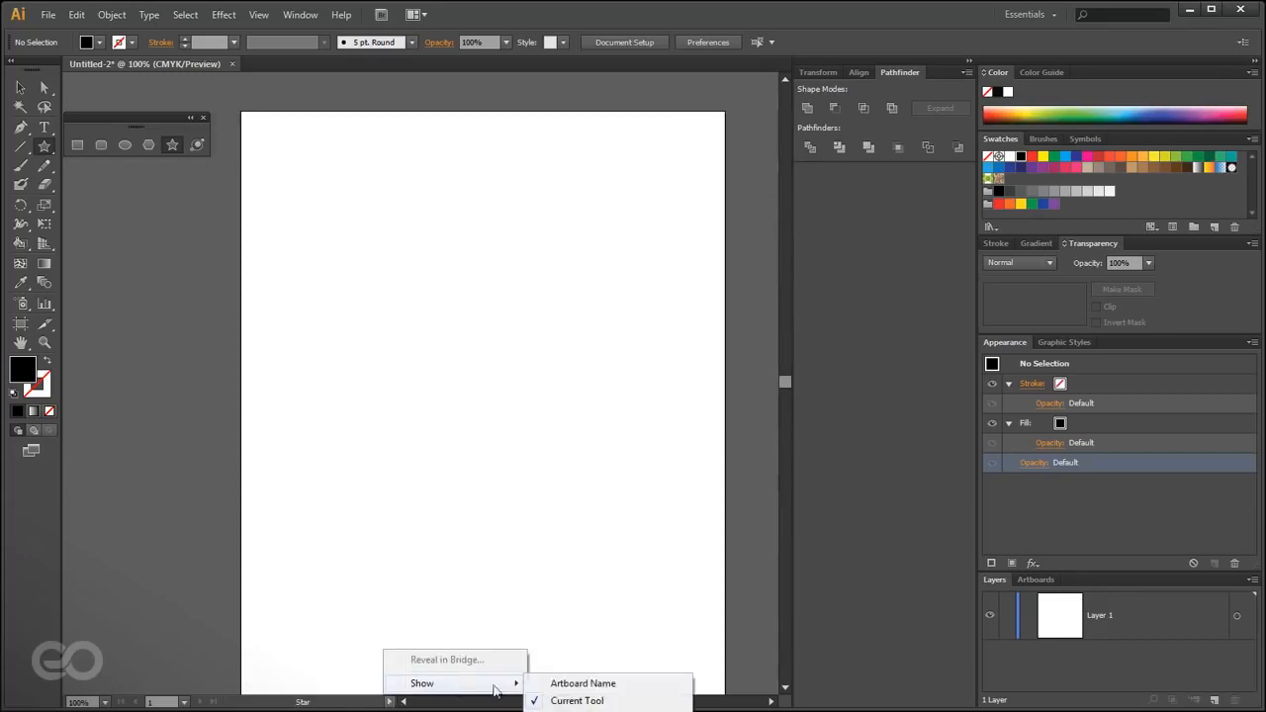
{"action": "left_click", "coordinate": [583, 701]}
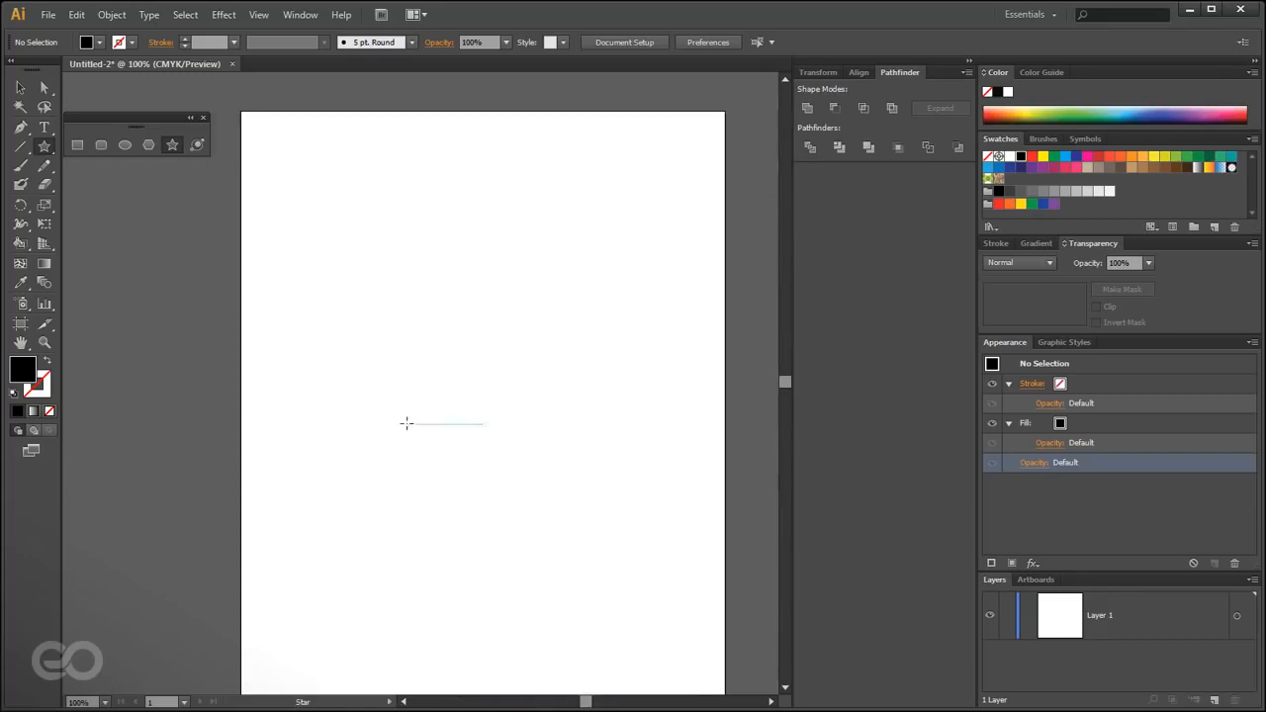
{"action": "key", "text": "ctrl"}
{"action": "key", "text": "ctrl"}
- Start a curved path with the Pen tool from an anchor near X 229 px, moving its second anchor to about X 300, Y 285 px and adjusting the handles
{"action": "left_click", "coordinate": [20, 127]}
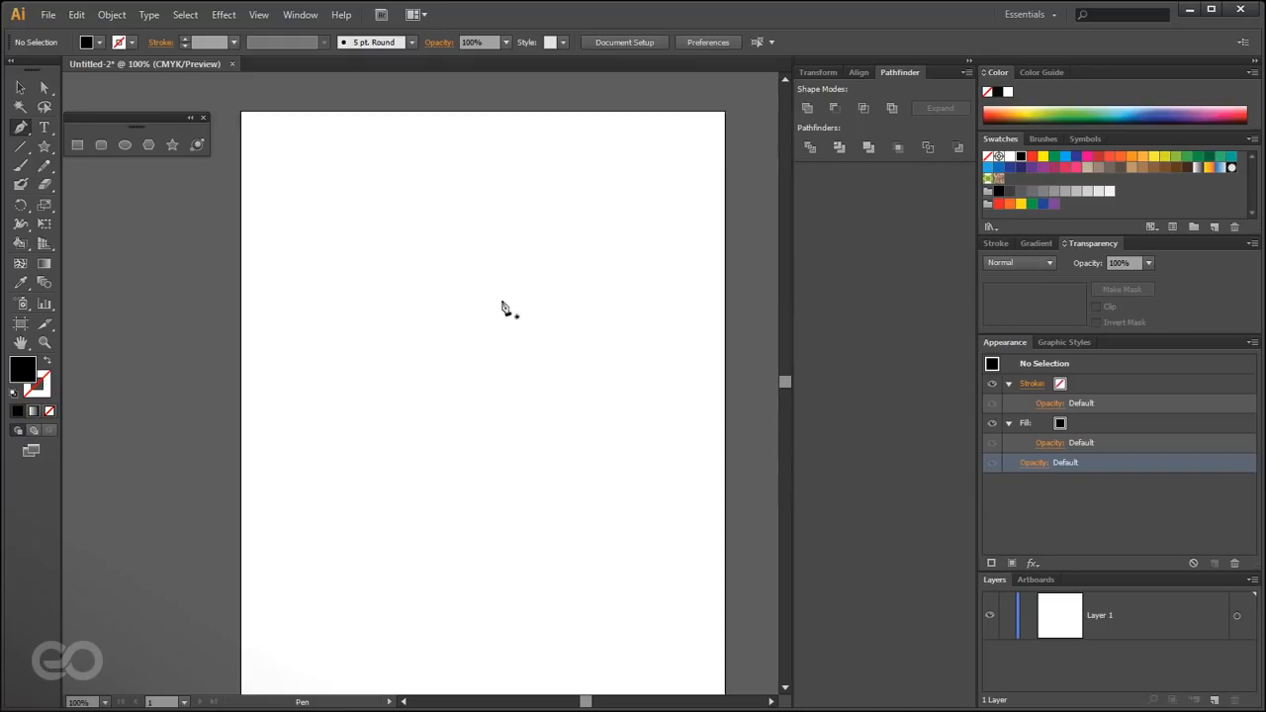
{"action": "left_click_drag", "start_coordinate": [421, 246], "coordinate": [477, 244]}
{"action": "left_click_drag", "start_coordinate": [440, 252], "coordinate": [441, 252]}
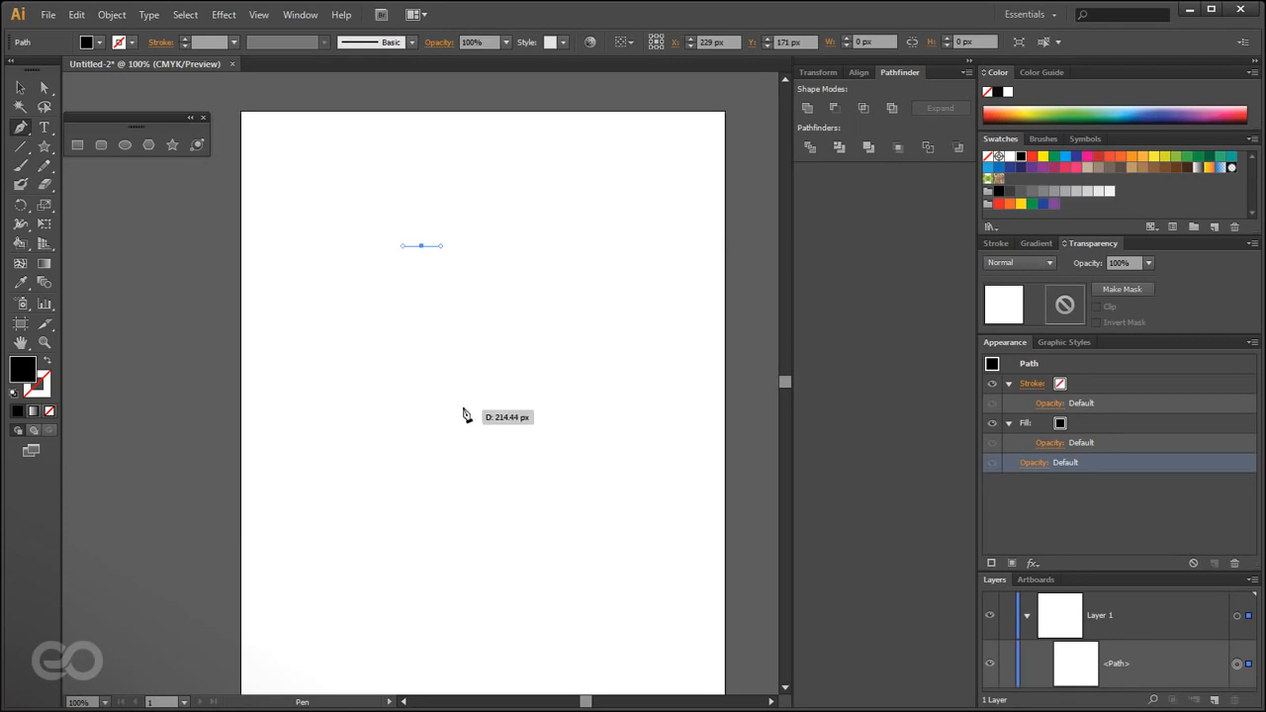
{"action": "left_click_drag", "start_coordinate": [493, 335], "coordinate": [492, 406]}
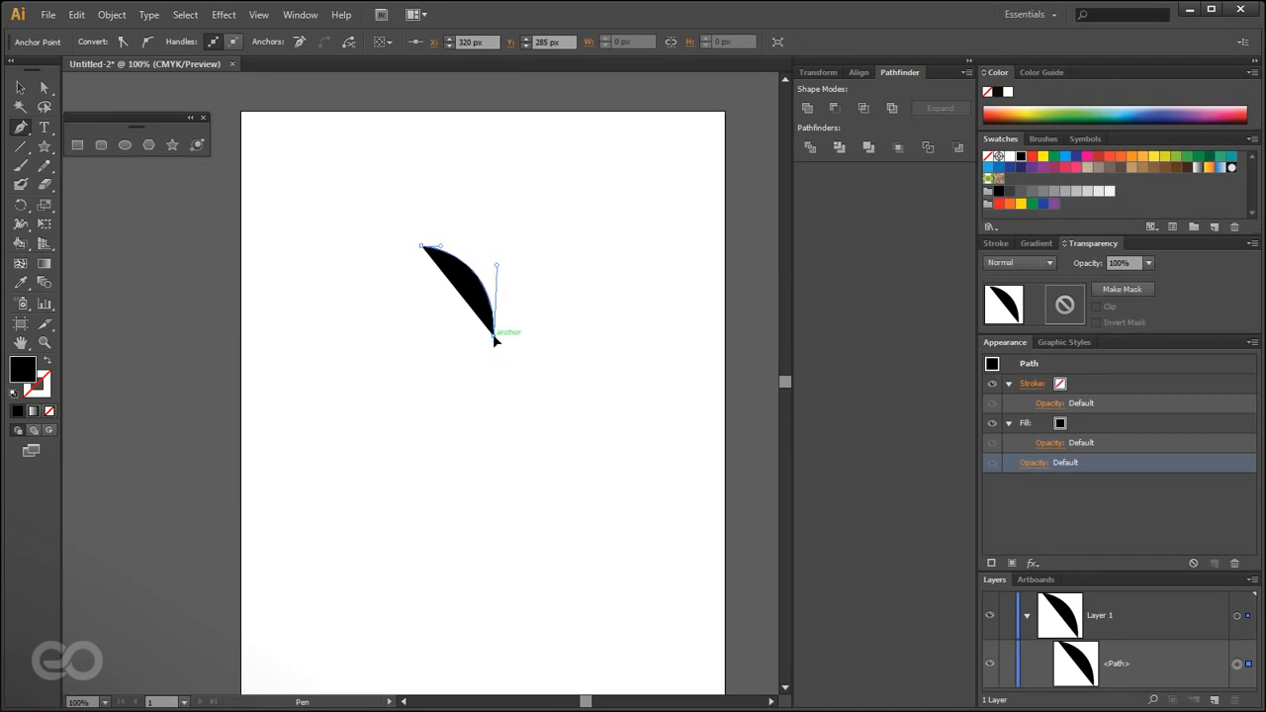
{"action": "left_click_drag", "start_coordinate": [492, 405], "coordinate": [452, 408]}
{"action": "left_click_drag", "start_coordinate": [498, 342], "coordinate": [246, 324]}
{"action": "key", "text": "ctrl"}
{"action": "mouse_move", "coordinate": [496, 338]}
{"action": "left_mouse_down"}
{"action": "mouse_move", "coordinate": [528, 339]}
{"action": "mouse_move", "coordinate": [478, 336]}
{"action": "left_mouse_up"}
{"action": "mouse_move", "coordinate": [481, 393]}
{"action": "left_mouse_down"}
{"action": "mouse_move", "coordinate": [461, 398]}
{"action": "mouse_move", "coordinate": [479, 416]}
{"action": "left_mouse_up"}
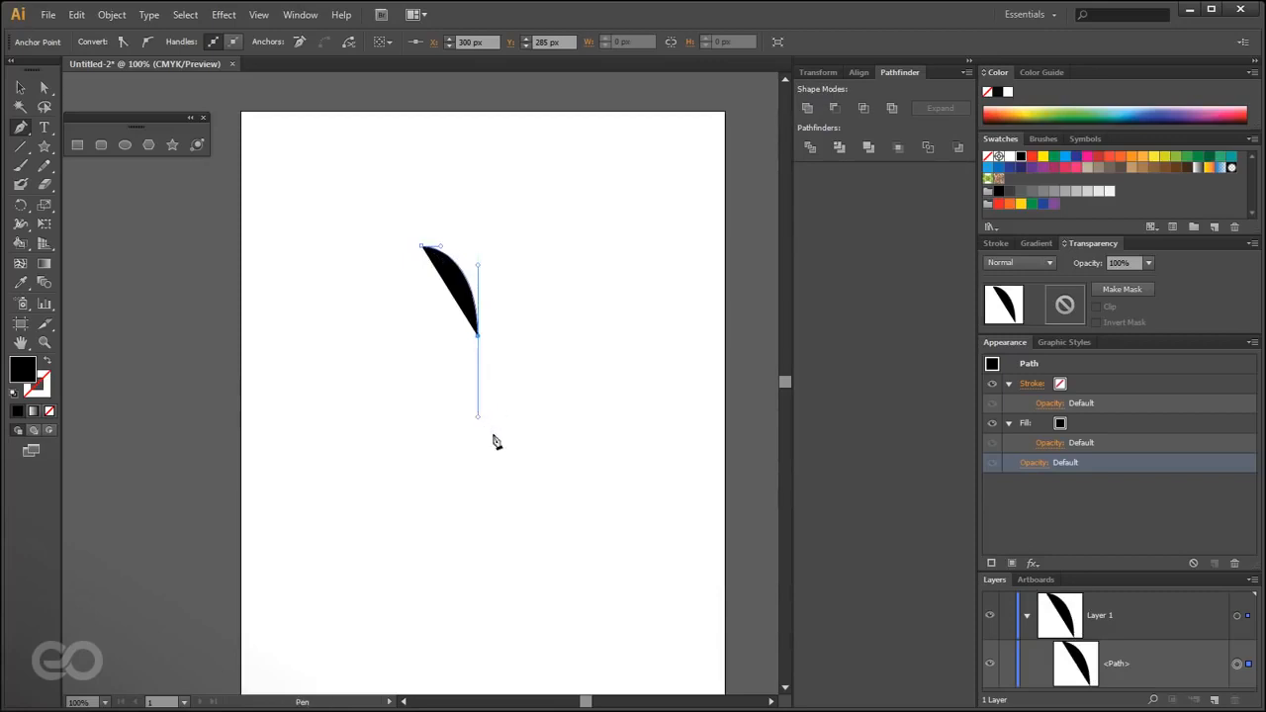
- Continue the path around a rounded lower lobe and up the outer right curve into a small hook, closing it at the first anchor
{"action": "left_click_drag", "start_coordinate": [416, 441], "coordinate": [375, 457]}
{"action": "left_click_drag", "start_coordinate": [480, 416], "coordinate": [476, 396]}
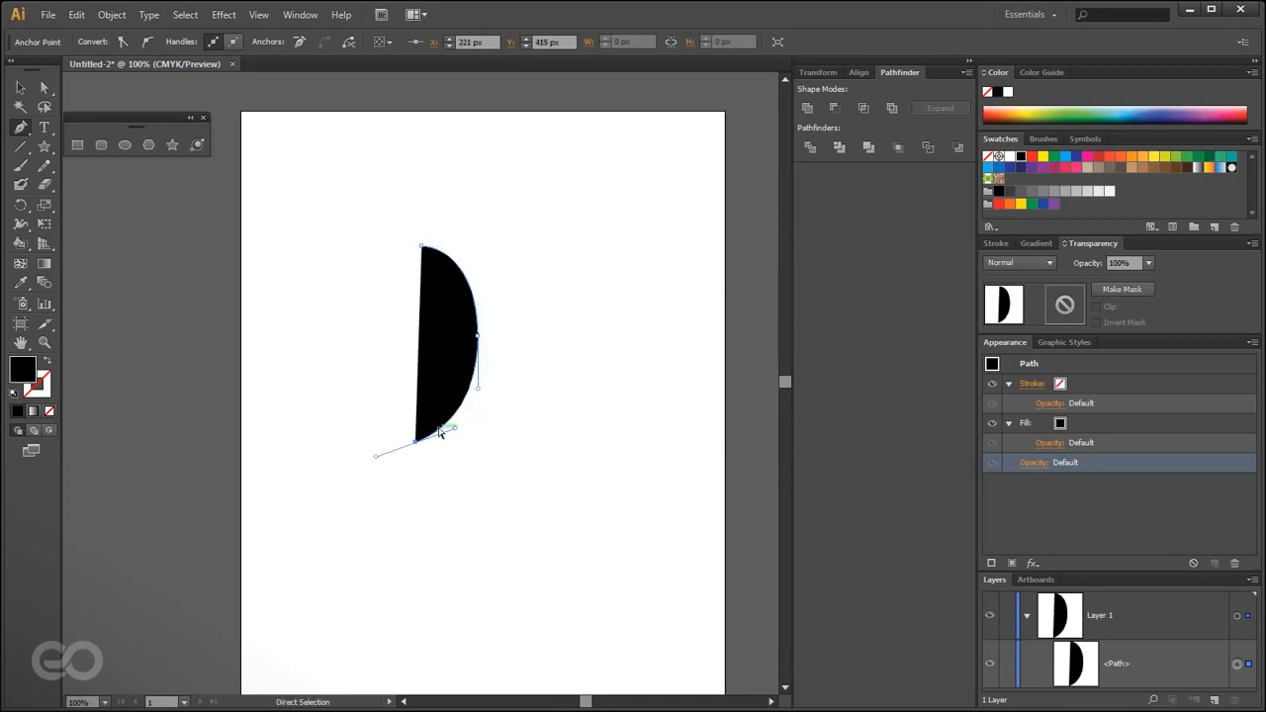
{"action": "left_click", "coordinate": [339, 561]}
{"action": "left_click_drag", "start_coordinate": [339, 562], "coordinate": [372, 619]}
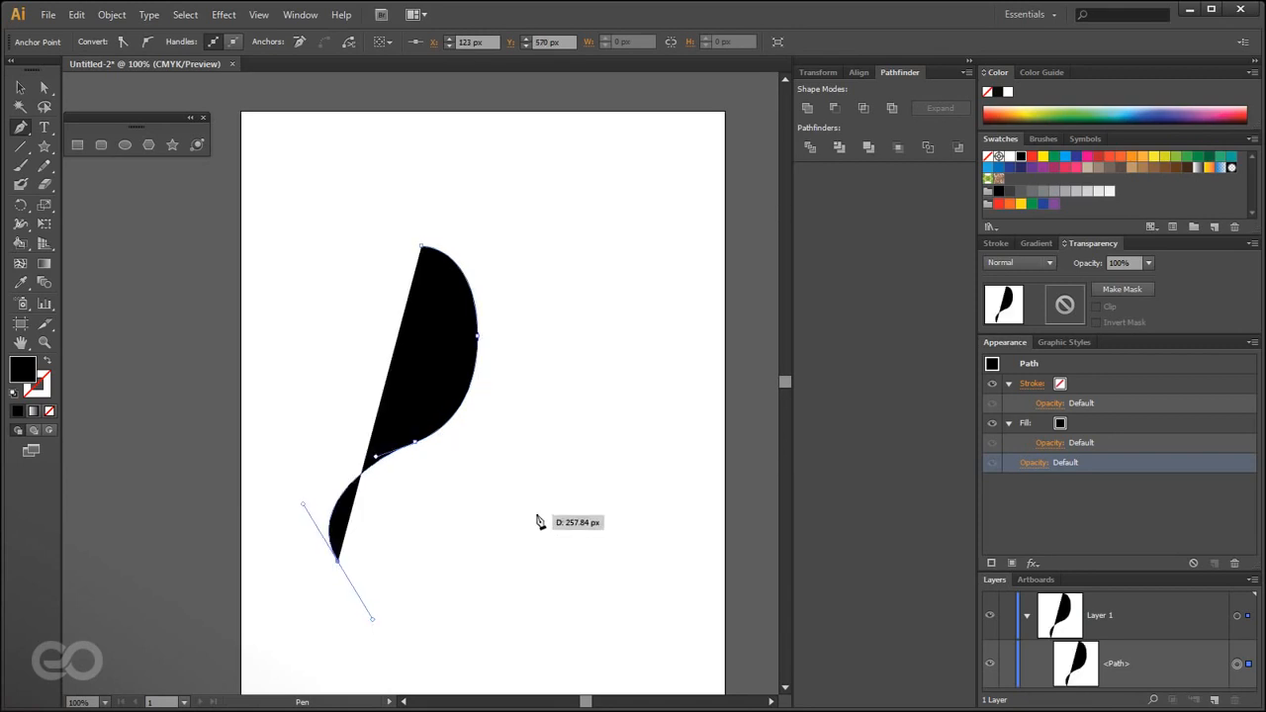
{"action": "left_click_drag", "start_coordinate": [522, 496], "coordinate": [549, 409]}
{"action": "left_click_drag", "start_coordinate": [487, 260], "coordinate": [425, 264]}
{"action": "left_click", "coordinate": [421, 246]}
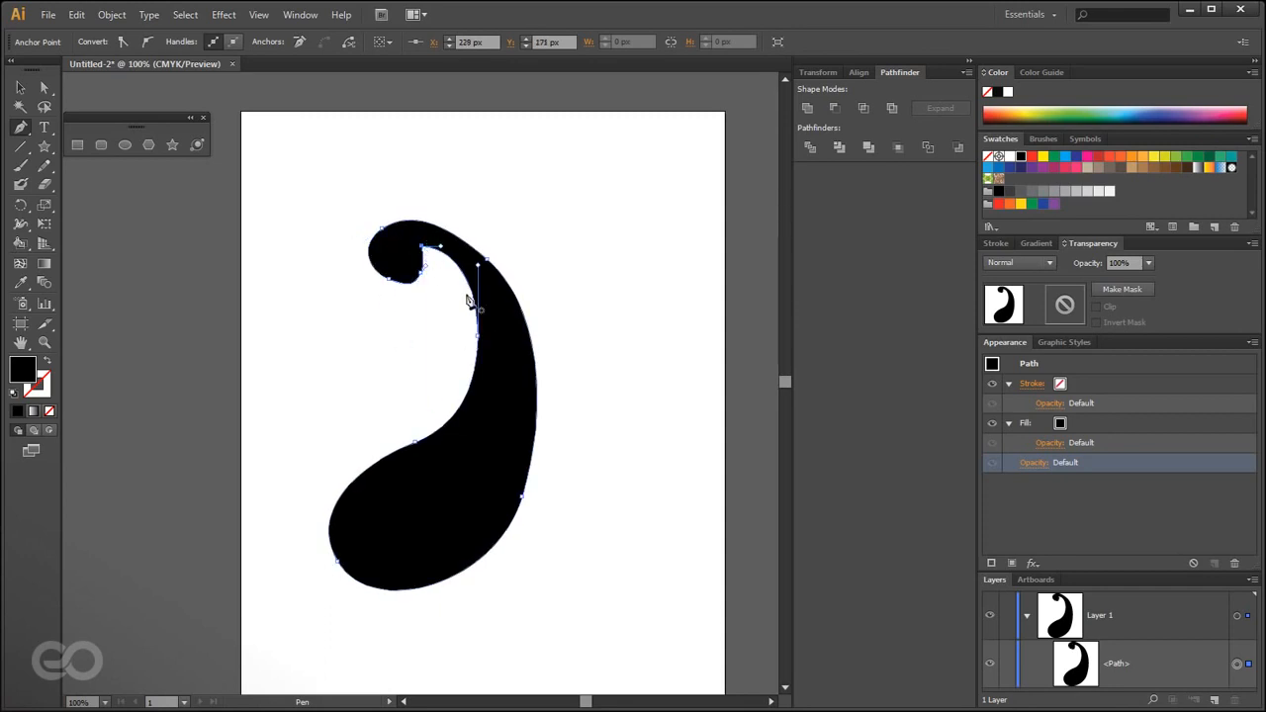
- Round the hook by moving its lower anchor with Direct Selection, and delete the whole curved shape
{"action": "key", "text": "a"}
{"action": "left_click_drag", "start_coordinate": [391, 281], "coordinate": [428, 275]}
{"action": "left_click", "coordinate": [443, 304]}
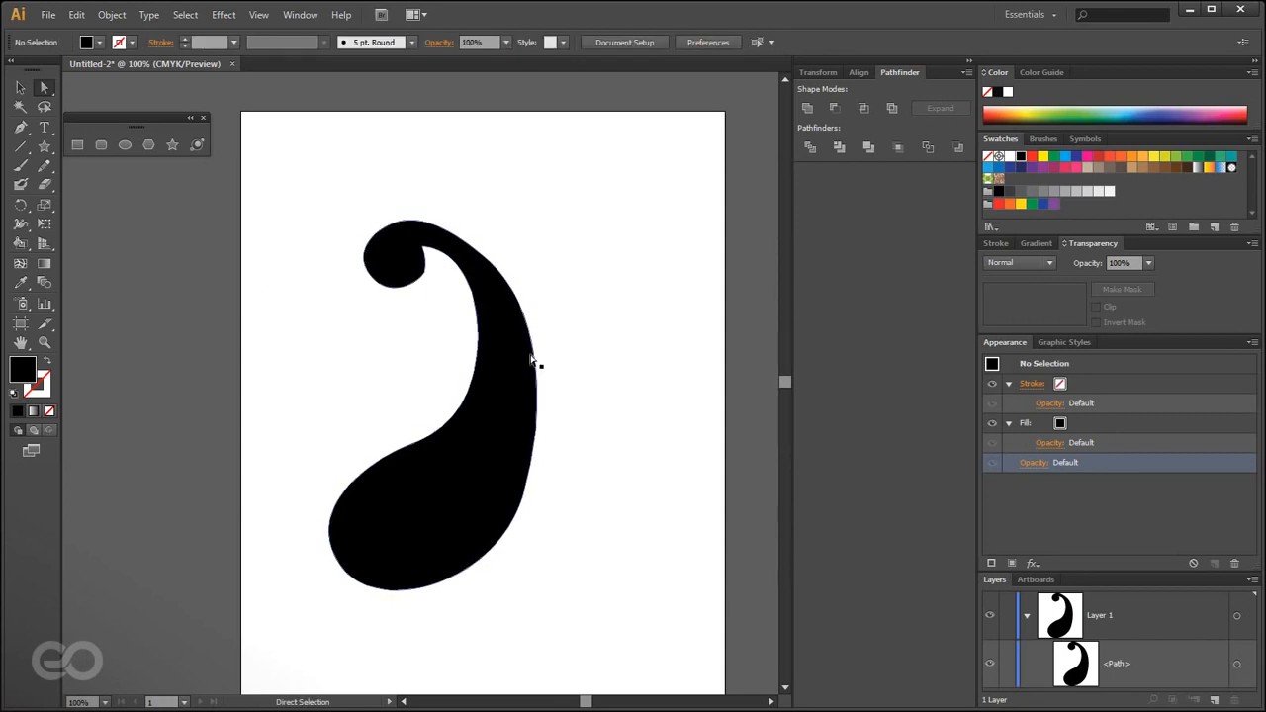
{"action": "left_click", "coordinate": [378, 512]}
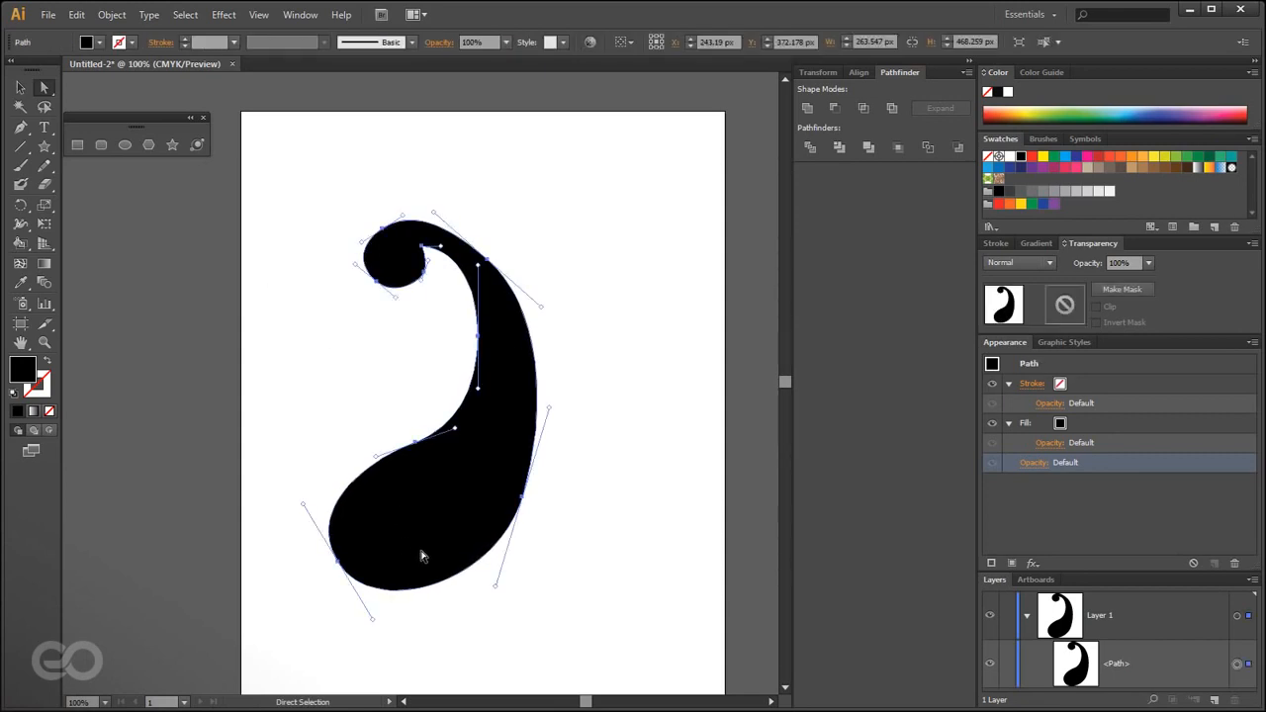
{"action": "key", "text": "Delete"}
- Draw a large closed blob from five curved anchors with the Pen tool
{"action": "left_click", "coordinate": [21, 127]}
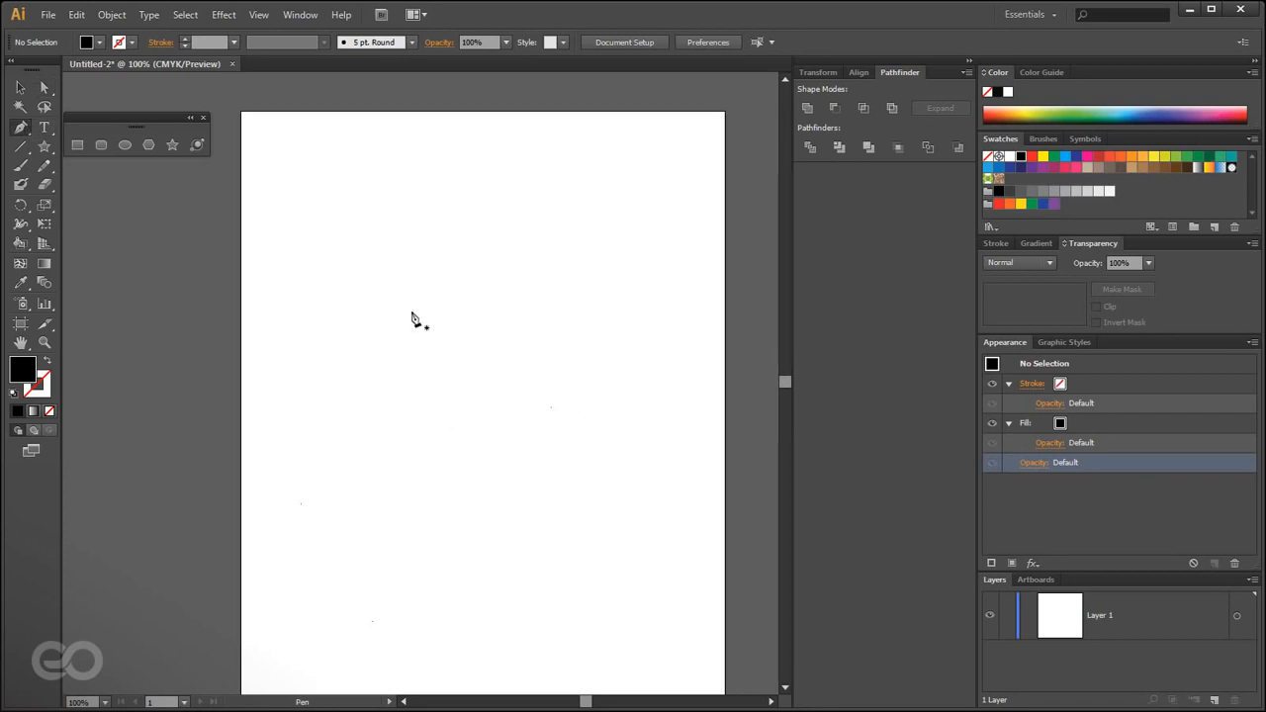
{"action": "left_click_drag", "start_coordinate": [369, 298], "coordinate": [334, 362]}
{"action": "left_click_drag", "start_coordinate": [390, 543], "coordinate": [524, 579]}
{"action": "left_click_drag", "start_coordinate": [570, 497], "coordinate": [632, 334]}
{"action": "left_click_drag", "start_coordinate": [593, 253], "coordinate": [435, 204]}
{"action": "left_click_drag", "start_coordinate": [393, 196], "coordinate": [285, 225]}
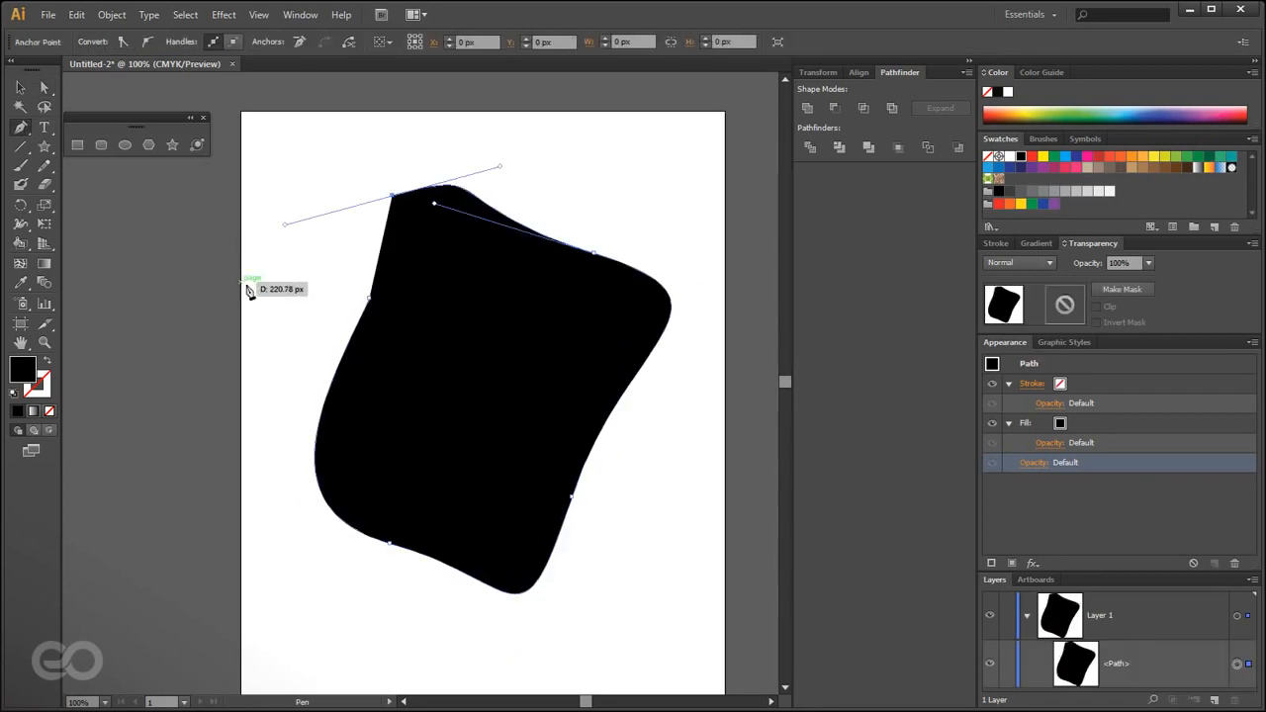
{"action": "left_click", "coordinate": [369, 298]}
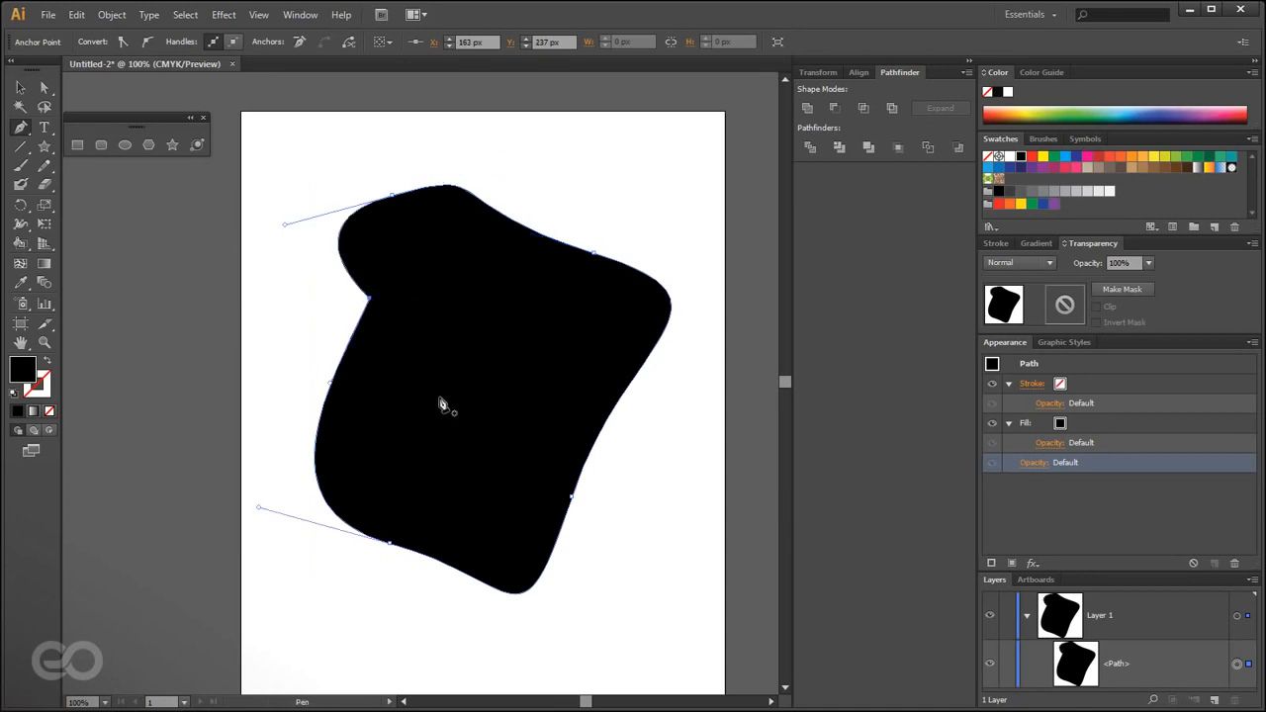
- Remove the inner corner anchor from the blob's left edge and add two anchors along the smoothed edge at about Y 250 px and Y 403 px
{"action": "left_click", "coordinate": [373, 303]}
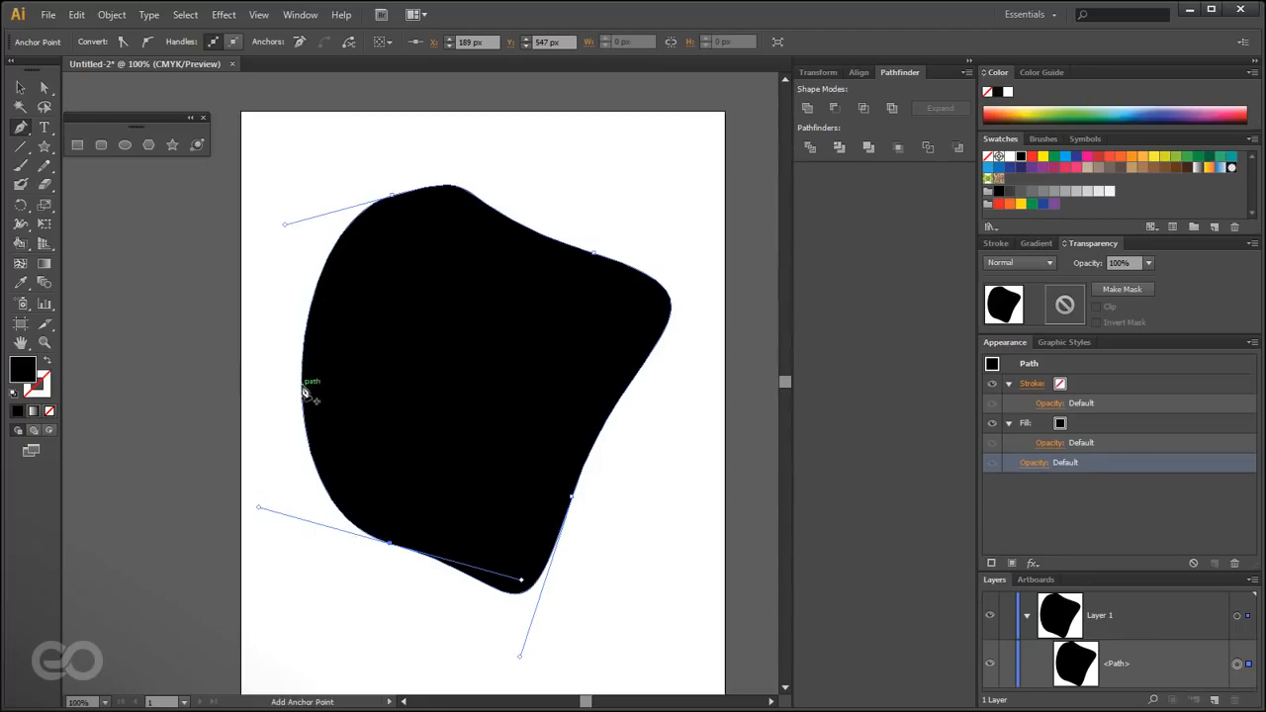
{"action": "left_click", "coordinate": [310, 308]}
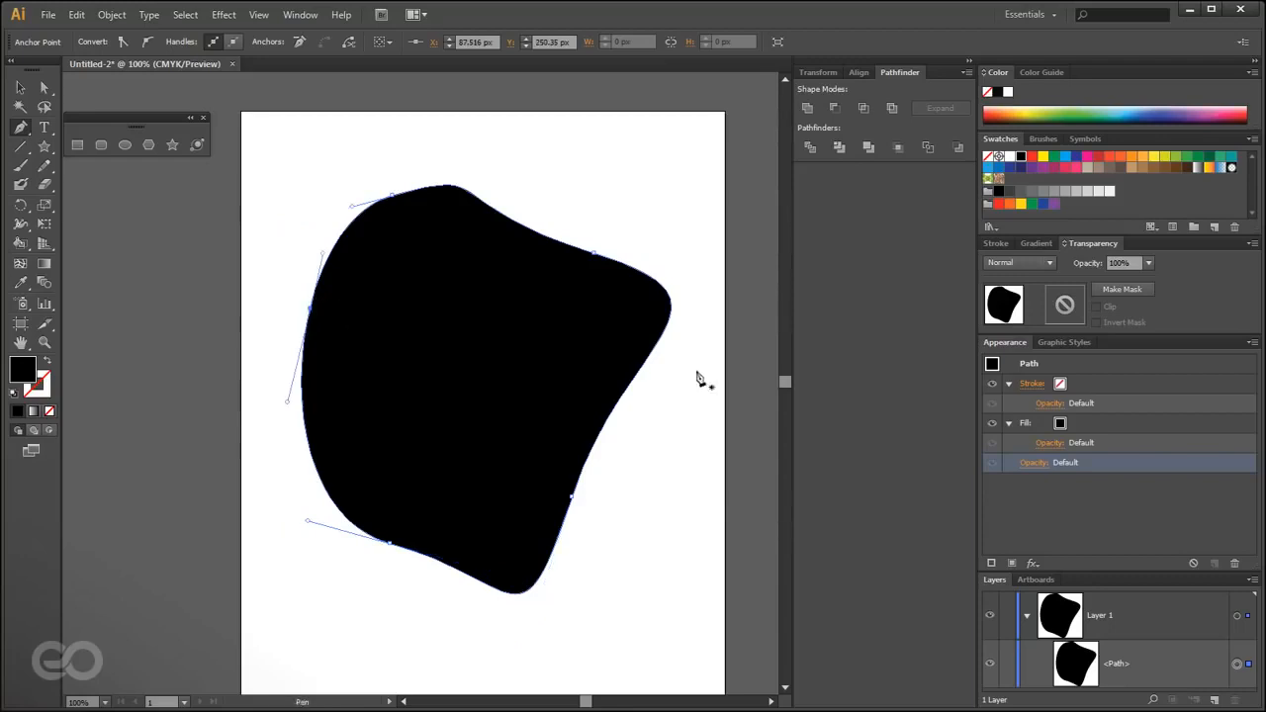
{"action": "left_click", "coordinate": [307, 432]}
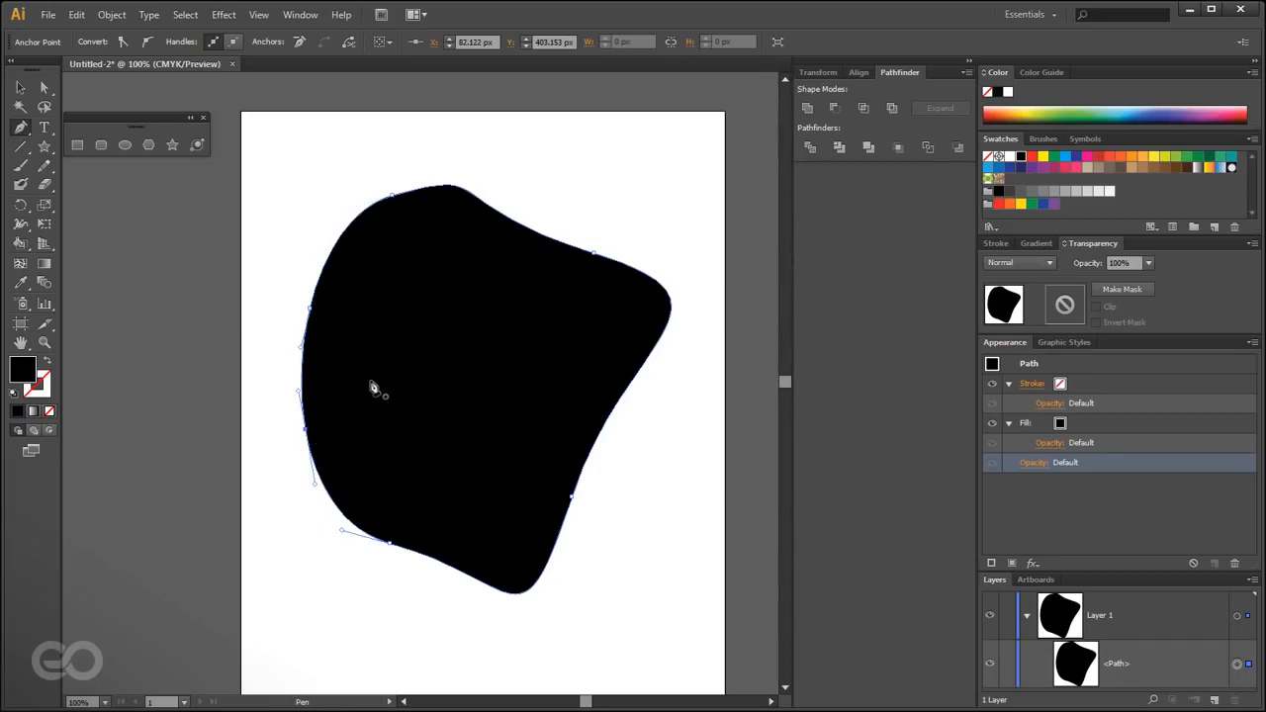
- Convert the blob's upper-left anchor to a corner with Convert Anchor Point, and pull out handles to make it smooth again
{"action": "key", "text": "alt"}
{"action": "left_click", "coordinate": [27, 130]}
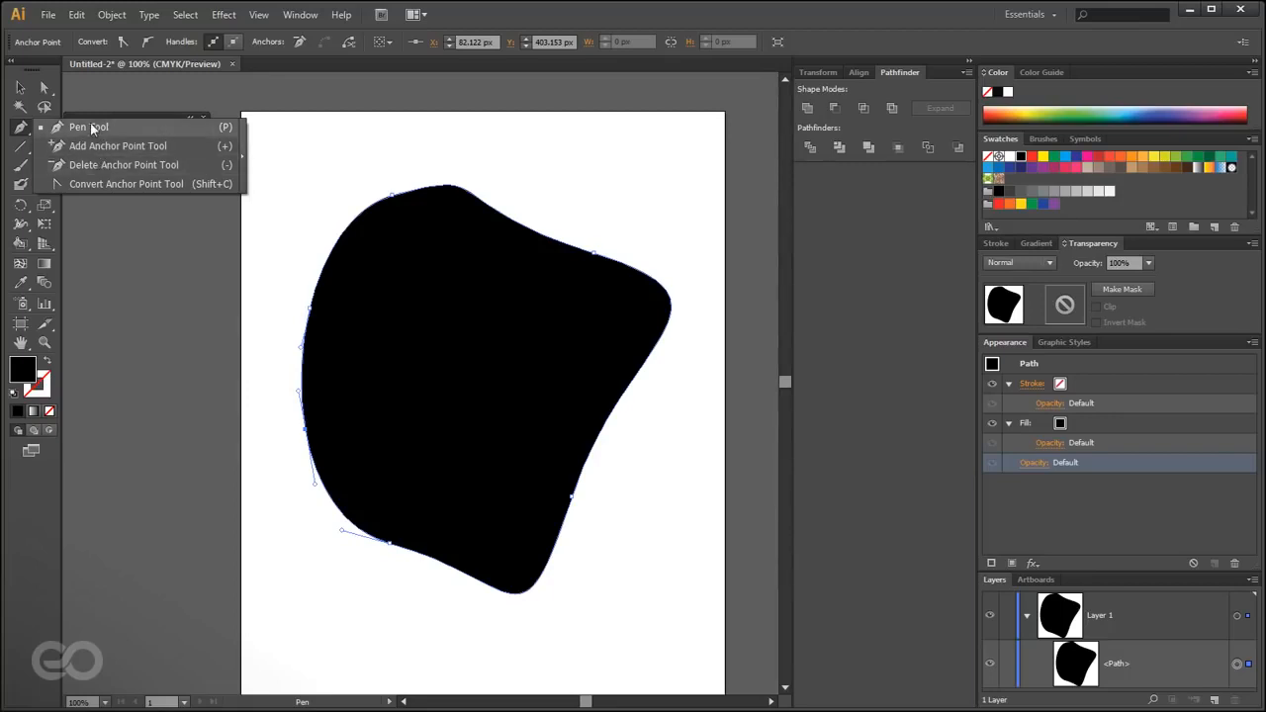
{"action": "left_click", "coordinate": [99, 184]}
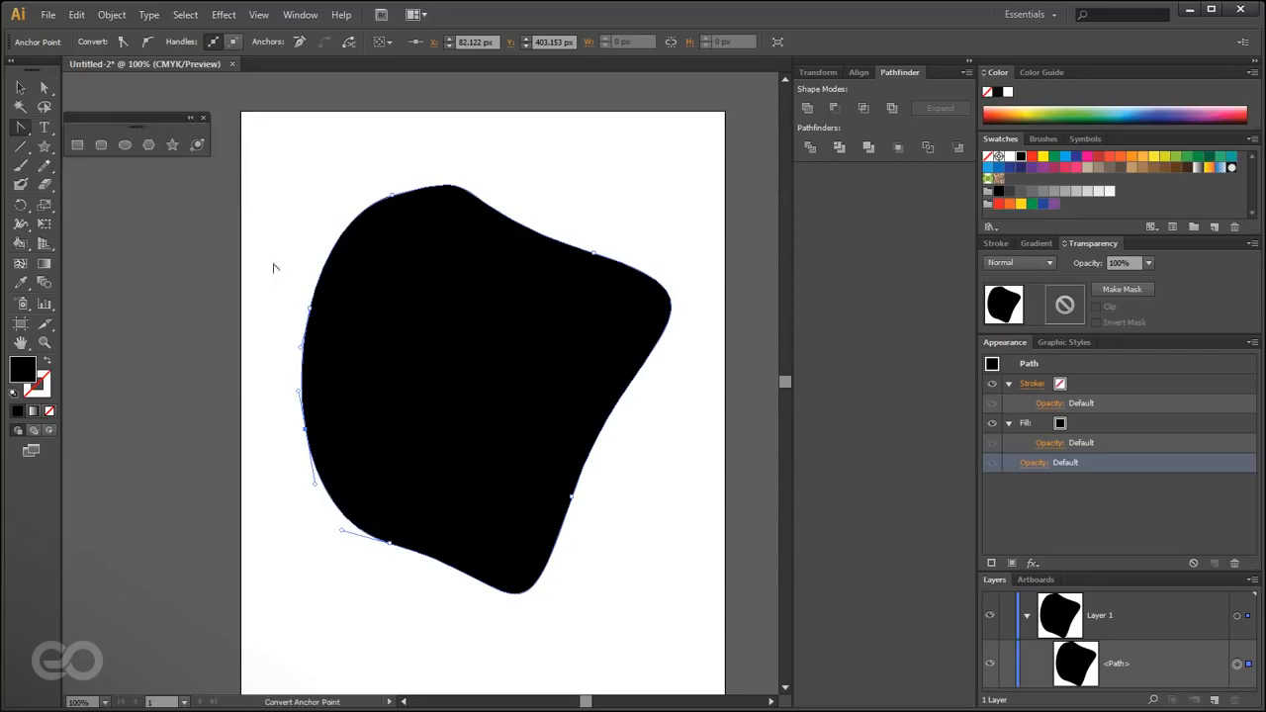
{"action": "left_click", "coordinate": [397, 198]}
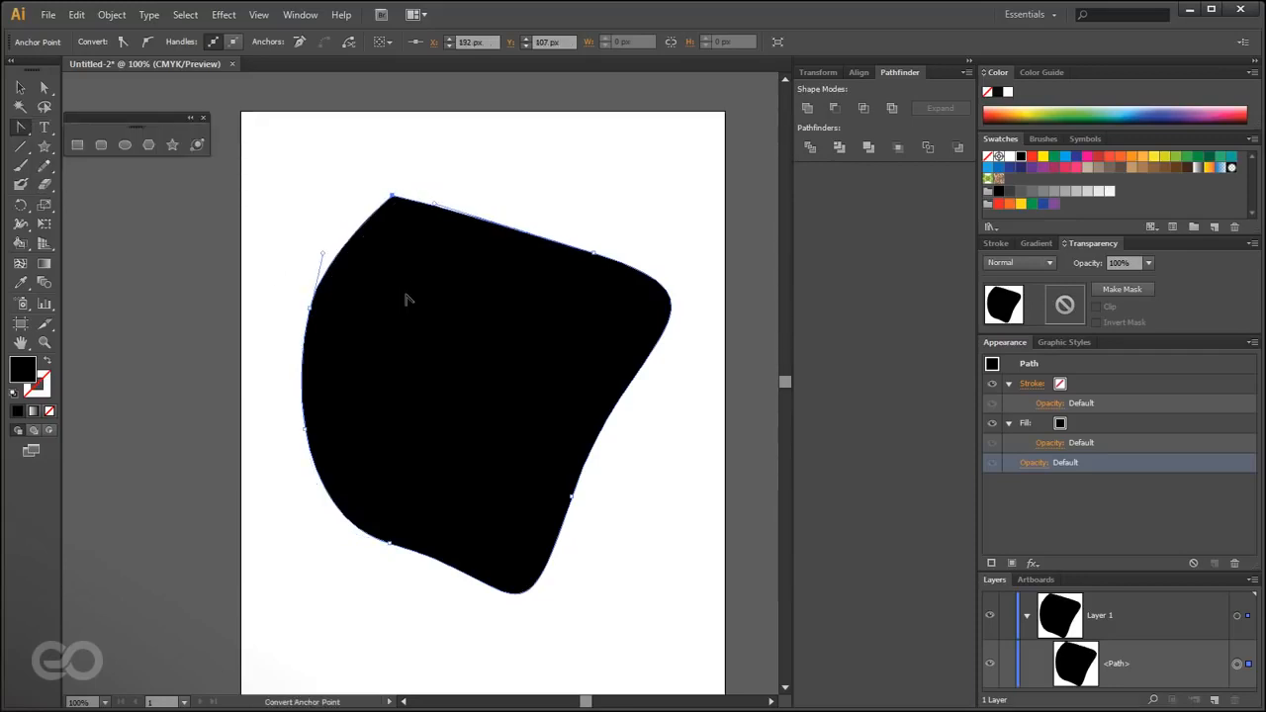
{"action": "left_click_drag", "start_coordinate": [392, 198], "coordinate": [330, 211]}
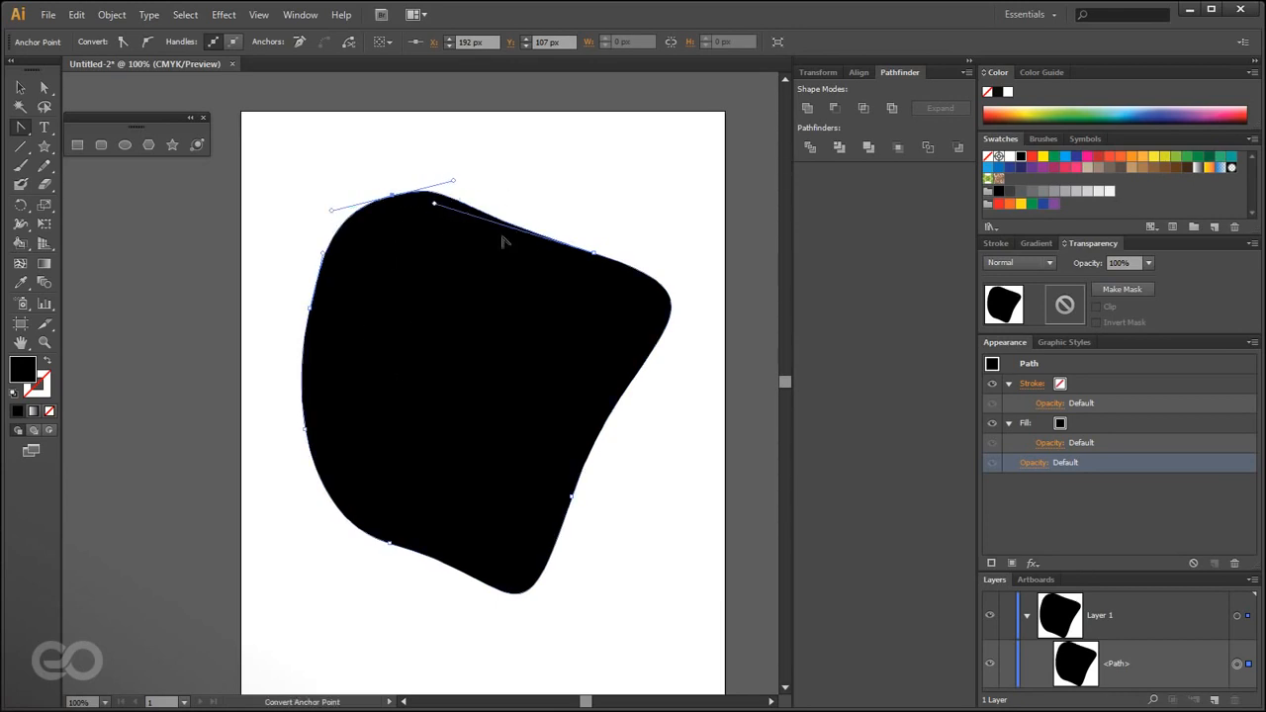
- Deselect the path and delete the whole blob using the Selection tool
{"action": "left_click", "coordinate": [20, 87]}
{"action": "left_click", "coordinate": [296, 348]}
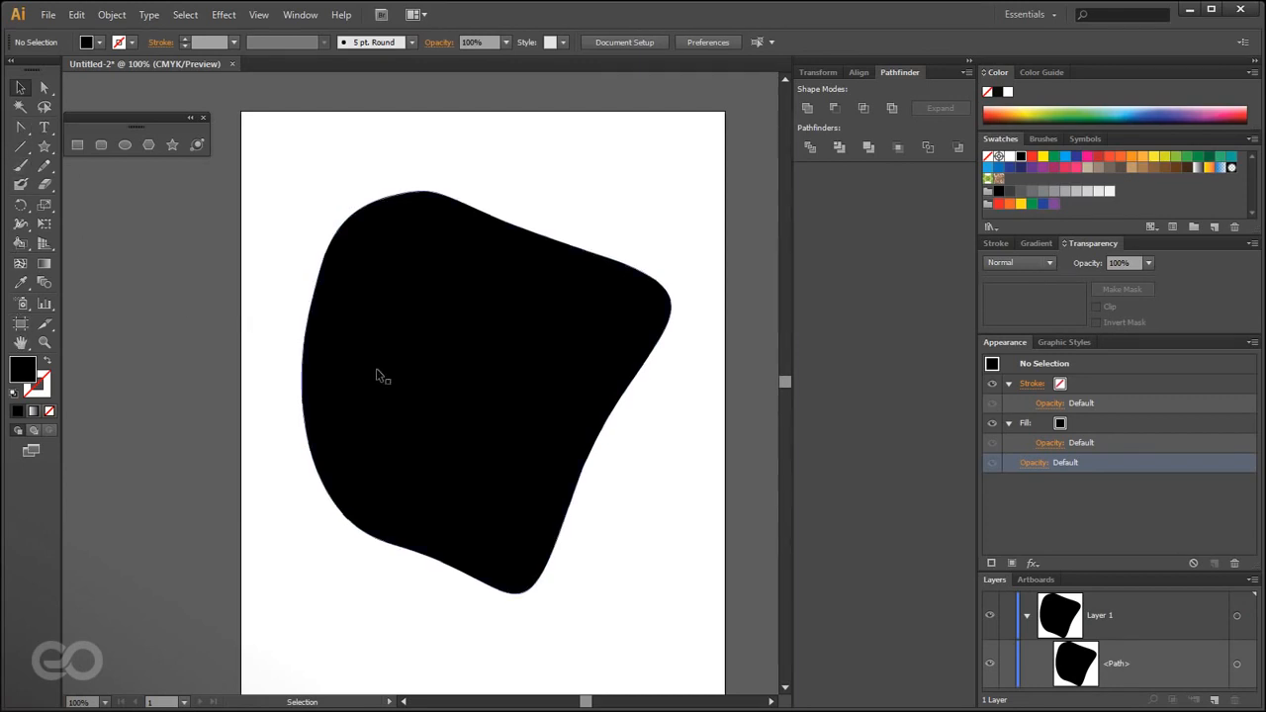
{"action": "left_click", "coordinate": [438, 395]}
{"action": "key", "text": "Delete"}
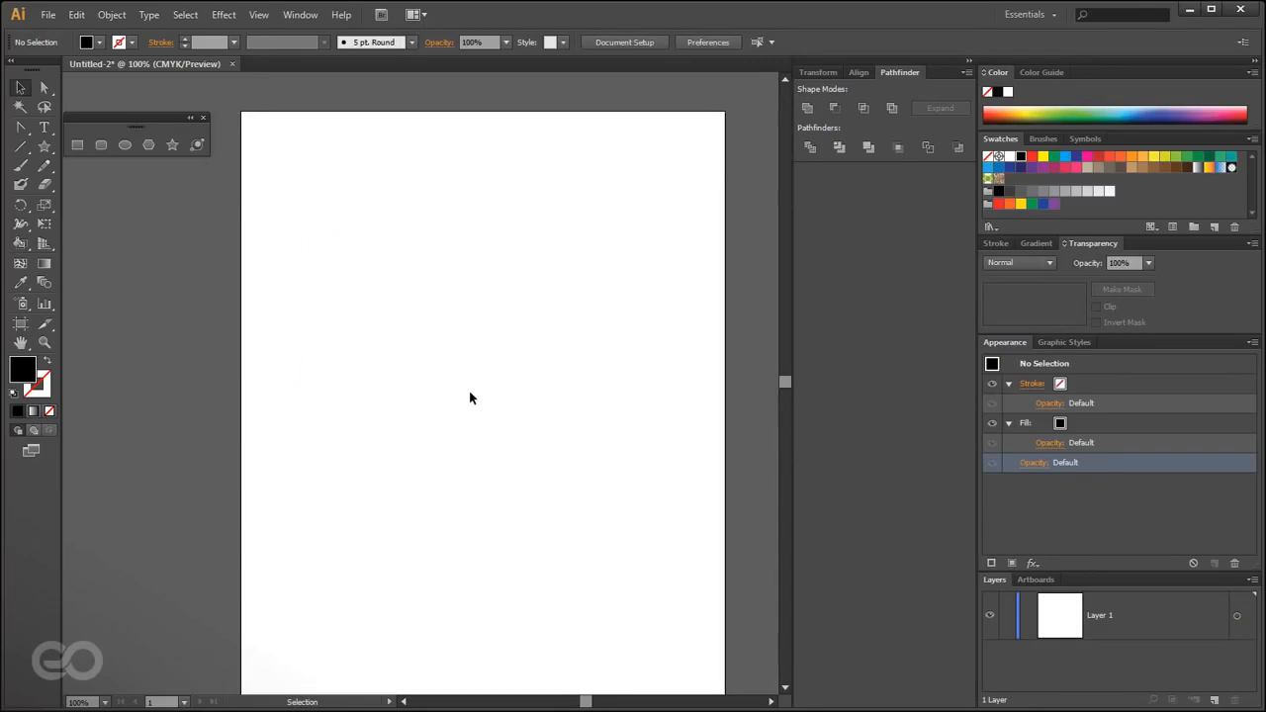
{"action": "left_click_drag", "start_coordinate": [20, 127], "coordinate": [101, 154]}
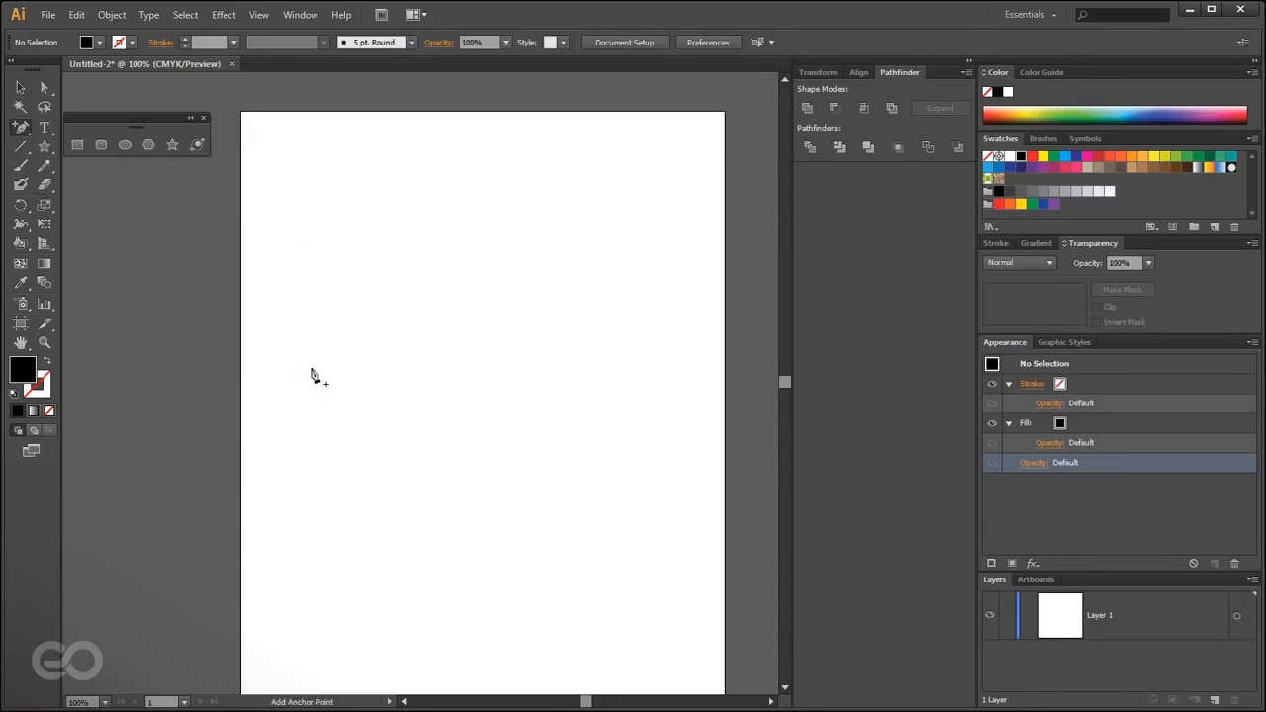
{"action": "left_click", "coordinate": [342, 461]}
{"action": "left_click", "coordinate": [758, 382]}
- Draw an open curve about 163 px wide and 287 px tall with the Pen tool, rising from lower left to upper right
{"action": "left_click_drag", "start_coordinate": [21, 127], "coordinate": [89, 126]}
{"action": "left_click_drag", "start_coordinate": [326, 531], "coordinate": [317, 439]}
{"action": "left_click_drag", "start_coordinate": [450, 305], "coordinate": [513, 267]}
{"action": "key", "text": "v"}
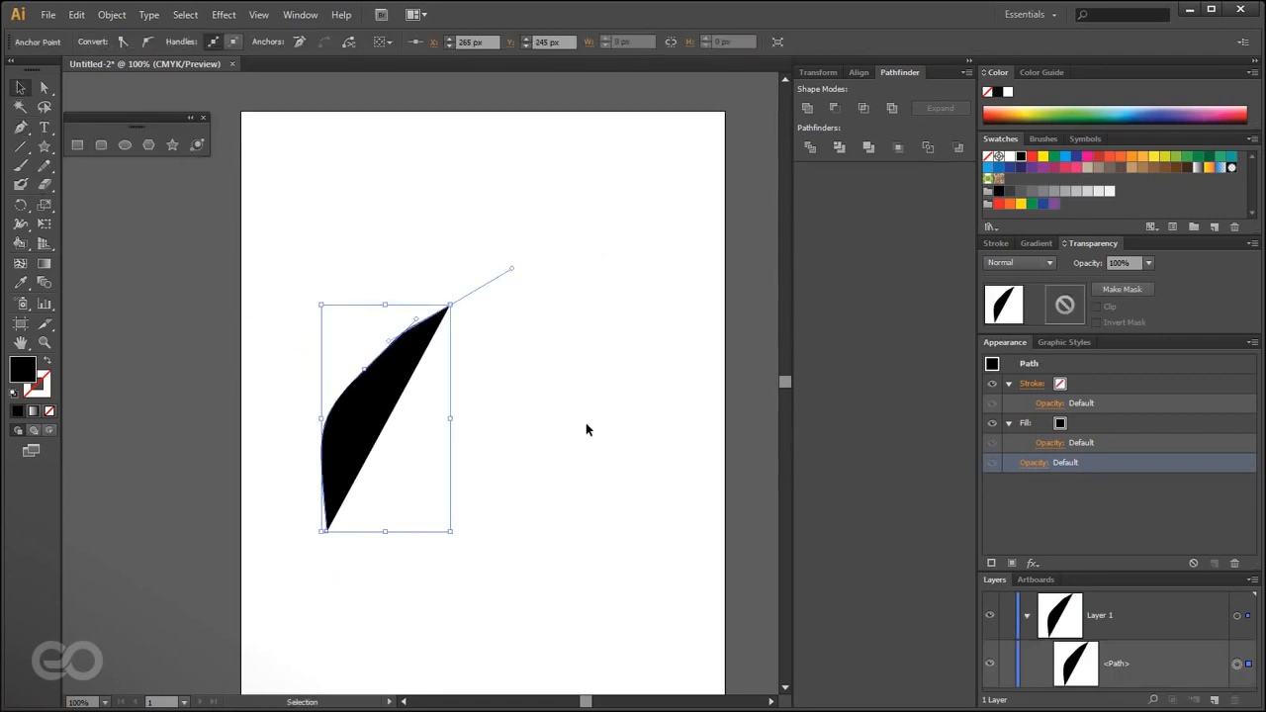
- Remove the curve's fill and give it a black stroke through its appearance attributes
{"action": "left_click", "coordinate": [1134, 423]}
{"action": "left_click", "coordinate": [1234, 562]}
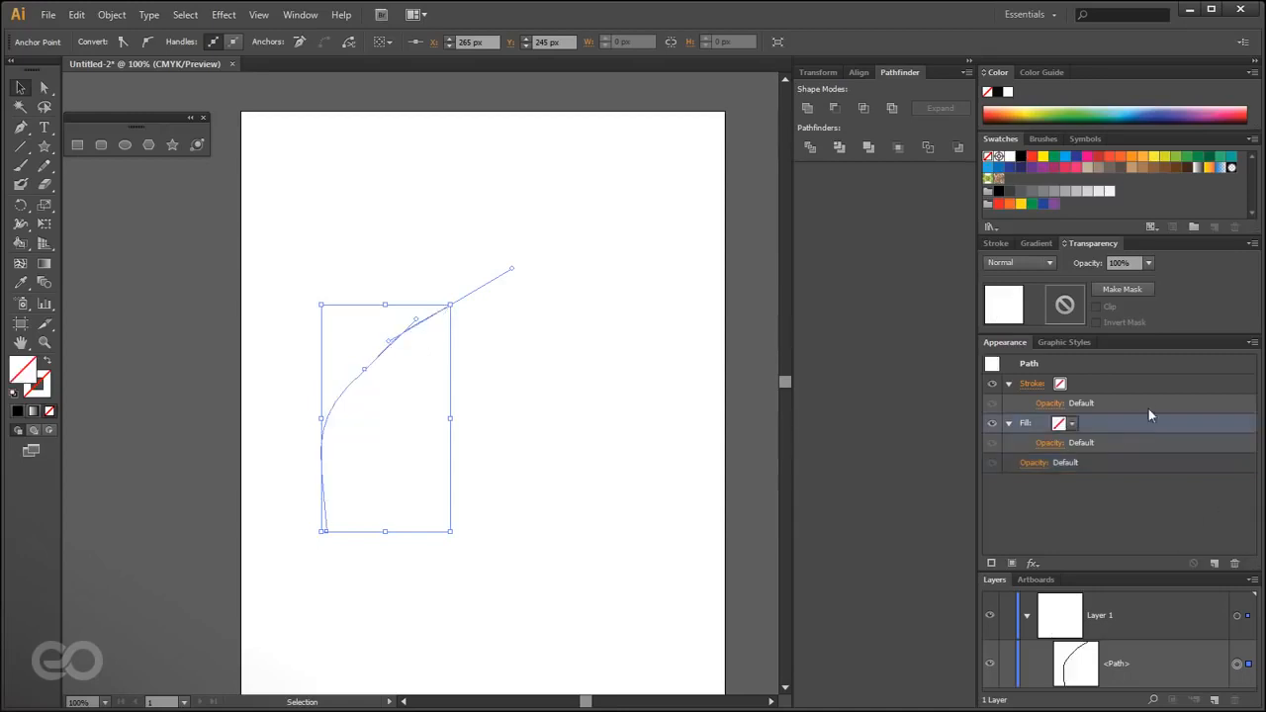
{"action": "left_click", "coordinate": [1141, 384]}
{"action": "left_click", "coordinate": [1061, 383]}
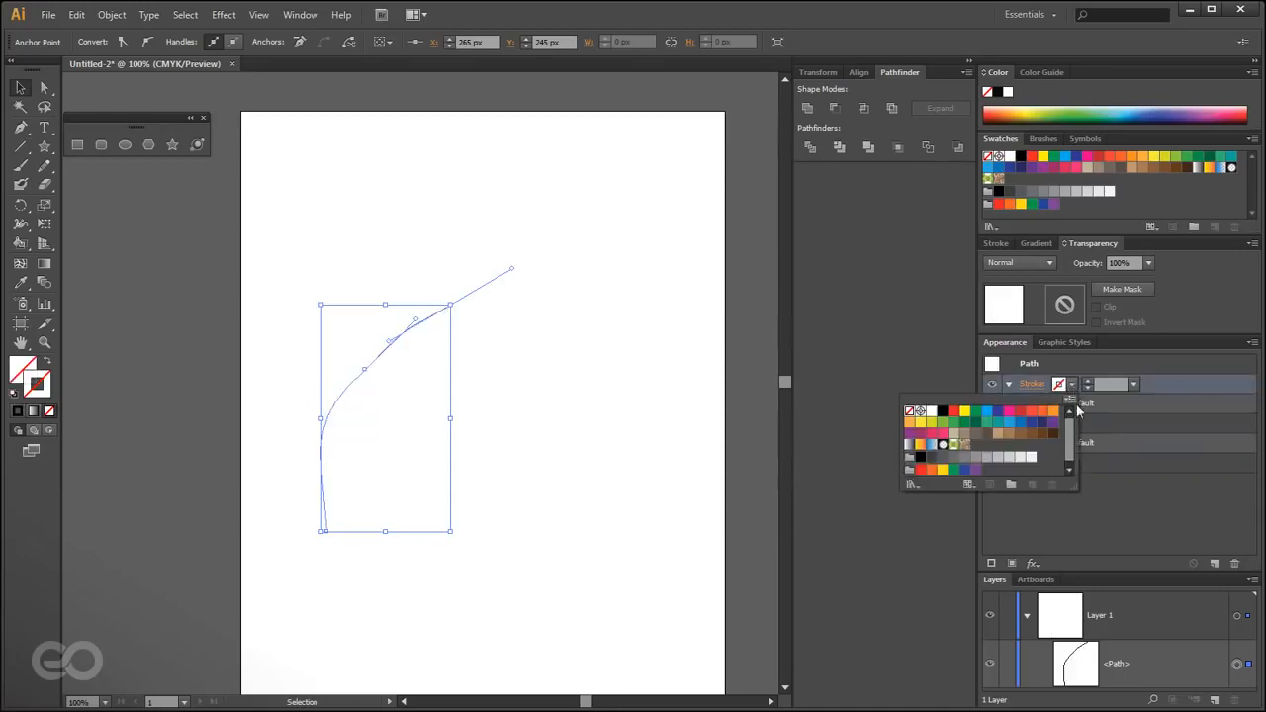
{"action": "left_click", "coordinate": [942, 411]}
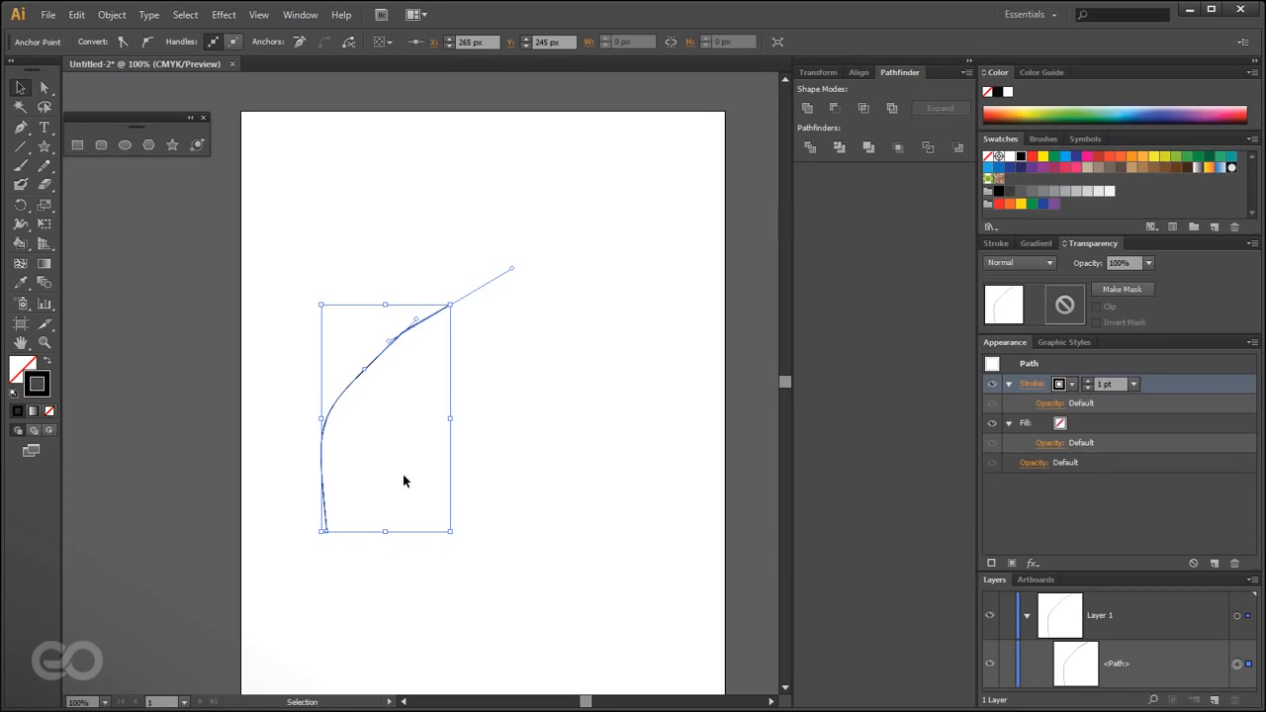
- Widen the curve's stroke at its middle anchor to about 31.78 pt with the Width tool, leaving both ends tapered
{"action": "key", "text": "ctrl+plus"}
{"action": "left_click", "coordinate": [263, 448]}
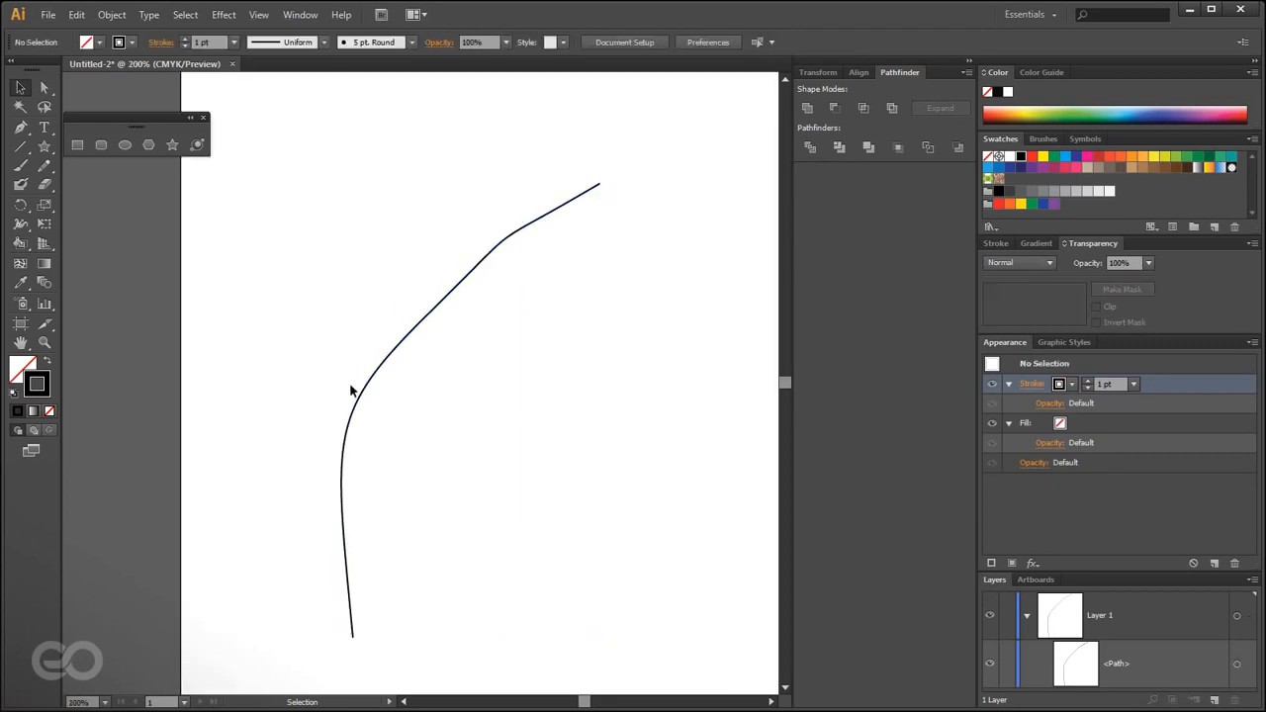
{"action": "left_click", "coordinate": [474, 281]}
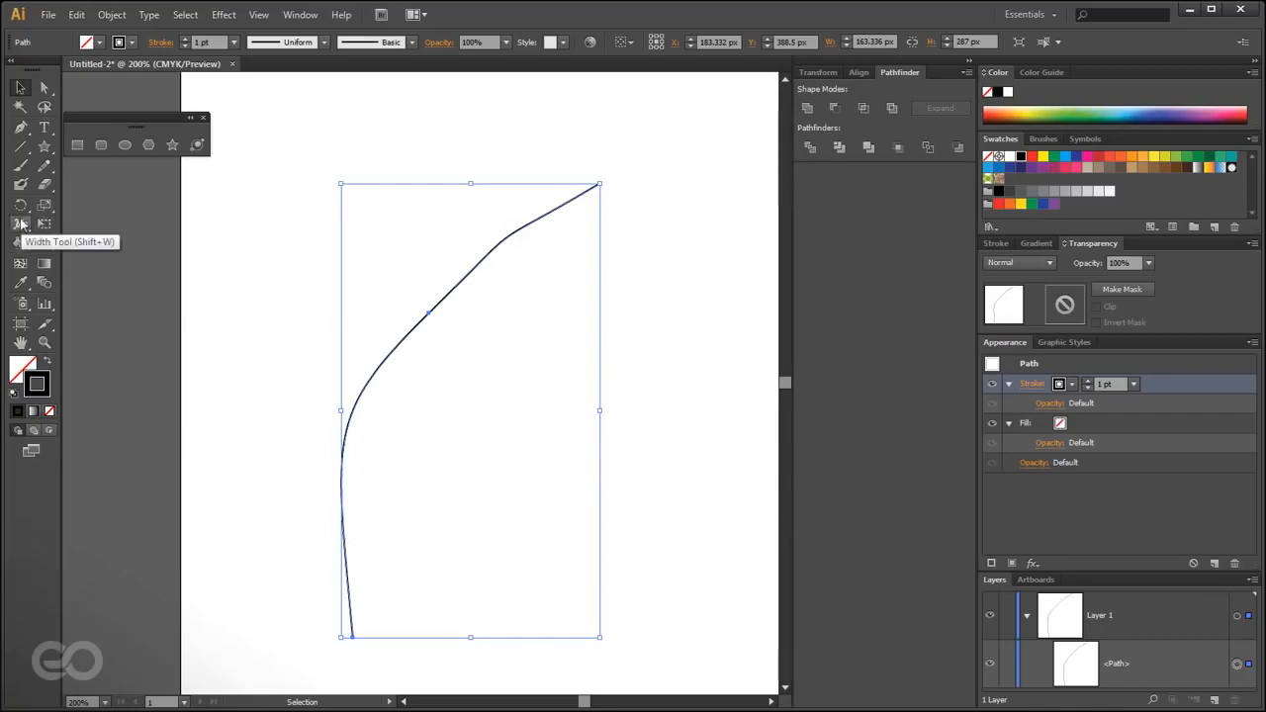
{"action": "left_click", "coordinate": [19, 223]}
{"action": "left_click_drag", "start_coordinate": [428, 315], "coordinate": [448, 326]}
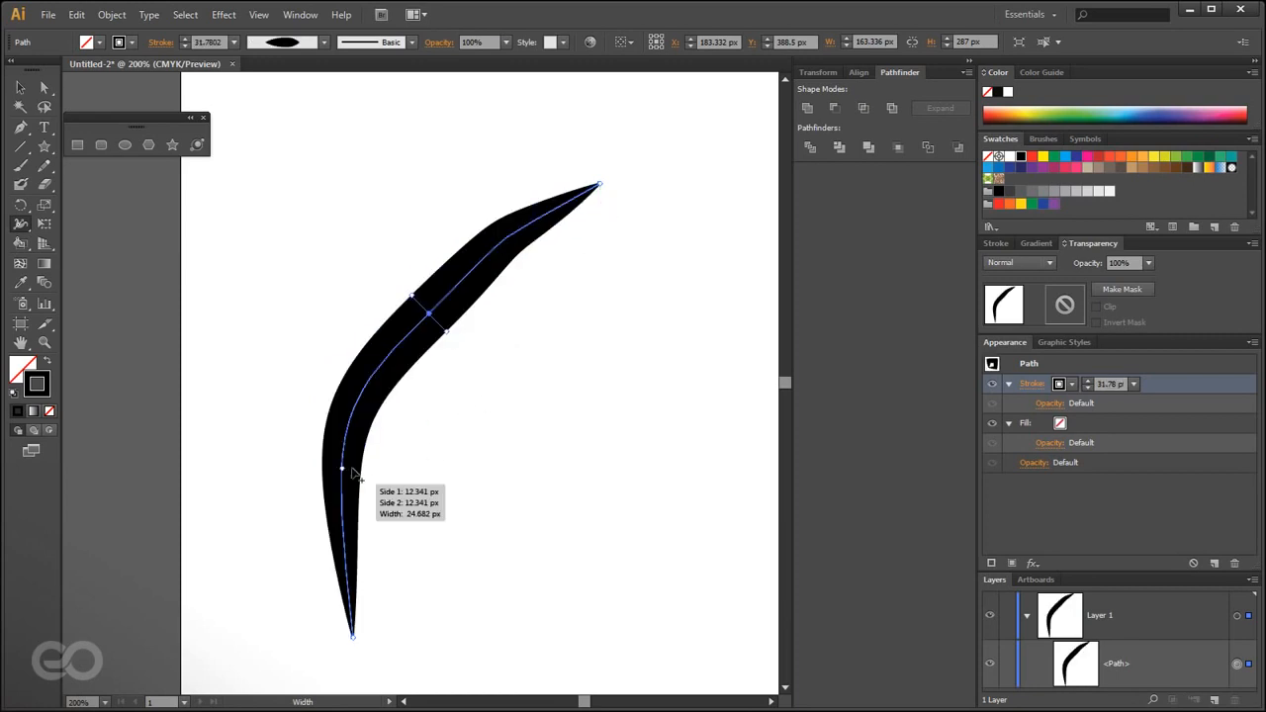
- Narrow the curve's stroke at its lower anchor and between the middle and upper end with the Width tool, leaving it deselected
{"action": "mouse_move", "coordinate": [348, 469]}
{"action": "left_mouse_down"}
{"action": "mouse_move", "coordinate": [366, 479]}
{"action": "mouse_move", "coordinate": [342, 476]}
{"action": "left_mouse_up"}
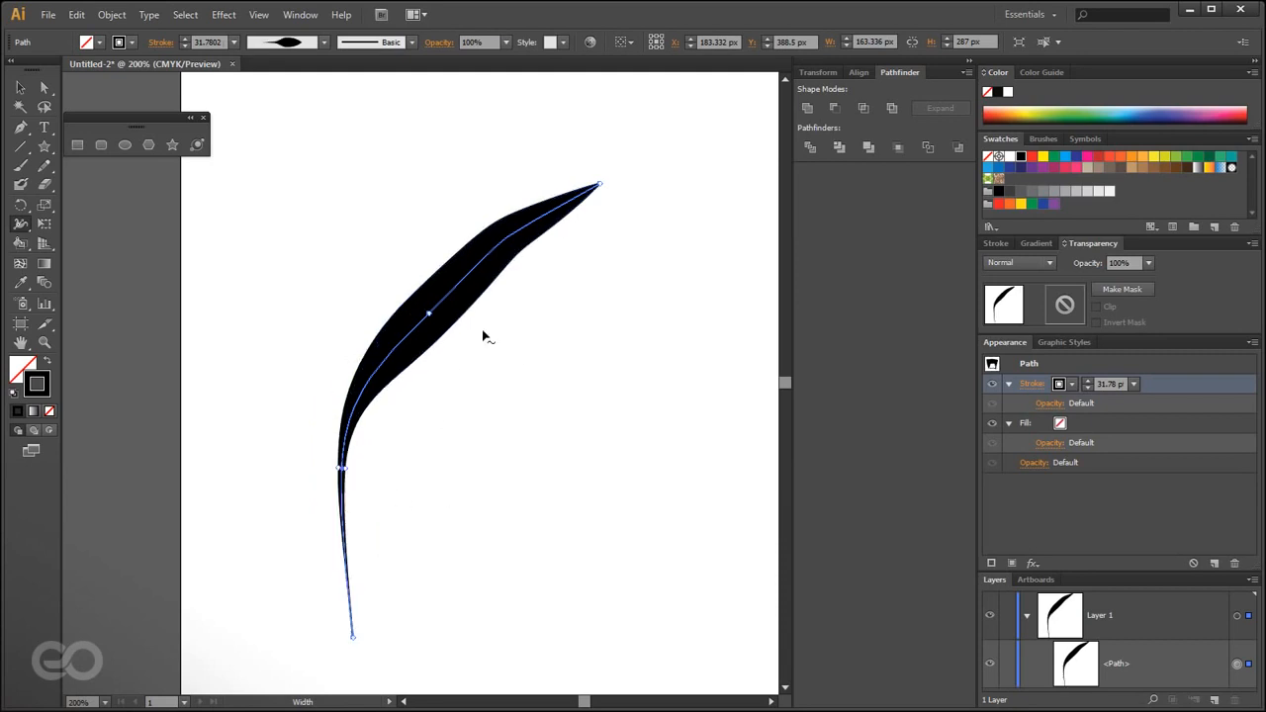
{"action": "mouse_move", "coordinate": [482, 261]}
{"action": "left_mouse_down"}
{"action": "mouse_move", "coordinate": [495, 274]}
{"action": "mouse_move", "coordinate": [480, 261]}
{"action": "left_mouse_up"}
{"action": "key", "text": "v"}
{"action": "left_click", "coordinate": [207, 271]}
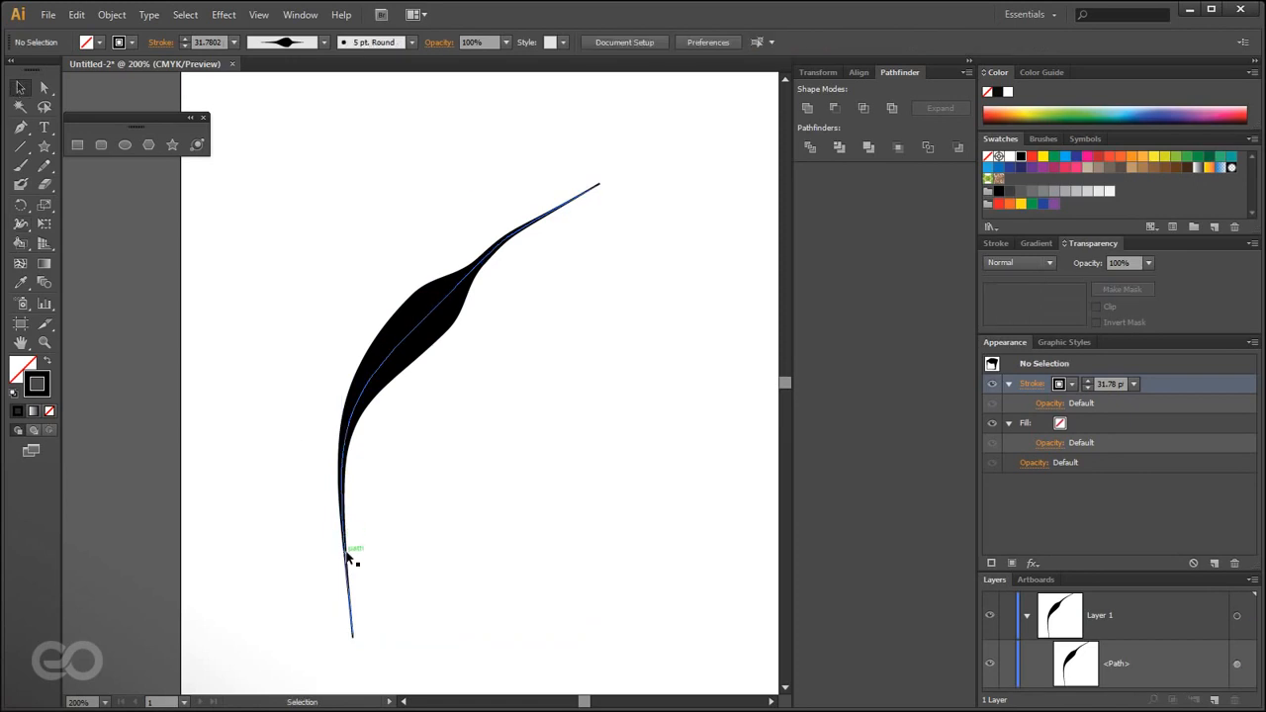
- Select the variable-width curve and delete it from the artboard
{"action": "scroll", "coordinate": [340, 527], "scroll_direction": "down", "scroll_amount": 1}
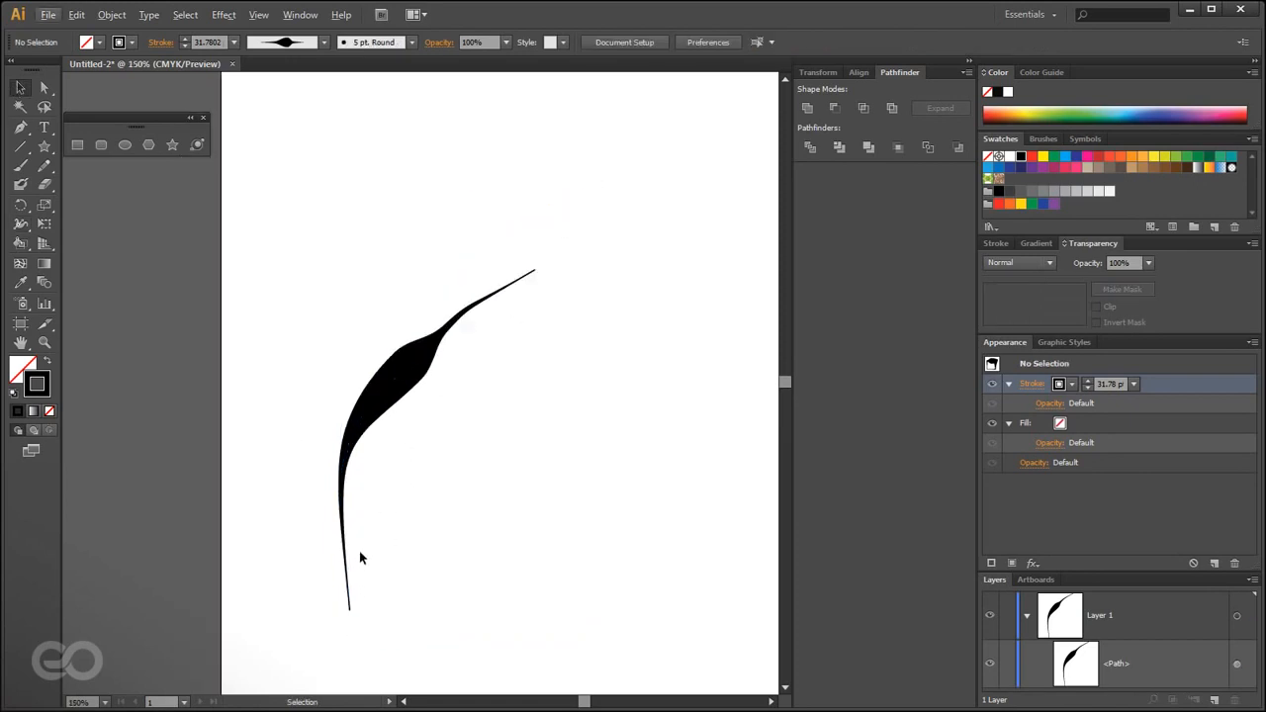
{"action": "left_click", "coordinate": [405, 368]}
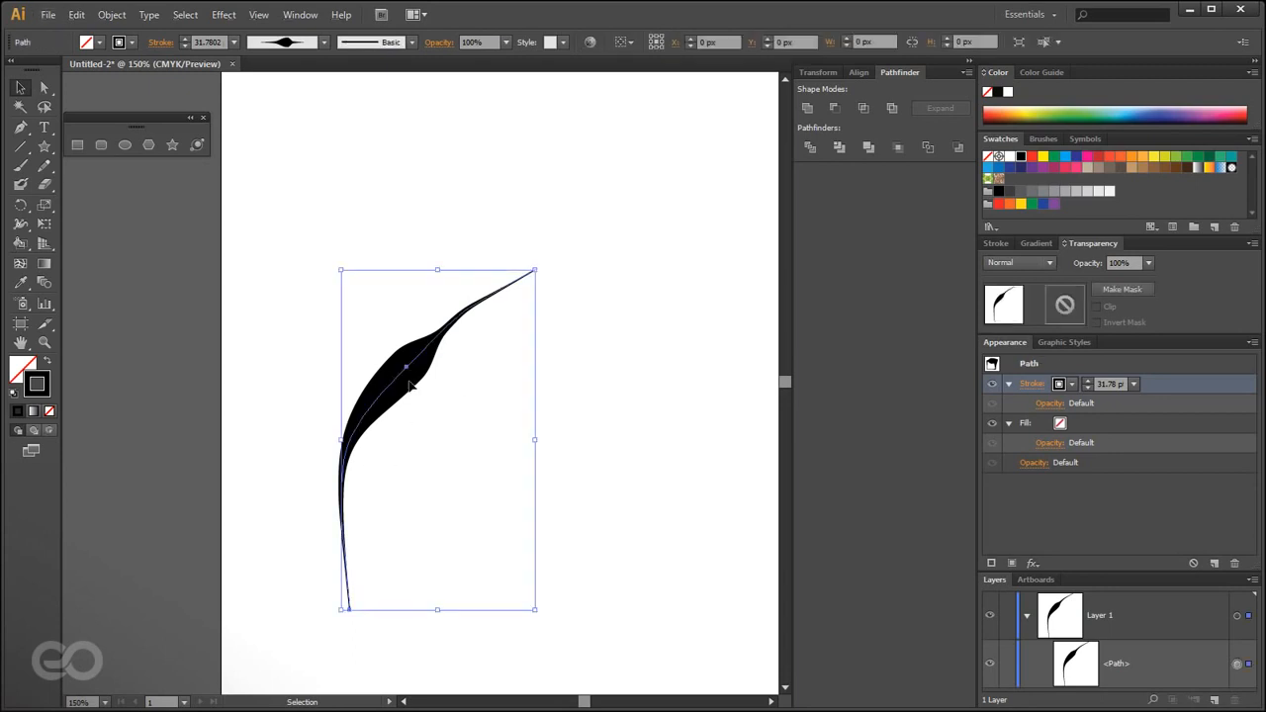
{"action": "key", "text": "Delete"}
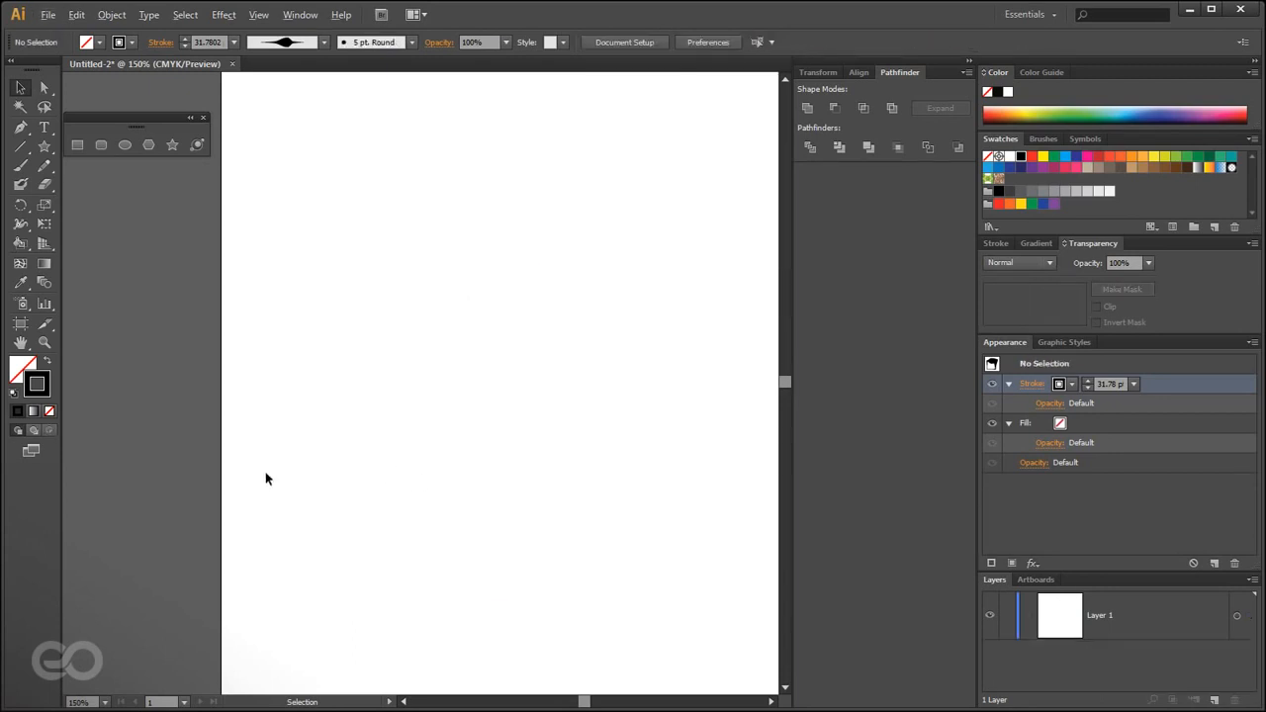
{"action": "scroll", "coordinate": [260, 478], "scroll_direction": "down", "scroll_amount": 1}
{"action": "left_click_drag", "start_coordinate": [470, 550], "coordinate": [446, 517]}
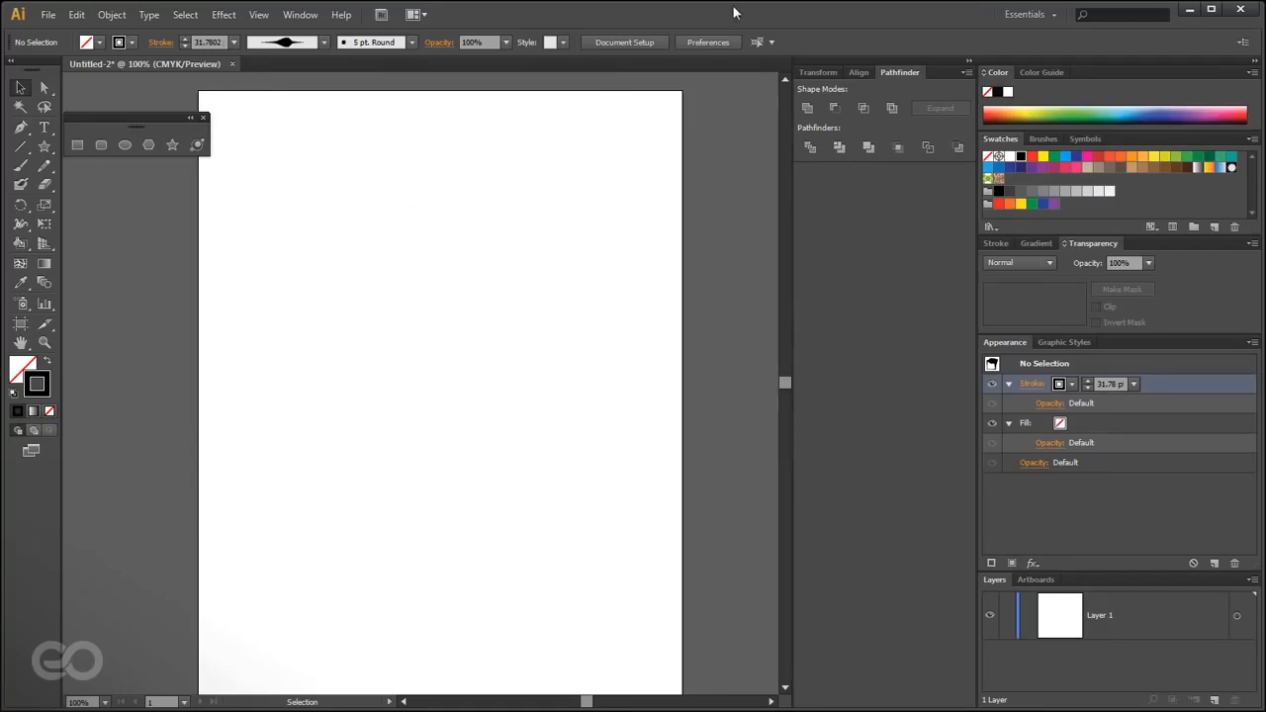
- Close the Untitled-2 document without saving and open the settings for a new document
{"action": "left_click", "coordinate": [231, 64]}
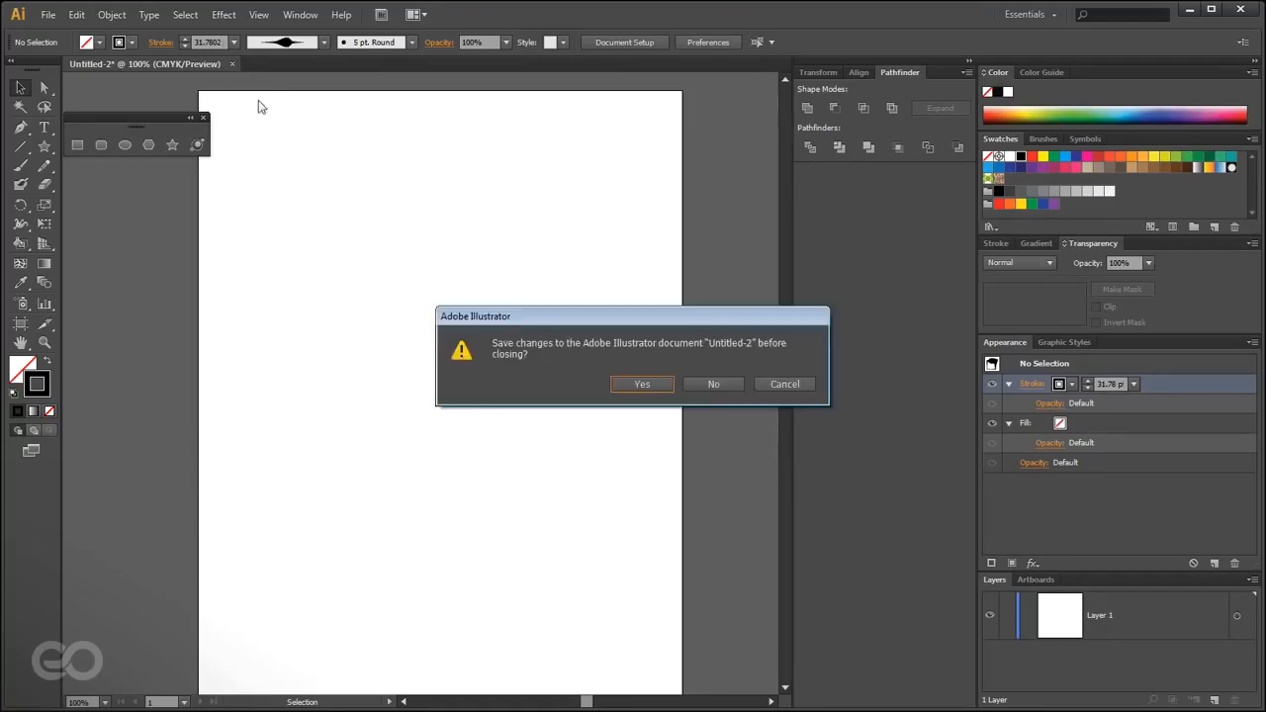
{"action": "left_click", "coordinate": [711, 384]}
{"action": "left_click", "coordinate": [47, 14]}
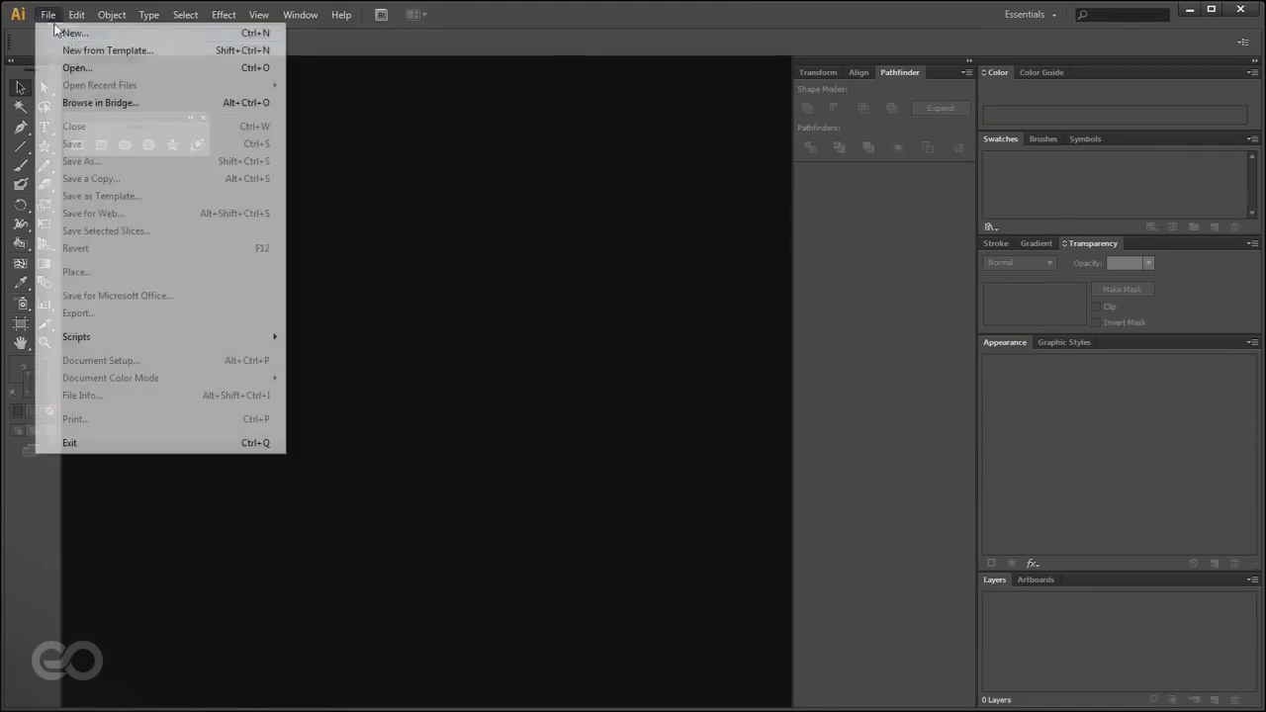
{"action": "left_click", "coordinate": [75, 33]}
{"action": "left_click_drag", "start_coordinate": [620, 175], "coordinate": [475, 125]}
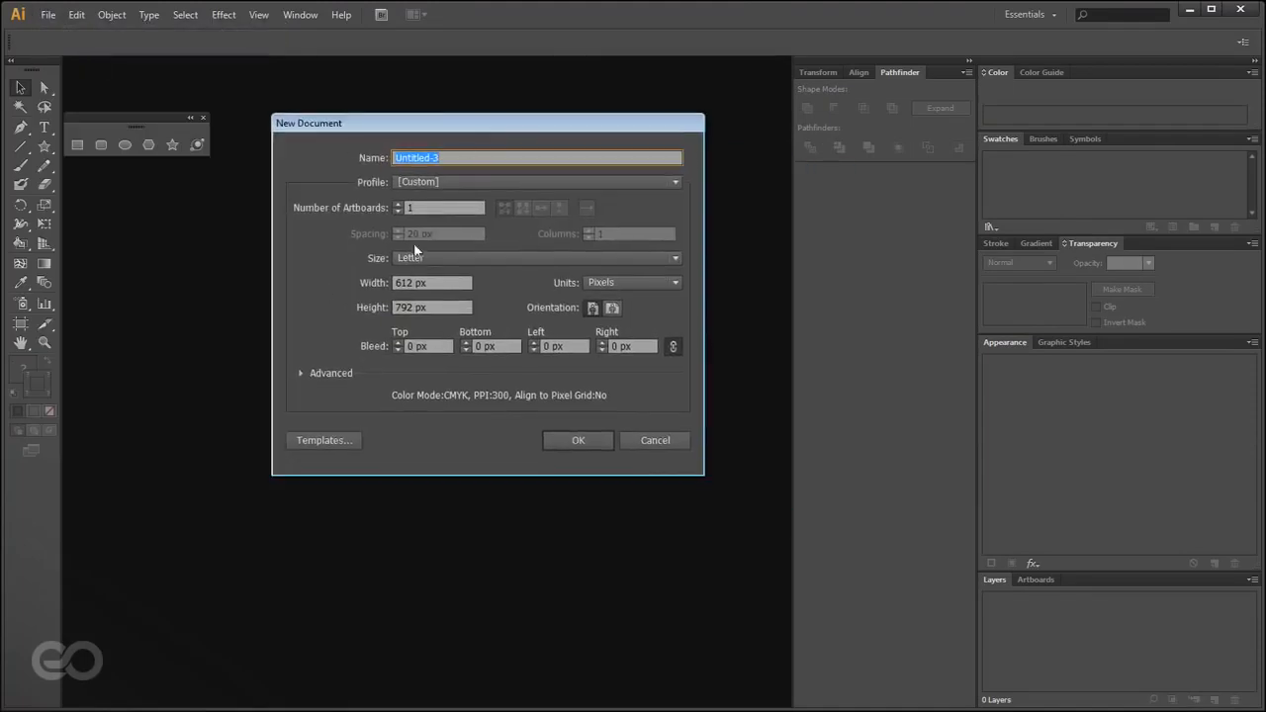
- Set the new document's profile to Print, its size to A4 and its units to Inches
{"action": "left_click", "coordinate": [454, 162]}
{"action": "left_click", "coordinate": [428, 183]}
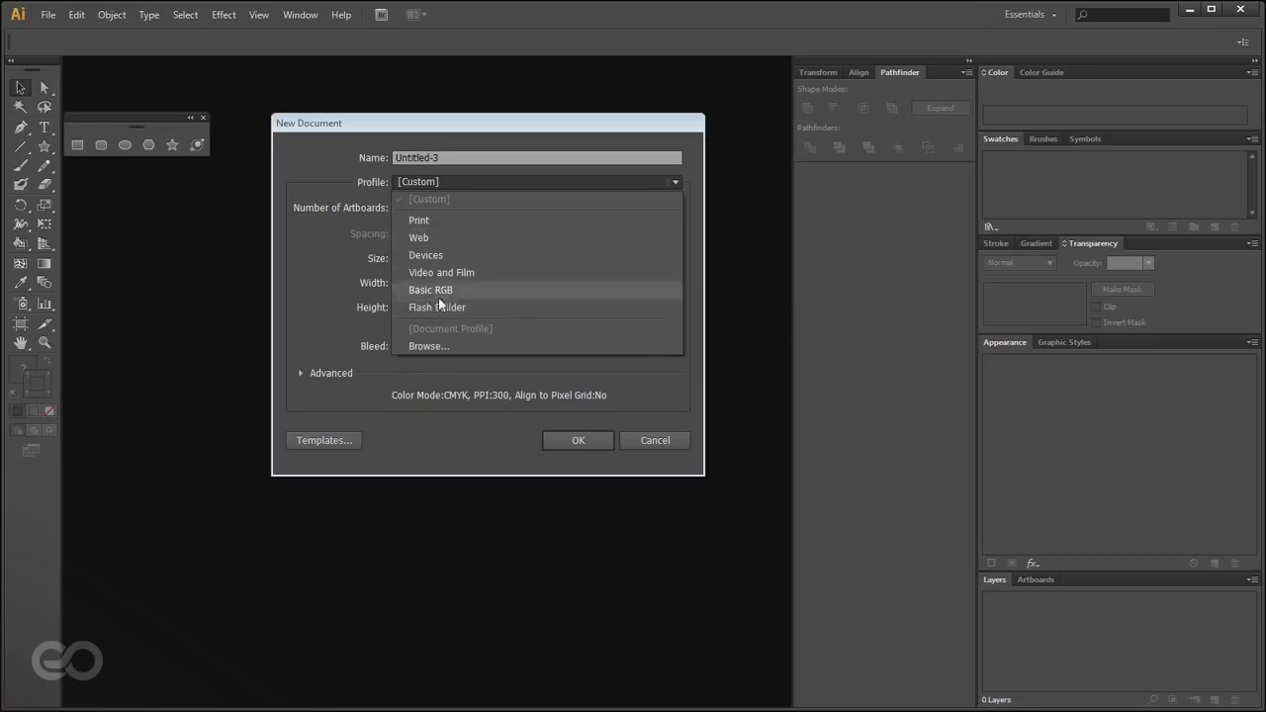
{"action": "left_click", "coordinate": [435, 222]}
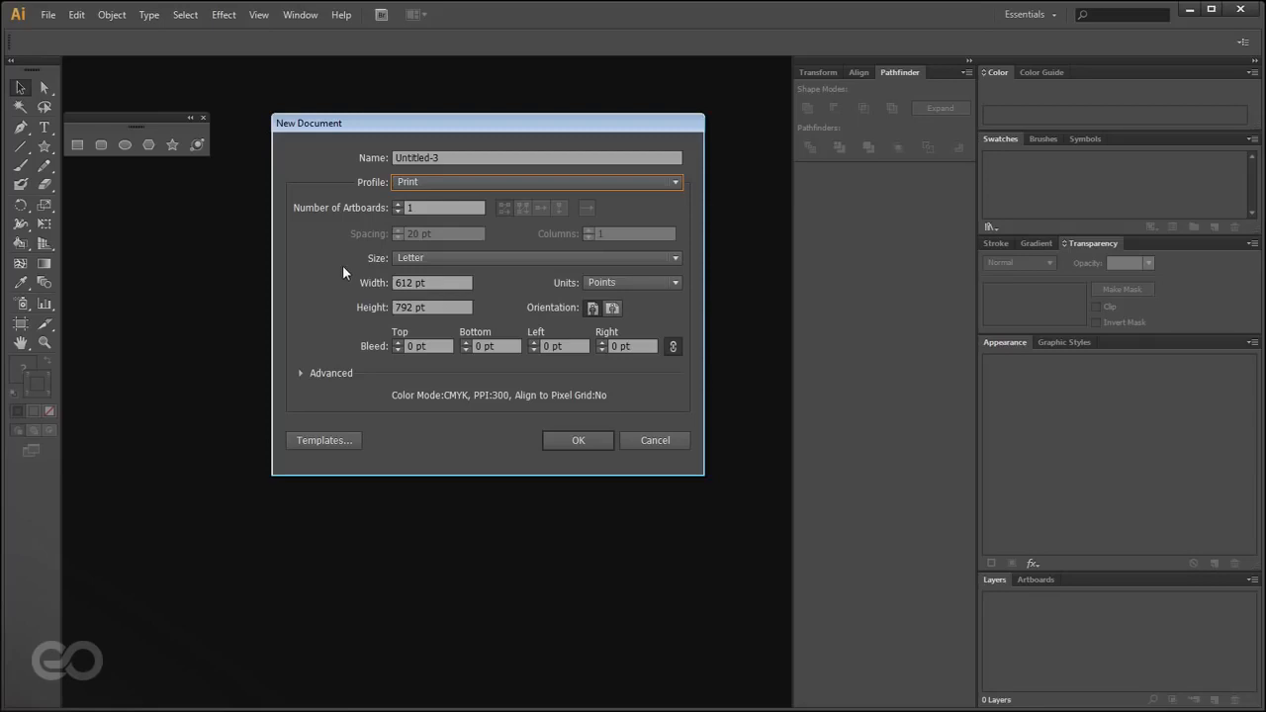
{"action": "left_click", "coordinate": [417, 257]}
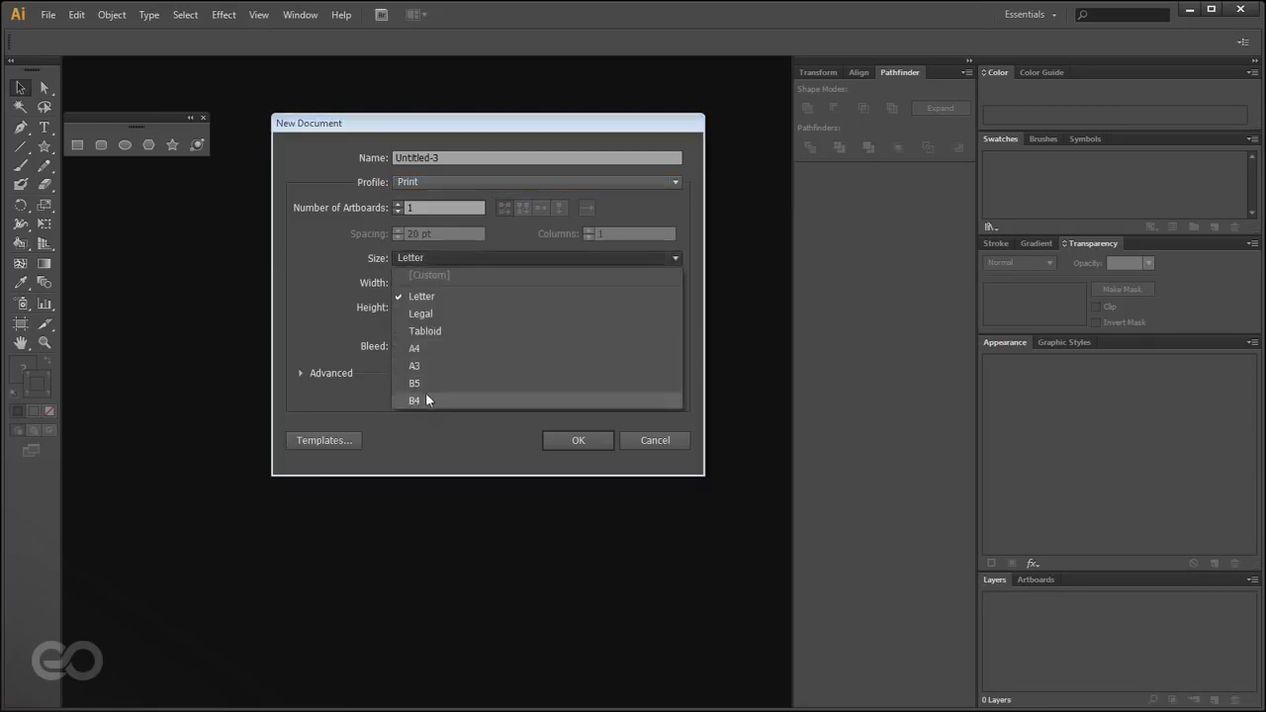
{"action": "left_click", "coordinate": [428, 349]}
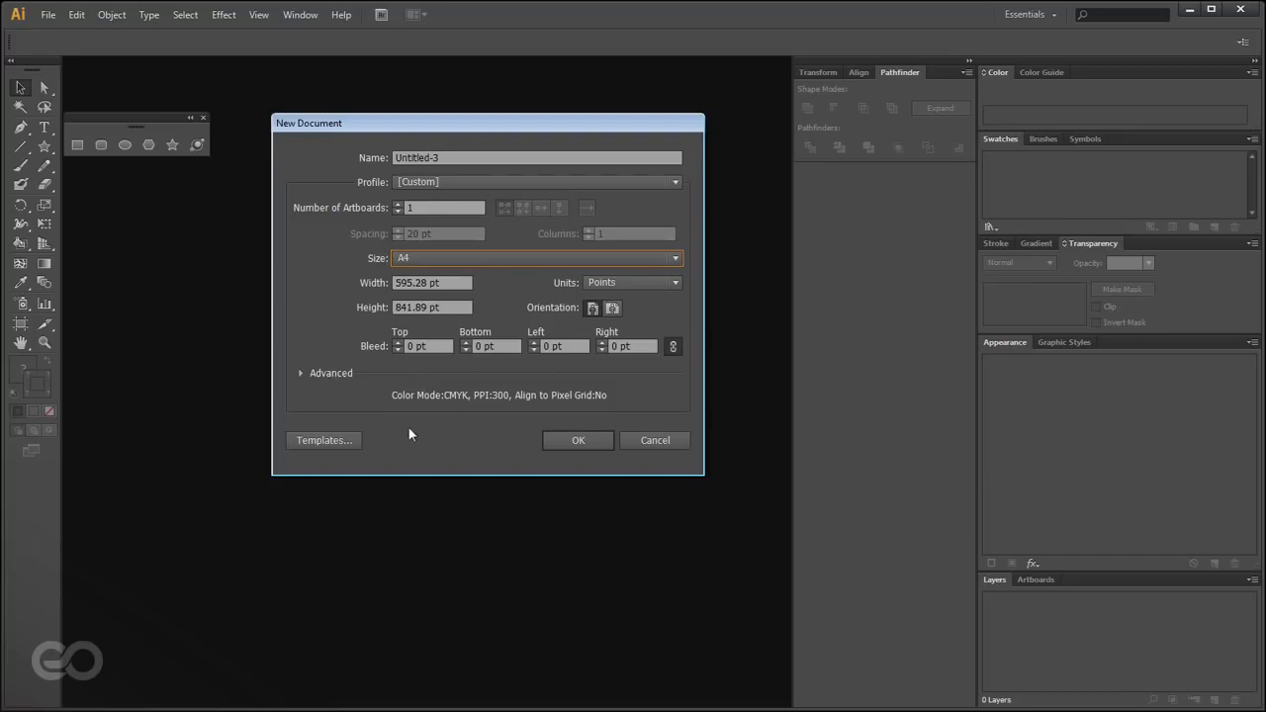
{"action": "left_click", "coordinate": [602, 283]}
{"action": "left_click", "coordinate": [619, 340]}
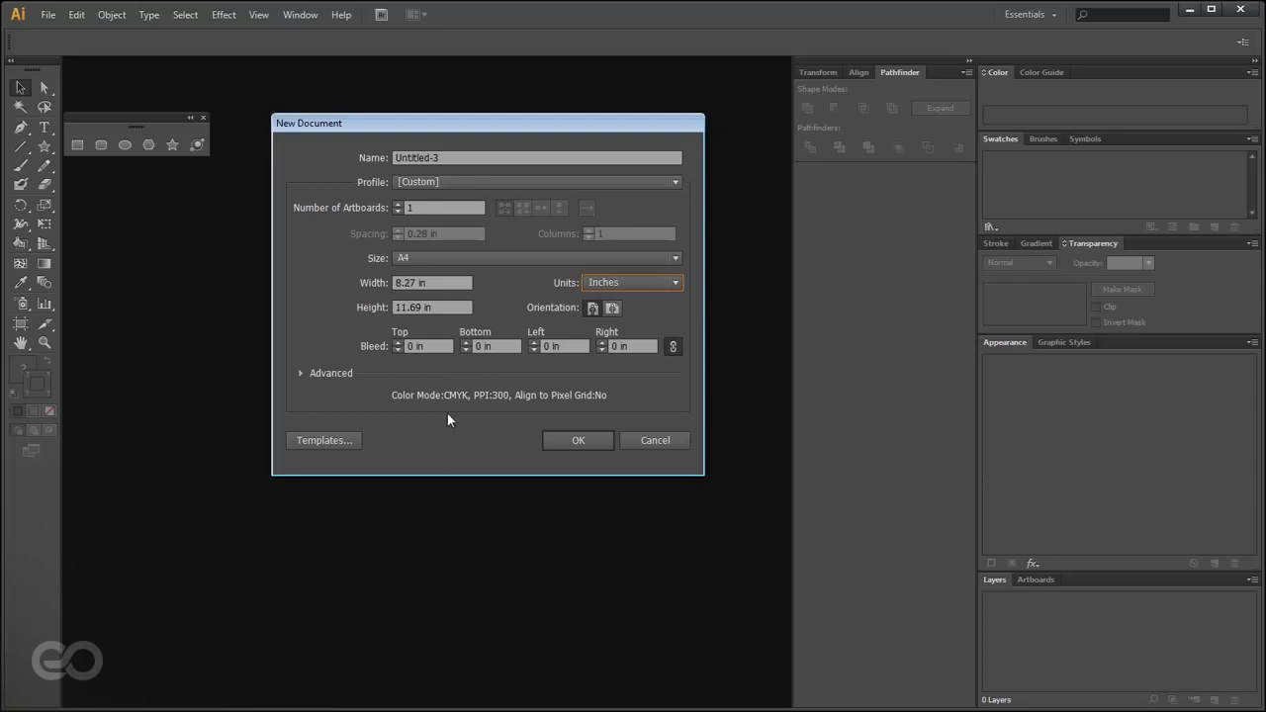
- Go through the bleed values and expand the advanced settings of the new document
{"action": "left_click", "coordinate": [432, 348]}
{"action": "left_click", "coordinate": [498, 346]}
{"action": "left_click", "coordinate": [614, 347]}
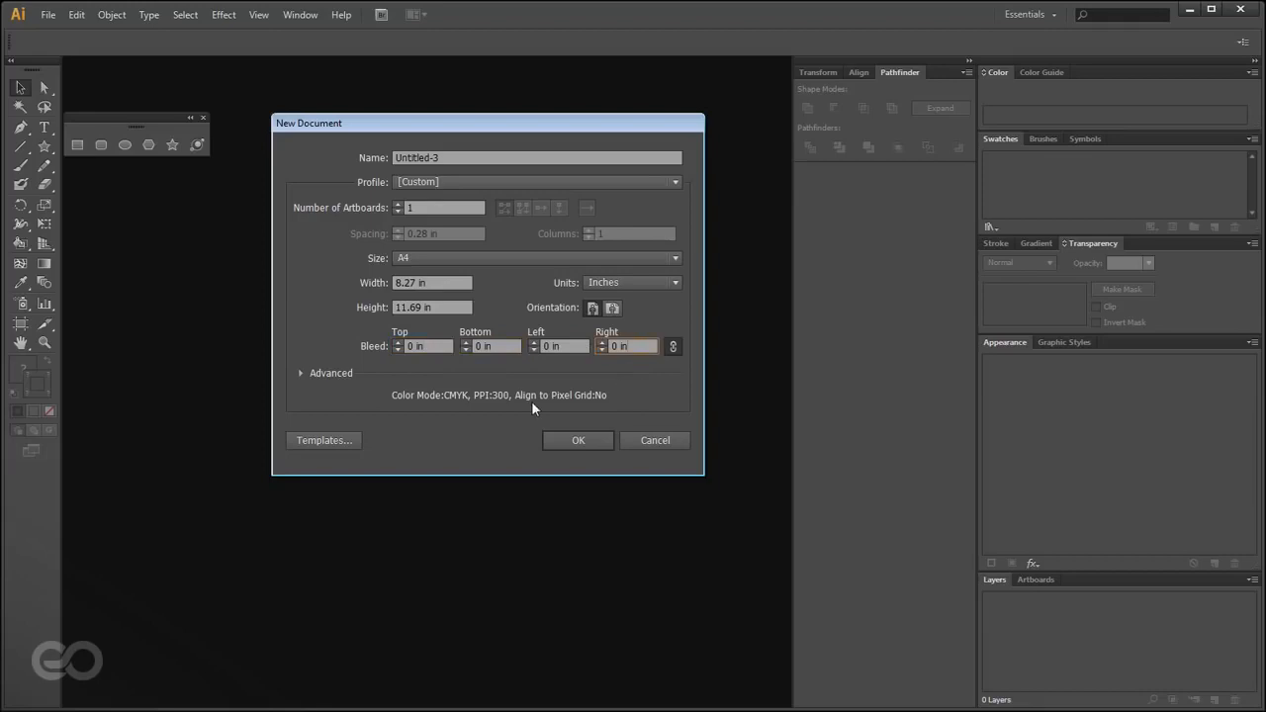
{"action": "left_click", "coordinate": [306, 375]}
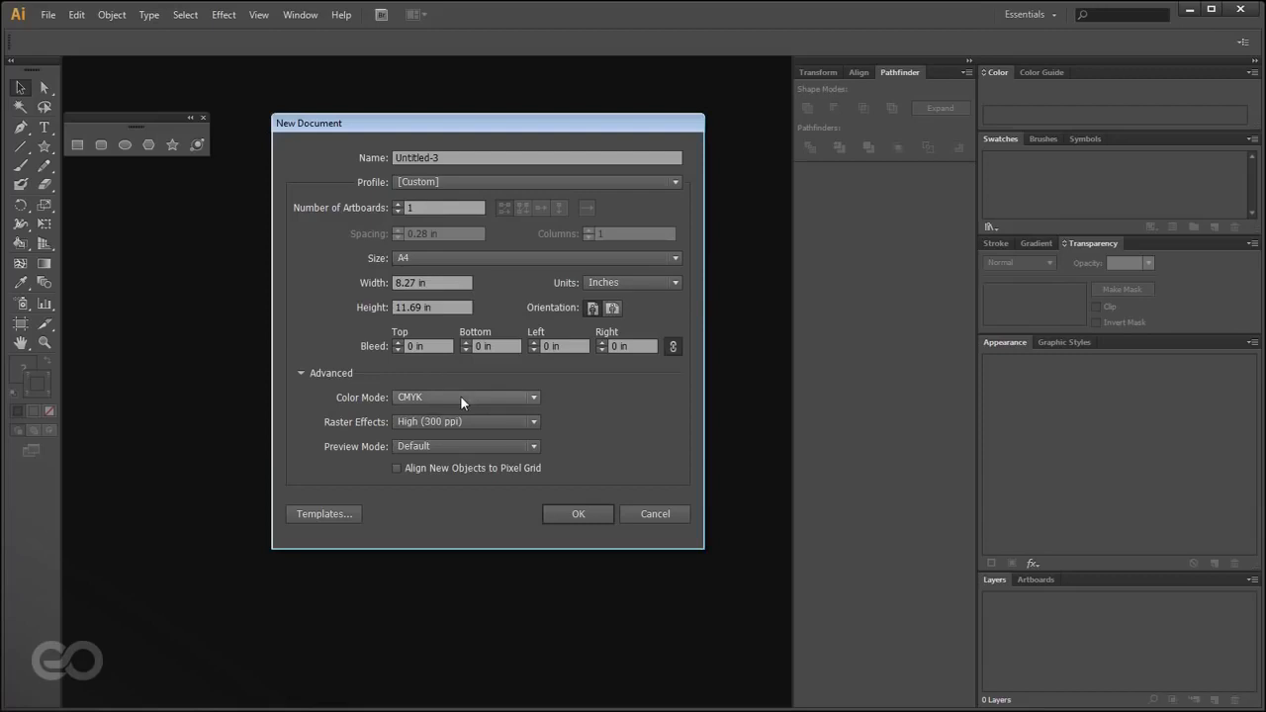
- Create the new document with the Web profile at 960 x 560 px
{"action": "left_click", "coordinate": [451, 183]}
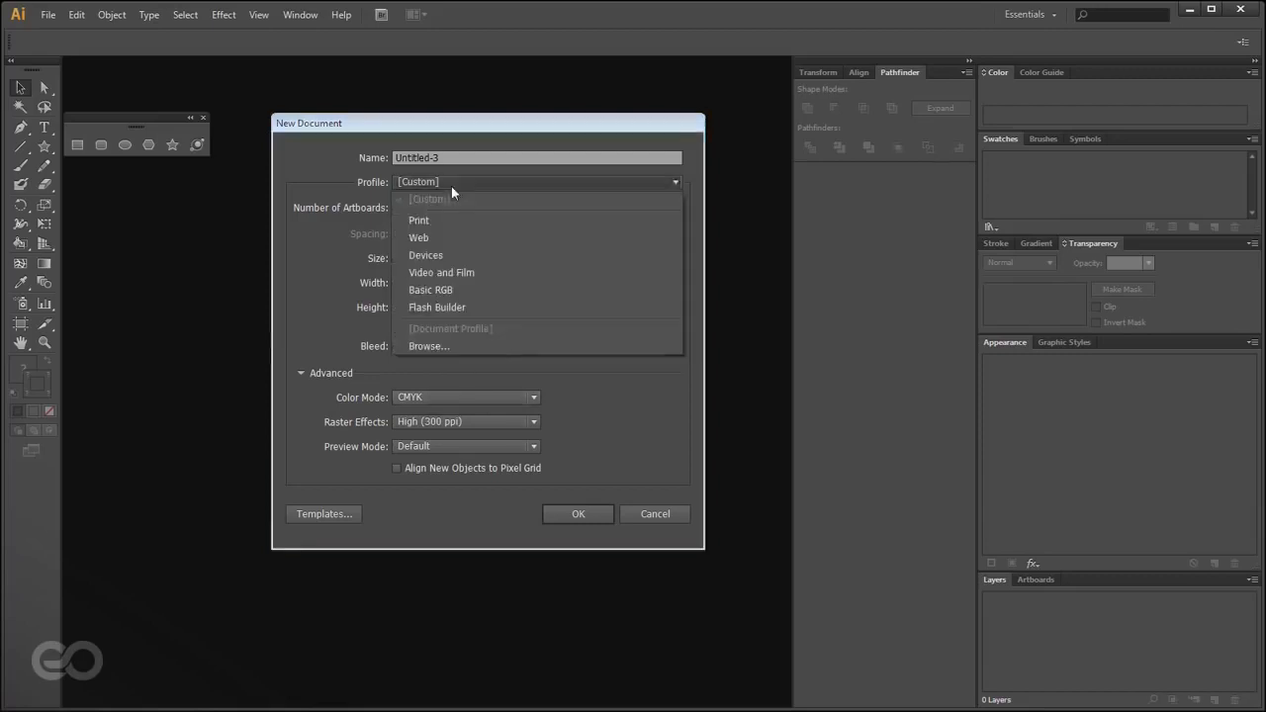
{"action": "left_click", "coordinate": [449, 239]}
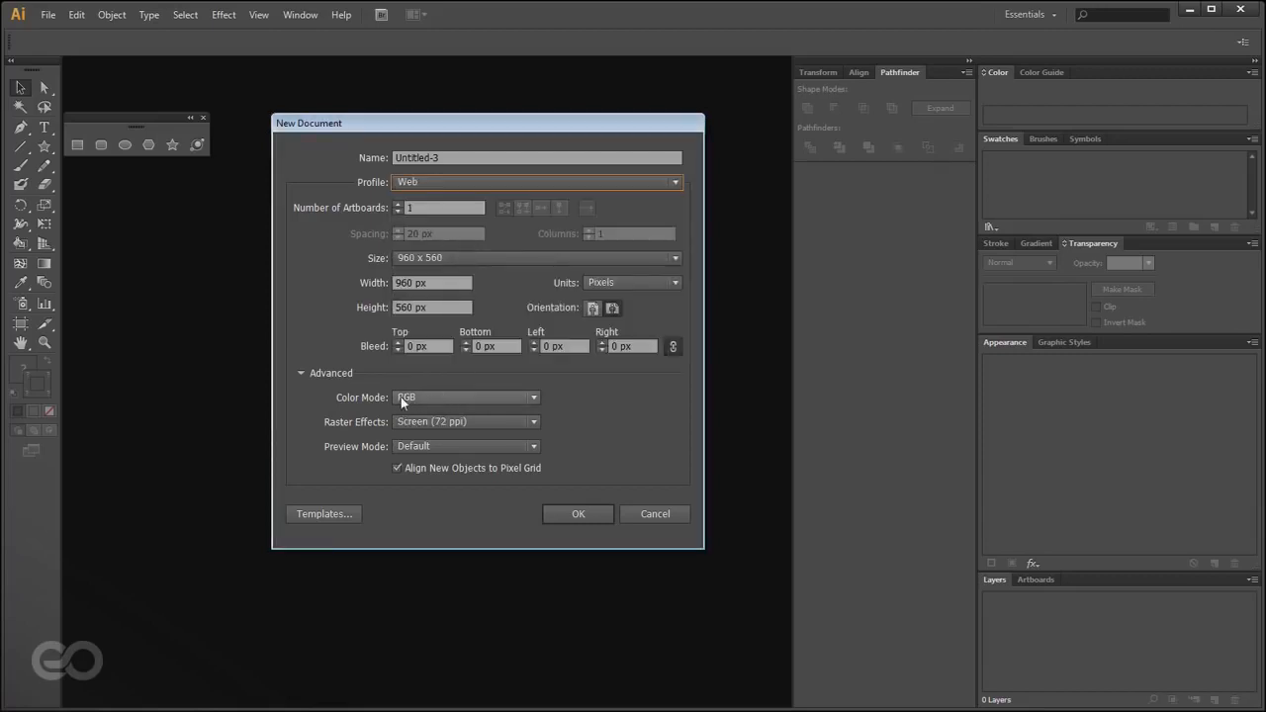
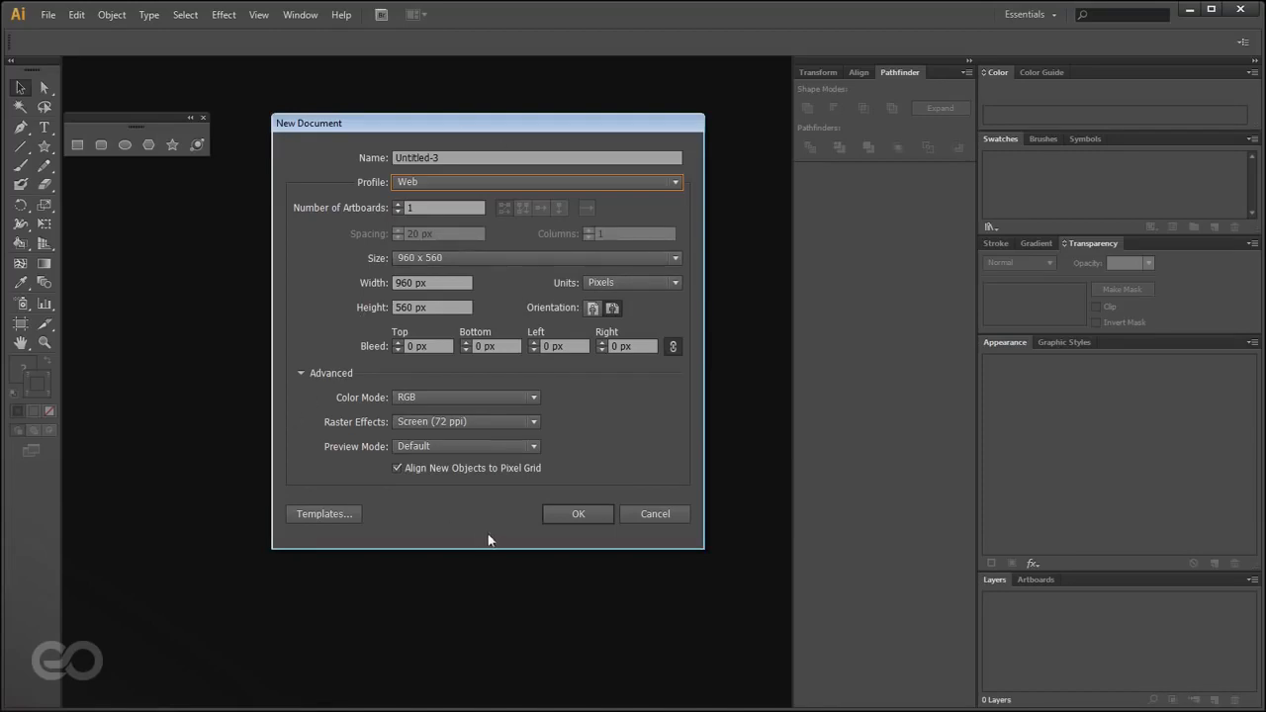
{"action": "left_click", "coordinate": [575, 515]}
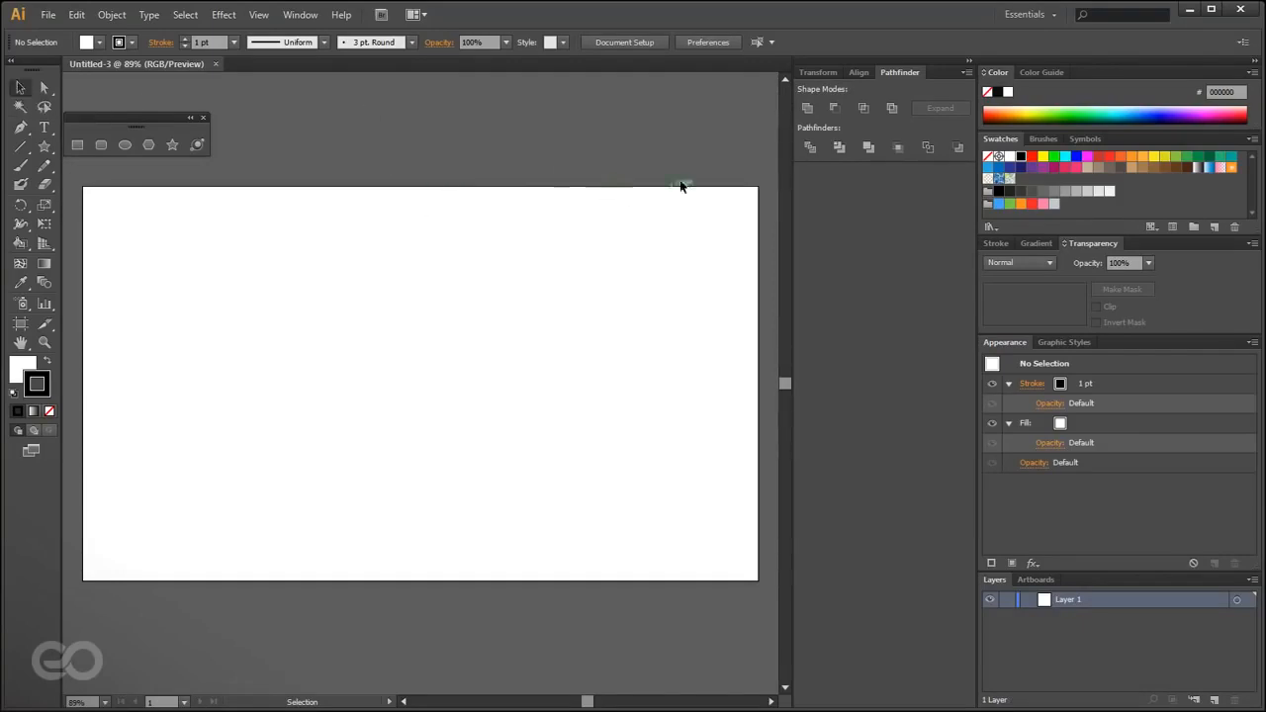
- Start editing the artboards from the Document Setup options
{"action": "left_click", "coordinate": [647, 40]}
{"action": "left_click_drag", "start_coordinate": [669, 77], "coordinate": [509, 98]}
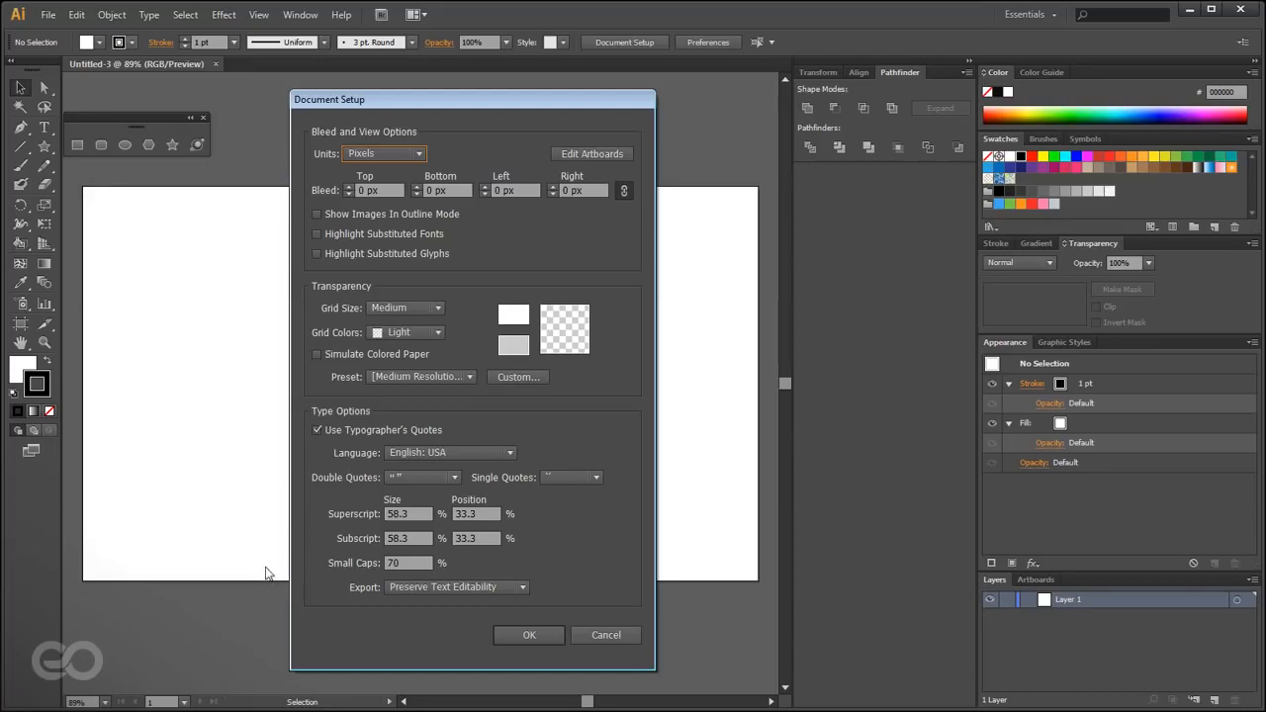
{"action": "left_click", "coordinate": [573, 153]}
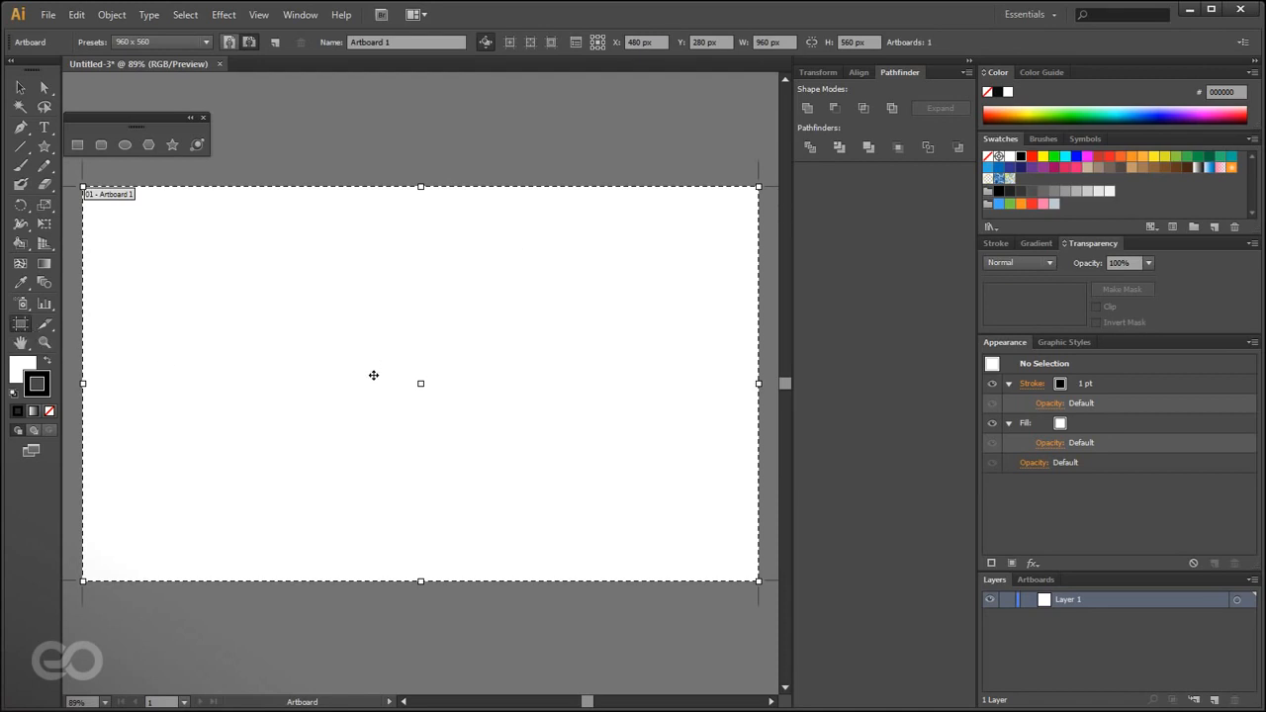
- Draw three more artboards around the first: about 1525 x 1417 px to its right, a larger landscape one below, about 984 x 1777 px to its left
{"action": "scroll", "coordinate": [412, 377], "scroll_direction": "down", "scroll_amount": 6}
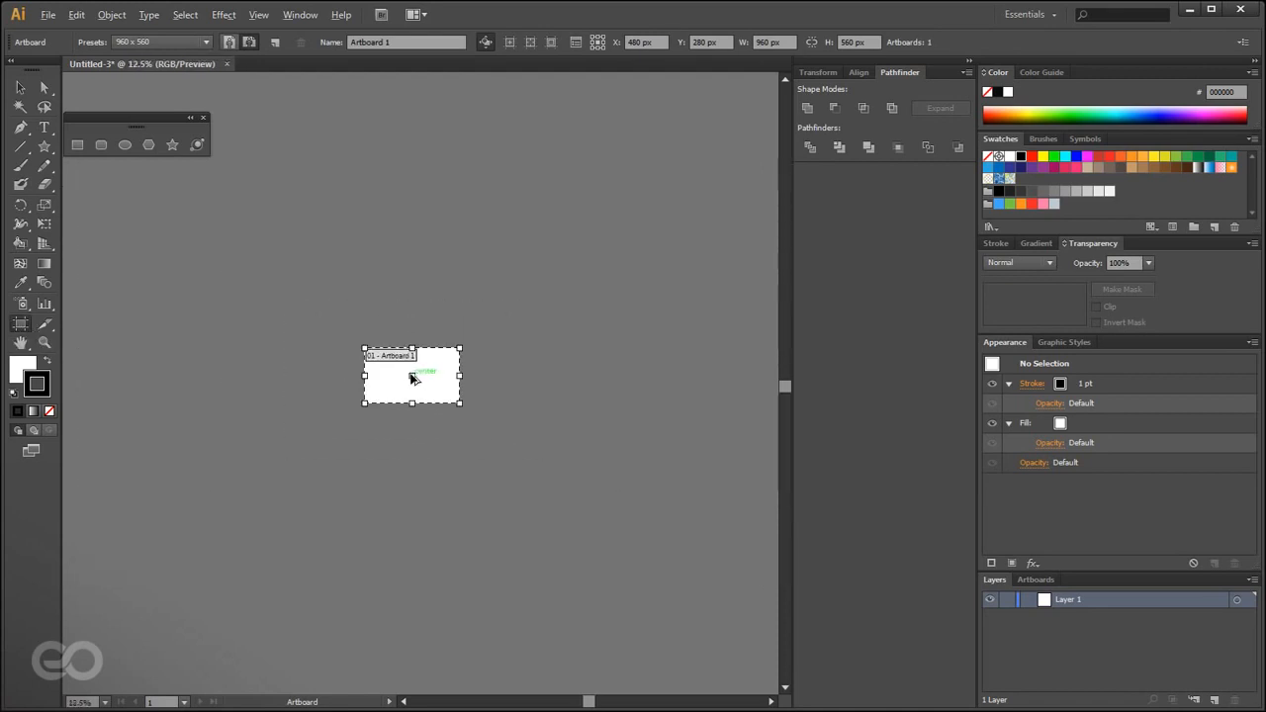
{"action": "scroll", "coordinate": [412, 377], "scroll_direction": "down", "scroll_amount": 4}
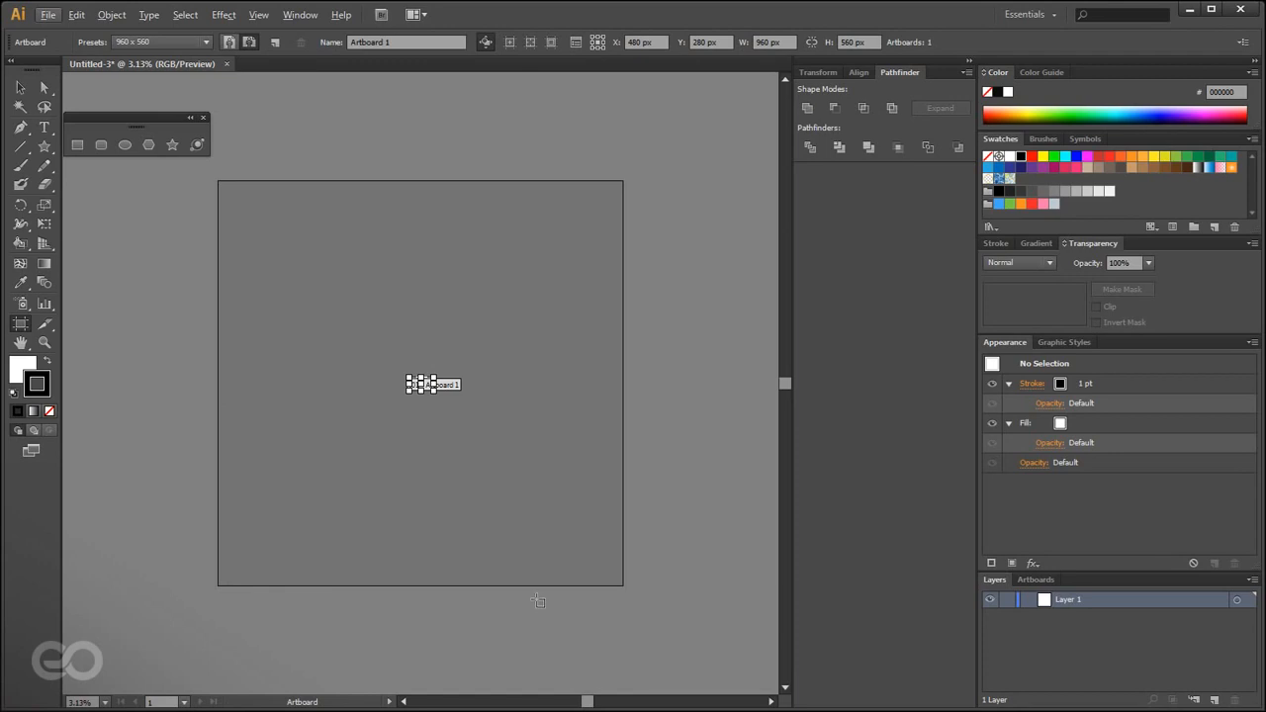
{"action": "scroll", "coordinate": [428, 406], "scroll_direction": "up", "scroll_amount": 8}
{"action": "scroll", "coordinate": [412, 393], "scroll_direction": "down", "scroll_amount": 8}
{"action": "scroll", "coordinate": [423, 409], "scroll_direction": "up", "scroll_amount": 5}
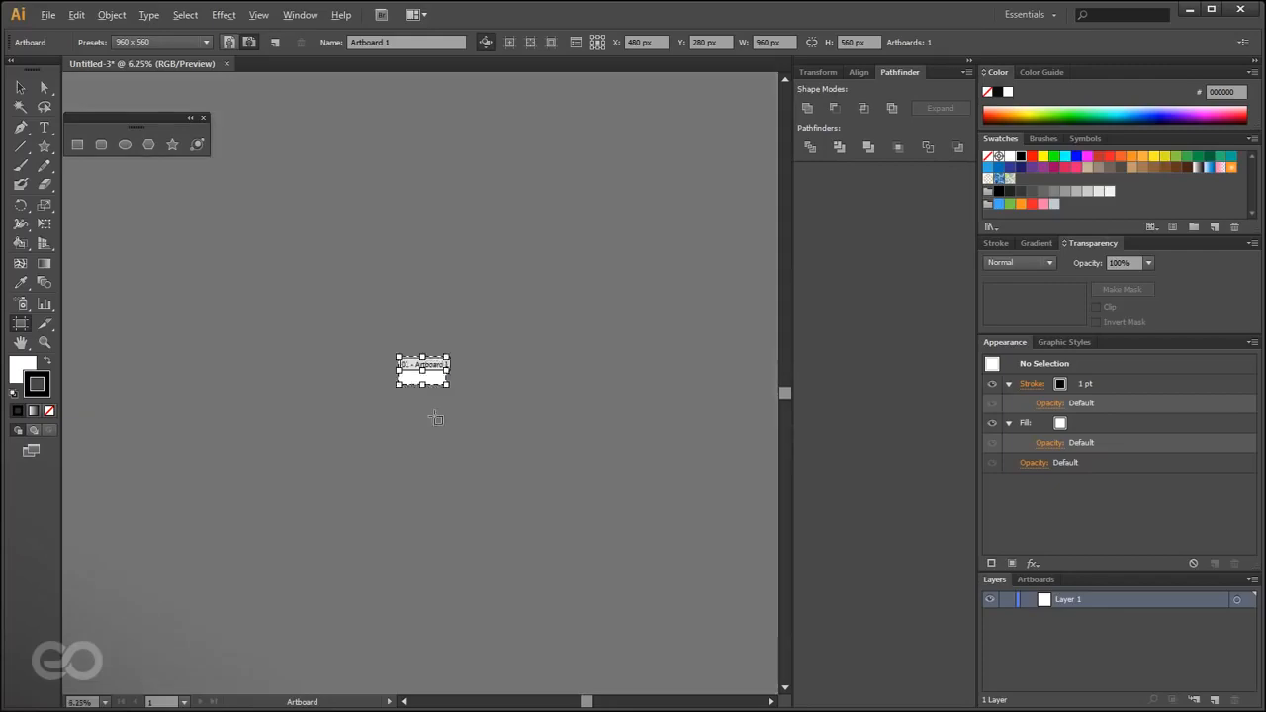
{"action": "scroll", "coordinate": [297, 495], "scroll_direction": "down", "scroll_amount": 2}
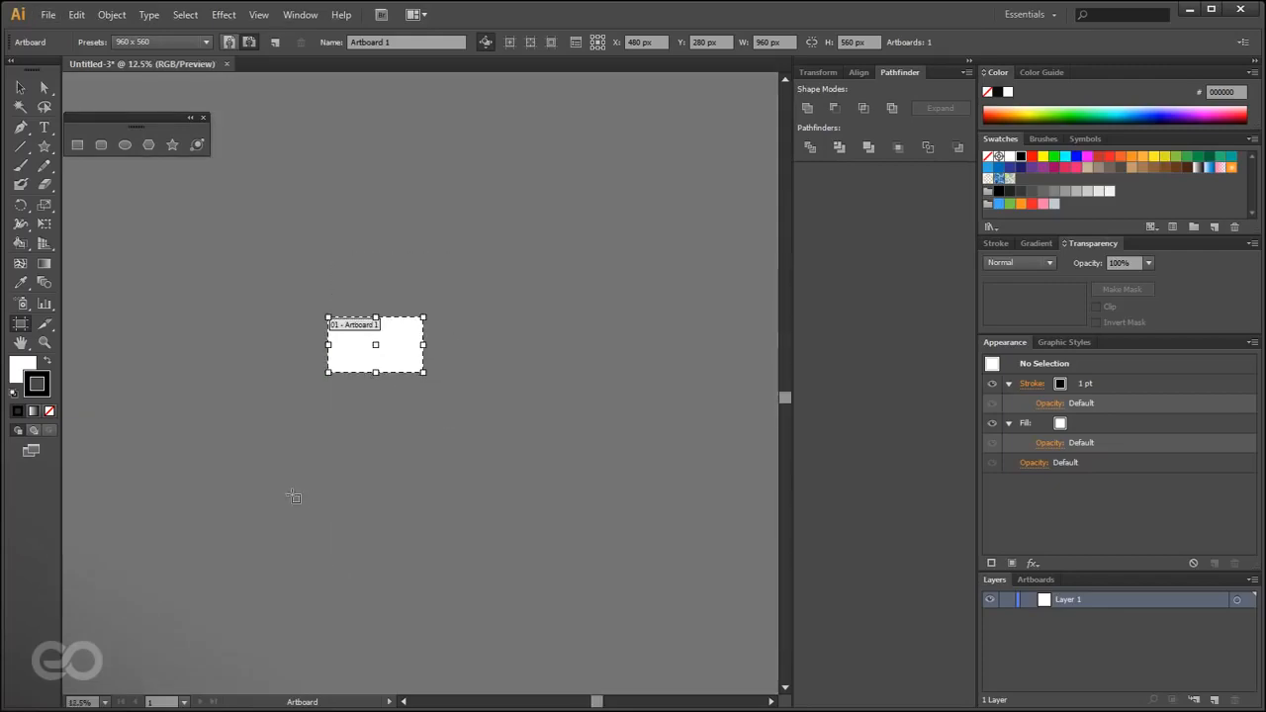
{"action": "left_click_drag", "start_coordinate": [482, 354], "coordinate": [583, 445]}
{"action": "left_click_drag", "start_coordinate": [364, 524], "coordinate": [535, 634]}
{"action": "left_click_drag", "start_coordinate": [106, 425], "coordinate": [173, 541]}
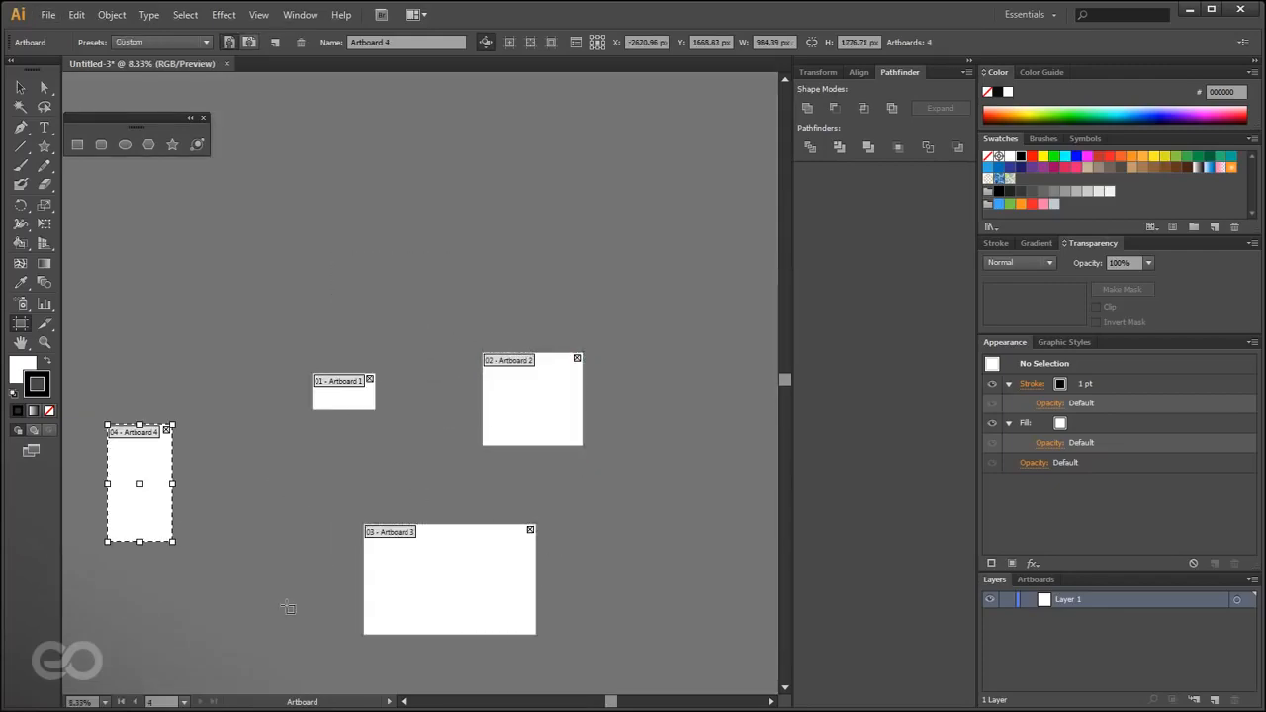
{"action": "left_click", "coordinate": [22, 87]}
- Make each of the four artboards active in turn with the Selection tool and examine their layout on the whole canvas
{"action": "scroll", "coordinate": [315, 304], "scroll_direction": "down", "scroll_amount": 3}
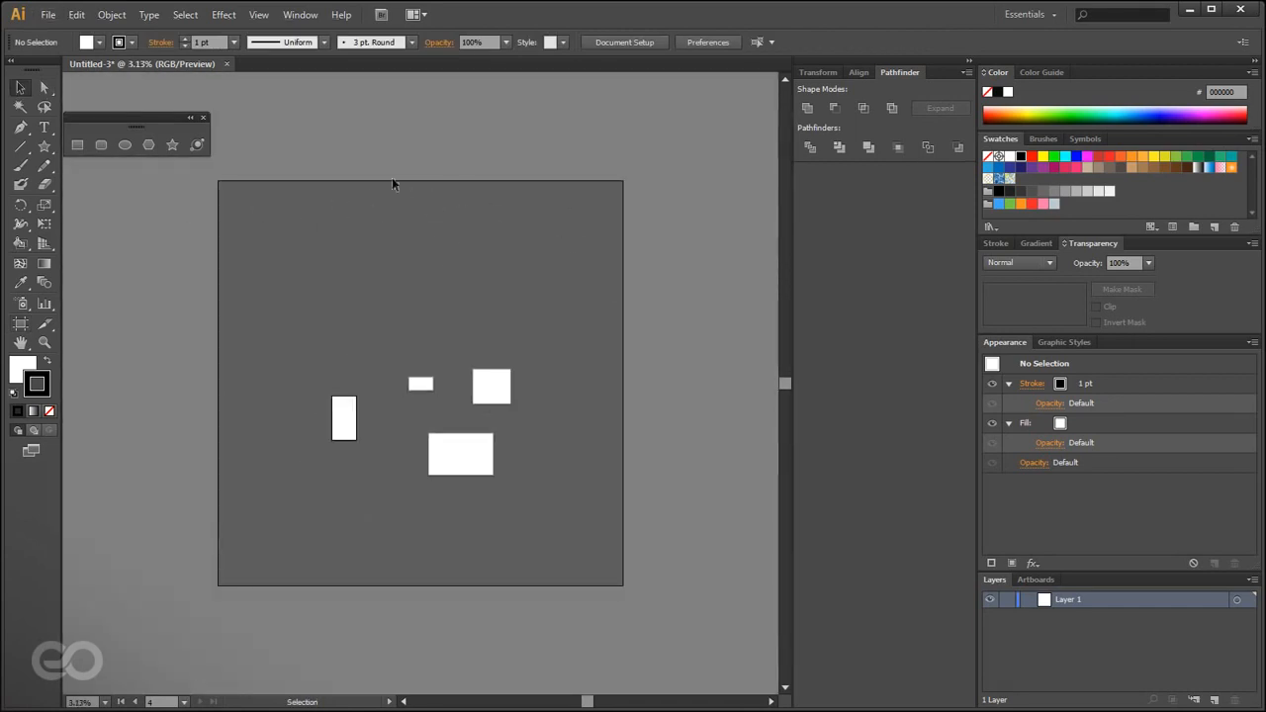
{"action": "left_click", "coordinate": [471, 469]}
{"action": "left_click", "coordinate": [480, 396]}
{"action": "left_click", "coordinate": [418, 385]}
{"action": "left_click", "coordinate": [346, 420]}
{"action": "key", "text": "ctrl+equal"}
{"action": "key", "text": "ctrl+equal"}
{"action": "key", "text": "ctrl+minus"}
{"action": "key", "text": "alt"}
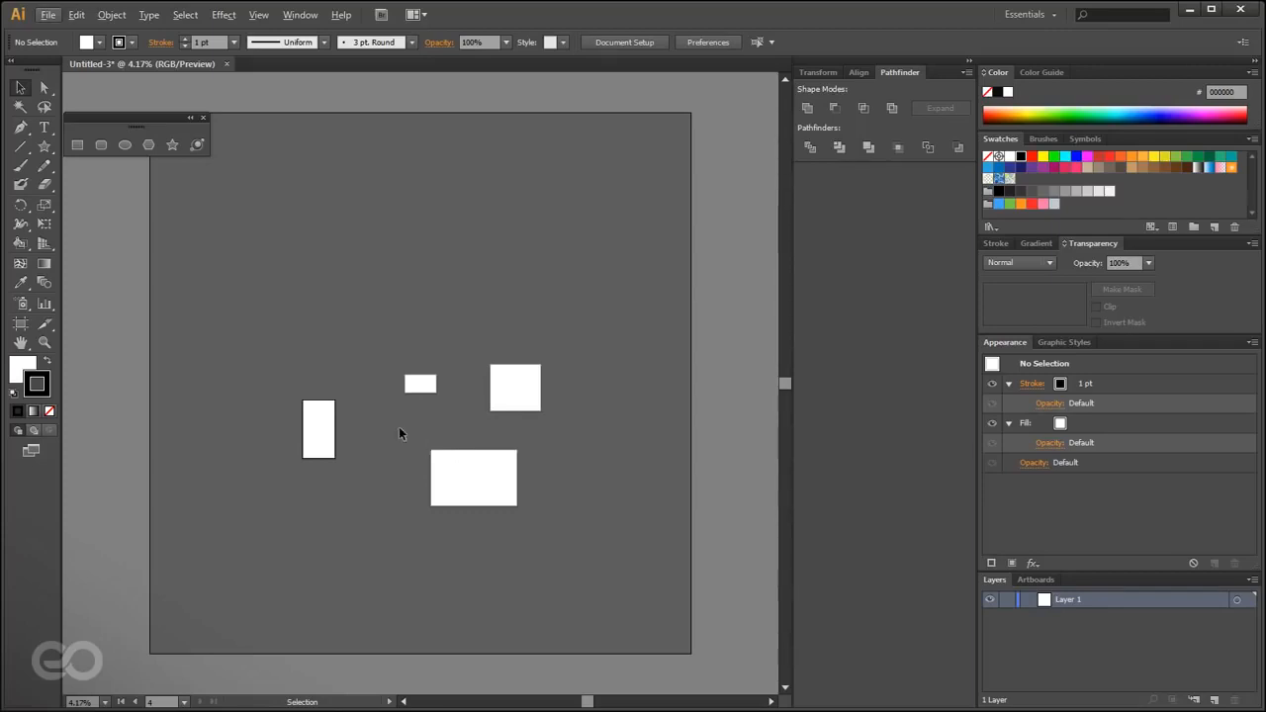
- Show the rulers and move the floating shape tools palette to the canvas area above Artboard 2
{"action": "left_click", "coordinate": [259, 14]}
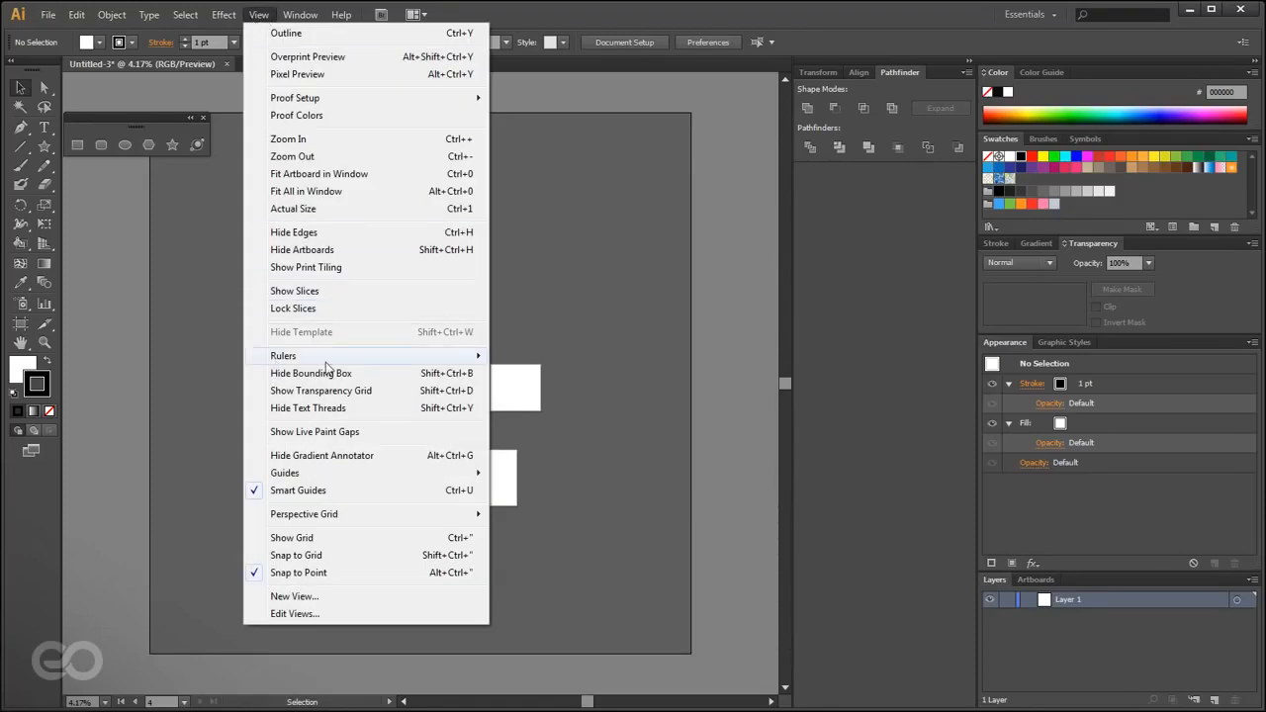
{"action": "mouse_move", "coordinate": [441, 356]}
{"action": "left_click", "coordinate": [574, 357]}
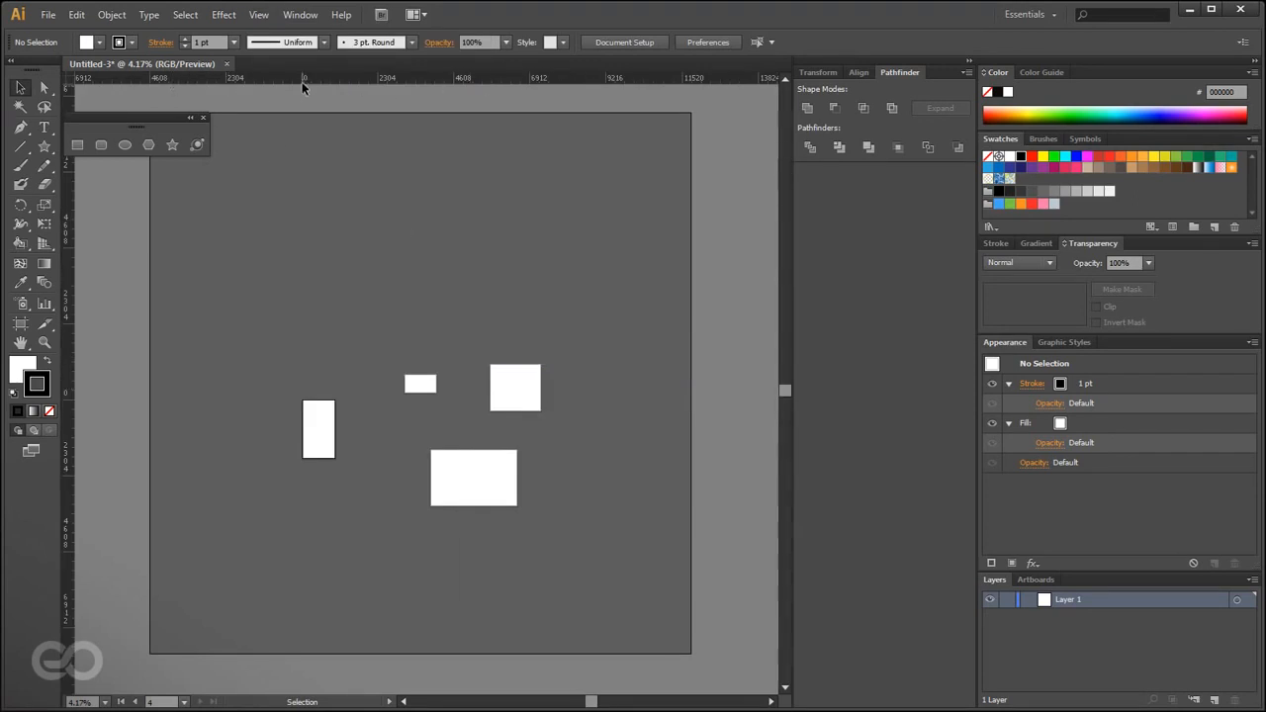
{"action": "left_click_drag", "start_coordinate": [120, 121], "coordinate": [600, 159]}
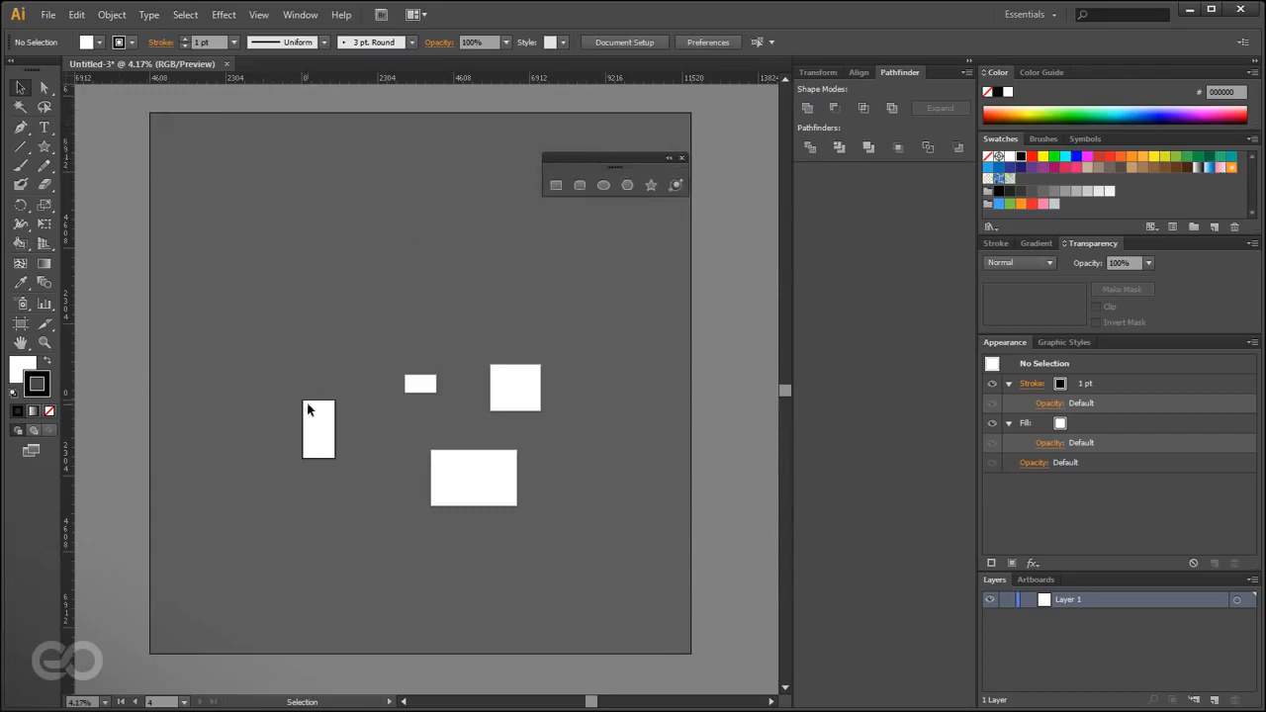
- Make Artboard 1 active, and select Artboards 2, 3 and 4 in turn with the Artboard tool to examine their positions and sizes
{"action": "left_click", "coordinate": [418, 385]}
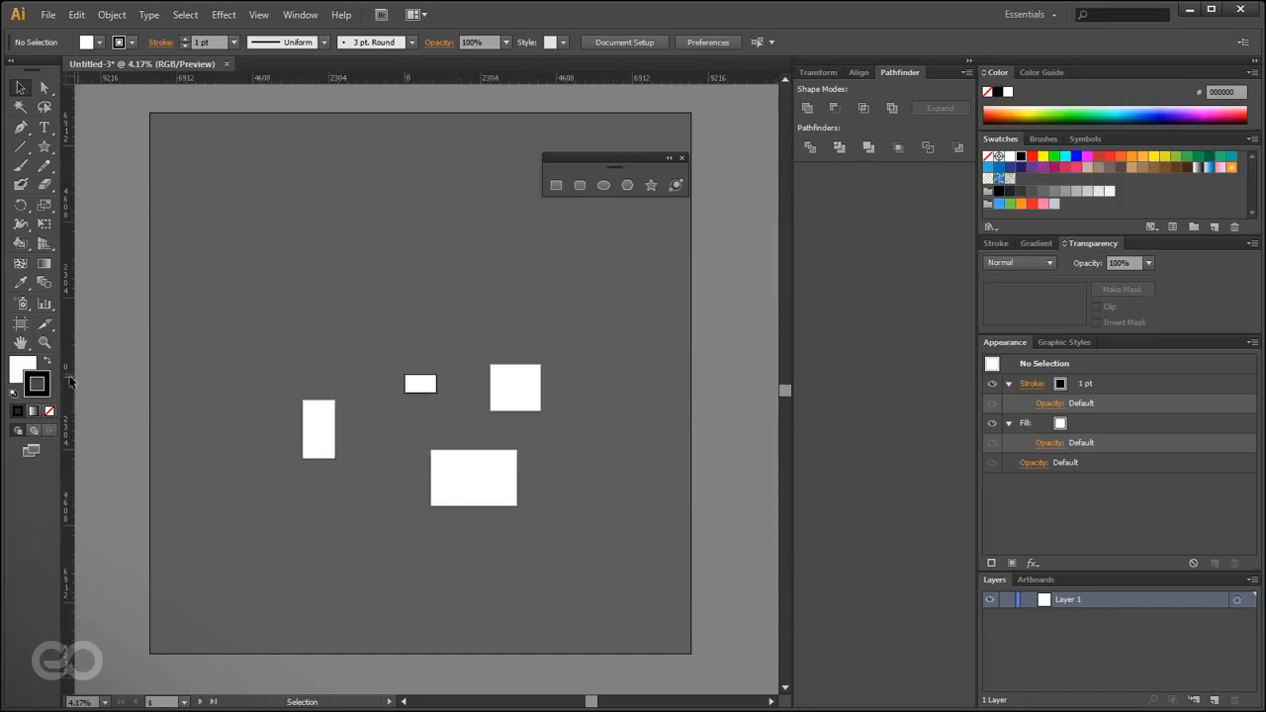
{"action": "left_click", "coordinate": [21, 325]}
{"action": "left_click", "coordinate": [512, 393]}
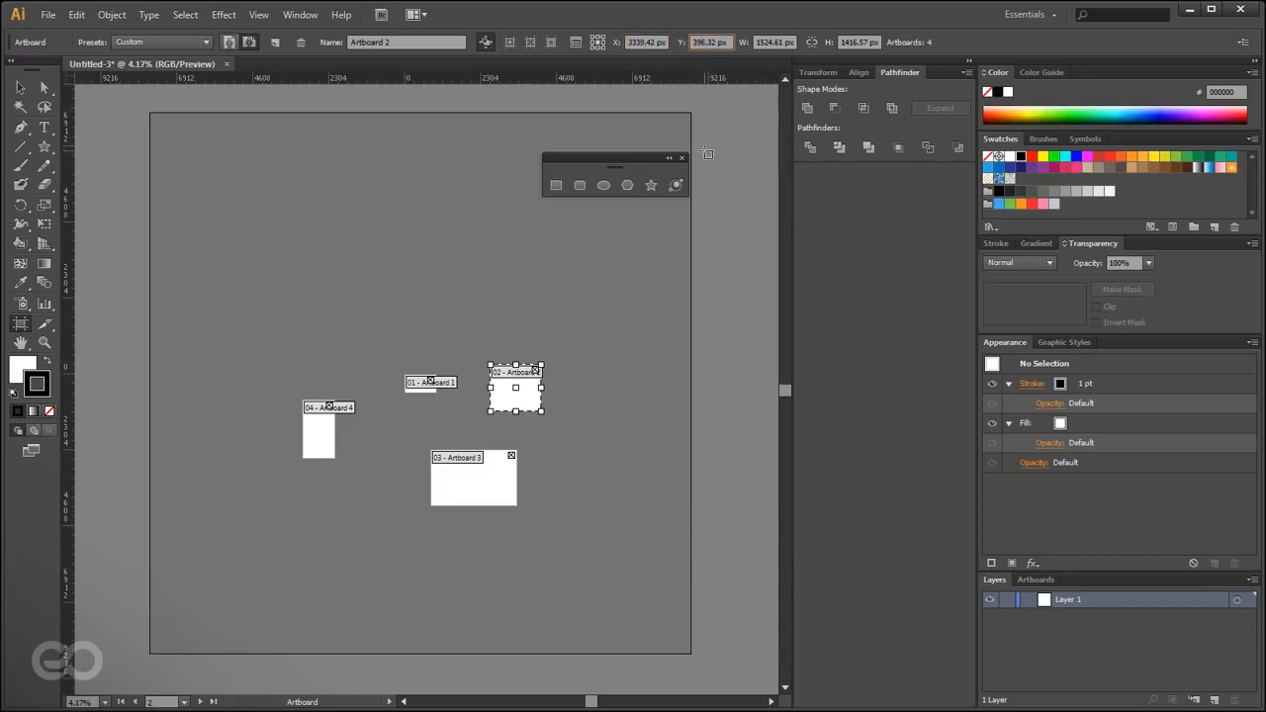
{"action": "left_click", "coordinate": [450, 481]}
{"action": "left_click", "coordinate": [328, 456]}
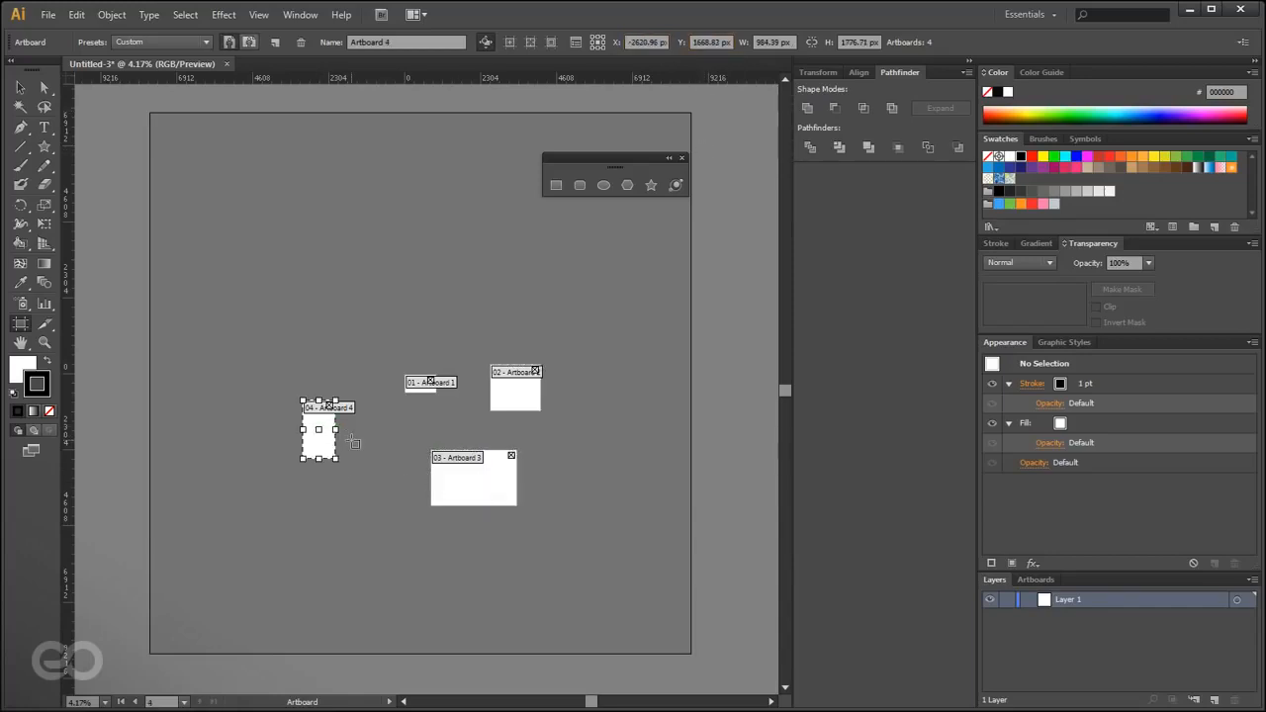
- Make Artboards 1, 2 and 3 active in turn with the Selection tool and examine where the ruler zero point lies on Artboard 3
{"action": "left_click", "coordinate": [20, 87]}
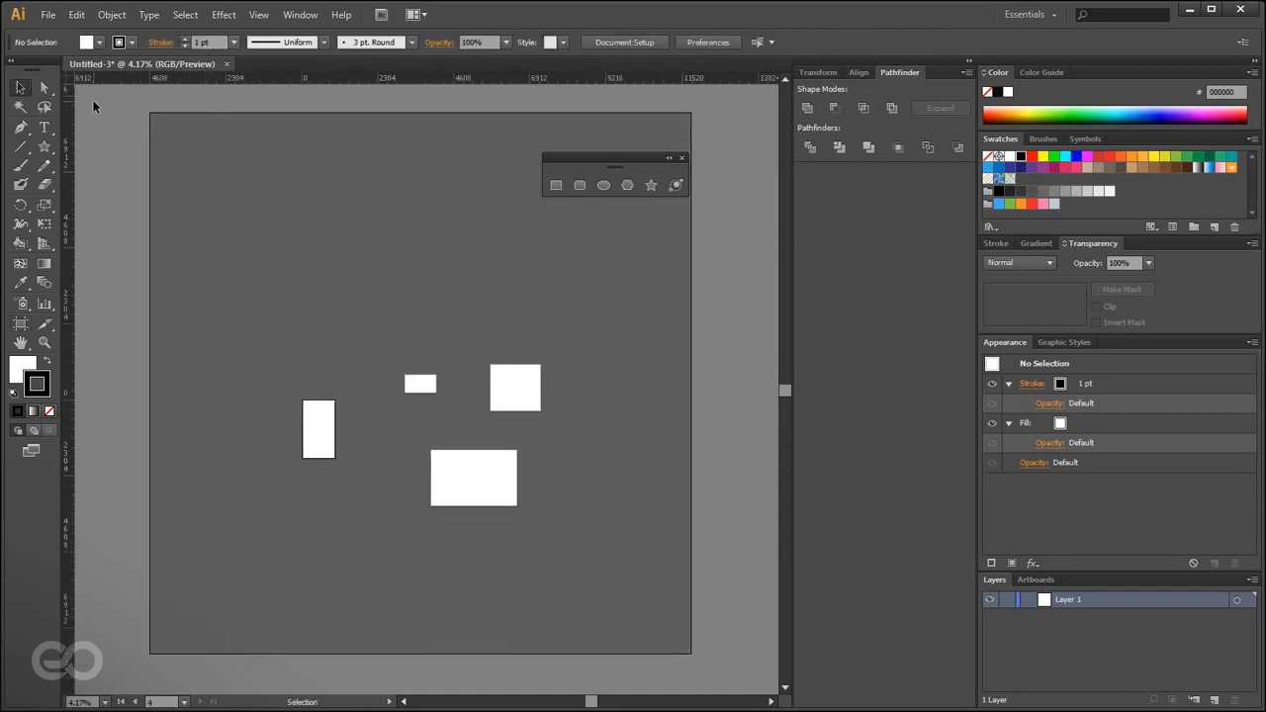
{"action": "left_click", "coordinate": [411, 387]}
{"action": "left_click", "coordinate": [533, 388]}
{"action": "left_click", "coordinate": [484, 483]}
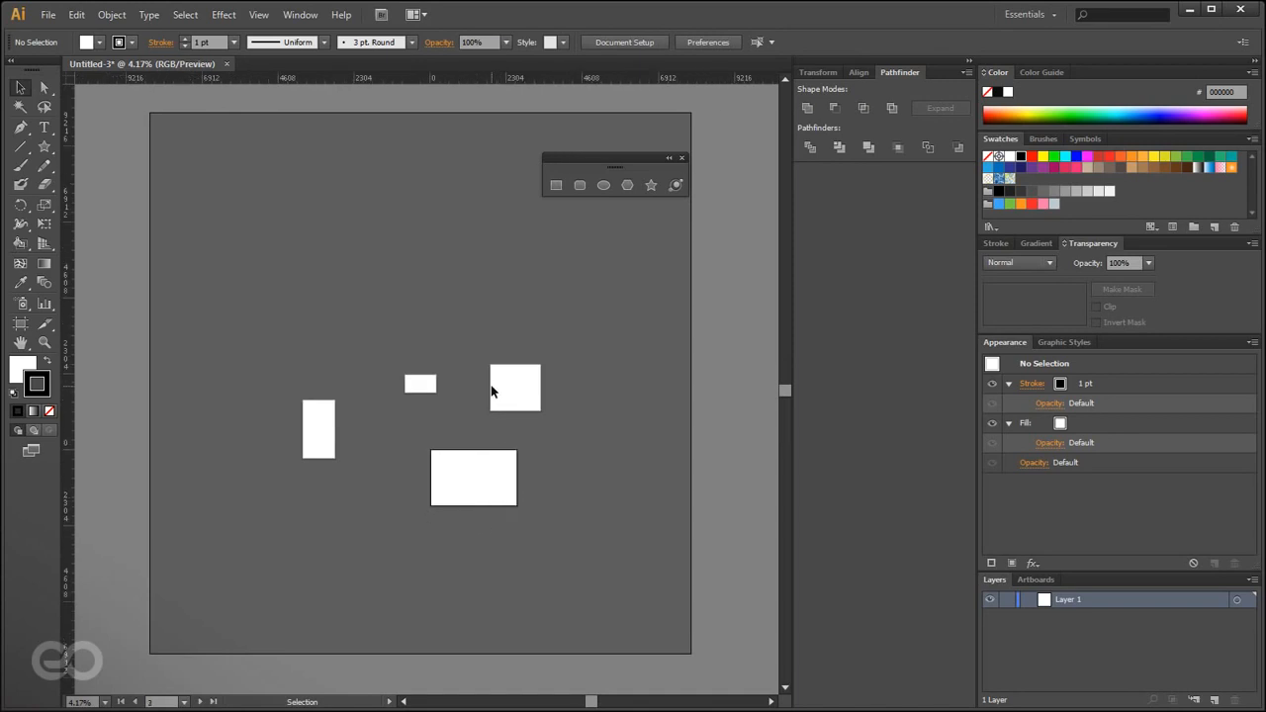
{"action": "scroll", "coordinate": [432, 458], "scroll_direction": "up", "scroll_amount": 8}
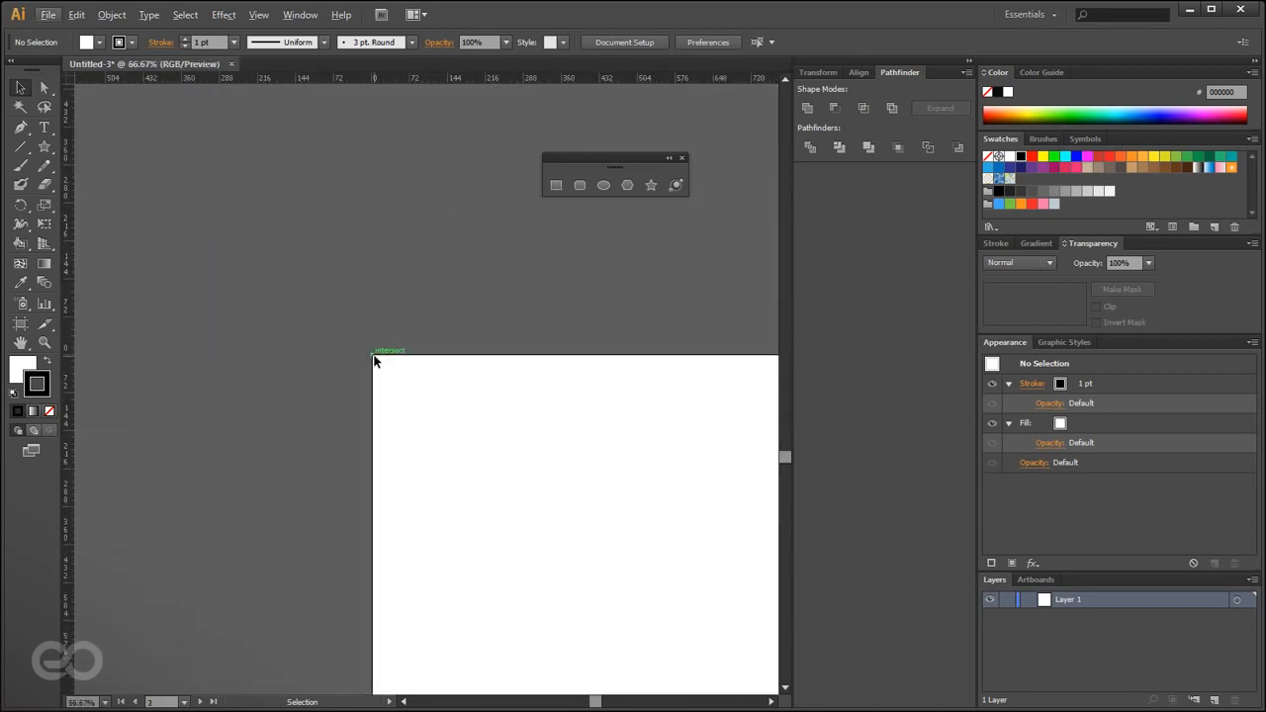
{"action": "scroll", "coordinate": [374, 376], "scroll_direction": "down", "scroll_amount": 5}
{"action": "scroll", "coordinate": [378, 387], "scroll_direction": "up", "scroll_amount": 2}
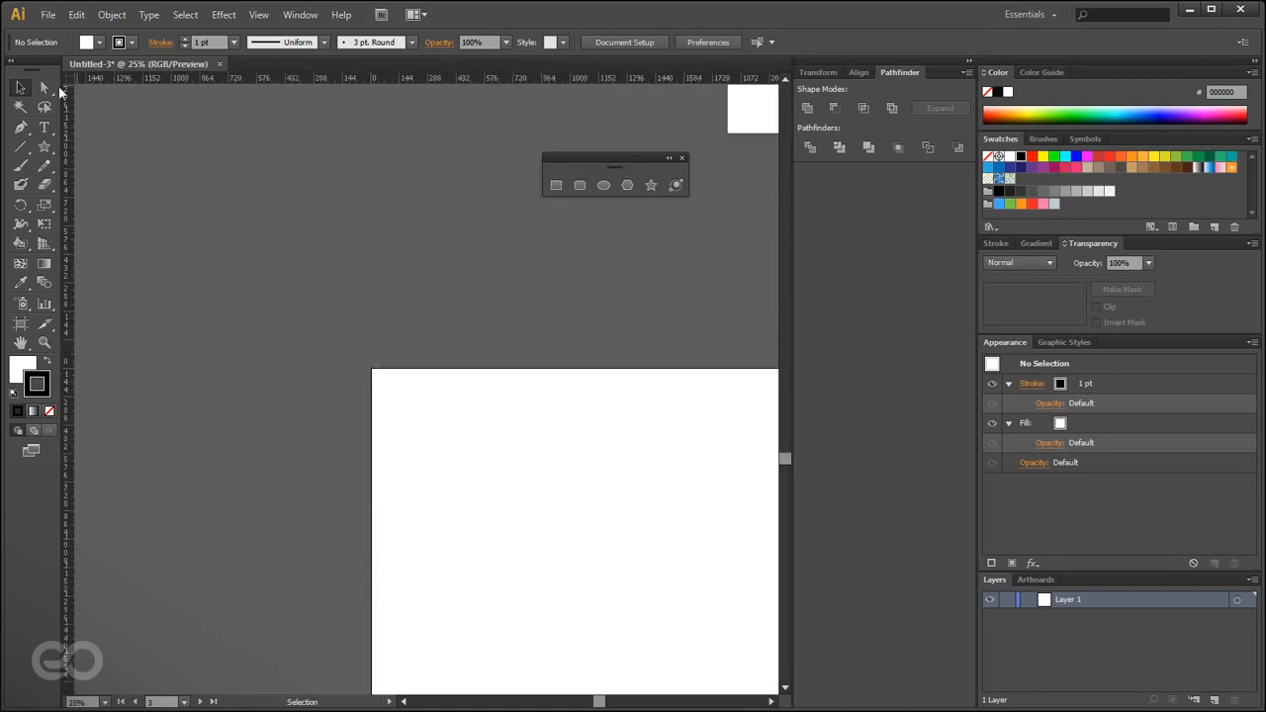
- Move the ruler origin of Artboard 3 to a point inside the artboard, near its upper-left corner
{"action": "left_click_drag", "start_coordinate": [67, 81], "coordinate": [456, 531]}
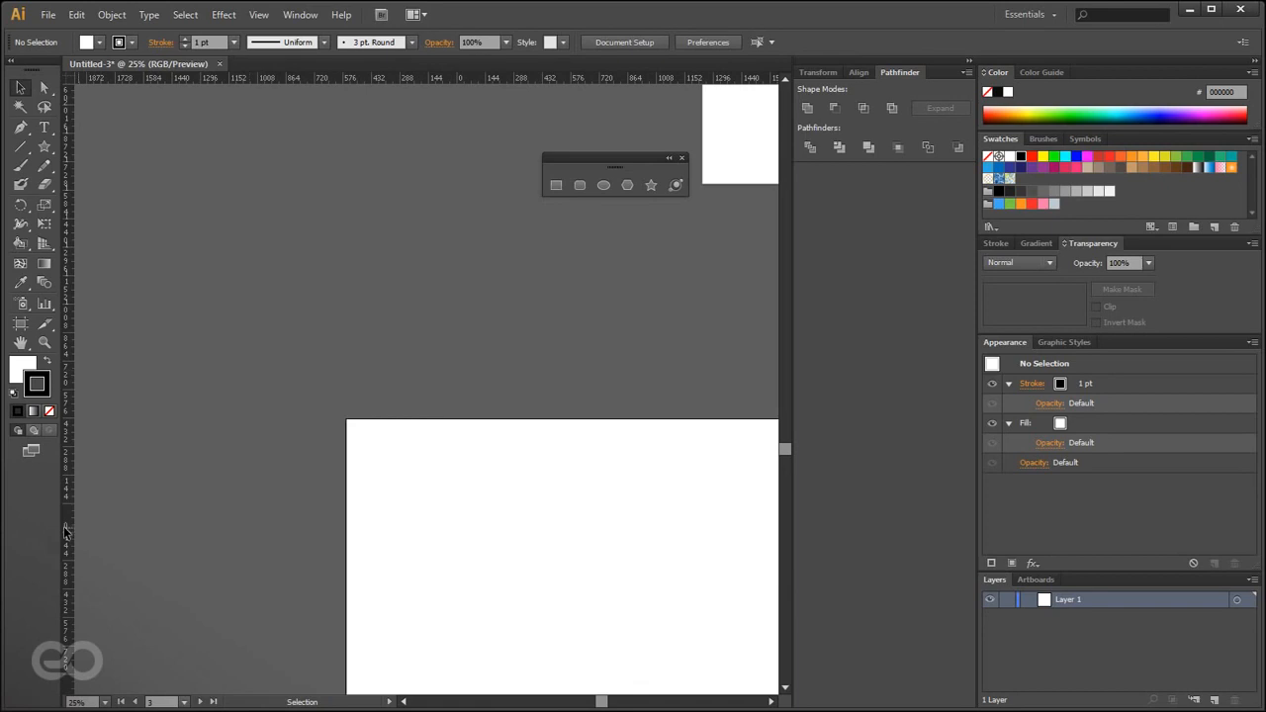
{"action": "left_click_drag", "start_coordinate": [69, 80], "coordinate": [447, 531]}
{"action": "scroll", "coordinate": [242, 544], "scroll_direction": "down", "scroll_amount": 3}
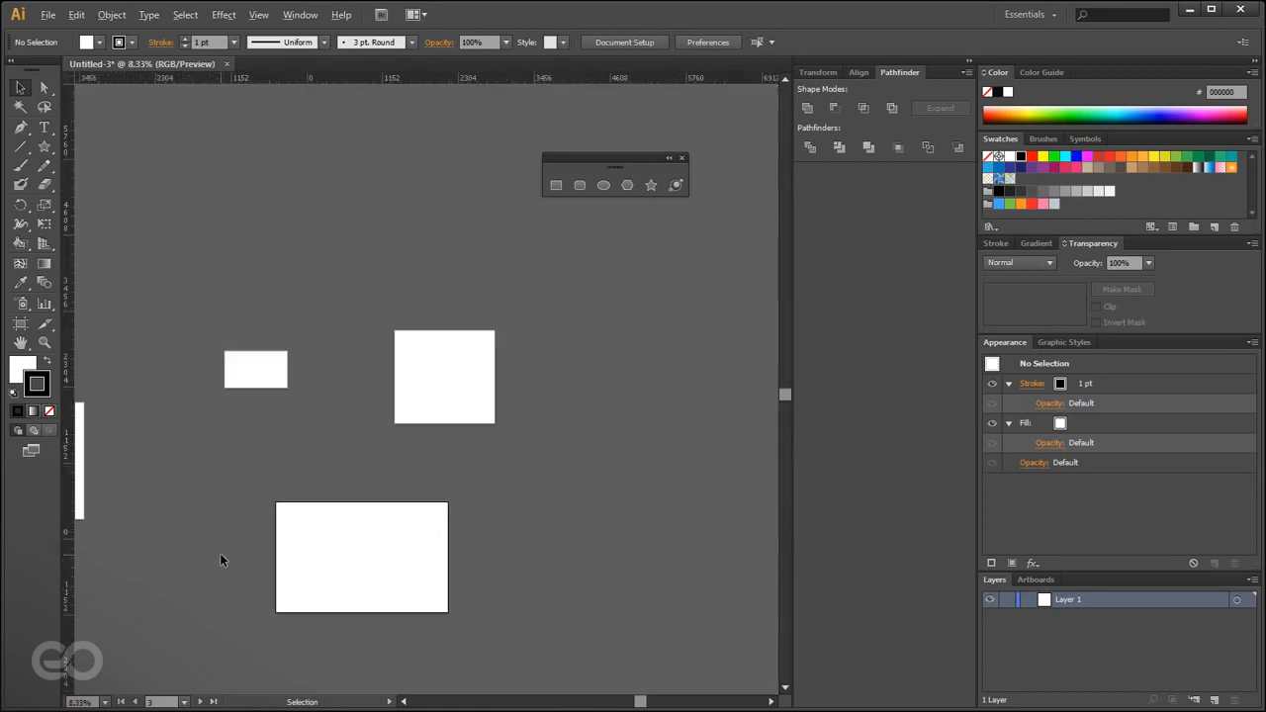
- Make Artboards 2, 1 and 4 active, and again 1 and 2, to examine the ruler zero point for each
{"action": "scroll", "coordinate": [492, 470], "scroll_direction": "up", "scroll_amount": 2}
{"action": "left_click", "coordinate": [655, 338]}
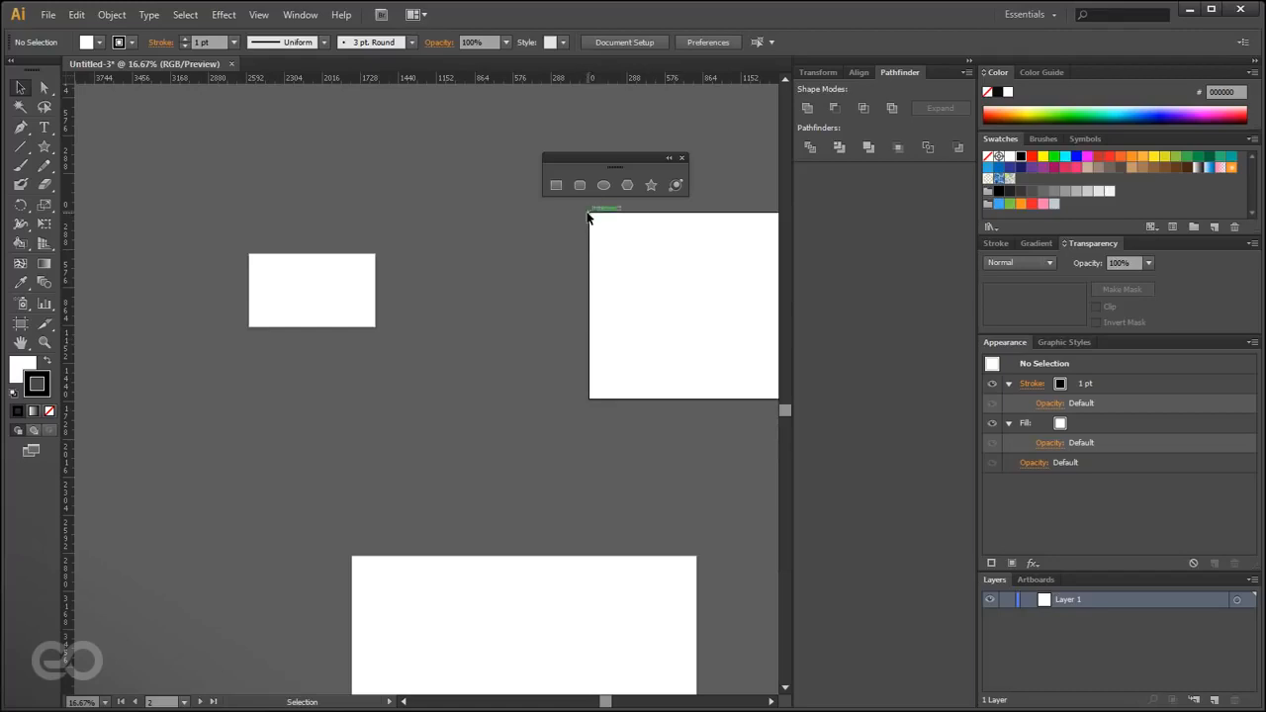
{"action": "scroll", "coordinate": [318, 398], "scroll_direction": "down", "scroll_amount": 2}
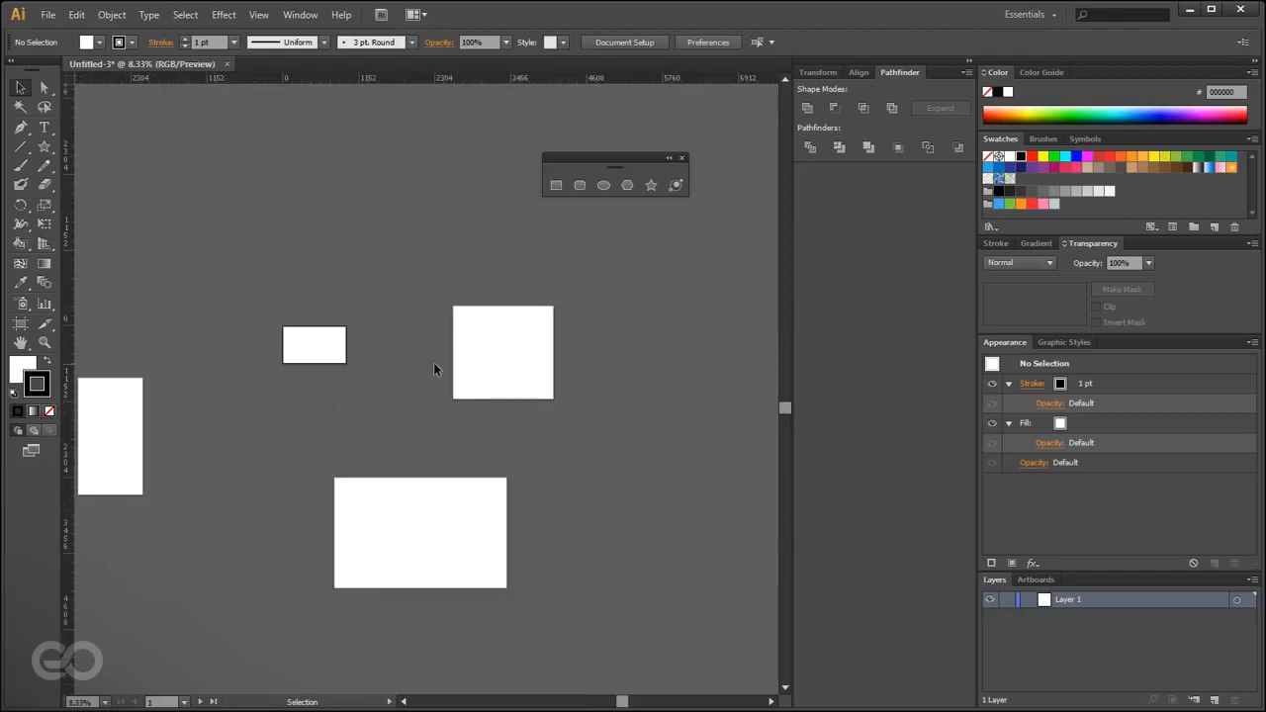
{"action": "key", "text": "space"}
{"action": "left_click_drag", "start_coordinate": [236, 460], "coordinate": [367, 493]}
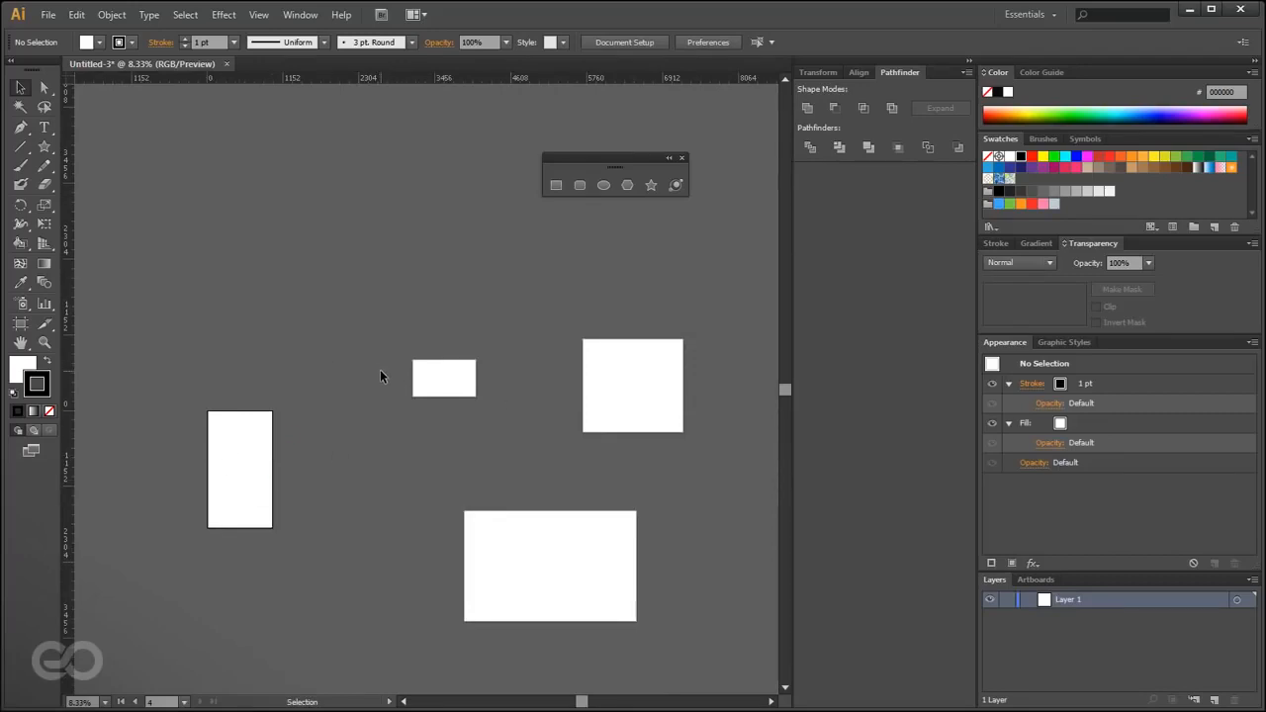
{"action": "left_click", "coordinate": [444, 381]}
{"action": "left_click", "coordinate": [618, 395]}
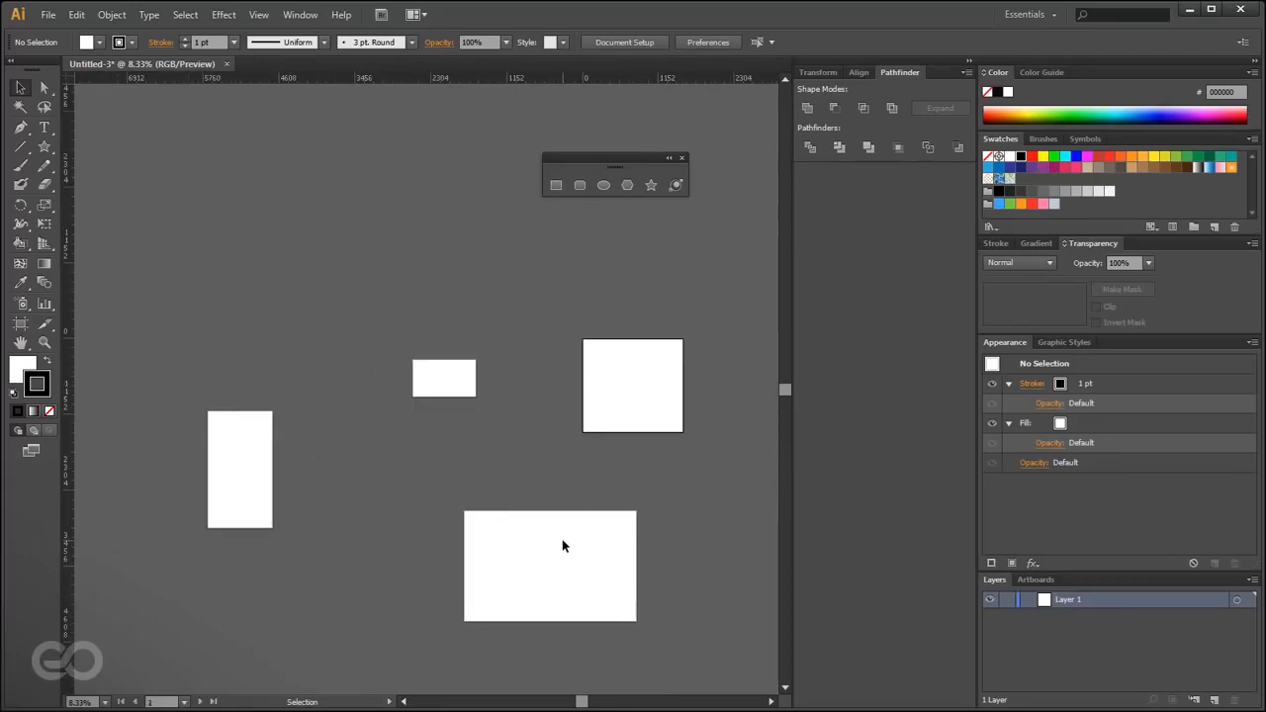
- Switch to global rulers and move their origin to the empty canvas above Artboard 4
{"action": "right_click", "coordinate": [156, 75]}
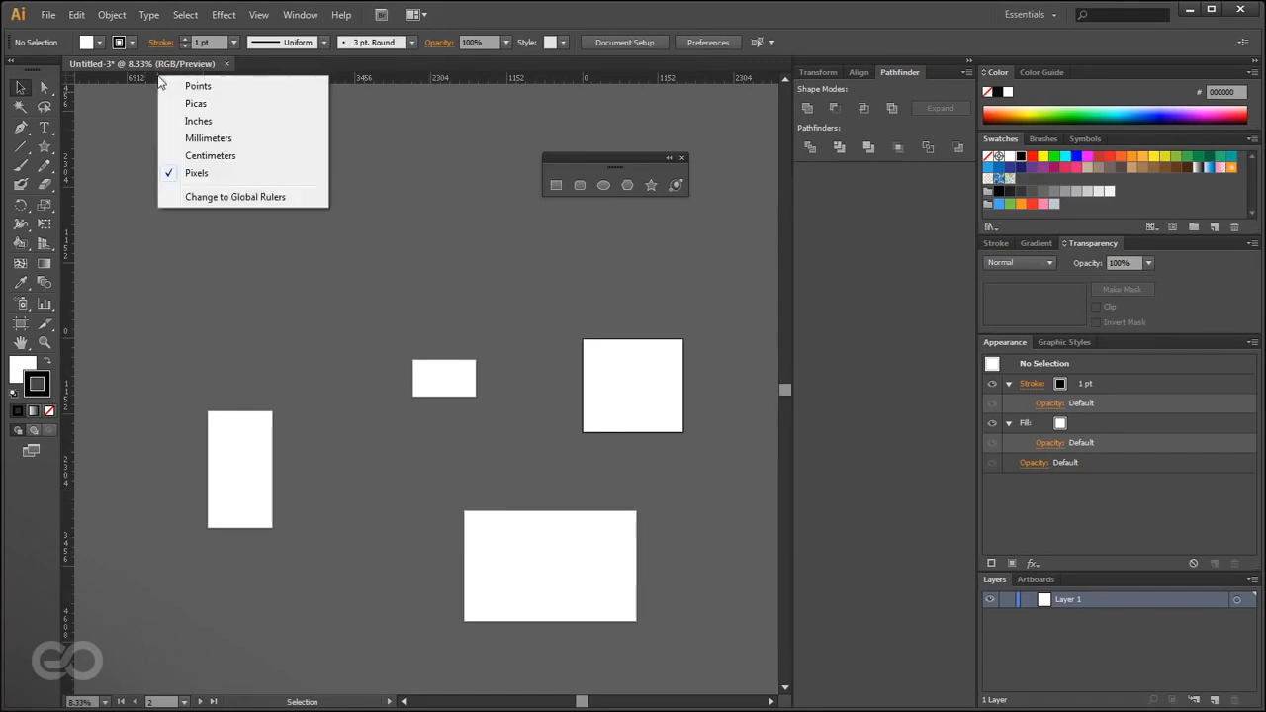
{"action": "left_click", "coordinate": [245, 199]}
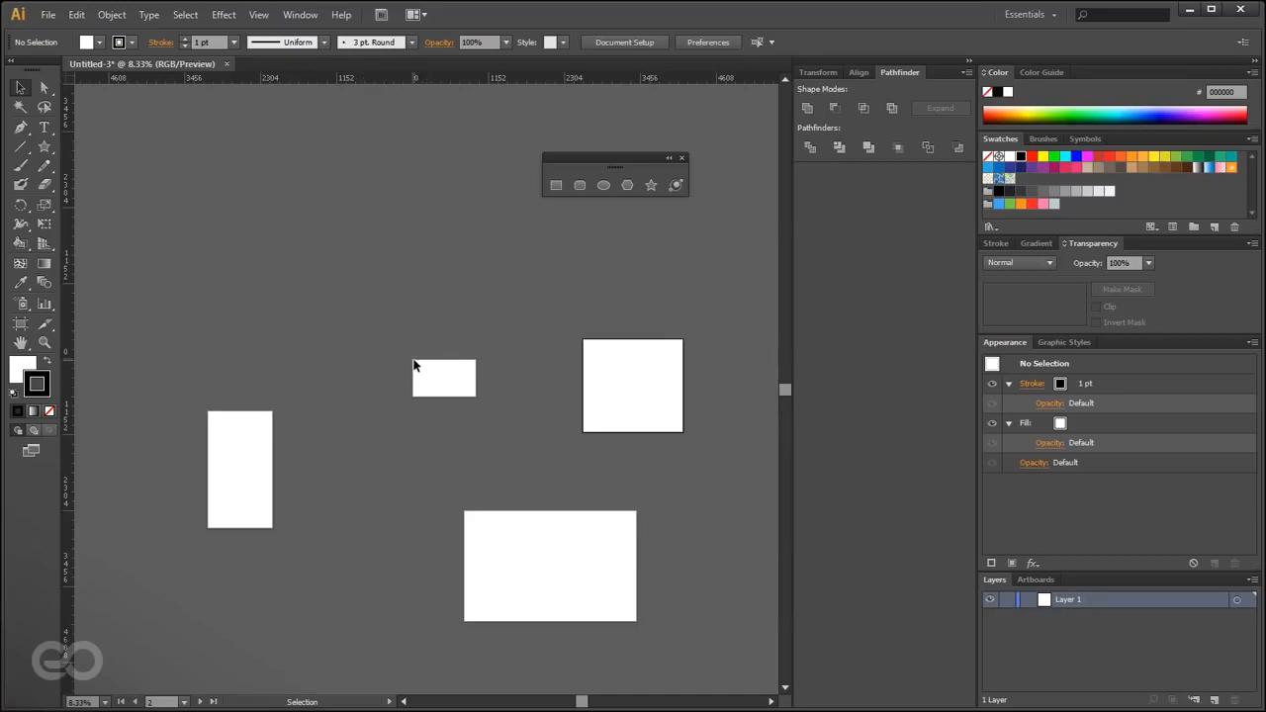
{"action": "left_click_drag", "start_coordinate": [67, 79], "coordinate": [218, 181]}
- Switch back to artboard rulers and examine the layout of the artboards on the canvas
{"action": "right_click", "coordinate": [268, 82]}
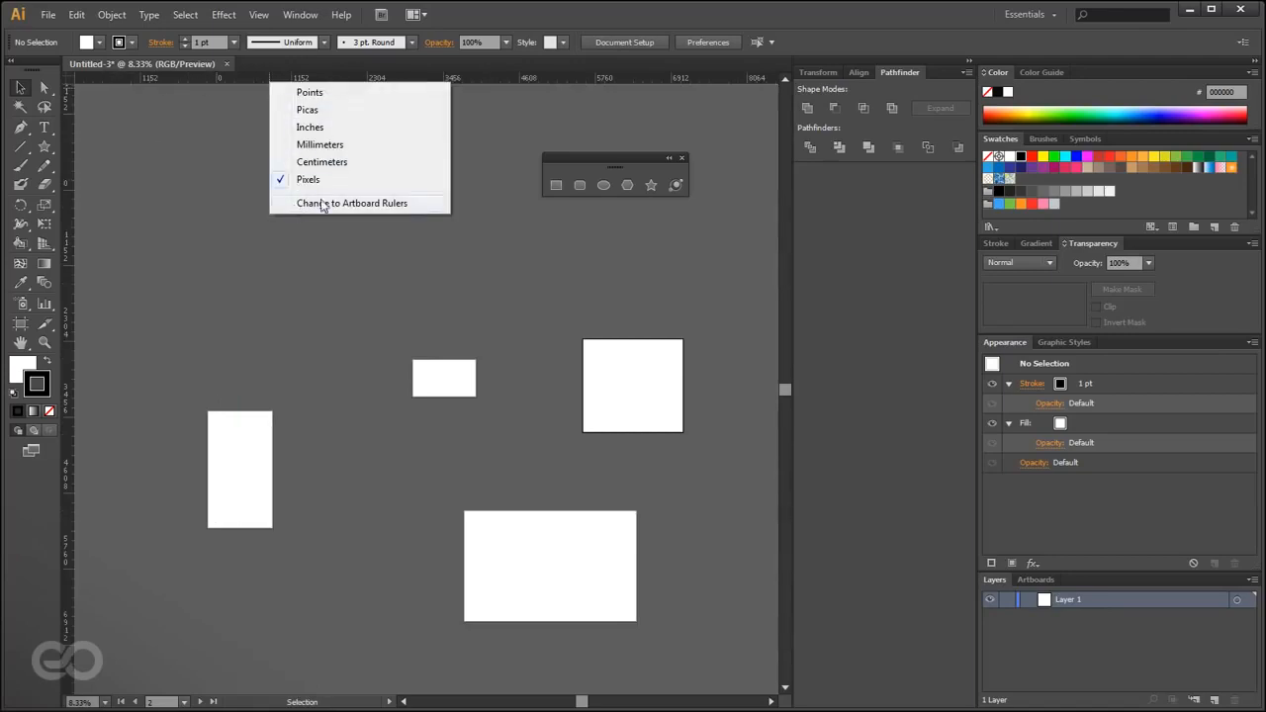
{"action": "left_click", "coordinate": [305, 204]}
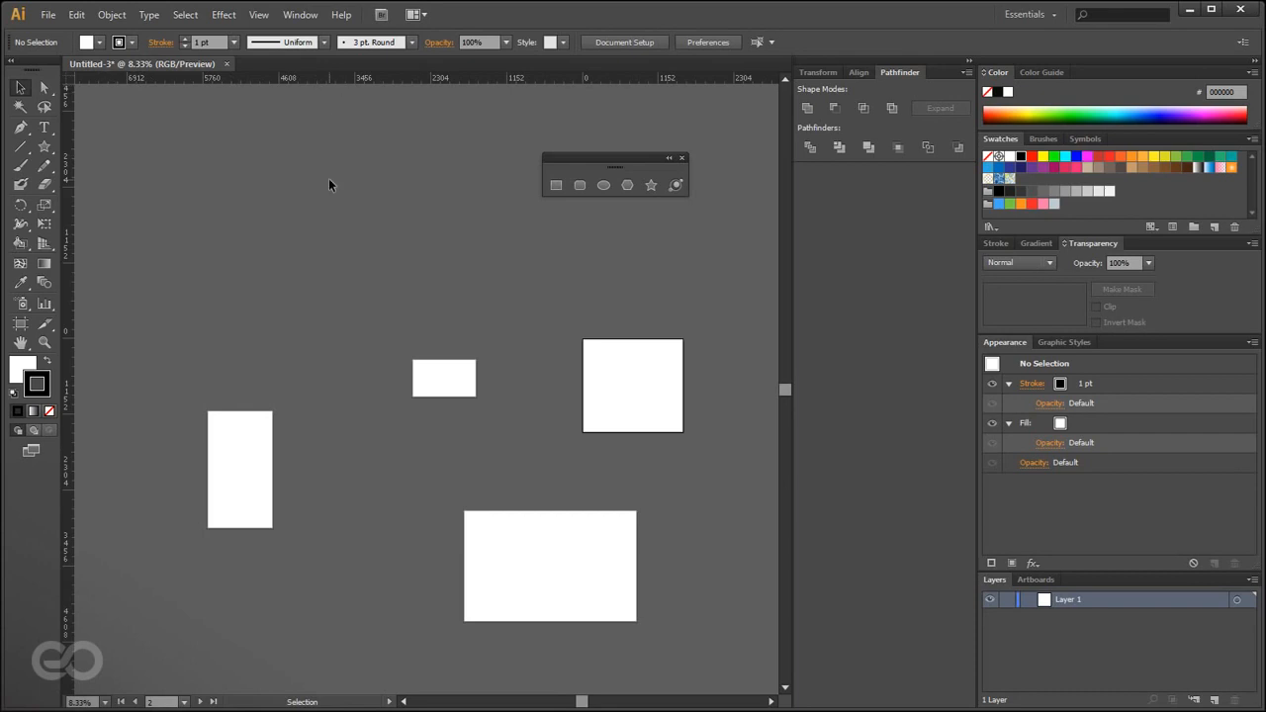
{"action": "scroll", "coordinate": [325, 434], "scroll_direction": "down", "scroll_amount": 2}
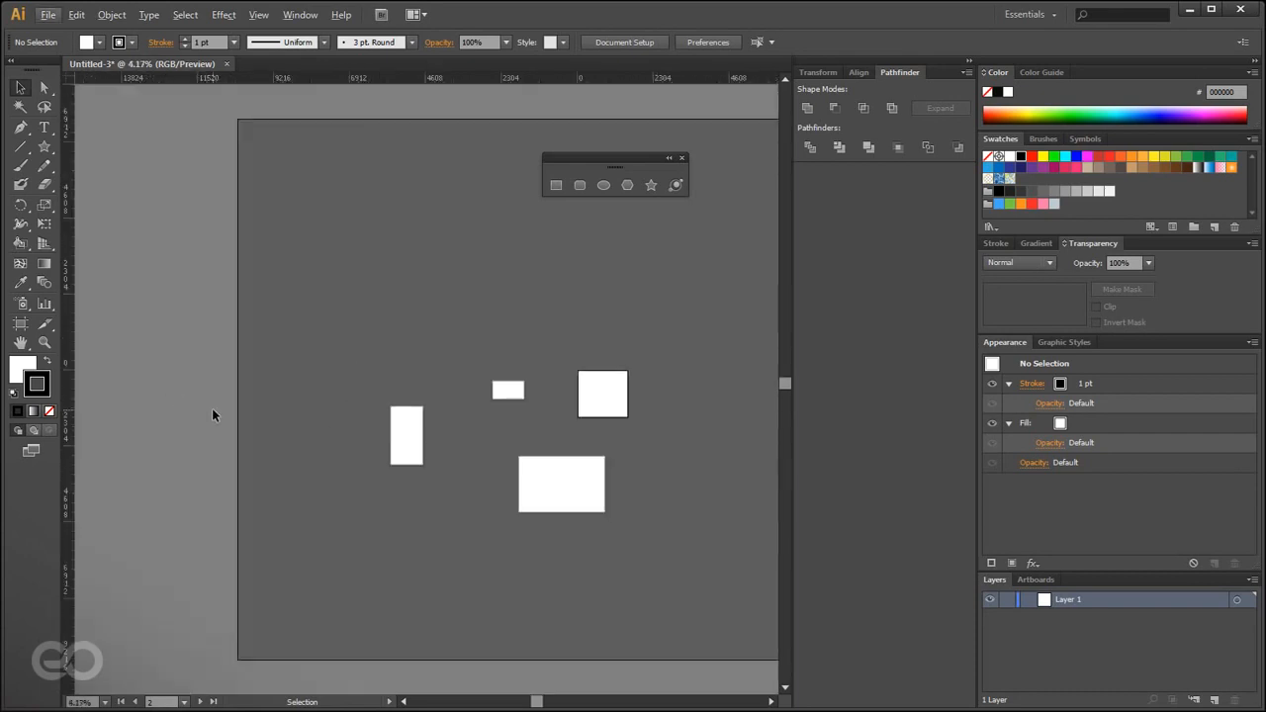
{"action": "scroll", "coordinate": [594, 443], "scroll_direction": "up", "scroll_amount": 2}
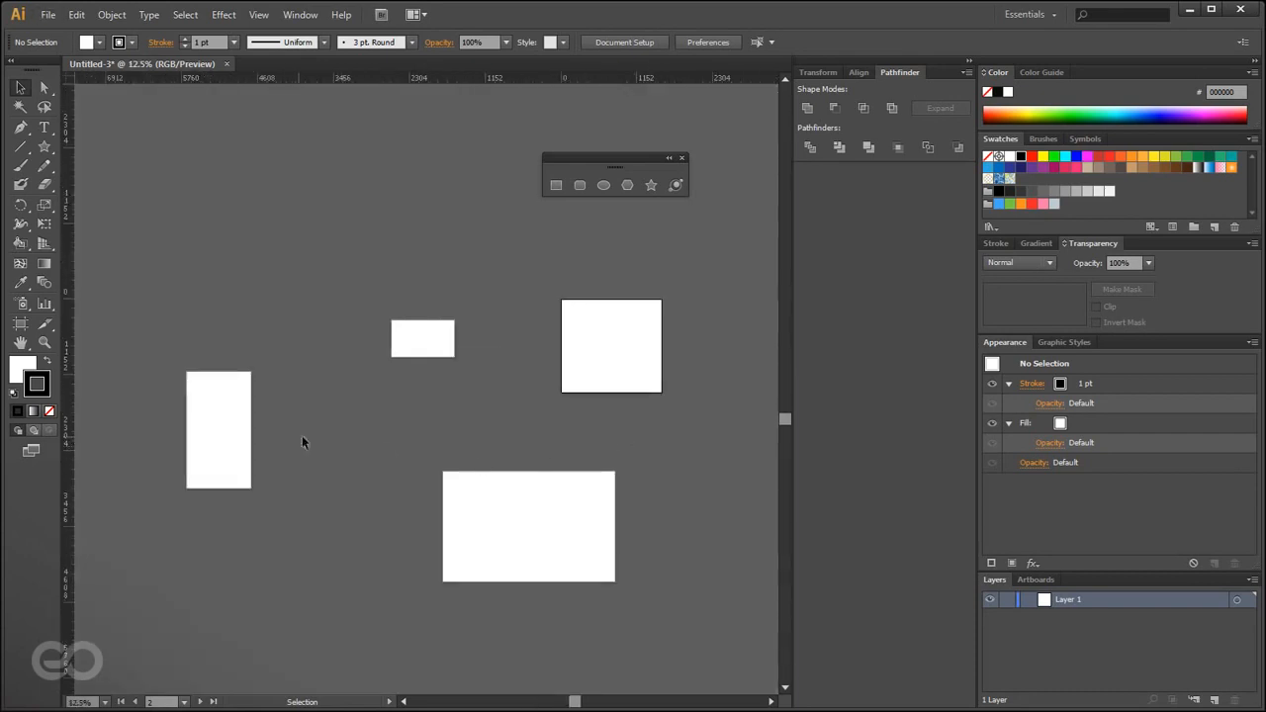
{"action": "scroll", "coordinate": [289, 435], "scroll_direction": "up", "scroll_amount": 1}
{"action": "scroll", "coordinate": [194, 395], "scroll_direction": "down", "scroll_amount": 1}
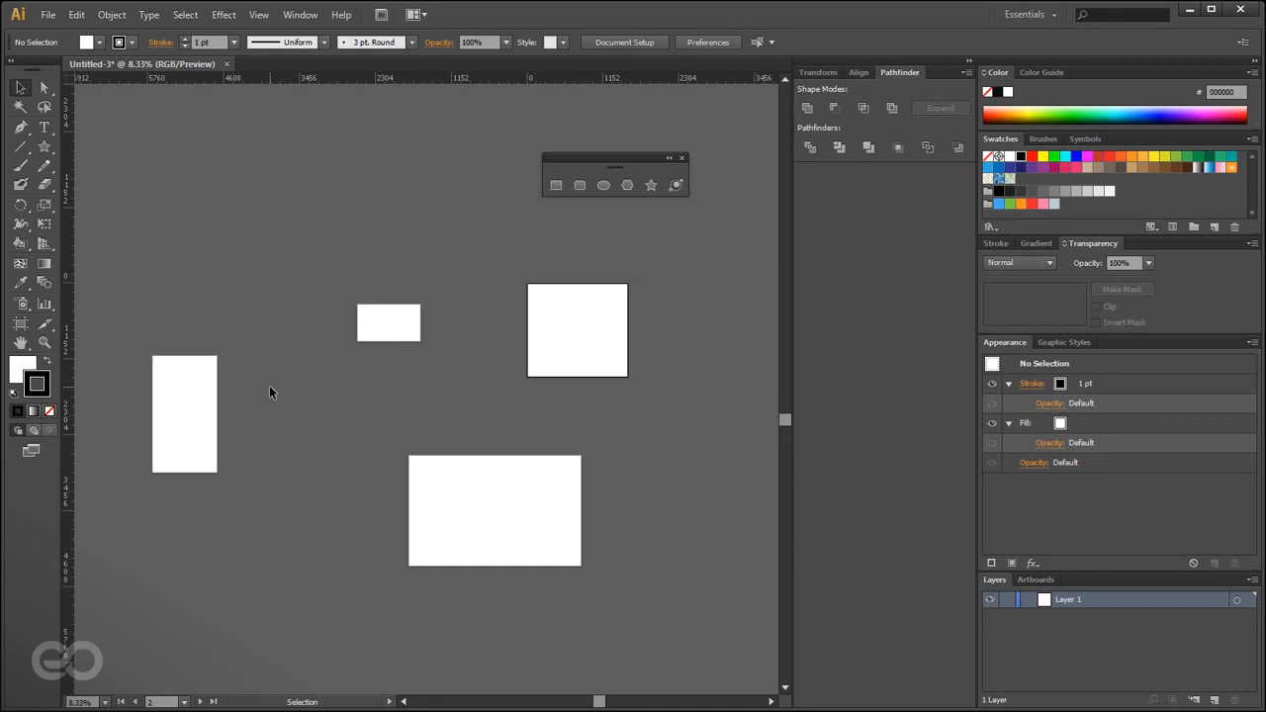
- Add a vertical guide near the left side of Artboard 1 and a horizontal guide at about Y 239 px
{"action": "scroll", "coordinate": [396, 315], "scroll_direction": "up", "scroll_amount": 5}
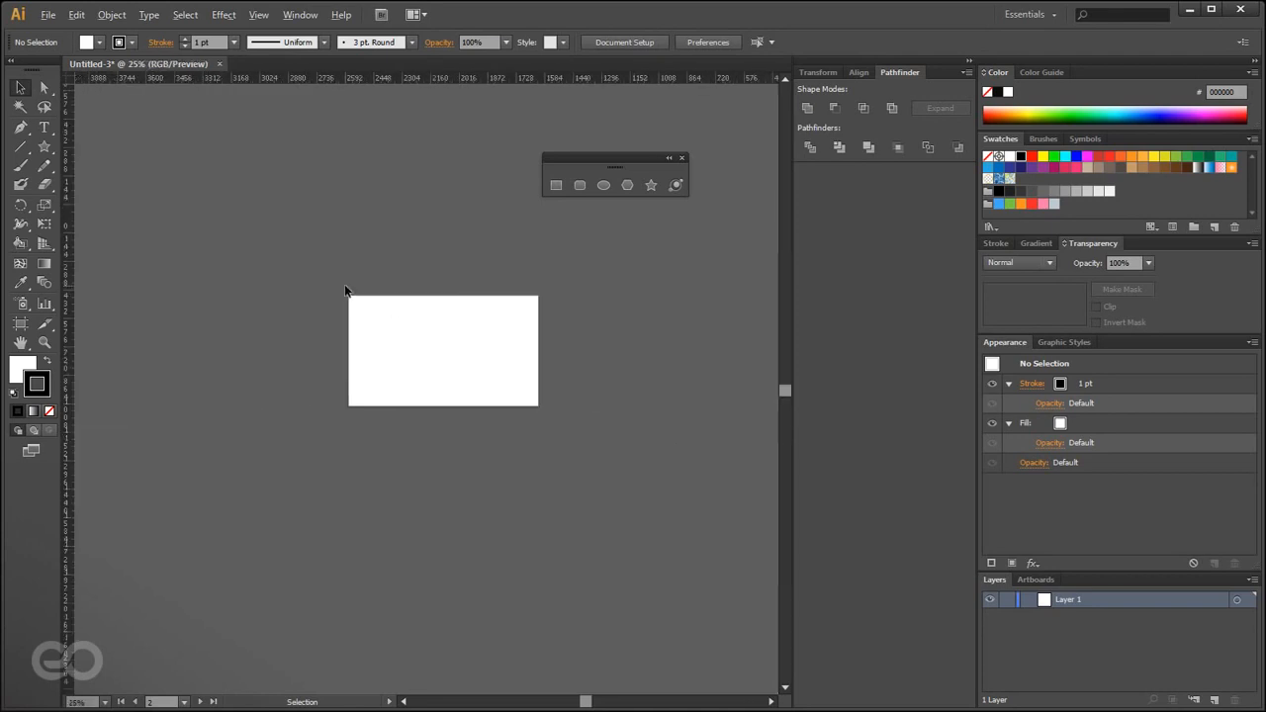
{"action": "scroll", "coordinate": [433, 339], "scroll_direction": "up", "scroll_amount": 1}
{"action": "scroll", "coordinate": [257, 300], "scroll_direction": "up", "scroll_amount": 1}
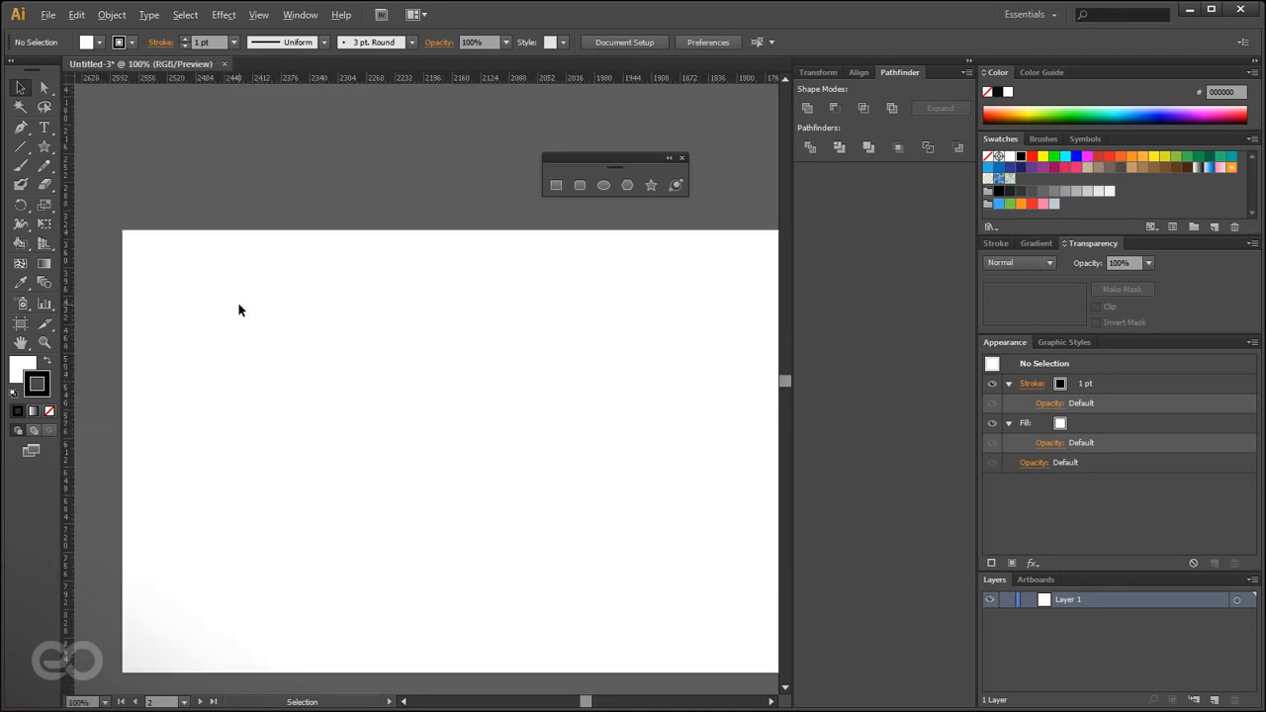
{"action": "scroll", "coordinate": [185, 310], "scroll_direction": "down", "scroll_amount": 1}
{"action": "key", "text": "alt"}
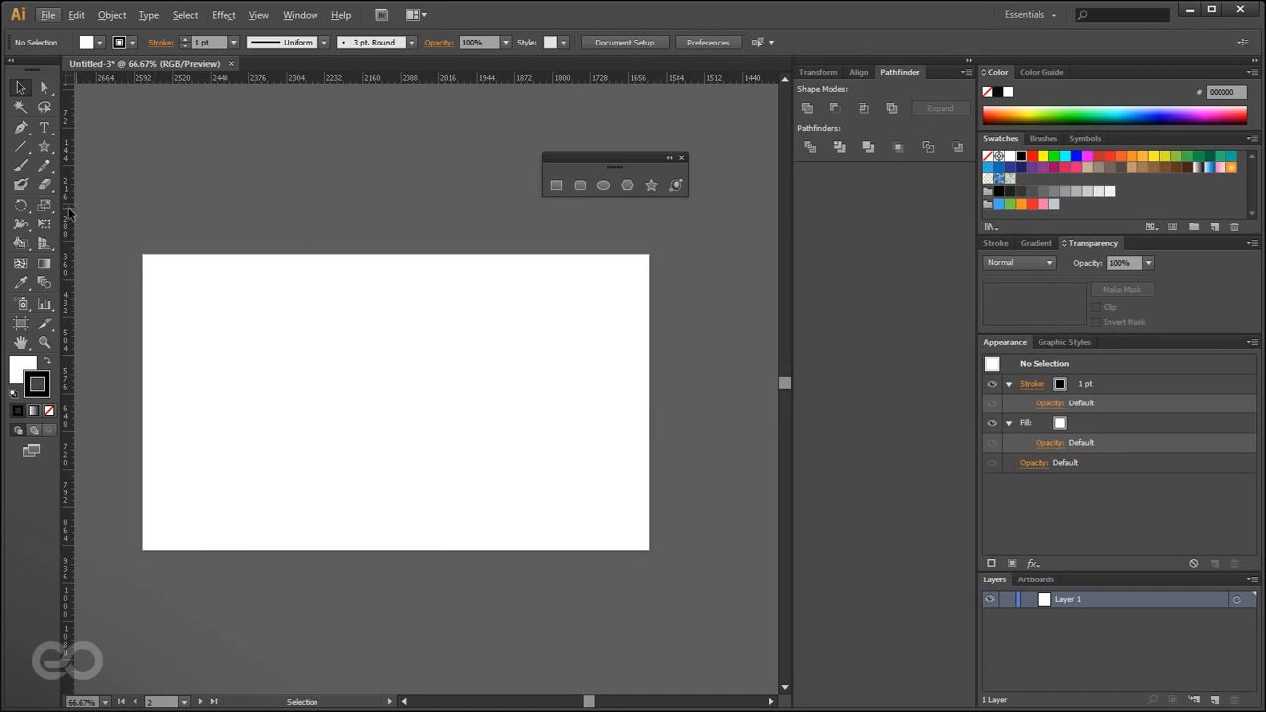
{"action": "mouse_move", "coordinate": [73, 210]}
{"action": "left_mouse_down"}
{"action": "mouse_move", "coordinate": [433, 494]}
{"action": "mouse_move", "coordinate": [198, 357]}
{"action": "mouse_move", "coordinate": [181, 383]}
{"action": "mouse_move", "coordinate": [206, 375]}
{"action": "left_mouse_up"}
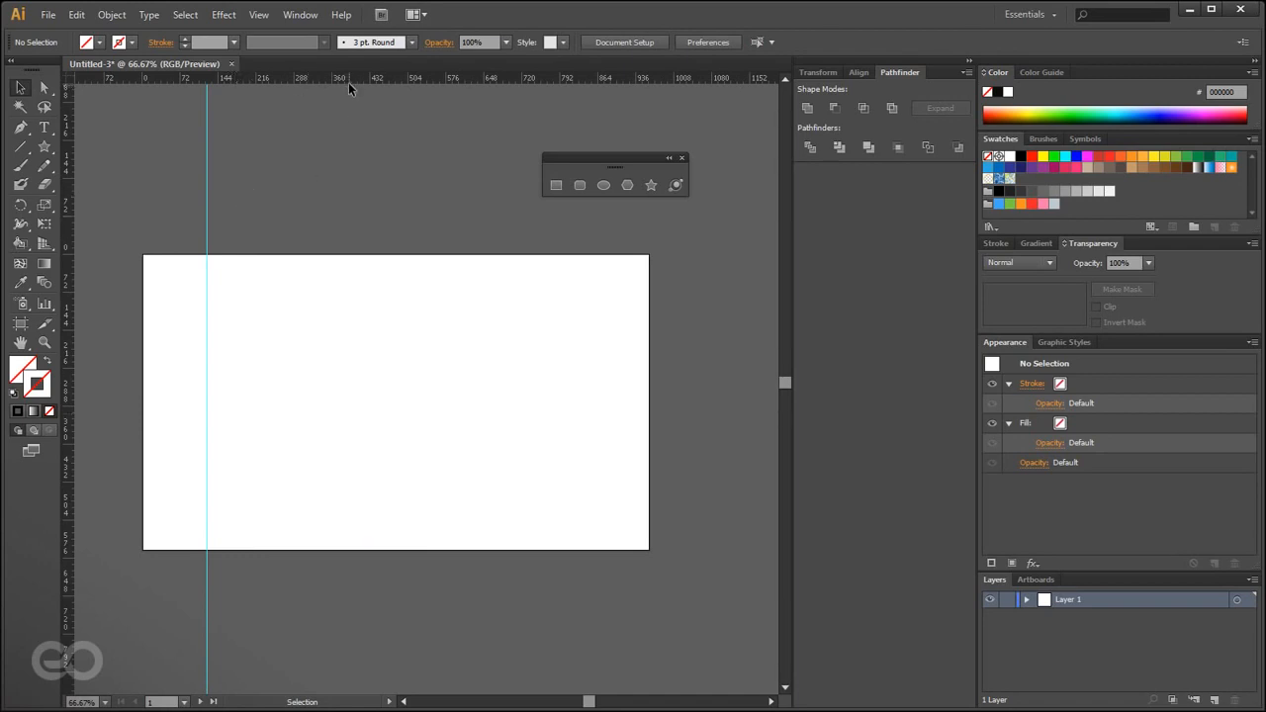
{"action": "left_click_drag", "start_coordinate": [348, 78], "coordinate": [368, 381]}
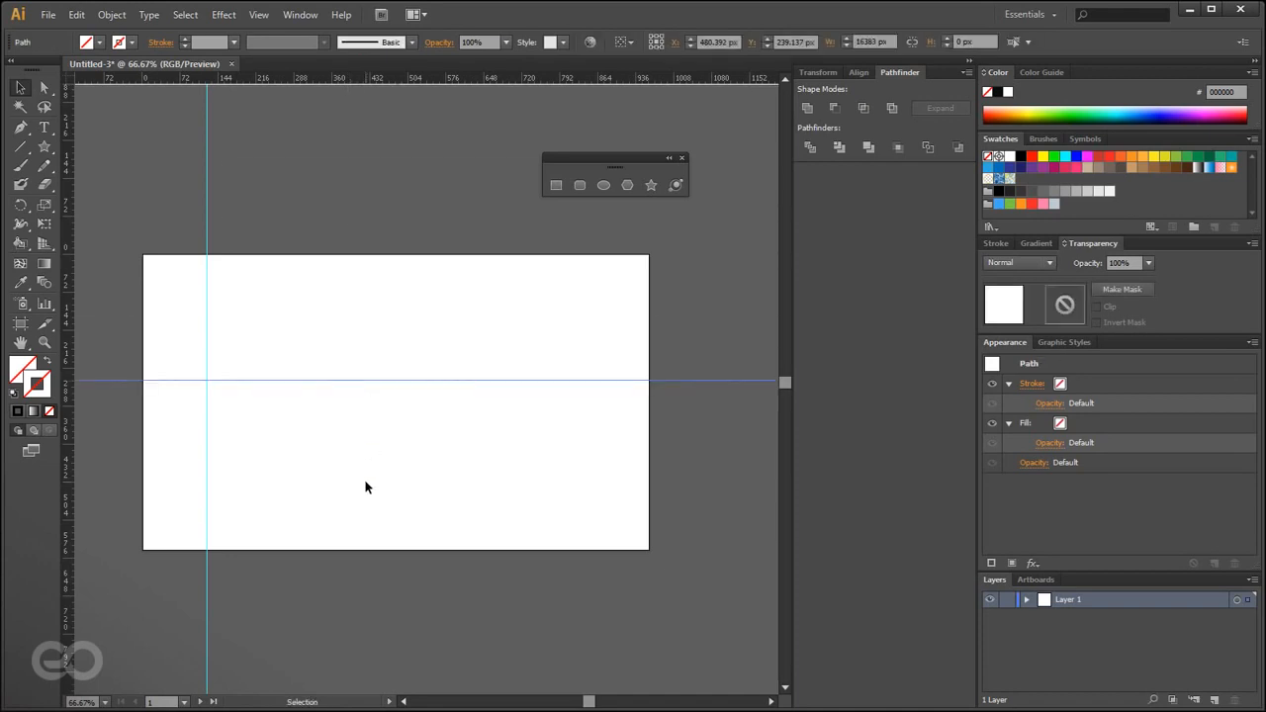
{"action": "left_click", "coordinate": [364, 481]}
- Add a vertical guide at about X 416 px, a horizontal one at about Y 145 px, and another vertical one near Artboard 1's left edge
{"action": "left_click_drag", "start_coordinate": [68, 408], "coordinate": [449, 449]}
{"action": "left_click_drag", "start_coordinate": [482, 78], "coordinate": [498, 332]}
{"action": "left_click_drag", "start_coordinate": [490, 81], "coordinate": [480, 466]}
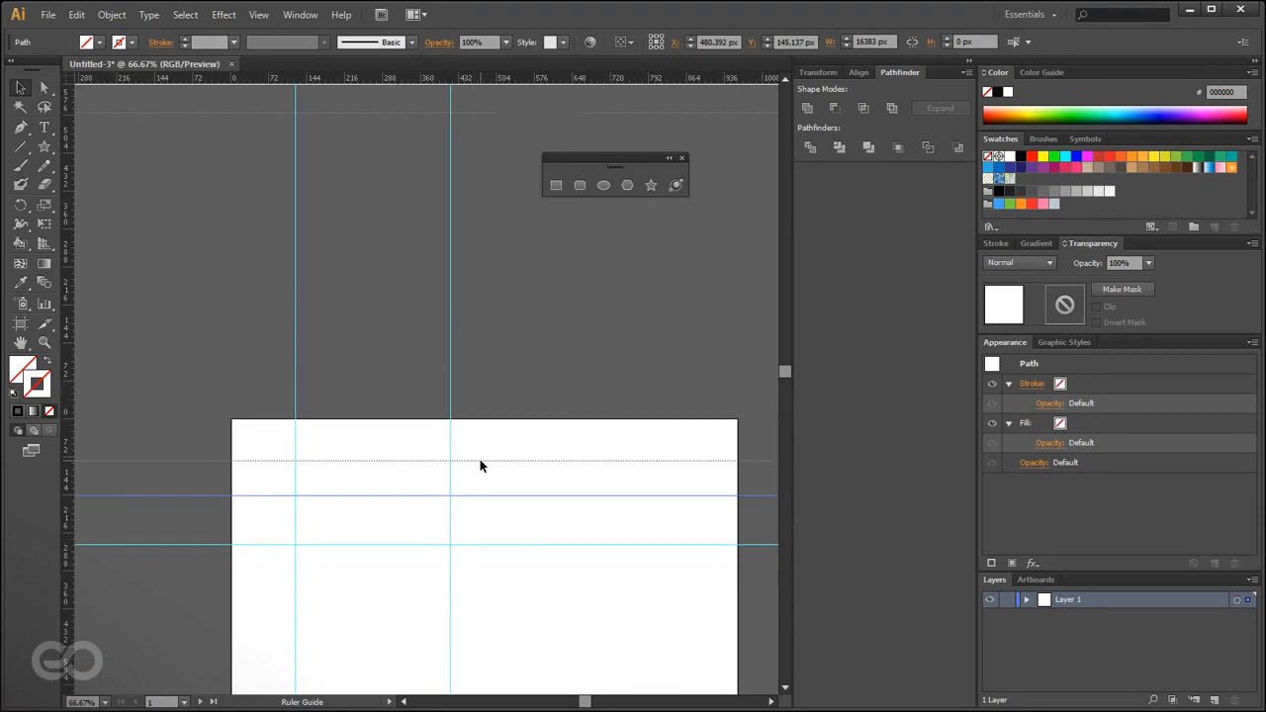
{"action": "key", "text": "alt"}
{"action": "left_click_drag", "start_coordinate": [480, 466], "coordinate": [257, 449]}
{"action": "left_click", "coordinate": [324, 463]}
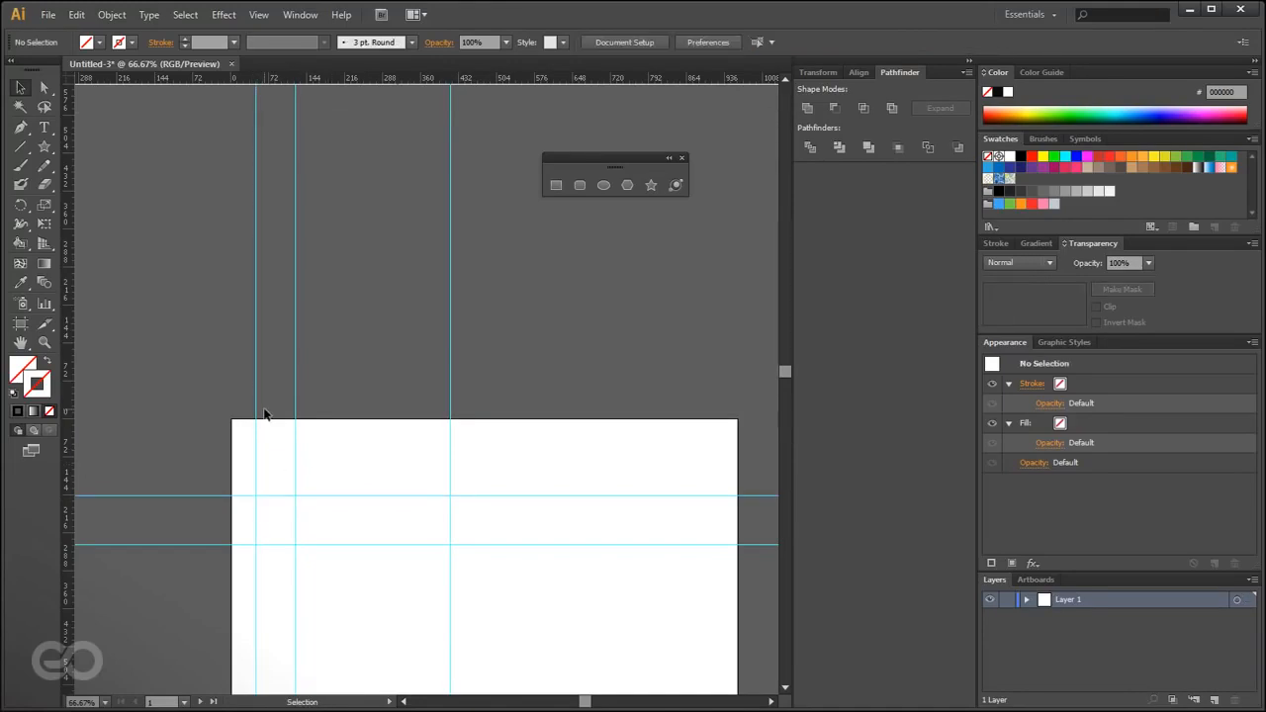
- Select the rightmost vertical guide on Artboard 1 to inspect it as an object, and deselect it
{"action": "key", "text": "space"}
{"action": "left_click_drag", "start_coordinate": [459, 551], "coordinate": [388, 388]}
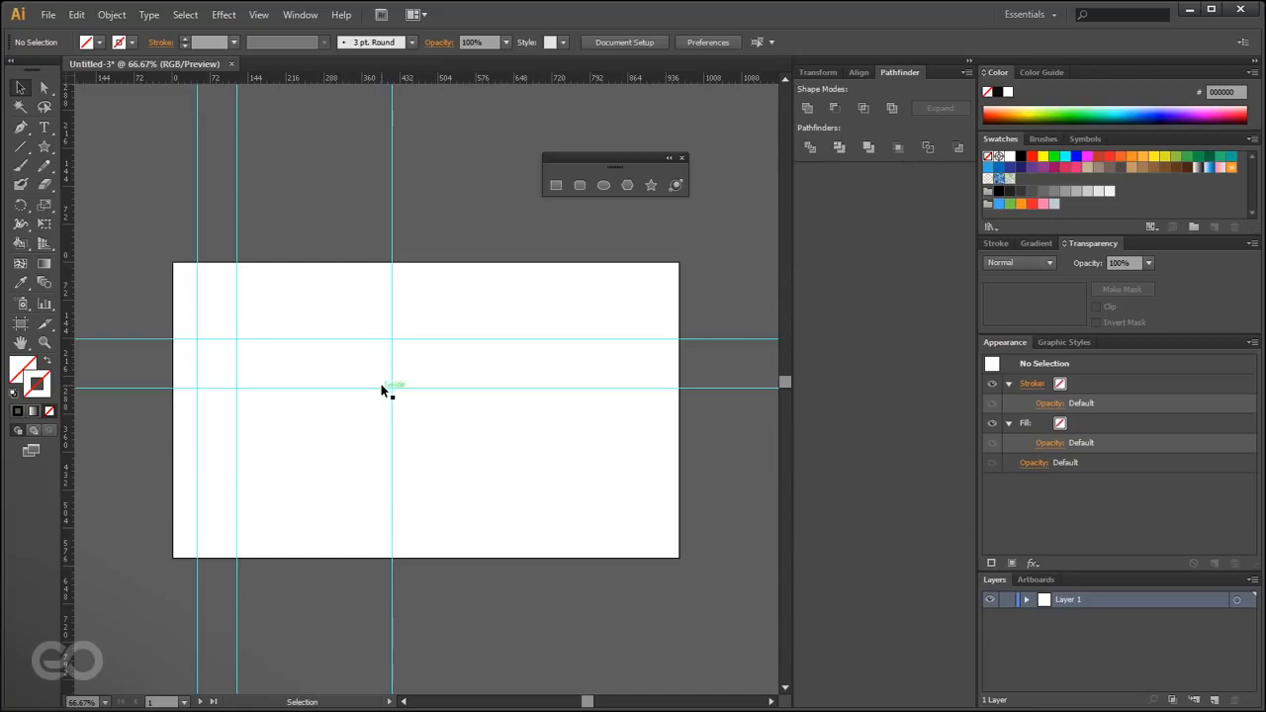
{"action": "left_click", "coordinate": [392, 172]}
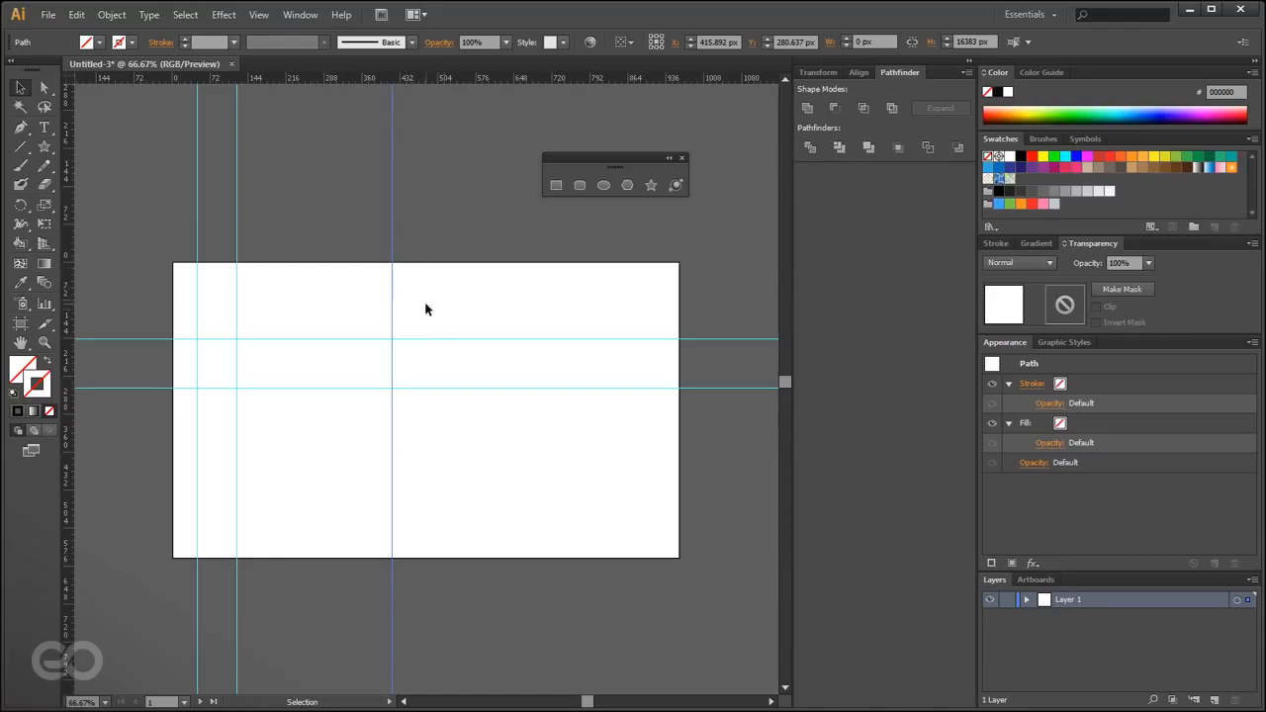
{"action": "left_click", "coordinate": [353, 316]}
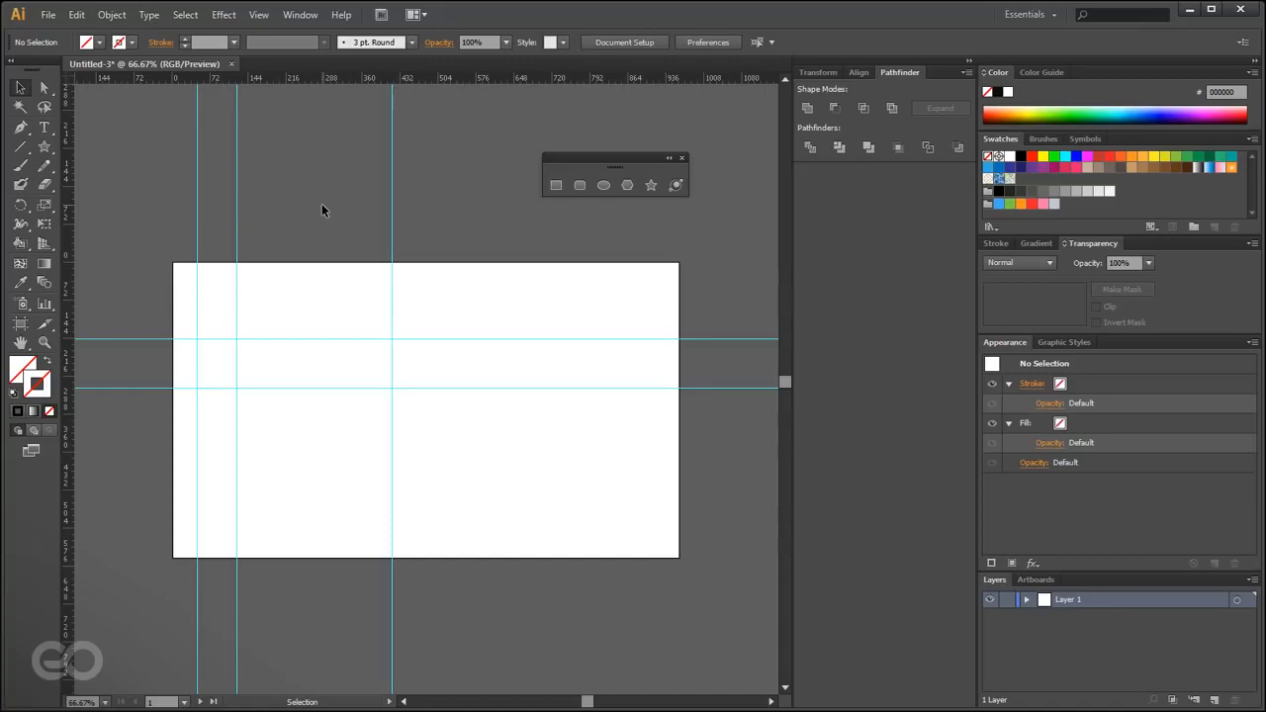
- Show the document grid and examine it over Artboard 1 at different magnifications
{"action": "left_click", "coordinate": [259, 15]}
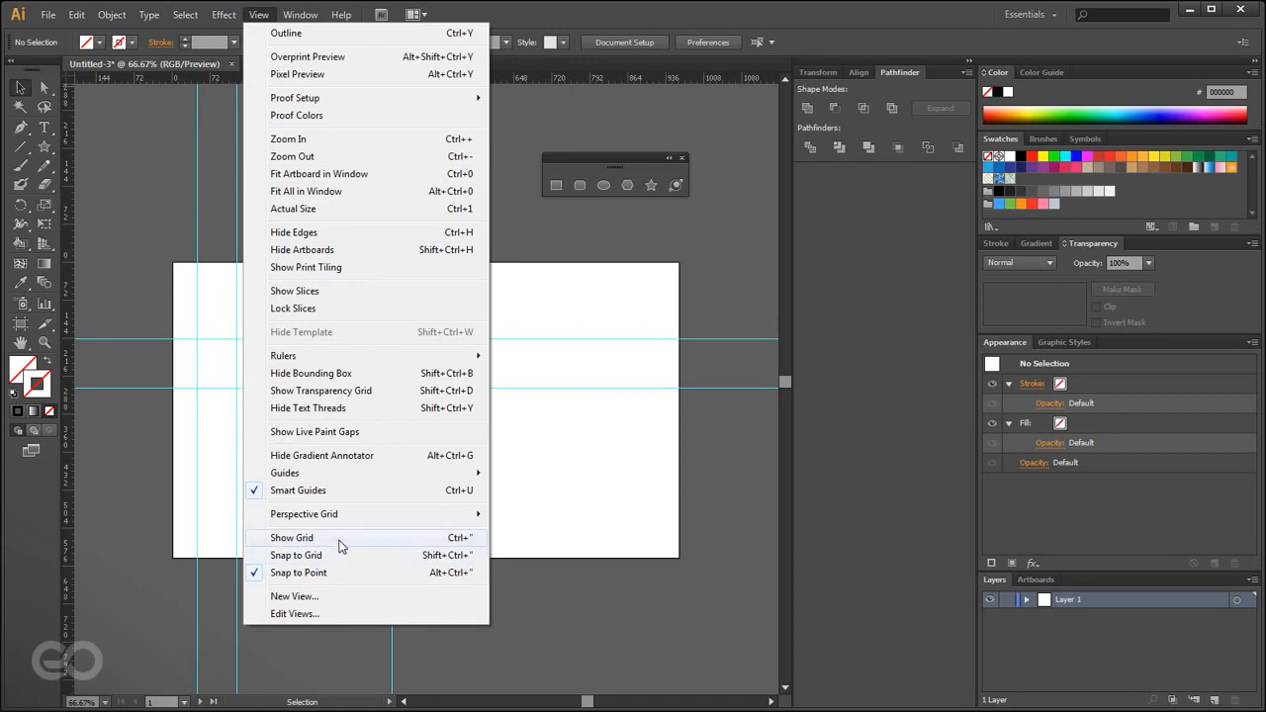
{"action": "left_click", "coordinate": [297, 538]}
{"action": "scroll", "coordinate": [278, 400], "scroll_direction": "down", "scroll_amount": 5}
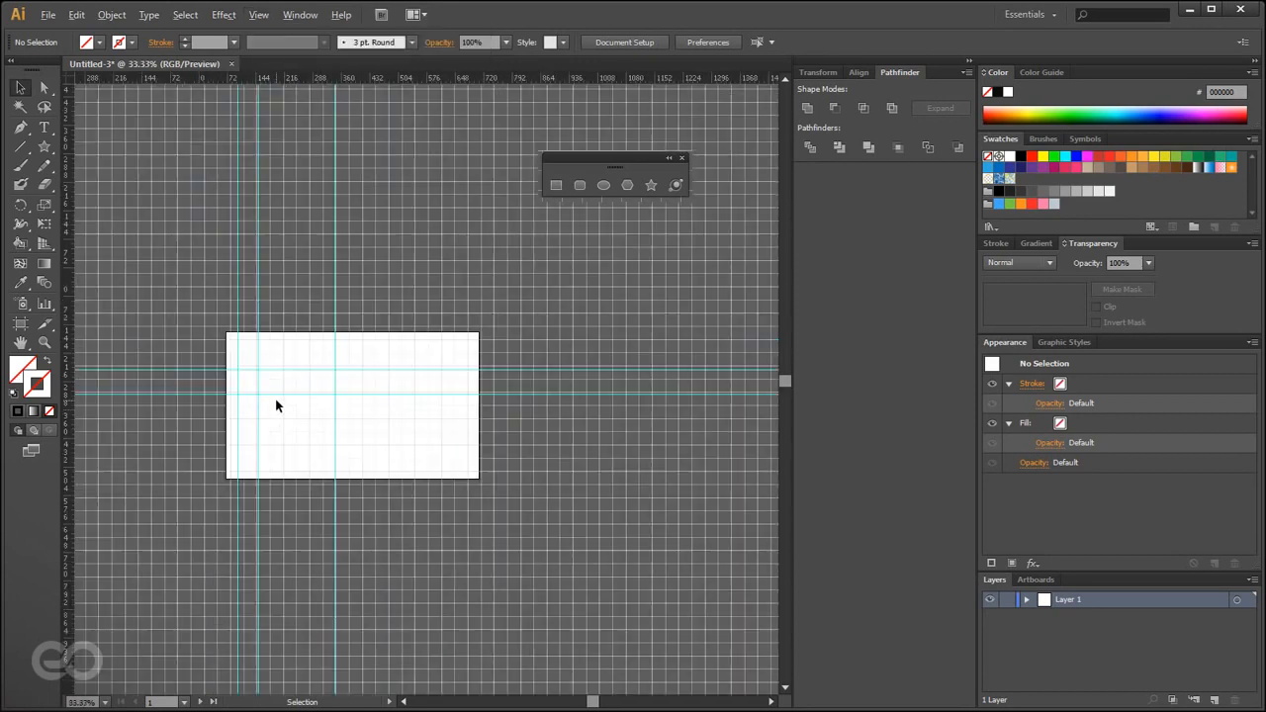
{"action": "scroll", "coordinate": [311, 404], "scroll_direction": "up", "scroll_amount": 6}
{"action": "key", "text": "alt"}
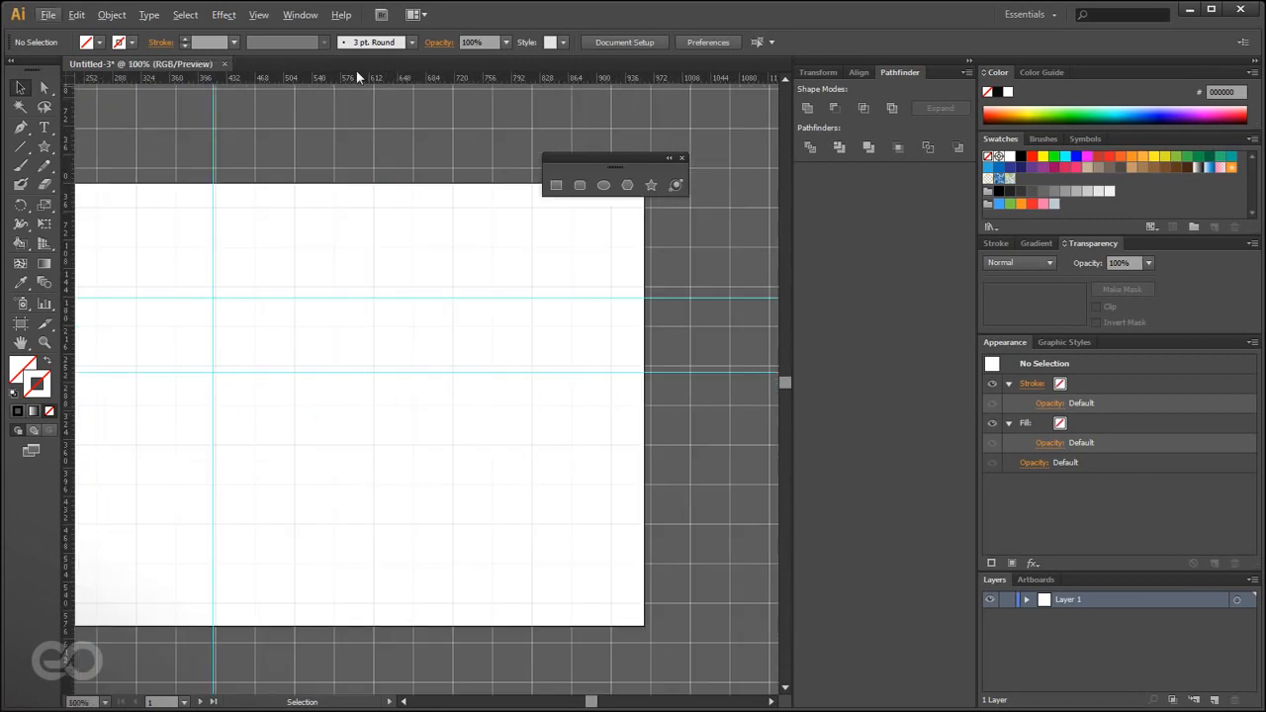
{"action": "key", "text": "space"}
{"action": "left_click_drag", "start_coordinate": [176, 456], "coordinate": [453, 493]}
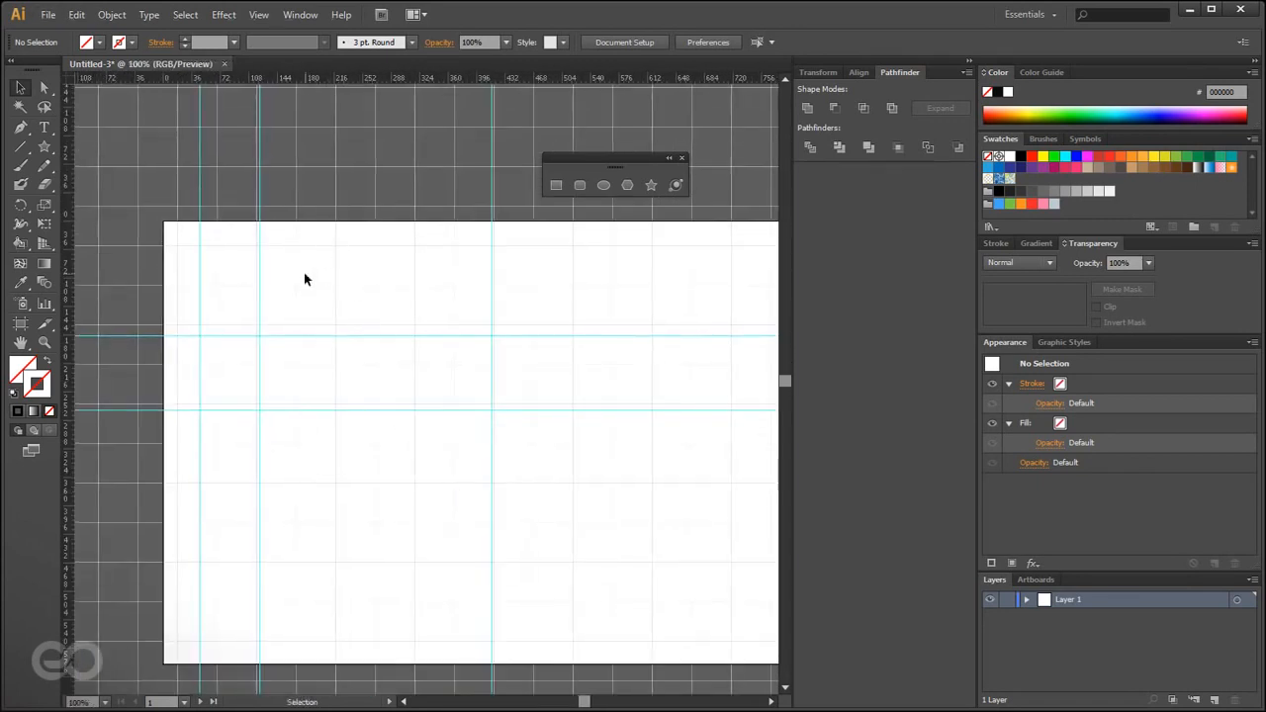
- Activate the Pen tool and turn on Snap to Grid
{"action": "left_click", "coordinate": [20, 127]}
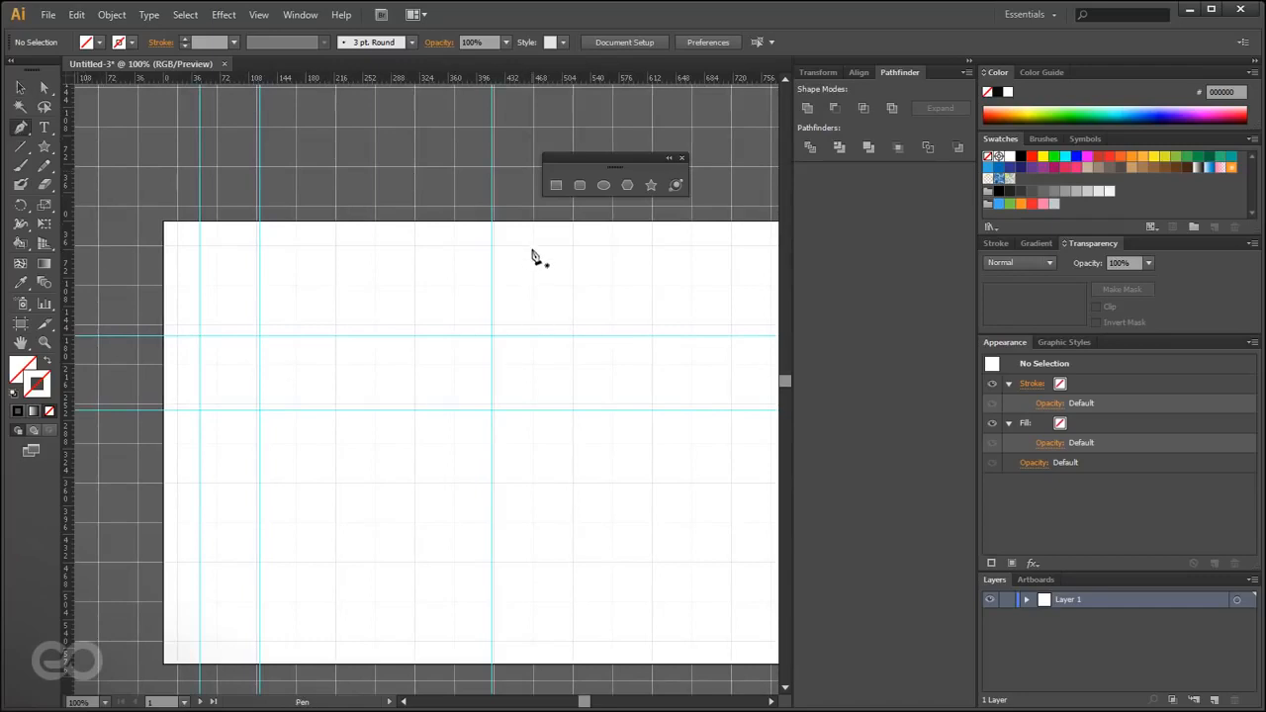
{"action": "left_click", "coordinate": [258, 14]}
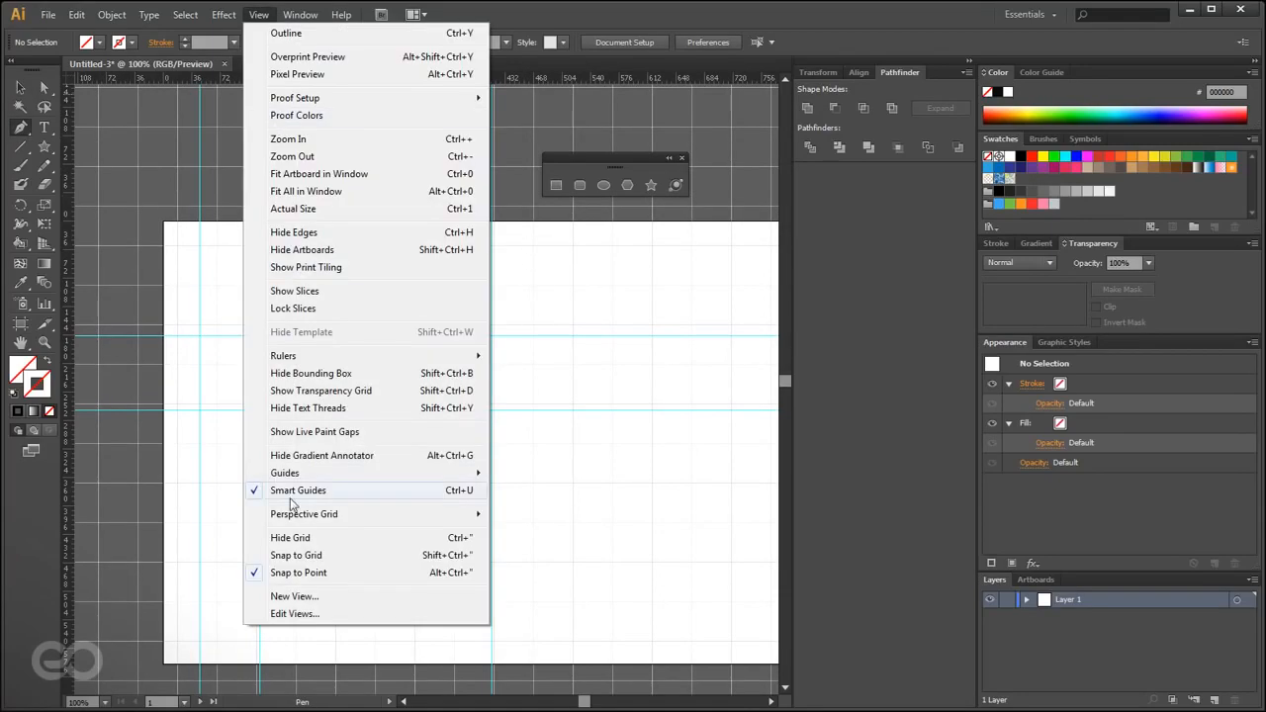
{"action": "left_click", "coordinate": [287, 571]}
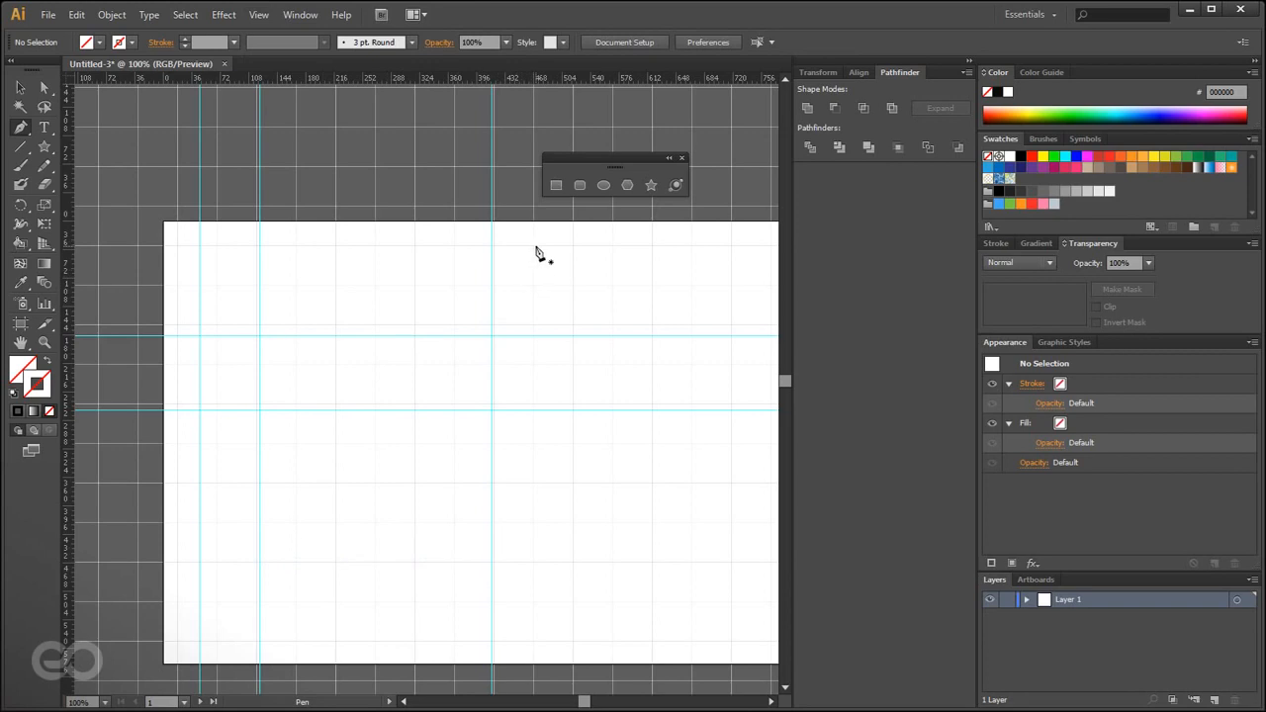
- Draw a closed straight-sided path about 200 × 100 px with the Pen tool, its anchors snapped to grid intersections near Artboard 1's upper middle
{"action": "left_click", "coordinate": [533, 245]}
{"action": "left_click", "coordinate": [572, 284]}
{"action": "left_click", "coordinate": [612, 284]}
{"action": "left_click", "coordinate": [652, 244]}
{"action": "left_click", "coordinate": [691, 284]}
{"action": "left_click", "coordinate": [692, 323]}
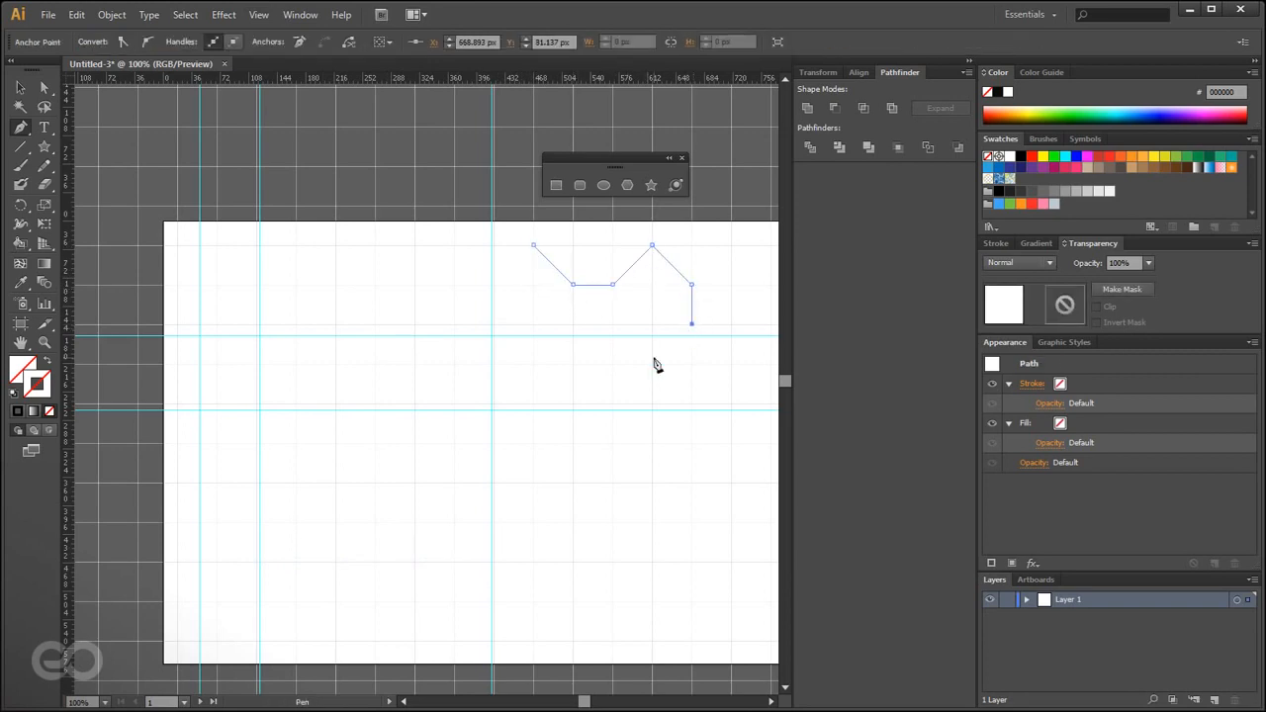
{"action": "left_click", "coordinate": [573, 324]}
{"action": "left_click", "coordinate": [533, 323]}
{"action": "left_click", "coordinate": [533, 245]}
{"action": "key", "text": "v"}
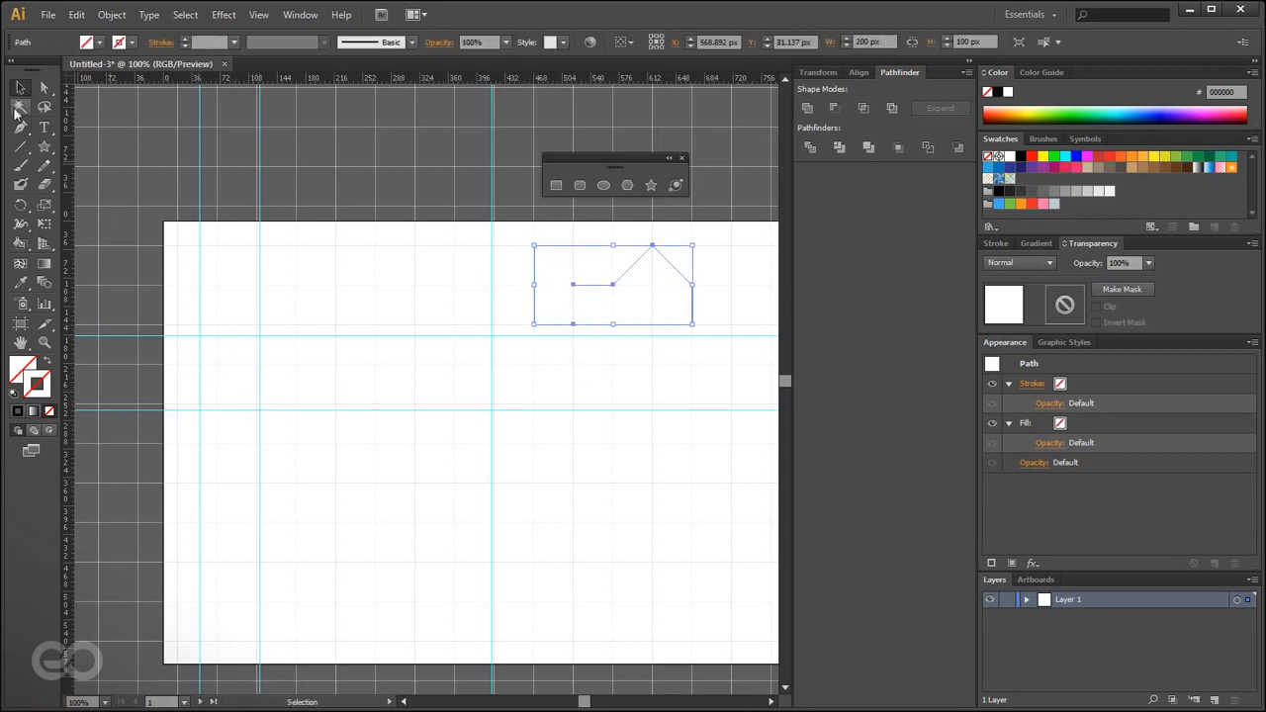
- Delete the straight-sided path from the artboard
{"action": "left_click", "coordinate": [277, 124]}
{"action": "left_click", "coordinate": [614, 324]}
{"action": "key", "text": "Delete"}
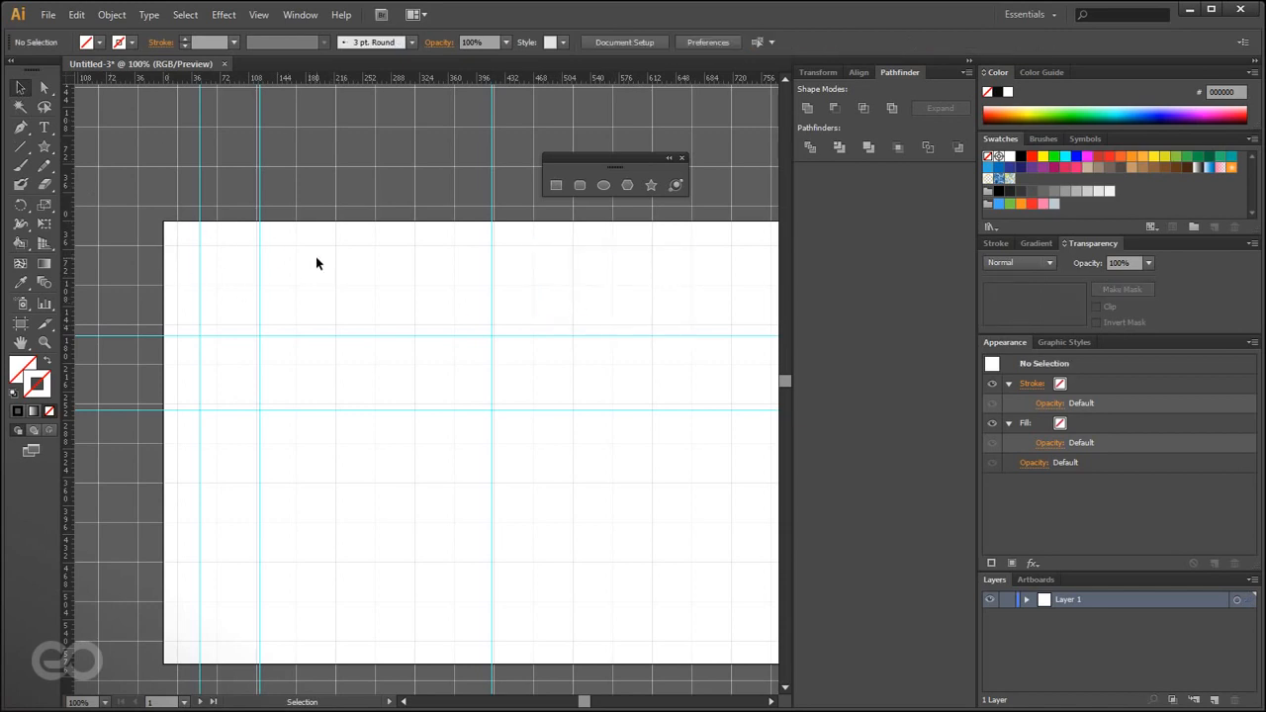
- In the Guides & Grid preferences, set the subdivisions of the 100 px grid to 0
{"action": "left_click", "coordinate": [76, 14]}
{"action": "mouse_move", "coordinate": [312, 495]}
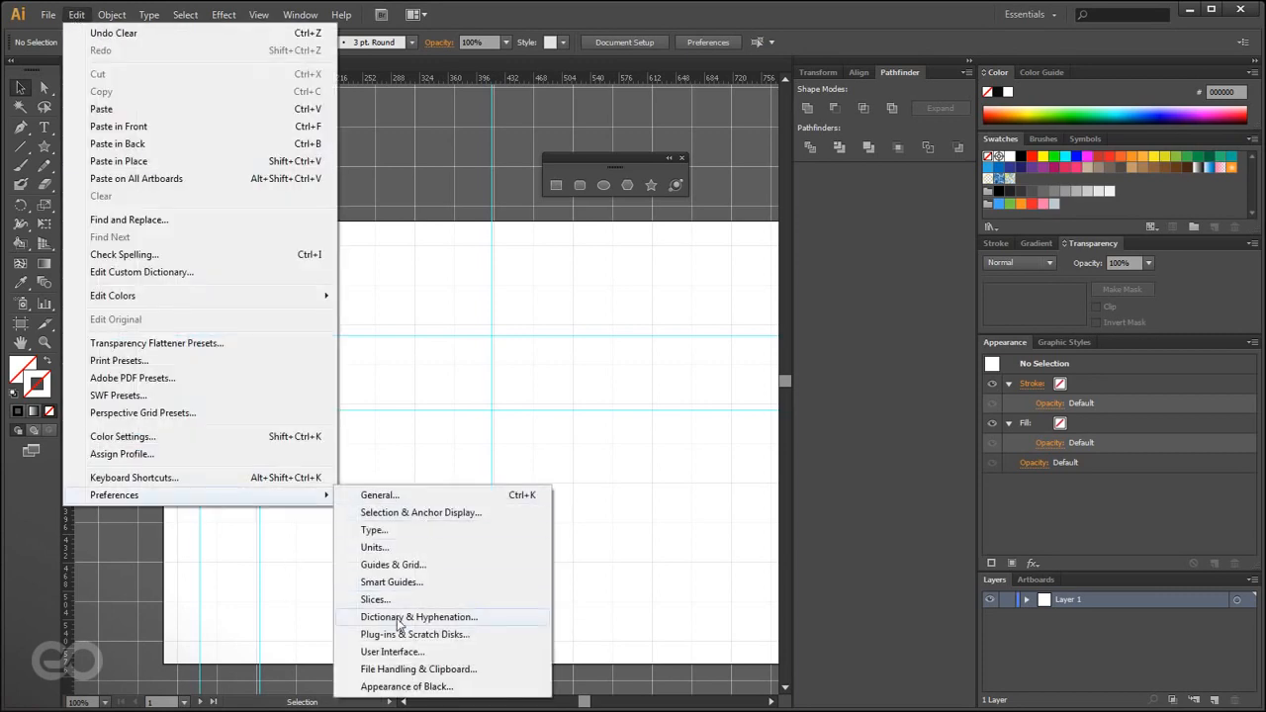
{"action": "left_click", "coordinate": [456, 564]}
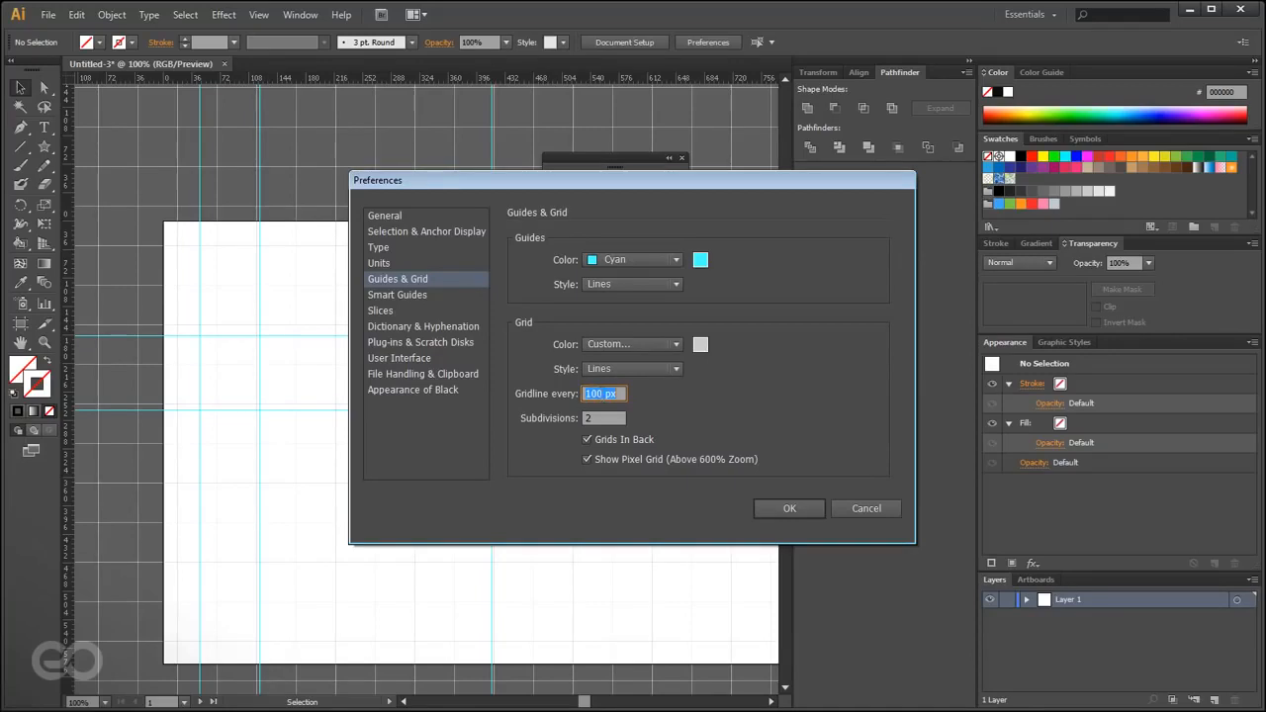
{"action": "left_click", "coordinate": [601, 393]}
{"action": "key", "text": "Tab"}
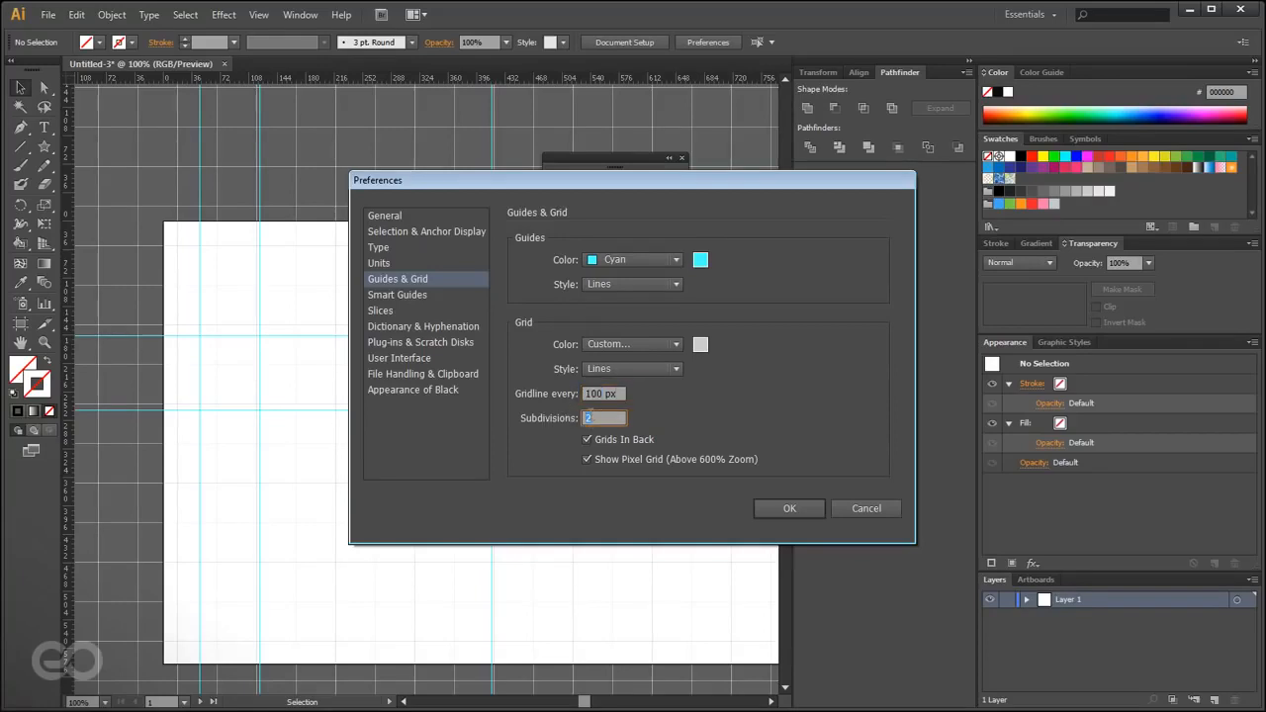
{"action": "type", "text": "0"}
{"action": "left_click", "coordinate": [789, 509]}
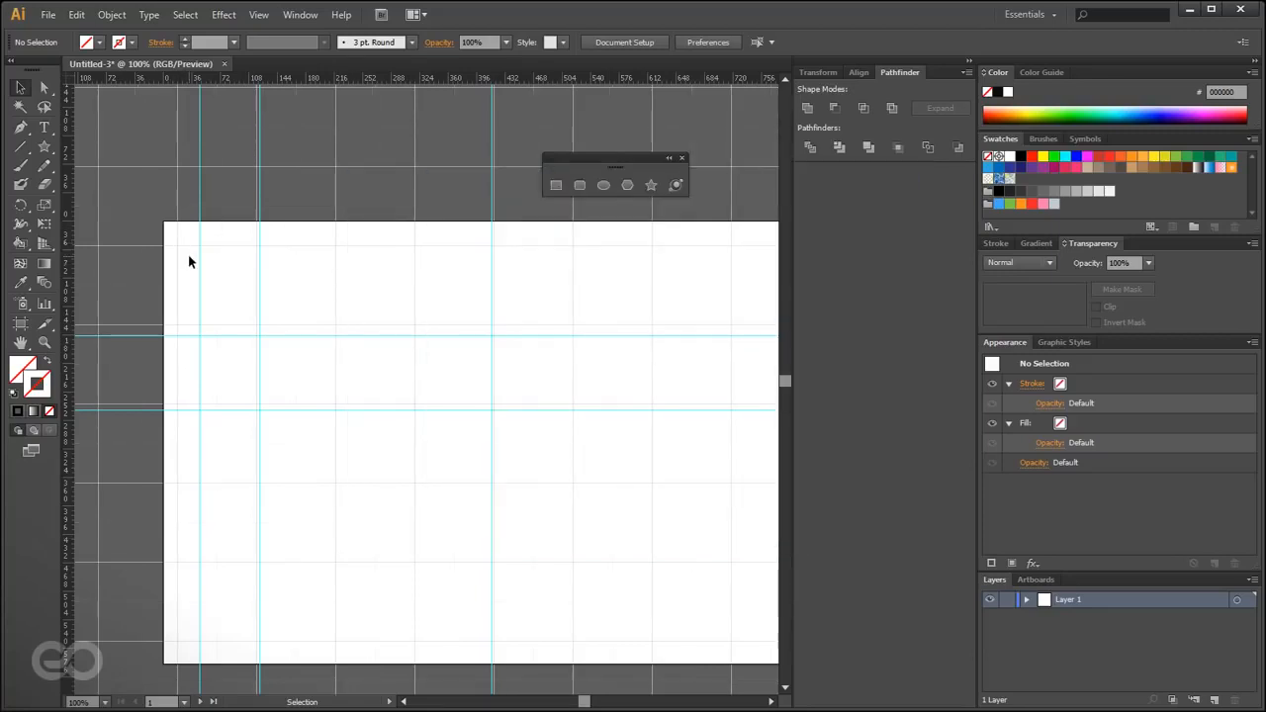
- Switch to global rulers and move the ruler origin to the artboard's top-left corner so the grid starts there
{"action": "scroll", "coordinate": [116, 179], "scroll_direction": "up", "scroll_amount": 3}
{"action": "key", "text": "alt"}
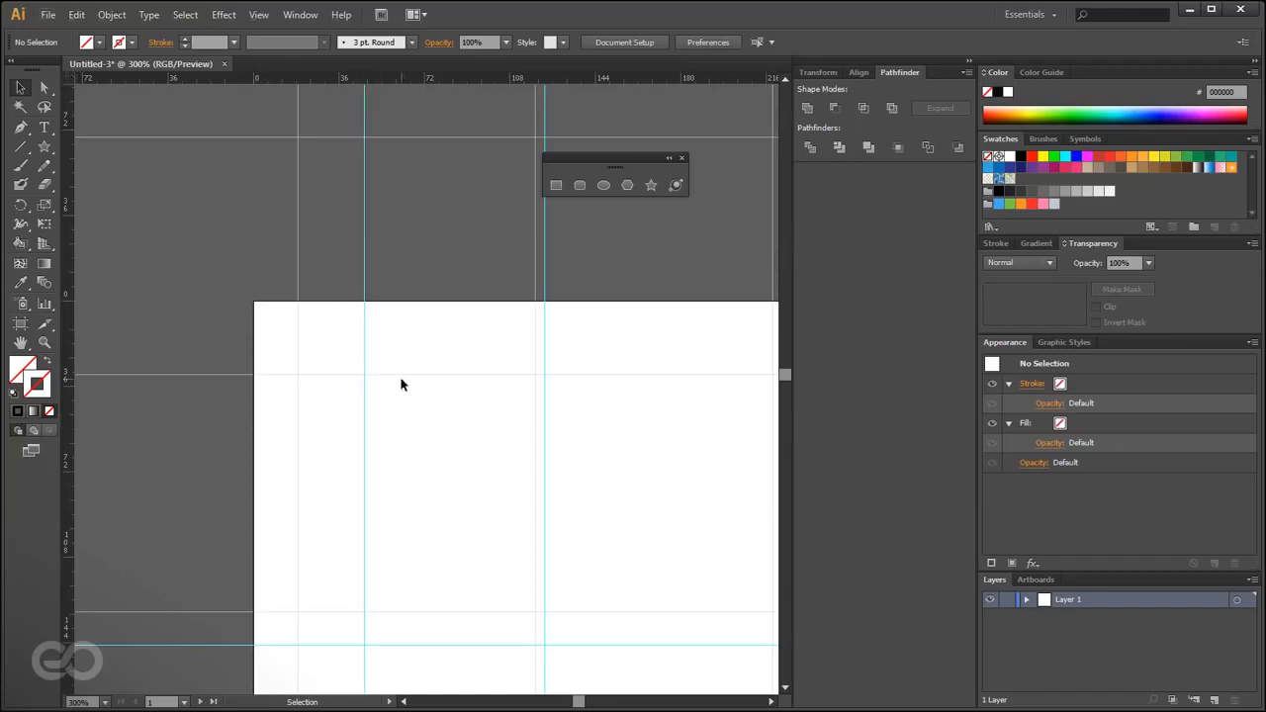
{"action": "left_click_drag", "start_coordinate": [67, 75], "coordinate": [255, 302]}
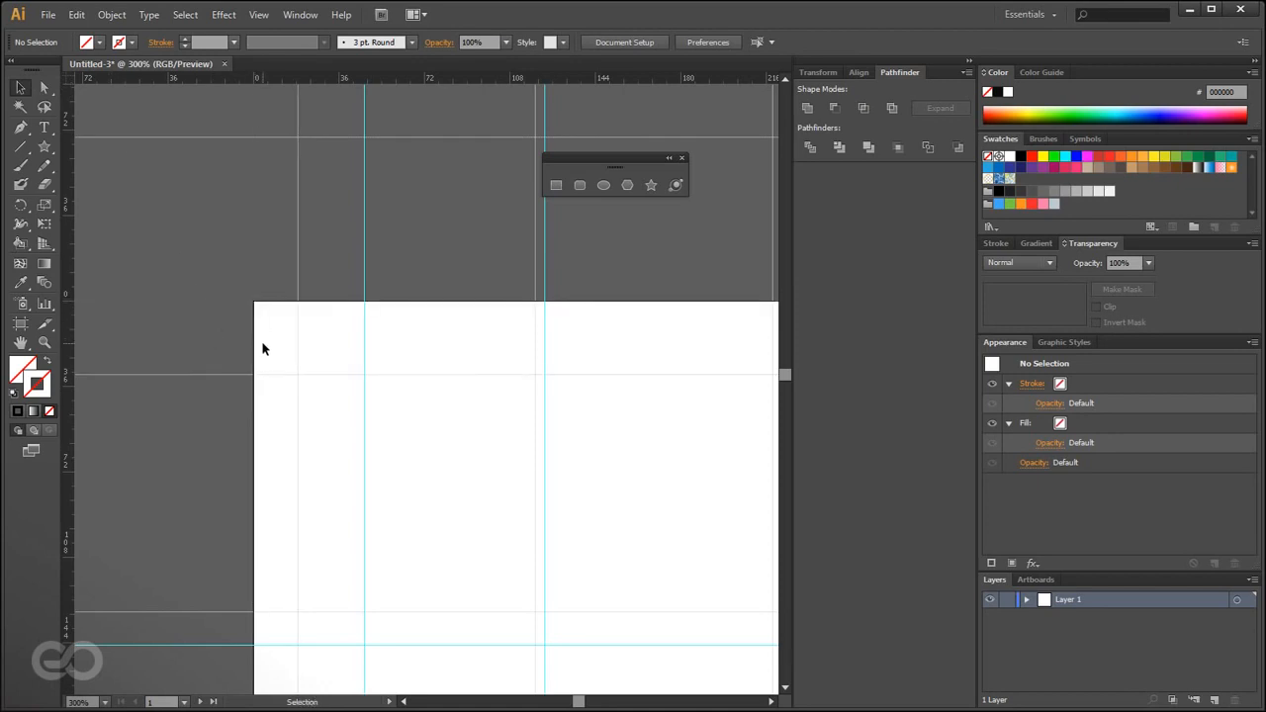
{"action": "right_click", "coordinate": [270, 79]}
{"action": "left_click", "coordinate": [301, 197]}
{"action": "left_click_drag", "start_coordinate": [69, 77], "coordinate": [256, 302]}
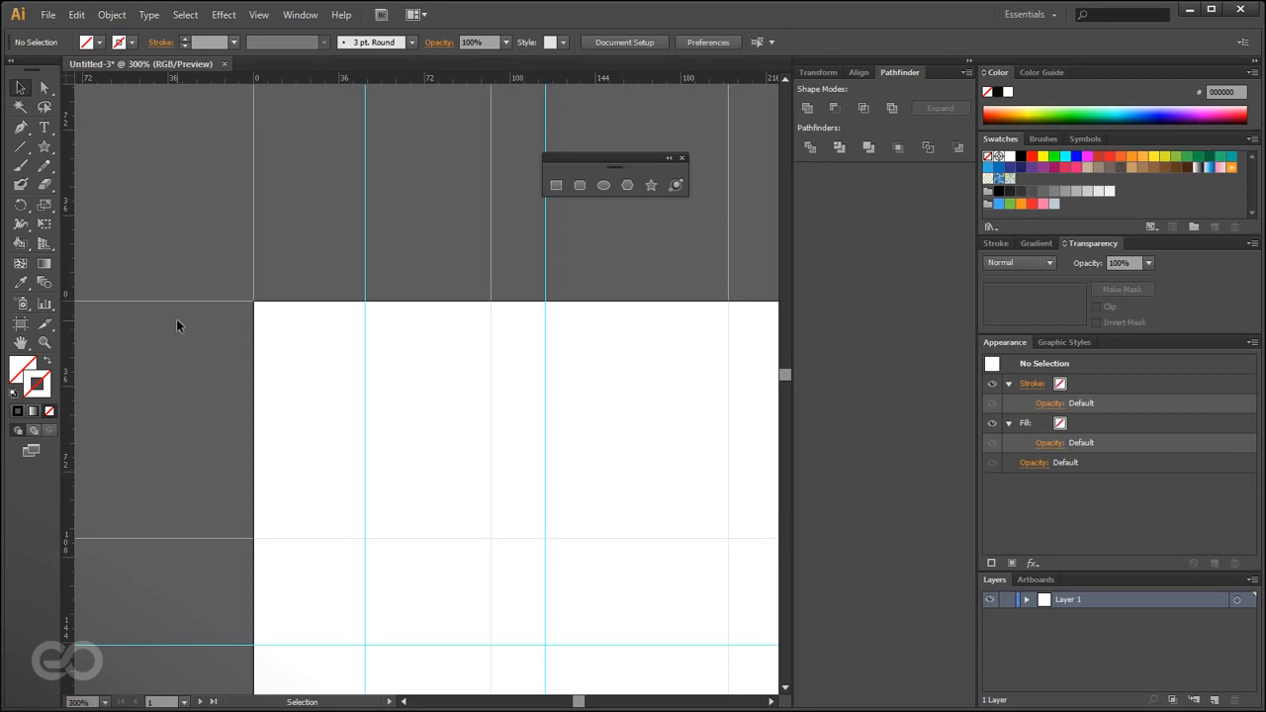
- Examine how the gridlines line up with the horizontal ruler values at different magnifications
{"action": "scroll", "coordinate": [174, 309], "scroll_direction": "down", "scroll_amount": 1}
{"action": "scroll", "coordinate": [322, 142], "scroll_direction": "up", "scroll_amount": 3}
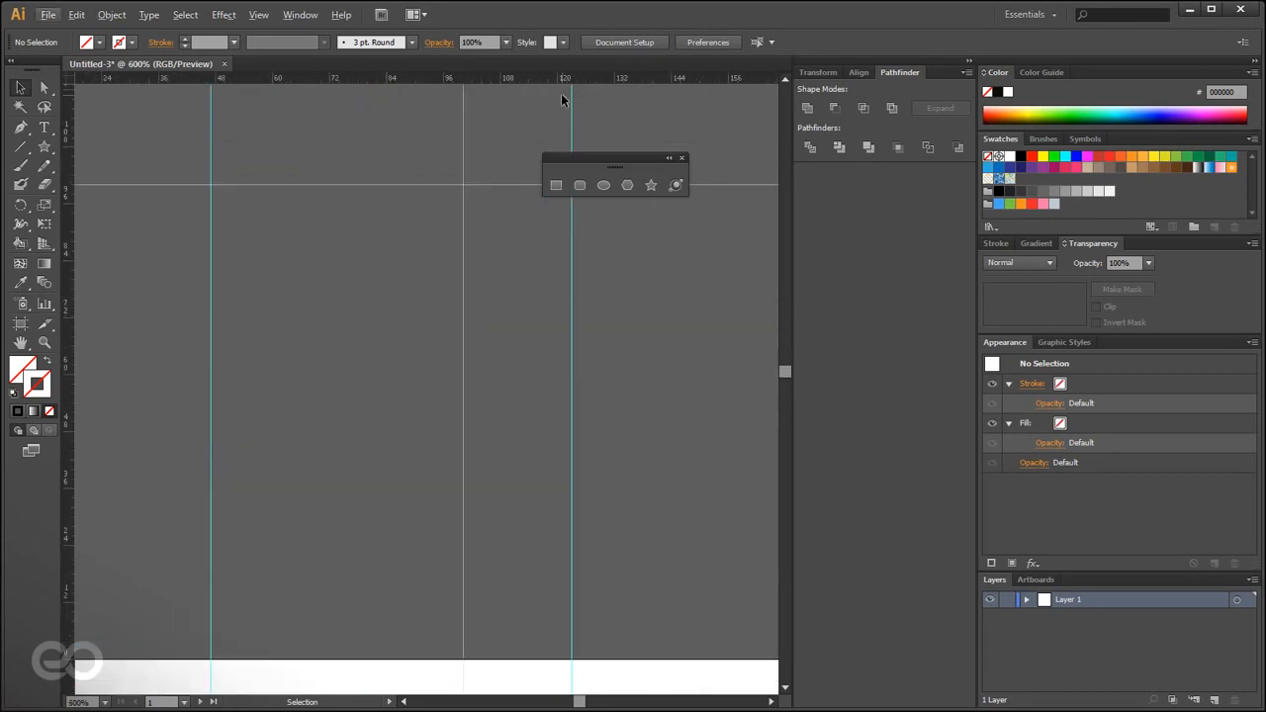
{"action": "scroll", "coordinate": [390, 312], "scroll_direction": "down", "scroll_amount": 3}
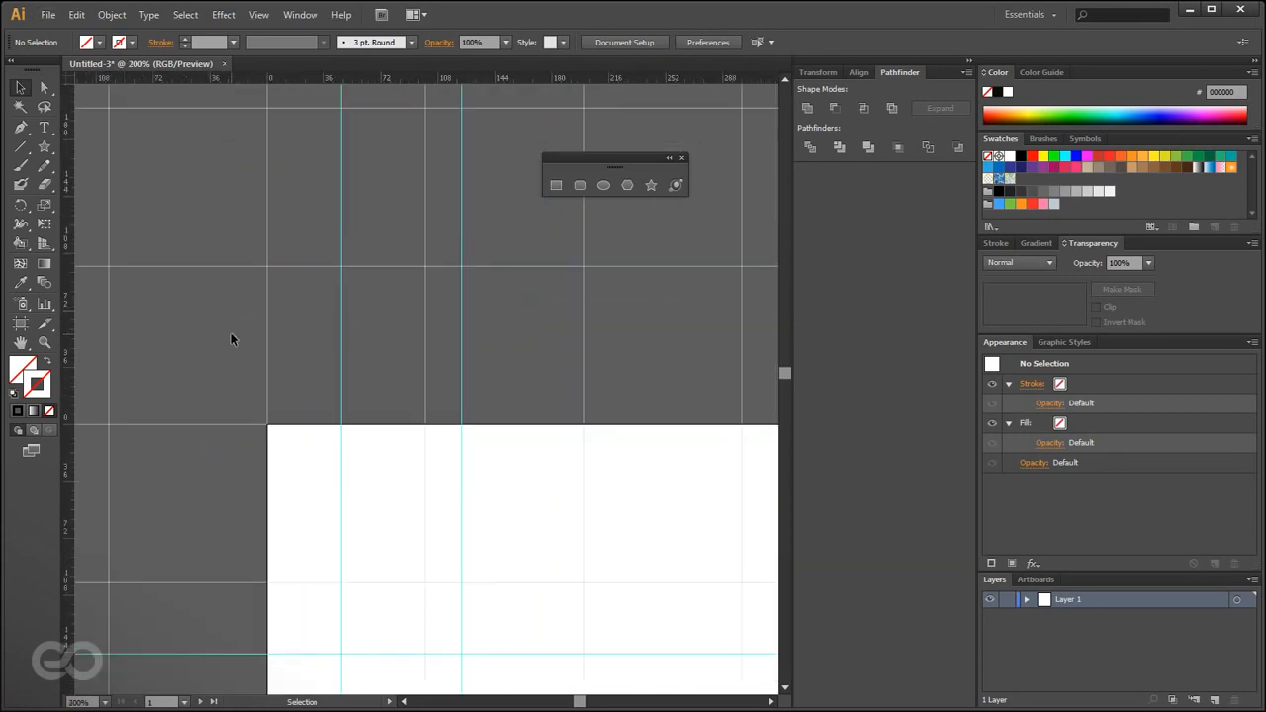
{"action": "scroll", "coordinate": [243, 197], "scroll_direction": "up", "scroll_amount": 1}
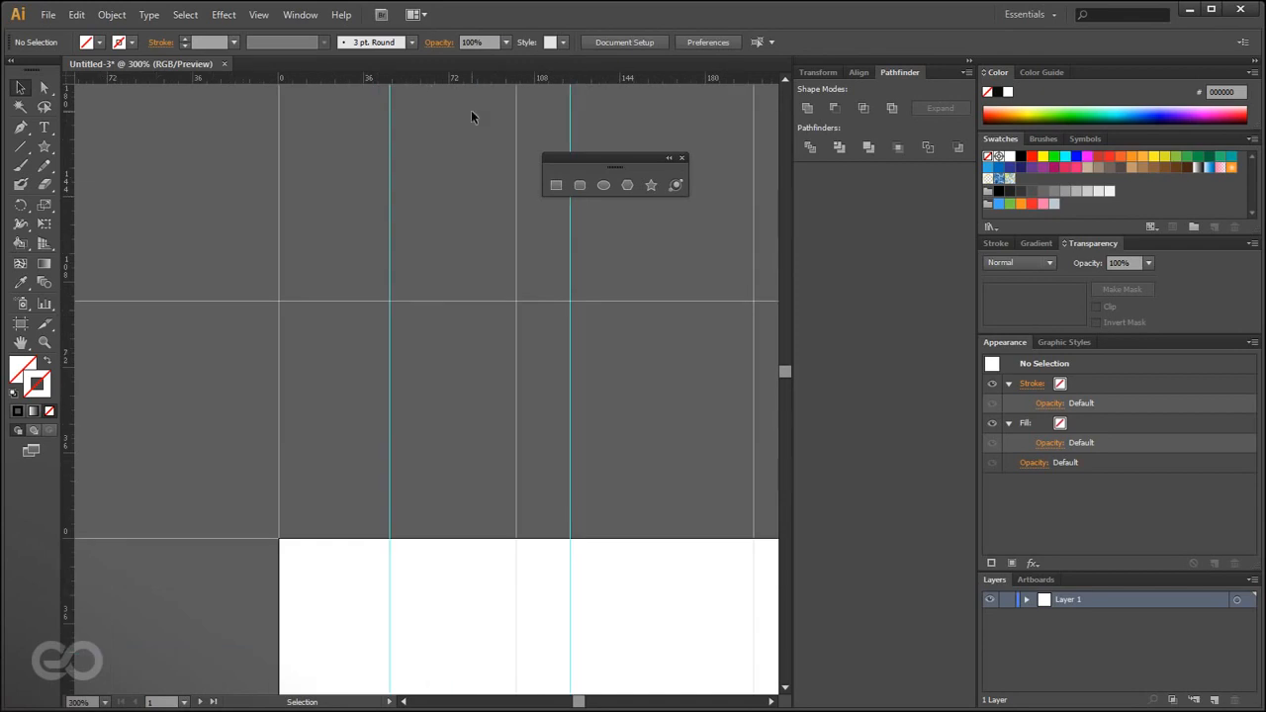
{"action": "scroll", "coordinate": [522, 94], "scroll_direction": "up", "scroll_amount": 5}
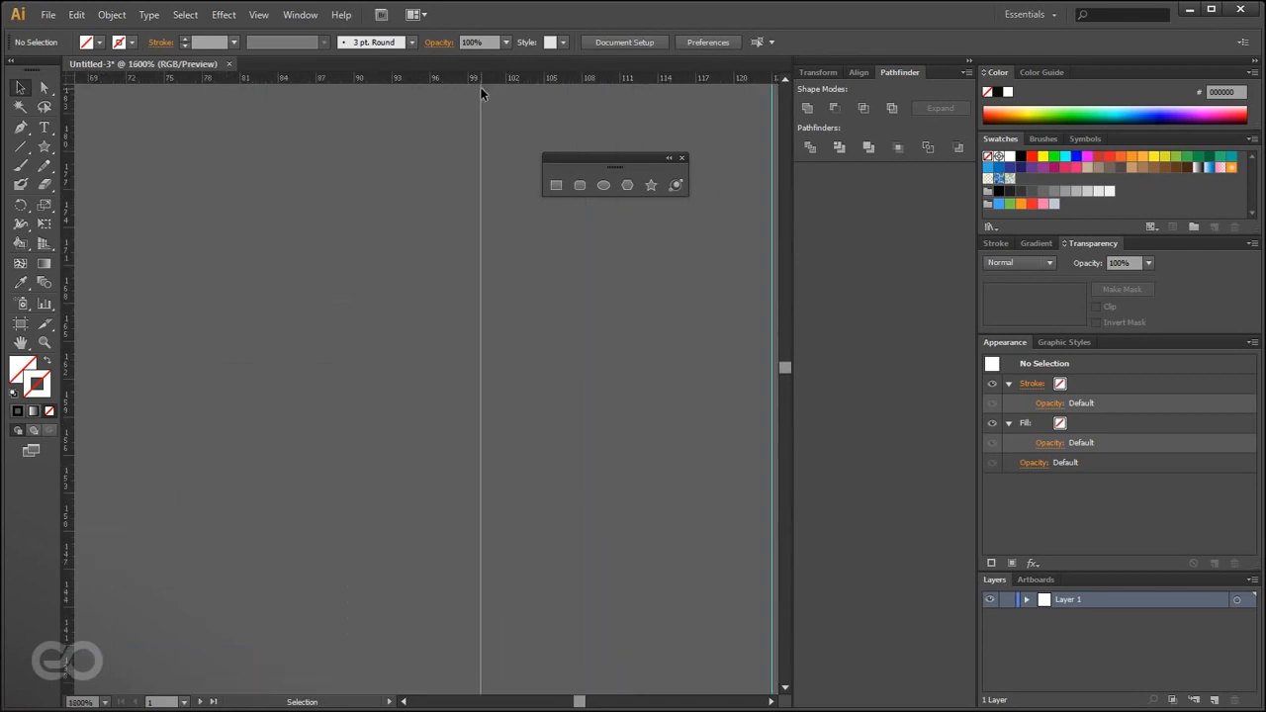
{"action": "scroll", "coordinate": [396, 217], "scroll_direction": "down", "scroll_amount": 10}
{"action": "scroll", "coordinate": [169, 206], "scroll_direction": "up", "scroll_amount": 2}
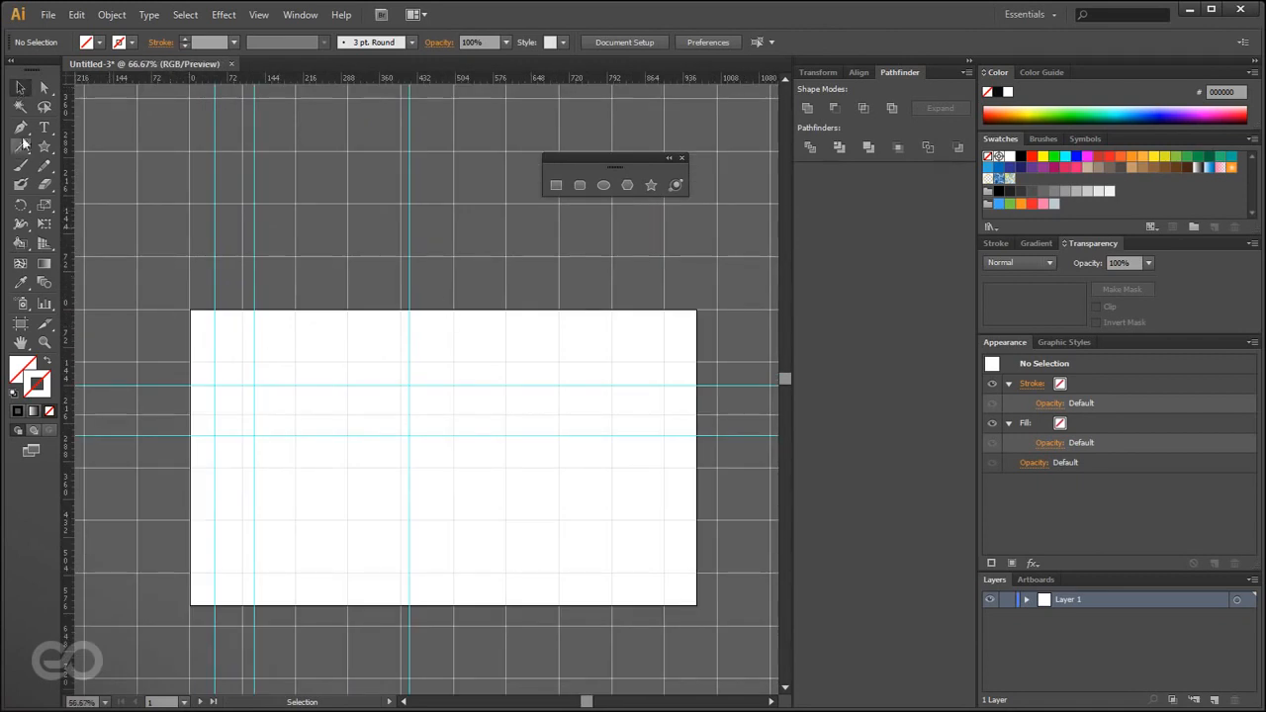
- Draw a 200 px circle snapped to the grid, centred at X 600 px and Y 200 px, and delete it
{"action": "left_click_drag", "start_coordinate": [46, 155], "coordinate": [99, 186]}
{"action": "left_click_drag", "start_coordinate": [455, 362], "coordinate": [553, 456]}
{"action": "left_click", "coordinate": [21, 87]}
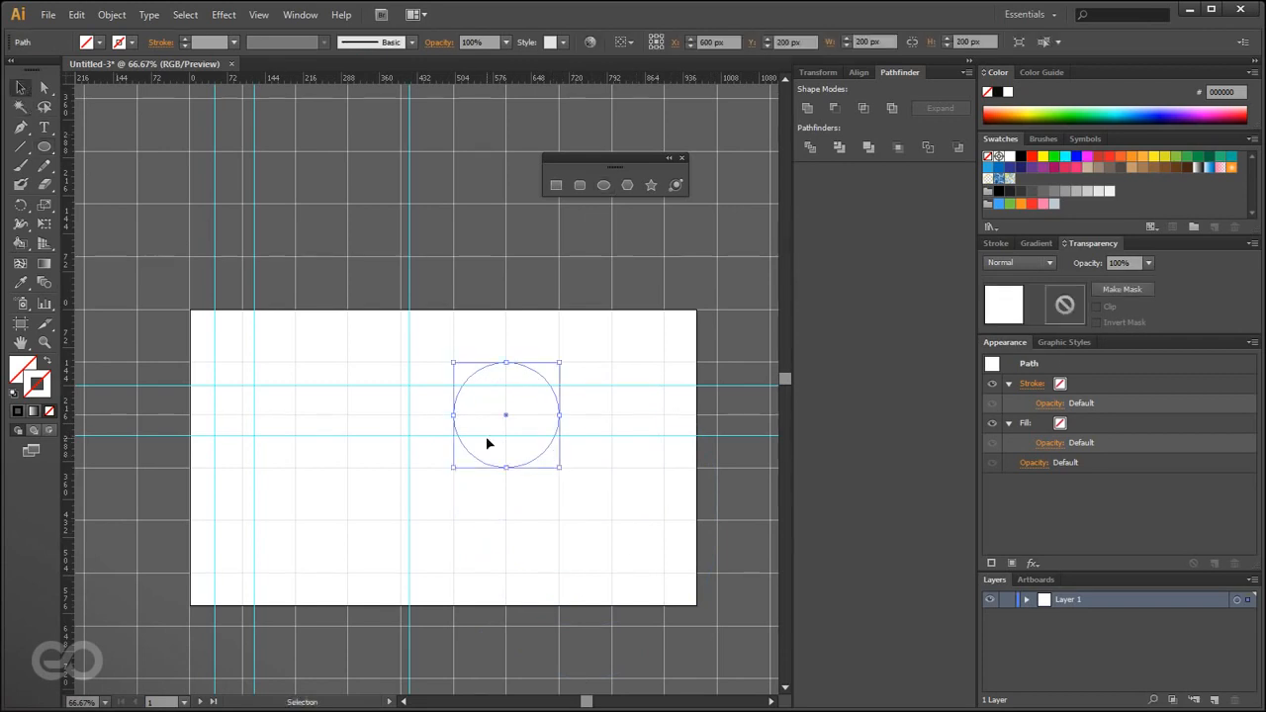
{"action": "key", "text": "Delete"}
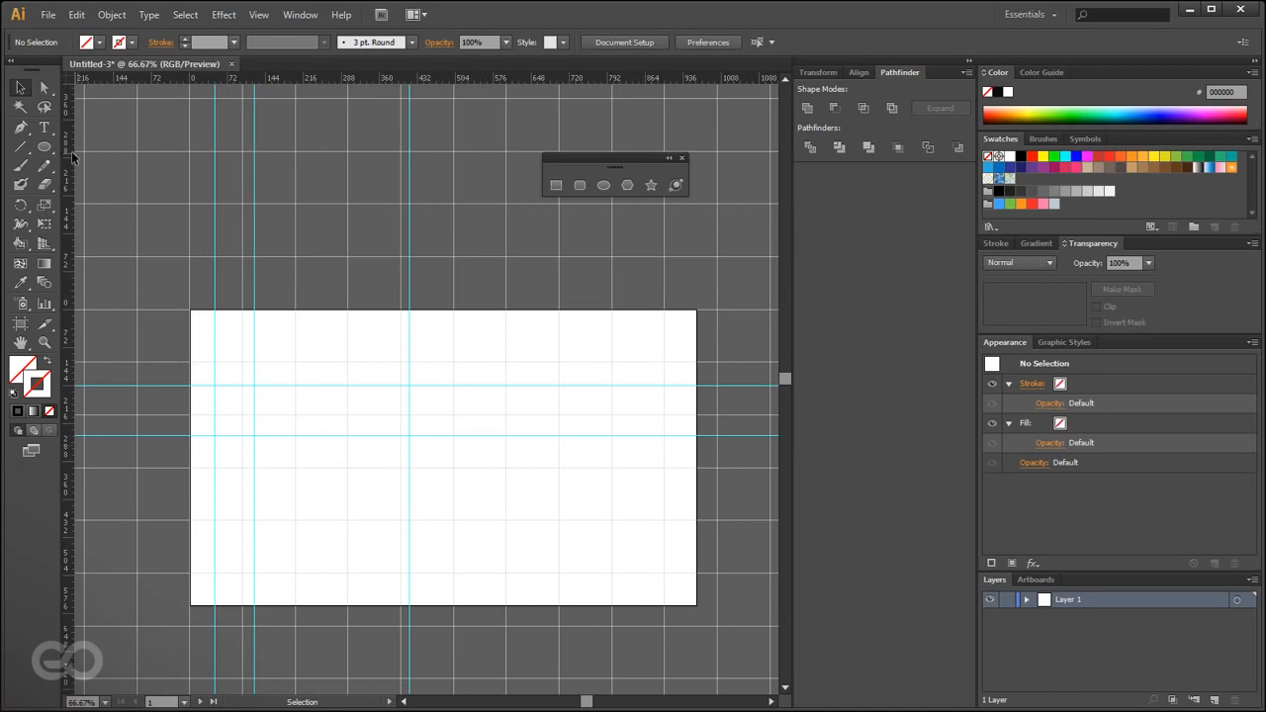
- Review the colour mode and profile options for a new document, and cancel without creating it
{"action": "left_click", "coordinate": [48, 15]}
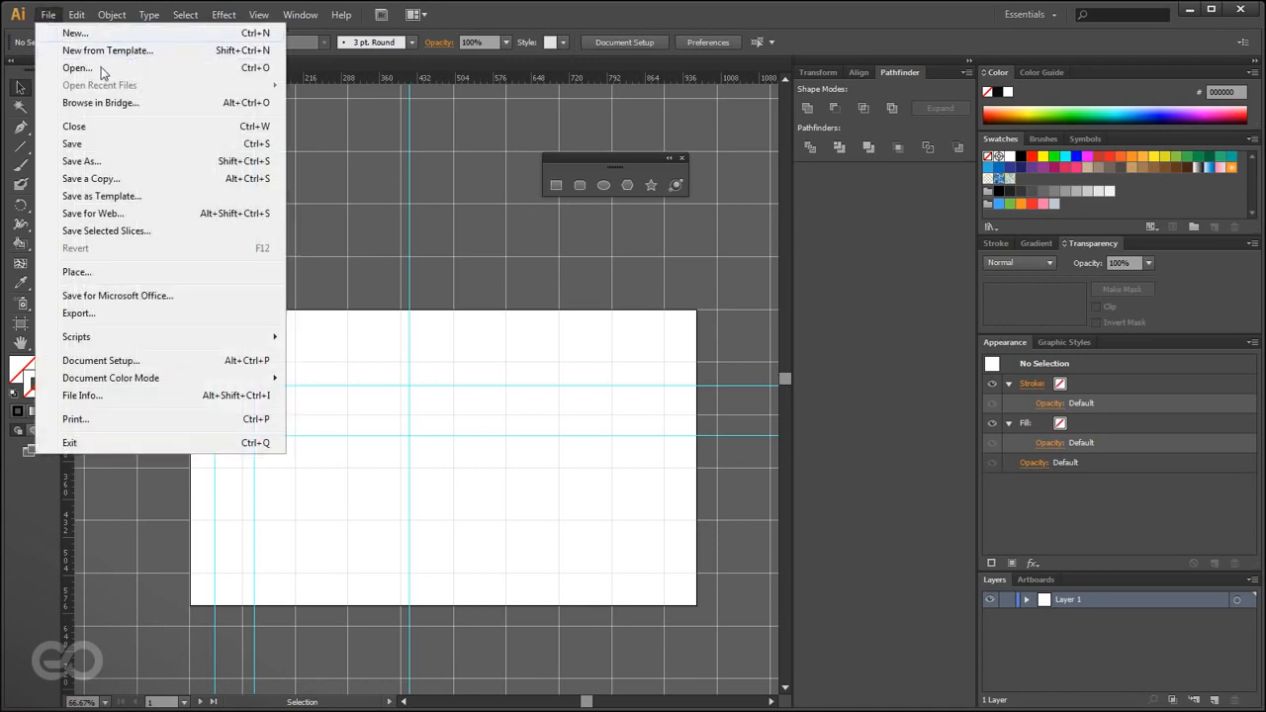
{"action": "left_click", "coordinate": [79, 34]}
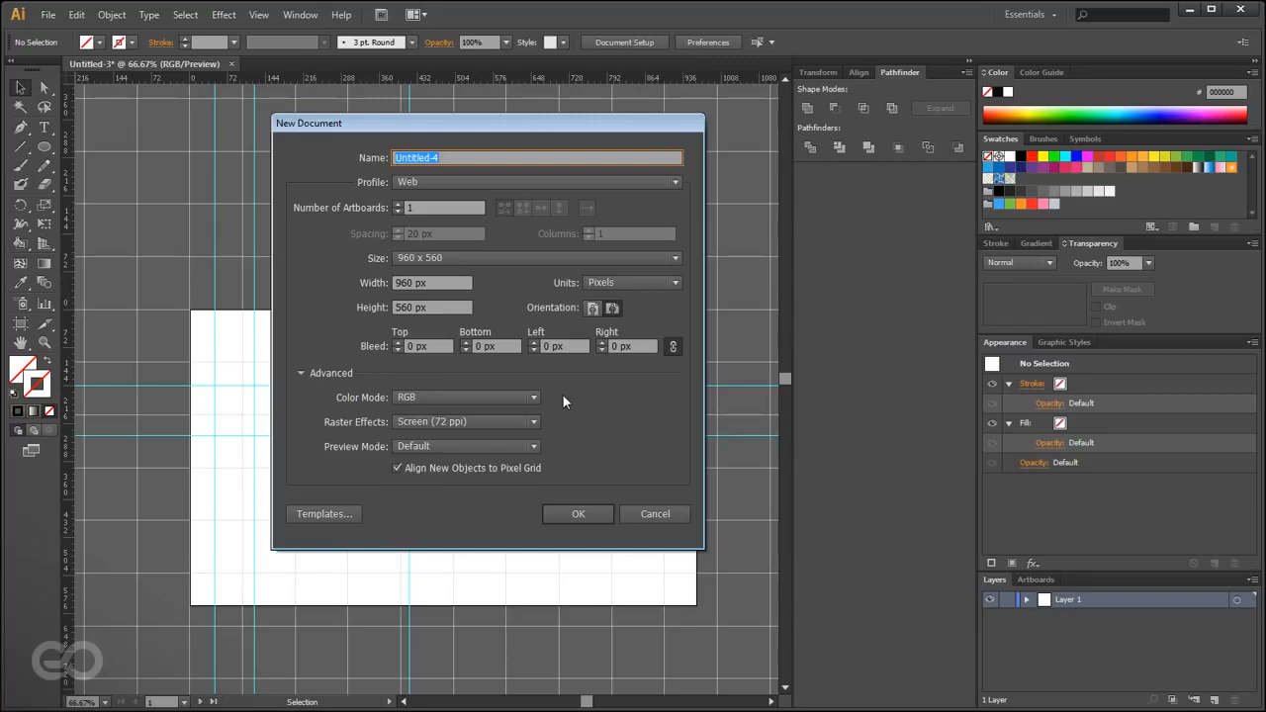
{"action": "left_click", "coordinate": [415, 397]}
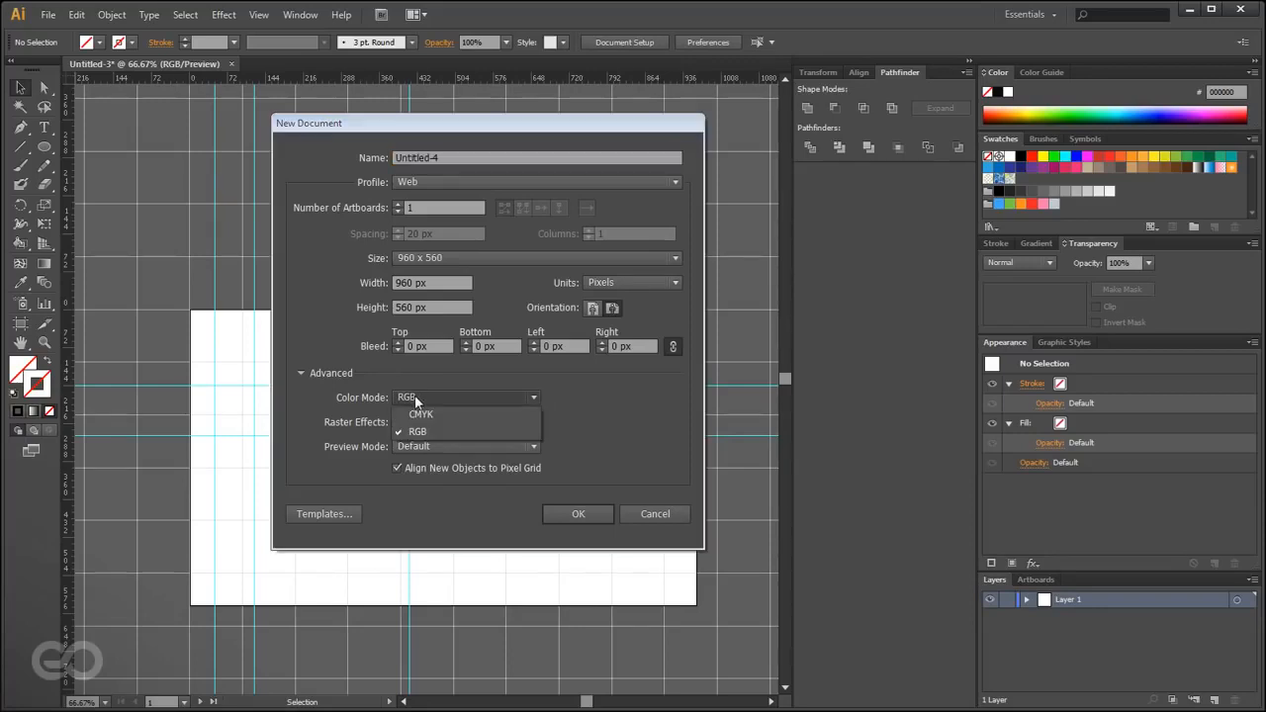
{"action": "left_click", "coordinate": [420, 431]}
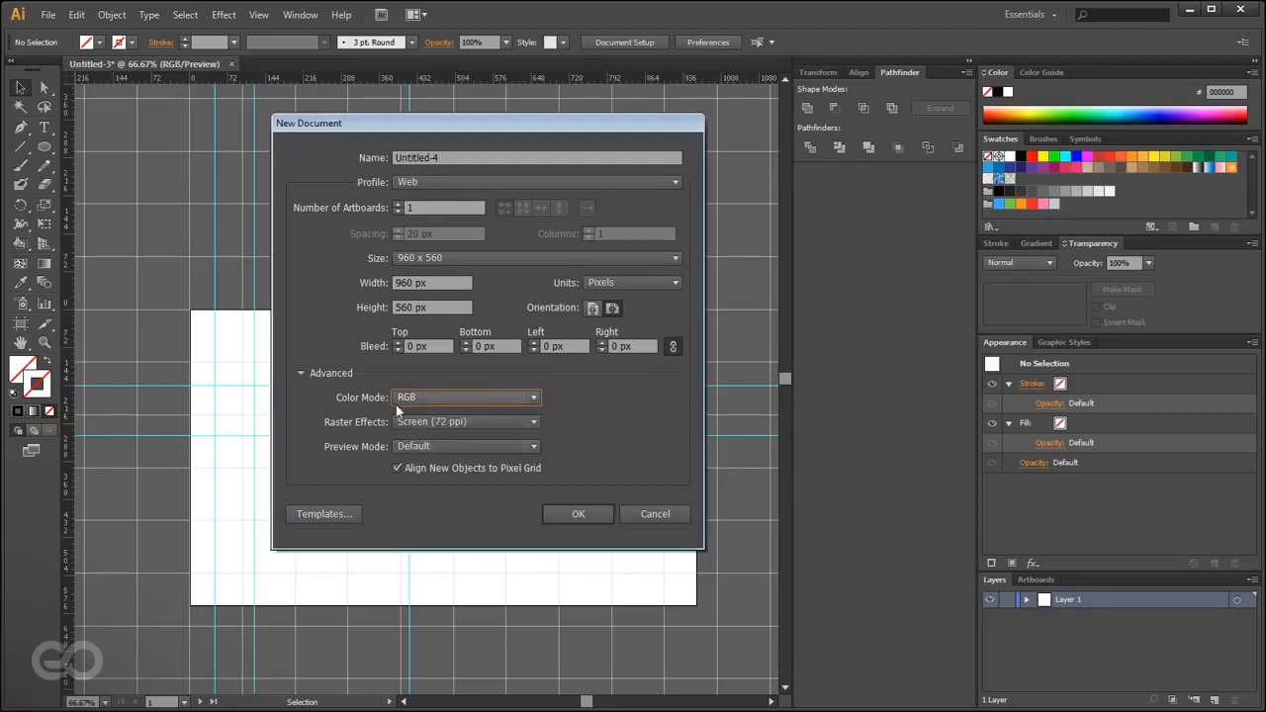
{"action": "left_click", "coordinate": [404, 400]}
{"action": "left_click", "coordinate": [492, 383]}
{"action": "left_click", "coordinate": [416, 180]}
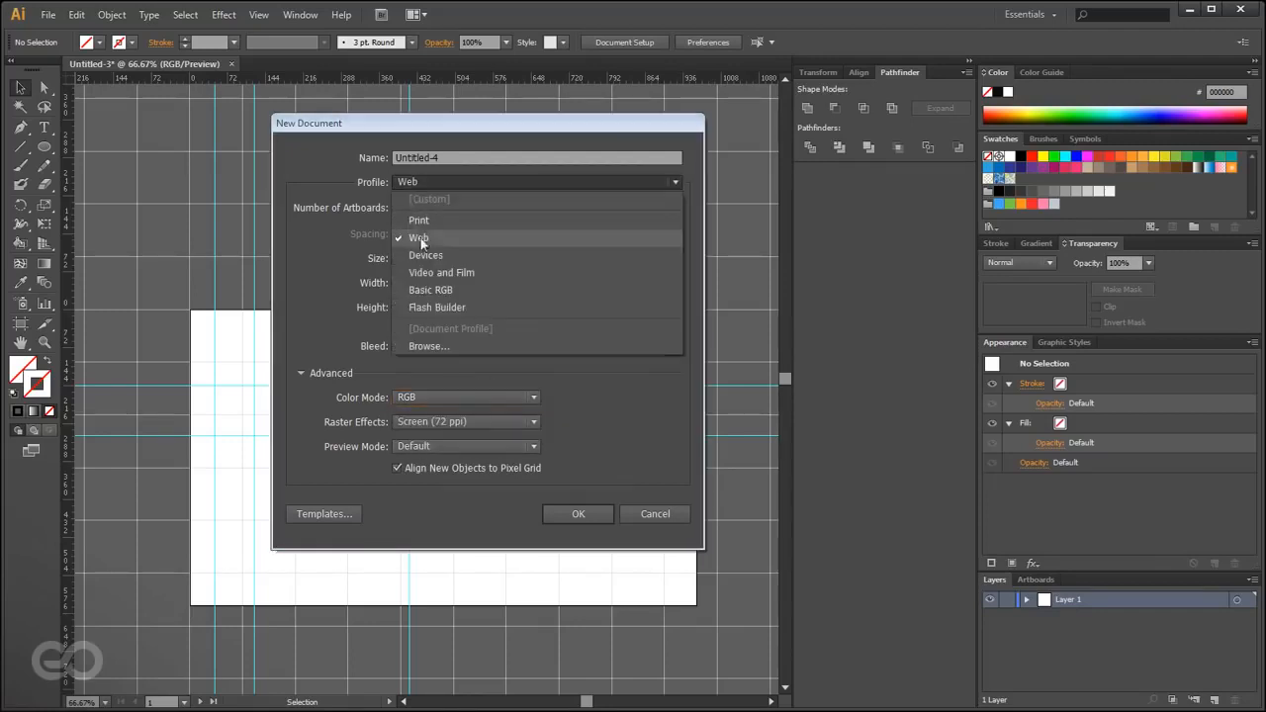
{"action": "left_click", "coordinate": [323, 308]}
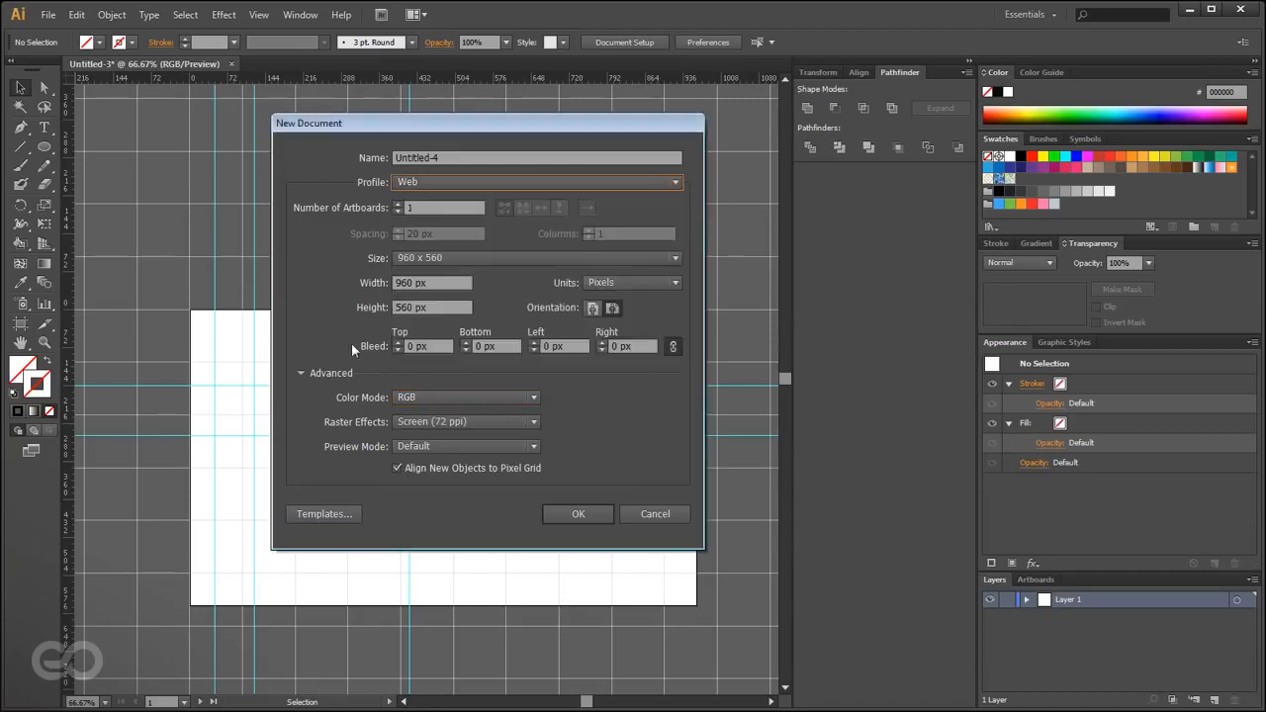
{"action": "left_click", "coordinate": [655, 514]}
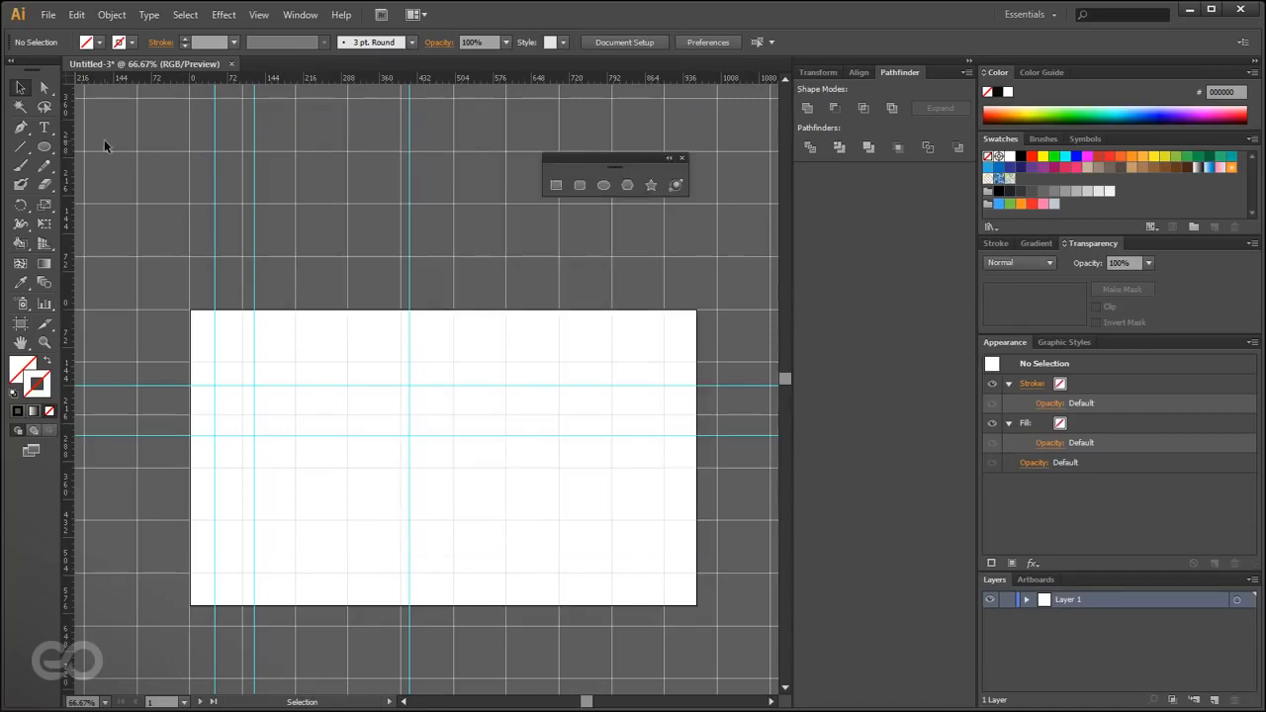
- Review the measurement units available for the horizontal ruler, leaving Pixels selected
{"action": "right_click", "coordinate": [172, 80]}
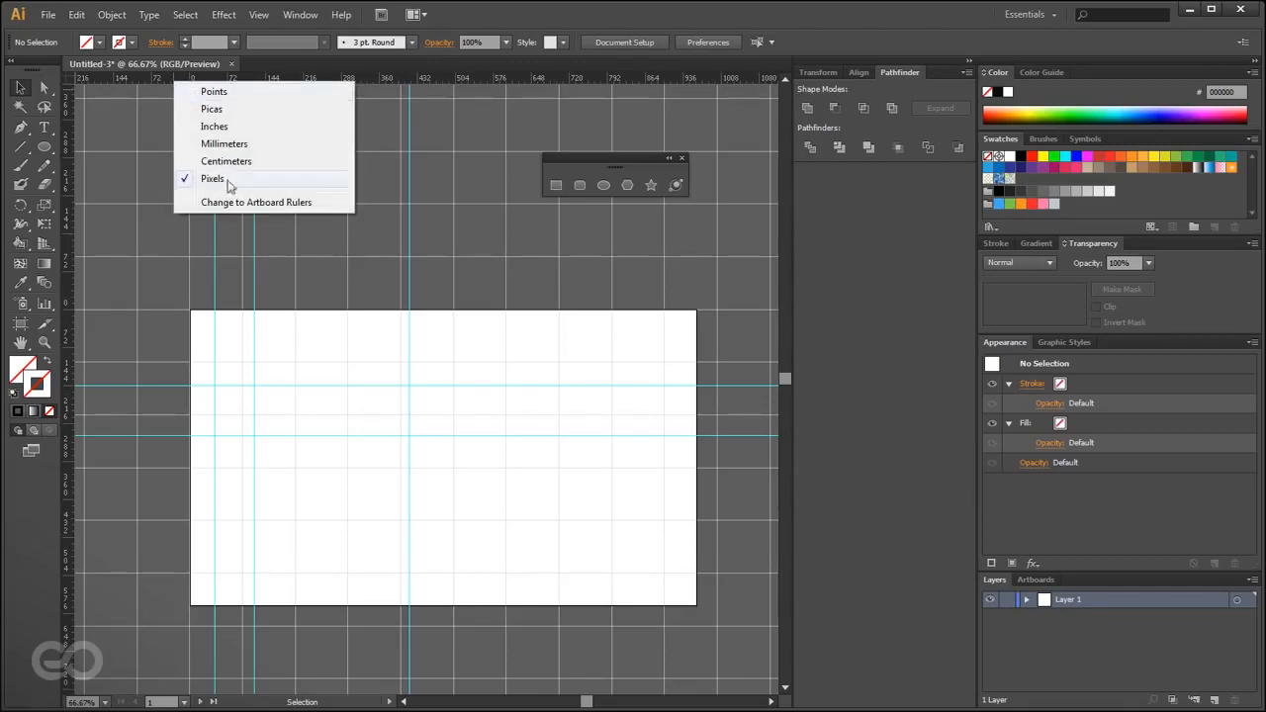
{"action": "right_click", "coordinate": [368, 77]}
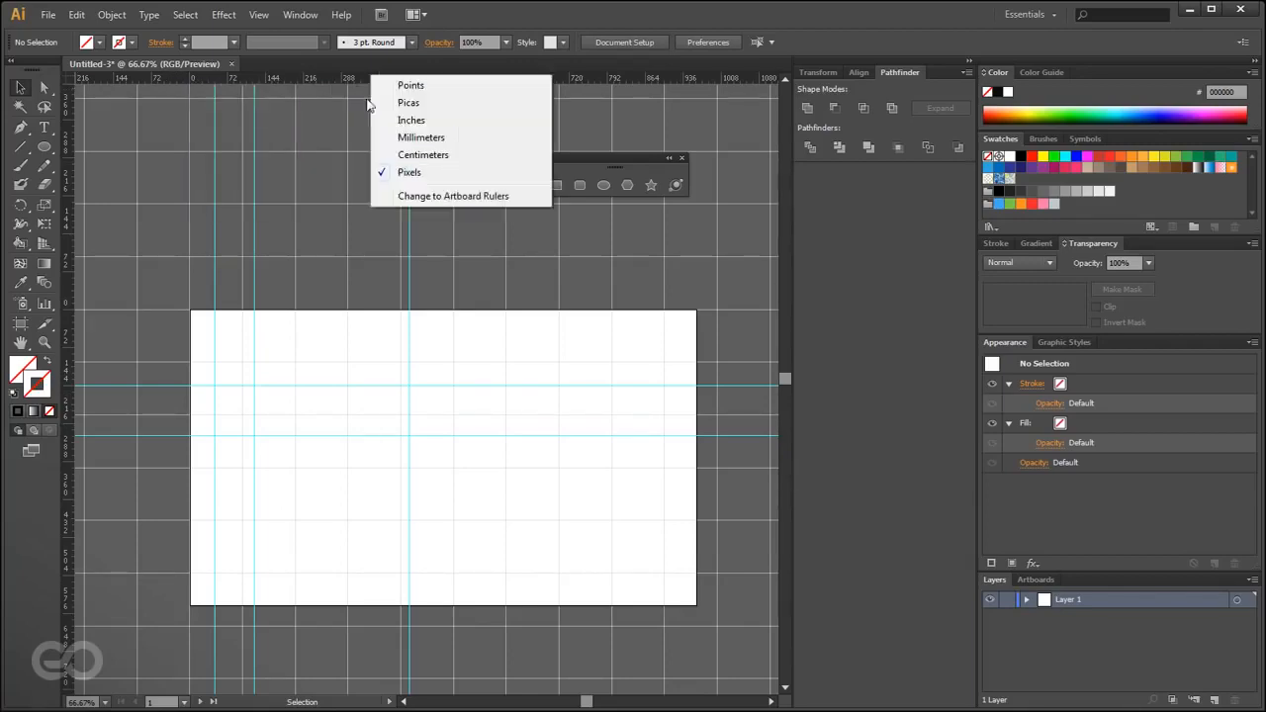
{"action": "left_click", "coordinate": [288, 319]}
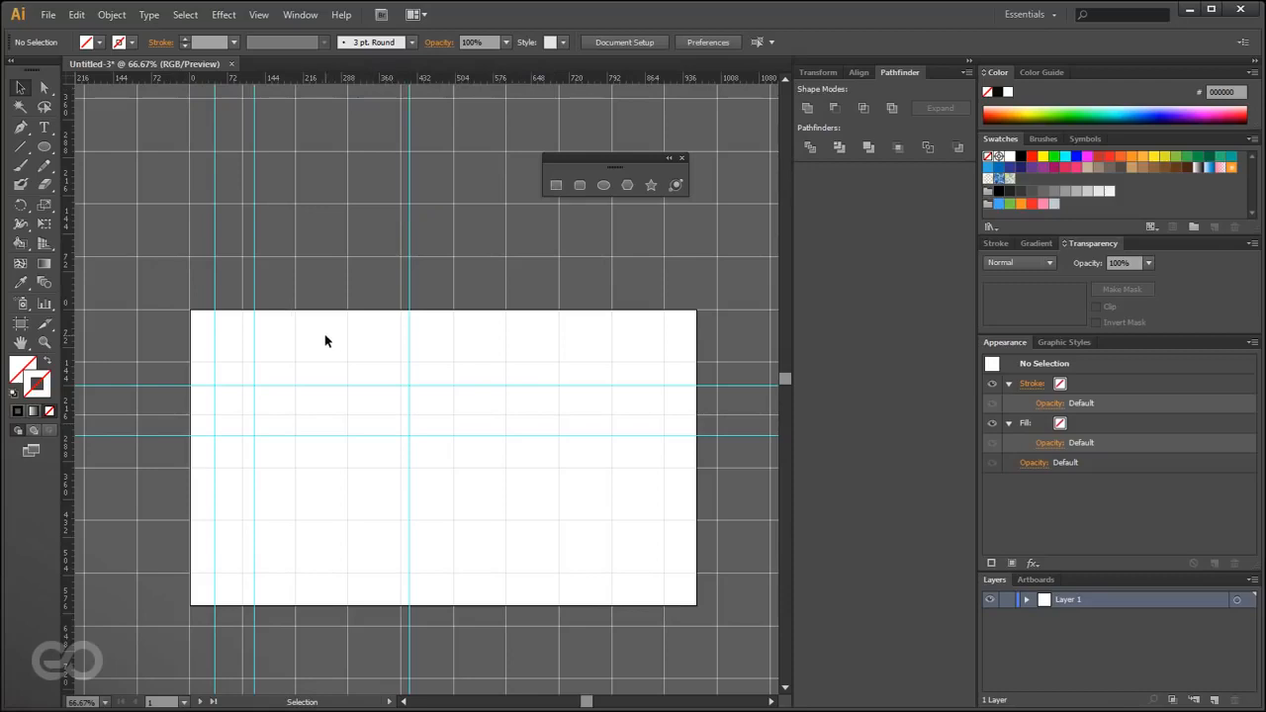
- Draw a closed Pen path with grid-snapped corners at 100,100, 100,400, 300,400 and 300,100 px, curving the segment between the first two
{"action": "left_click", "coordinate": [46, 89]}
{"action": "left_click", "coordinate": [21, 127]}
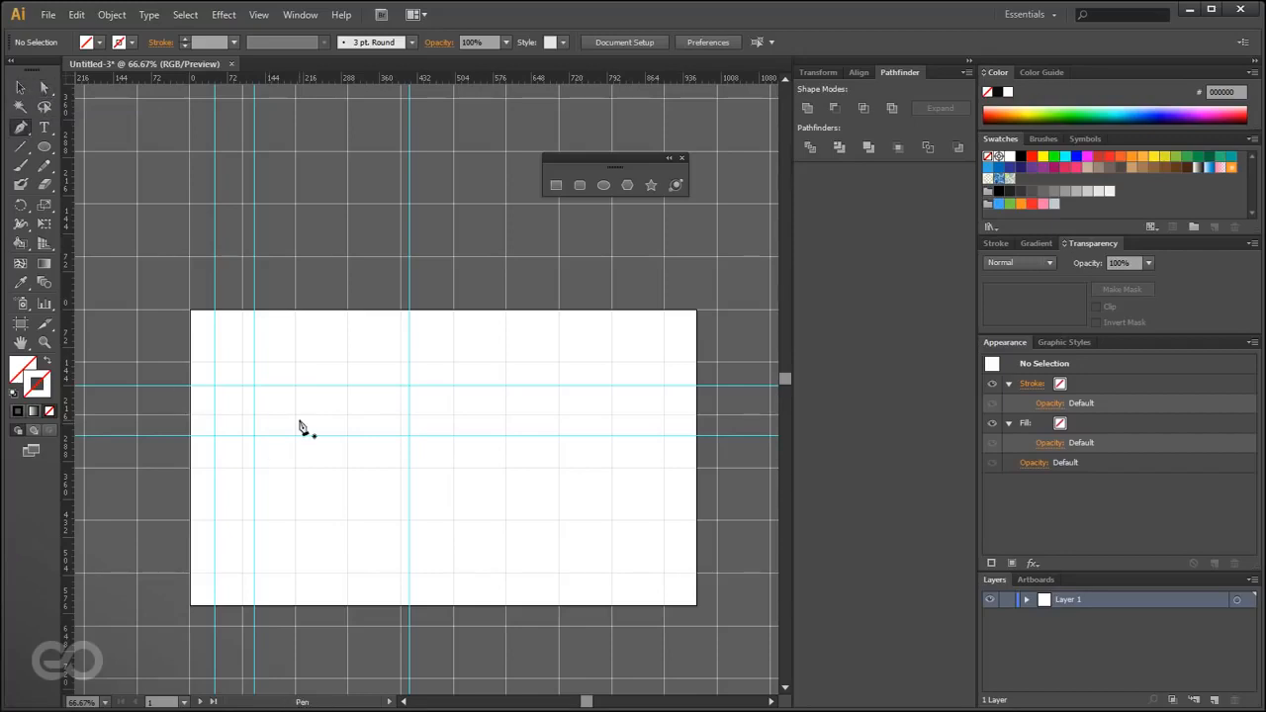
{"action": "left_click_drag", "start_coordinate": [346, 361], "coordinate": [294, 413]}
{"action": "left_click_drag", "start_coordinate": [400, 519], "coordinate": [453, 519]}
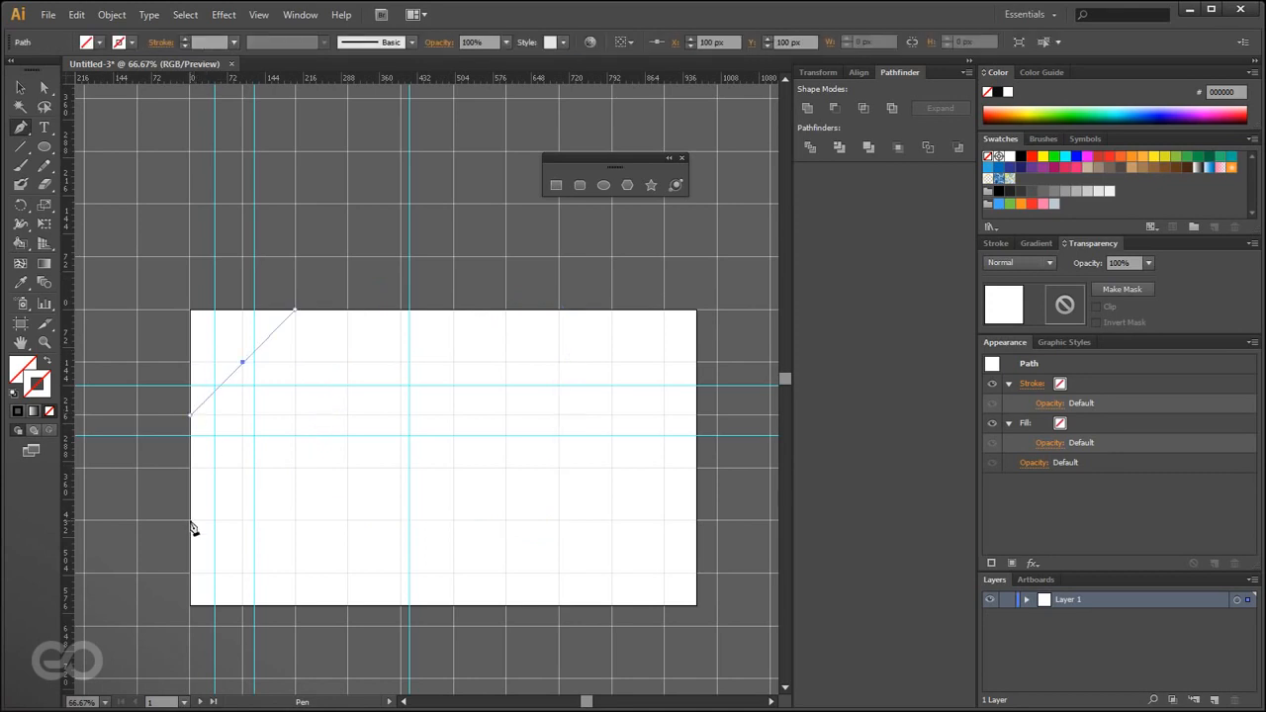
{"action": "left_click", "coordinate": [242, 519]}
{"action": "left_click", "coordinate": [347, 519]}
{"action": "left_click", "coordinate": [348, 362]}
{"action": "left_click", "coordinate": [242, 363]}
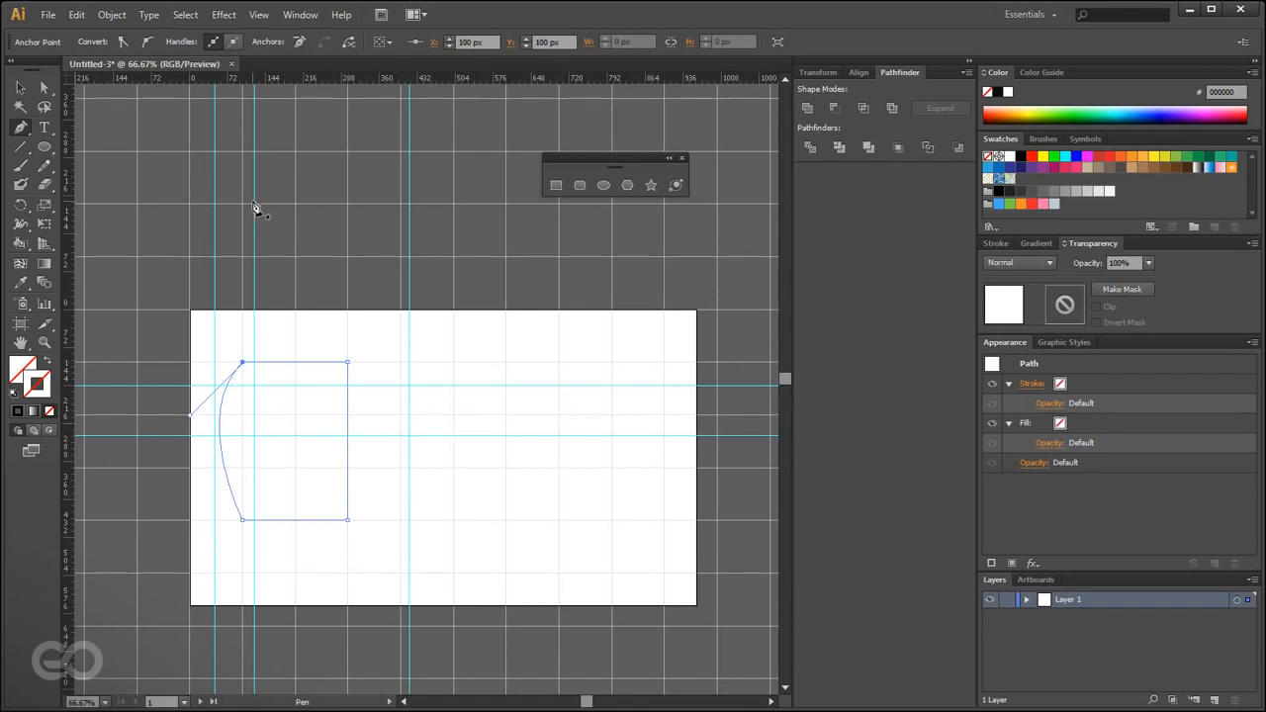
- Move the path's top-right anchor to X 400 px, Y 0 px and delete the anchor at X 100 px, Y 100 px
{"action": "key", "text": "ctrl"}
{"action": "key", "text": "ctrl"}
{"action": "left_click_drag", "start_coordinate": [346, 365], "coordinate": [401, 312]}
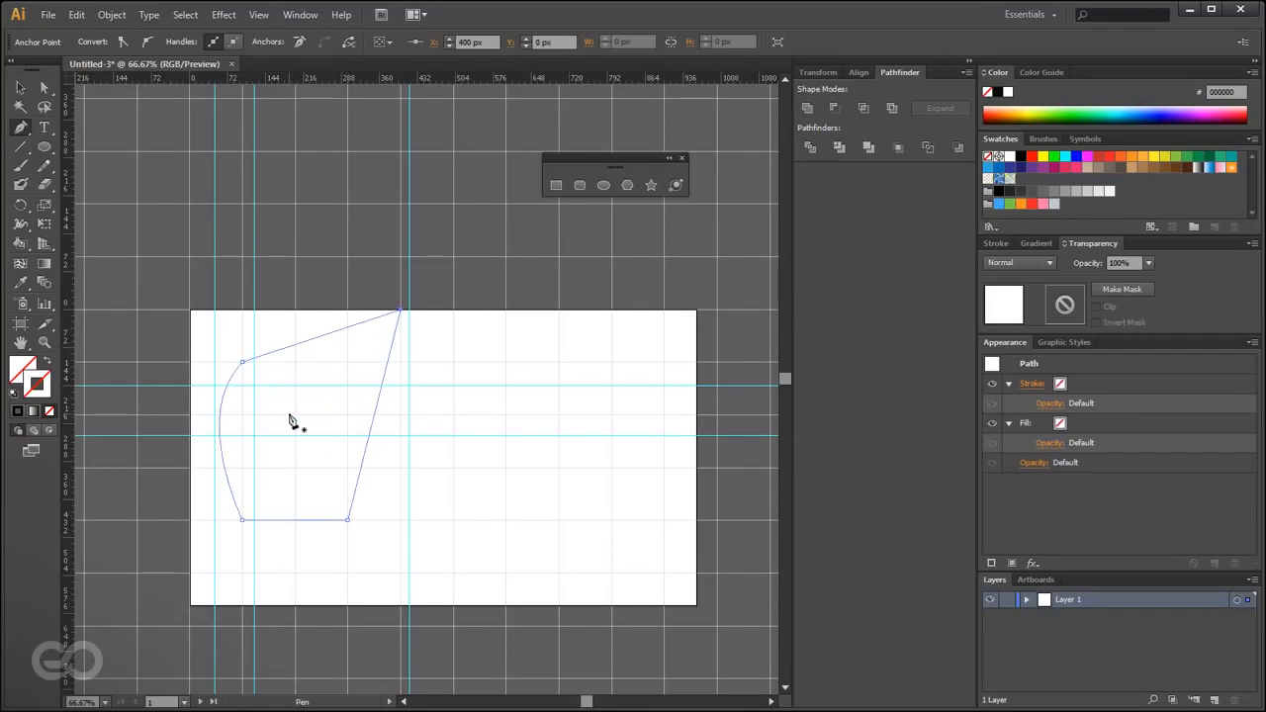
{"action": "left_click", "coordinate": [243, 365]}
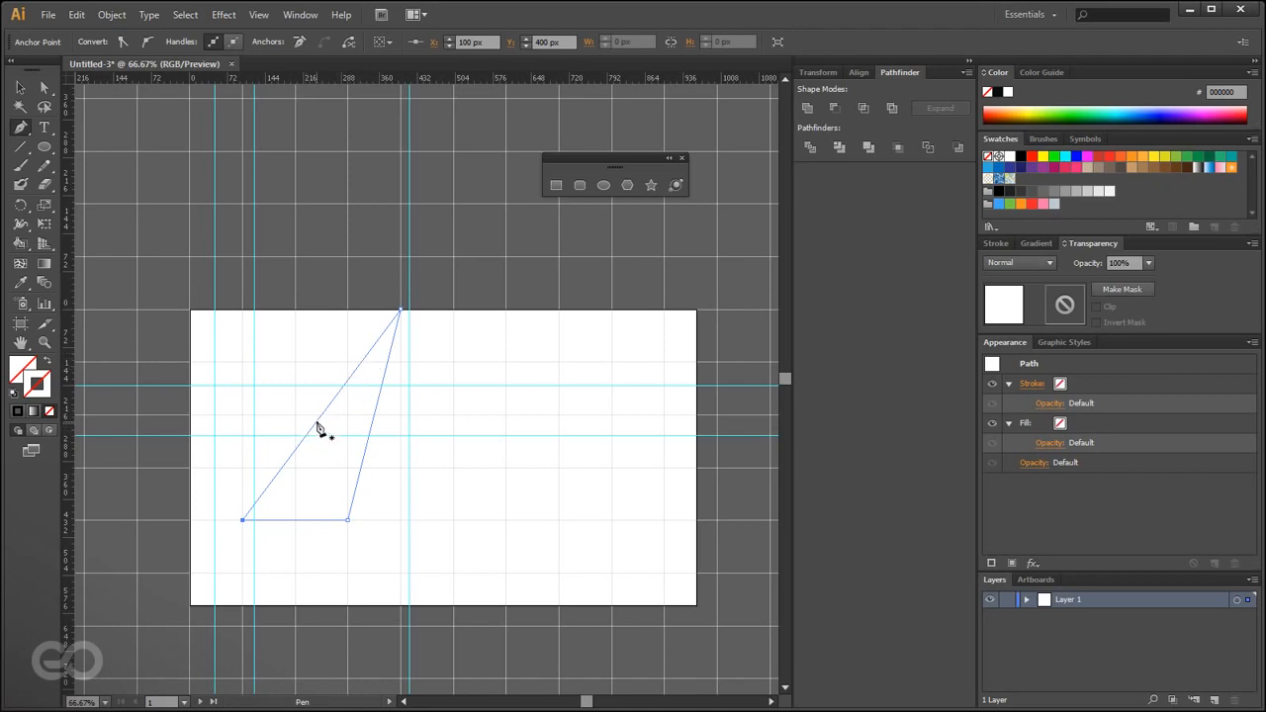
- Undo a stray anchor placed at X 400 px, Y 200 px, and display the variants of the Pen tool
{"action": "left_click", "coordinate": [374, 412]}
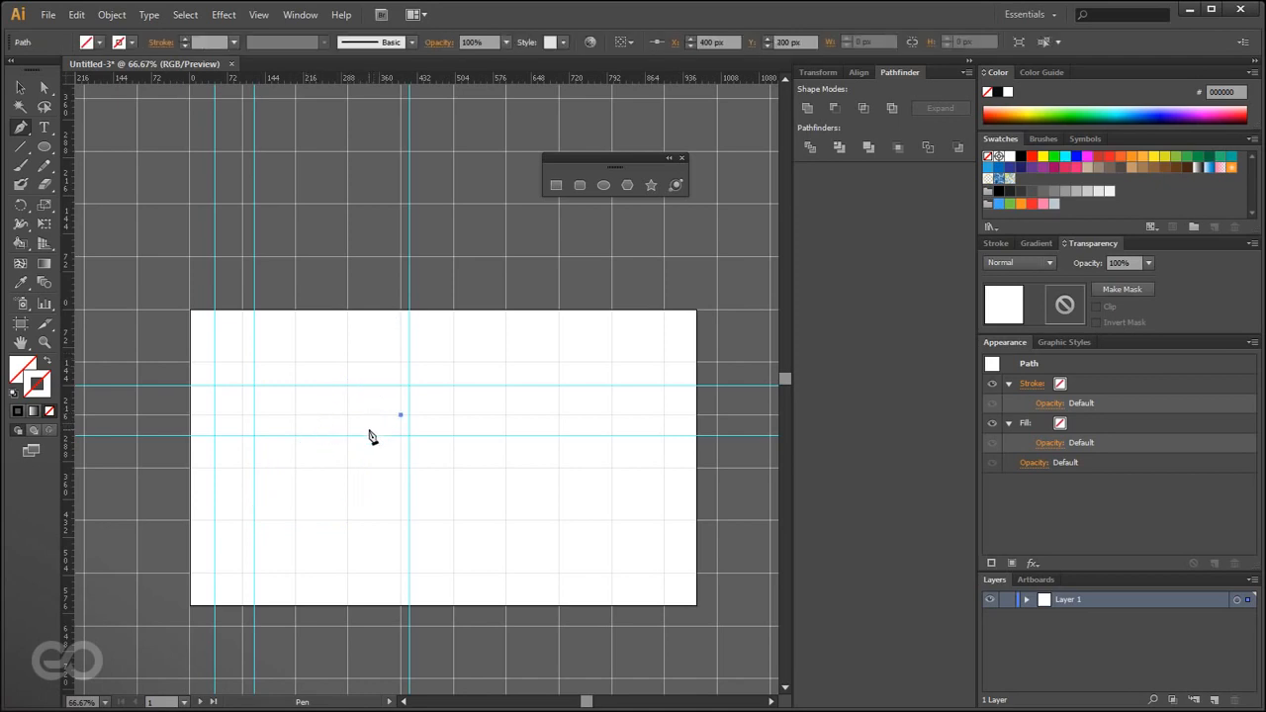
{"action": "key", "text": "ctrl+z"}
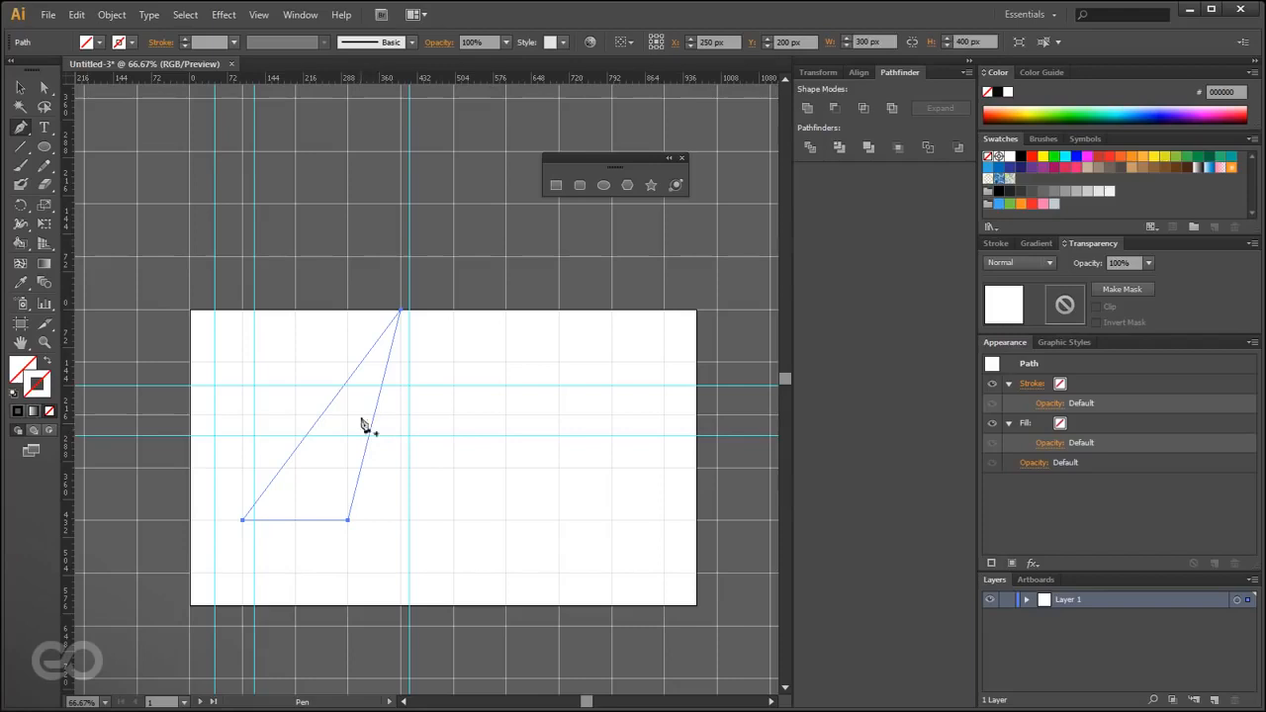
{"action": "left_click", "coordinate": [20, 126]}
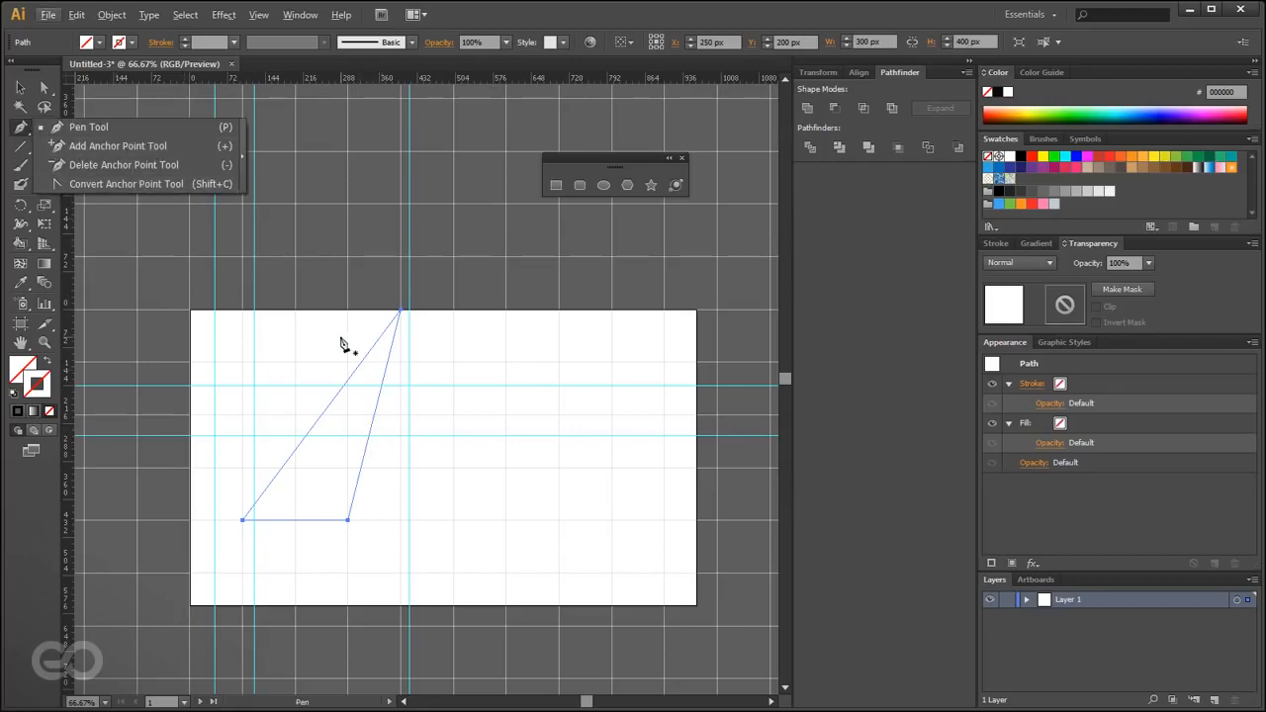
- Turn off Snap to Grid and convert the path's anchor at X 400 px, Y 0 px into a smooth point with long handles
{"action": "key", "text": "shift+c"}
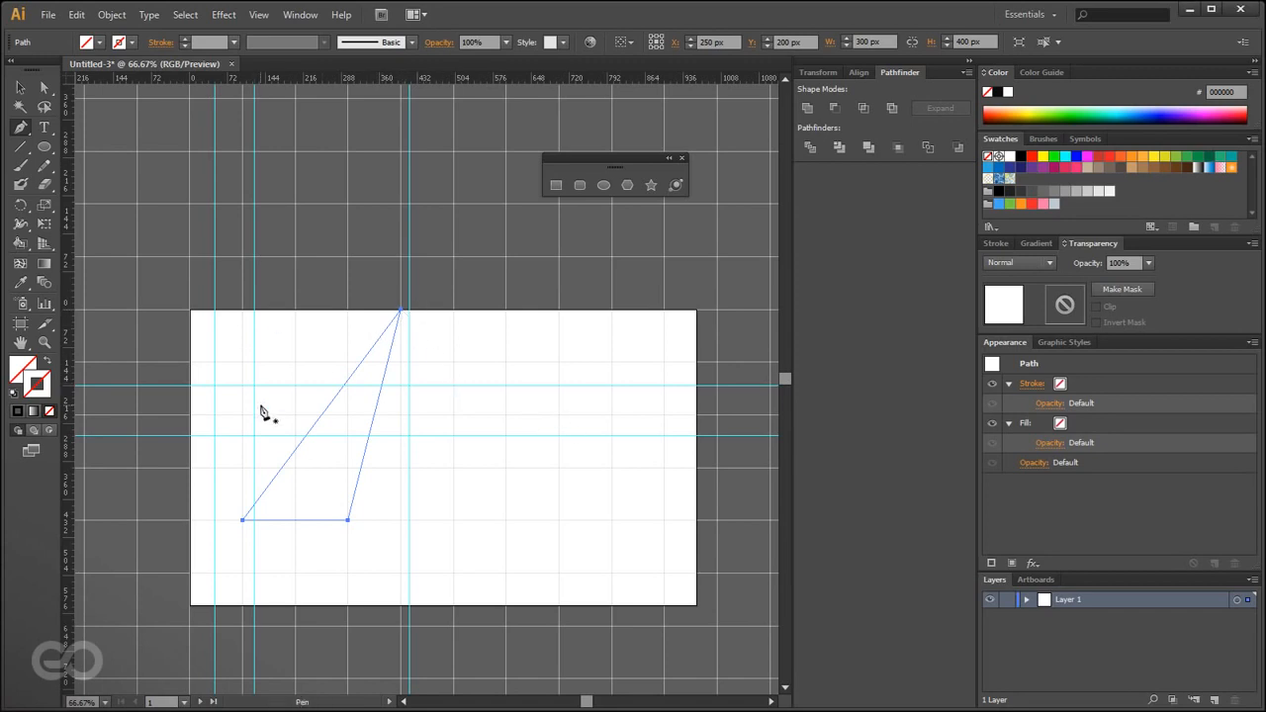
{"action": "key", "text": "ctrl"}
{"action": "left_click", "coordinate": [258, 15]}
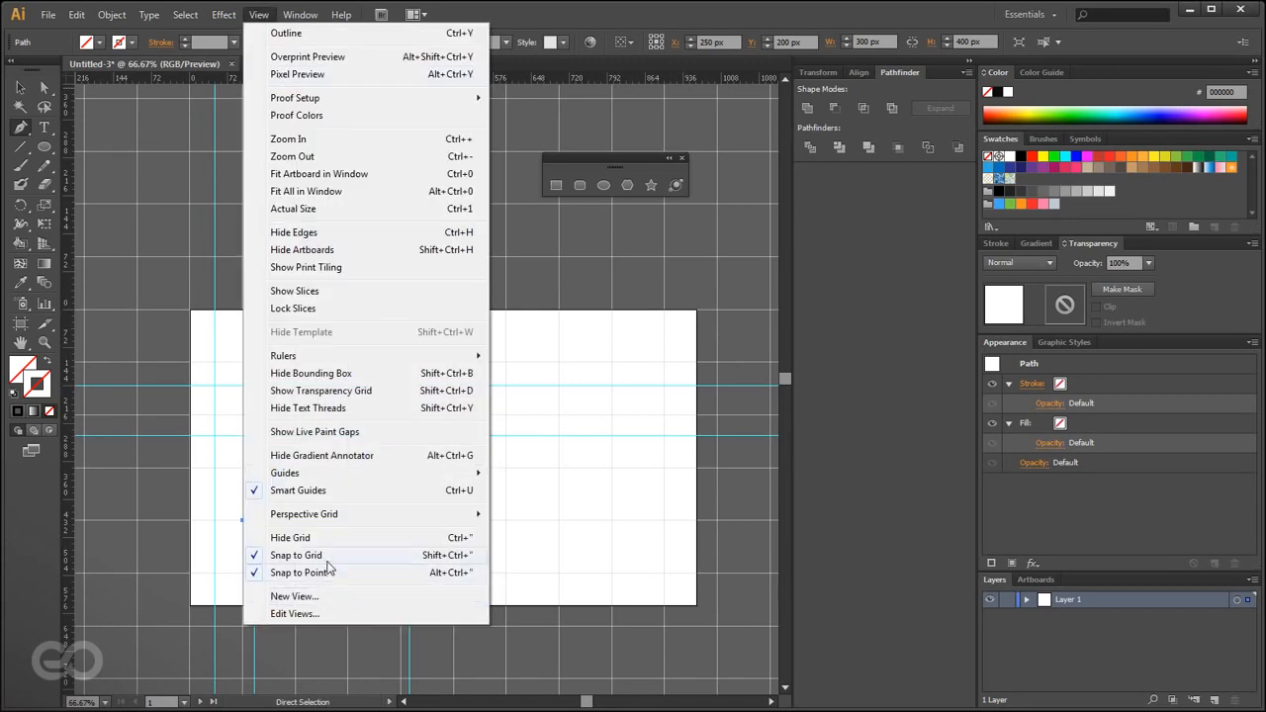
{"action": "left_click", "coordinate": [327, 571]}
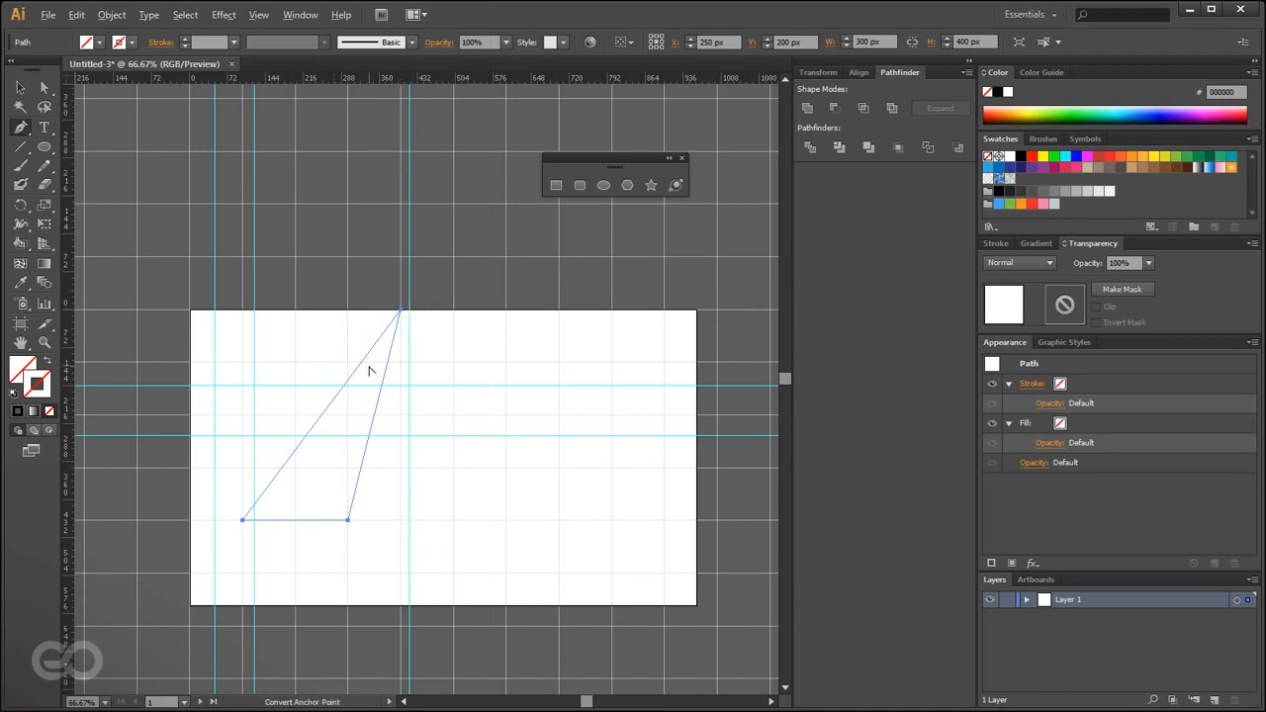
{"action": "left_click_drag", "start_coordinate": [402, 311], "coordinate": [285, 255]}
{"action": "left_click", "coordinate": [21, 89]}
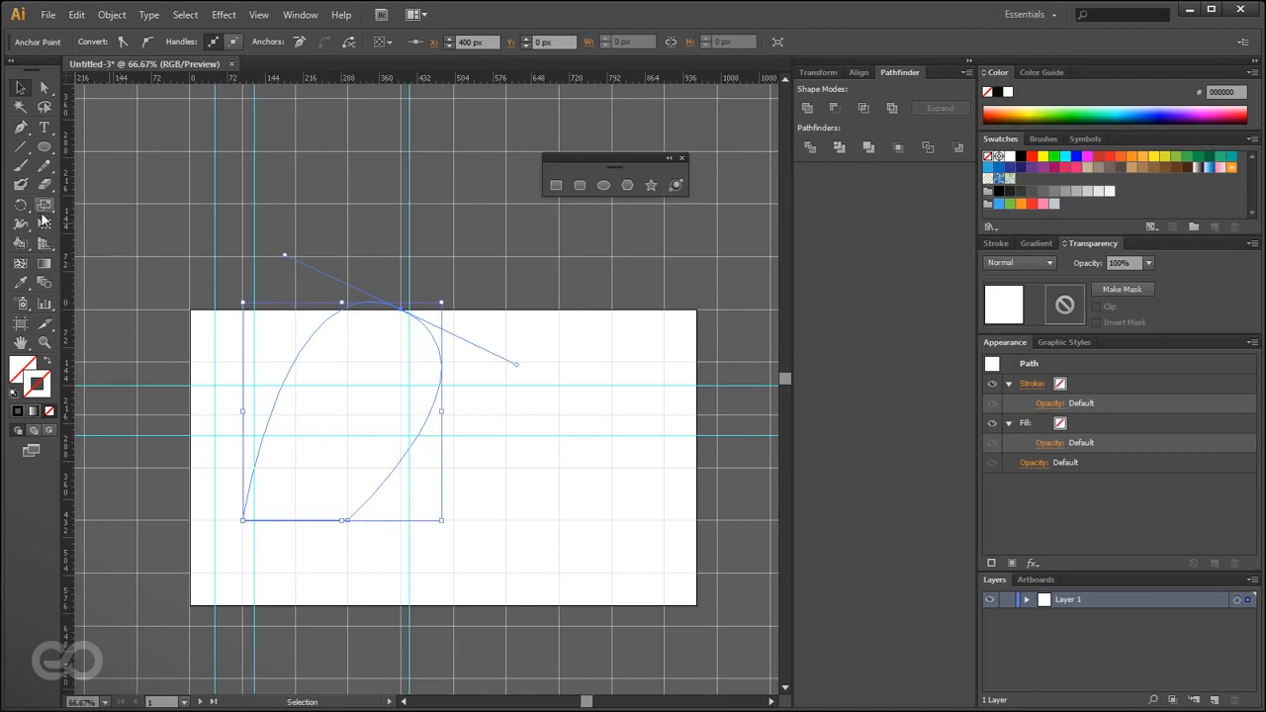
- Remove the curved path and draw trial circles with the Ellipse tool, keeping only the one about 285 px wide across the artboard's top edge
{"action": "left_click", "coordinate": [45, 147]}
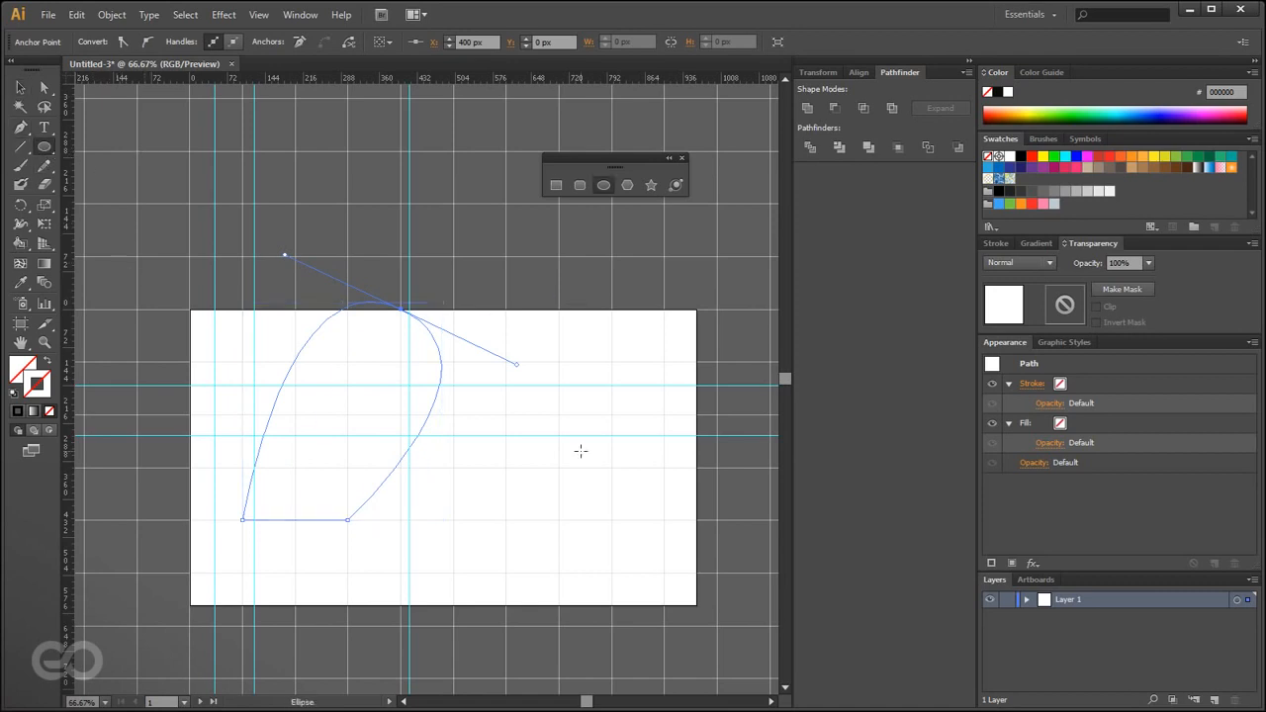
{"action": "left_click_drag", "start_coordinate": [504, 414], "coordinate": [555, 481]}
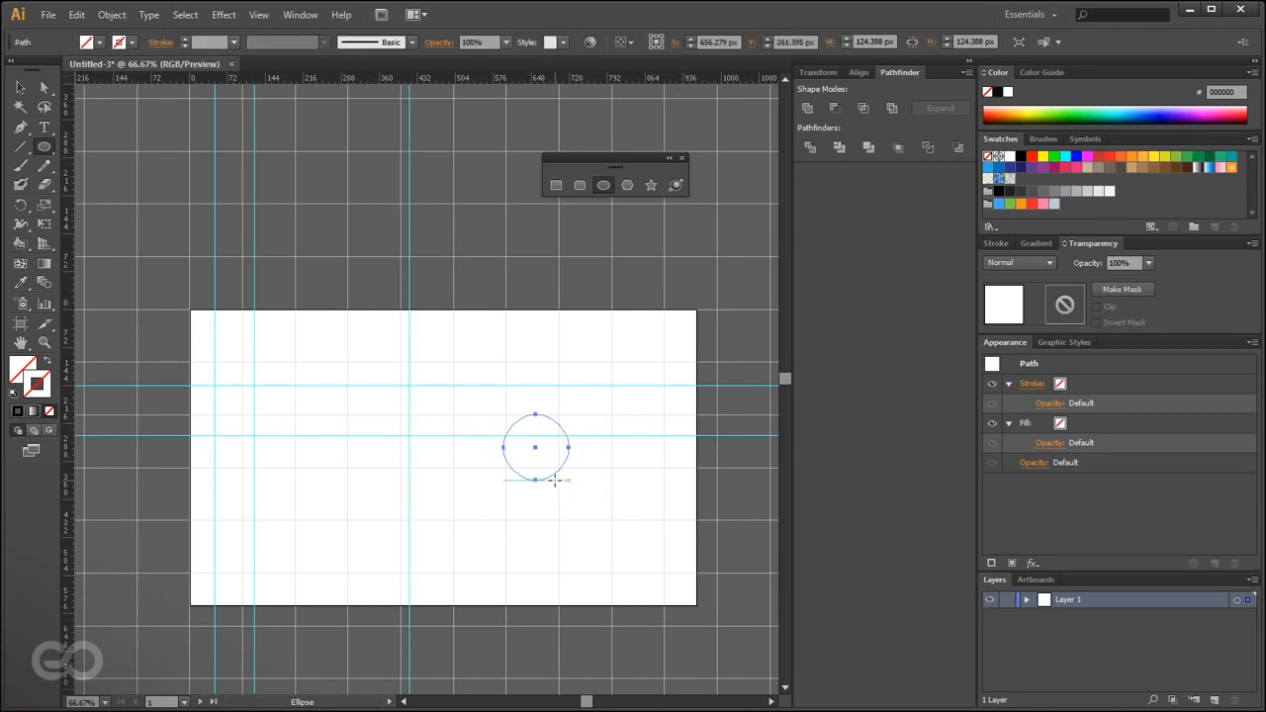
{"action": "key", "text": "Delete"}
{"action": "mouse_move", "coordinate": [538, 366]}
{"action": "left_mouse_down"}
{"action": "mouse_move", "coordinate": [596, 469]}
{"action": "mouse_move", "coordinate": [647, 452]}
{"action": "mouse_move", "coordinate": [604, 425]}
{"action": "mouse_move", "coordinate": [618, 459]}
{"action": "mouse_move", "coordinate": [614, 429]}
{"action": "mouse_move", "coordinate": [614, 441]}
{"action": "left_mouse_up"}
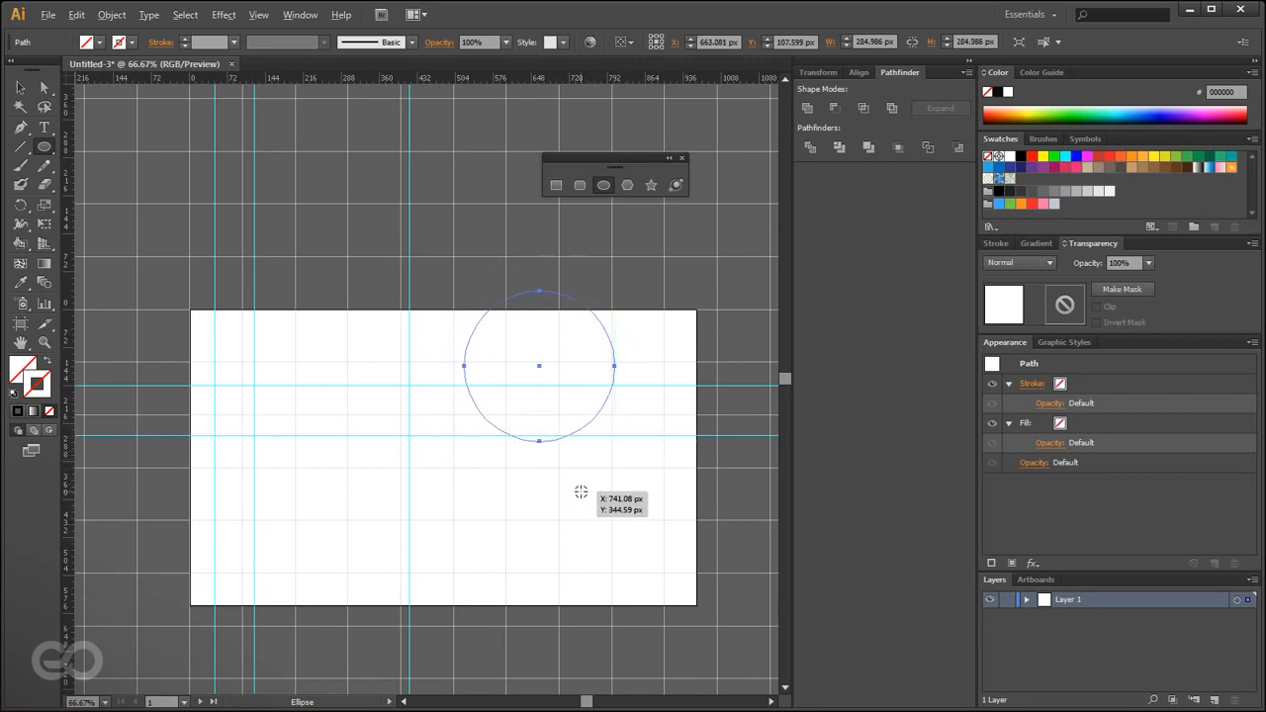
{"action": "key", "text": "Delete"}
{"action": "mouse_move", "coordinate": [578, 472]}
{"action": "left_mouse_down"}
{"action": "mouse_move", "coordinate": [653, 554]}
{"action": "mouse_move", "coordinate": [557, 444]}
{"action": "mouse_move", "coordinate": [644, 503]}
{"action": "mouse_move", "coordinate": [639, 588]}
{"action": "mouse_move", "coordinate": [653, 590]}
{"action": "left_mouse_up"}
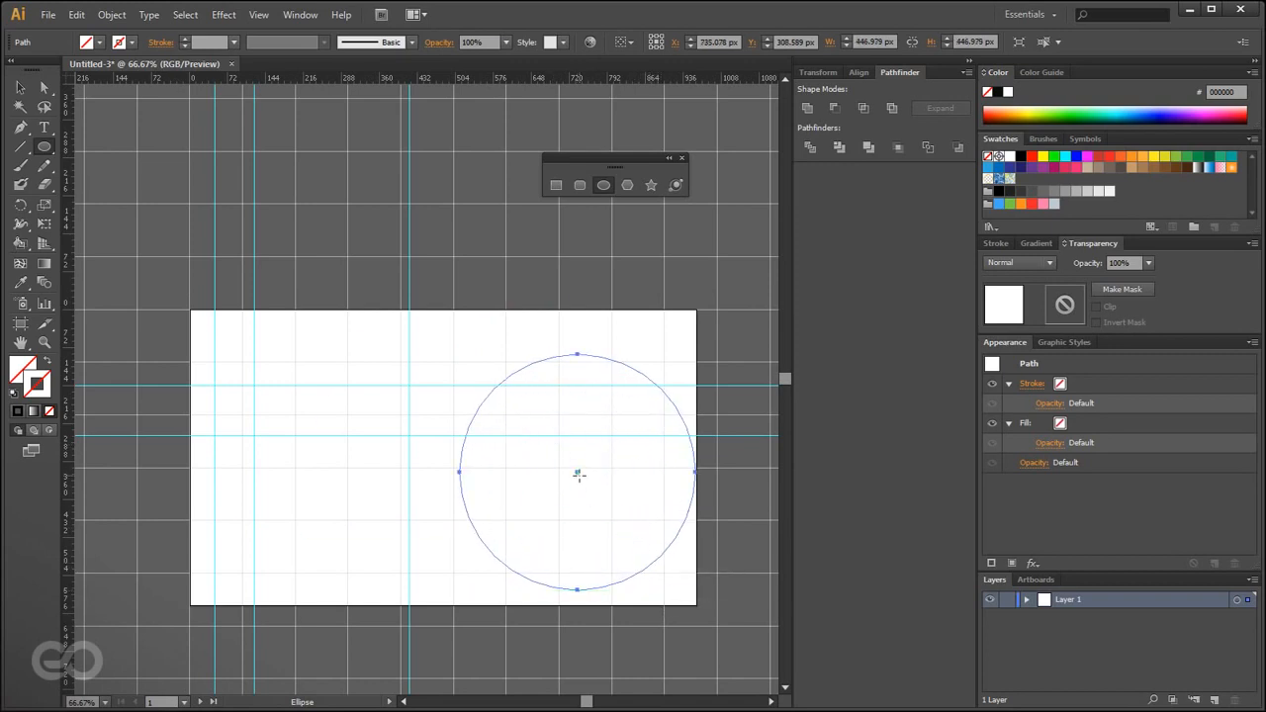
{"action": "key", "text": "ctrl+z"}
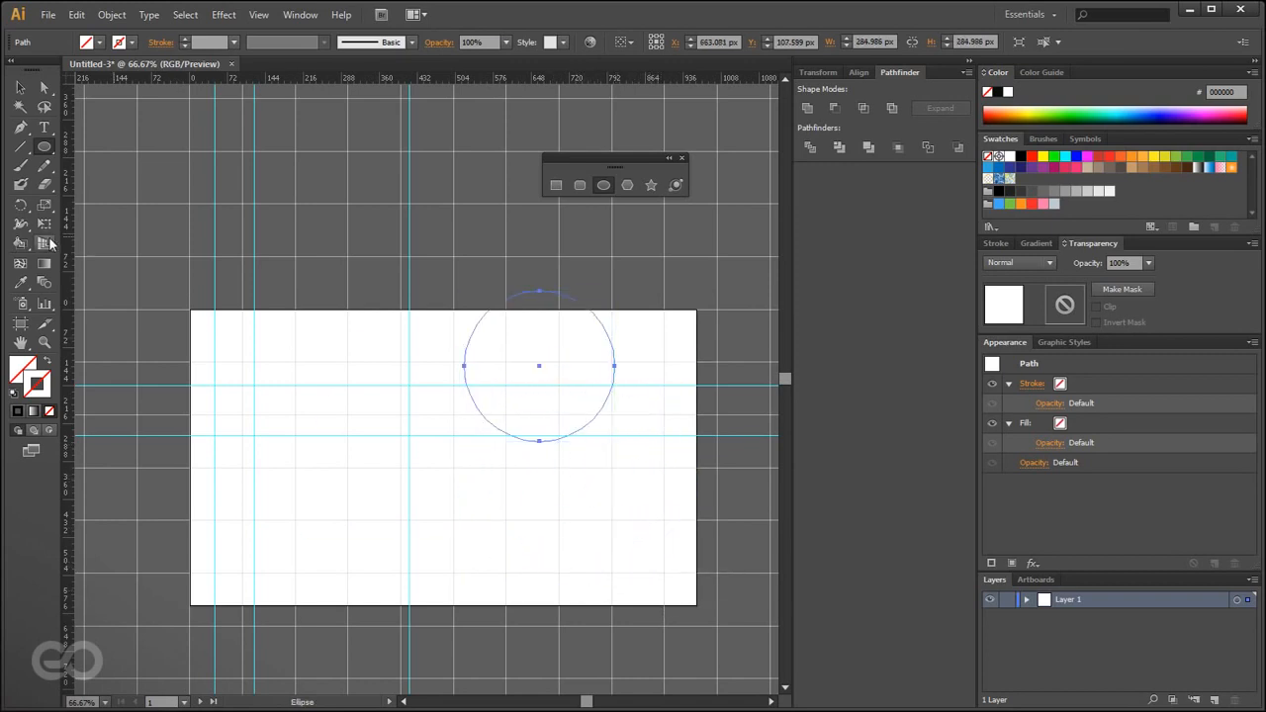
- Try a freehand Pencil stroke across the artboard and a winding Blob Brush stroke, and undo both
{"action": "left_click", "coordinate": [46, 165]}
{"action": "left_click_drag", "start_coordinate": [636, 532], "coordinate": [569, 286]}
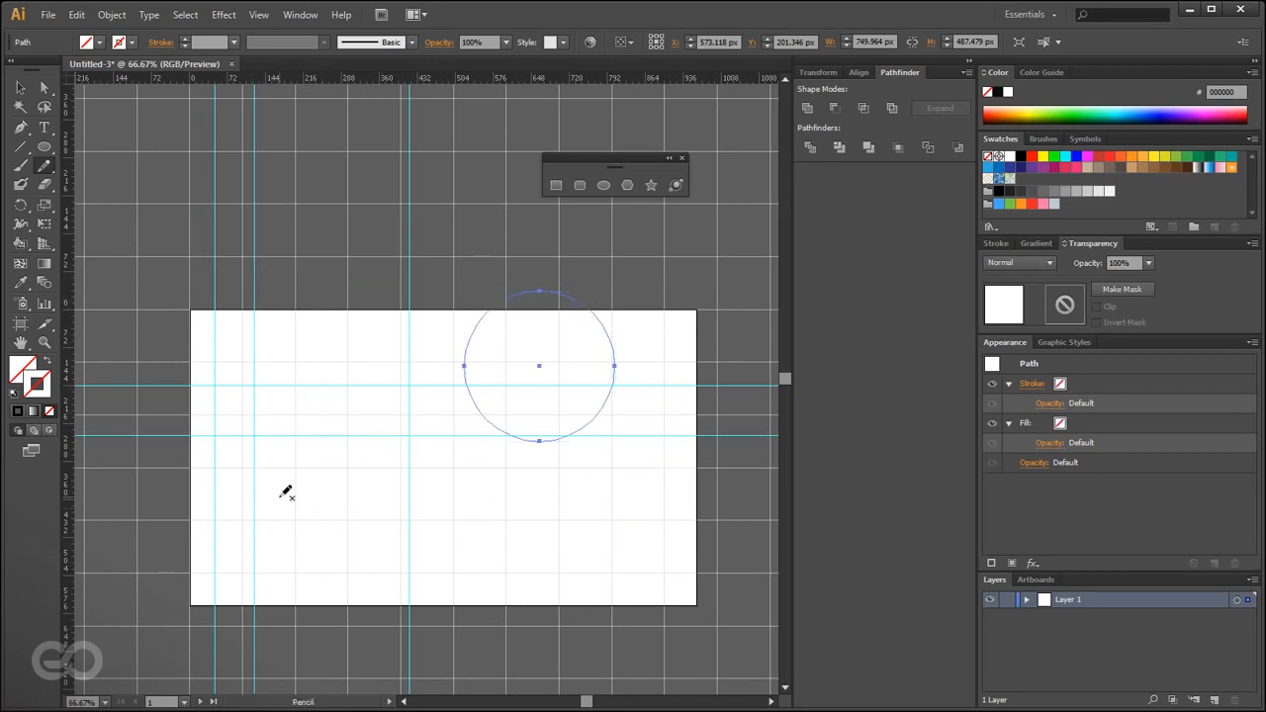
{"action": "left_click", "coordinate": [20, 184]}
{"action": "mouse_move", "coordinate": [303, 517]}
{"action": "left_mouse_down"}
{"action": "mouse_move", "coordinate": [472, 424]}
{"action": "mouse_move", "coordinate": [276, 333]}
{"action": "left_mouse_up"}
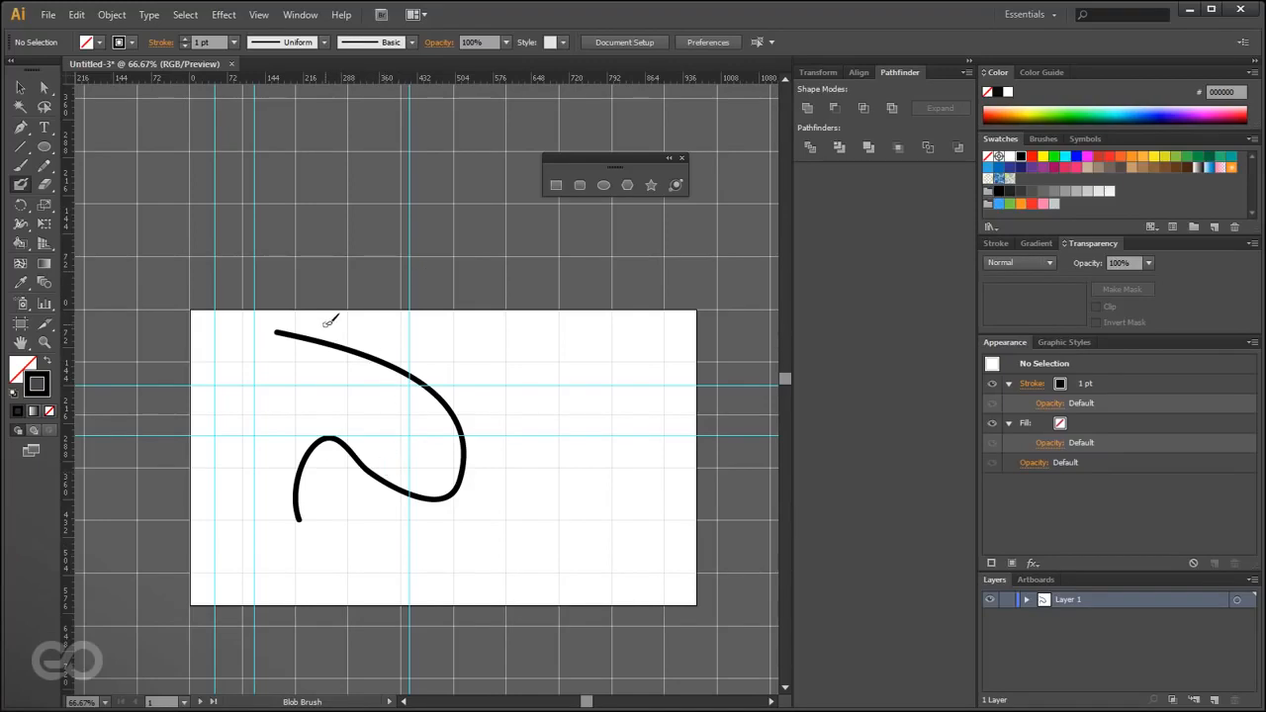
{"action": "key", "text": "ctrl+z"}
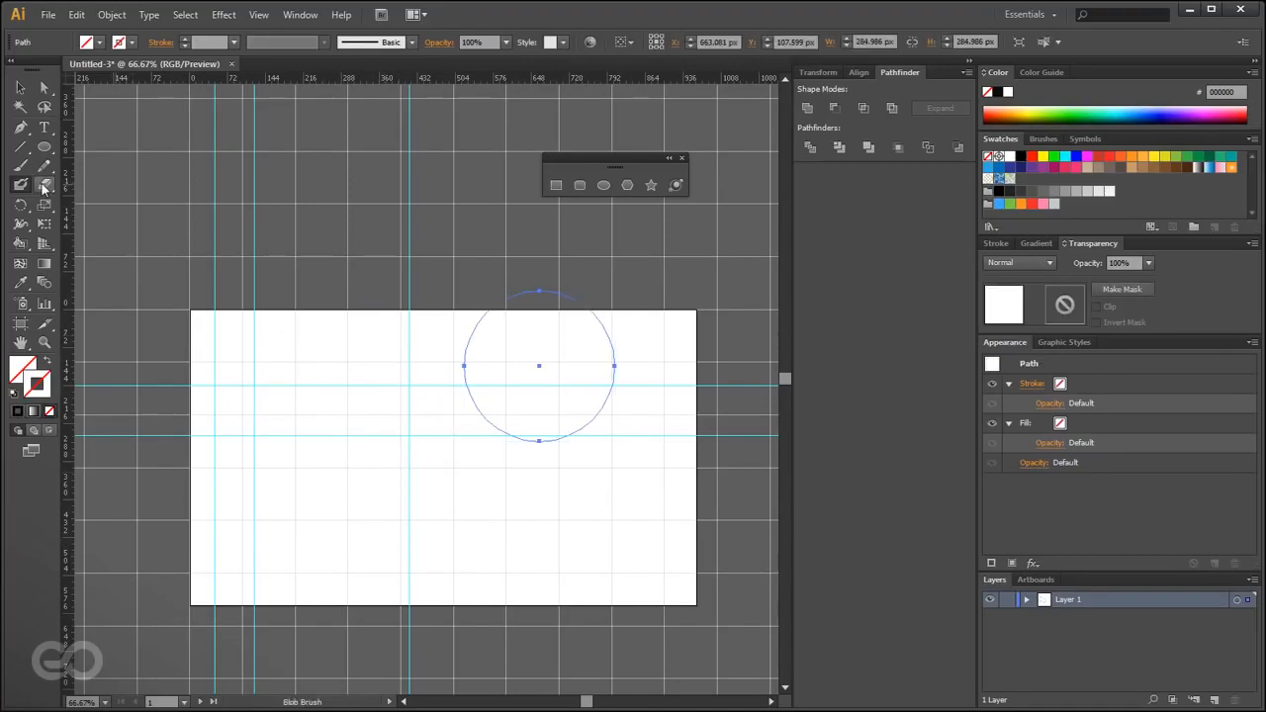
- Give the circle an orange F15A24 stroke and a magenta FF00FF fill
{"action": "key", "text": "v"}
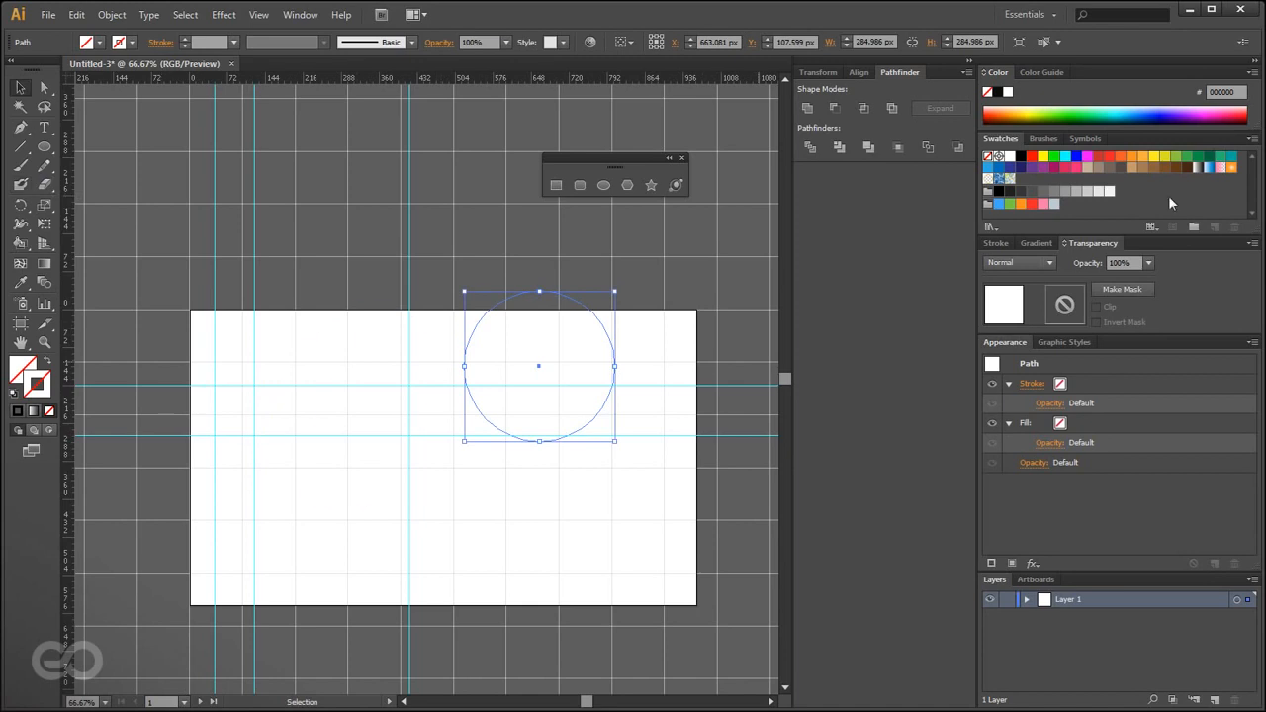
{"action": "left_click", "coordinate": [1123, 158]}
{"action": "left_click", "coordinate": [265, 462]}
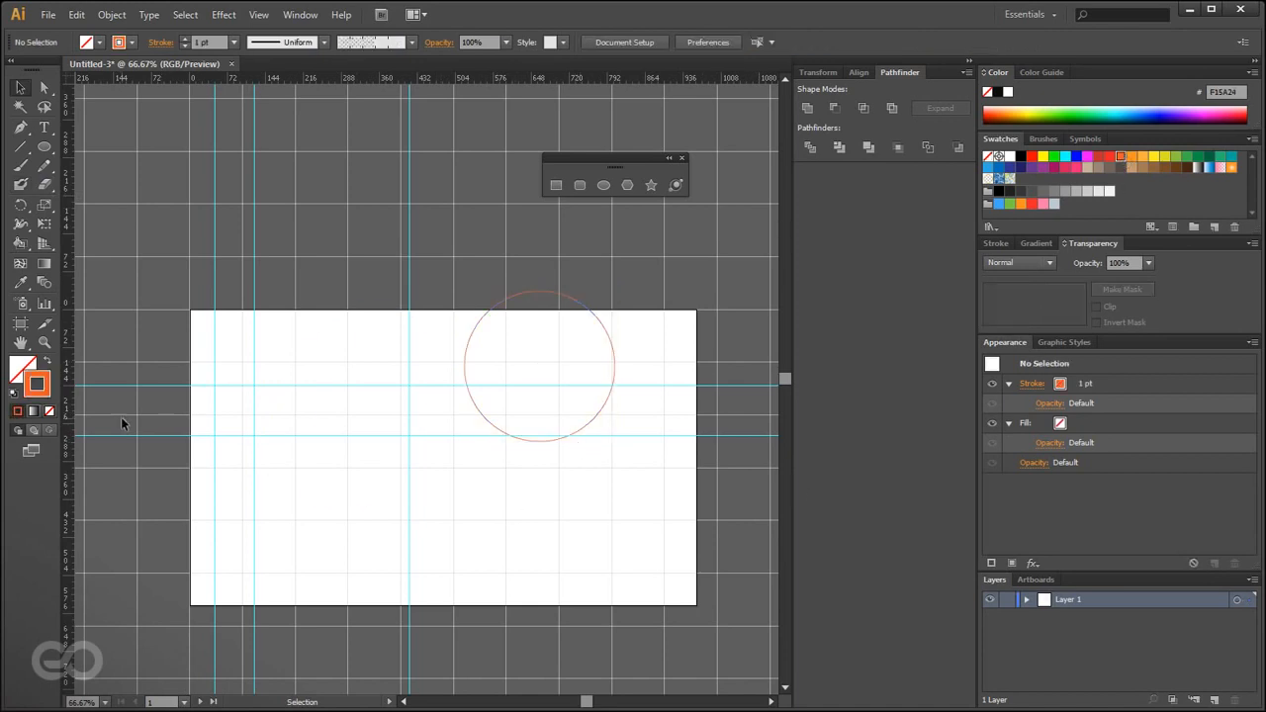
{"action": "key", "text": "x"}
{"action": "left_click", "coordinate": [590, 420]}
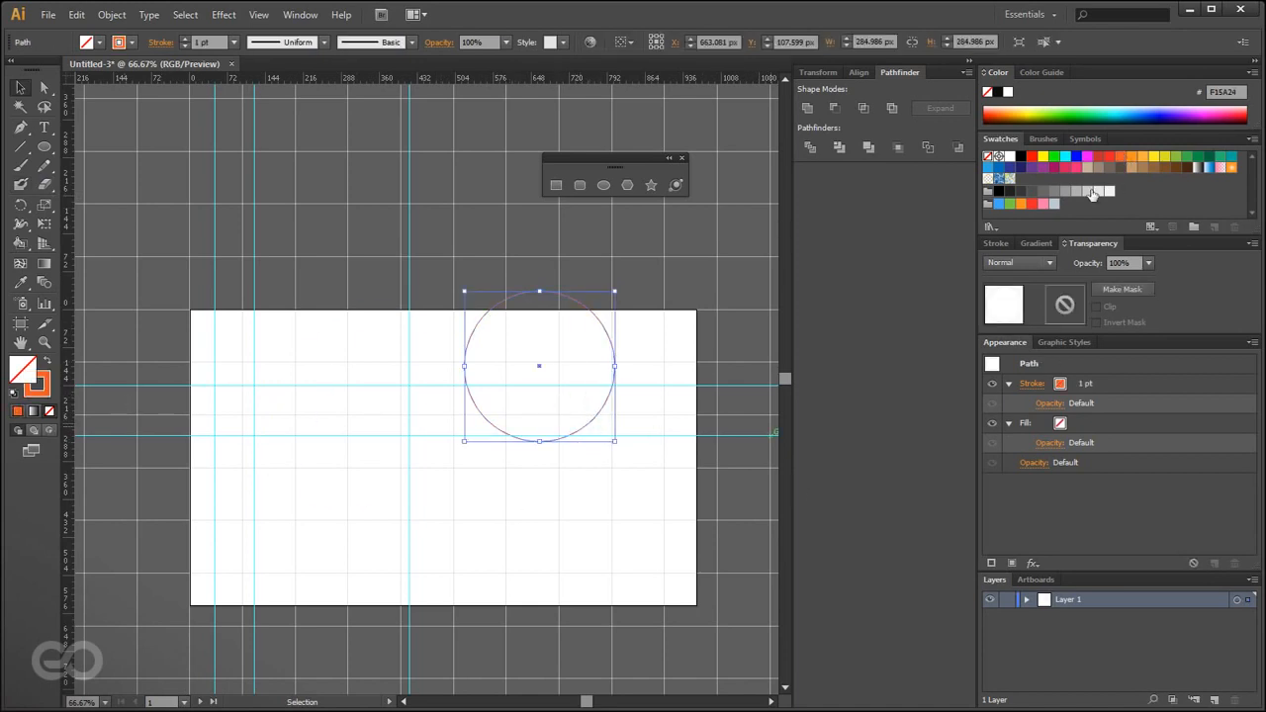
{"action": "left_click", "coordinate": [1087, 157]}
{"action": "left_click", "coordinate": [449, 586]}
{"action": "left_click", "coordinate": [529, 362]}
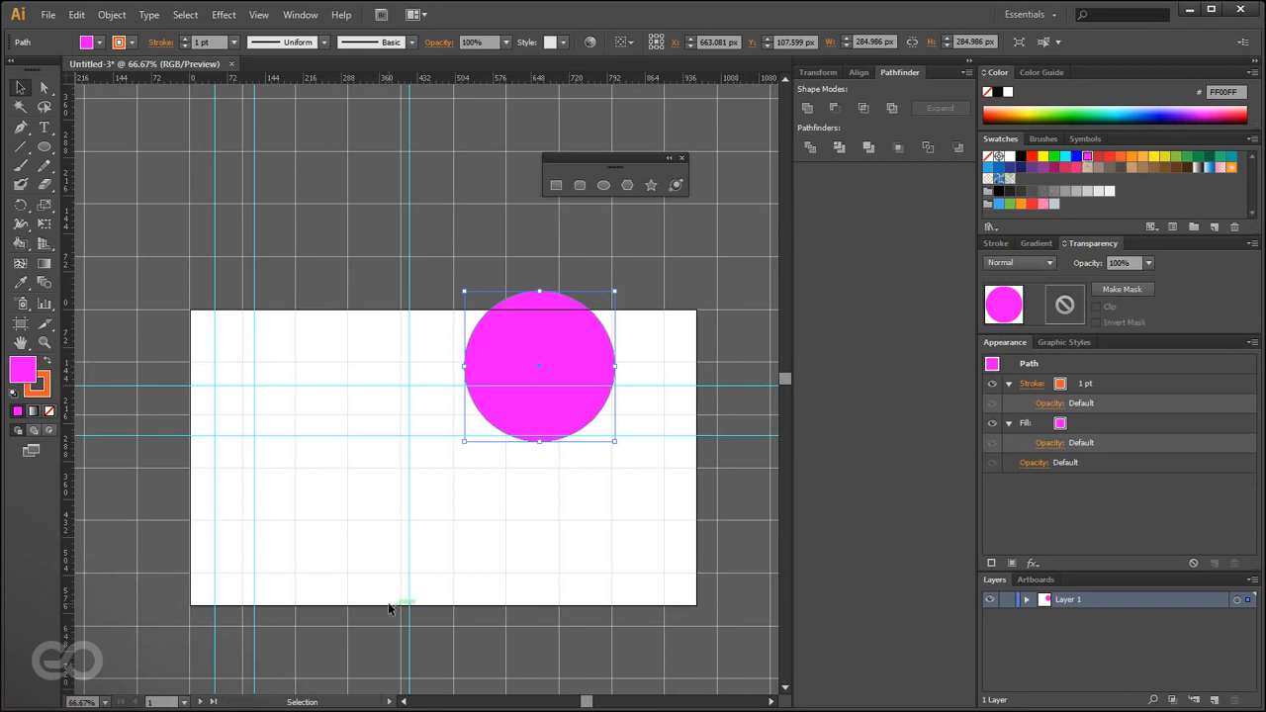
- Erase a curved stripe through the circle's left part with the Eraser tool, splitting it into two pieces
{"action": "left_click", "coordinate": [44, 186]}
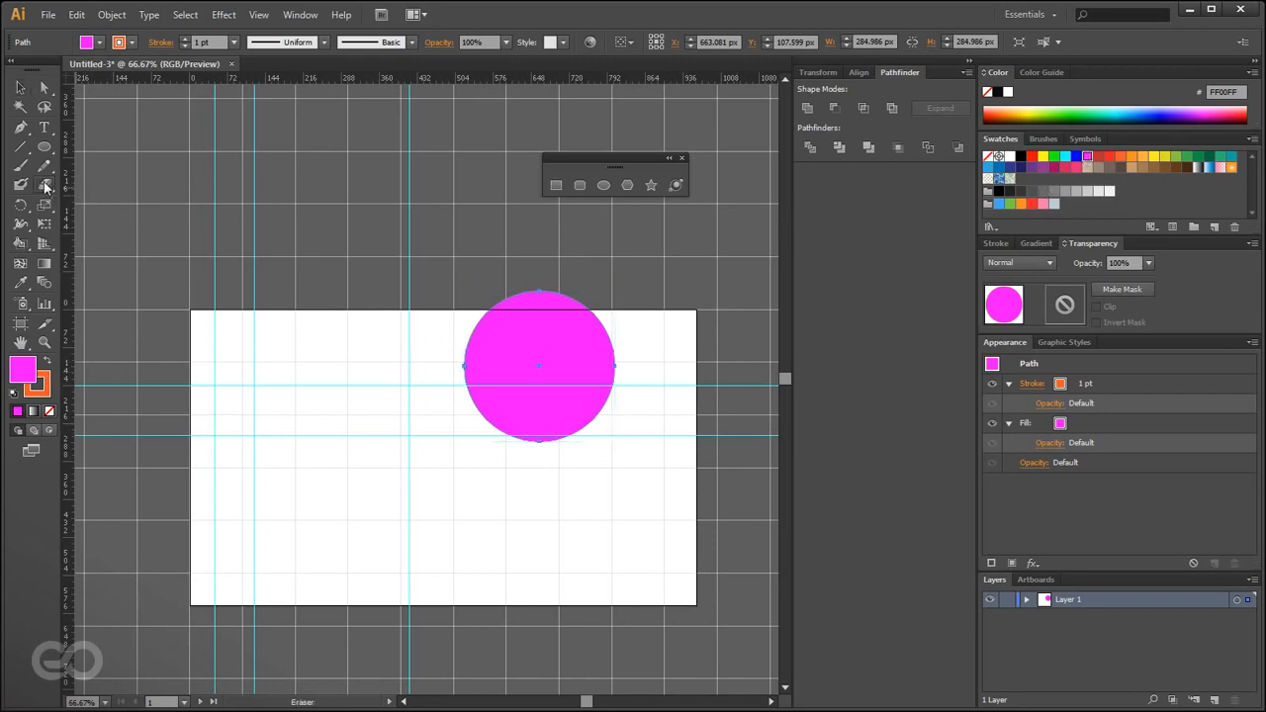
{"action": "mouse_move", "coordinate": [470, 318]}
{"action": "left_mouse_down"}
{"action": "mouse_move", "coordinate": [516, 359]}
{"action": "mouse_move", "coordinate": [506, 435]}
{"action": "mouse_move", "coordinate": [435, 485]}
{"action": "left_mouse_up"}
{"action": "key", "text": "ctrl+plus"}
{"action": "key", "text": "ctrl+plus"}
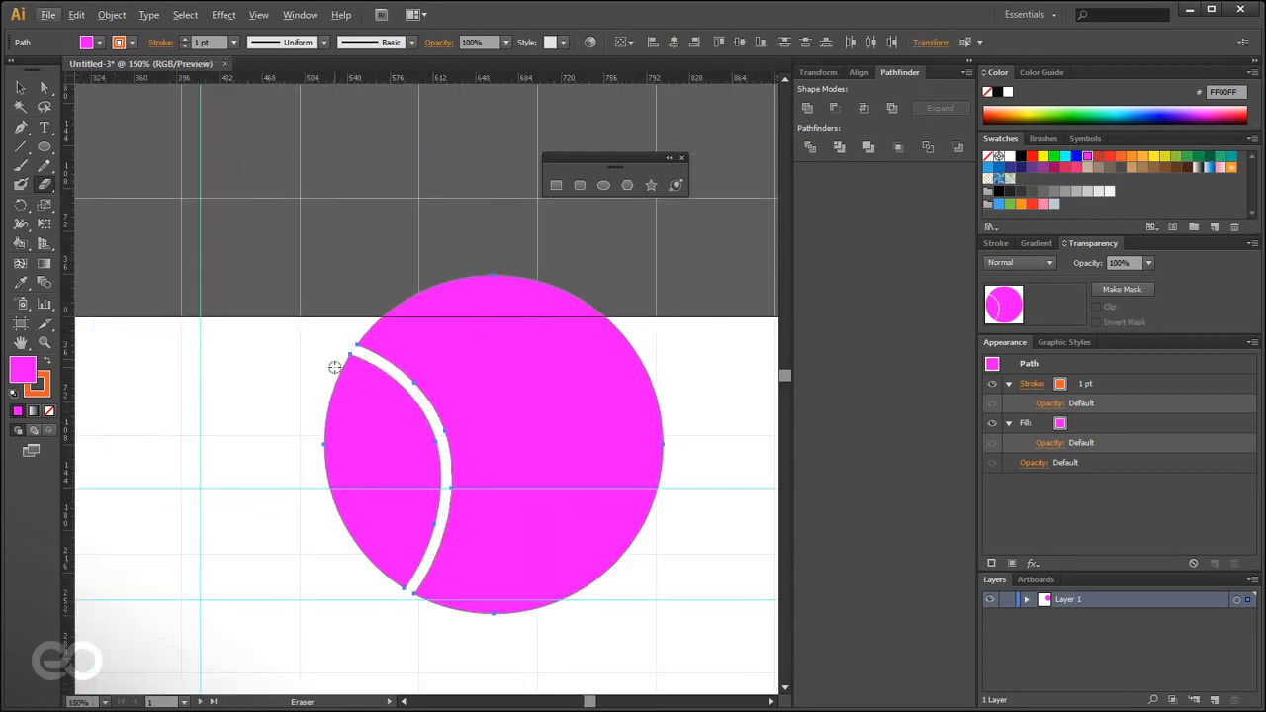
{"action": "left_click", "coordinate": [20, 87]}
{"action": "key", "text": "ctrl+minus"}
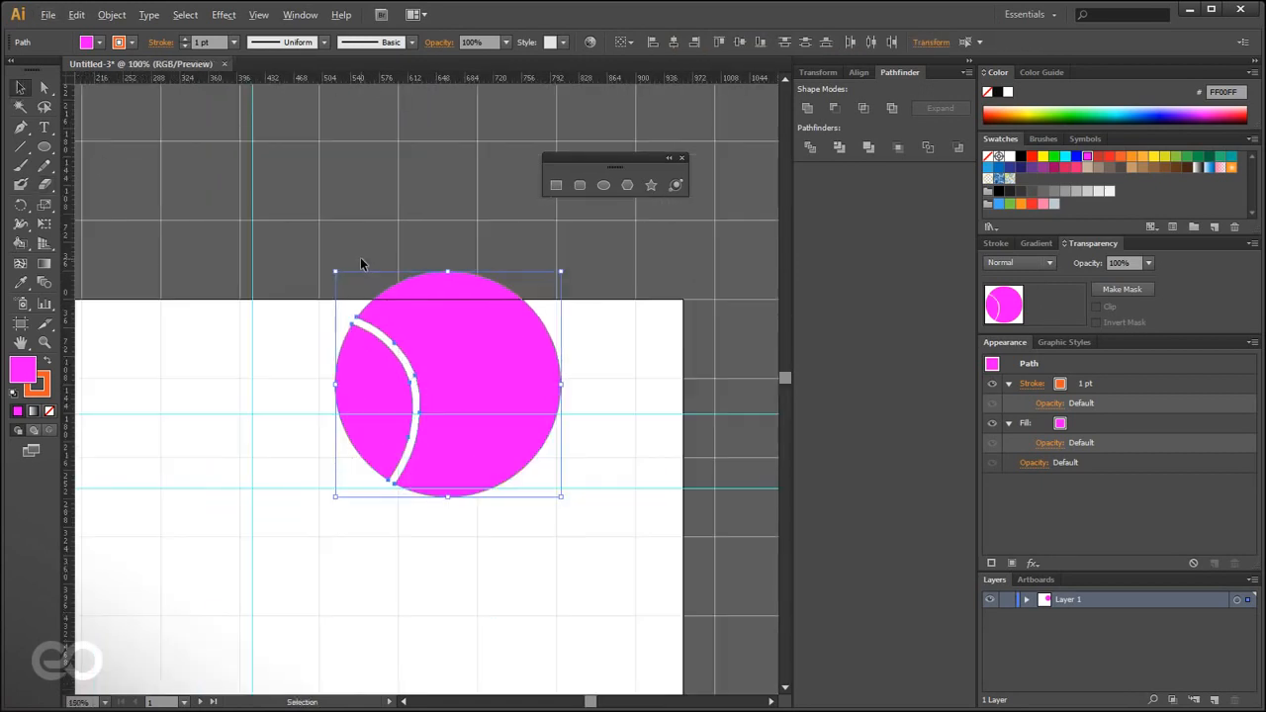
- Paint an angular stroke and a longer wavy stroke with the Circles pattern brush, and review the available brushes
{"action": "left_click", "coordinate": [19, 166]}
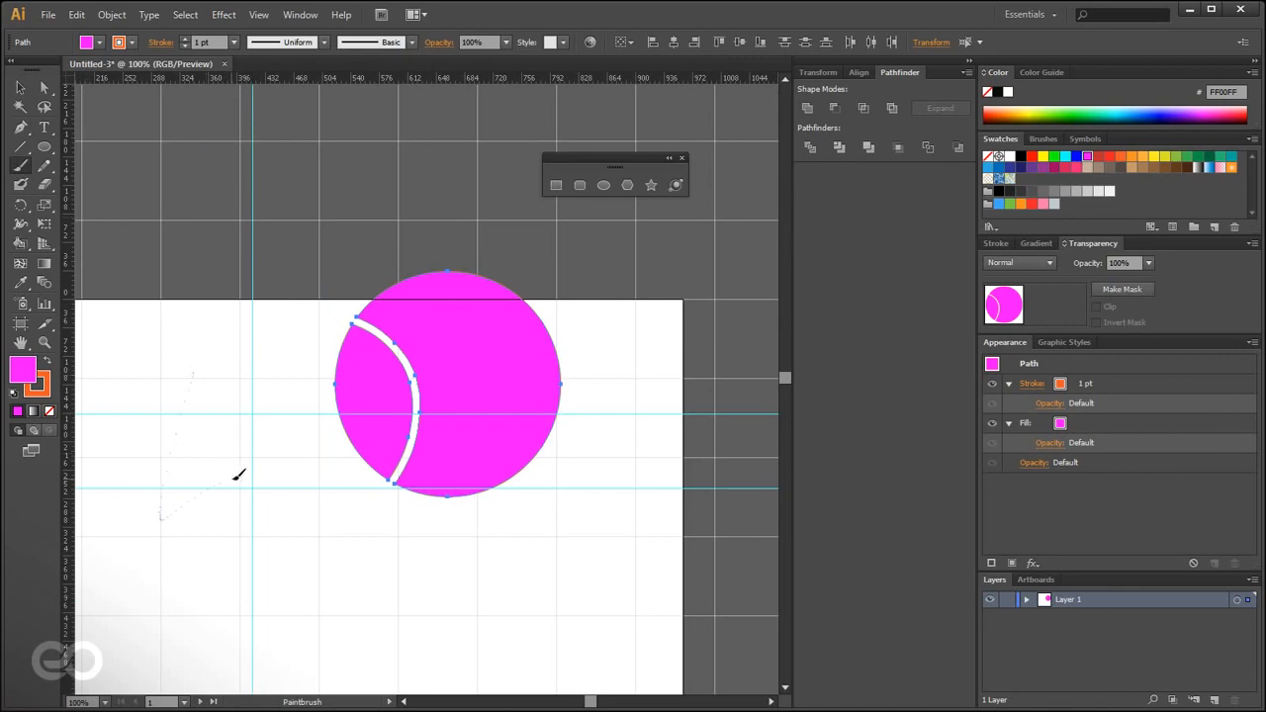
{"action": "left_click_drag", "start_coordinate": [235, 476], "coordinate": [231, 479]}
{"action": "left_click_drag", "start_coordinate": [306, 516], "coordinate": [534, 524]}
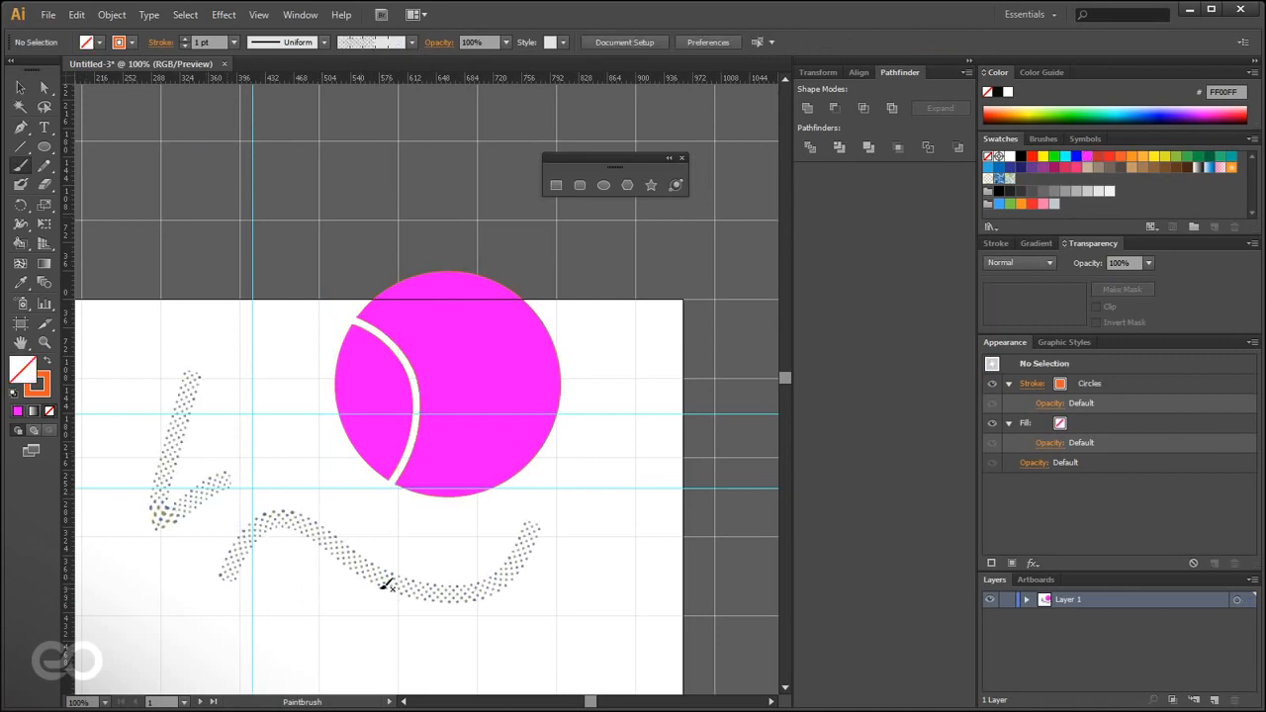
{"action": "left_click", "coordinate": [411, 41]}
{"action": "scroll", "coordinate": [356, 128], "scroll_direction": "down", "scroll_amount": 2}
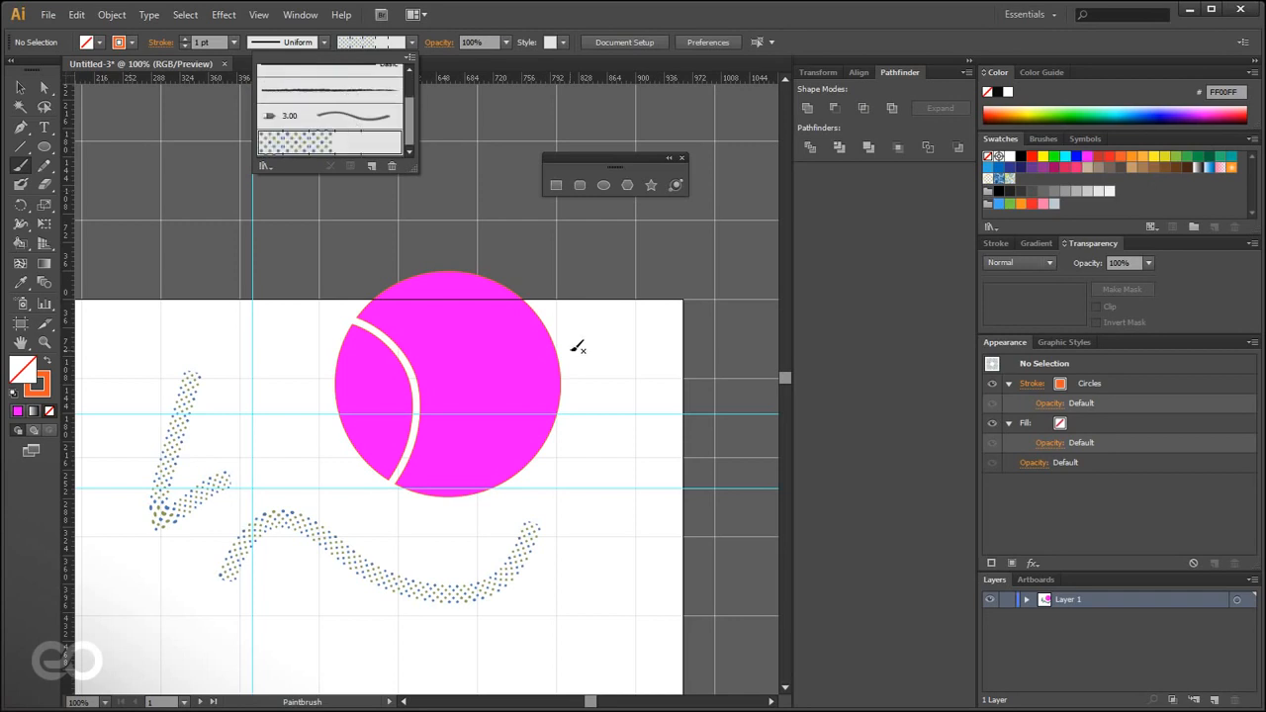
{"action": "left_click", "coordinate": [22, 89]}
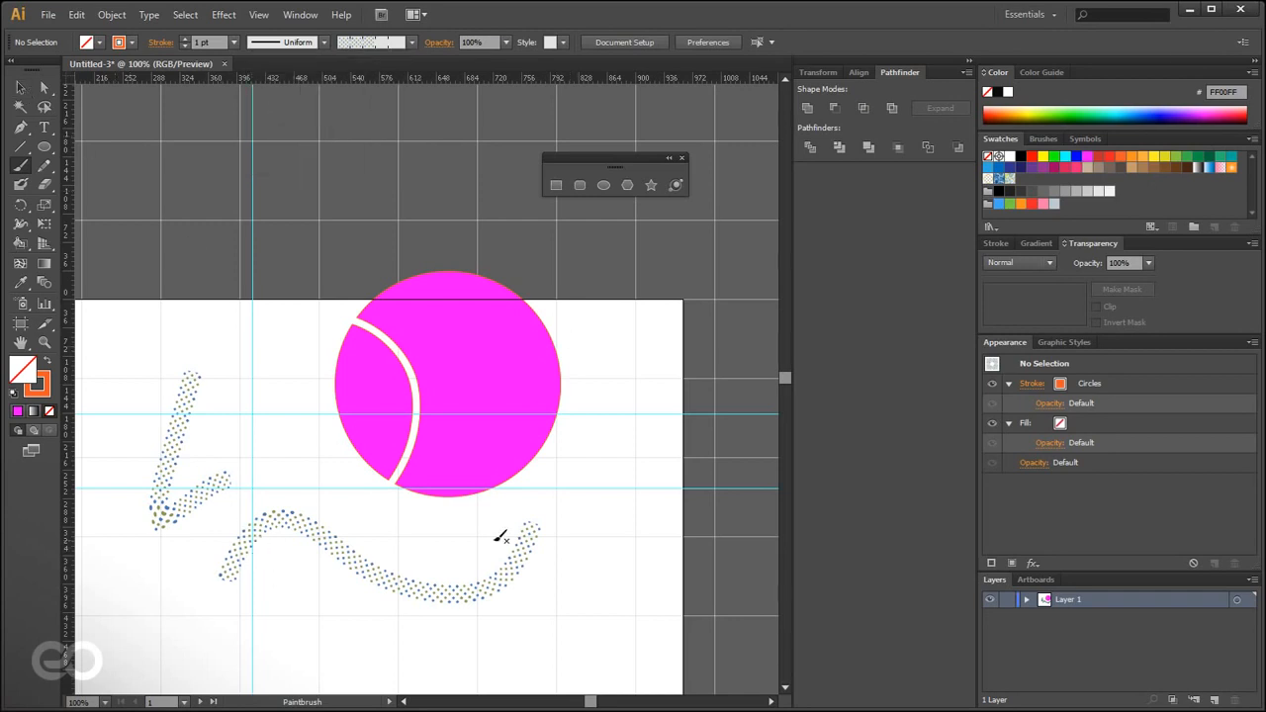
- Switch to the Painting workspace and review the brush library categories without opening one
{"action": "left_click", "coordinate": [1050, 16]}
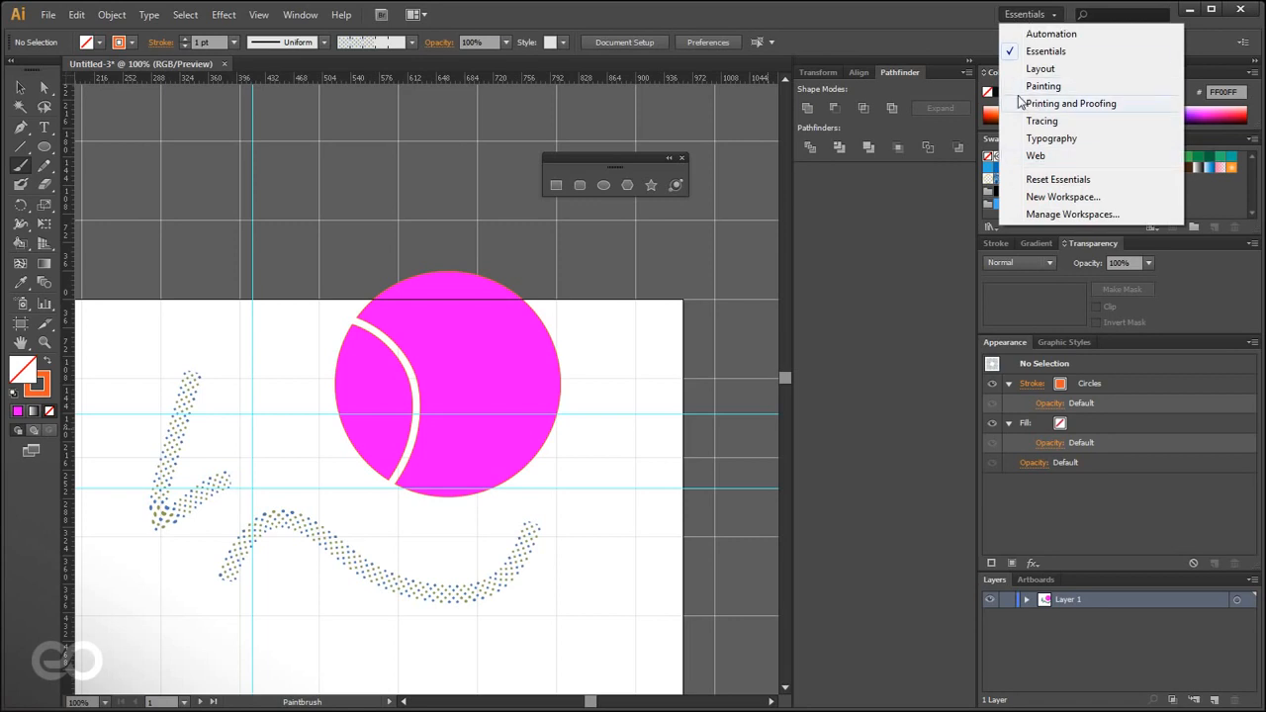
{"action": "left_click", "coordinate": [1043, 86]}
{"action": "mouse_move", "coordinate": [1250, 487]}
{"action": "left_mouse_down"}
{"action": "mouse_move", "coordinate": [1248, 466]}
{"action": "mouse_move", "coordinate": [1248, 542]}
{"action": "left_mouse_up"}
{"action": "left_click", "coordinate": [1252, 418]}
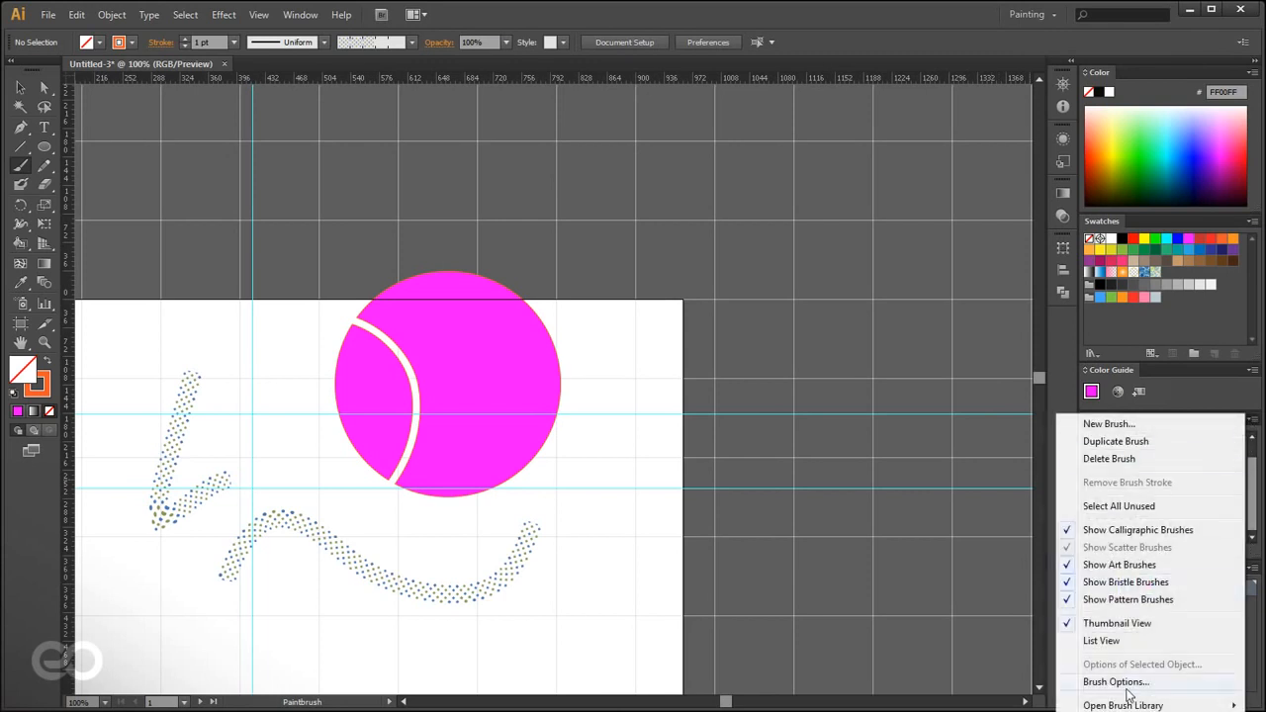
{"action": "mouse_move", "coordinate": [1116, 706]}
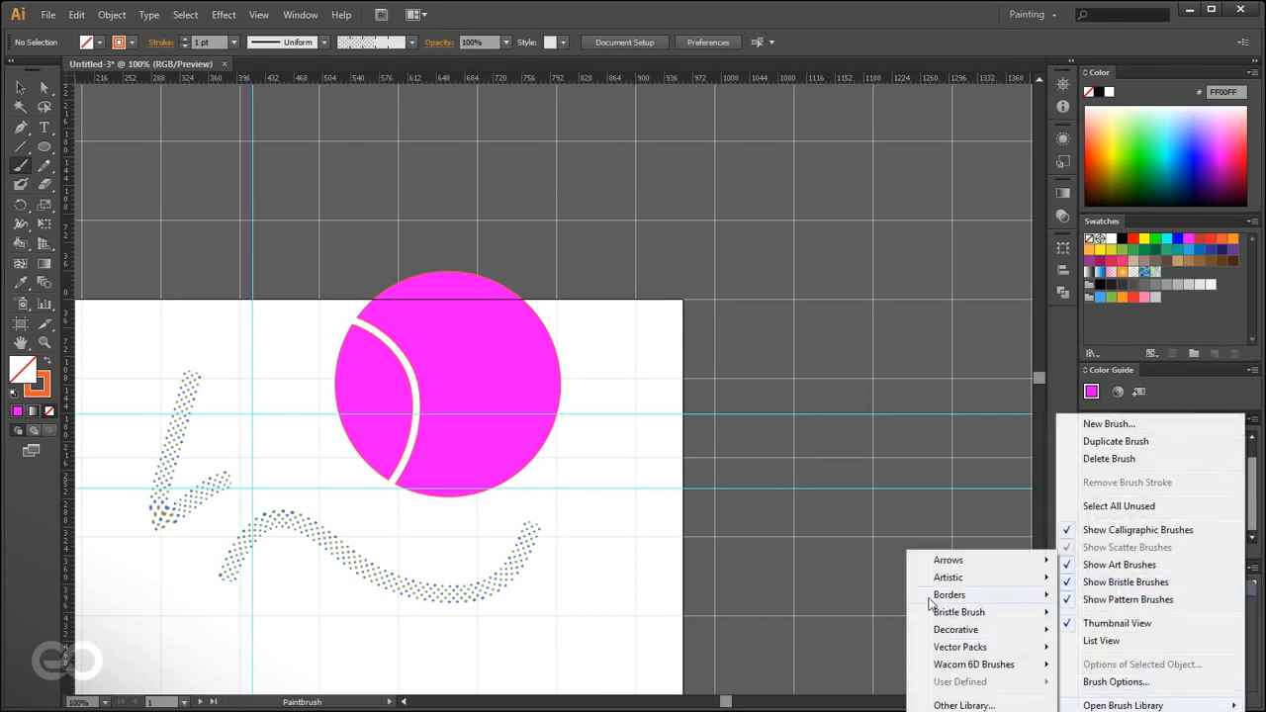
{"action": "left_click", "coordinate": [625, 461]}
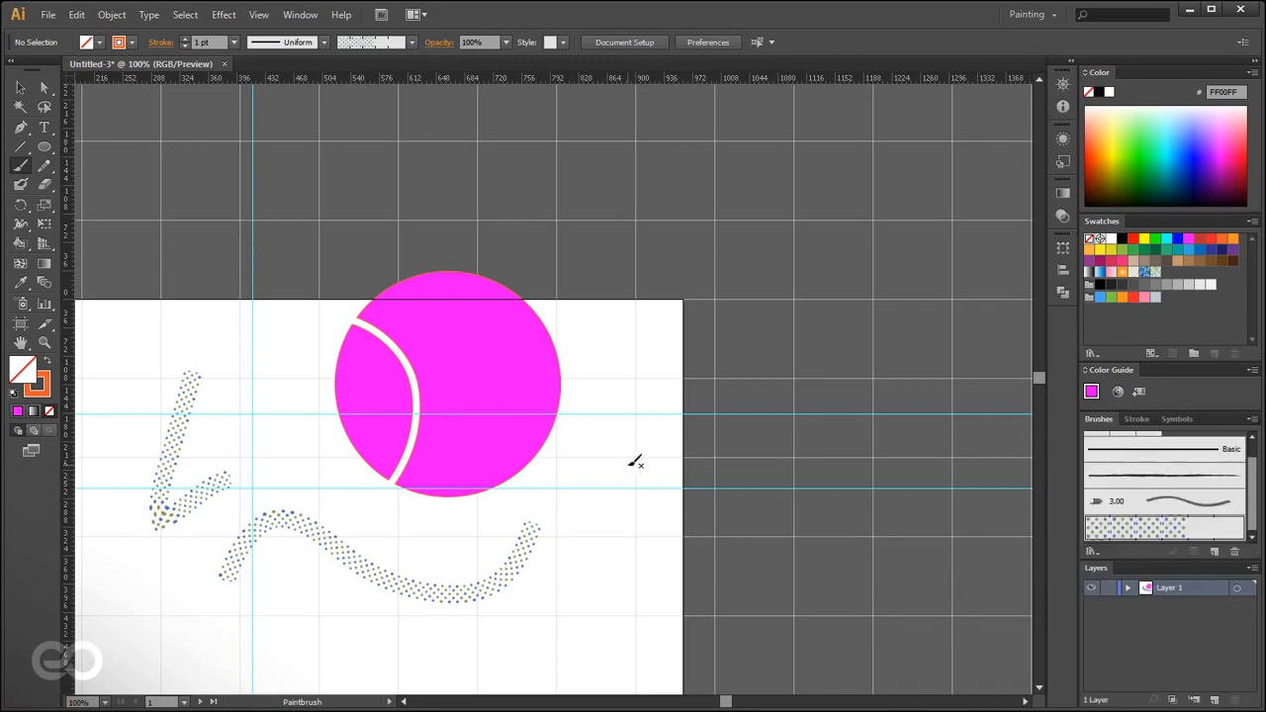
- Undo a trial Paintbrush stroke curving around the magenta circle, and display the variants of the Line Segment tool
{"action": "left_click_drag", "start_coordinate": [265, 623], "coordinate": [544, 307]}
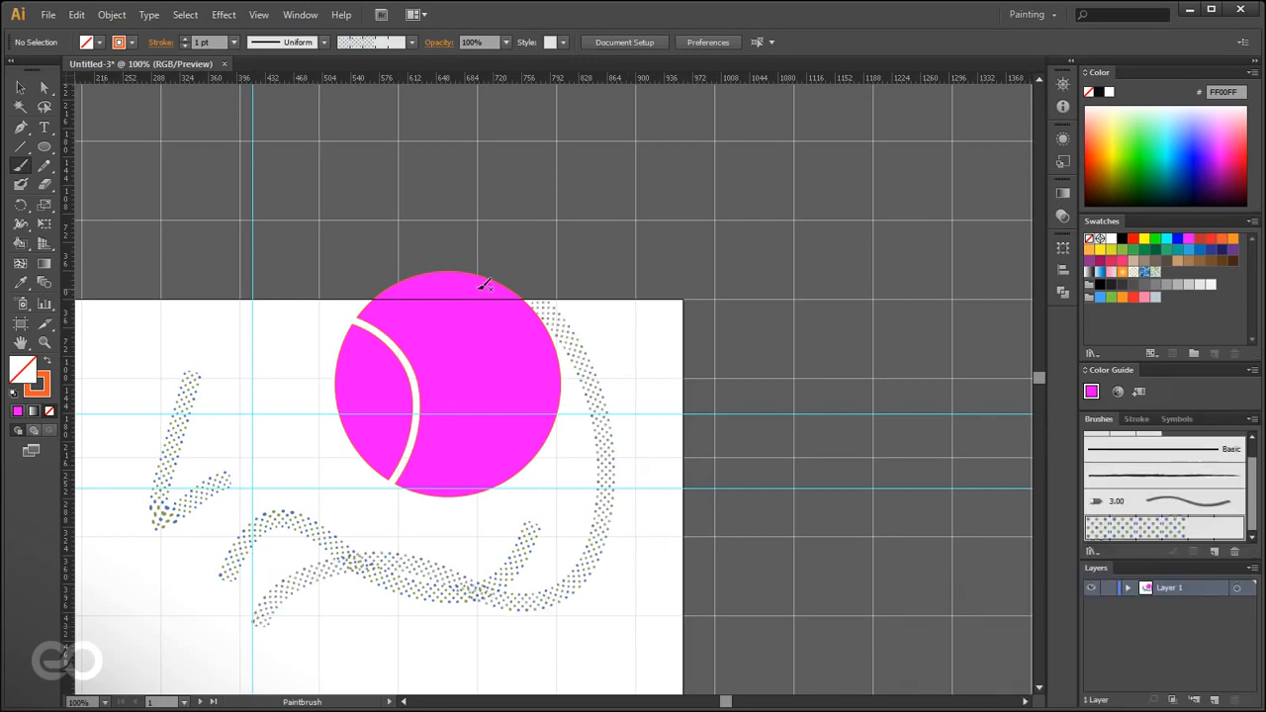
{"action": "key", "text": "ctrl+z"}
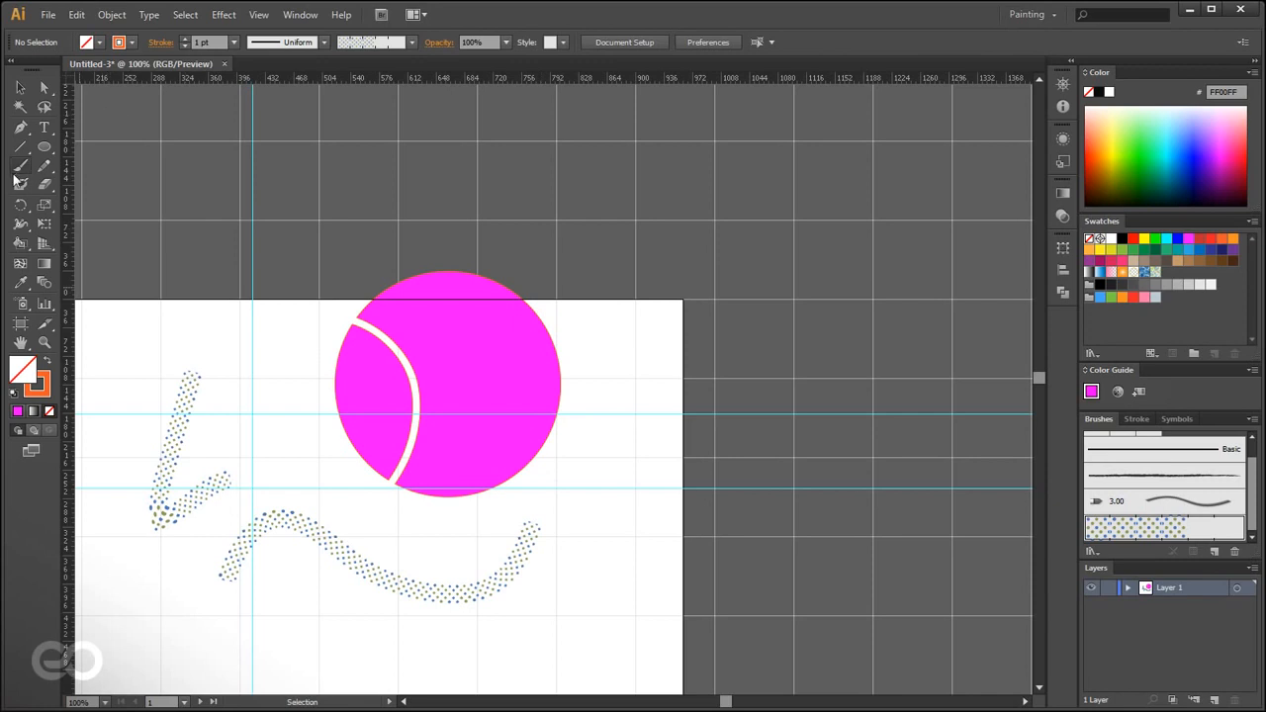
{"action": "left_click", "coordinate": [18, 150]}
{"action": "left_click", "coordinate": [20, 155]}
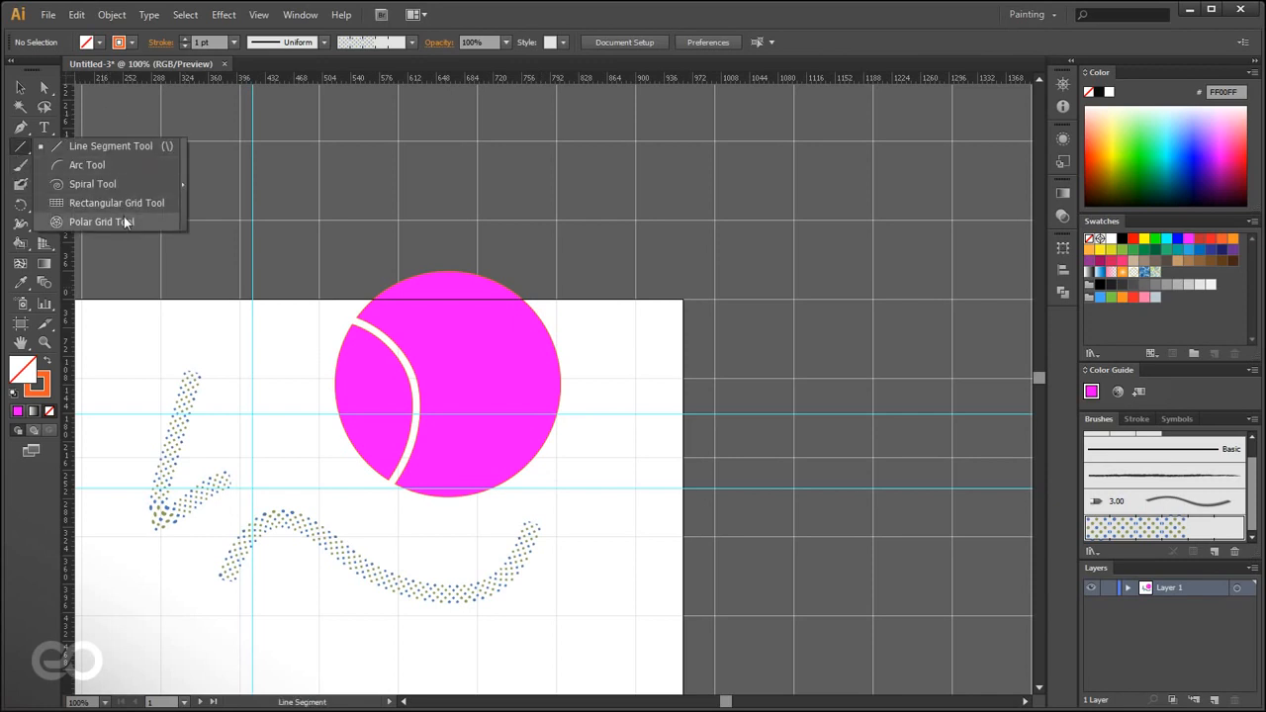
{"action": "left_click", "coordinate": [20, 87]}
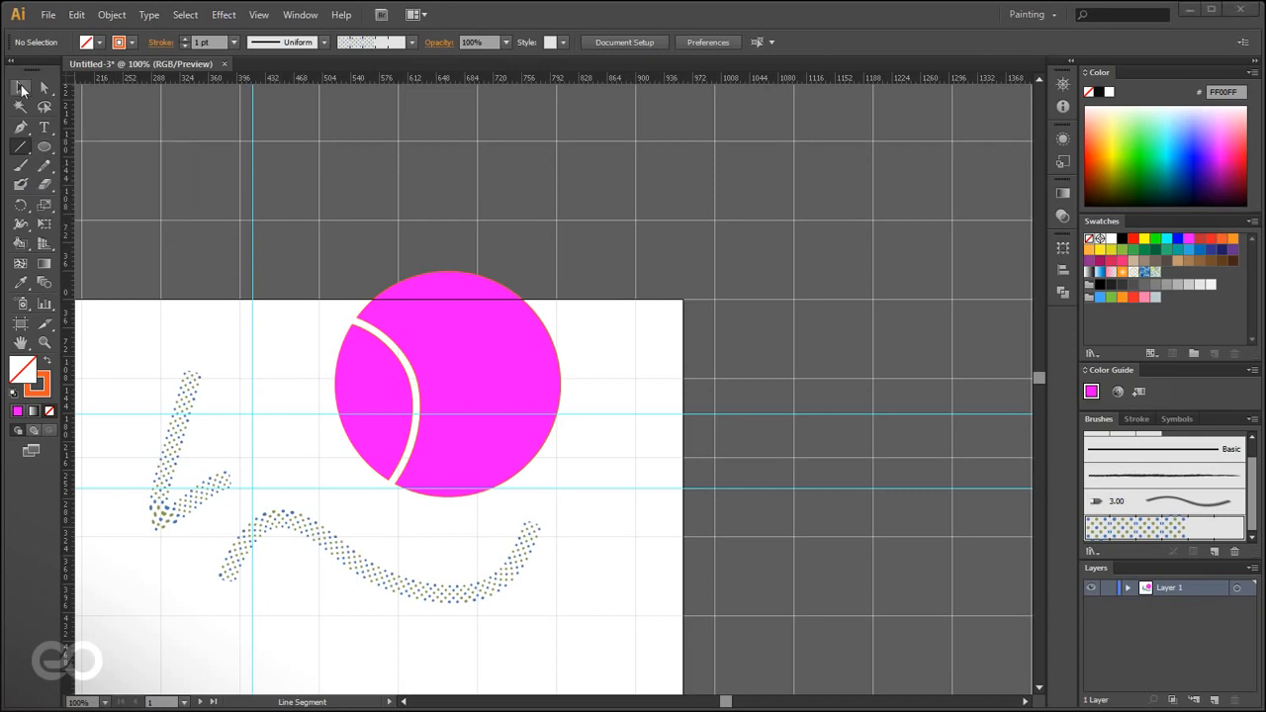
- Move the larger piece of the erased circle to the left part of the artboard
{"action": "left_click_drag", "start_coordinate": [345, 577], "coordinate": [692, 431]}
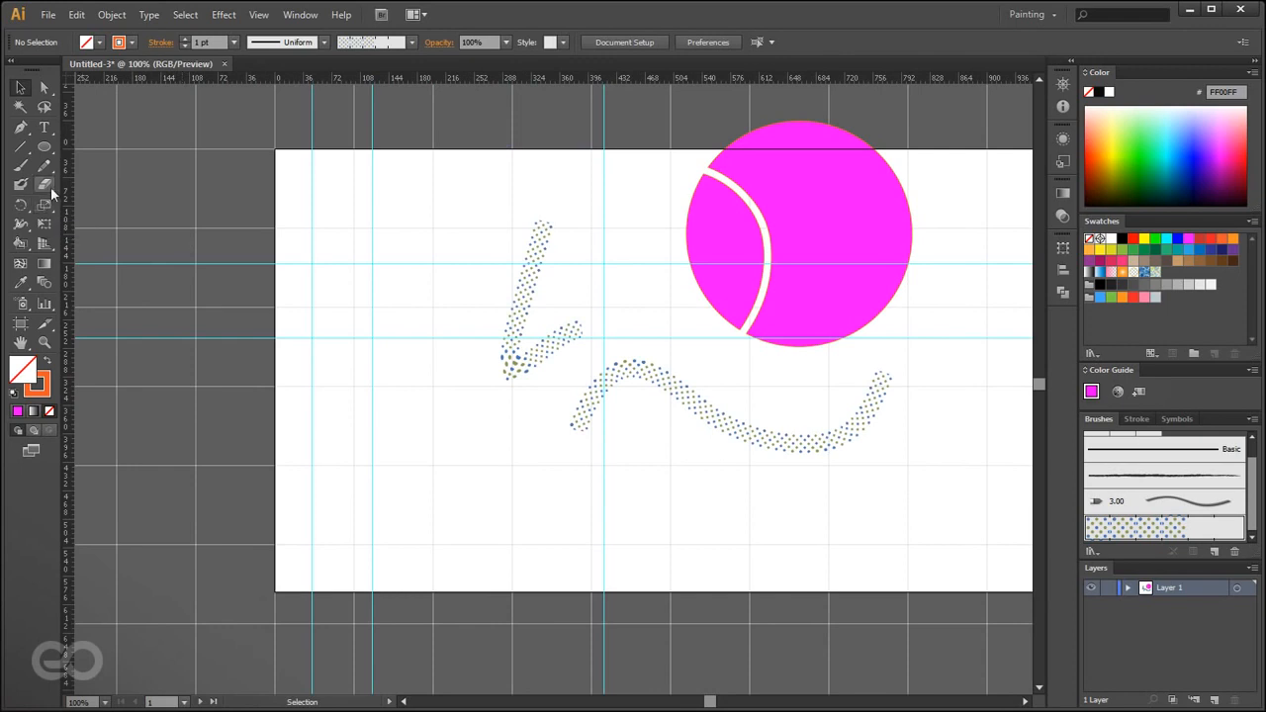
{"action": "left_click", "coordinate": [857, 250]}
{"action": "left_click_drag", "start_coordinate": [856, 249], "coordinate": [406, 405]}
- Try enlarging and rotating the moved piece with its bounding box, and undo the transformations
{"action": "left_click_drag", "start_coordinate": [448, 503], "coordinate": [570, 436]}
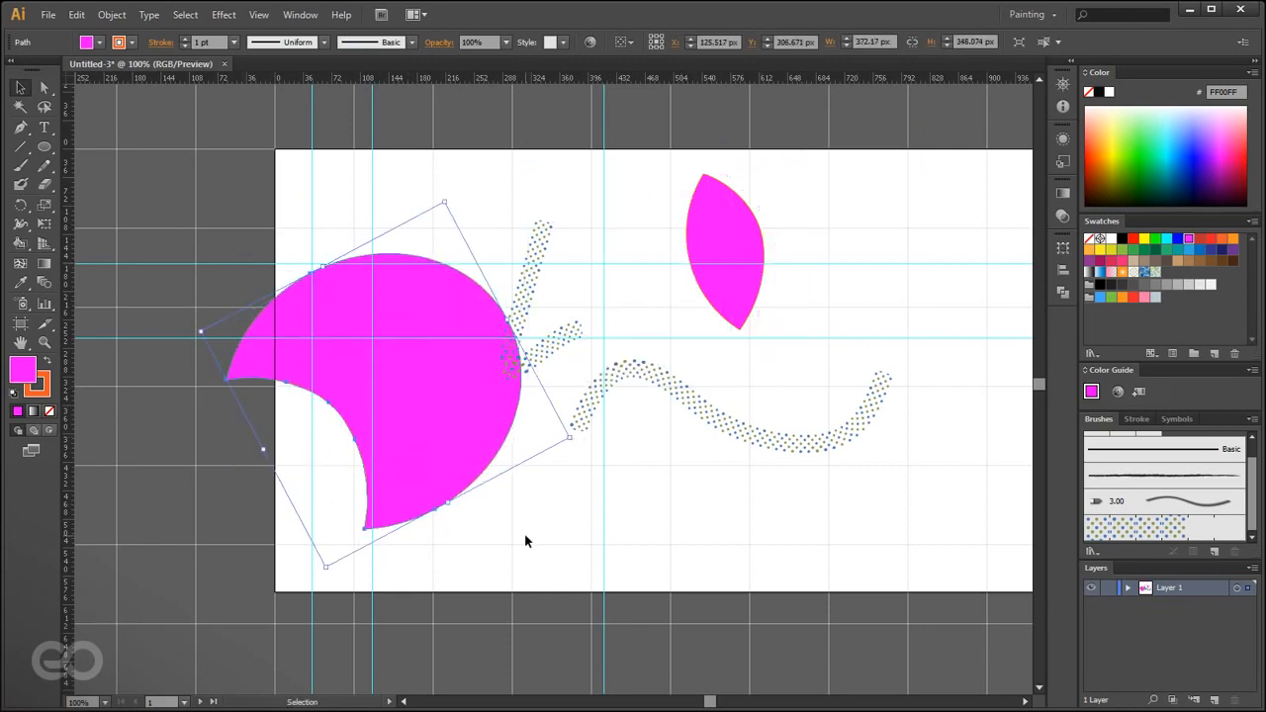
{"action": "key", "text": "ctrl+z"}
{"action": "key", "text": "ctrl+z"}
- Rotate the magenta crescent freely around its default centre with the Rotate tool
{"action": "left_click_drag", "start_coordinate": [339, 393], "coordinate": [394, 311]}
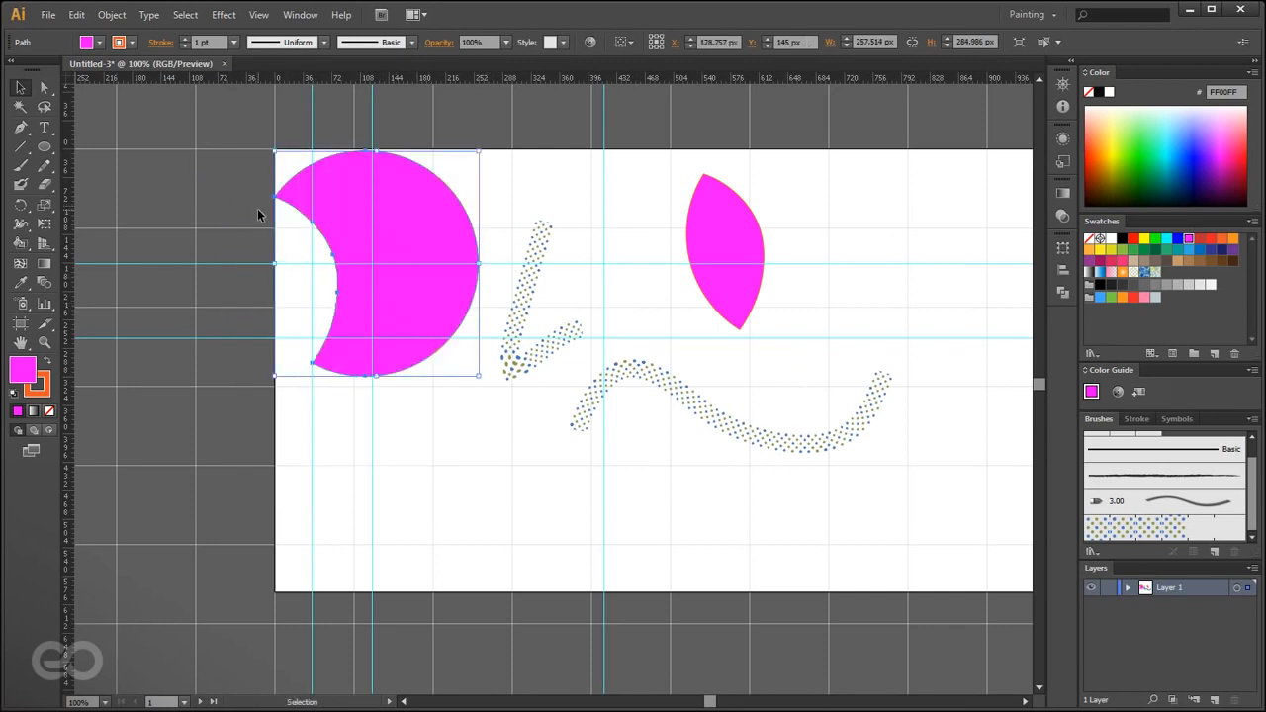
{"action": "left_click", "coordinate": [22, 206]}
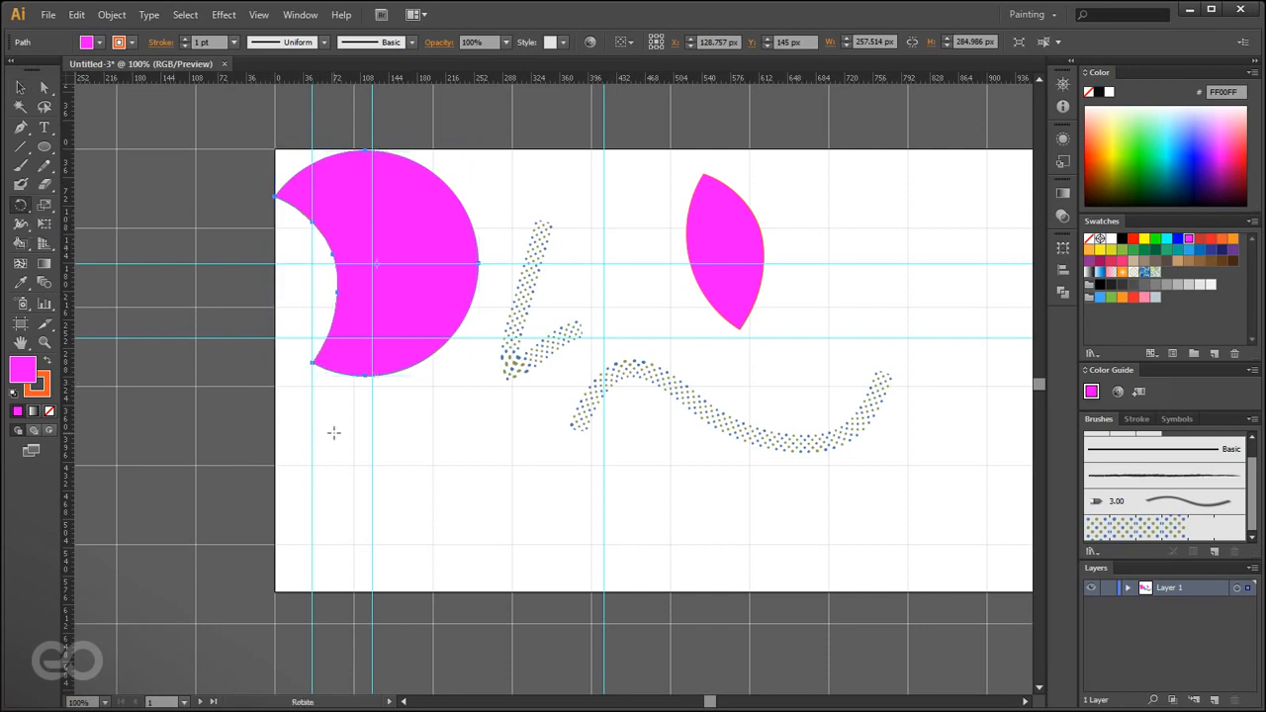
{"action": "left_click_drag", "start_coordinate": [444, 567], "coordinate": [756, 213]}
{"action": "left_click_drag", "start_coordinate": [663, 604], "coordinate": [215, 476]}
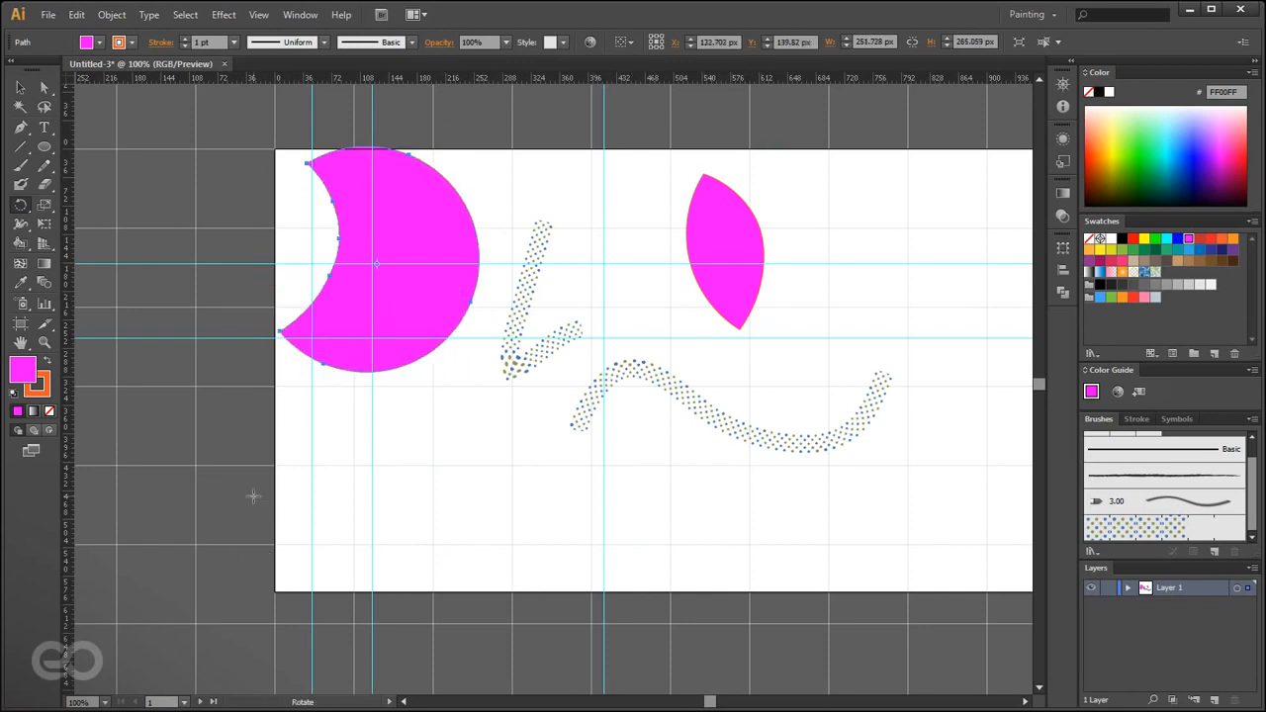
- Deselect the crescent and enable Simulate Colored Paper in the document setup
{"action": "scroll", "coordinate": [441, 502], "scroll_direction": "down", "scroll_amount": 2}
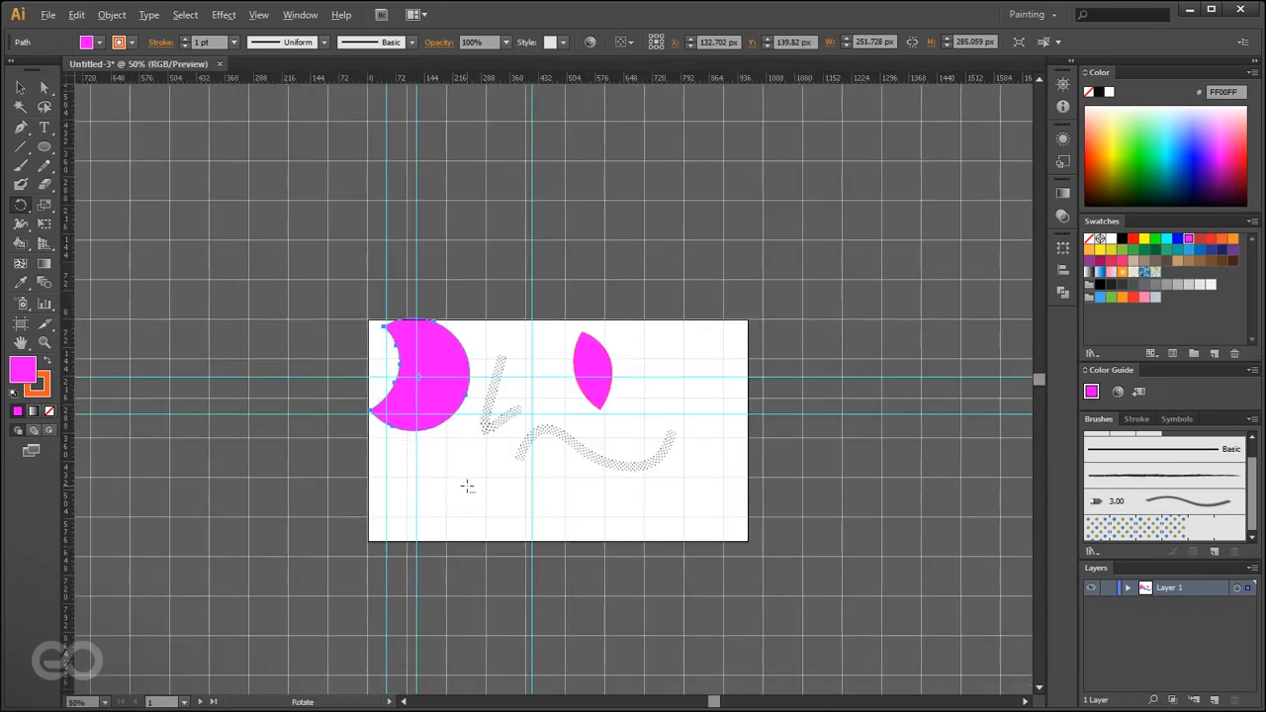
{"action": "left_click", "coordinate": [21, 88]}
{"action": "left_click", "coordinate": [660, 179]}
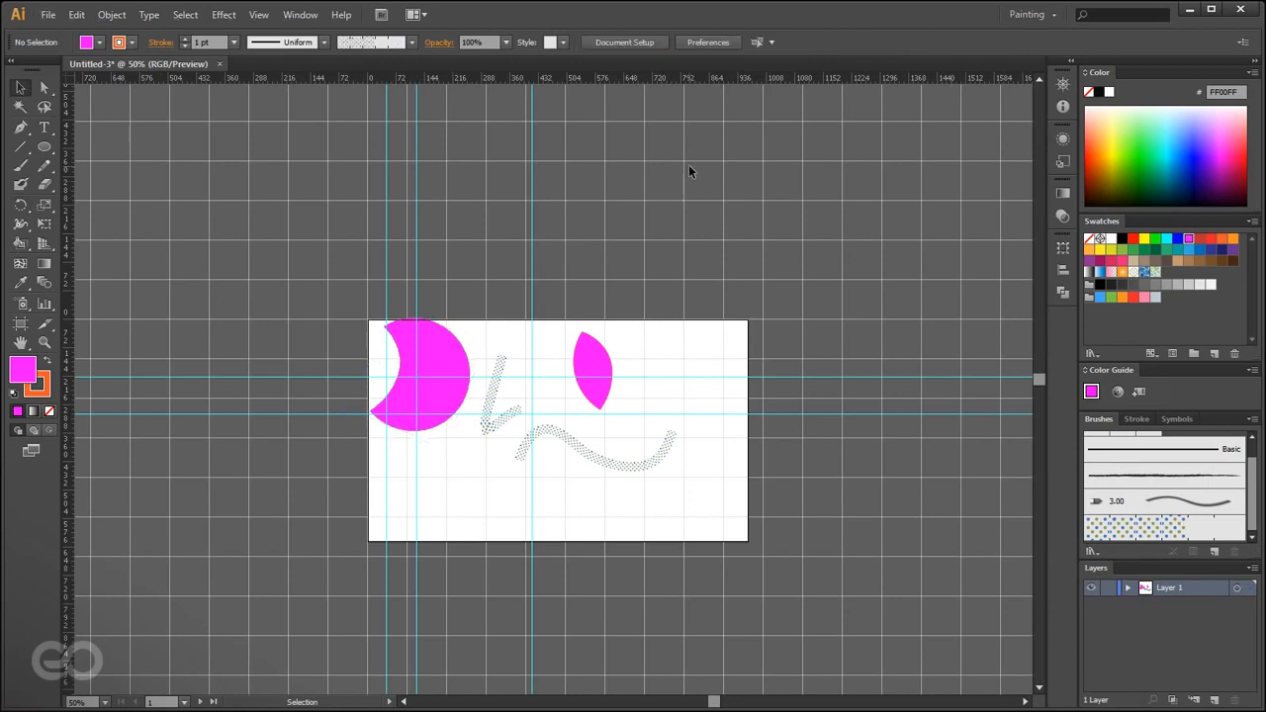
{"action": "left_click", "coordinate": [624, 42]}
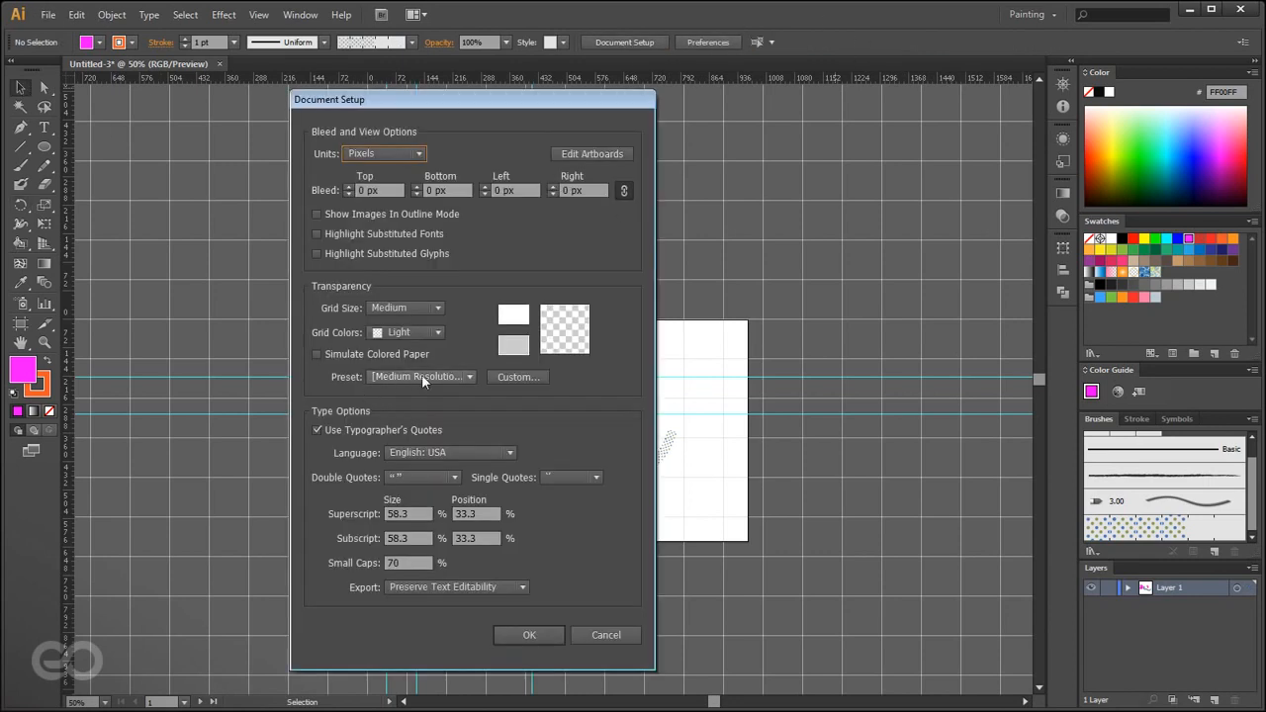
{"action": "left_click", "coordinate": [352, 357]}
{"action": "left_click", "coordinate": [521, 639]}
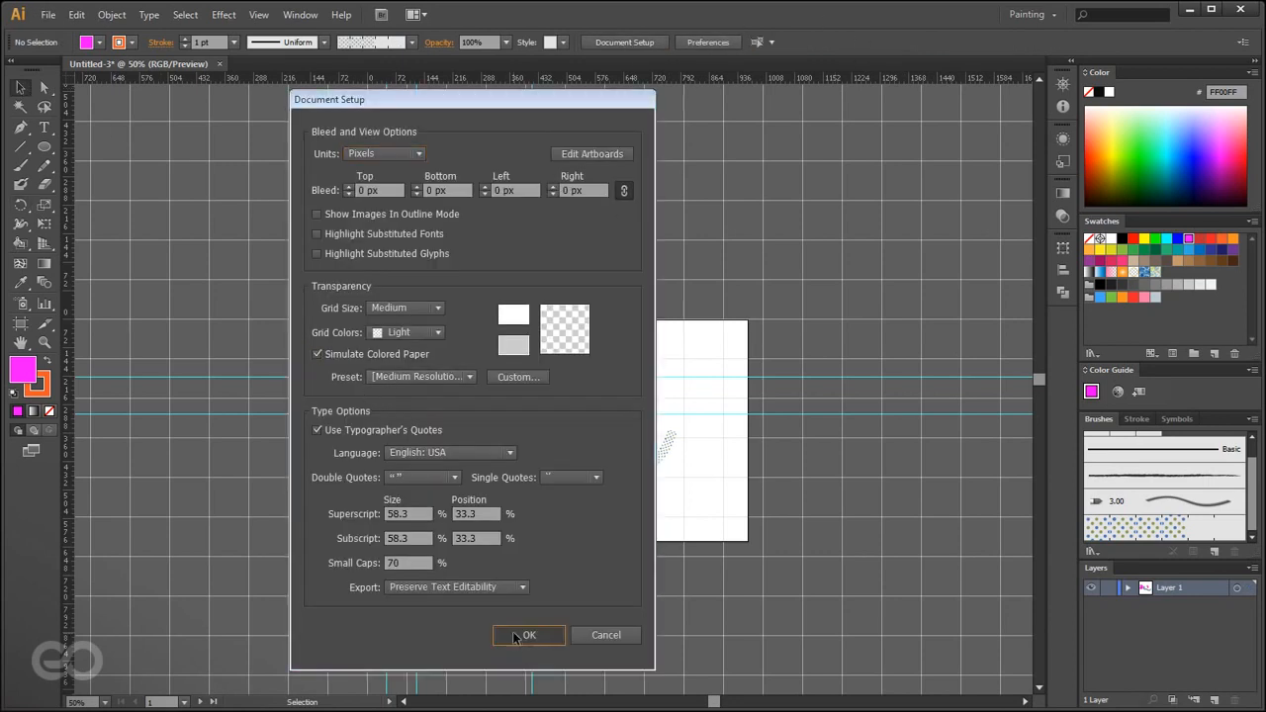
{"action": "scroll", "coordinate": [433, 396], "scroll_direction": "up", "scroll_amount": 1}
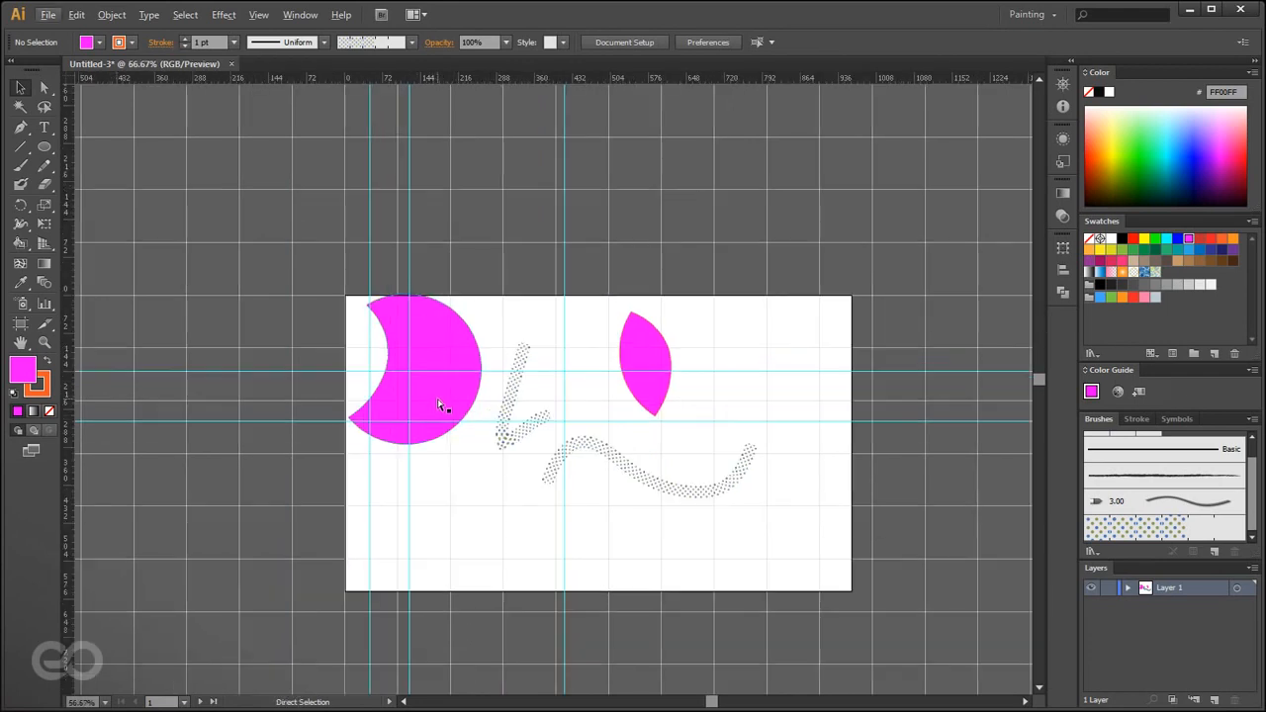
{"action": "key", "text": "ctrl+y"}
{"action": "key", "text": "ctrl+y"}
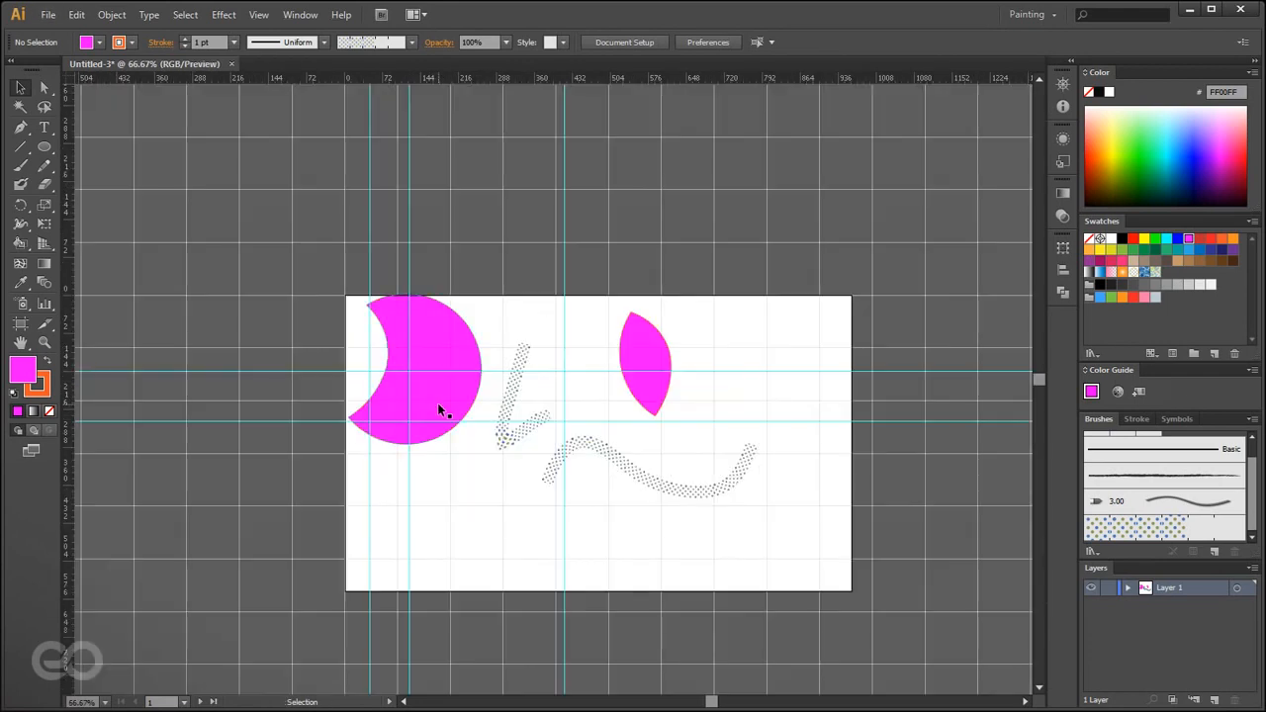
{"action": "key", "text": "ctrl+z"}
{"action": "key", "text": "ctrl+z"}
- Delete the blue and teal circles that overlap the artboard's left edge
{"action": "key", "text": "v"}
{"action": "left_click", "coordinate": [204, 385]}
{"action": "scroll", "coordinate": [230, 370], "scroll_direction": "up", "scroll_amount": 1}
{"action": "left_click", "coordinate": [410, 483]}
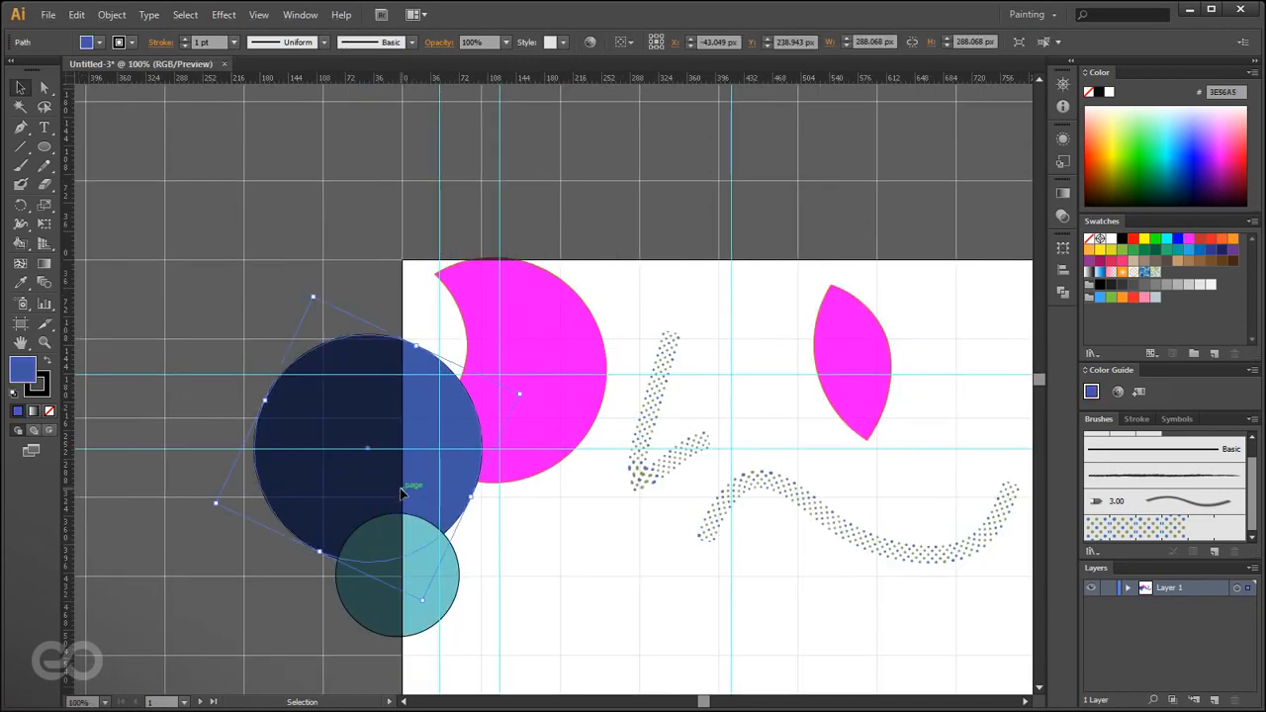
{"action": "key", "text": "Delete"}
{"action": "left_click", "coordinate": [367, 593]}
{"action": "key", "text": "Delete"}
{"action": "key", "text": "ctrl+z"}
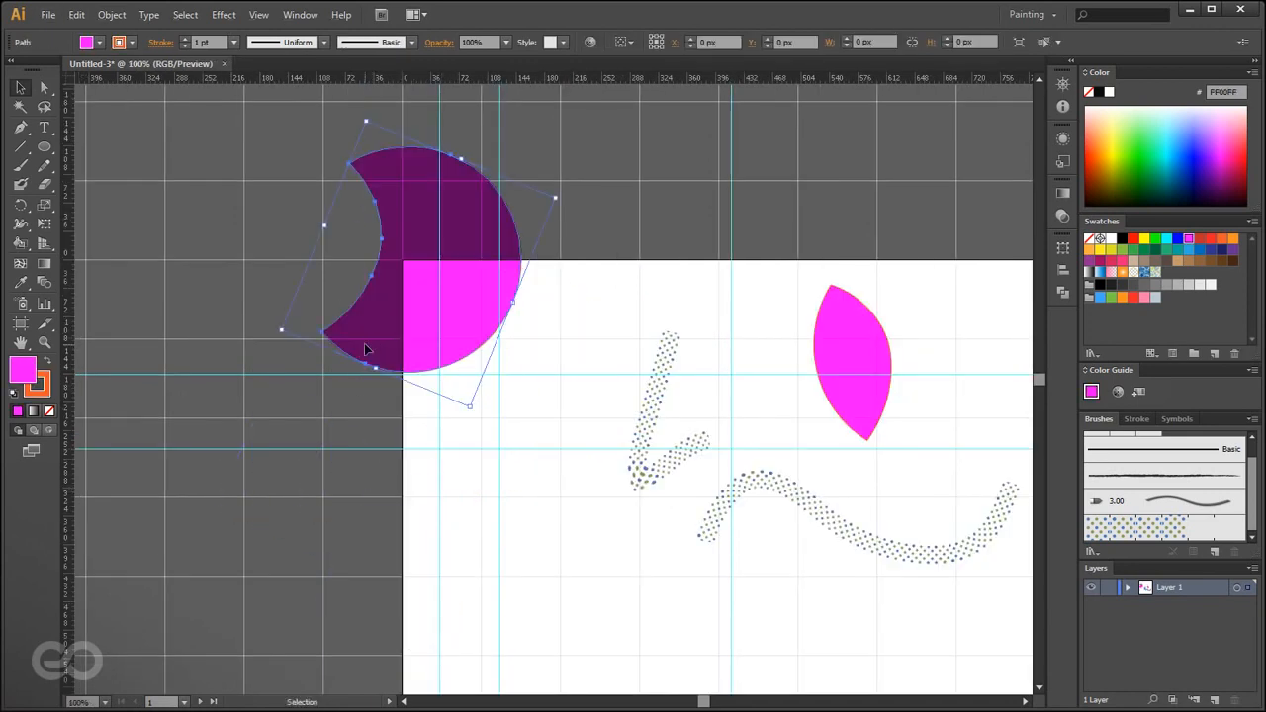
- Move the crescent onto the empty canvas left of the artboard and rotate it around its centre
{"action": "left_click_drag", "start_coordinate": [441, 294], "coordinate": [206, 315]}
{"action": "key", "text": "space"}
{"action": "left_click_drag", "start_coordinate": [284, 543], "coordinate": [668, 516]}
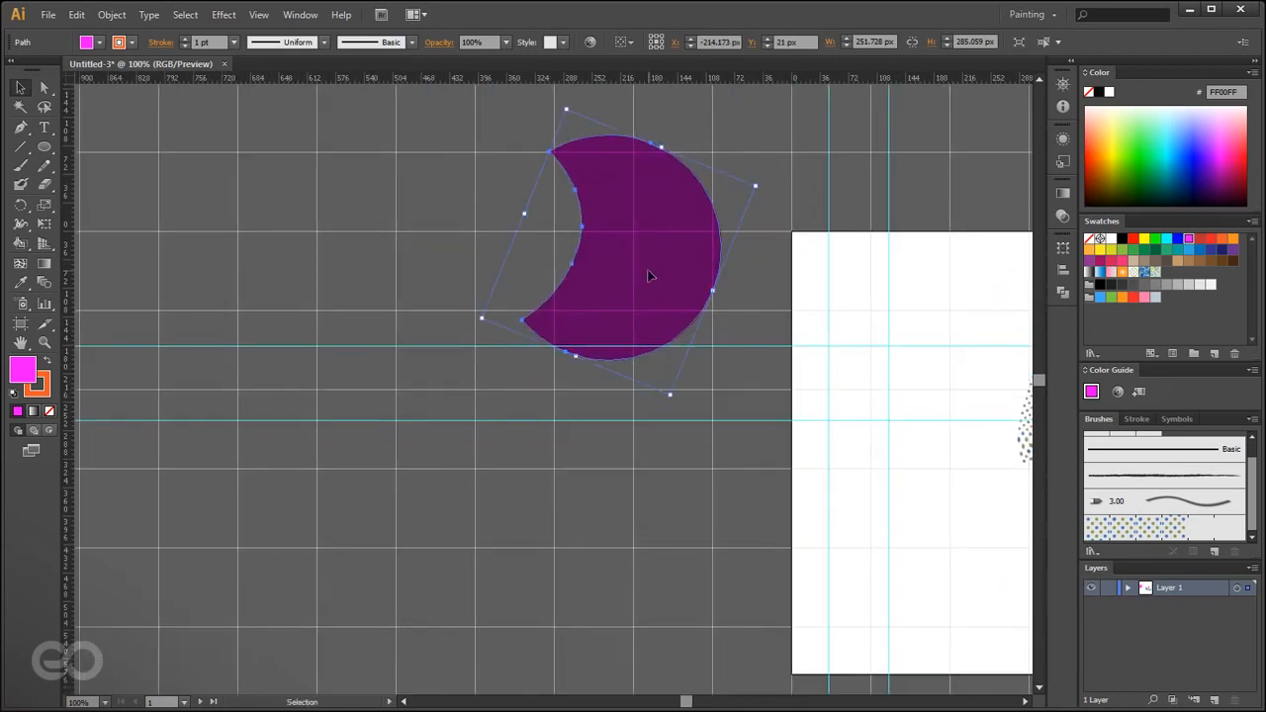
{"action": "left_click_drag", "start_coordinate": [649, 280], "coordinate": [379, 303]}
{"action": "key", "text": "r"}
{"action": "left_click_drag", "start_coordinate": [386, 557], "coordinate": [610, 439]}
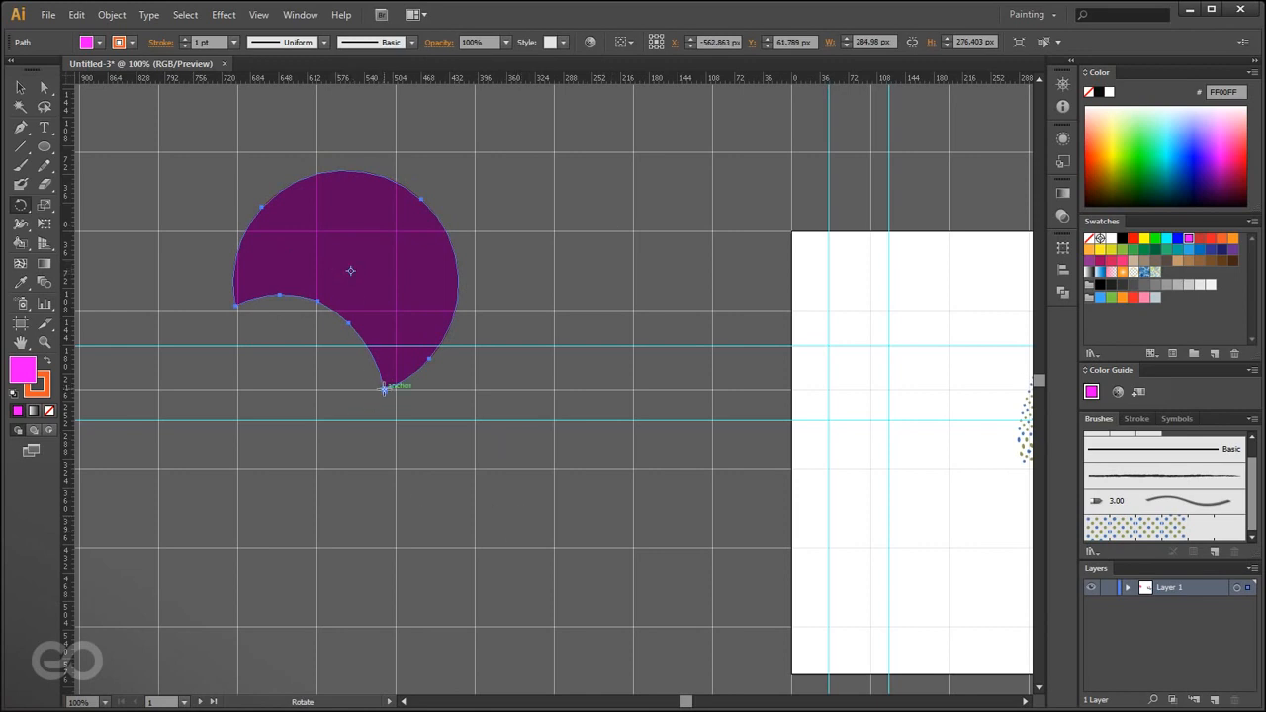
- Place the rotation pivot on the anchor at the crescent's lower tip and rotate the crescent freely around it
{"action": "key", "text": "alt"}
{"action": "scroll", "coordinate": [350, 271], "scroll_direction": "up", "scroll_amount": 2}
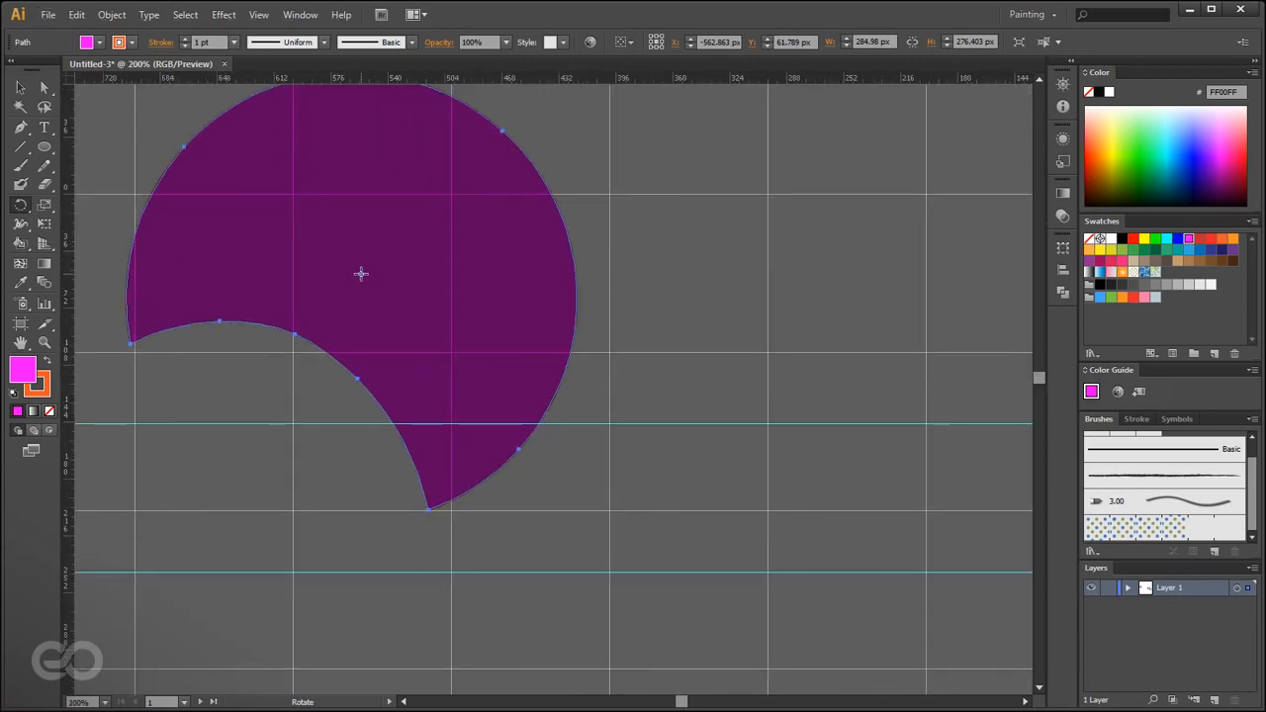
{"action": "left_click", "coordinate": [429, 511]}
{"action": "left_click", "coordinate": [258, 15]}
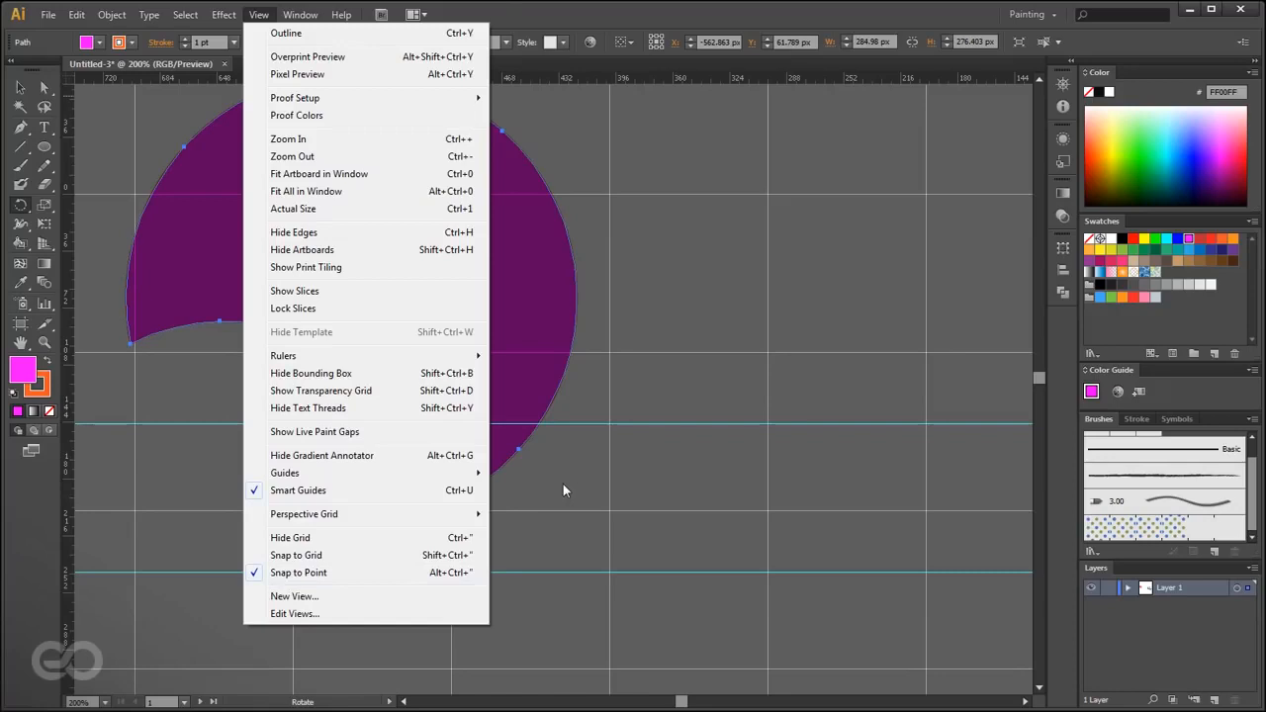
{"action": "key", "text": "Escape"}
{"action": "left_click", "coordinate": [430, 514]}
{"action": "key", "text": "ctrl+minus"}
{"action": "left_click_drag", "start_coordinate": [346, 587], "coordinate": [529, 327]}
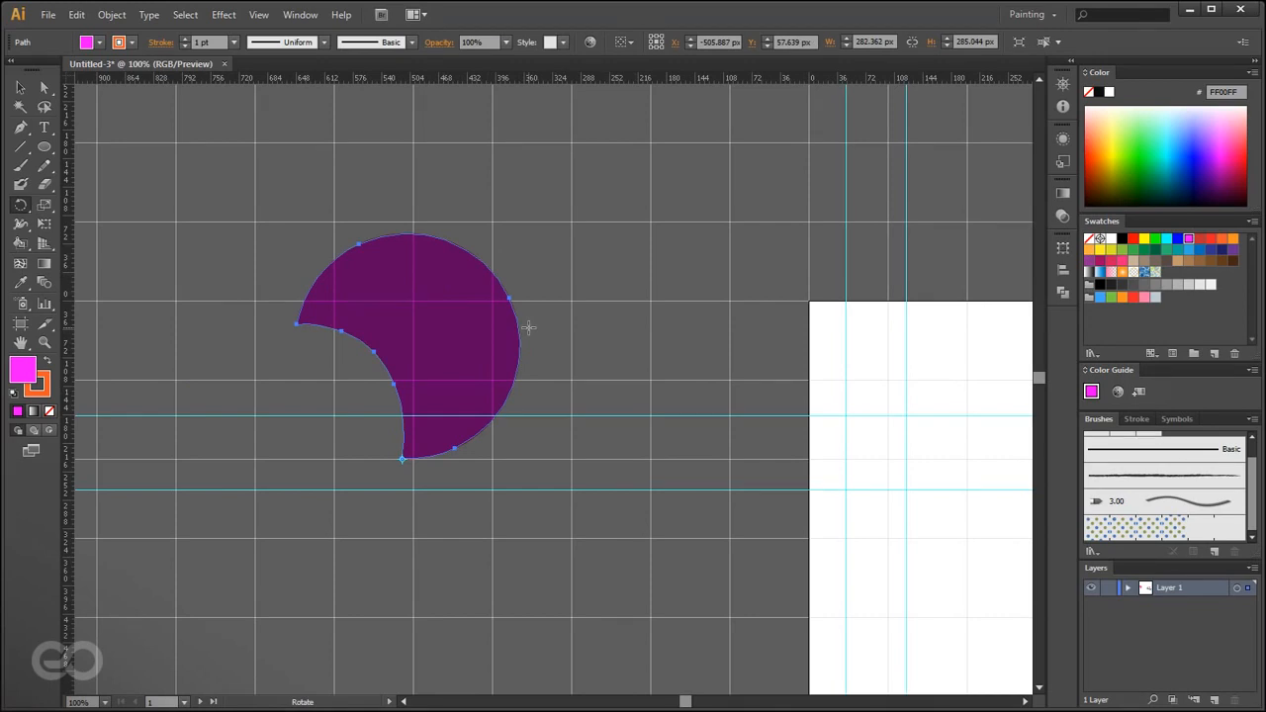
{"action": "left_click_drag", "start_coordinate": [508, 473], "coordinate": [594, 552]}
{"action": "left_click_drag", "start_coordinate": [565, 679], "coordinate": [498, 249]}
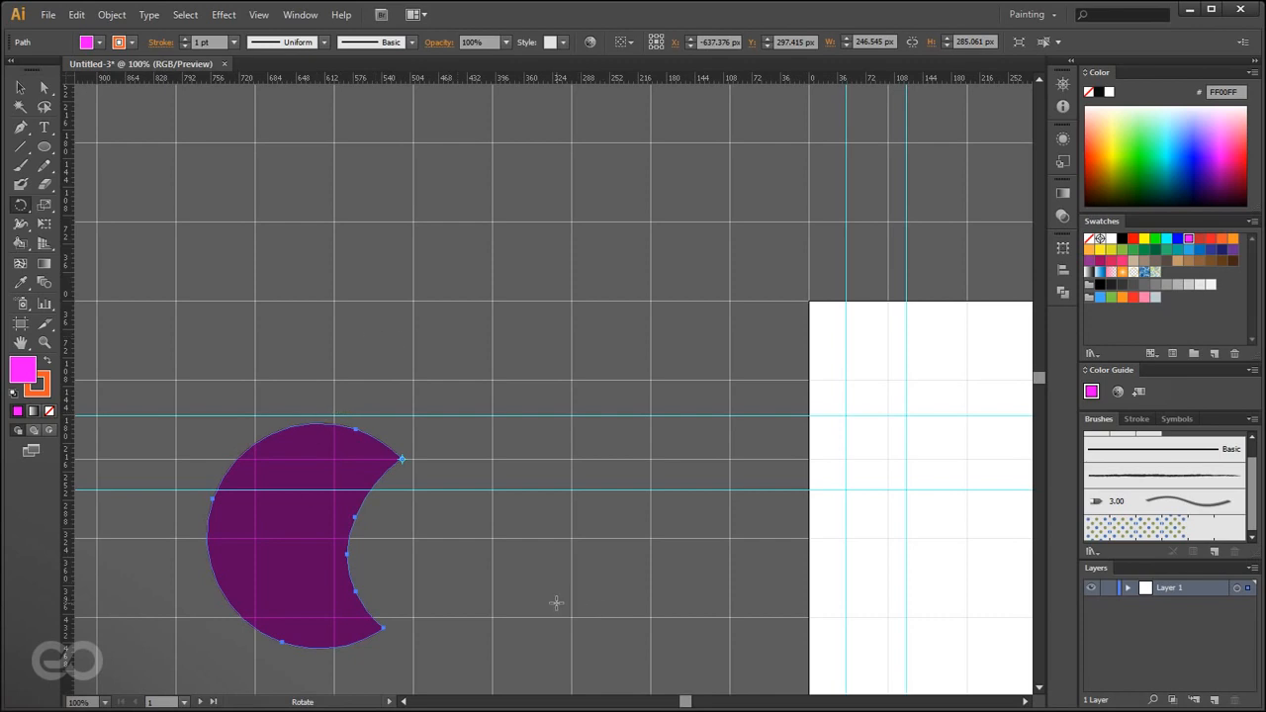
- Try a 135° rotation about the crescent's tip with the preview, and create a copy rotated by a small angle instead
{"action": "left_click", "coordinate": [400, 457], "text": "alt"}
{"action": "left_click_drag", "start_coordinate": [183, 198], "coordinate": [234, 128]}
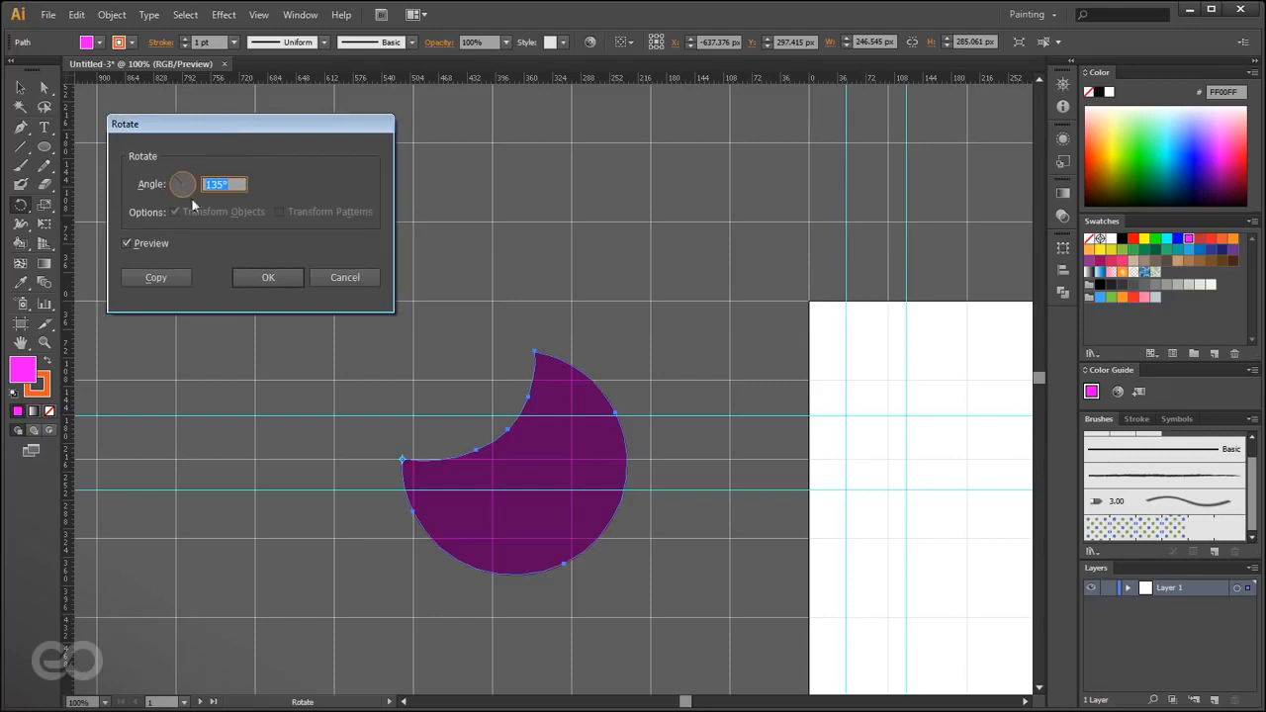
{"action": "left_click", "coordinate": [139, 247]}
{"action": "left_click", "coordinate": [140, 246]}
{"action": "left_click", "coordinate": [140, 246]}
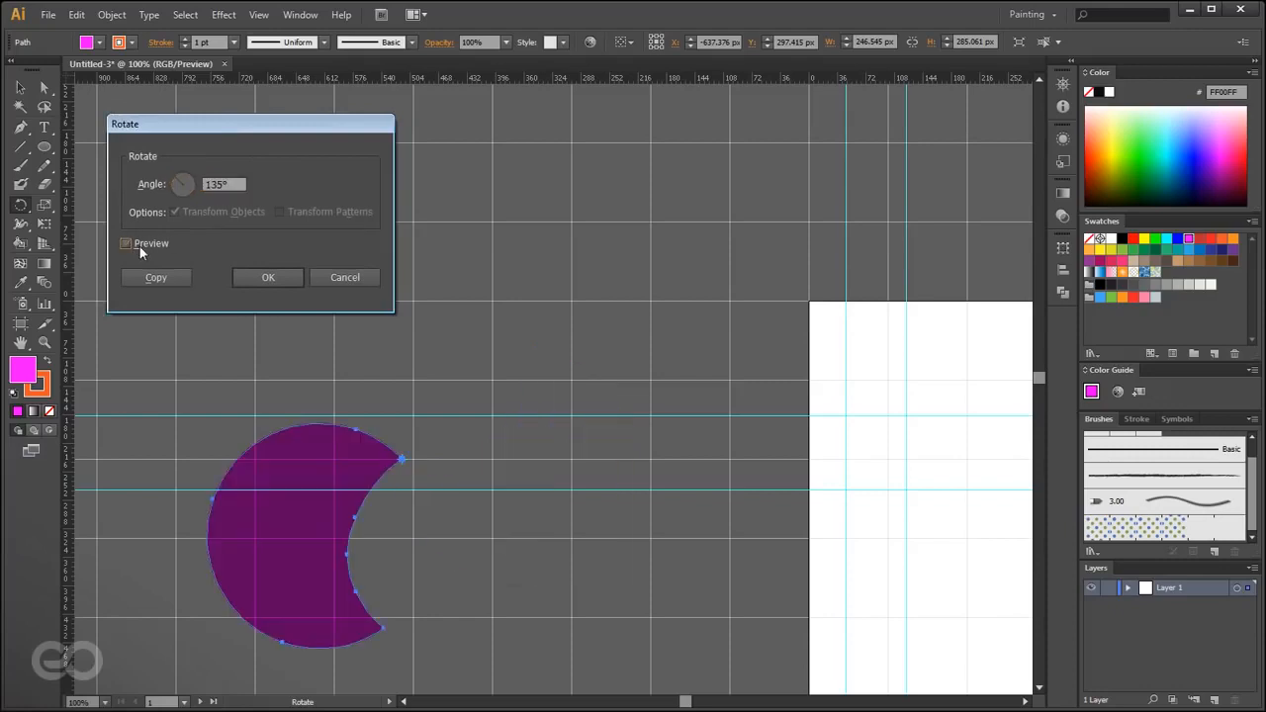
{"action": "left_click", "coordinate": [223, 184]}
{"action": "left_click", "coordinate": [157, 279]}
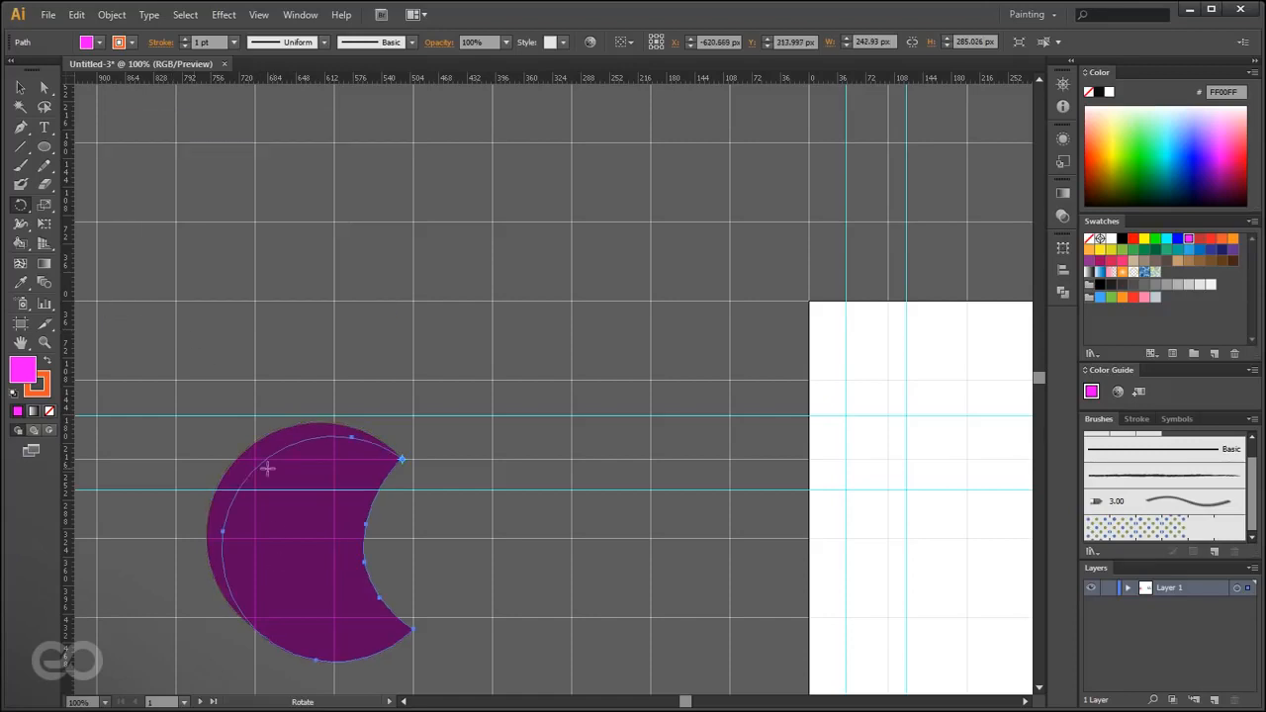
- Select the rotated crescent copy and apply Transform Again to it once
{"action": "key", "text": "v"}
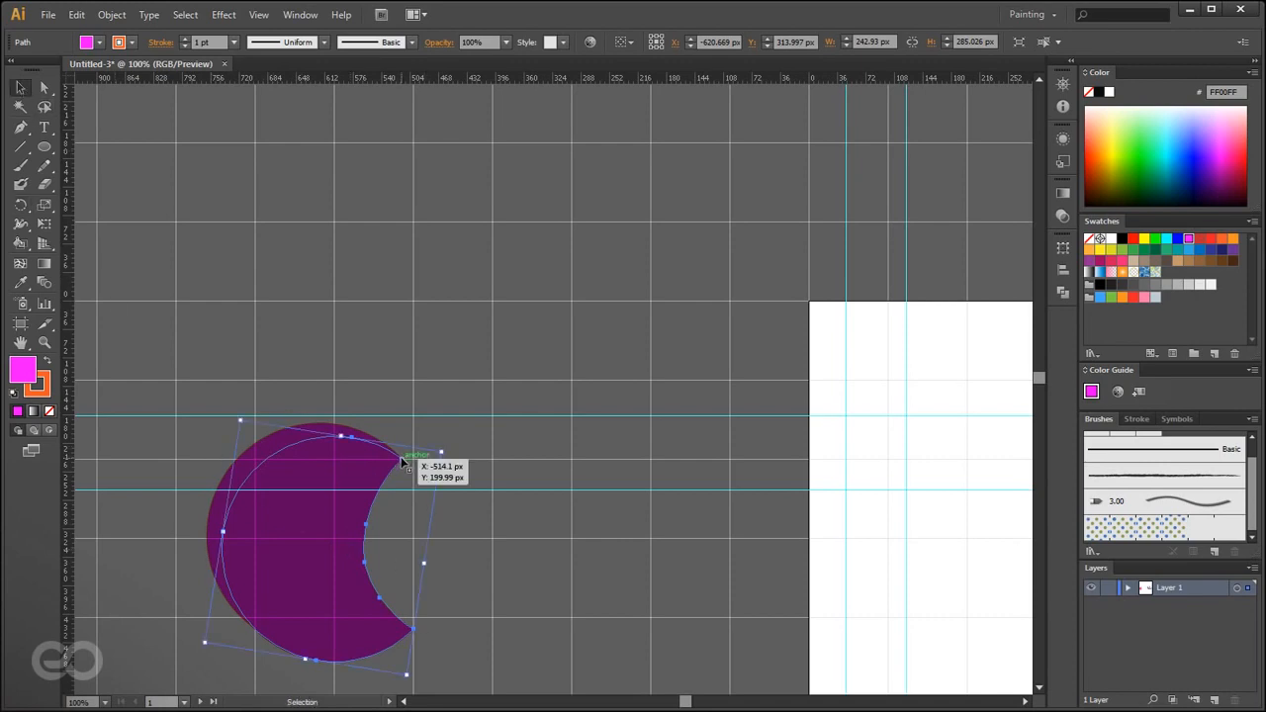
{"action": "left_click", "coordinate": [471, 587]}
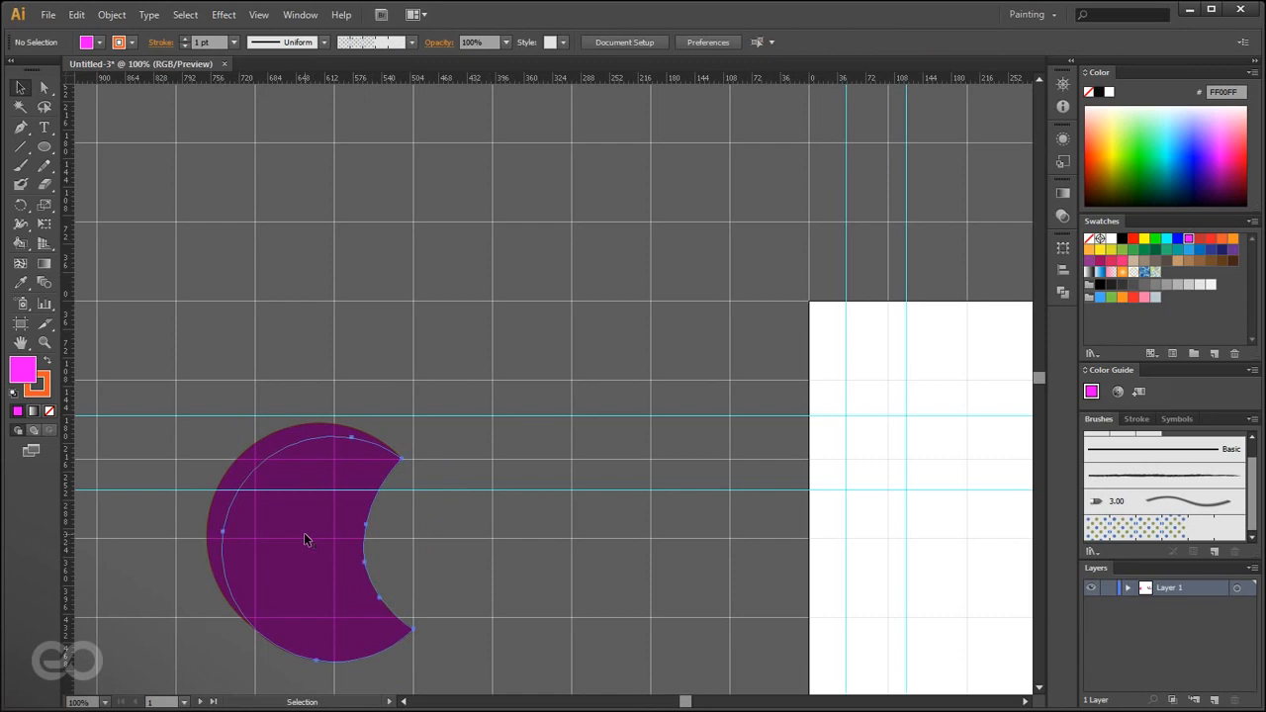
{"action": "left_click", "coordinate": [306, 540]}
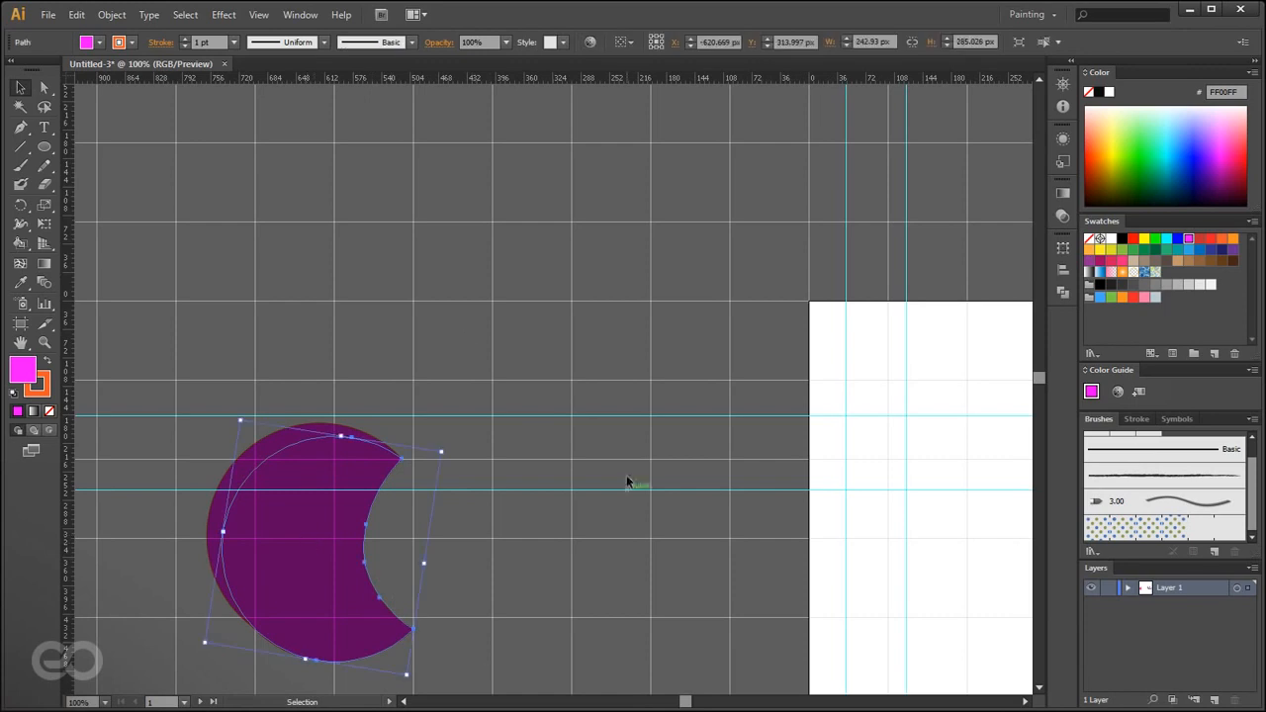
{"action": "right_click", "coordinate": [306, 463]}
{"action": "mouse_move", "coordinate": [376, 679]}
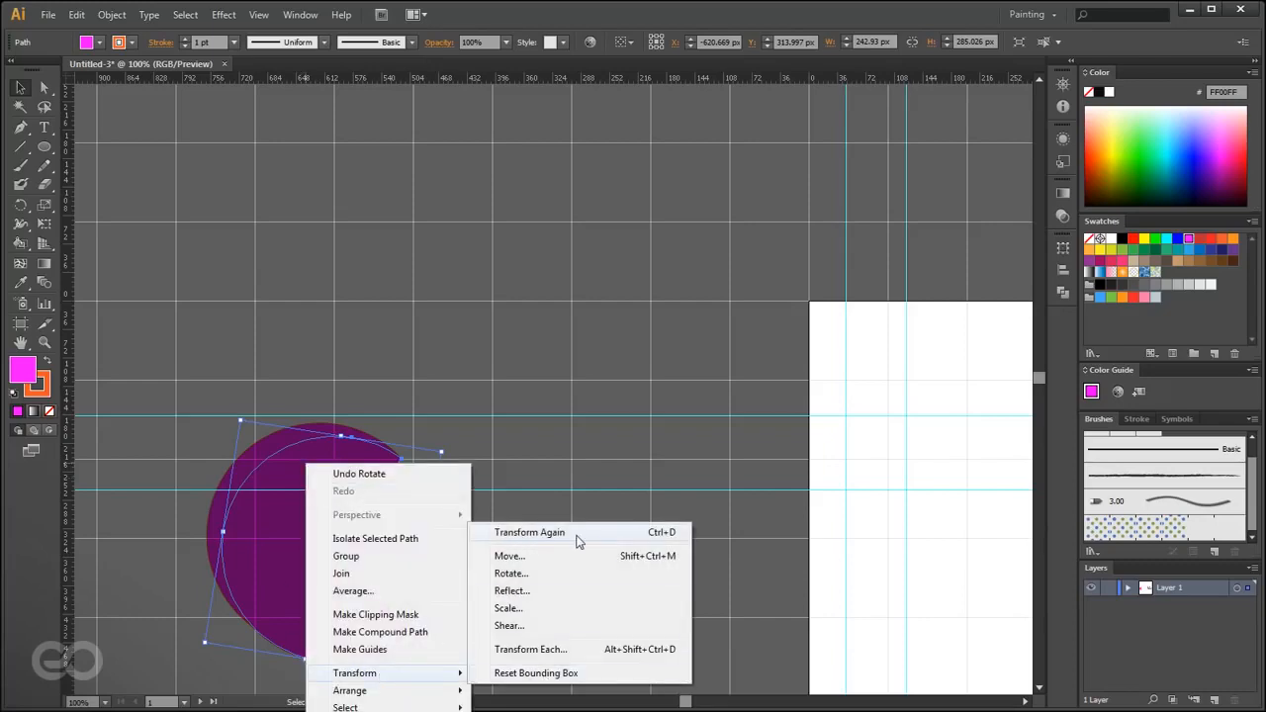
{"action": "left_click", "coordinate": [670, 534]}
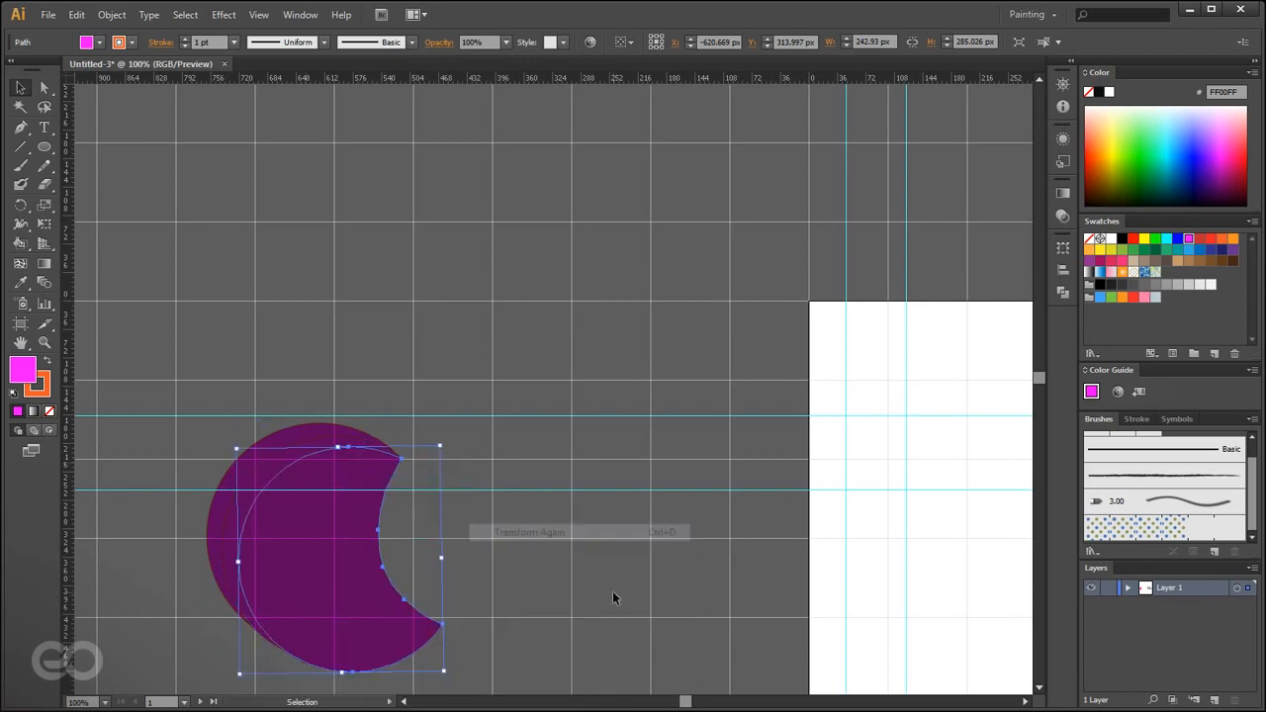
- Repeat the rotated copying with Transform Again until the crescents fan out almost completely around the shared tip
{"action": "key", "text": "a"}
{"action": "key", "text": "ctrl+d"}
{"action": "key", "text": "ctrl+d"}
{"action": "key", "text": "ctrl+d"}
{"action": "key", "text": "ctrl+d"}
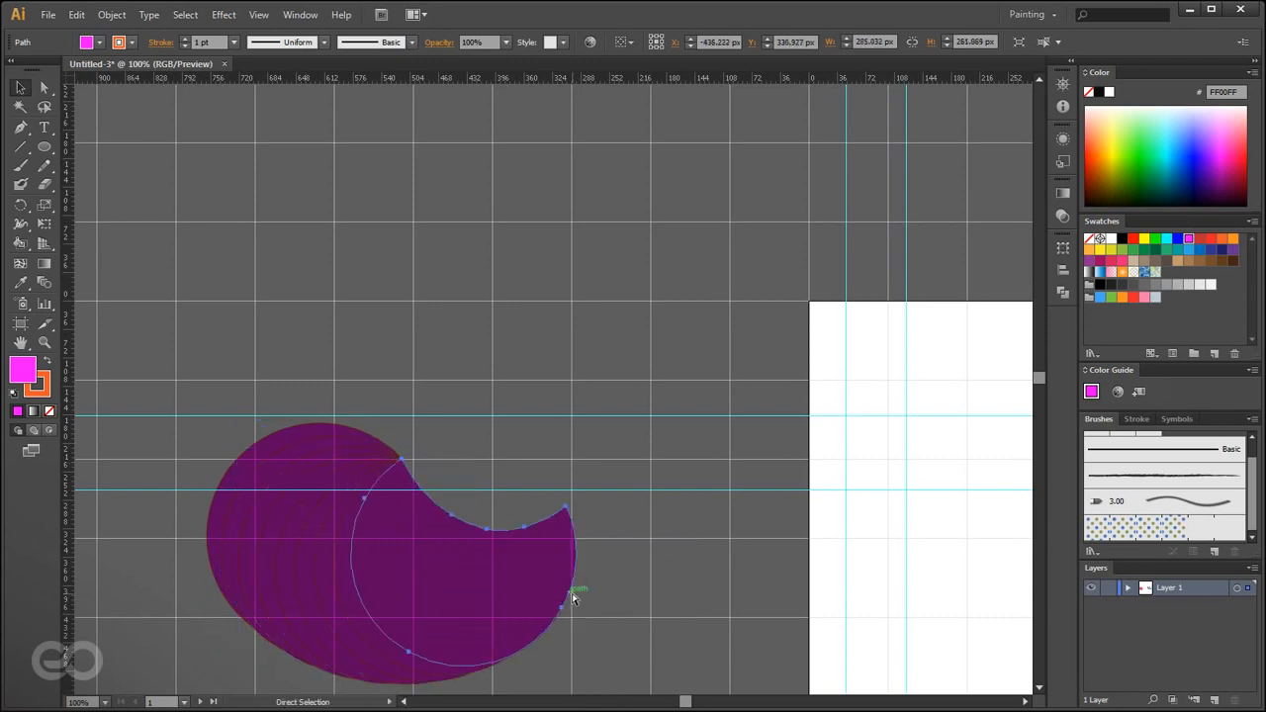
{"action": "key", "text": "ctrl+d"}
{"action": "key", "text": "ctrl+d"}
{"action": "key", "text": "ctrl+d"}
{"action": "key", "text": "ctrl+d"}
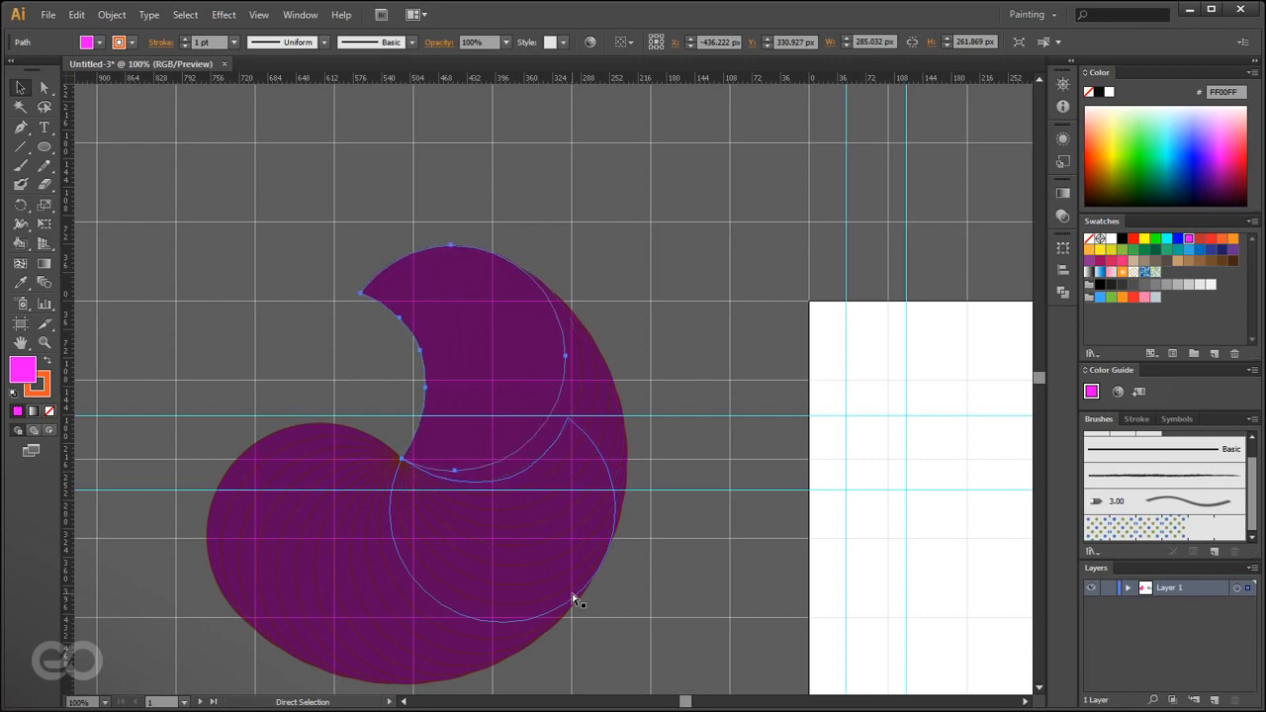
- Select all the fanned crescents, change their stroke colour to black, and deselect them
{"action": "left_click", "coordinate": [642, 588]}
{"action": "left_click_drag", "start_coordinate": [698, 667], "coordinate": [231, 325]}
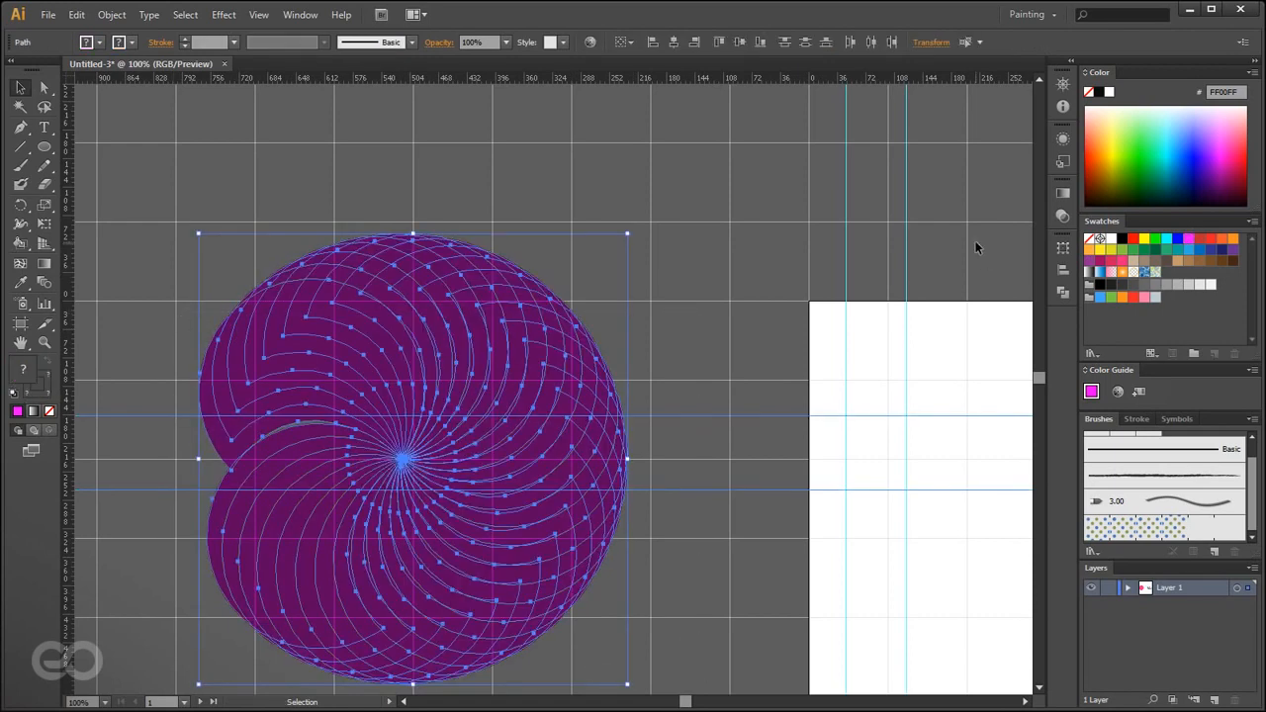
{"action": "key", "text": "x"}
{"action": "left_click", "coordinate": [1099, 92]}
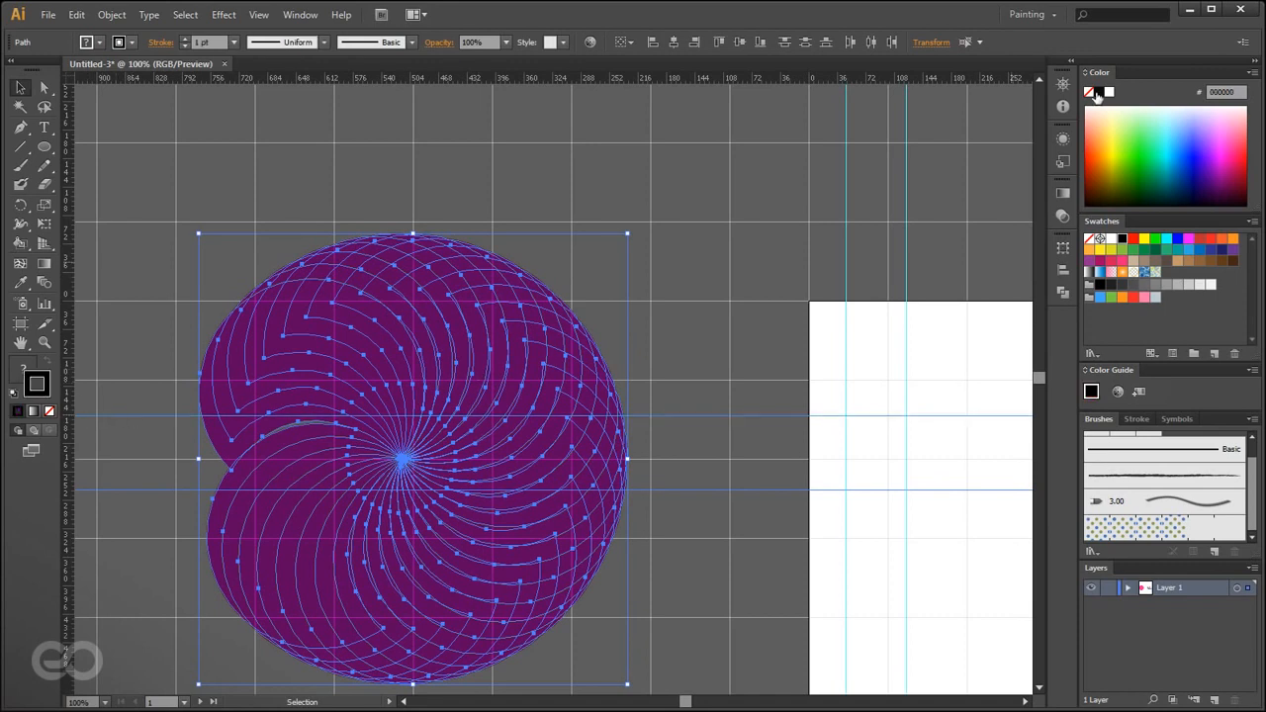
{"action": "left_click", "coordinate": [737, 308]}
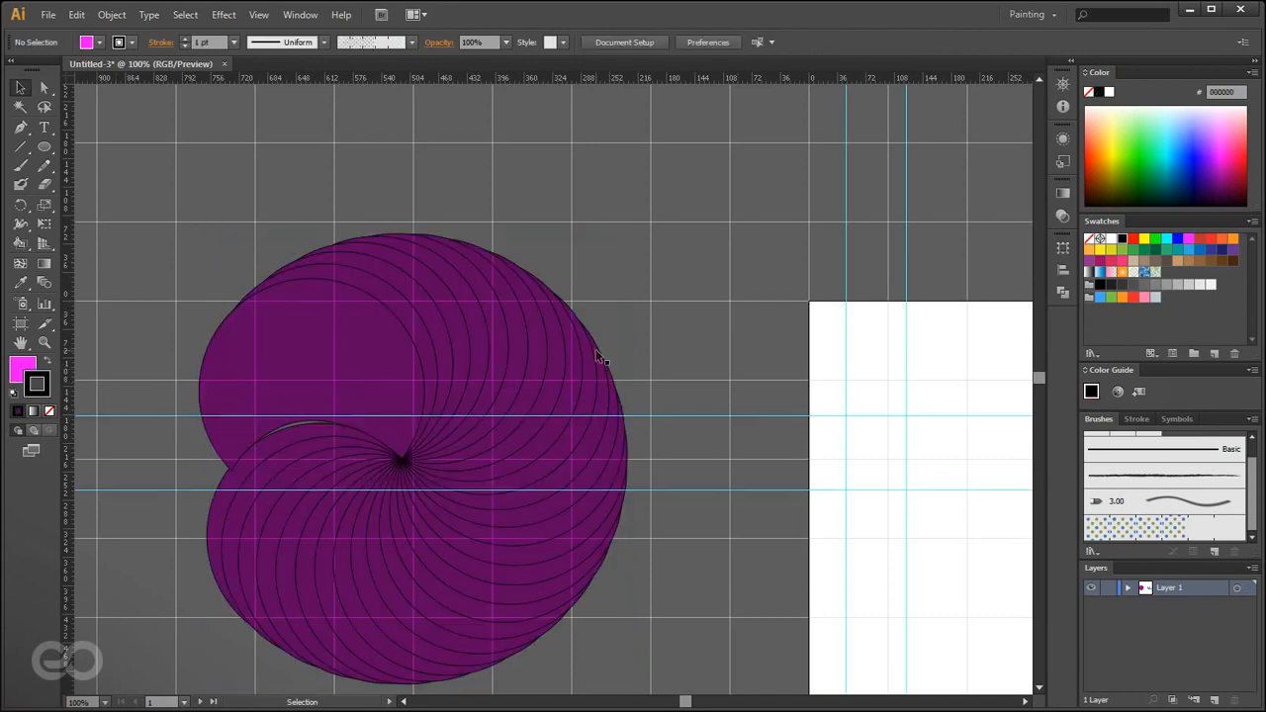
- Hide the guides and the grid, keeping the fanned crescents and the artboard in view
{"action": "scroll", "coordinate": [367, 295], "scroll_direction": "down", "scroll_amount": 1}
{"action": "scroll", "coordinate": [402, 307], "scroll_direction": "up", "scroll_amount": 1}
{"action": "key", "text": "ctrl+semicolon"}
{"action": "key", "text": "ctrl+apostrophe"}
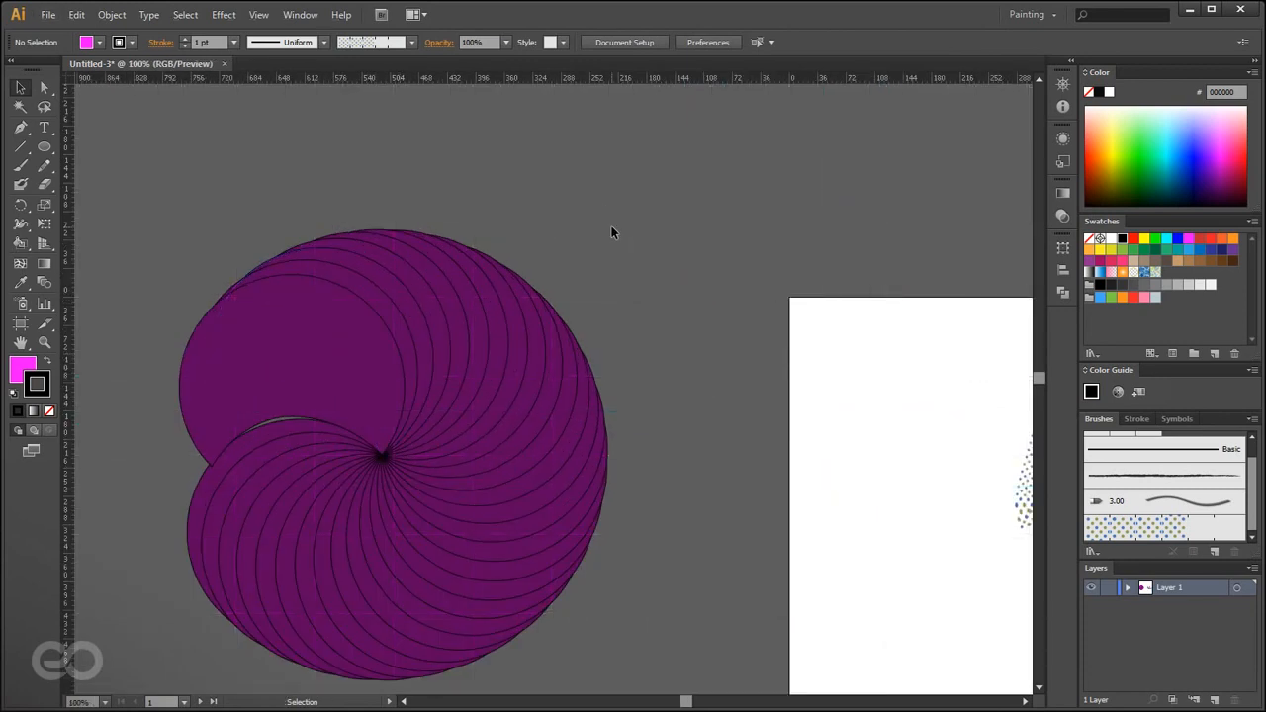
{"action": "scroll", "coordinate": [479, 196], "scroll_direction": "down", "scroll_amount": 1}
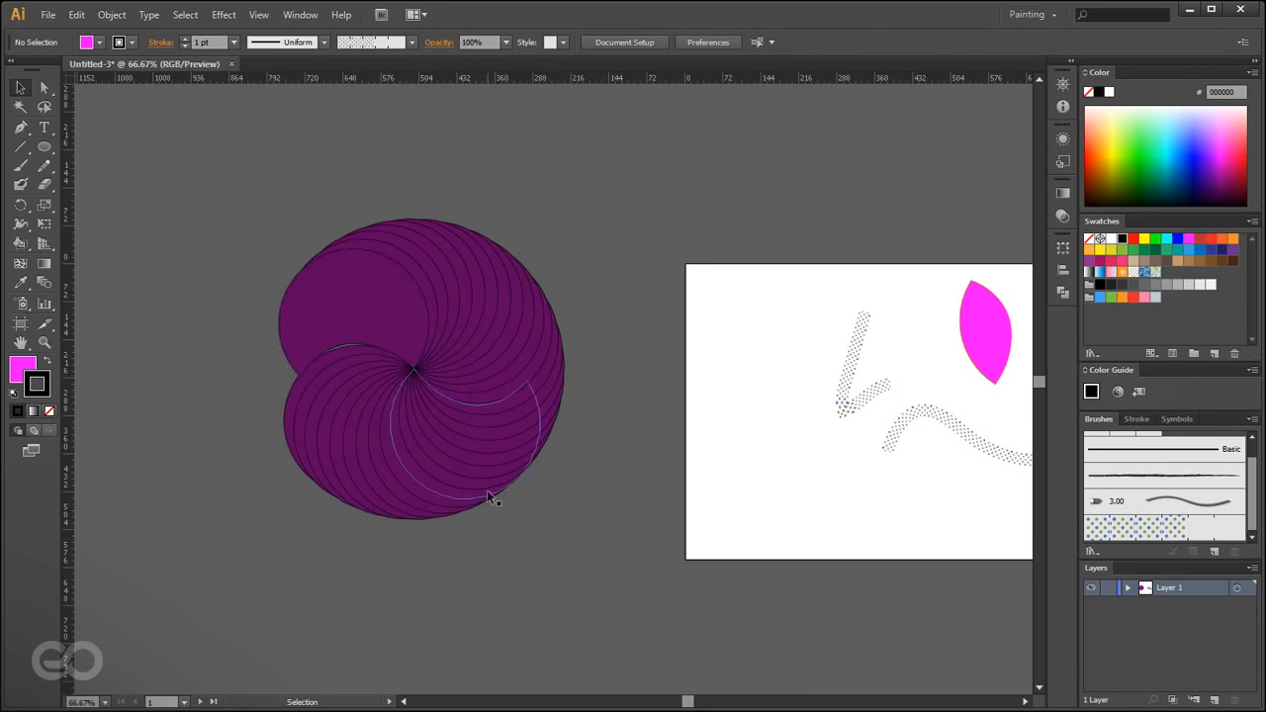
{"action": "scroll", "coordinate": [78, 398], "scroll_direction": "down", "scroll_amount": 1}
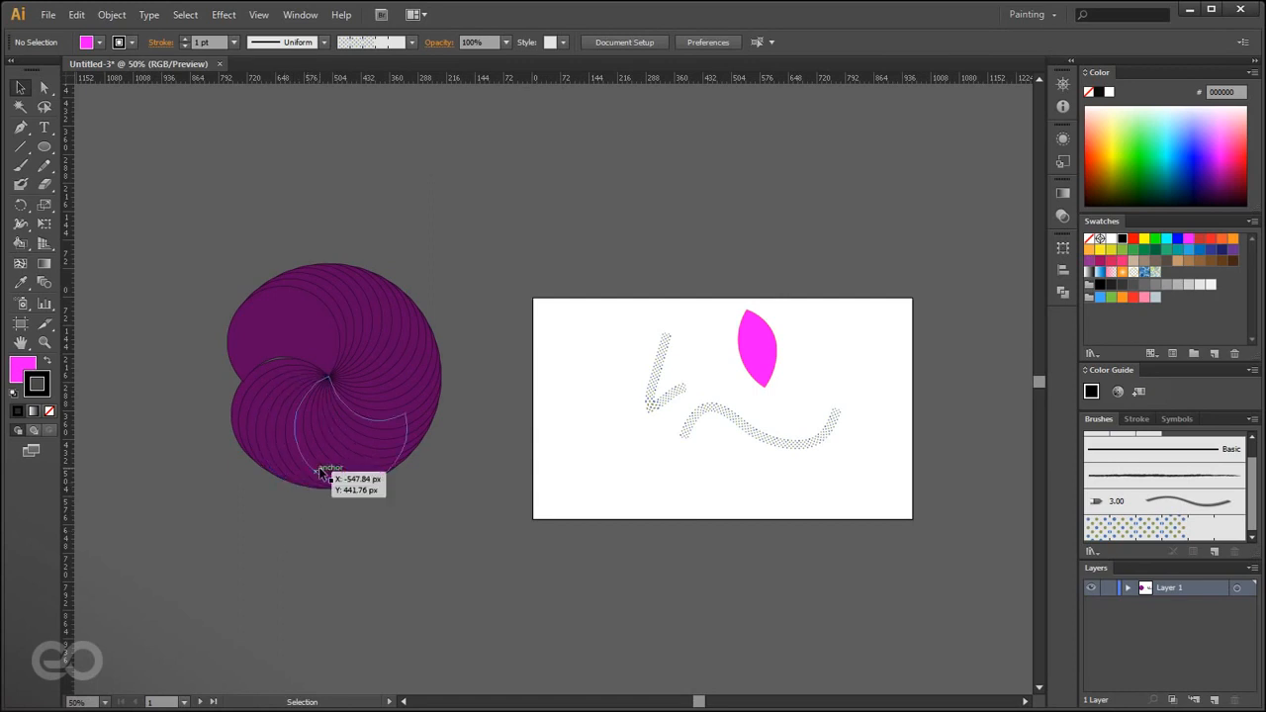
- Display the Transform panel
{"action": "left_click", "coordinate": [296, 14]}
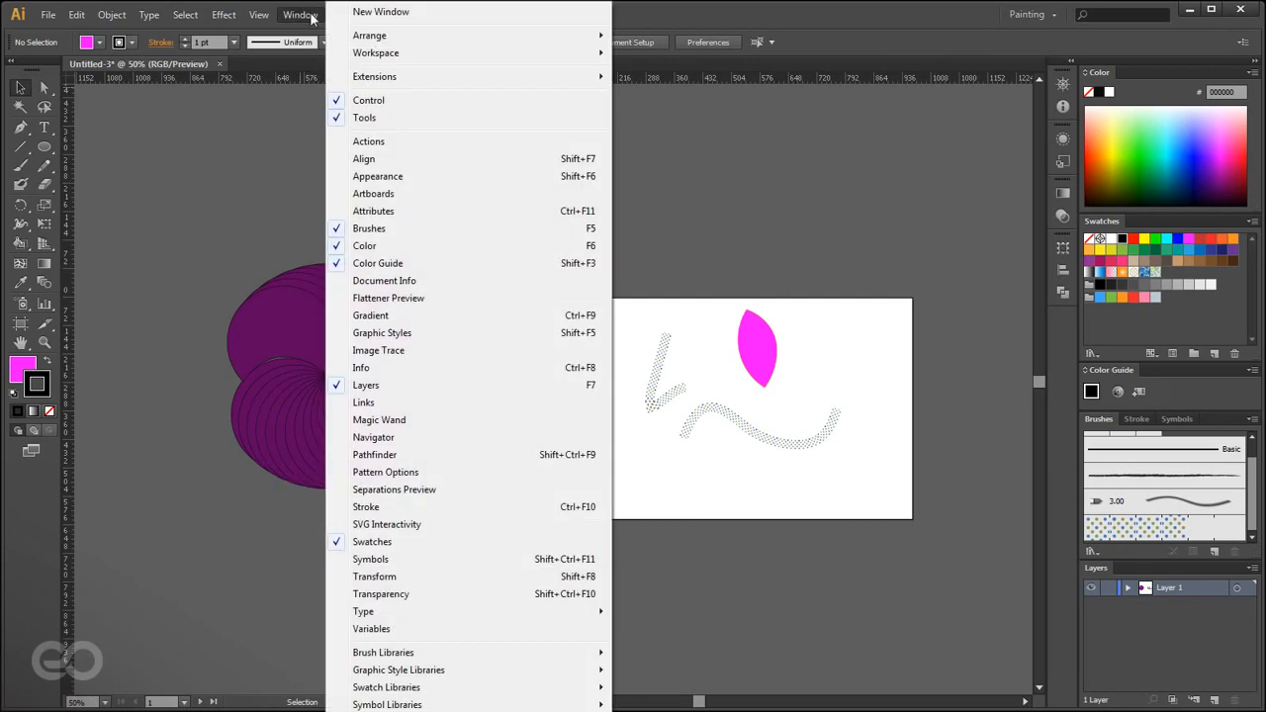
{"action": "left_click", "coordinate": [381, 576]}
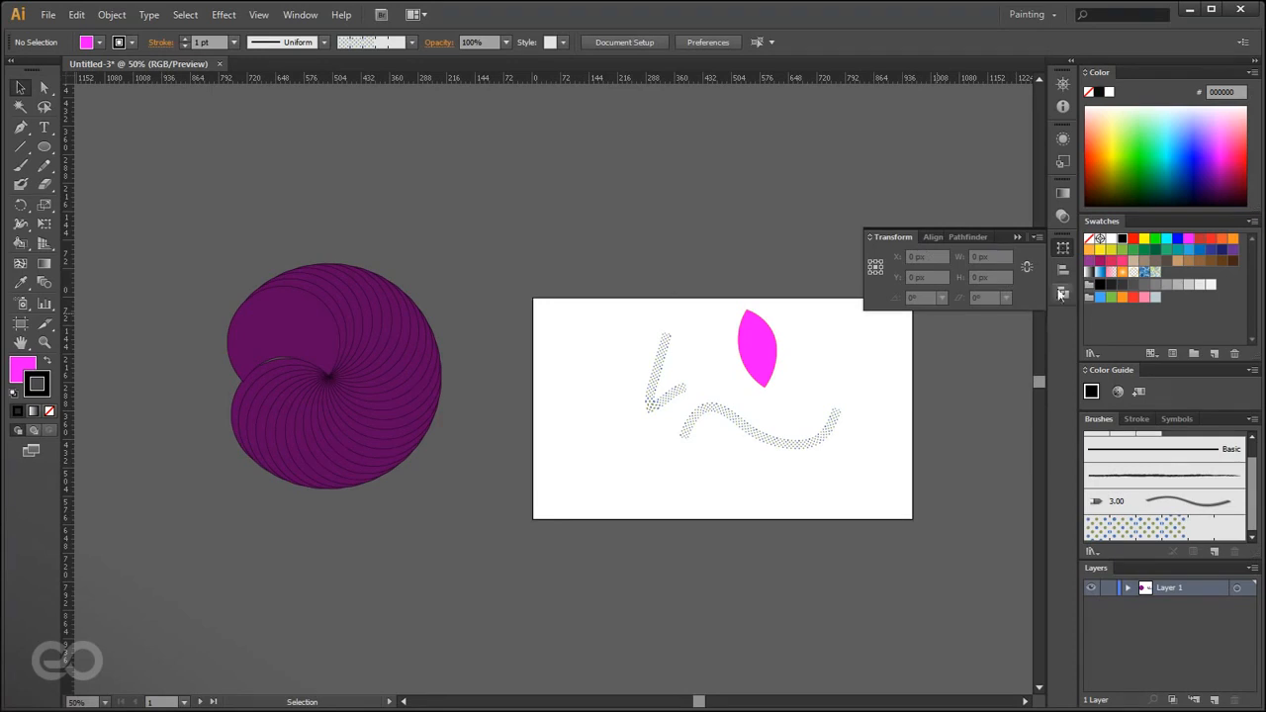
- Detach the Transform panel, expand its extra options, and place it above the artboard
{"action": "left_click_drag", "start_coordinate": [1000, 241], "coordinate": [845, 107]}
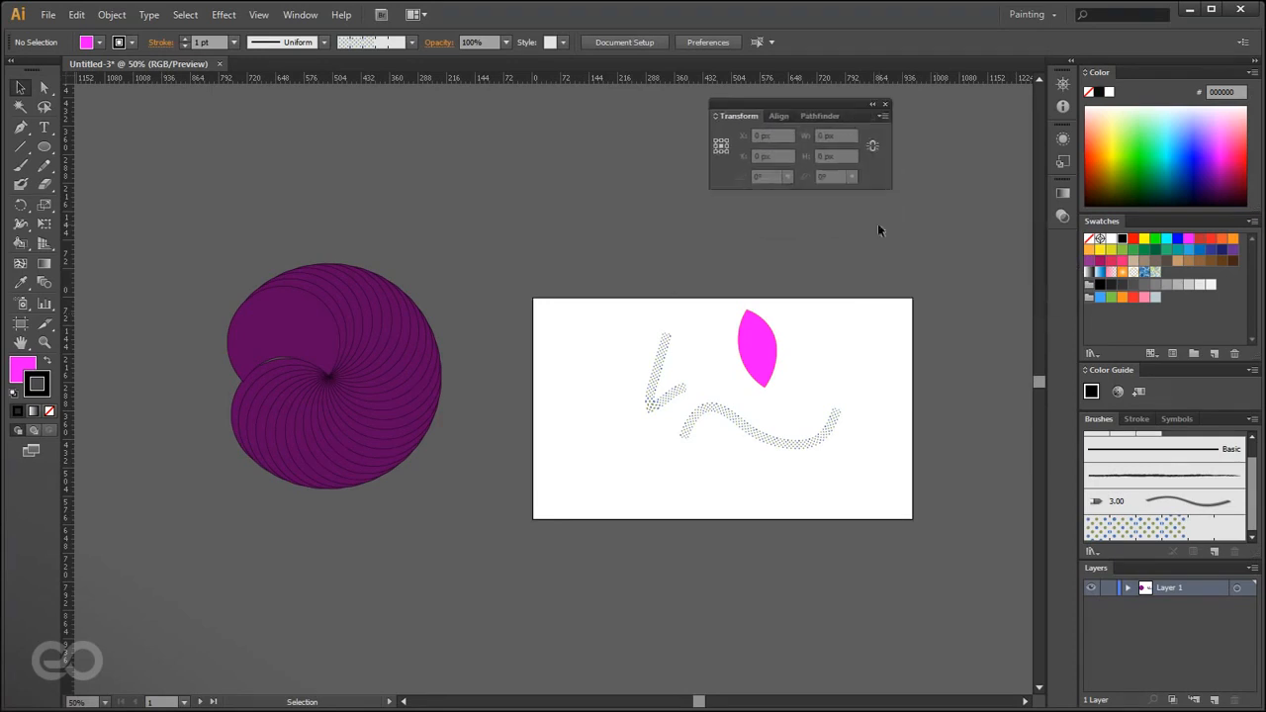
{"action": "left_click", "coordinate": [714, 116]}
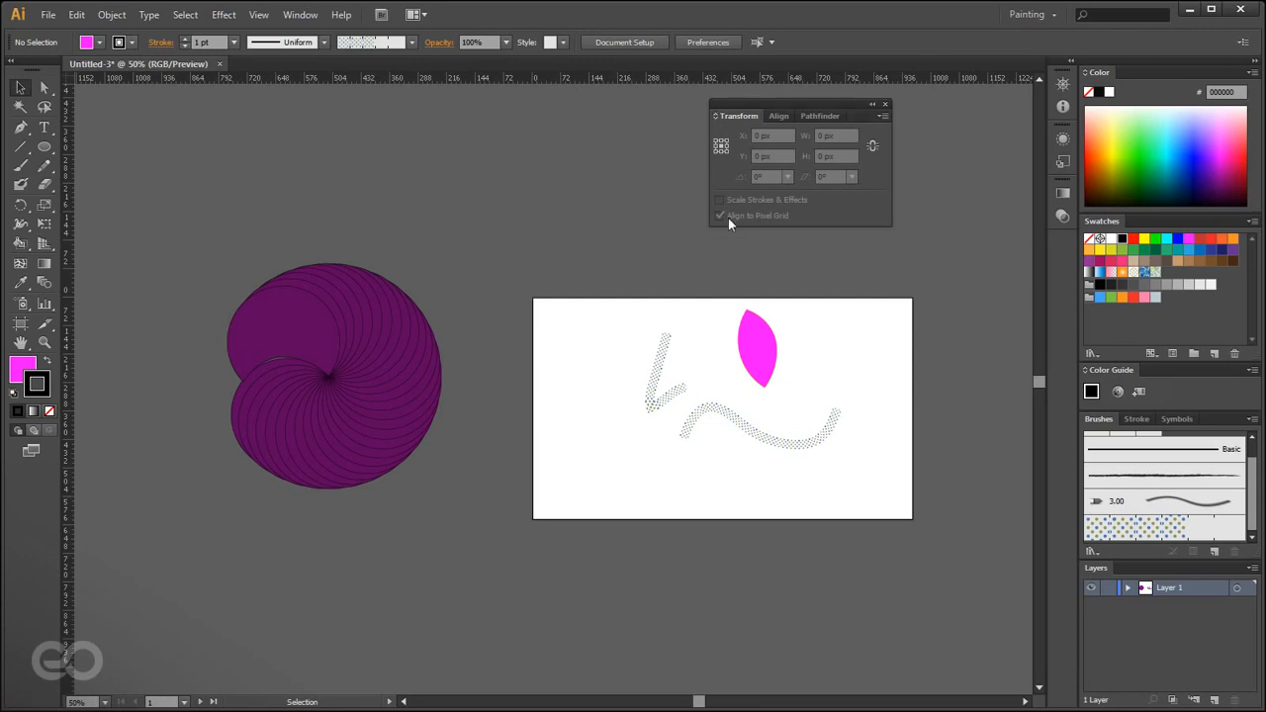
{"action": "left_click_drag", "start_coordinate": [833, 103], "coordinate": [936, 119]}
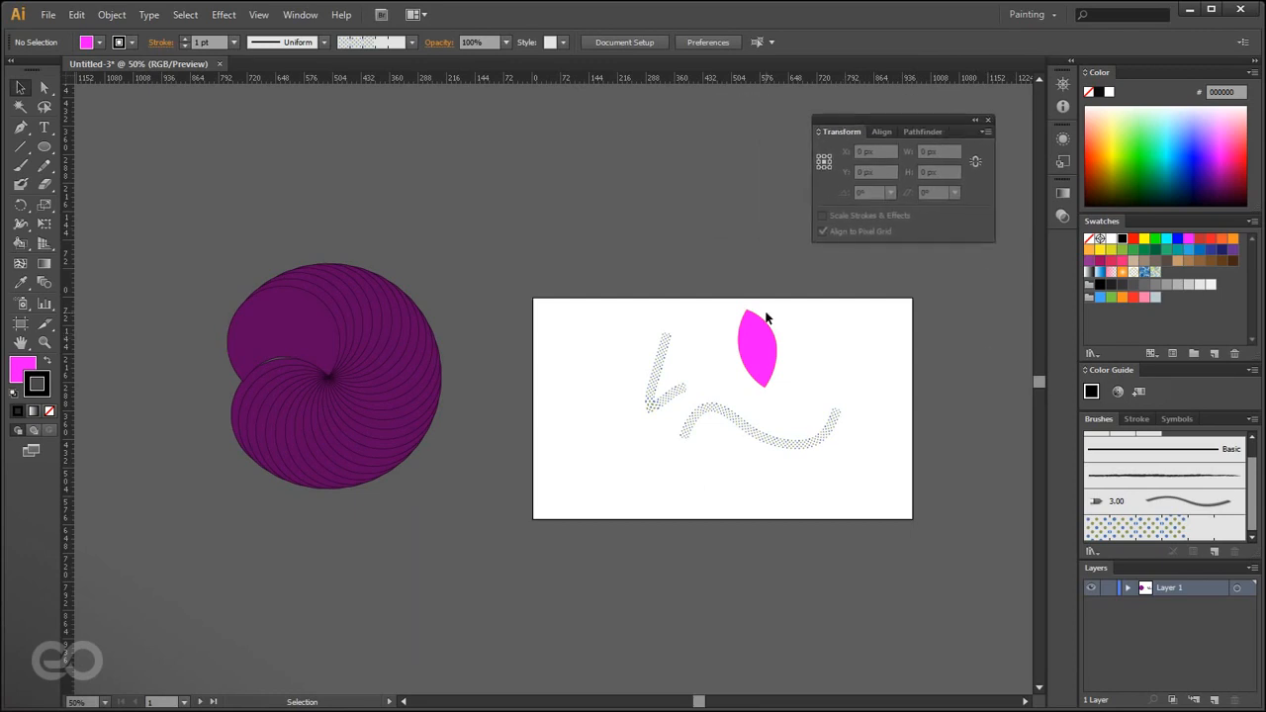
- Move the front crescent out of the fan to below it and set its reference point to the top-left corner
{"action": "left_click_drag", "start_coordinate": [309, 341], "coordinate": [458, 573]}
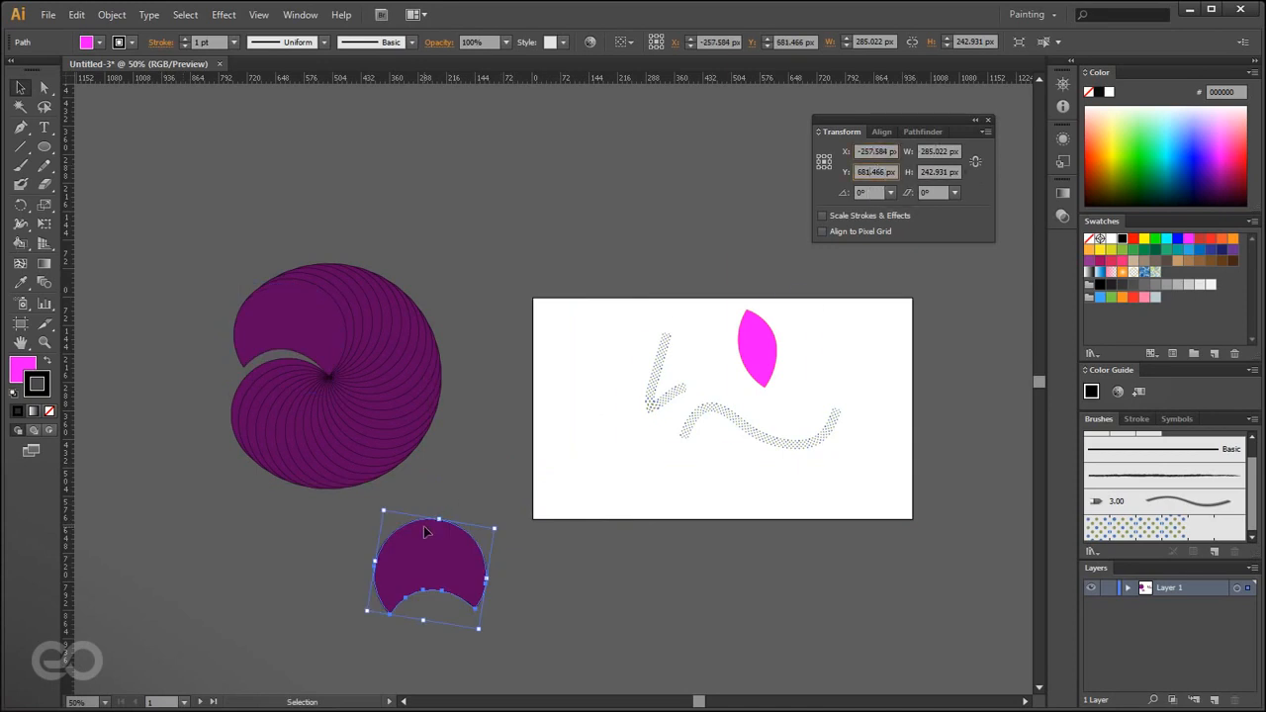
{"action": "left_click", "coordinate": [820, 163]}
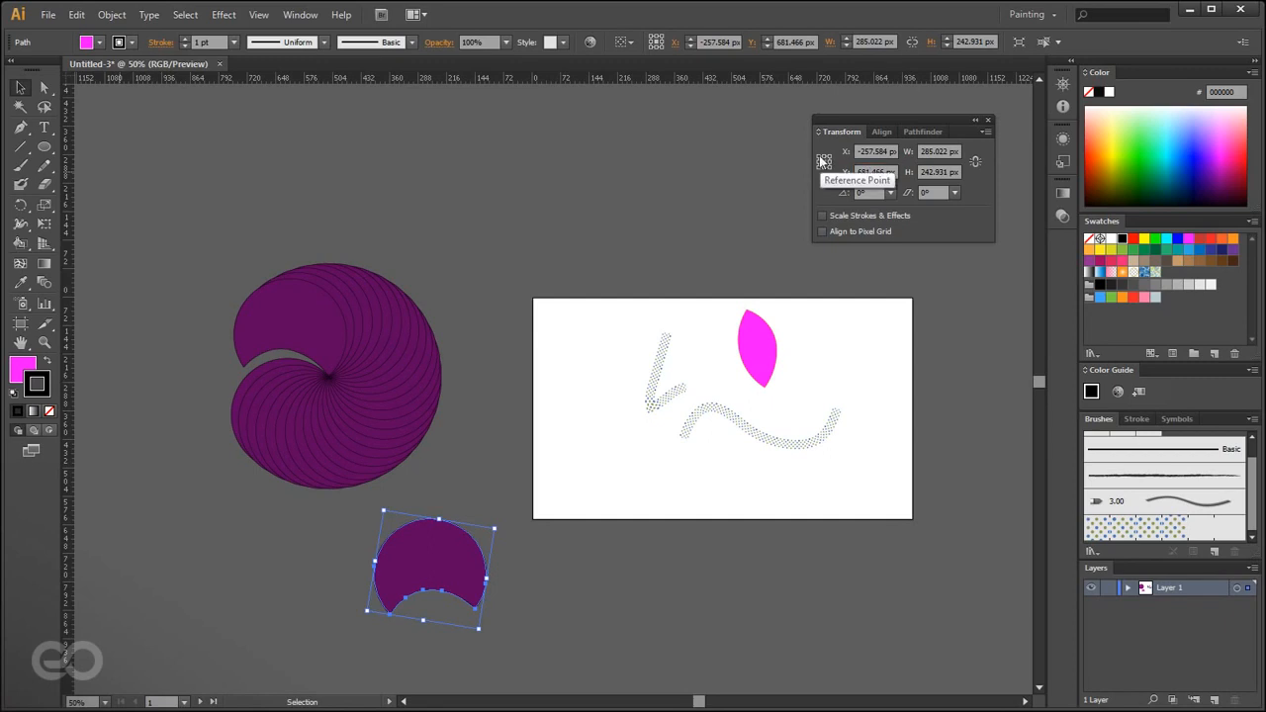
{"action": "left_click", "coordinate": [819, 167]}
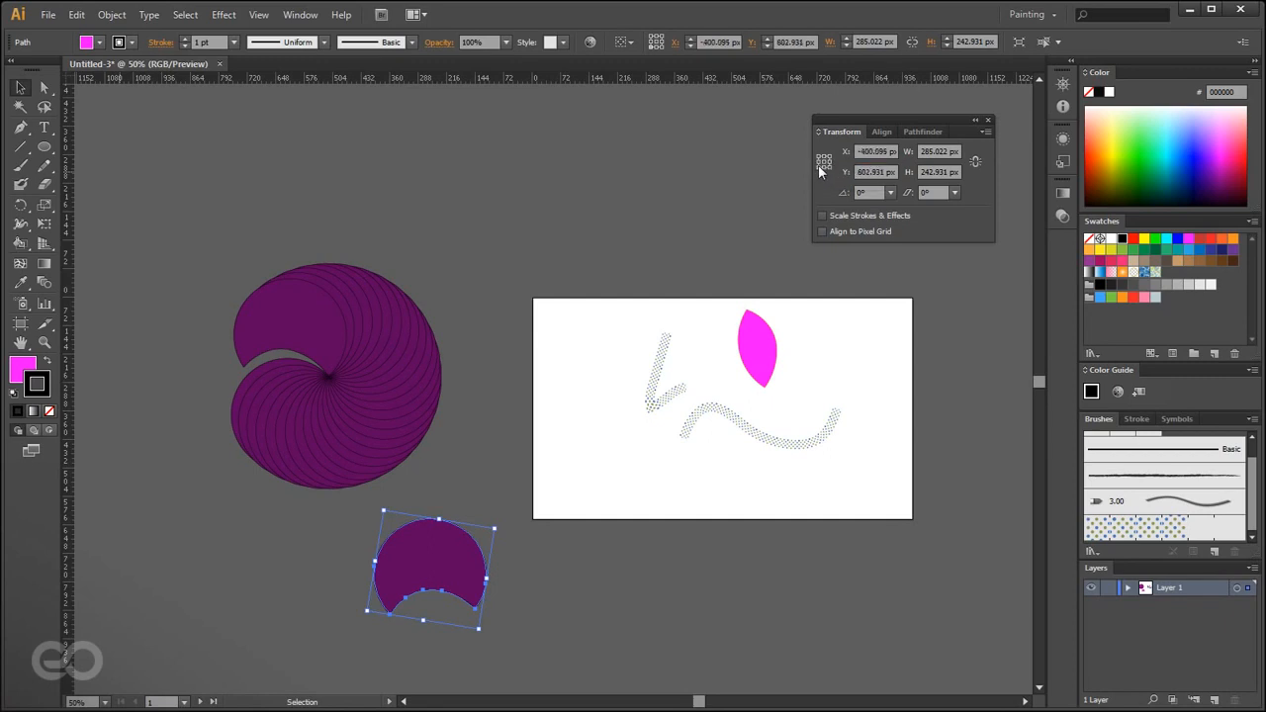
{"action": "left_click", "coordinate": [819, 155]}
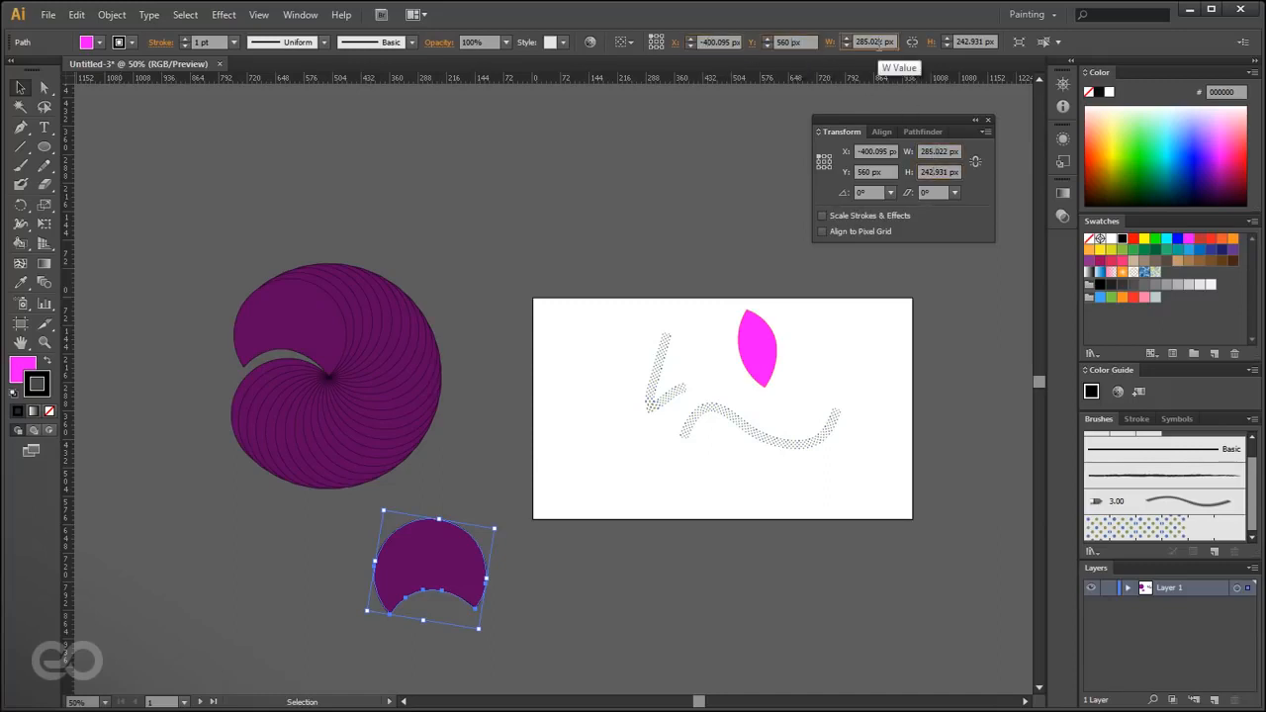
- Rotate the separated crescent by -60° and apply a slight shear to it
{"action": "left_click", "coordinate": [891, 192]}
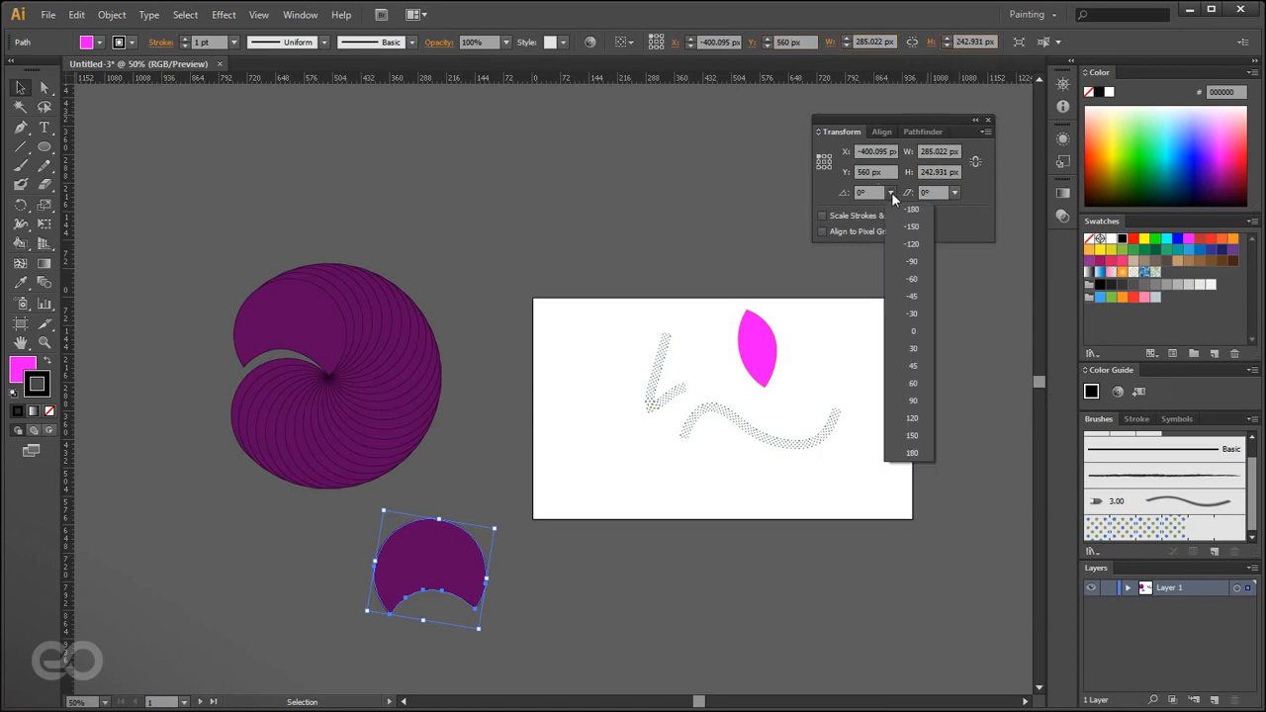
{"action": "left_click", "coordinate": [913, 280]}
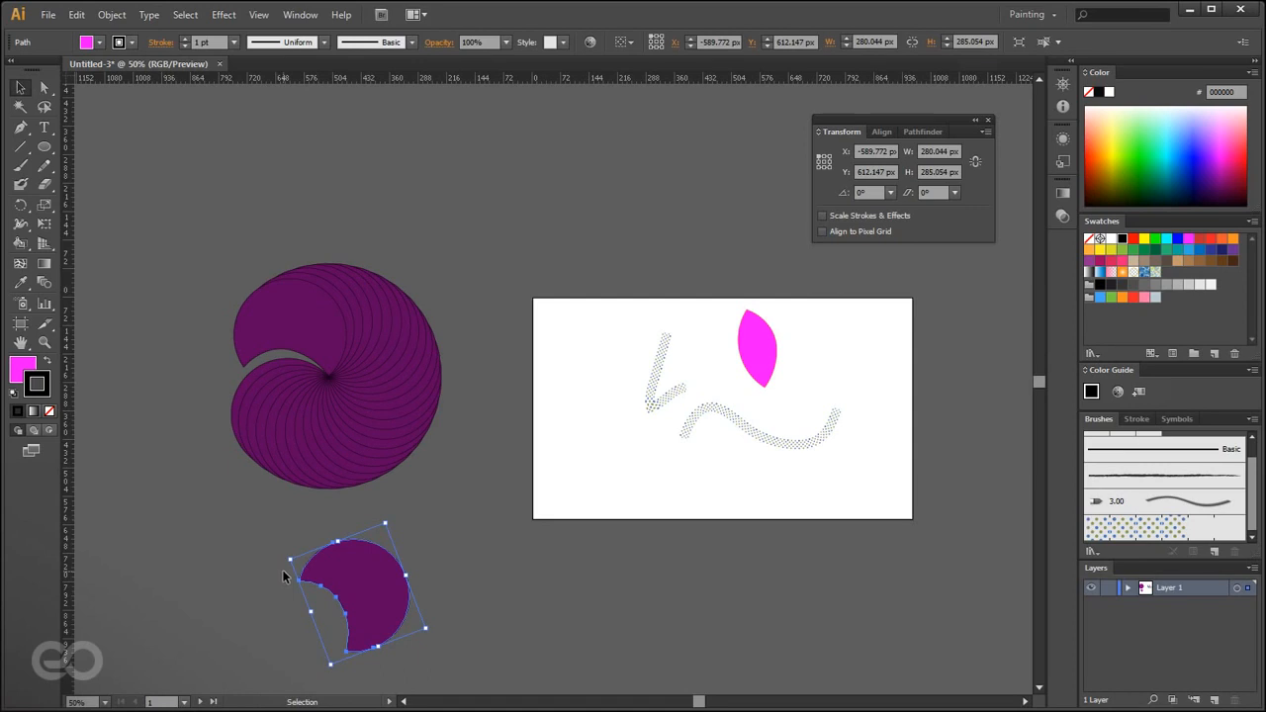
{"action": "left_click", "coordinate": [956, 192]}
{"action": "left_click", "coordinate": [974, 276]}
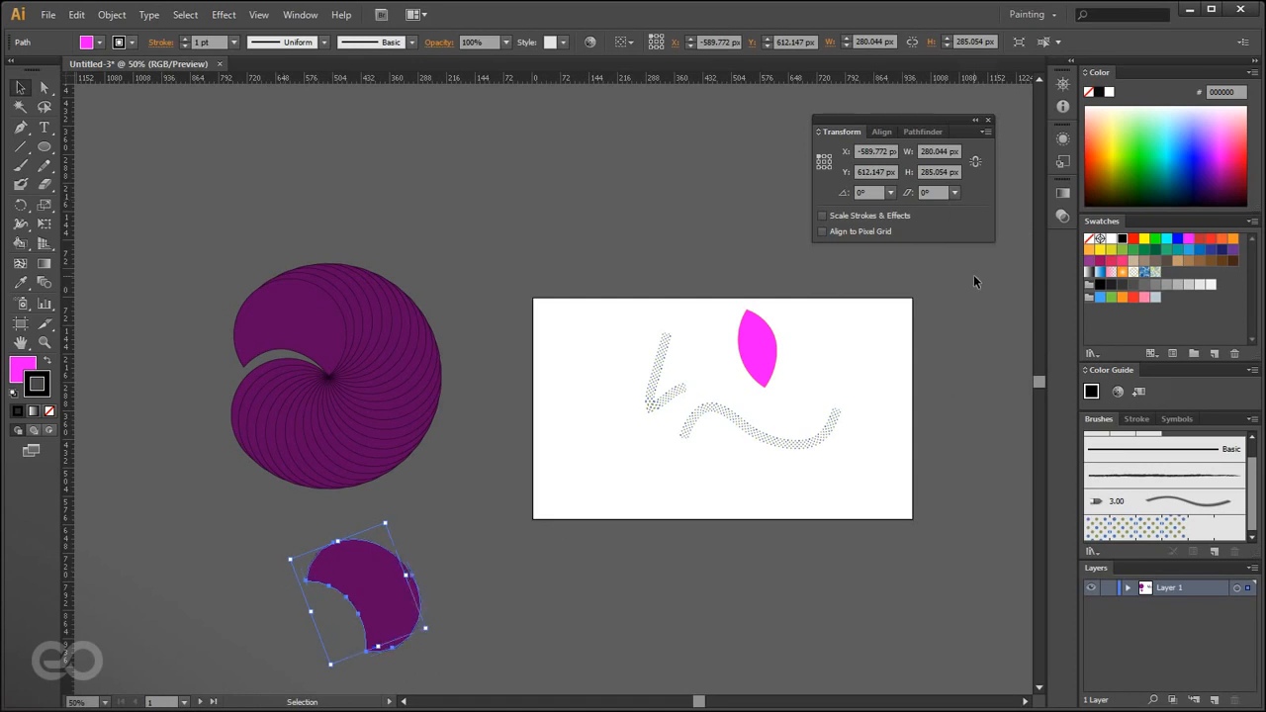
- Try a much stronger shear on the separated crescent and undo it
{"action": "left_click", "coordinate": [955, 192]}
{"action": "left_click", "coordinate": [957, 266]}
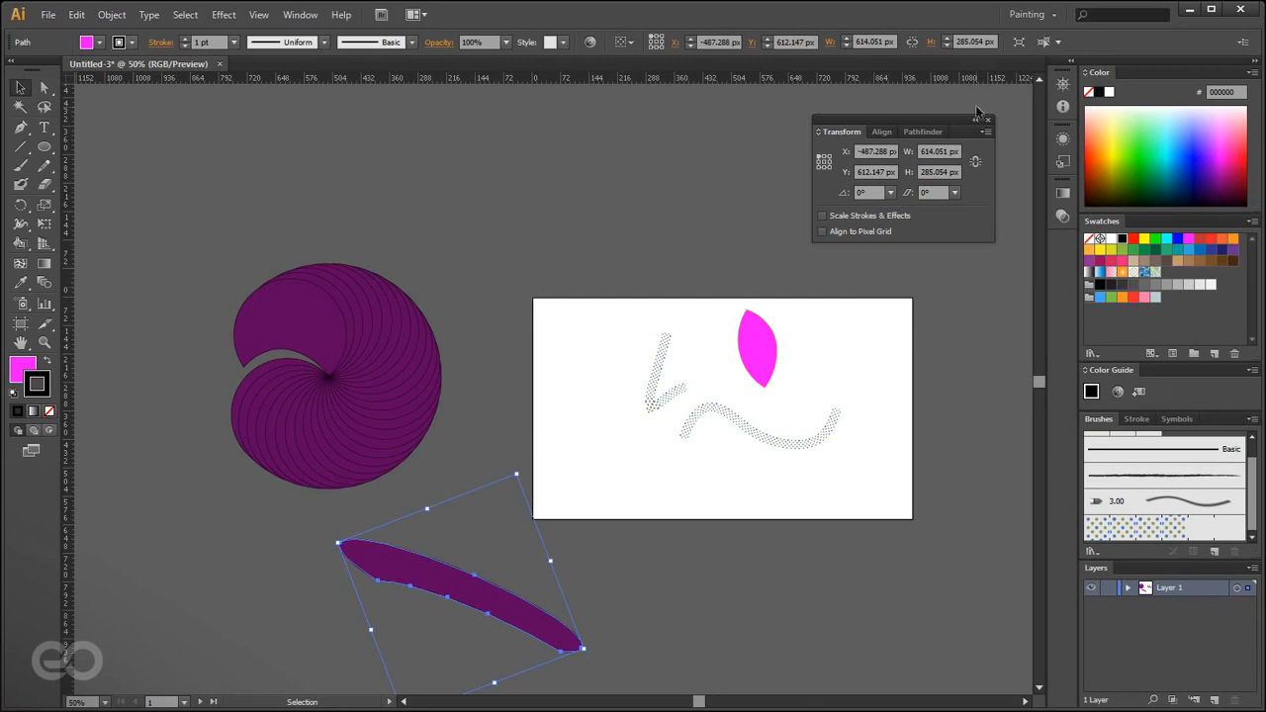
{"action": "key", "text": "ctrl+z"}
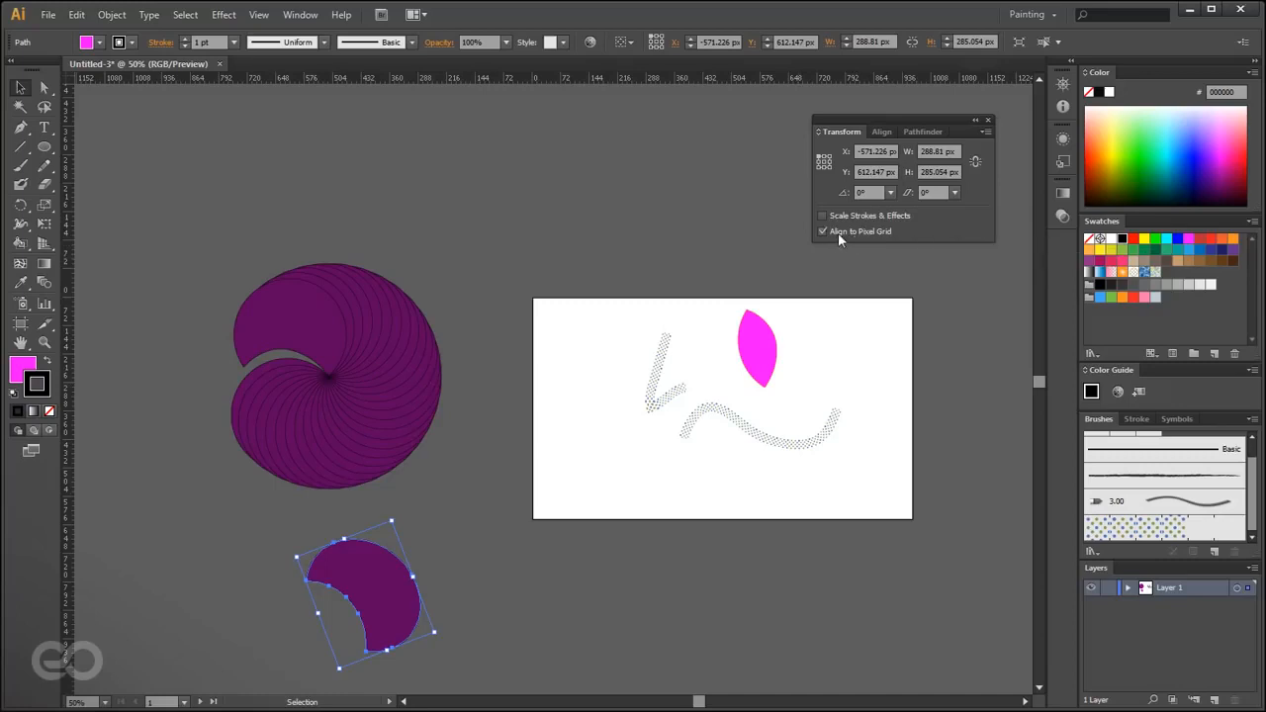
- Turn off Align to Pixel Grid for the separated crescent and move it closer to the artboard's lower-left corner
{"action": "left_click", "coordinate": [839, 234]}
{"action": "left_click_drag", "start_coordinate": [375, 606], "coordinate": [468, 557]}
- Scale the crescent down to about 71 × 47 px, move it next to the fan's lower edge, and deselect it
{"action": "scroll", "coordinate": [473, 558], "scroll_direction": "up", "scroll_amount": 3}
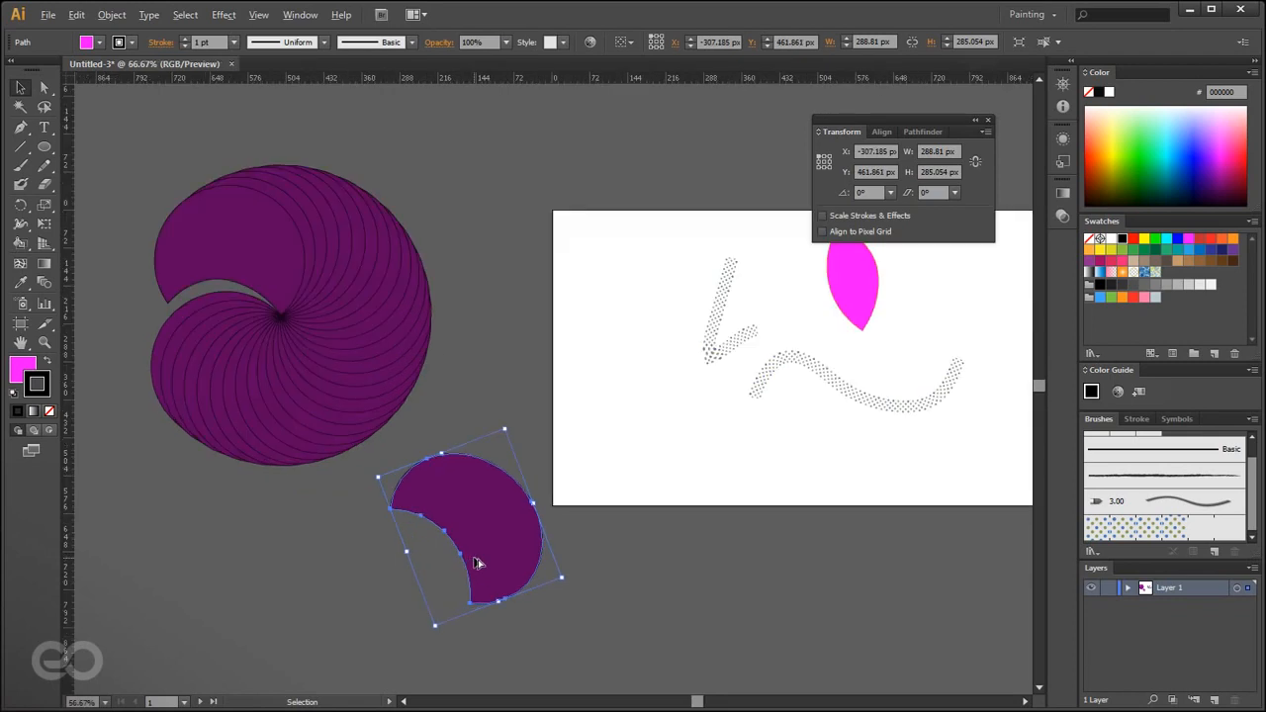
{"action": "left_click_drag", "start_coordinate": [667, 600], "coordinate": [338, 394]}
{"action": "scroll", "coordinate": [184, 360], "scroll_direction": "up", "scroll_amount": 4}
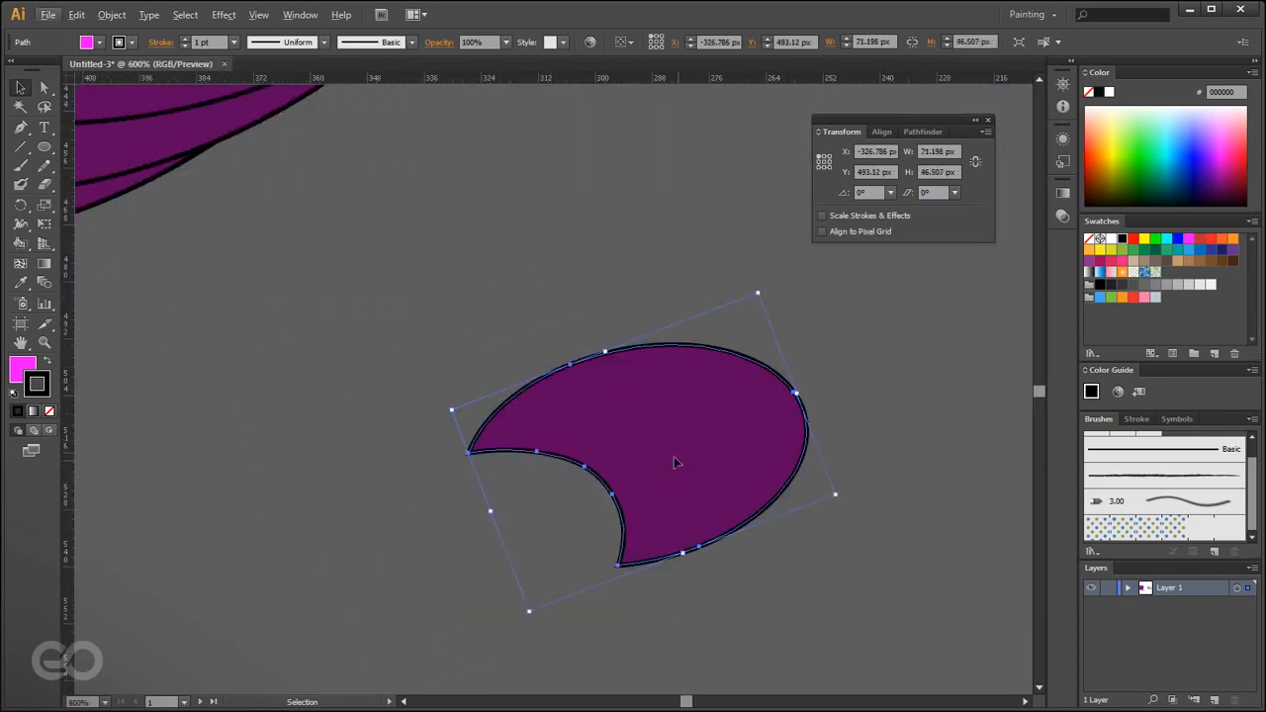
{"action": "left_click_drag", "start_coordinate": [678, 473], "coordinate": [309, 296]}
{"action": "left_click", "coordinate": [306, 457]}
{"action": "scroll", "coordinate": [577, 586], "scroll_direction": "down", "scroll_amount": 4}
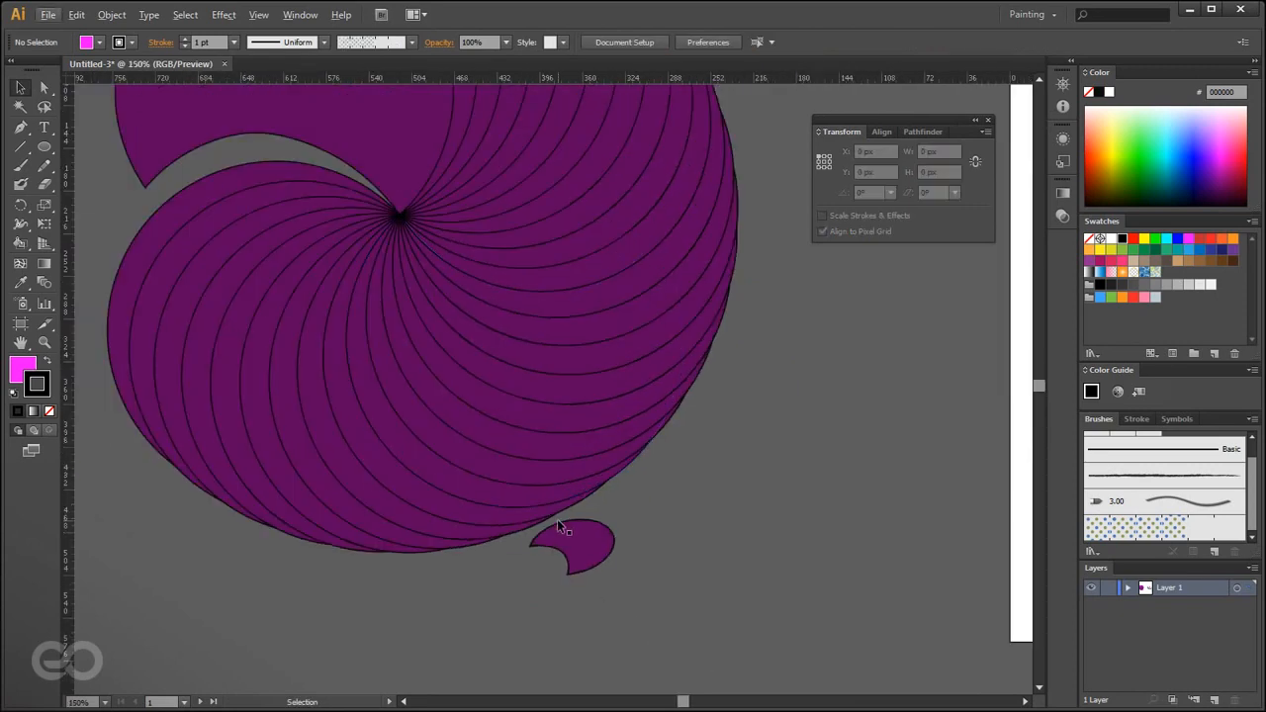
- Turn on Scale Strokes & Effects for the small crescent and enlarge it until it overlaps the artboard's lower-left corner, then deselect it
{"action": "left_click", "coordinate": [579, 544]}
{"action": "scroll", "coordinate": [267, 398], "scroll_direction": "down", "scroll_amount": 2}
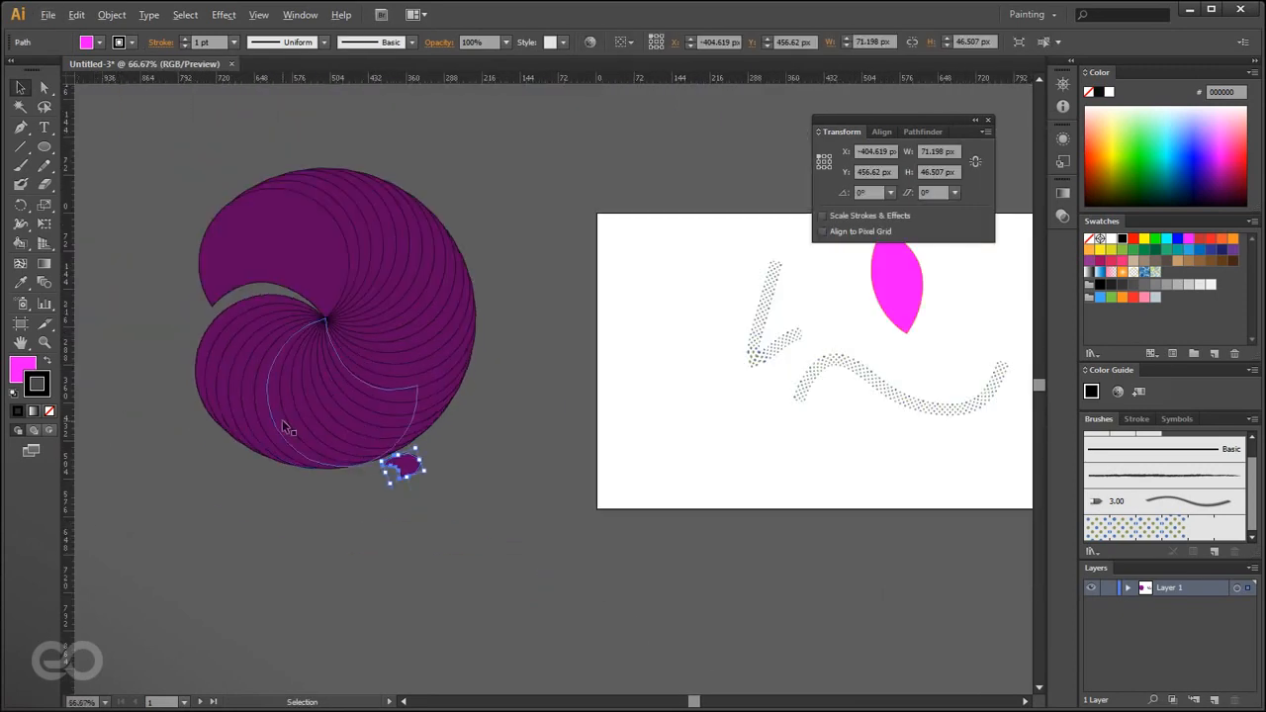
{"action": "left_click", "coordinate": [821, 215]}
{"action": "left_click_drag", "start_coordinate": [424, 472], "coordinate": [791, 654]}
{"action": "left_click", "coordinate": [791, 654]}
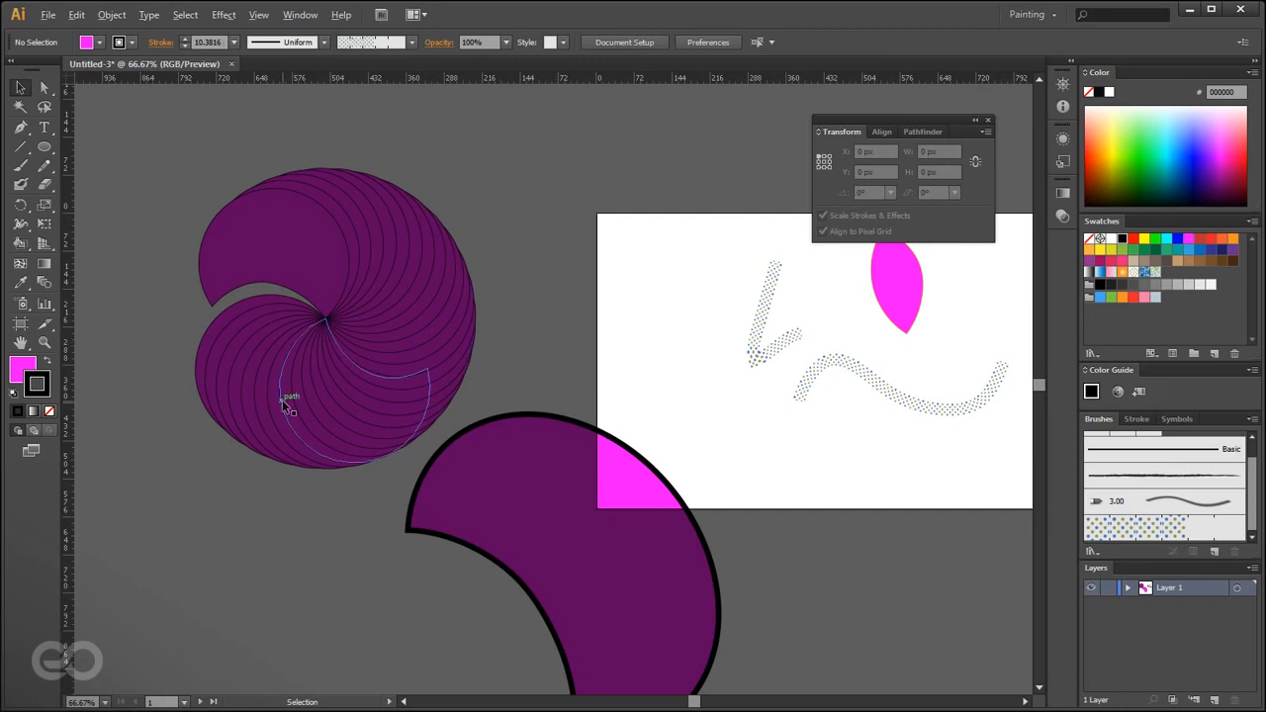
{"action": "scroll", "coordinate": [283, 396], "scroll_direction": "down", "scroll_amount": 1}
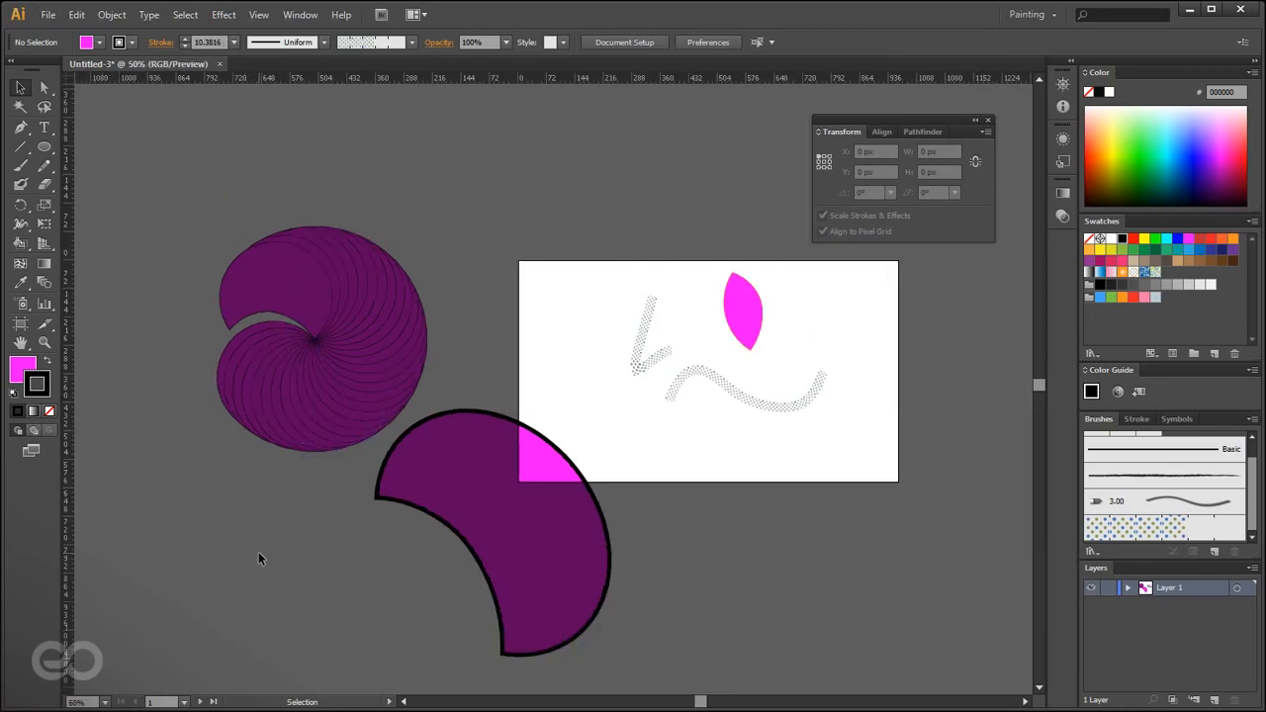